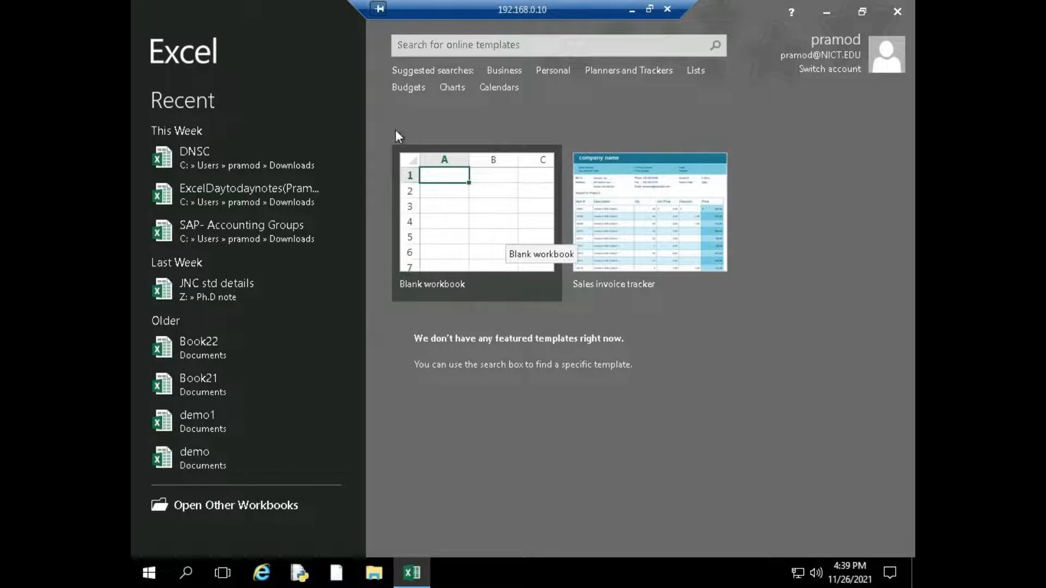
Create a blank workbook and select the cell range A1:L17 on its sheet
{"action": "left_click", "coordinate": [481, 210]}
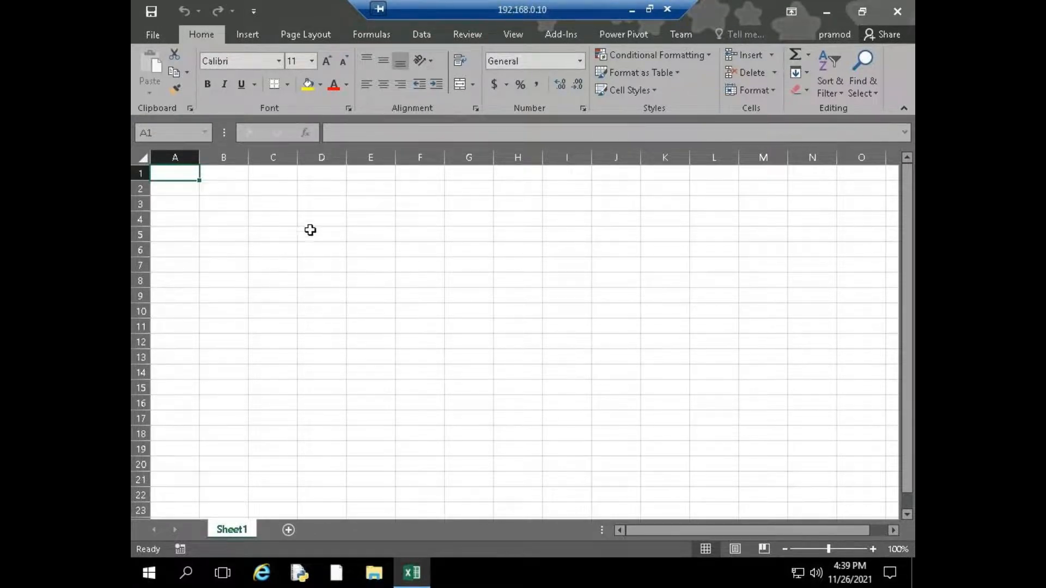
{"action": "left_click", "coordinate": [320, 204]}
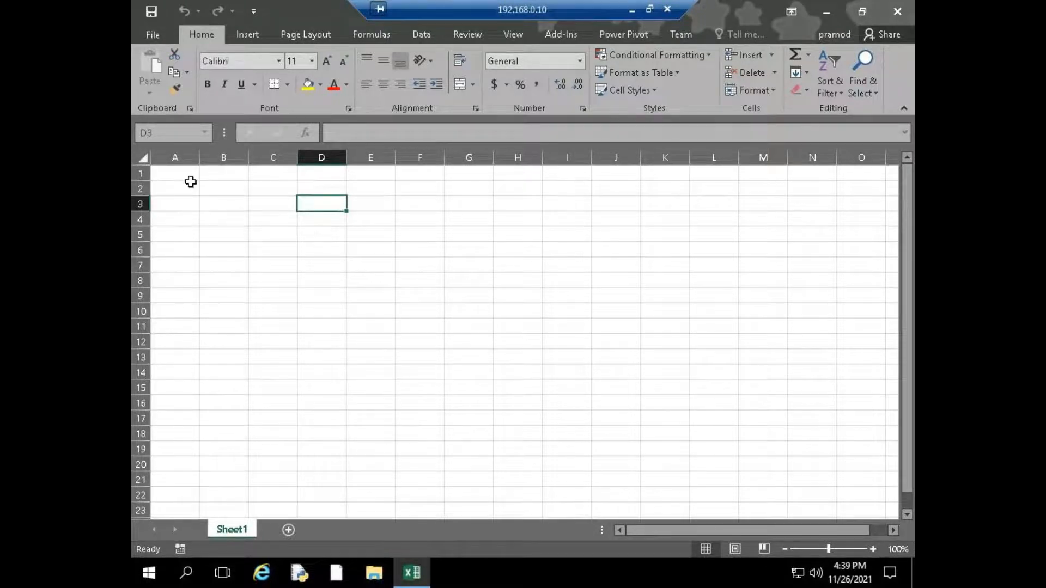
{"action": "left_click_drag", "start_coordinate": [178, 173], "coordinate": [714, 420]}
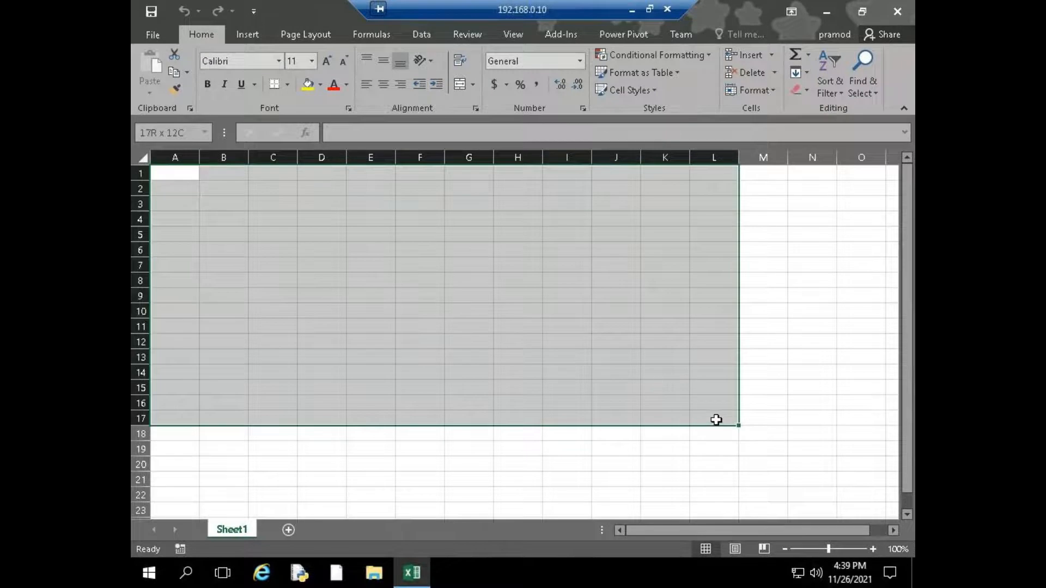
{"action": "left_click", "coordinate": [413, 252]}
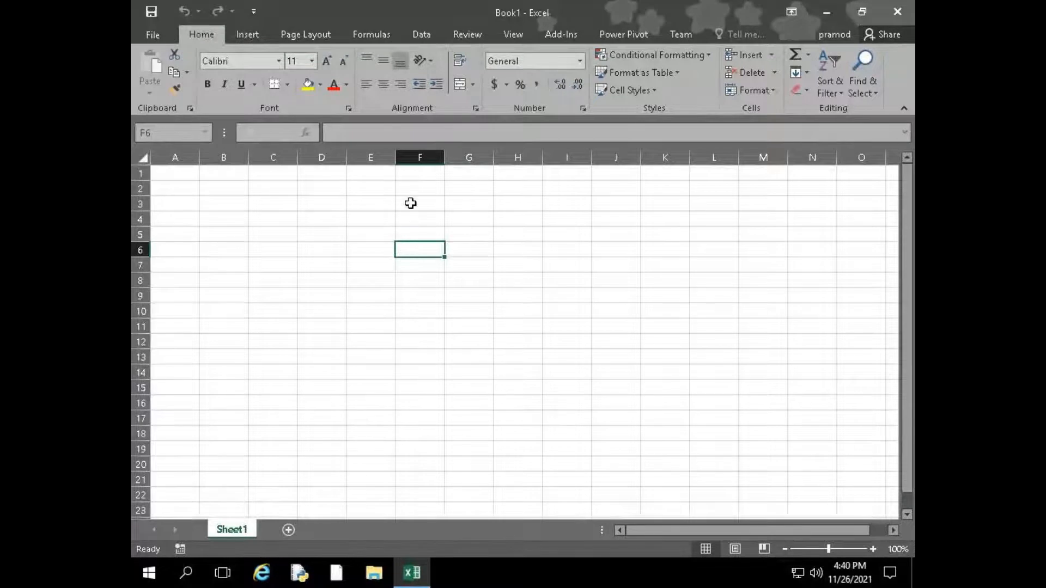
Select the vertical range F2:F17 in column F and the horizontal range B9:G9 in row 9
{"action": "left_click_drag", "start_coordinate": [411, 184], "coordinate": [405, 411]}
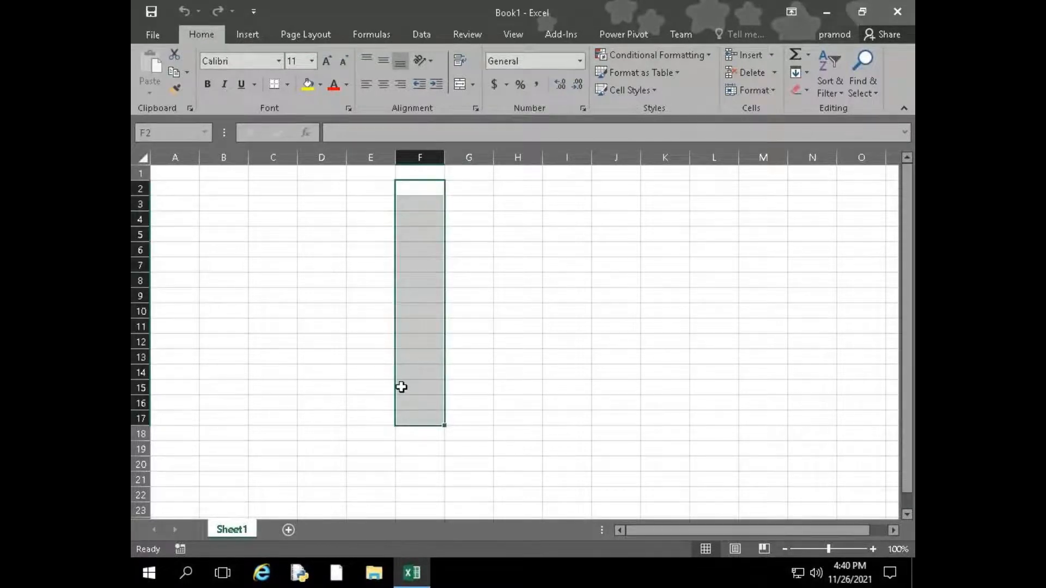
{"action": "left_click_drag", "start_coordinate": [424, 186], "coordinate": [403, 418]}
{"action": "left_click_drag", "start_coordinate": [218, 296], "coordinate": [488, 295]}
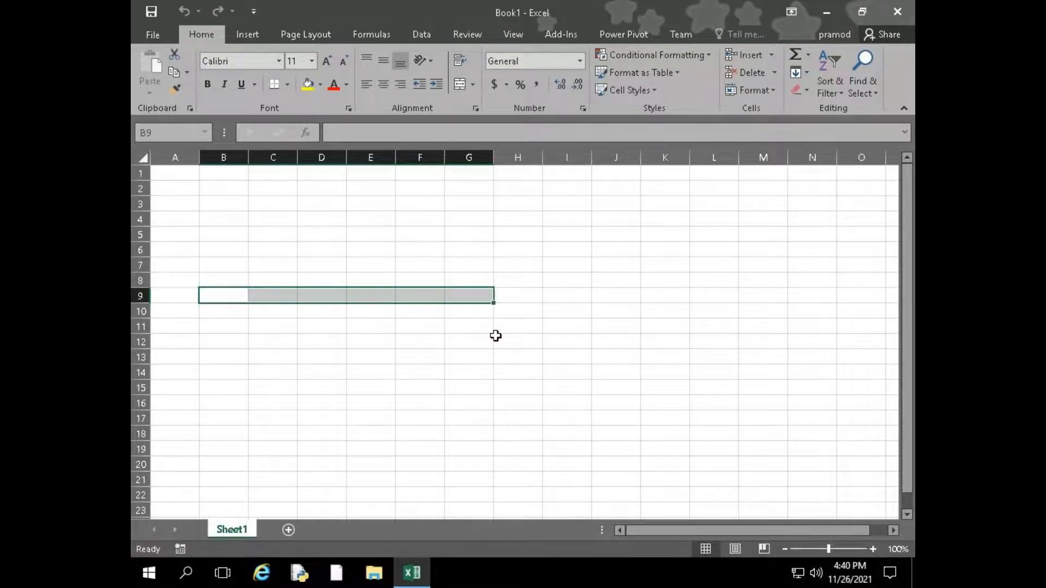
{"action": "left_click", "coordinate": [417, 200]}
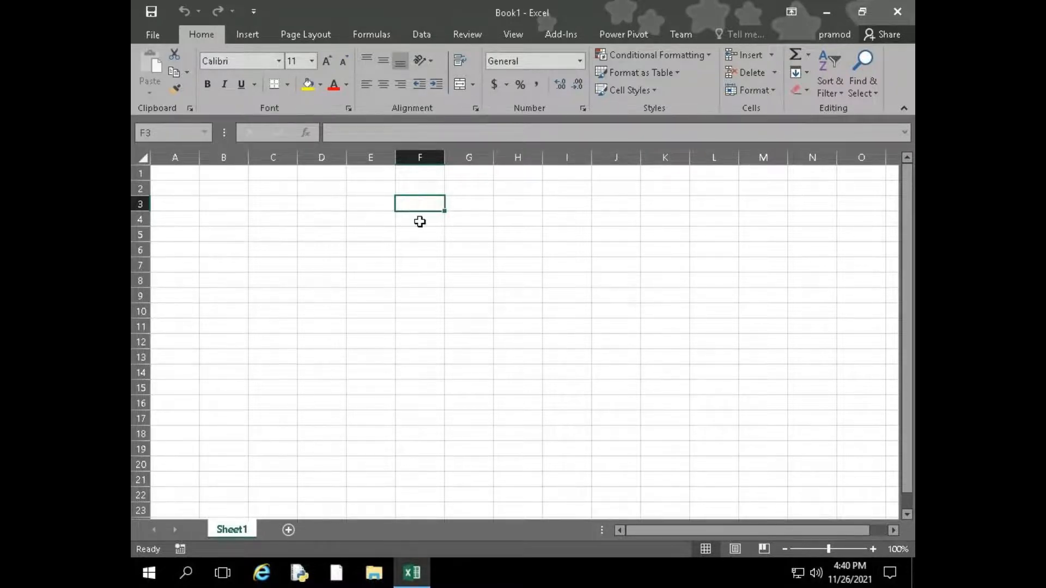
{"action": "left_click", "coordinate": [419, 221]}
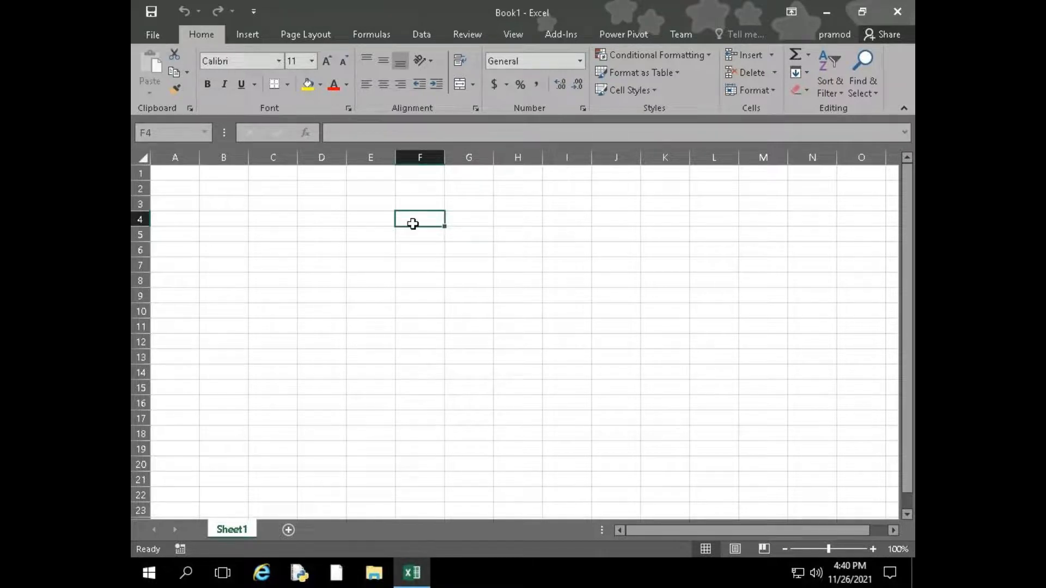
{"action": "left_click_drag", "start_coordinate": [319, 206], "coordinate": [593, 350]}
{"action": "left_click_drag", "start_coordinate": [272, 217], "coordinate": [524, 407]}
Enter "computer" in F7, moving that entry to H15 and filling it down through H20
{"action": "left_click", "coordinate": [423, 256]}
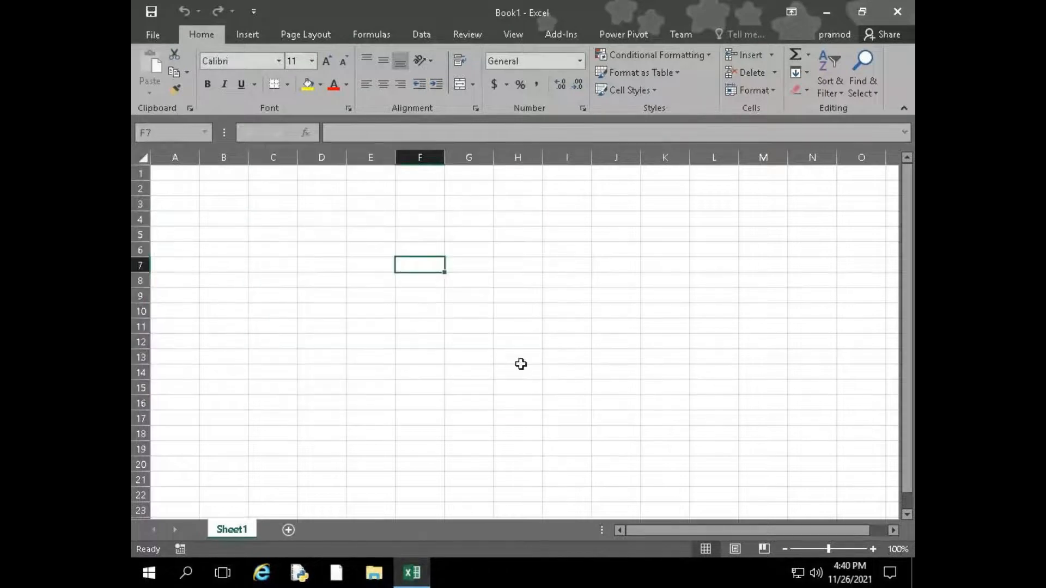
{"action": "type", "text": "computer"}
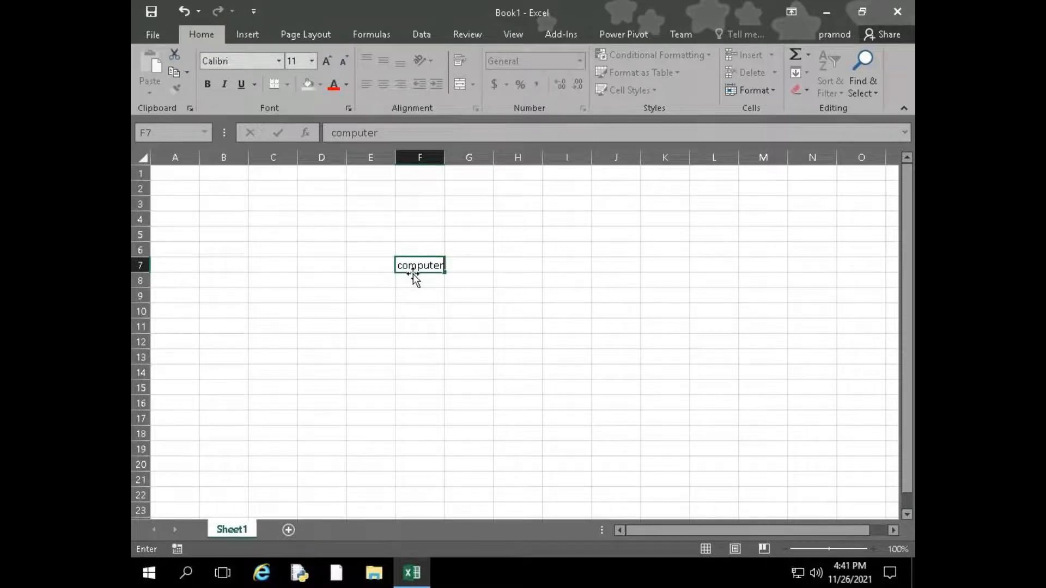
{"action": "left_click_drag", "start_coordinate": [413, 274], "coordinate": [540, 388]}
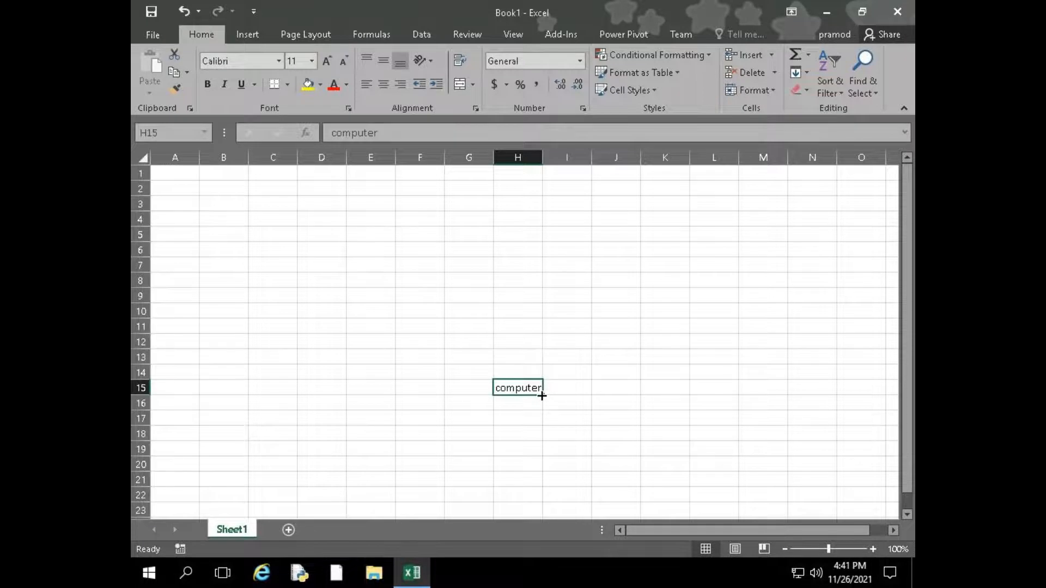
{"action": "left_click_drag", "start_coordinate": [541, 396], "coordinate": [540, 473]}
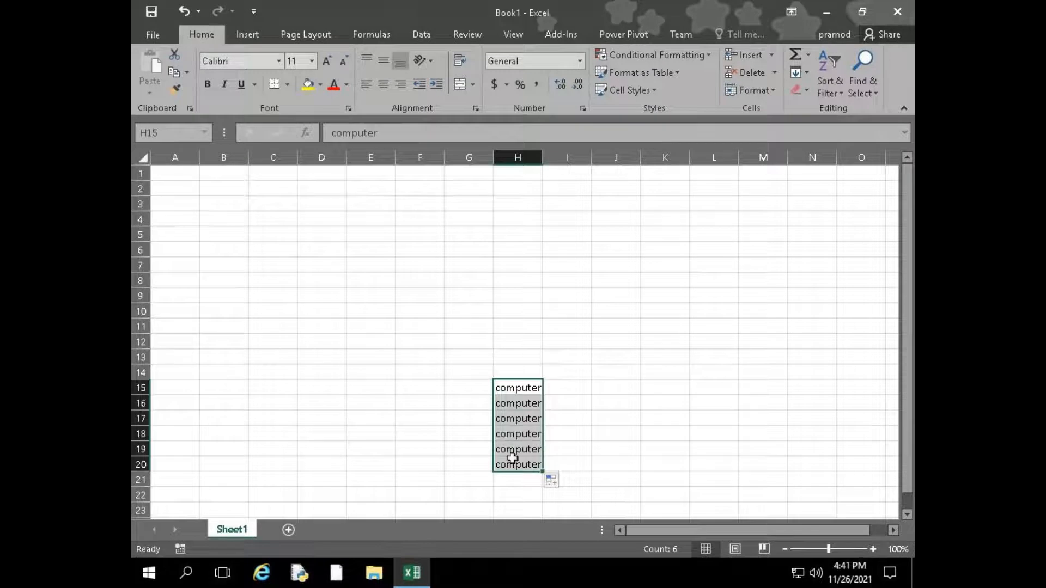
Enter "Monday" in D4 and fill the weekday series down through D12
{"action": "left_click", "coordinate": [347, 157]}
{"action": "left_click", "coordinate": [340, 223]}
{"action": "type", "text": "Mo"}
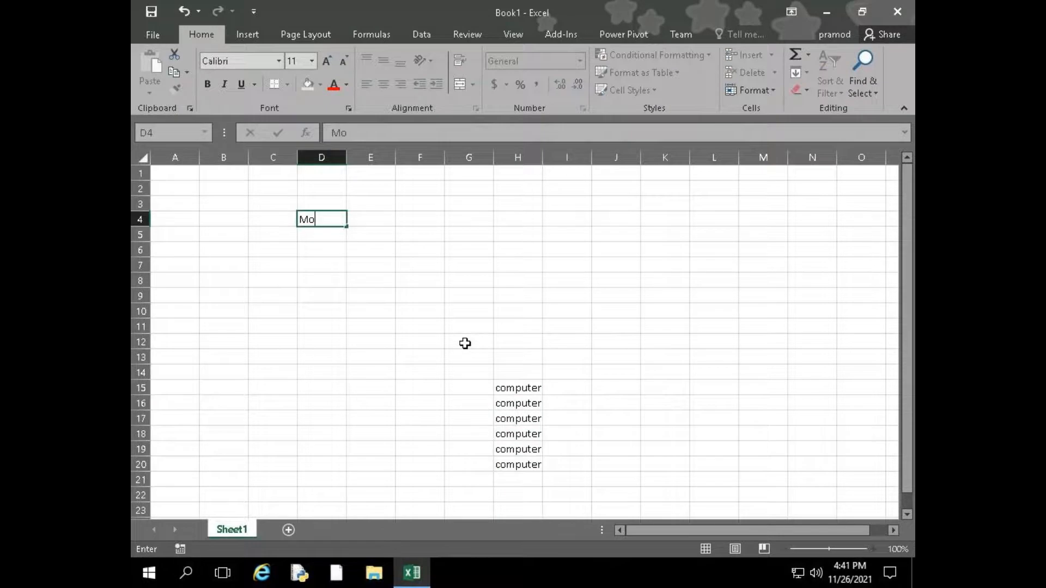
{"action": "type", "text": "nday"}
{"action": "left_click_drag", "start_coordinate": [345, 229], "coordinate": [347, 342]}
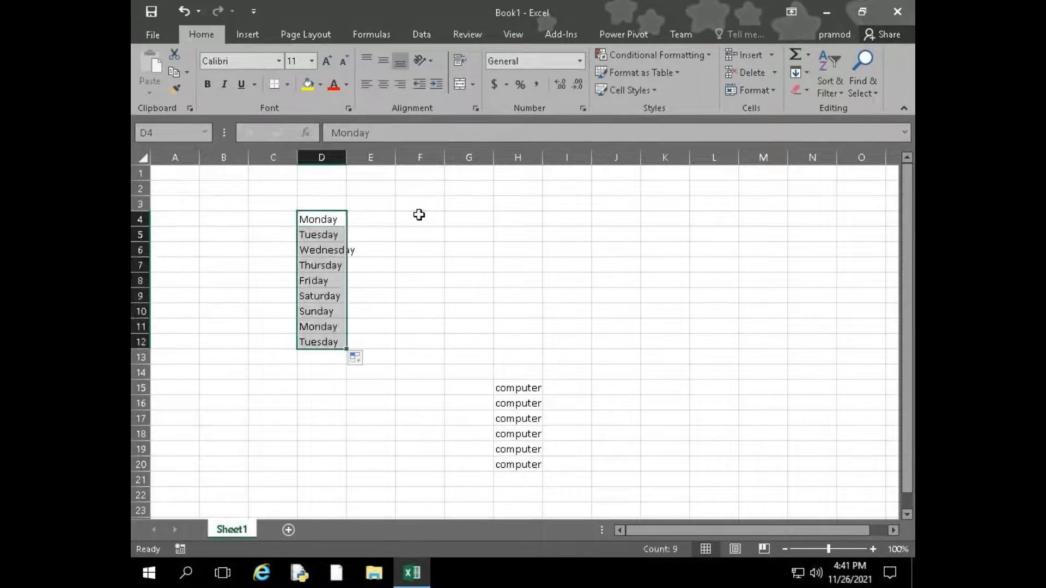
Enter "Jan" in F4 and fill the month series down through F14
{"action": "left_click", "coordinate": [419, 215]}
{"action": "type", "text": "Jan"}
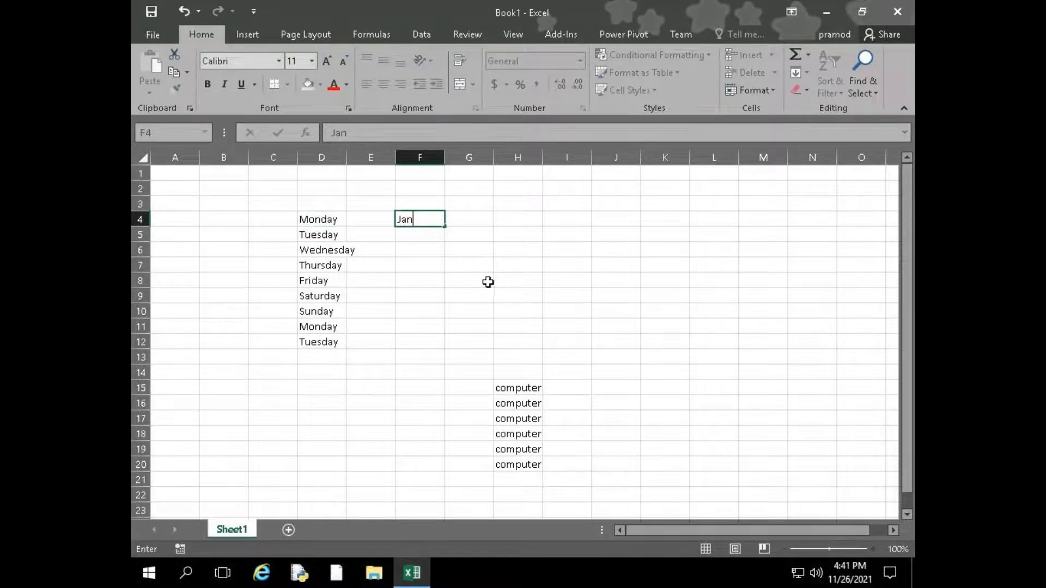
{"action": "left_click_drag", "start_coordinate": [444, 226], "coordinate": [443, 376]}
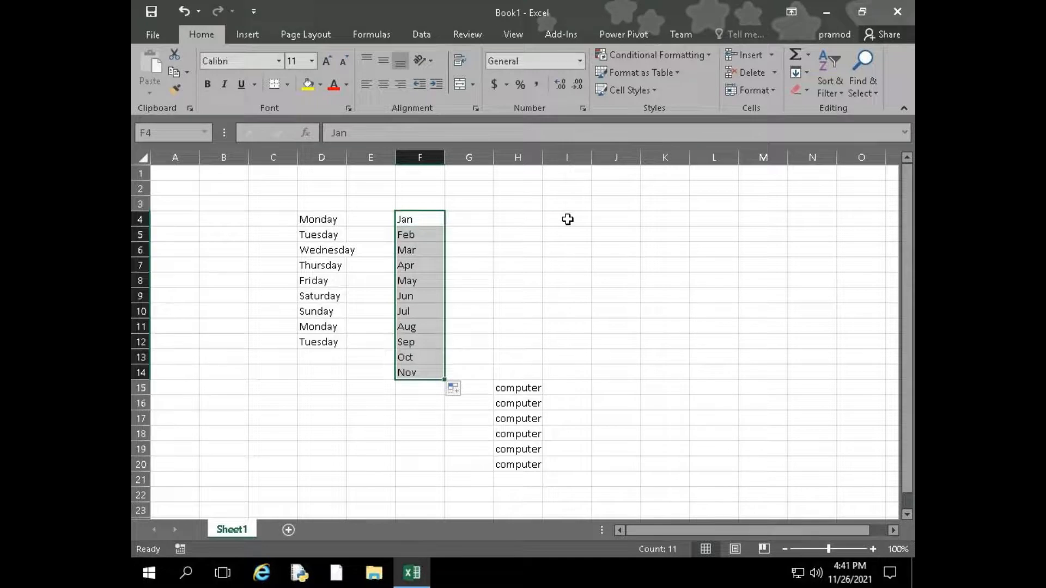
Enter 1 in I4 and 2 in I5, and fill the number series down through I13
{"action": "left_click", "coordinate": [567, 219]}
{"action": "type", "text": "1"}
{"action": "key", "text": "Return"}
{"action": "type", "text": "2"}
{"action": "key", "text": "Return"}
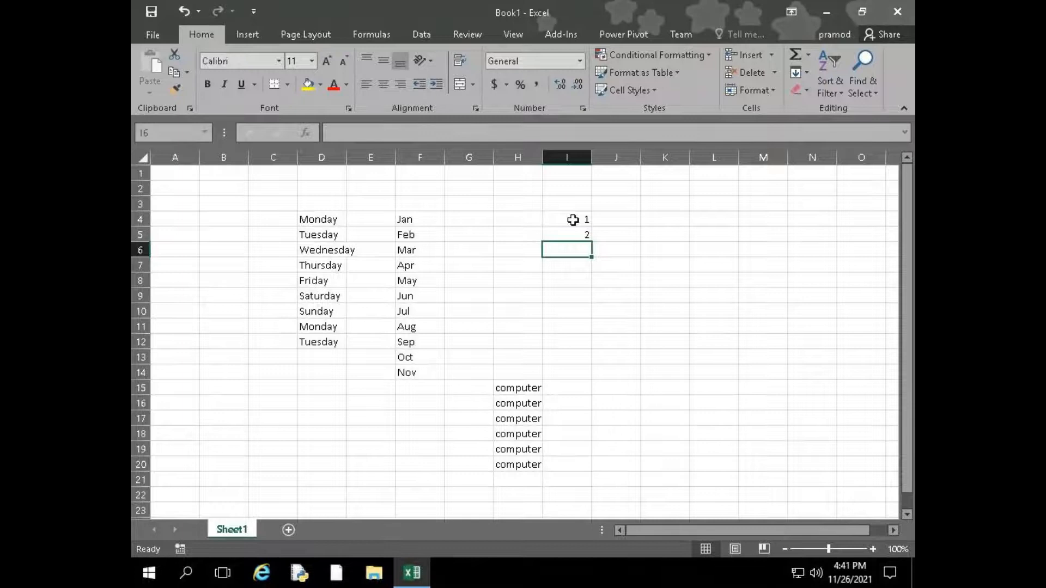
{"action": "left_click_drag", "start_coordinate": [572, 220], "coordinate": [561, 362]}
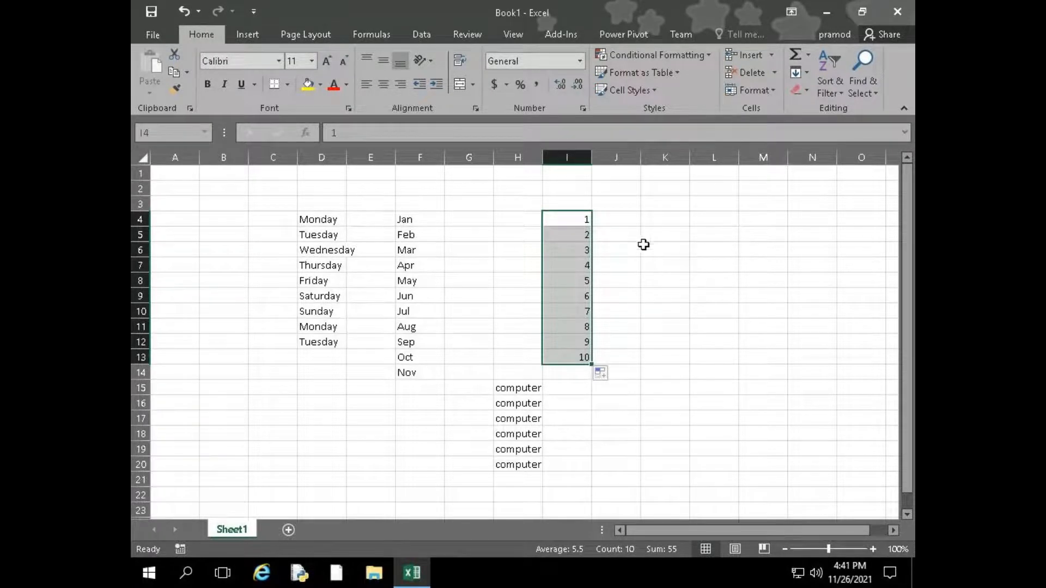
Autofit the width of column D to its weekday names
{"action": "double_click", "coordinate": [346, 158]}
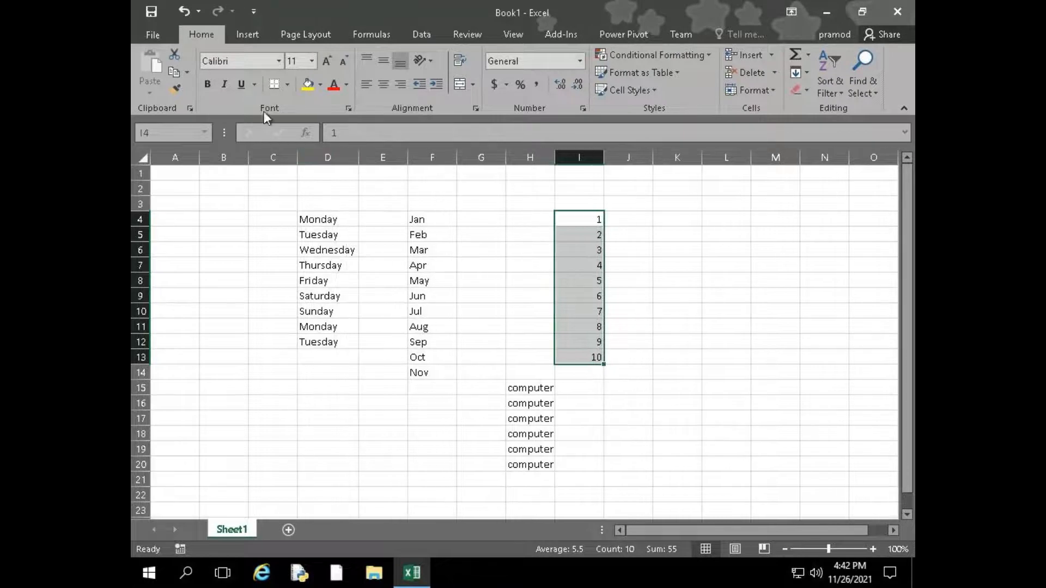
Open the Custom Lists dialog from the advanced Excel options
{"action": "left_click", "coordinate": [148, 31]}
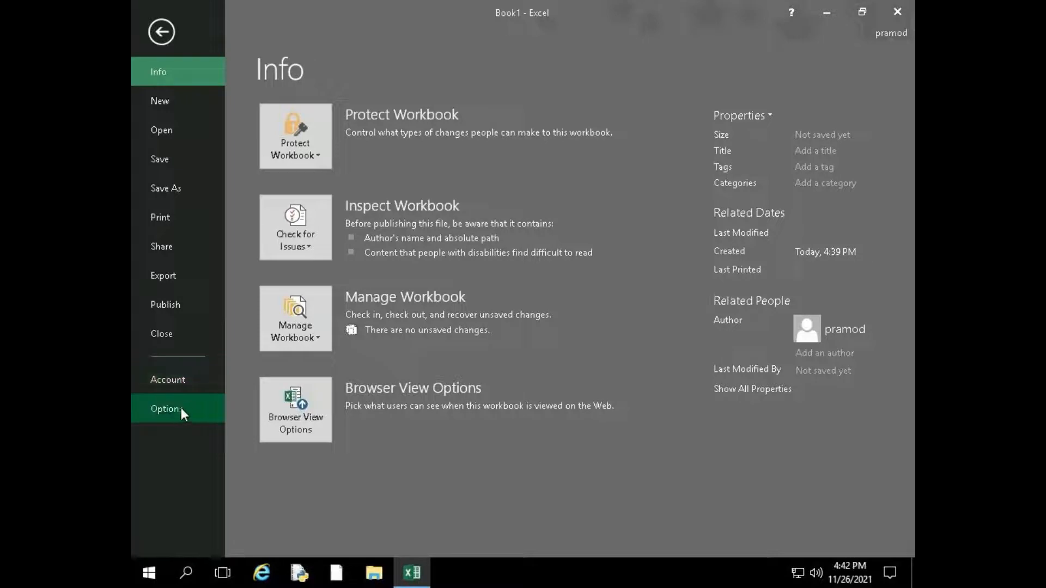
{"action": "left_click", "coordinate": [160, 41]}
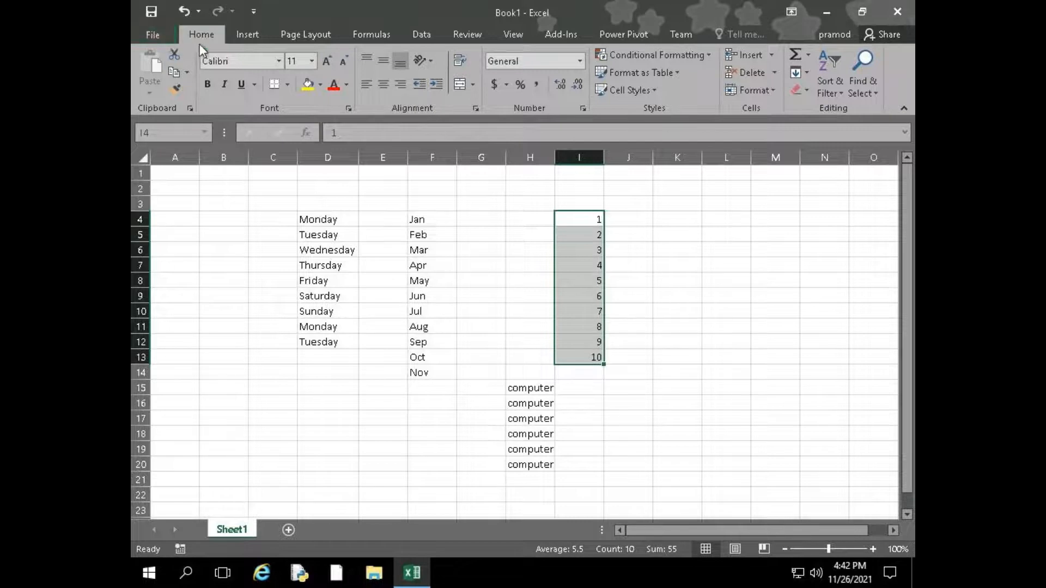
{"action": "left_click", "coordinate": [139, 32]}
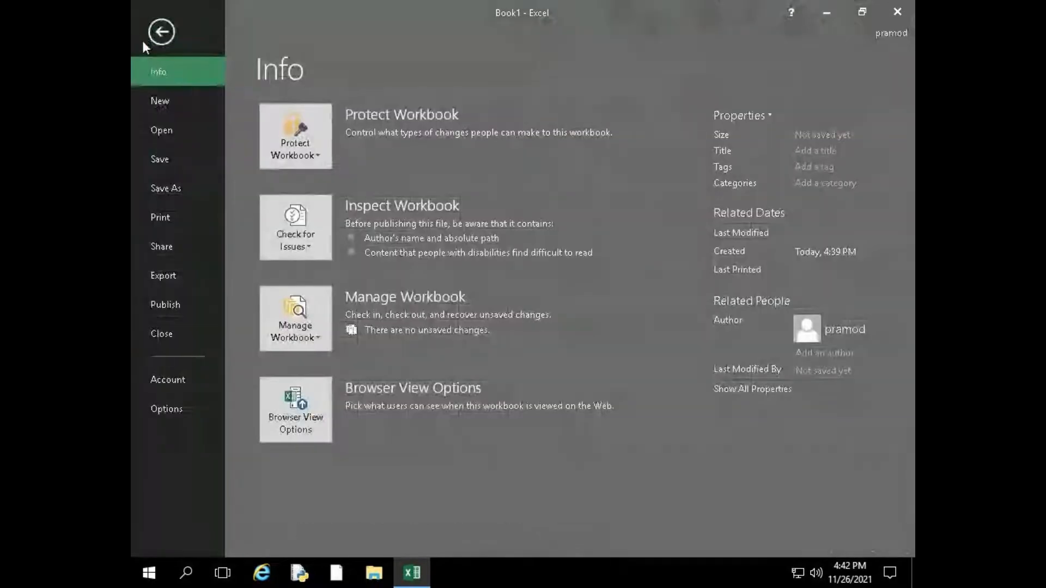
{"action": "left_click", "coordinate": [169, 408]}
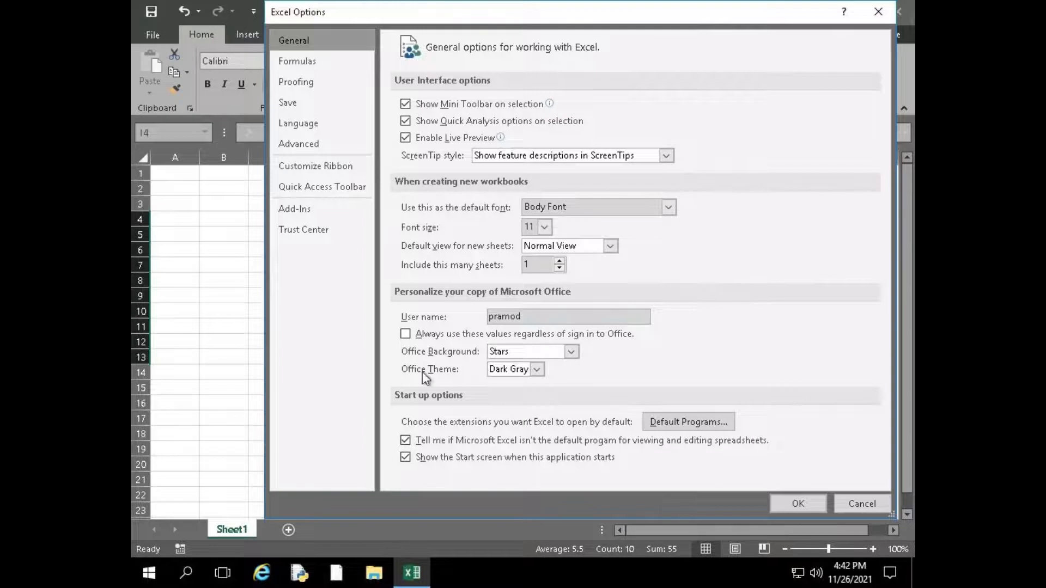
{"action": "mouse_move", "coordinate": [595, 5]}
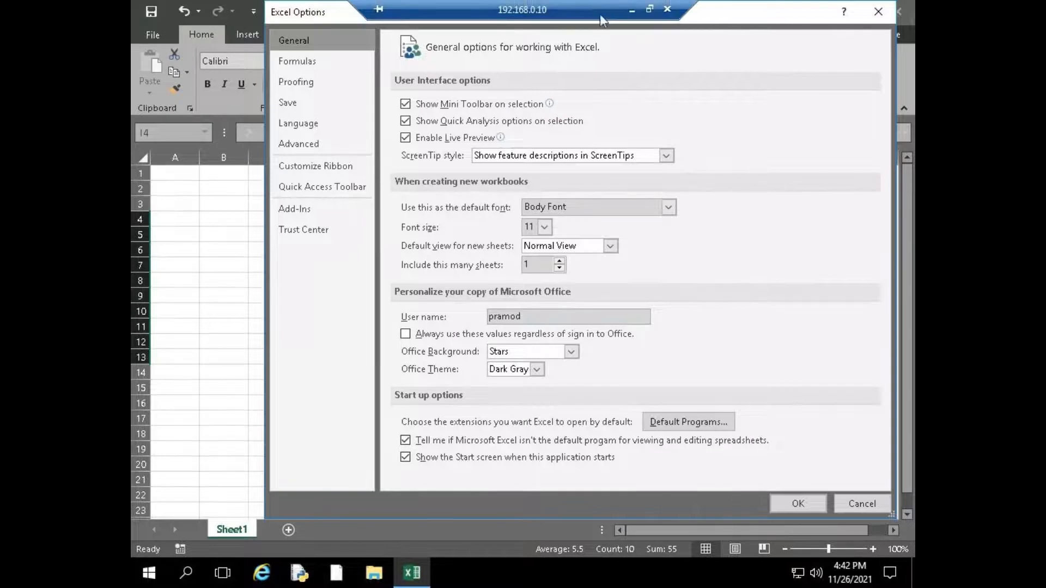
{"action": "left_click", "coordinate": [318, 147]}
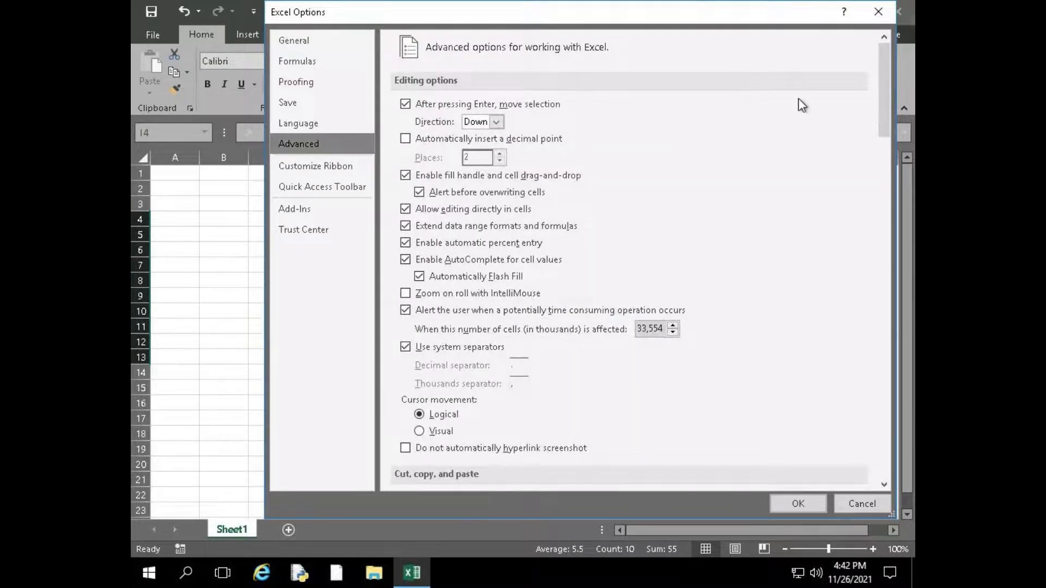
{"action": "left_click_drag", "start_coordinate": [883, 81], "coordinate": [882, 436]}
{"action": "left_click", "coordinate": [628, 197]}
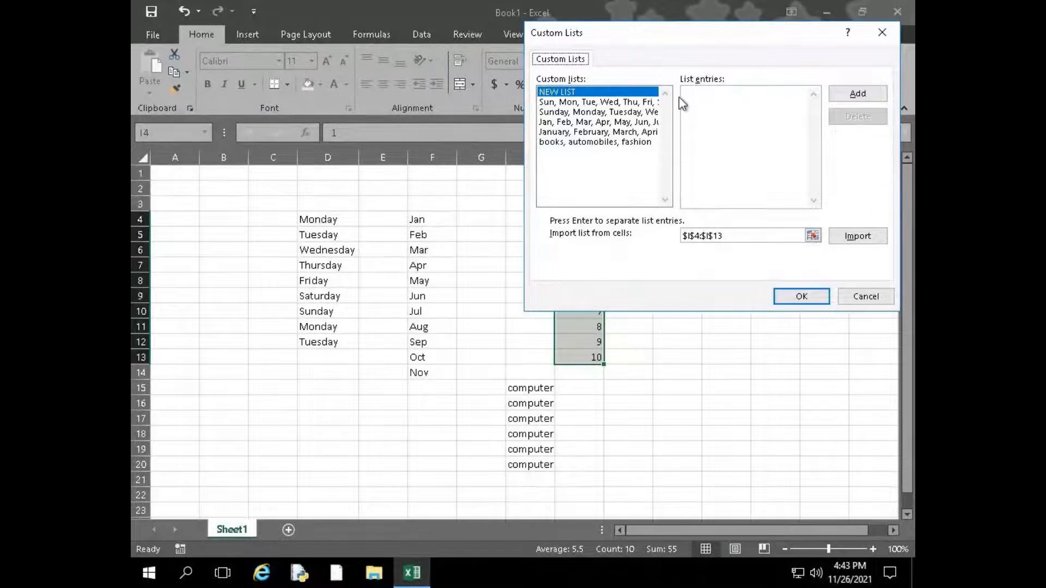
Examine the entries of the weekday, month and "books, automobiles, fashion" custom lists, and close the dialog without changes
{"action": "left_click", "coordinate": [599, 143]}
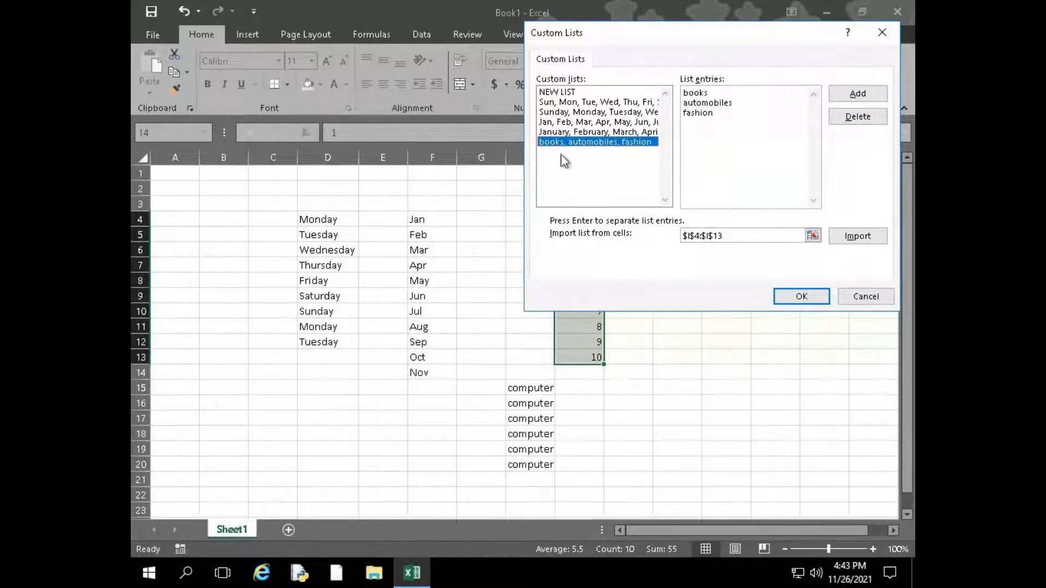
{"action": "left_click", "coordinate": [585, 102]}
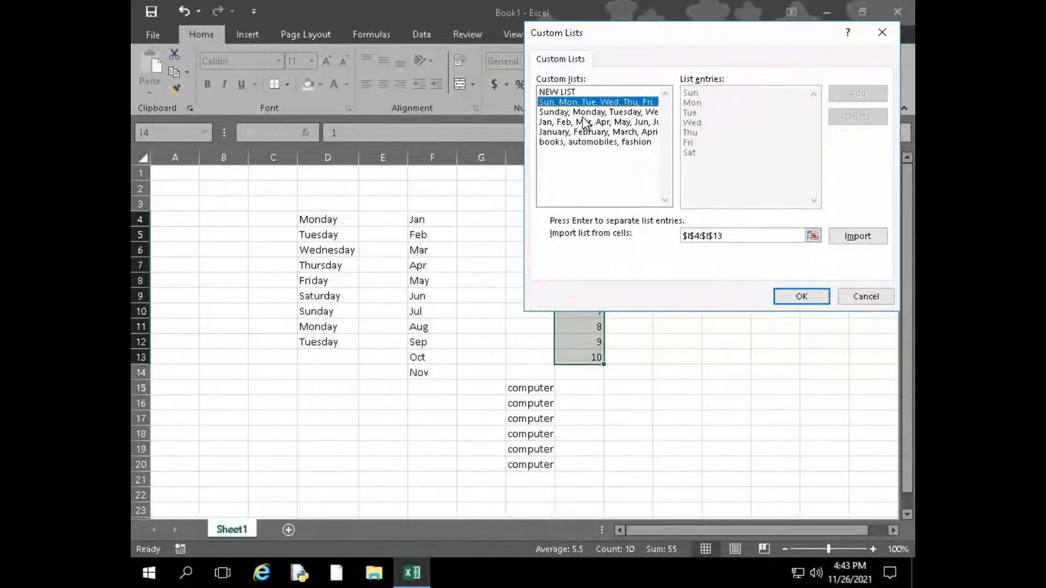
{"action": "left_click", "coordinate": [586, 132]}
{"action": "left_click", "coordinate": [586, 122]}
{"action": "left_click", "coordinate": [587, 113]}
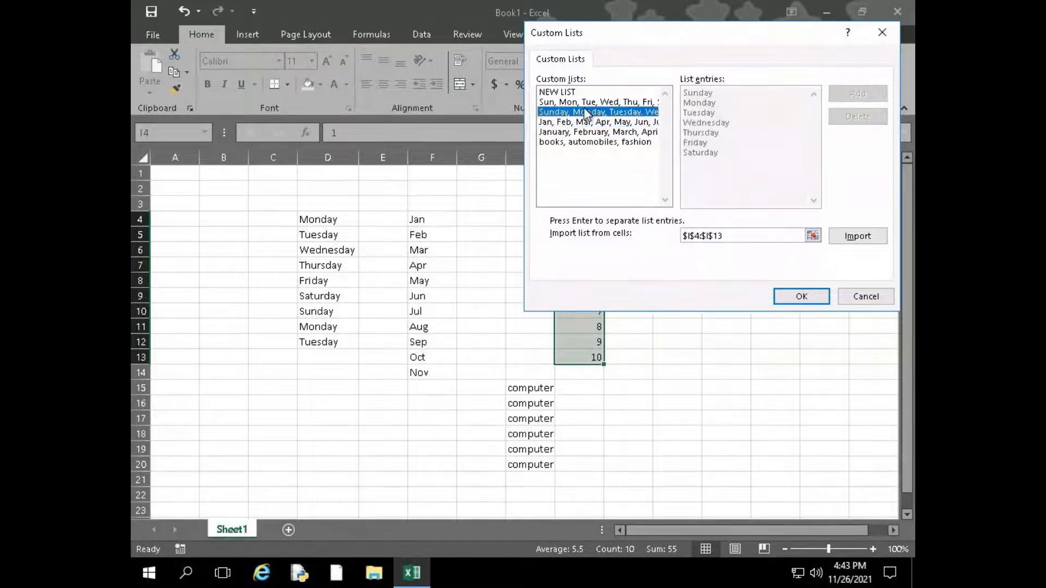
{"action": "left_click", "coordinate": [586, 103]}
{"action": "left_click", "coordinate": [565, 93]}
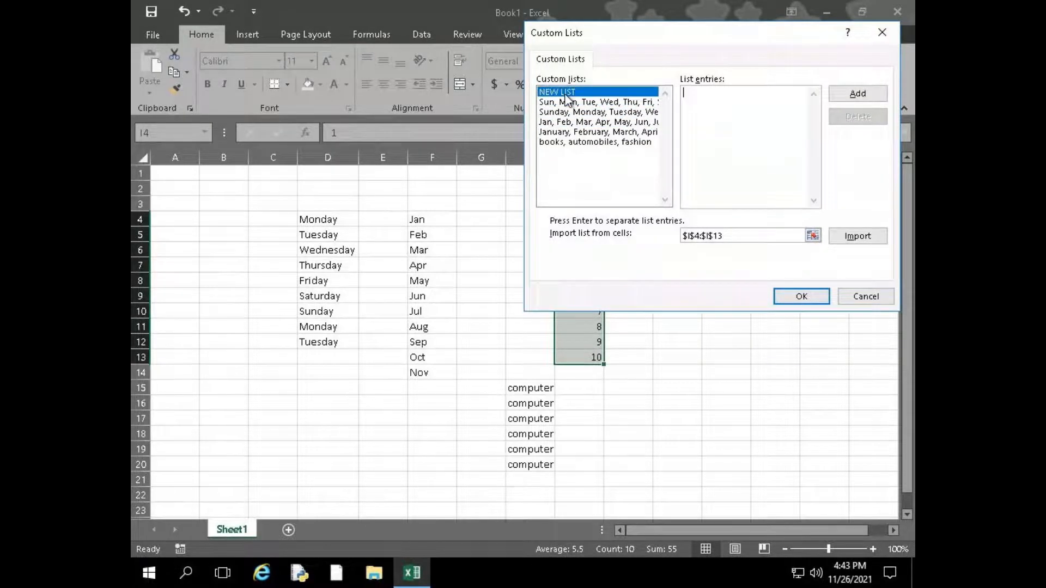
{"action": "left_click", "coordinate": [583, 145]}
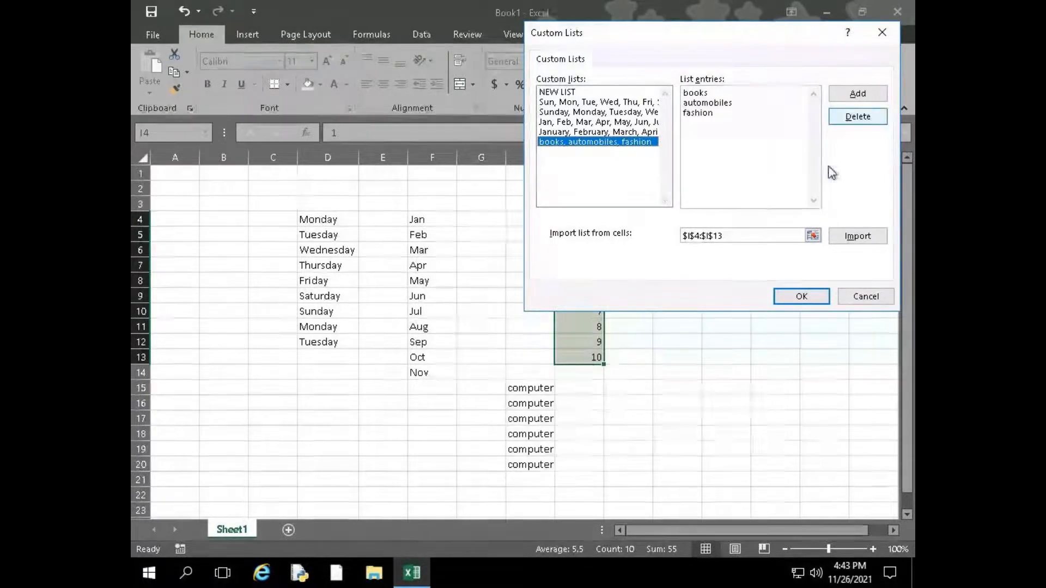
{"action": "left_click", "coordinate": [883, 296]}
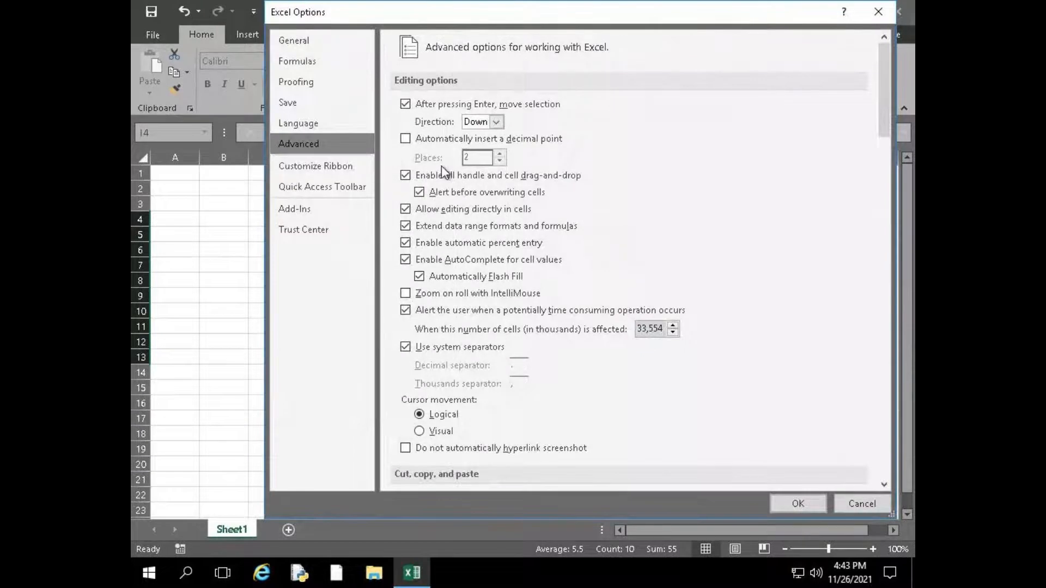
View the ribbon customization options and close Excel Options without applying changes
{"action": "left_click", "coordinate": [360, 166]}
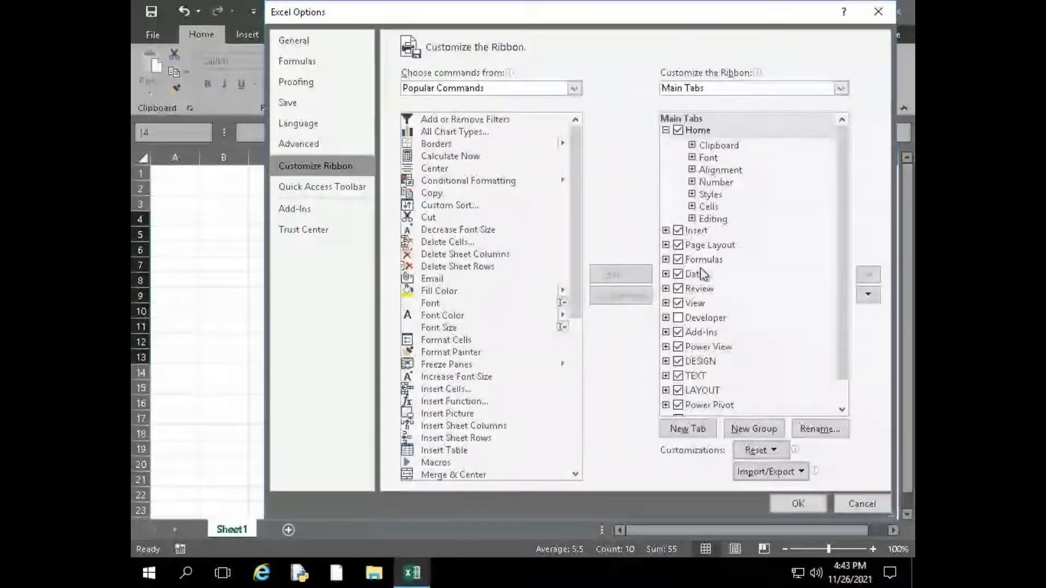
{"action": "left_click", "coordinate": [861, 502]}
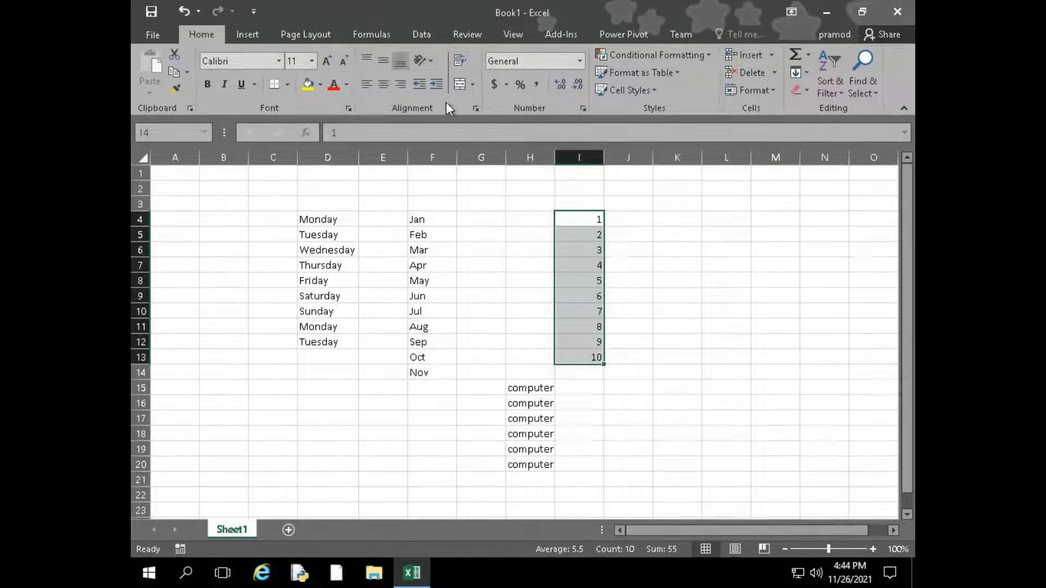
Open the ribbon customization page of Excel Options and collapse the Home tab's group list
{"action": "left_click", "coordinate": [157, 35]}
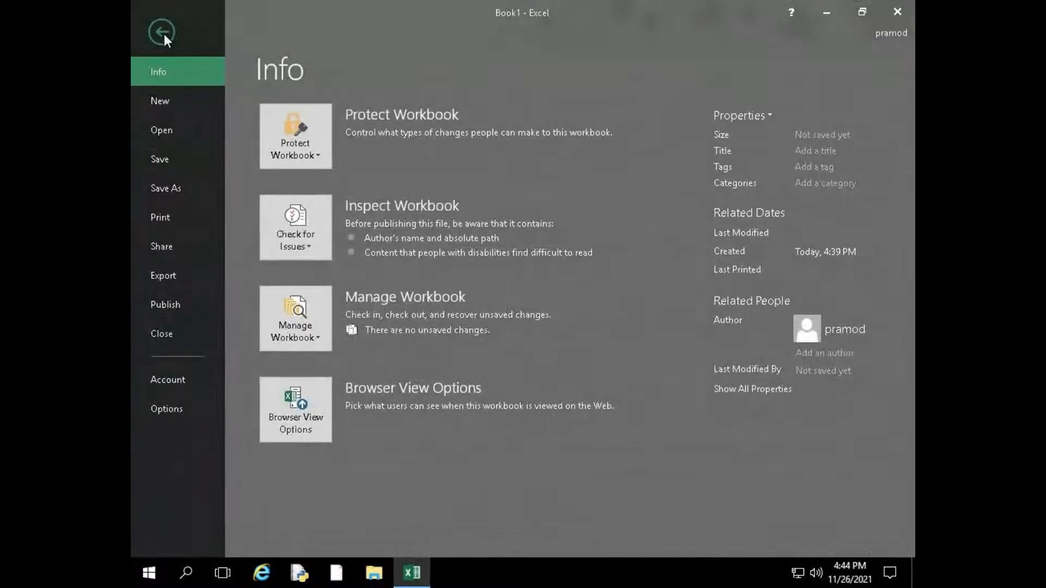
{"action": "left_click", "coordinate": [174, 403]}
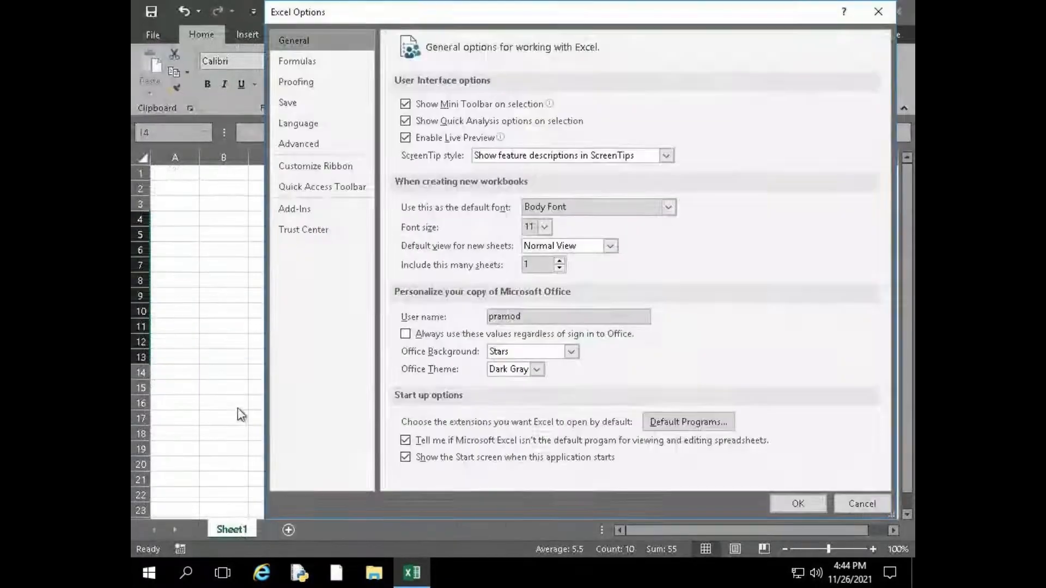
{"action": "left_click", "coordinate": [325, 169]}
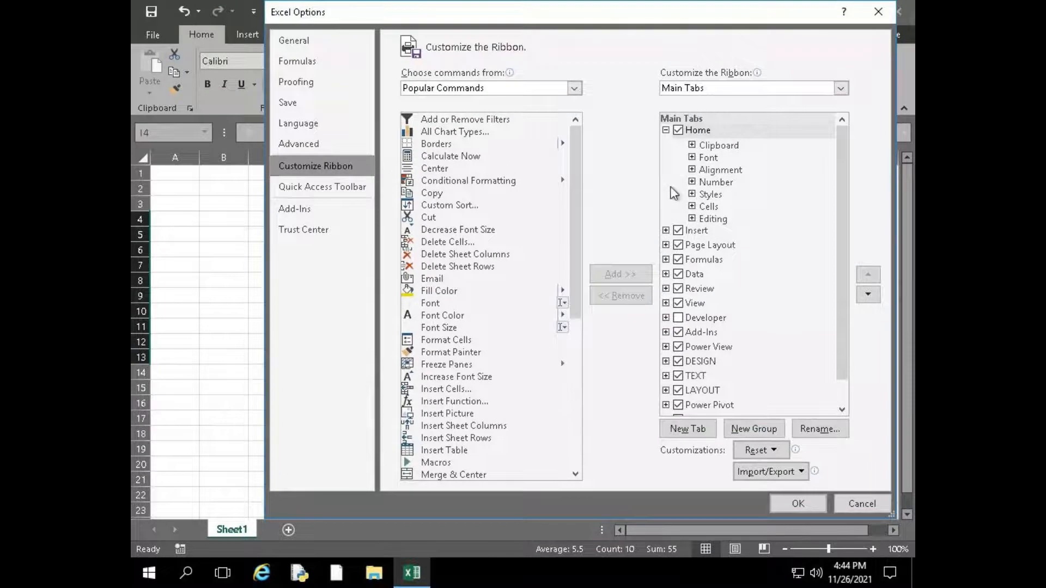
{"action": "left_click", "coordinate": [666, 130]}
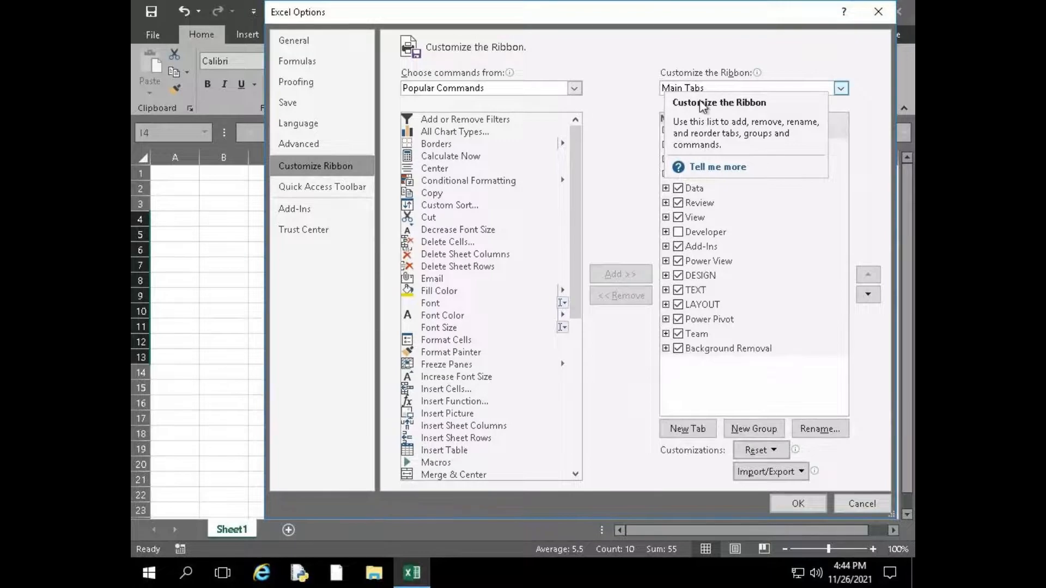
Look through the Tool Tabs list and the available command sources, and return the ribbon list to Main Tabs
{"action": "left_click", "coordinate": [731, 91]}
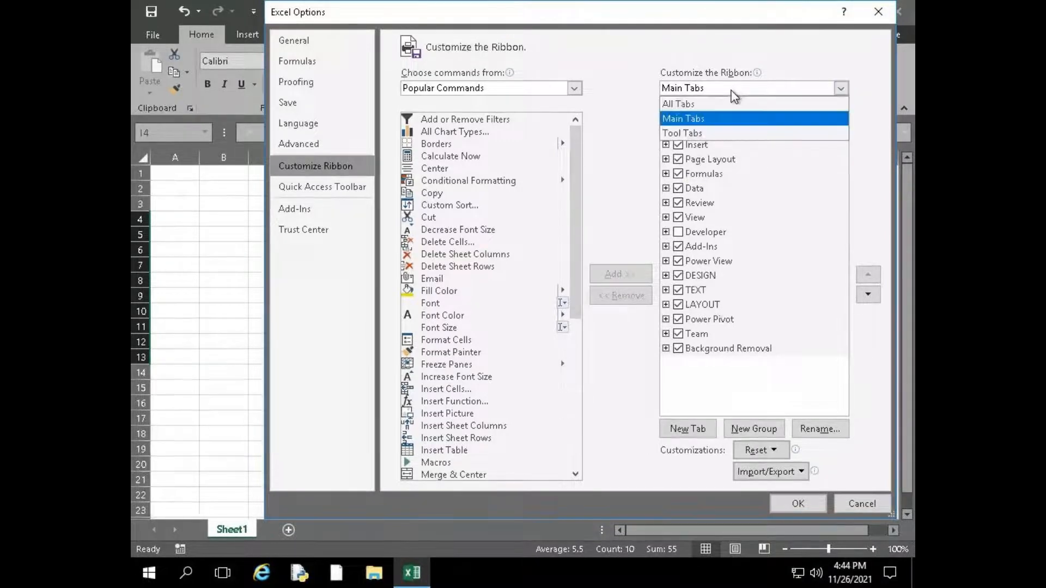
{"action": "left_click", "coordinate": [692, 134]}
{"action": "left_click", "coordinate": [699, 90]}
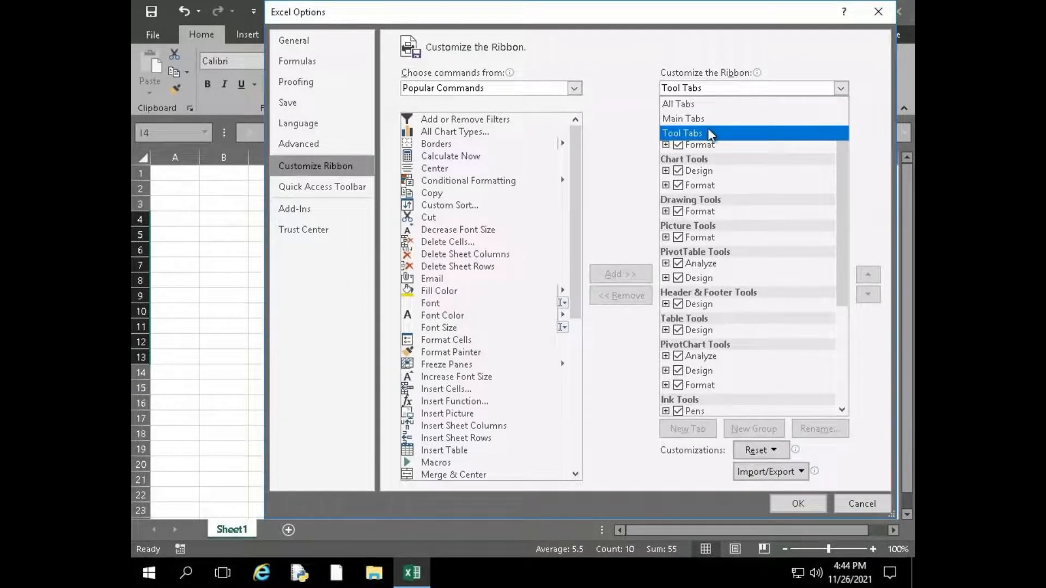
{"action": "left_click", "coordinate": [699, 93]}
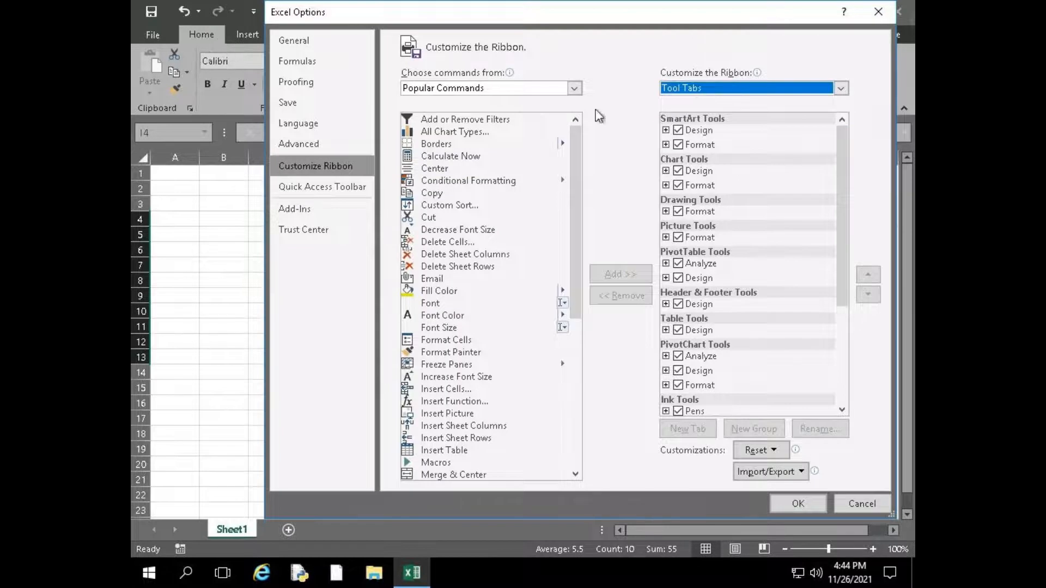
{"action": "left_click", "coordinate": [691, 92]}
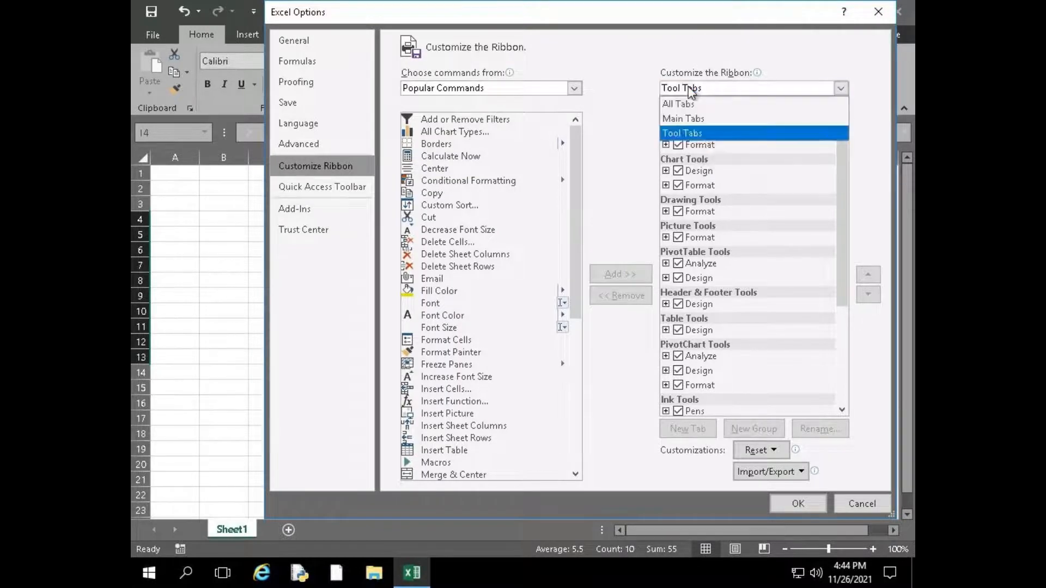
{"action": "left_click", "coordinate": [684, 119]}
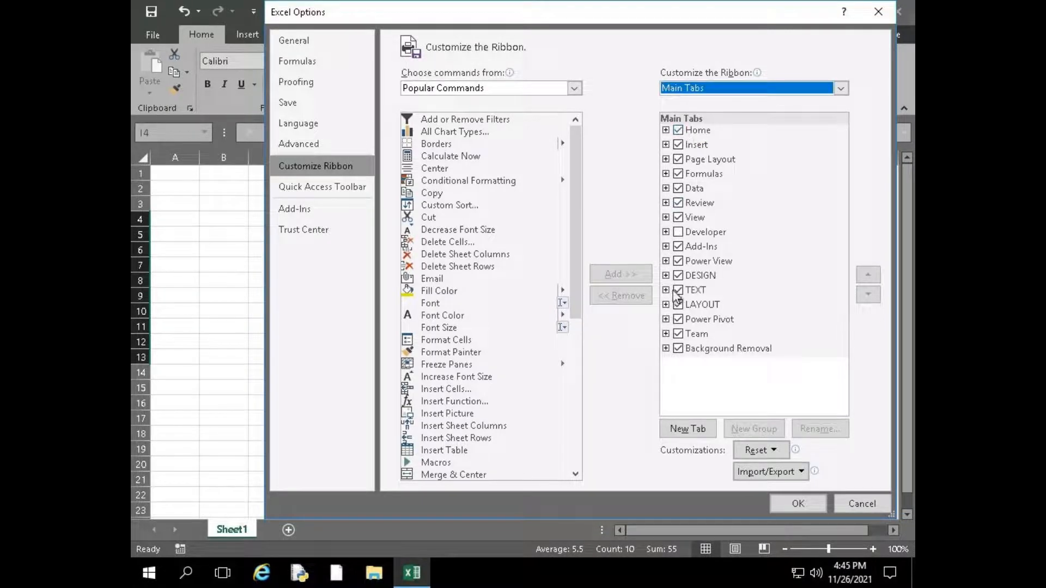
{"action": "left_click", "coordinate": [544, 93]}
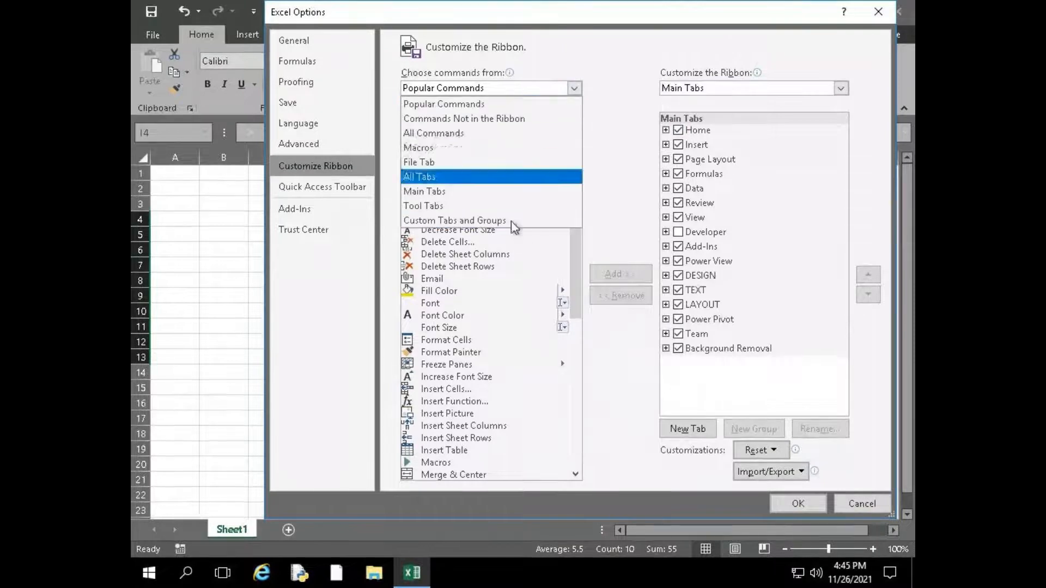
{"action": "left_click", "coordinate": [640, 139]}
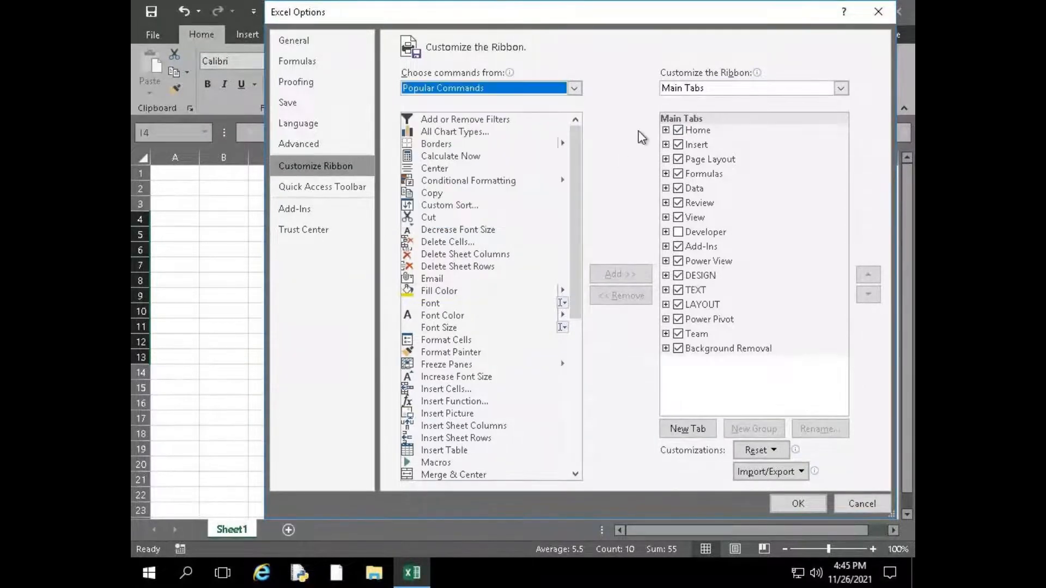
{"action": "left_click", "coordinate": [698, 91]}
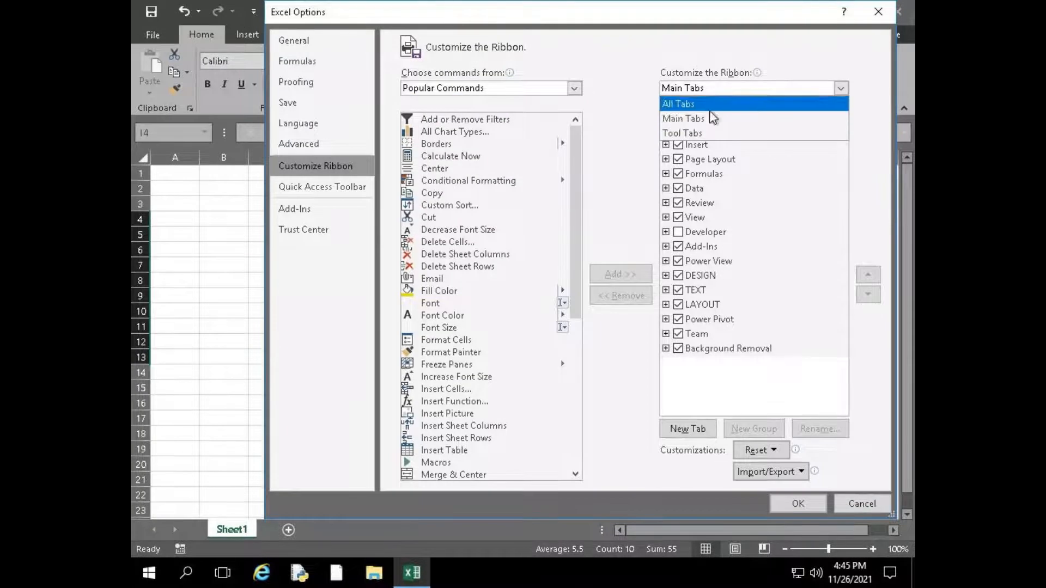
{"action": "left_click", "coordinate": [690, 121]}
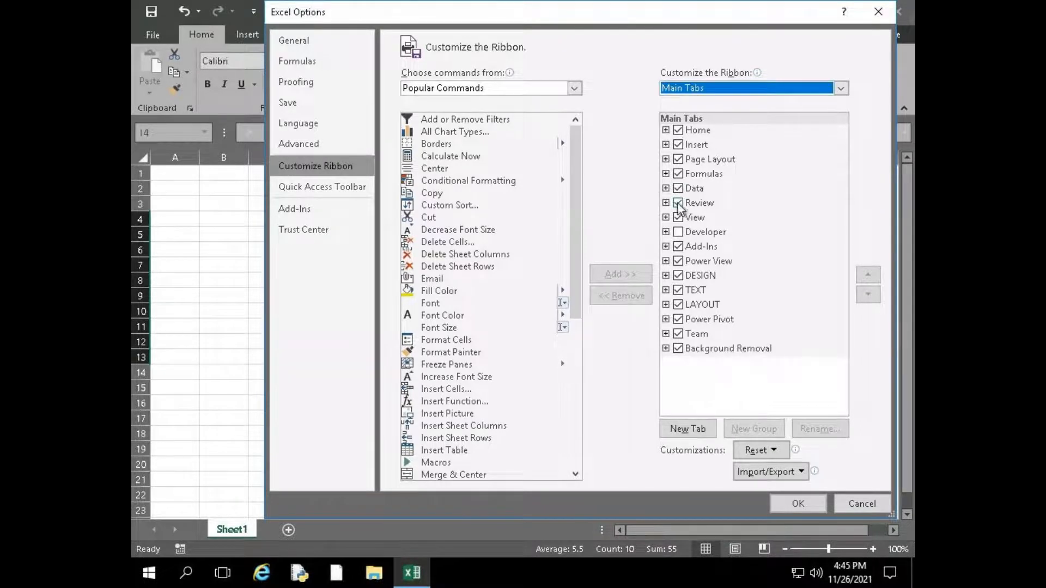
Disable all enabled main ribbon tabs, from Background Removal up to Home, and apply the change
{"action": "left_click", "coordinate": [679, 349]}
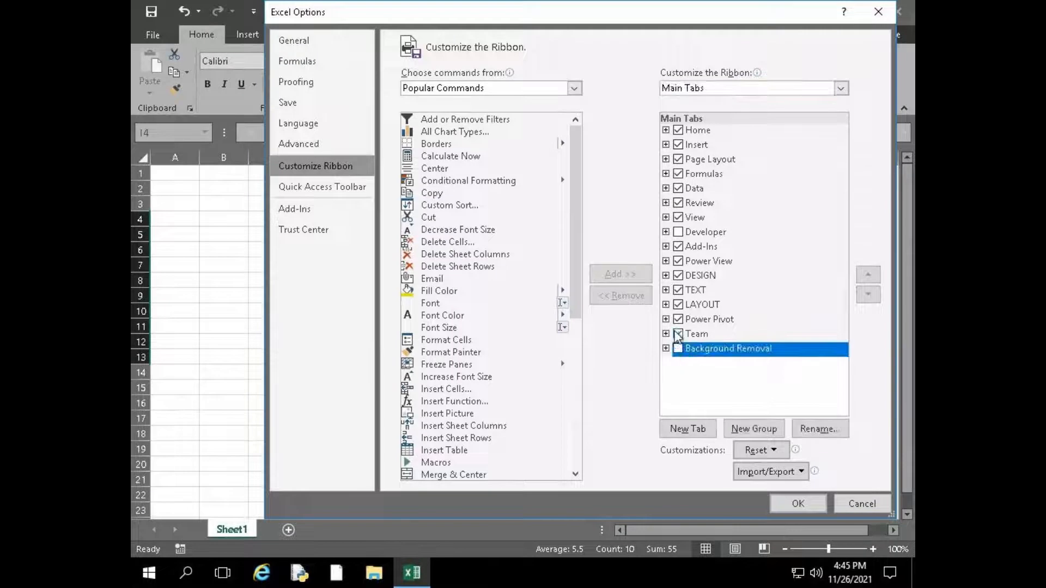
{"action": "left_click", "coordinate": [678, 334]}
{"action": "left_click", "coordinate": [678, 319]}
{"action": "left_click", "coordinate": [679, 305]}
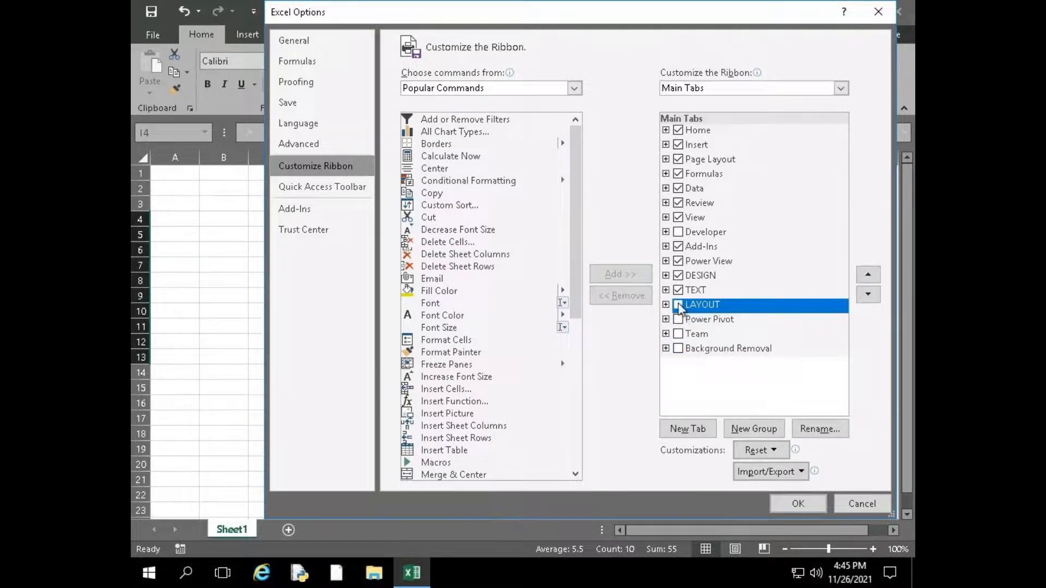
{"action": "left_click", "coordinate": [678, 290]}
{"action": "left_click", "coordinate": [678, 275]}
{"action": "left_click", "coordinate": [678, 261]}
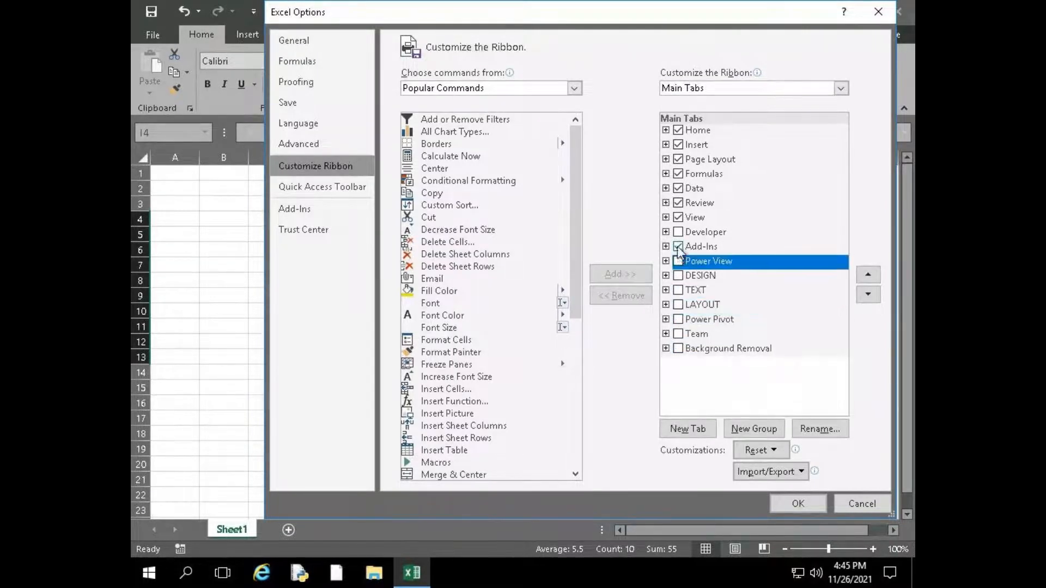
{"action": "left_click", "coordinate": [678, 246]}
{"action": "left_click", "coordinate": [678, 217]}
{"action": "left_click", "coordinate": [678, 203]}
{"action": "left_click", "coordinate": [678, 188]}
{"action": "left_click", "coordinate": [678, 173]}
{"action": "left_click", "coordinate": [679, 159]}
{"action": "left_click", "coordinate": [679, 144]}
{"action": "left_click", "coordinate": [678, 129]}
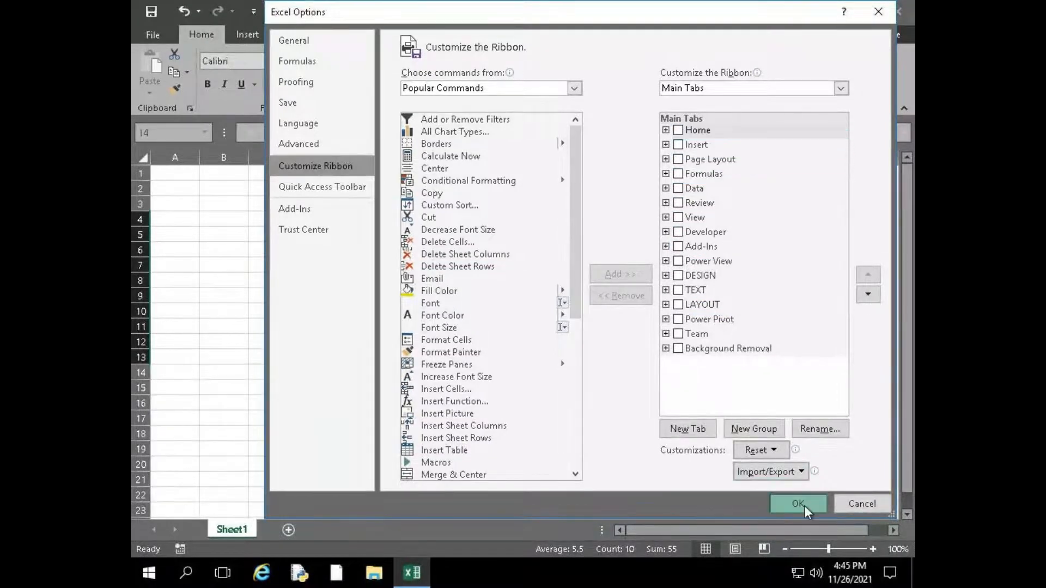
{"action": "left_click", "coordinate": [798, 504]}
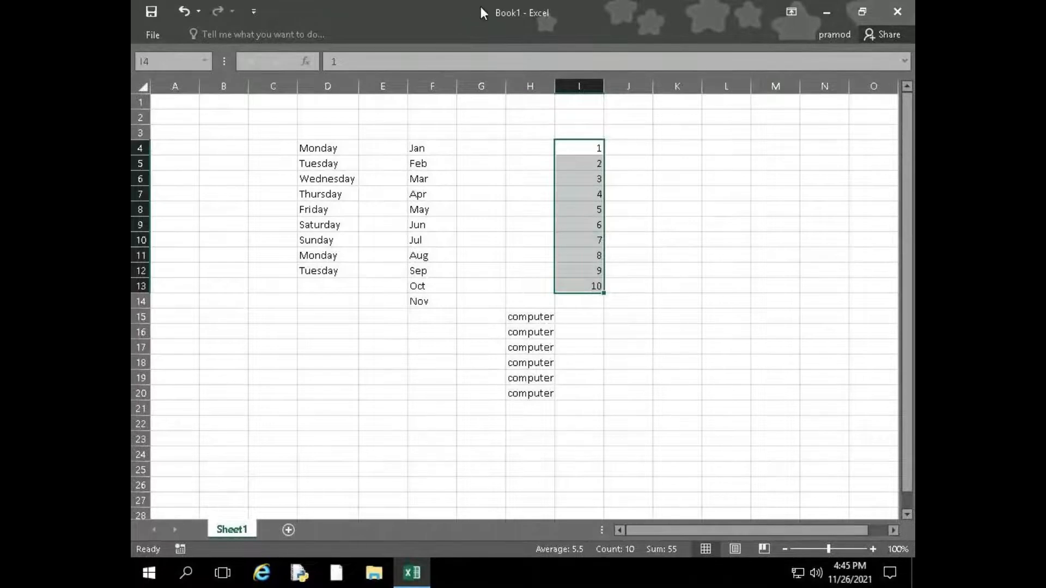
Re-enable the Home, Insert, Page Layout, Formulas, Data, Review and View ribbon tabs in Excel Options and apply the change
{"action": "left_click", "coordinate": [157, 36]}
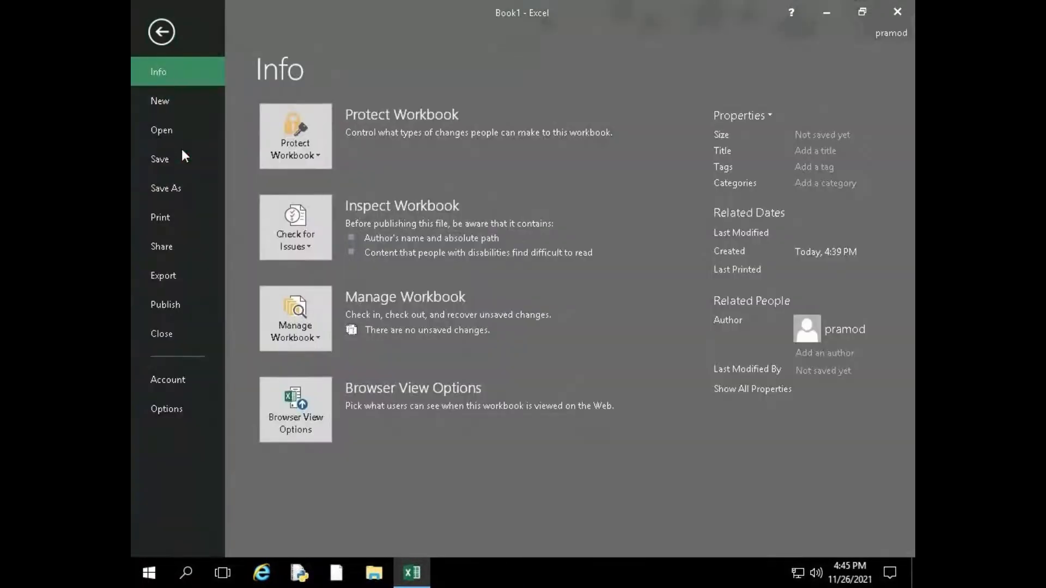
{"action": "left_click", "coordinate": [182, 406]}
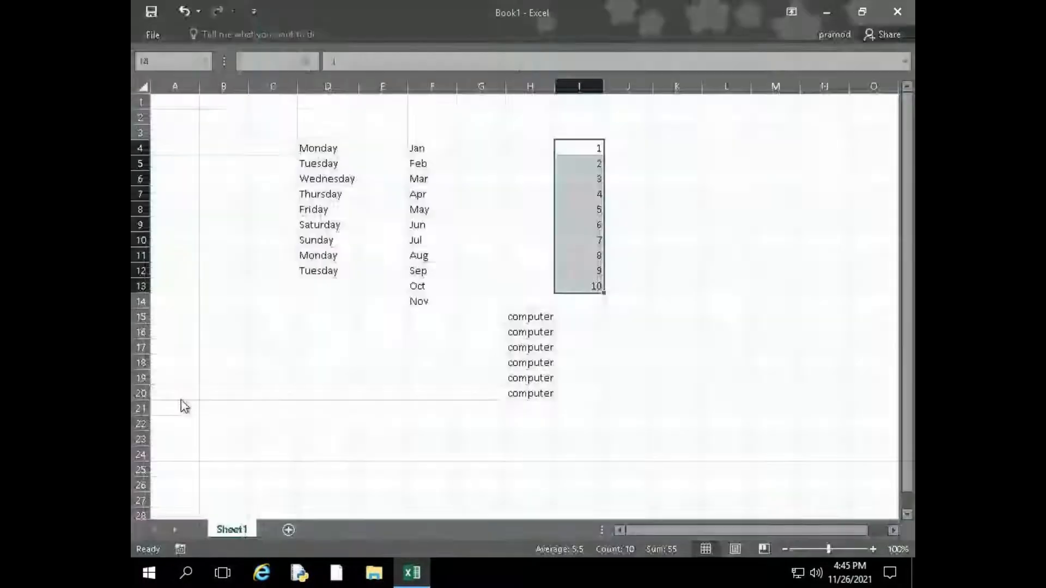
{"action": "left_click", "coordinate": [319, 168]}
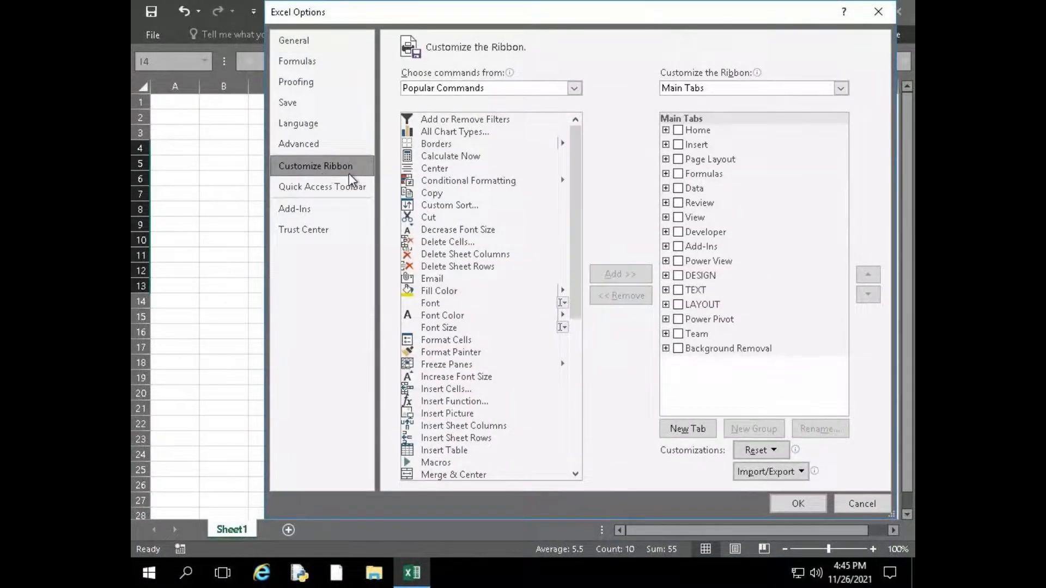
{"action": "left_click", "coordinate": [679, 129]}
{"action": "left_click", "coordinate": [678, 145]}
{"action": "left_click", "coordinate": [679, 159]}
{"action": "left_click", "coordinate": [678, 173]}
{"action": "left_click", "coordinate": [678, 188]}
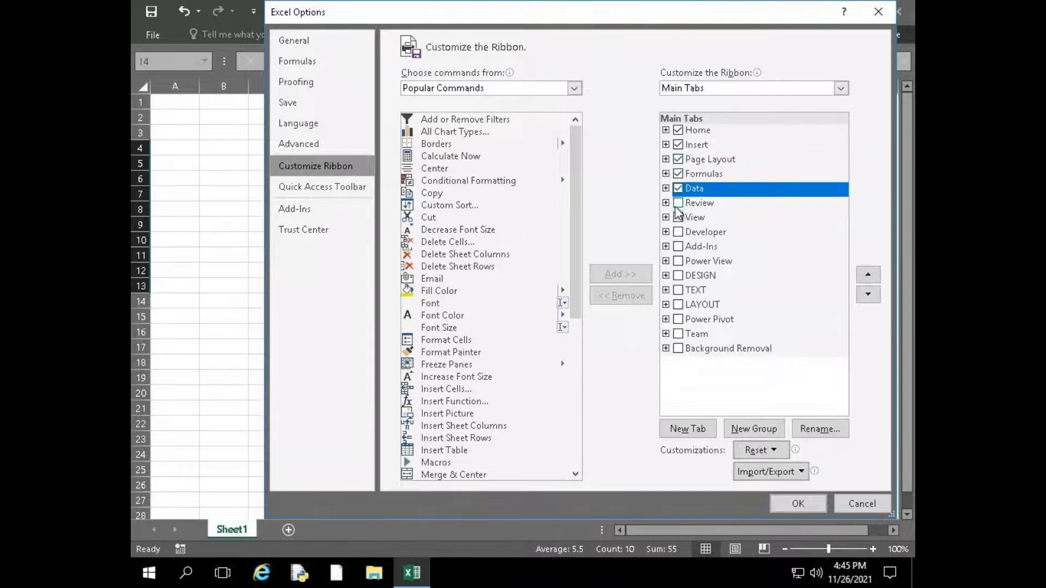
{"action": "left_click", "coordinate": [679, 203]}
{"action": "left_click", "coordinate": [678, 216]}
{"action": "left_click", "coordinate": [814, 505]}
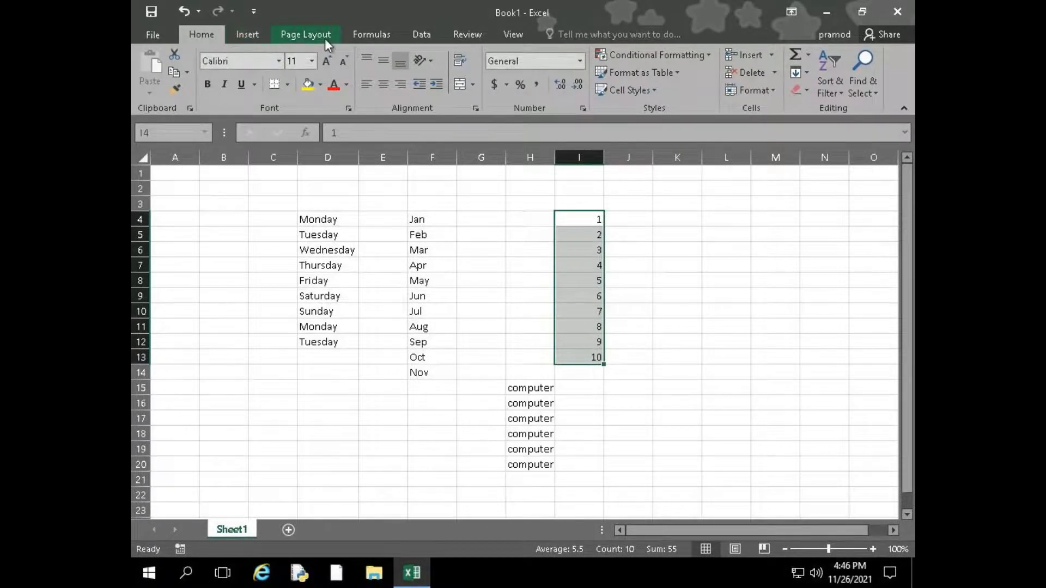
Review the Main Tabs list in the ribbon customization options and close Excel Options without changes
{"action": "left_click", "coordinate": [148, 36]}
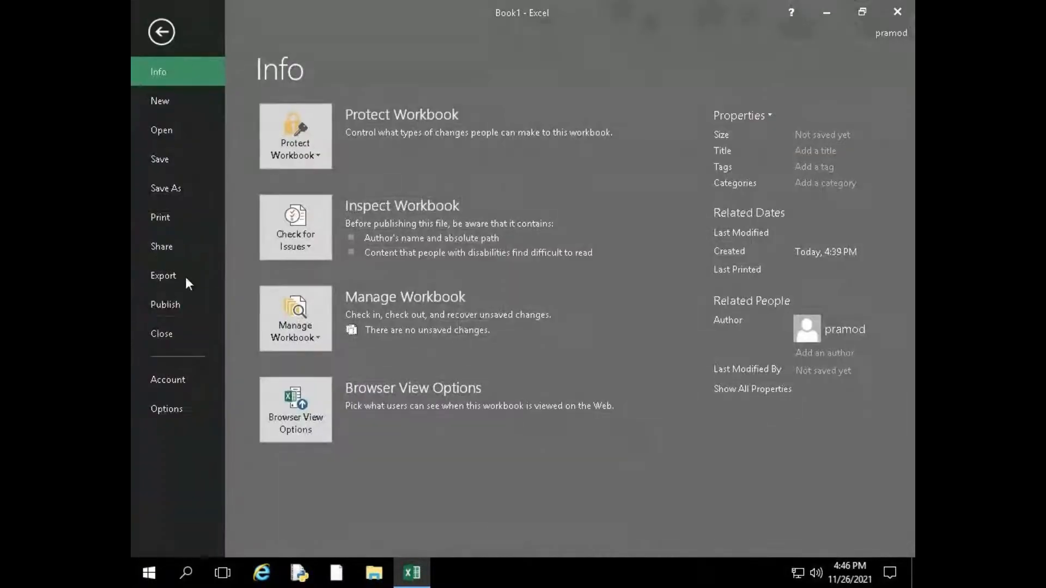
{"action": "left_click", "coordinate": [194, 412]}
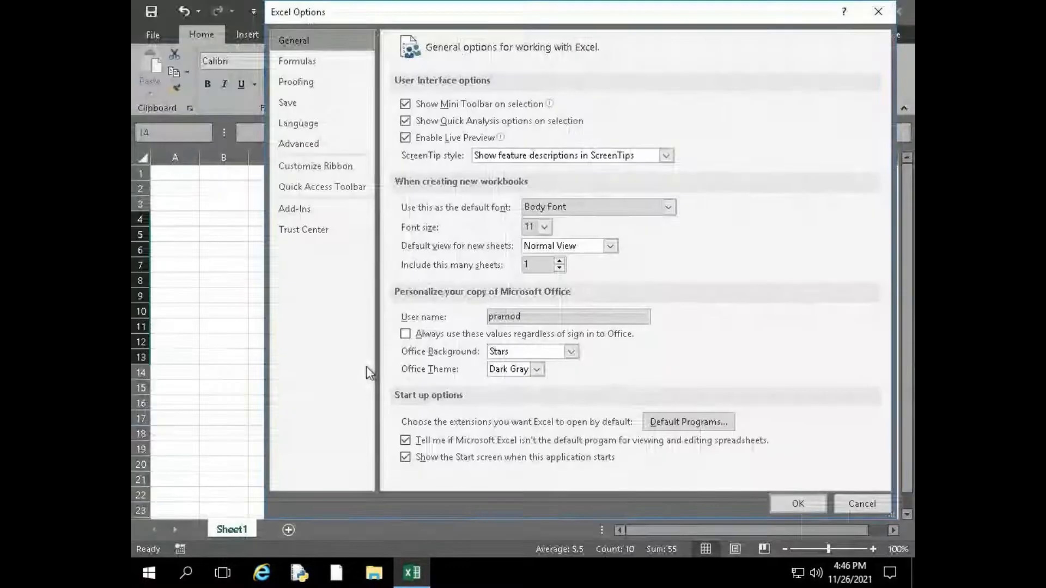
{"action": "left_click", "coordinate": [302, 145]}
{"action": "left_click", "coordinate": [353, 169]}
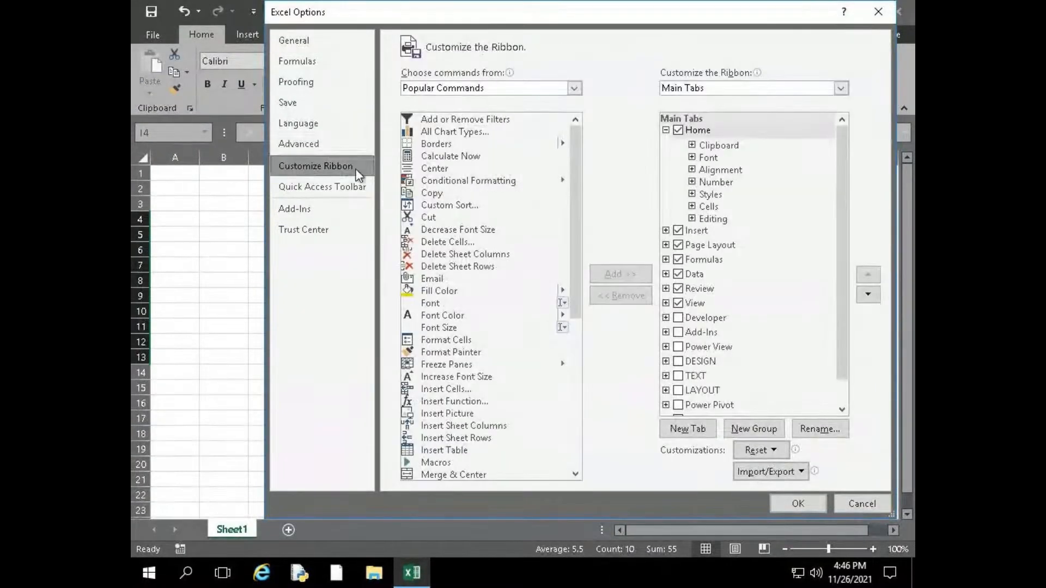
{"action": "left_click", "coordinate": [859, 503]}
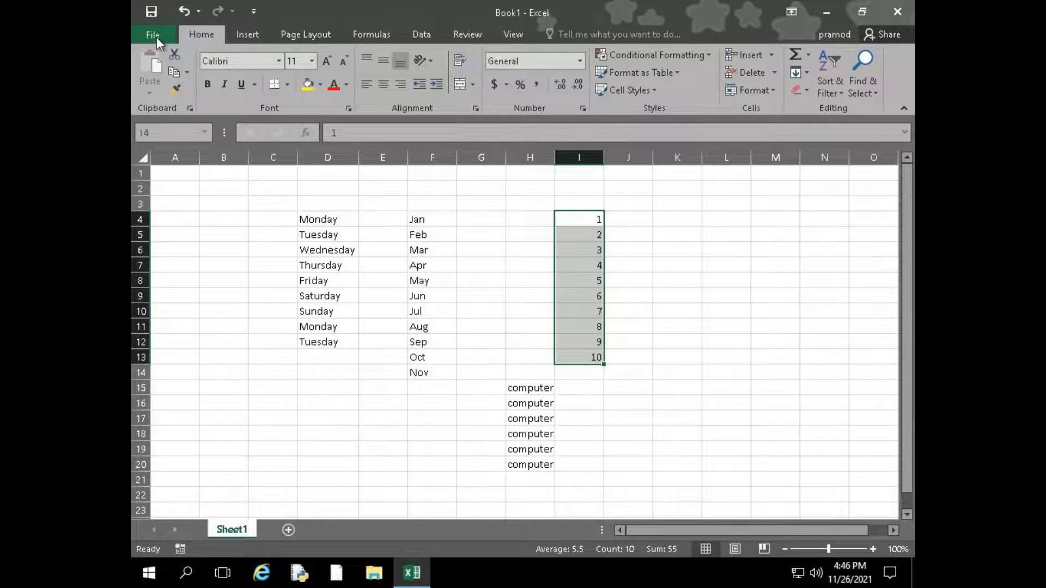
Widen column D slightly beyond its weekday names
{"action": "left_click", "coordinate": [273, 234]}
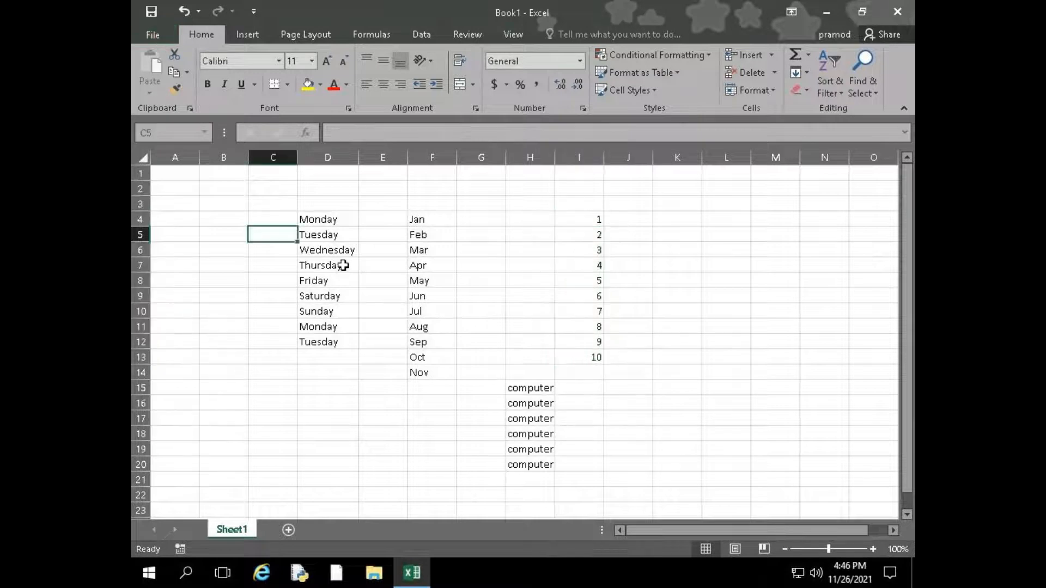
{"action": "left_click_drag", "start_coordinate": [358, 162], "coordinate": [365, 162]}
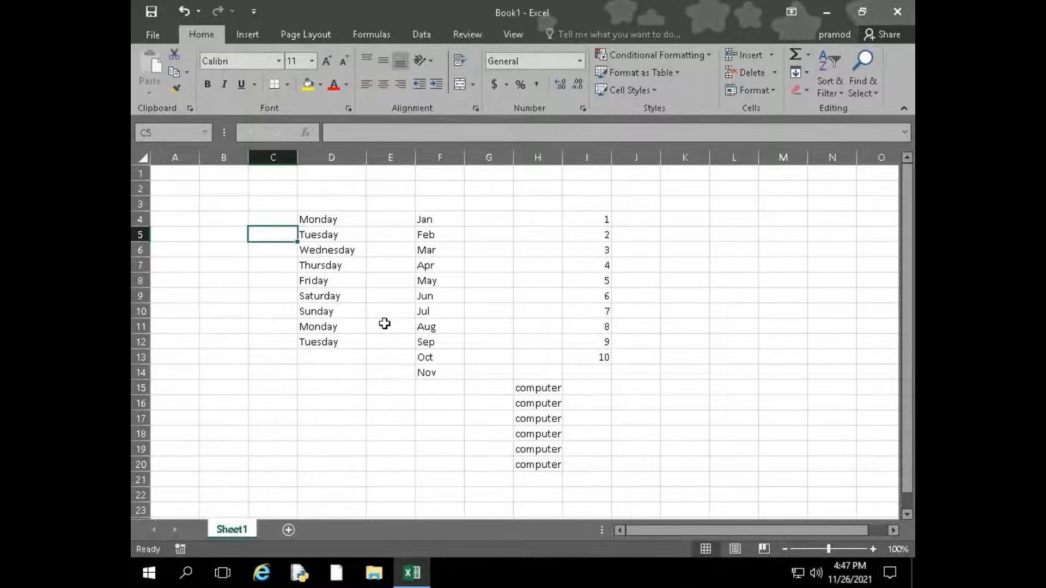
Enter Monday in cell G5
{"action": "left_click", "coordinate": [478, 233]}
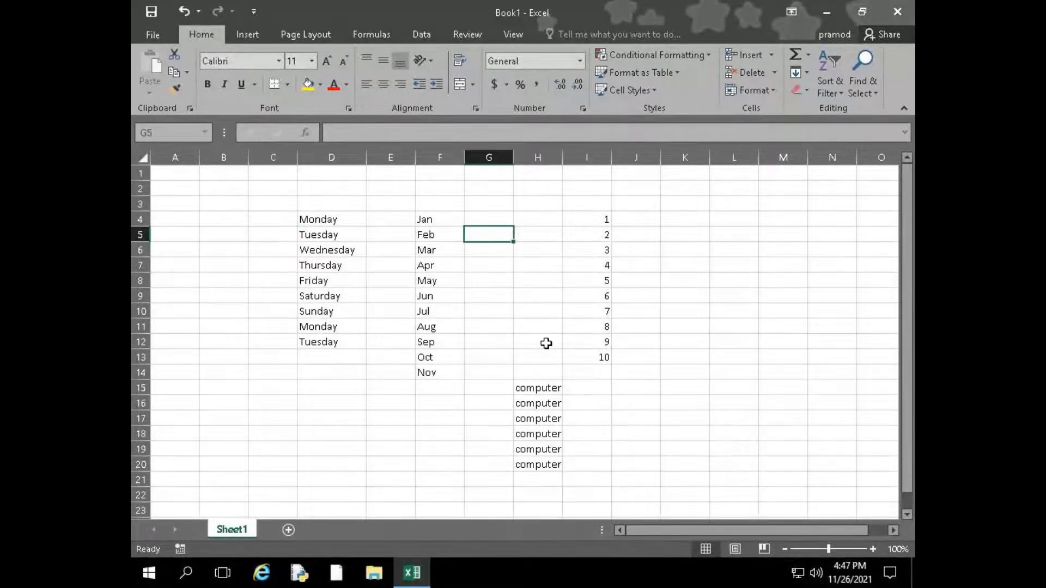
{"action": "type", "text": "mond"}
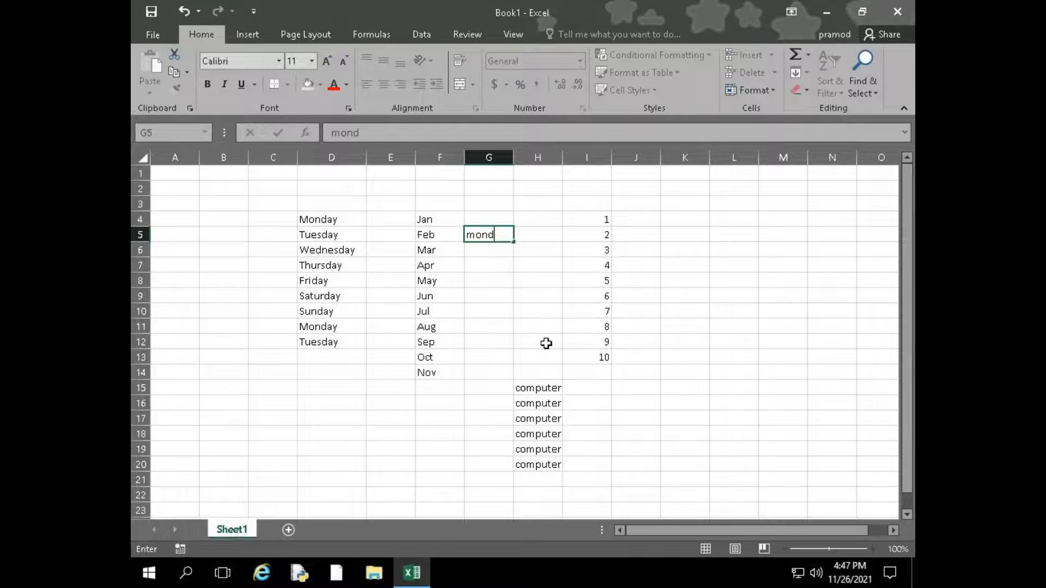
{"action": "type", "text": "ay"}
{"action": "key", "text": "Return"}
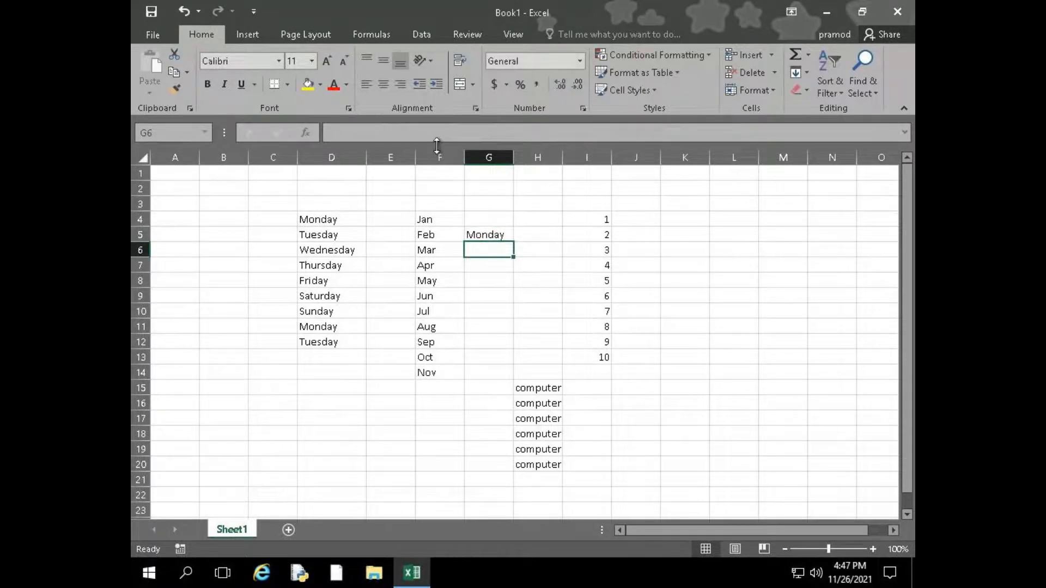
Select the range G5:G11 and return the selection to cell G5 alone
{"action": "left_click", "coordinate": [478, 234]}
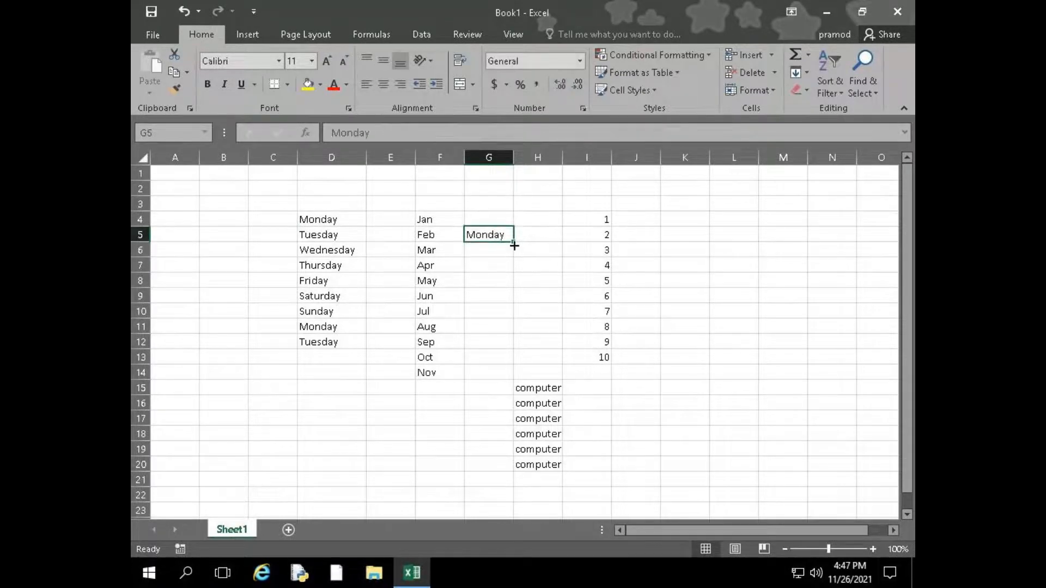
{"action": "mouse_move", "coordinate": [514, 244]}
{"action": "left_mouse_down"}
{"action": "mouse_move", "coordinate": [502, 343]}
{"action": "mouse_move", "coordinate": [495, 243]}
{"action": "left_mouse_up"}
{"action": "left_click_drag", "start_coordinate": [483, 224], "coordinate": [480, 334]}
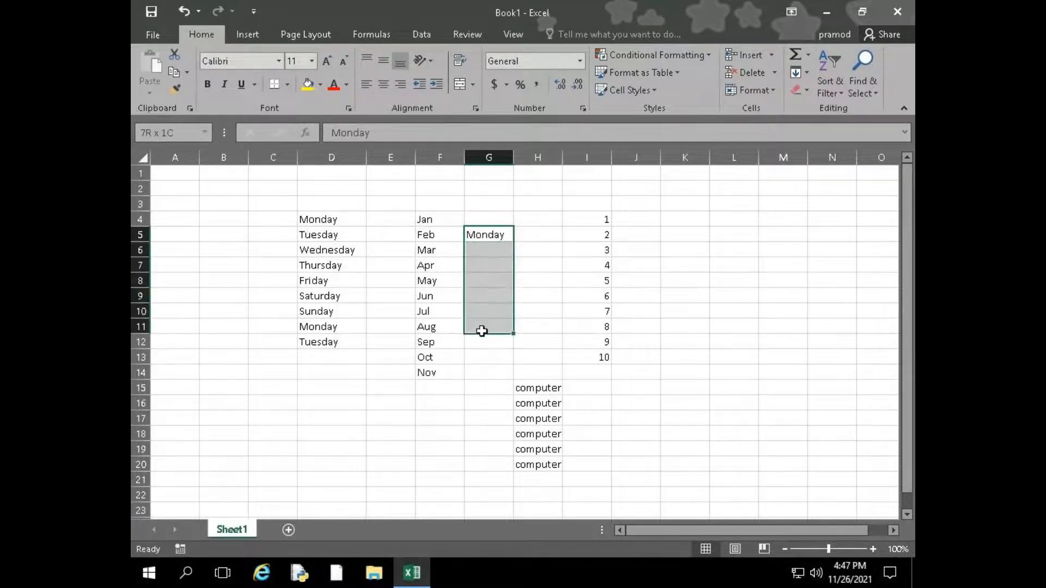
{"action": "left_click", "coordinate": [490, 236]}
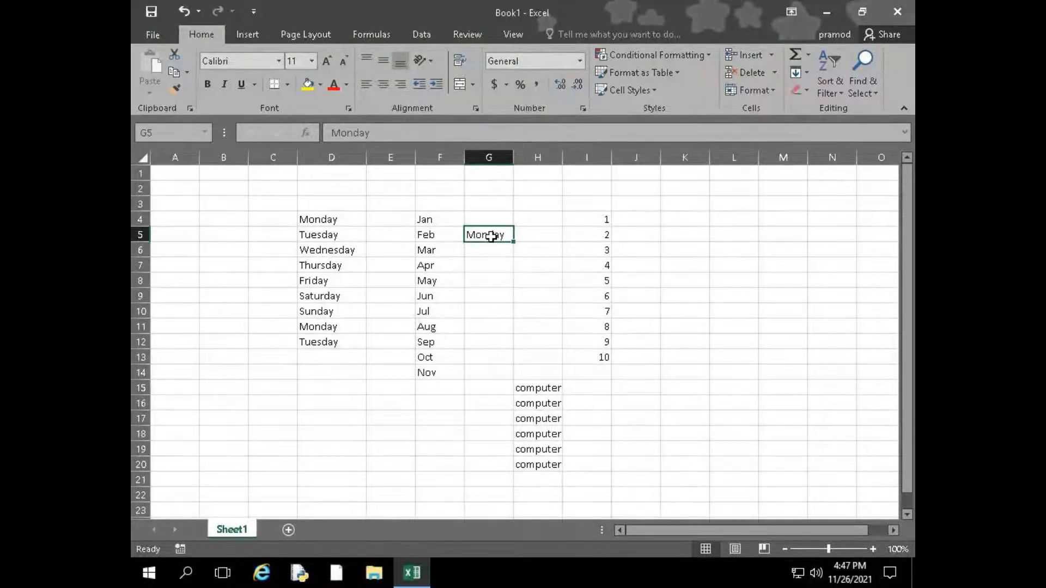
Move the active cell down column G below Monday and back up to G5
{"action": "key", "text": "Down"}
{"action": "key", "text": "Down"}
{"action": "key", "text": "Down"}
{"action": "key", "text": "Down"}
{"action": "key", "text": "Down"}
{"action": "key", "text": "Down"}
{"action": "key", "text": "Up"}
{"action": "key", "text": "Up"}
{"action": "key", "text": "Up"}
{"action": "key", "text": "Up"}
{"action": "key", "text": "Up"}
{"action": "key", "text": "Up"}
{"action": "key", "text": "Up"}
{"action": "key", "text": "Down"}
{"action": "key", "text": "Down"}
{"action": "key", "text": "Down"}
{"action": "key", "text": "Down"}
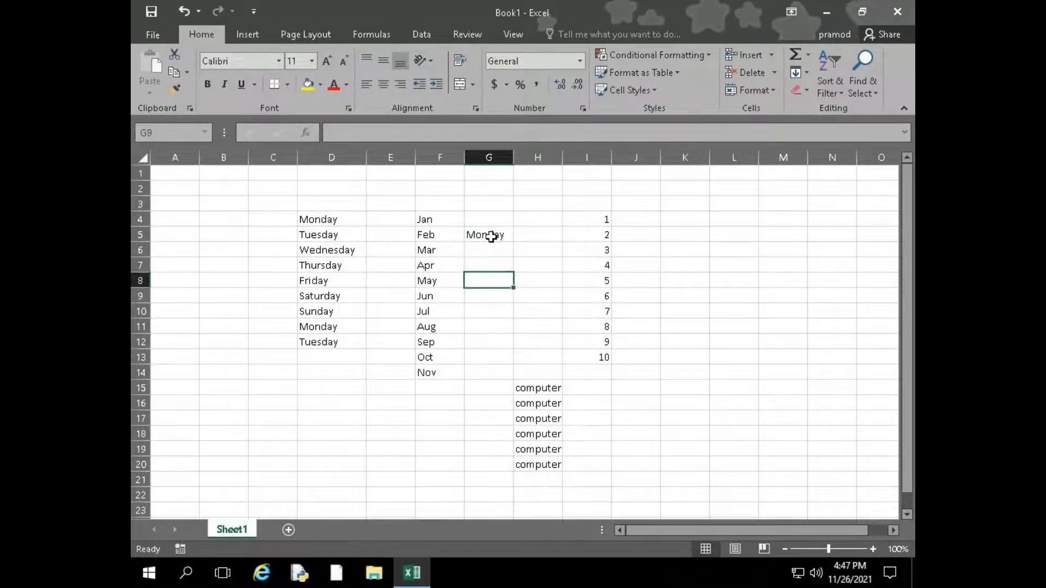
{"action": "key", "text": "Up"}
{"action": "key", "text": "Up"}
{"action": "key", "text": "Up"}
{"action": "key", "text": "Up"}
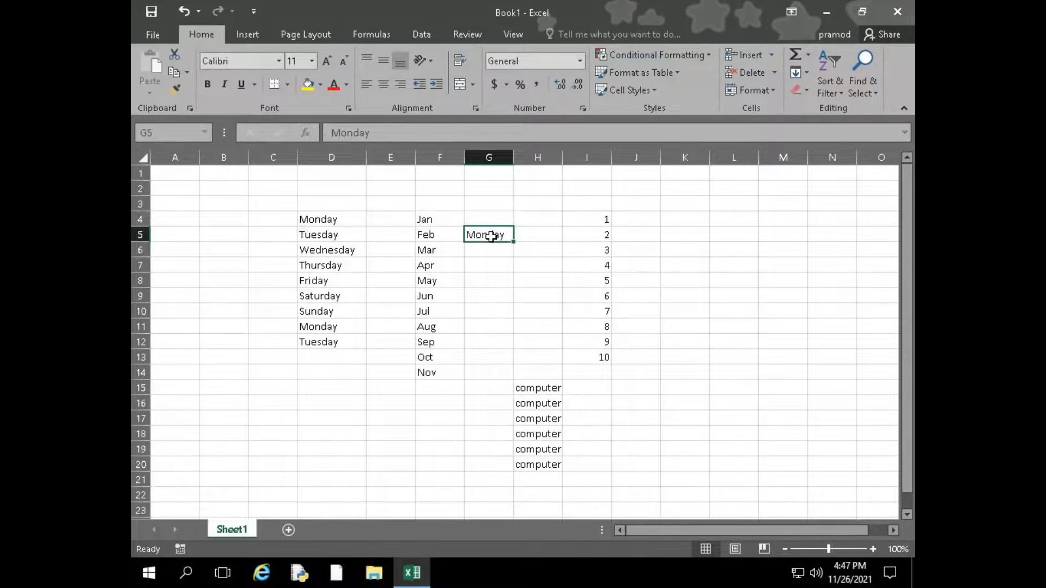
Extend the selection from G5 to G13 and fill Monday down the range
{"action": "key", "text": "shift+Down"}
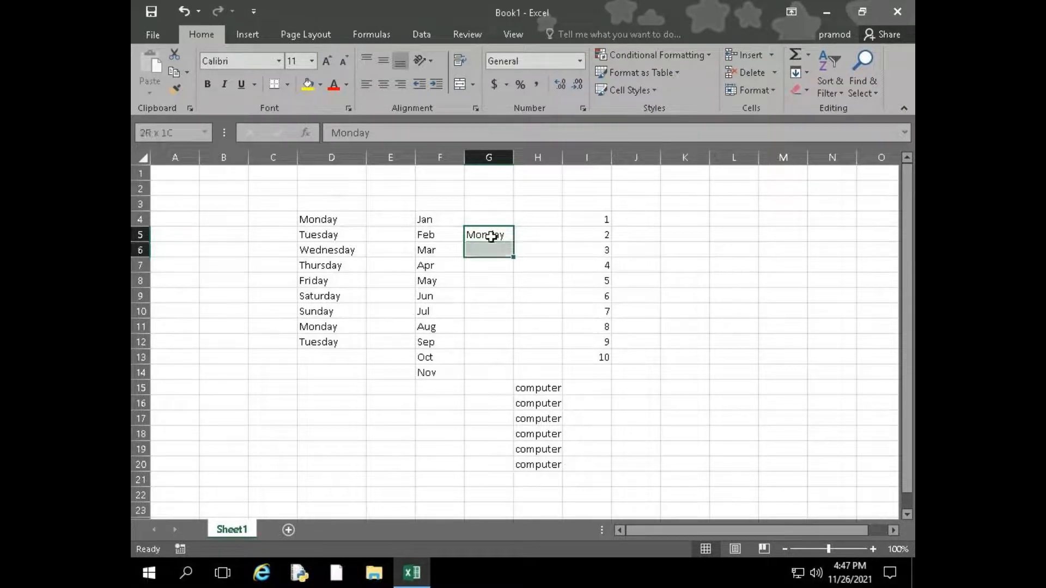
{"action": "key", "text": "shift+Down"}
{"action": "key", "text": "shift+Down"}
{"action": "key", "text": "shift+Down"}
{"action": "key", "text": "shift+Down"}
{"action": "key", "text": "shift+Down"}
{"action": "key", "text": "shift+Down"}
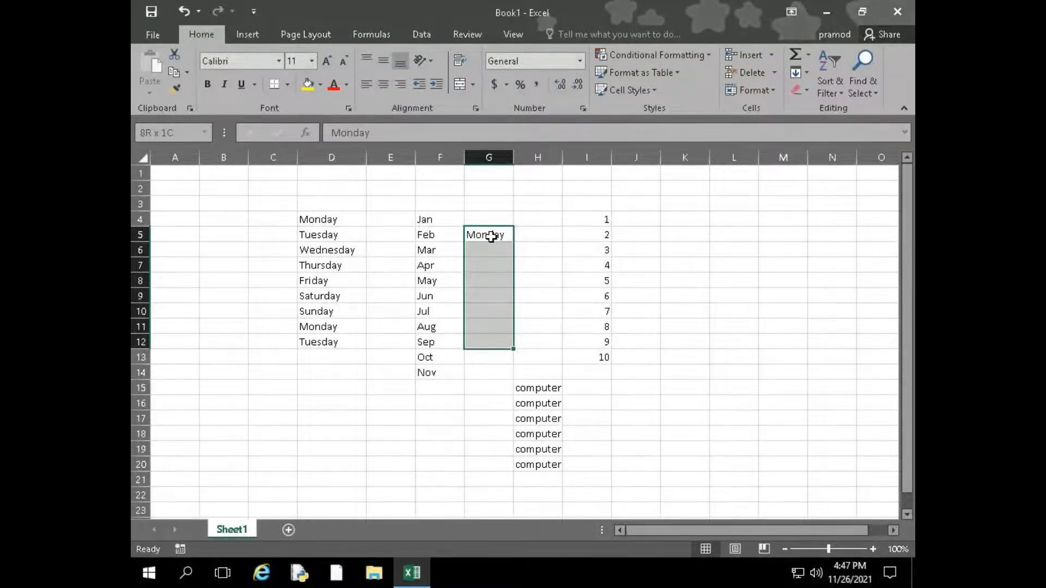
{"action": "key", "text": "shift+Down"}
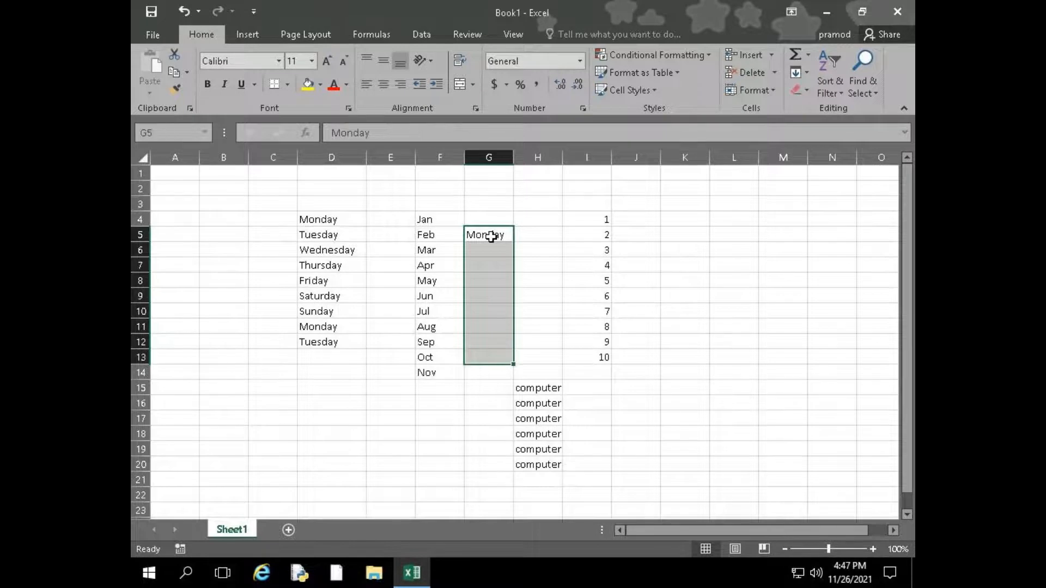
{"action": "key", "text": "ctrl+d"}
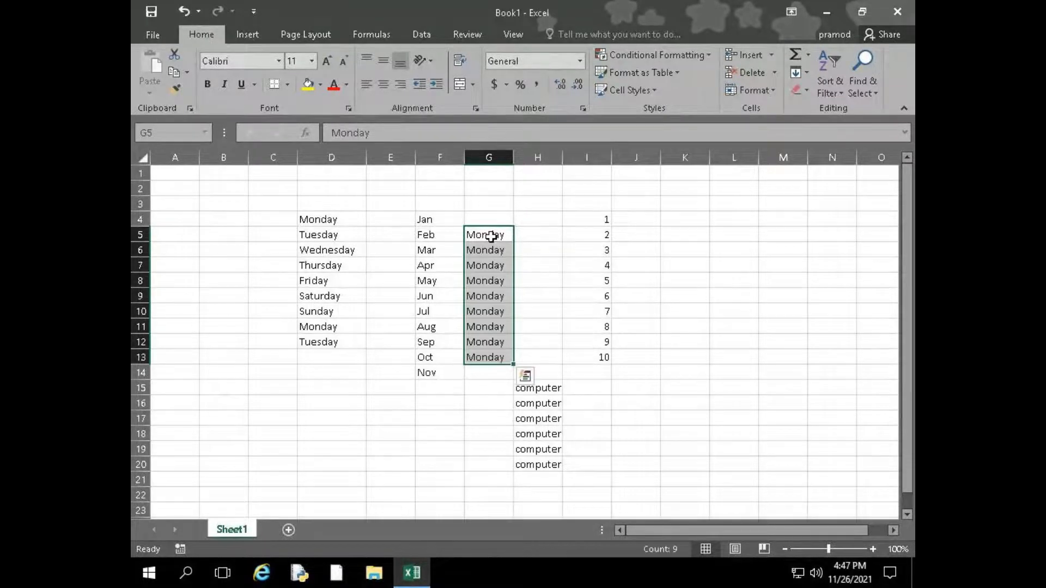
Try filling G5:G13 rightward from column F and filling Feb down the range, and undo both fills
{"action": "key", "text": "ctrl+r"}
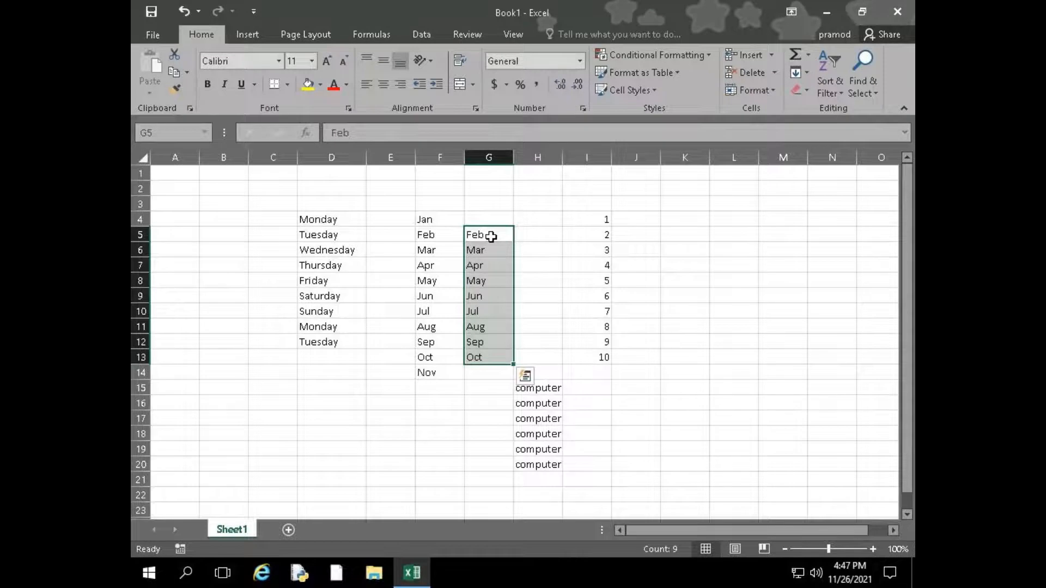
{"action": "key", "text": "ctrl+d"}
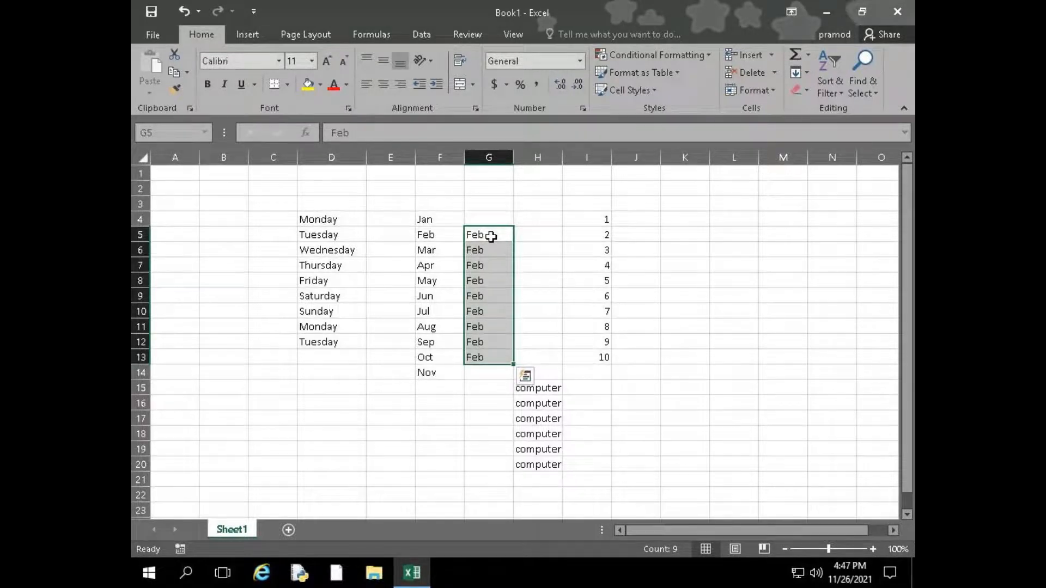
{"action": "key", "text": "ctrl+z"}
{"action": "key", "text": "ctrl+z"}
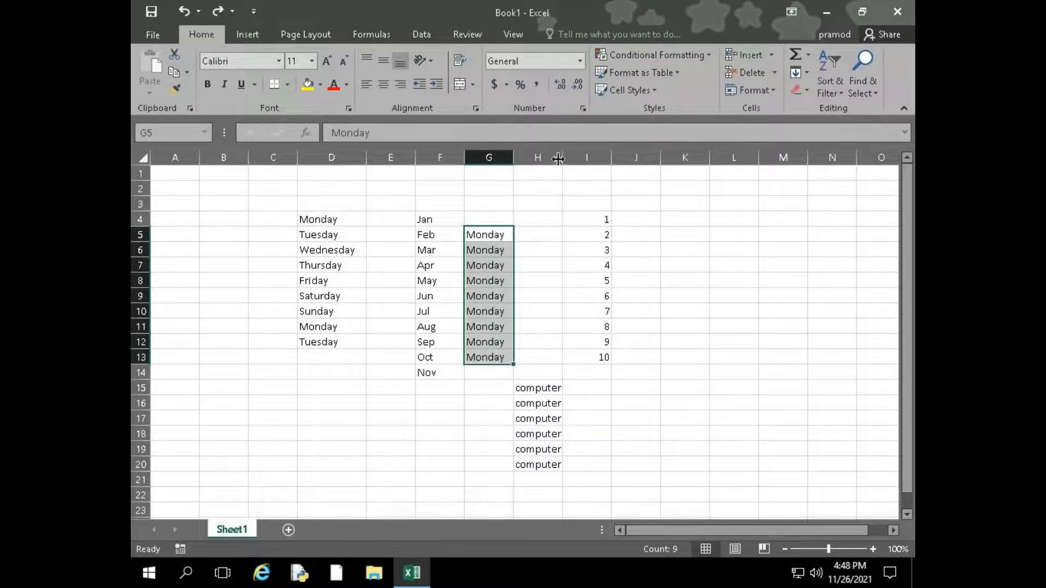
Check and close the Quick Analysis options for G5:G13, and widen column H slightly
{"action": "left_click", "coordinate": [526, 377]}
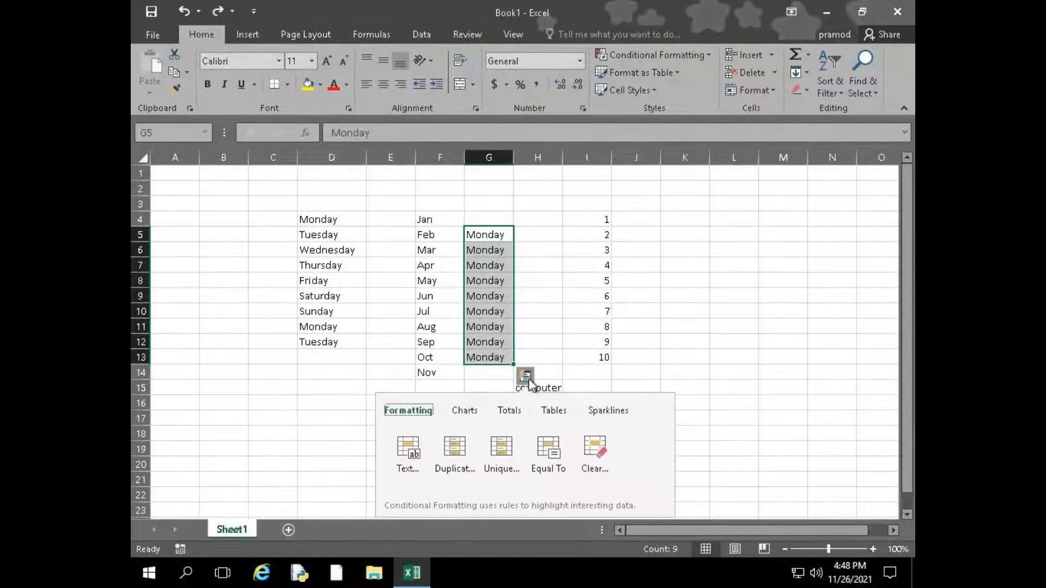
{"action": "left_click", "coordinate": [528, 379]}
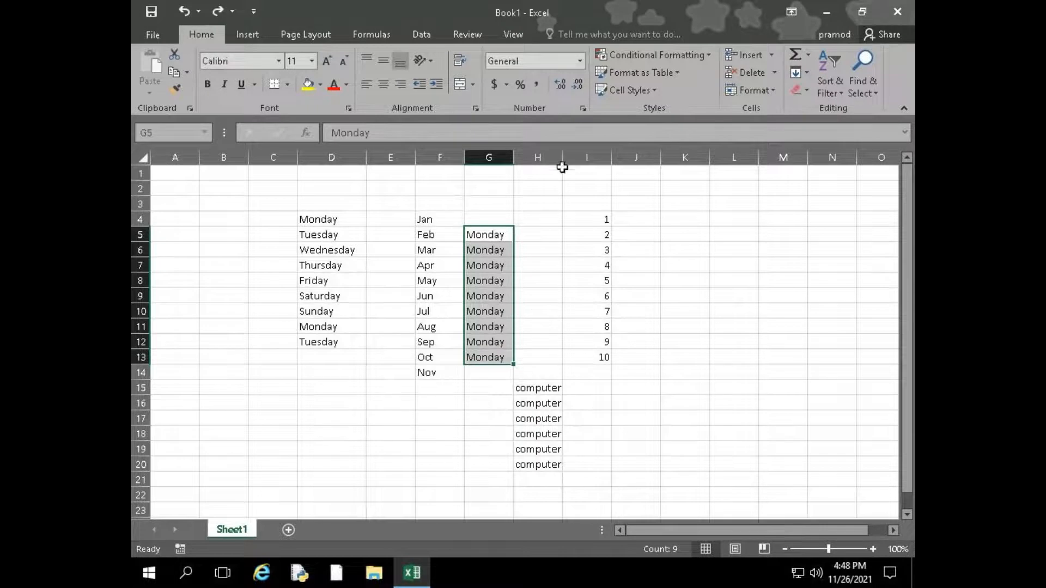
{"action": "left_click_drag", "start_coordinate": [561, 158], "coordinate": [562, 159]}
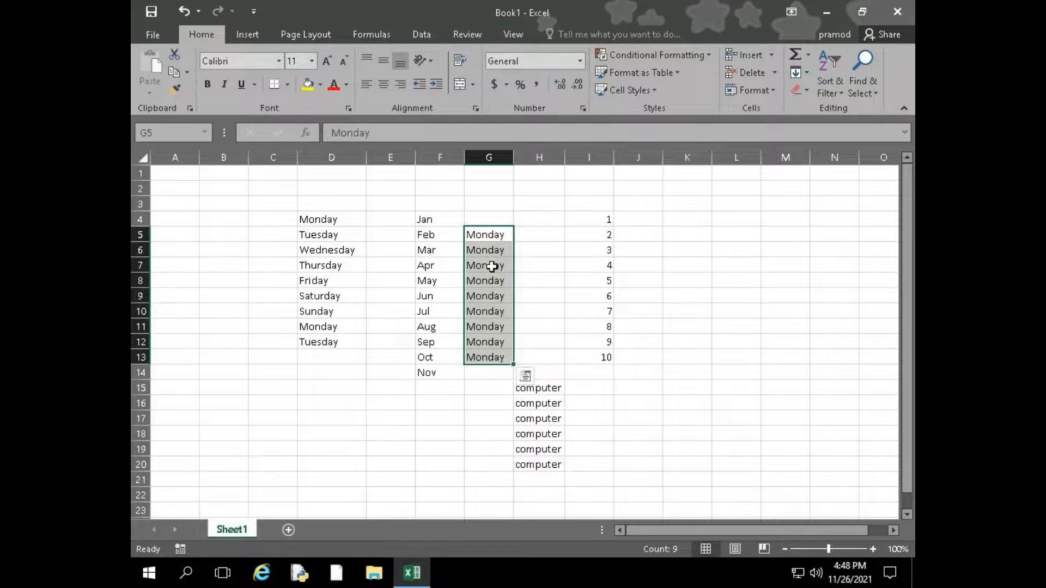
Fill Monday from G5 right into H5, and undo a deletion of both cells
{"action": "left_click_drag", "start_coordinate": [495, 234], "coordinate": [564, 252]}
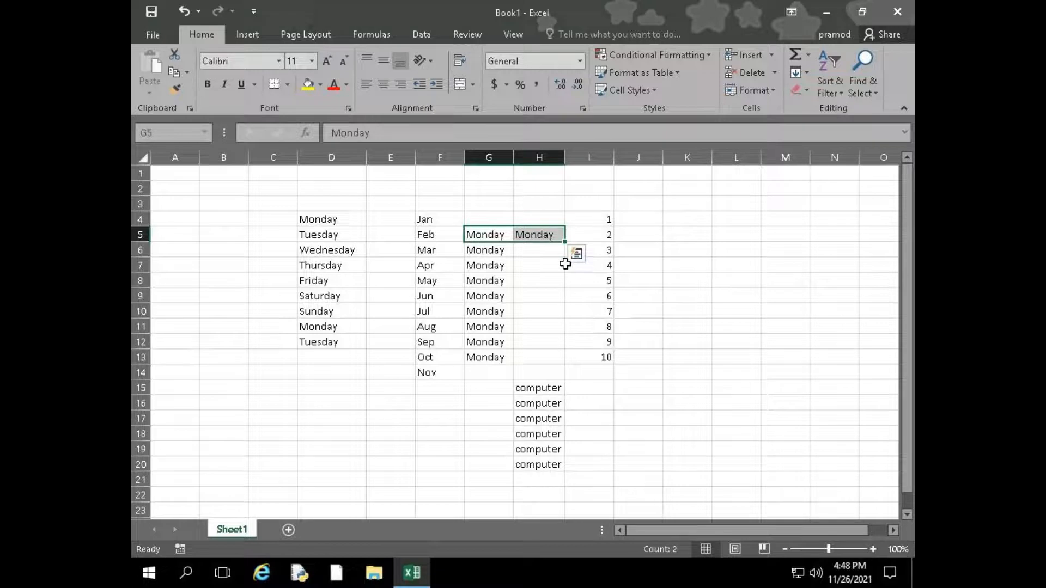
{"action": "key", "text": "Delete"}
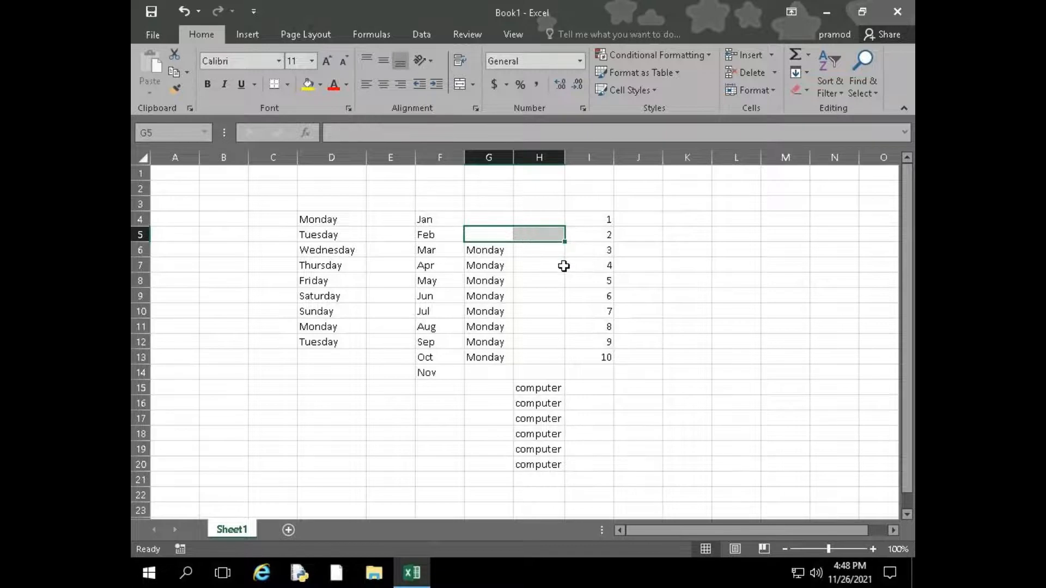
{"action": "key", "text": "ctrl+z"}
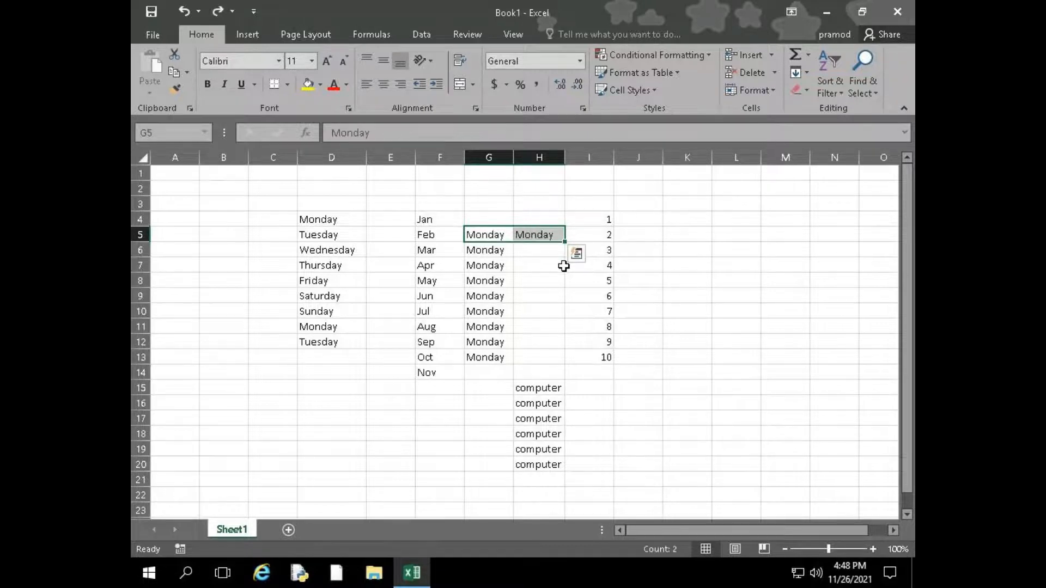
Fill the word computer from H15 right through L15
{"action": "left_click", "coordinate": [489, 251]}
{"action": "scroll", "coordinate": [332, 400], "scroll_direction": "down", "scroll_amount": 3}
{"action": "left_click_drag", "start_coordinate": [542, 249], "coordinate": [720, 248]}
{"action": "key", "text": "ctrl+r"}
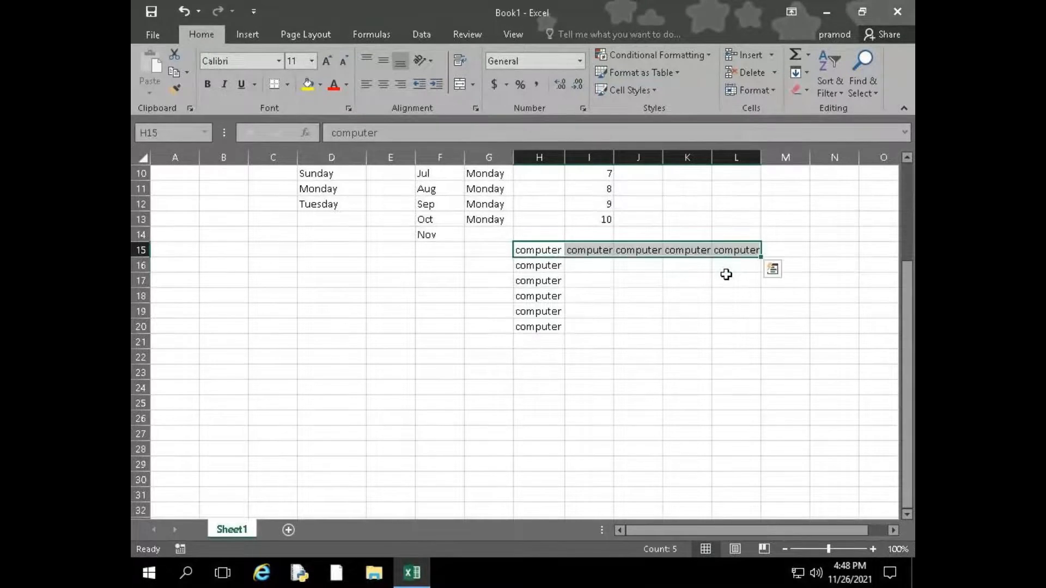
Clear the contents of H9:H15
{"action": "scroll", "coordinate": [549, 321], "scroll_direction": "up", "scroll_amount": 1}
{"action": "scroll", "coordinate": [549, 322], "scroll_direction": "up", "scroll_amount": 1}
{"action": "left_click_drag", "start_coordinate": [532, 343], "coordinate": [527, 260]}
{"action": "key", "text": "Delete"}
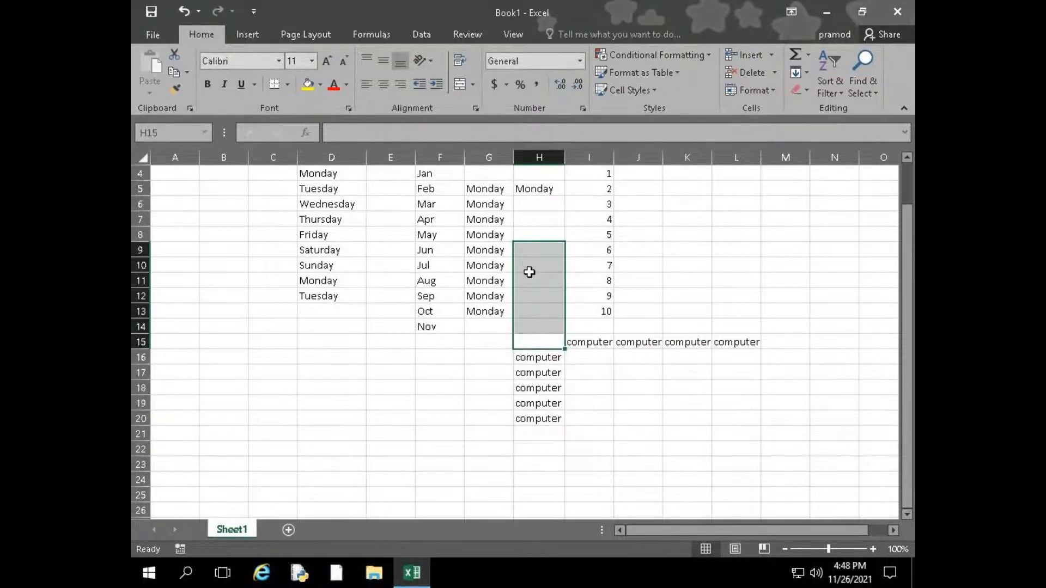
Fill computer down from H16 to H23, and fill H6:H16 rightward from column G
{"action": "left_click", "coordinate": [541, 346]}
{"action": "left_click_drag", "start_coordinate": [532, 359], "coordinate": [531, 448]}
{"action": "left_click_drag", "start_coordinate": [535, 358], "coordinate": [536, 205]}
{"action": "key", "text": "ctrl+r"}
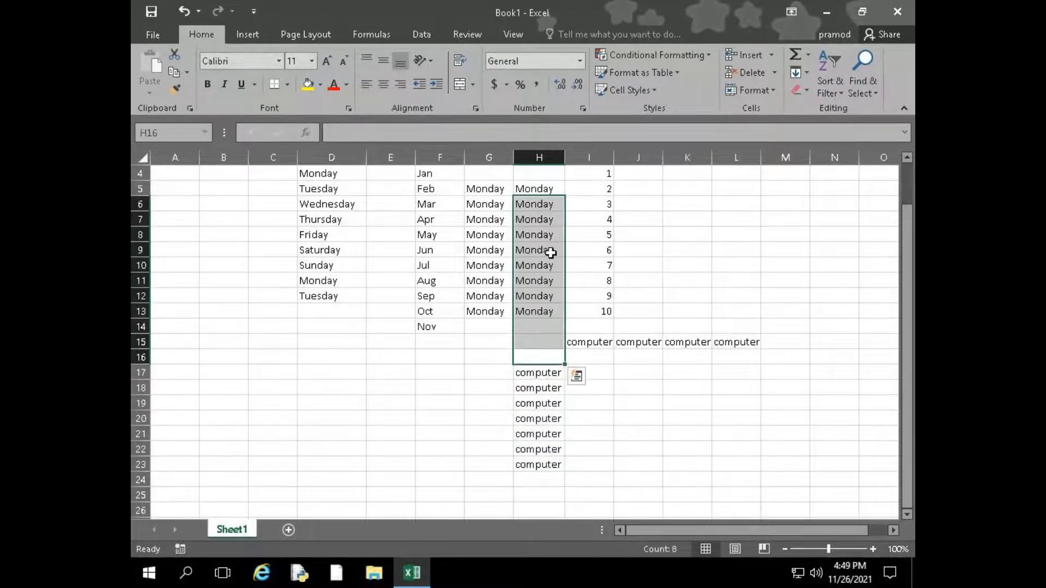
Select the range H17:K17 and return to the single cell I19
{"action": "left_click", "coordinate": [645, 419]}
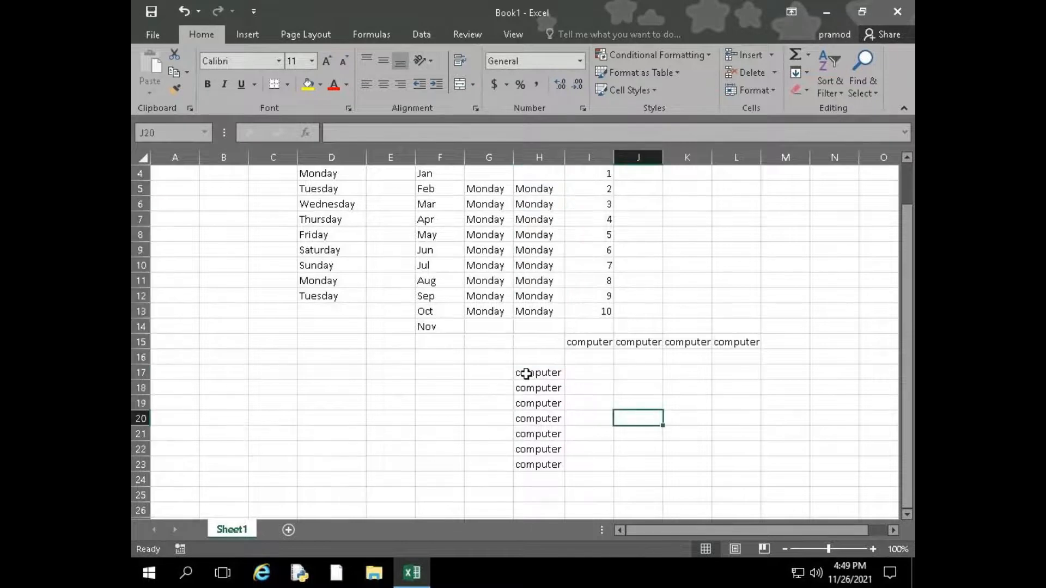
{"action": "left_click_drag", "start_coordinate": [539, 376], "coordinate": [681, 374]}
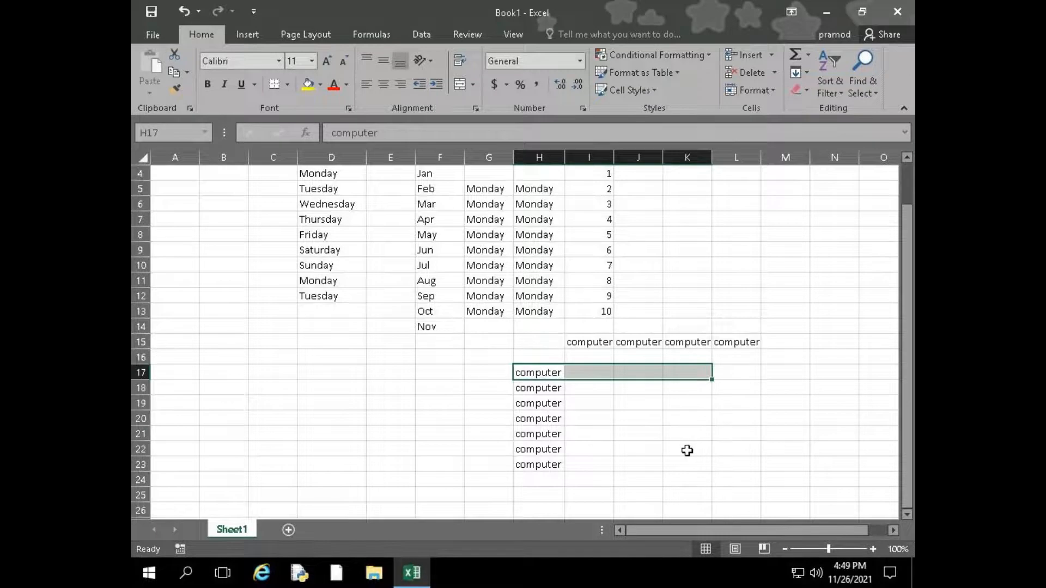
{"action": "left_click", "coordinate": [599, 403]}
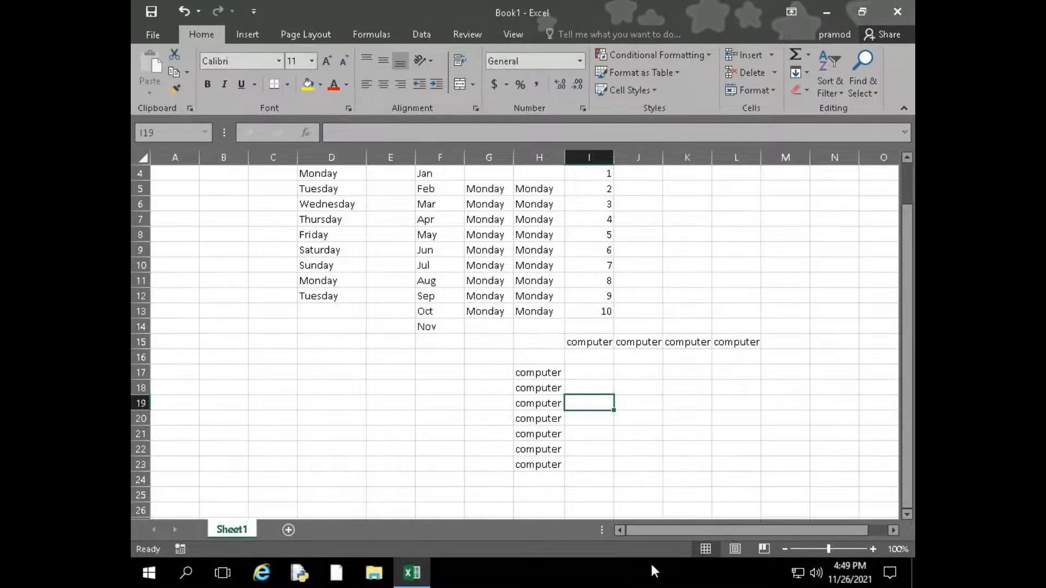
Fill the value 1 from I4 down to I13 and right to M4
{"action": "scroll", "coordinate": [632, 414], "scroll_direction": "up", "scroll_amount": 1}
{"action": "left_click_drag", "start_coordinate": [593, 224], "coordinate": [603, 355]}
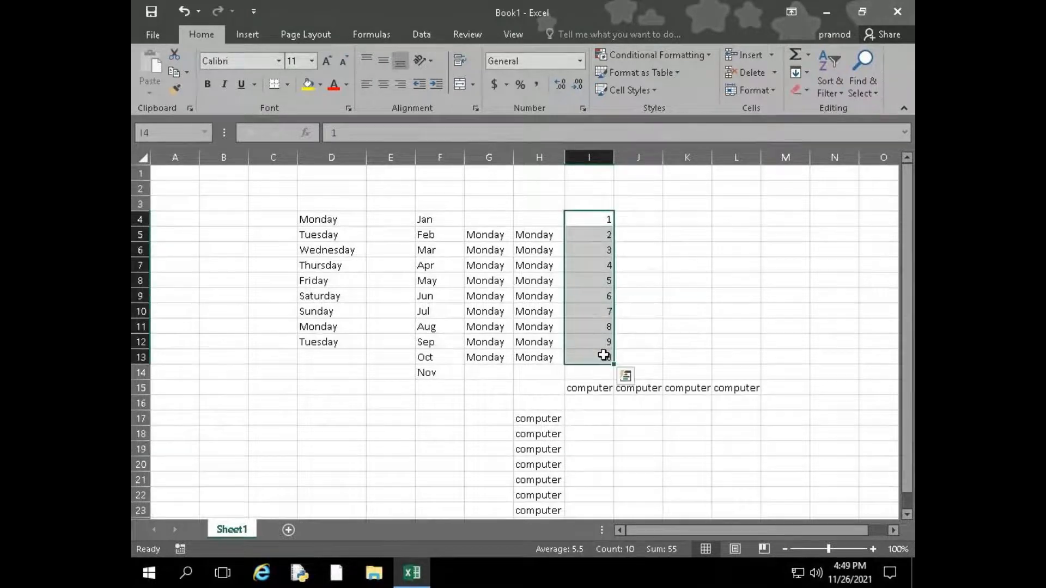
{"action": "key", "text": "ctrl+d"}
{"action": "left_click_drag", "start_coordinate": [602, 224], "coordinate": [786, 215]}
{"action": "key", "text": "ctrl+r"}
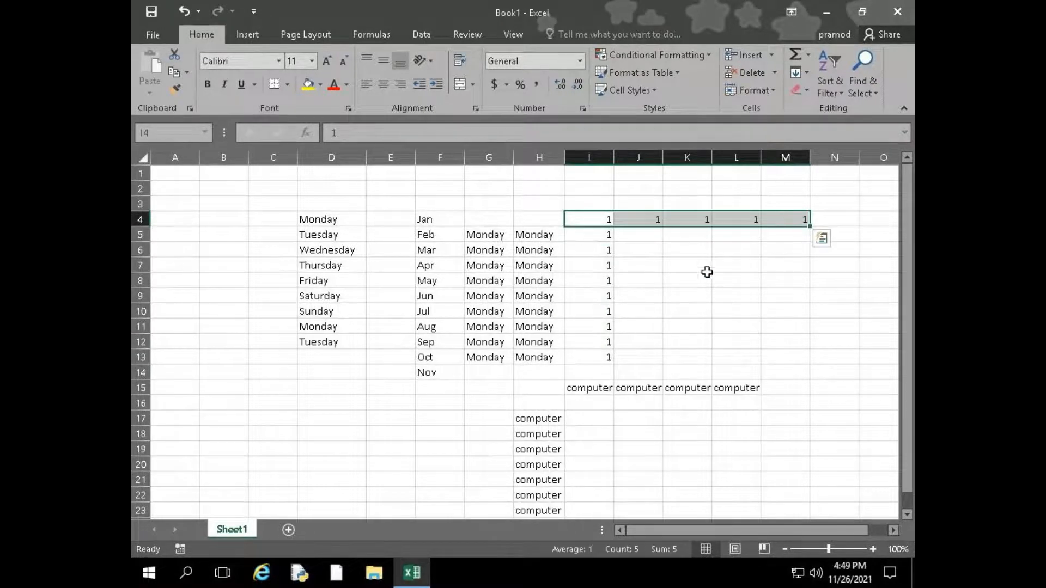
{"action": "left_click", "coordinate": [689, 236]}
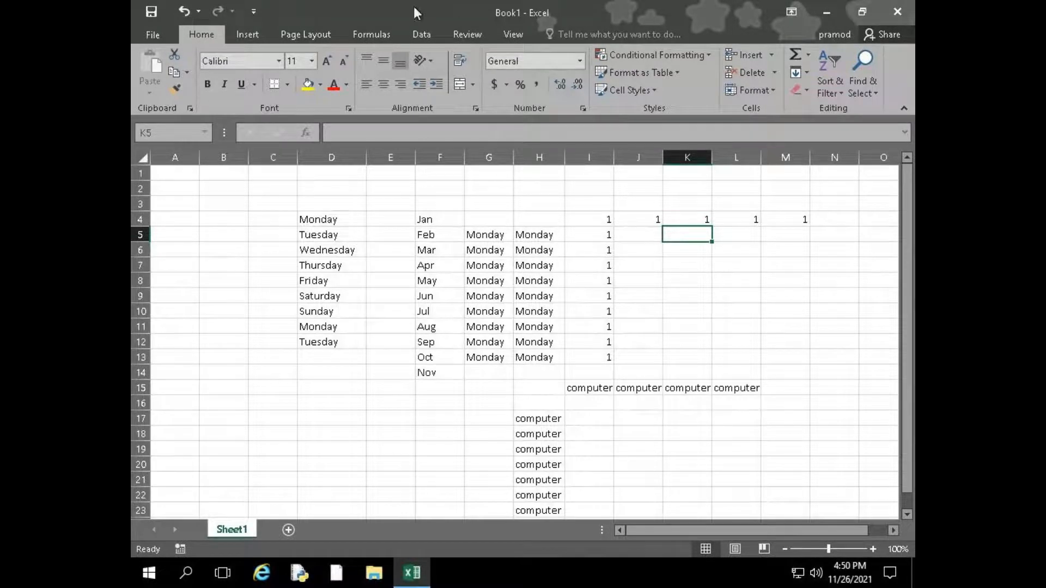
Switch to the GoToMeeting session in Chrome, review the chat down to its latest messages, and unmute the microphone
{"action": "mouse_move", "coordinate": [502, 6]}
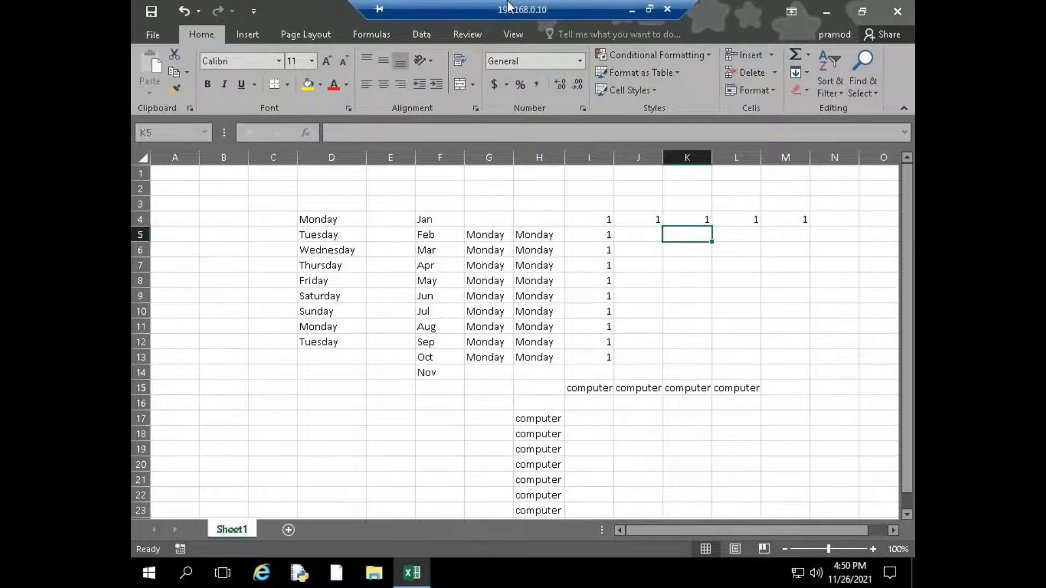
{"action": "left_click", "coordinate": [632, 9]}
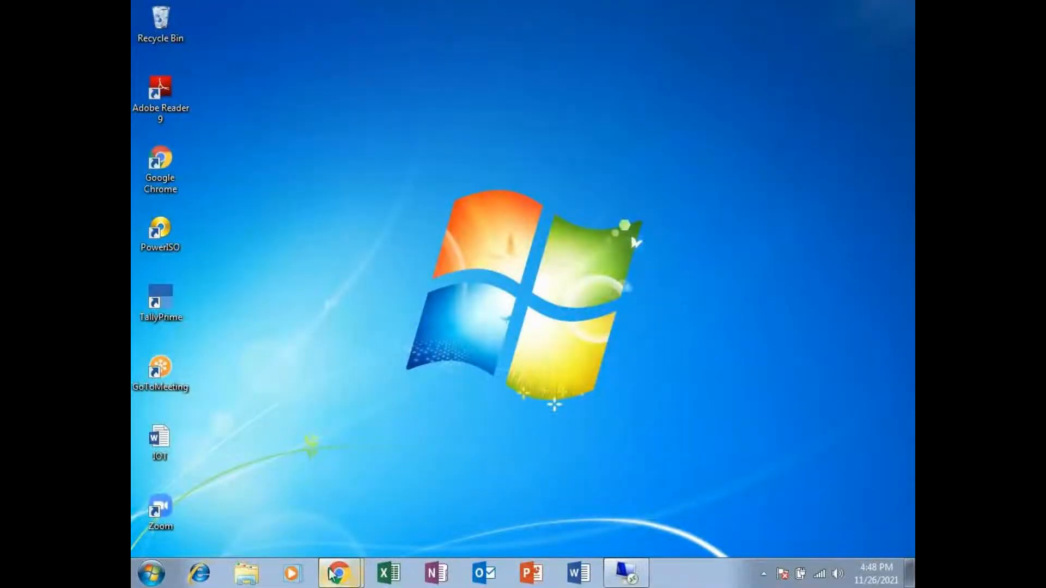
{"action": "left_click", "coordinate": [369, 517]}
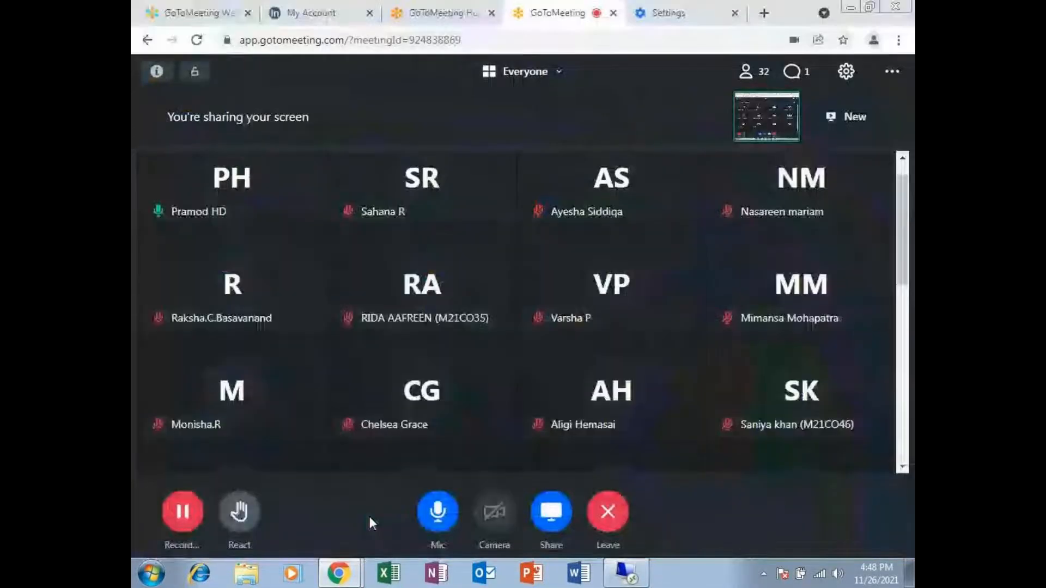
{"action": "left_click", "coordinate": [803, 76]}
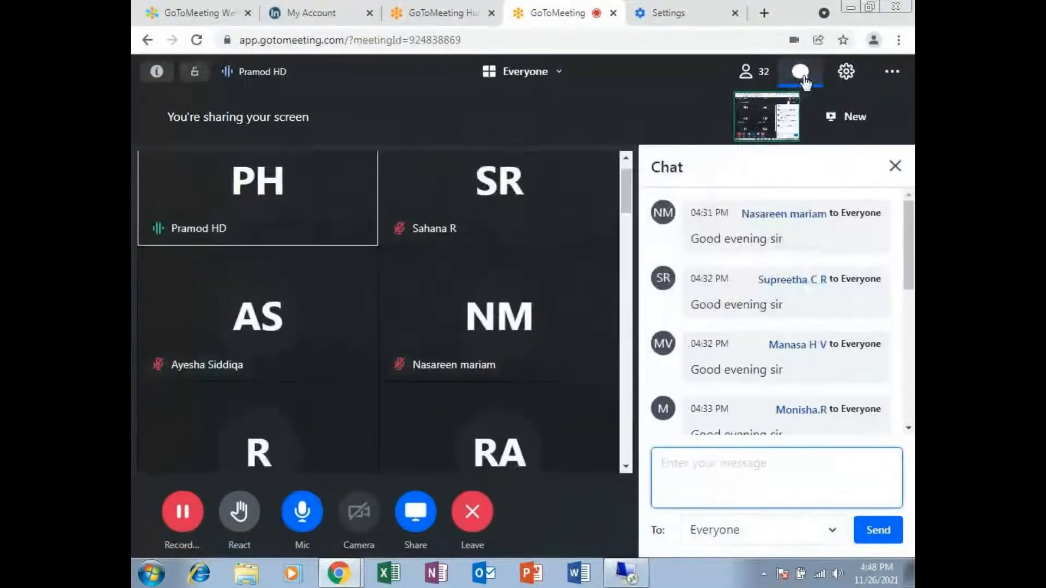
{"action": "scroll", "coordinate": [826, 334], "scroll_direction": "down", "scroll_amount": 5}
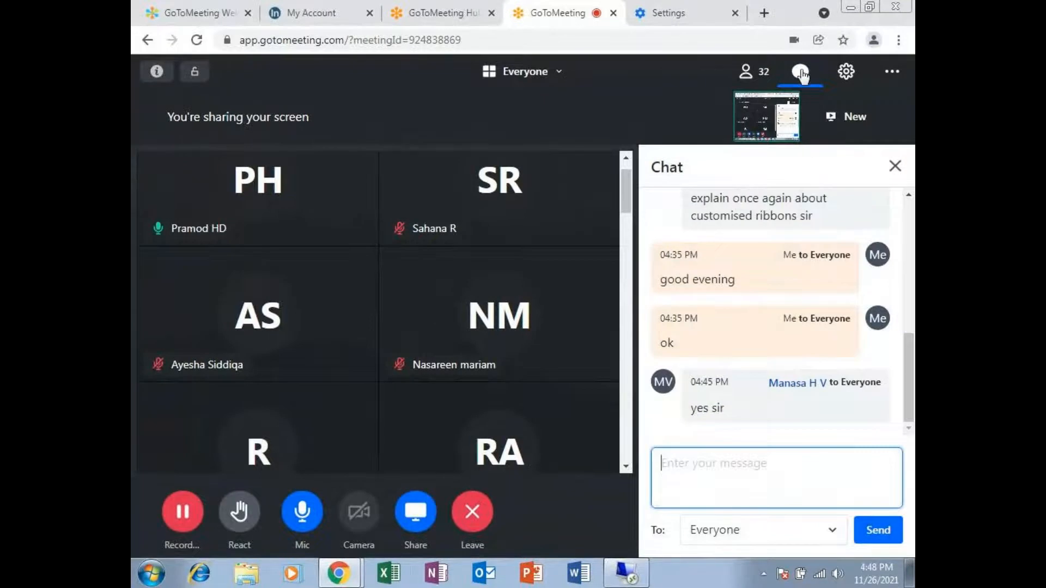
{"action": "left_click", "coordinate": [800, 71]}
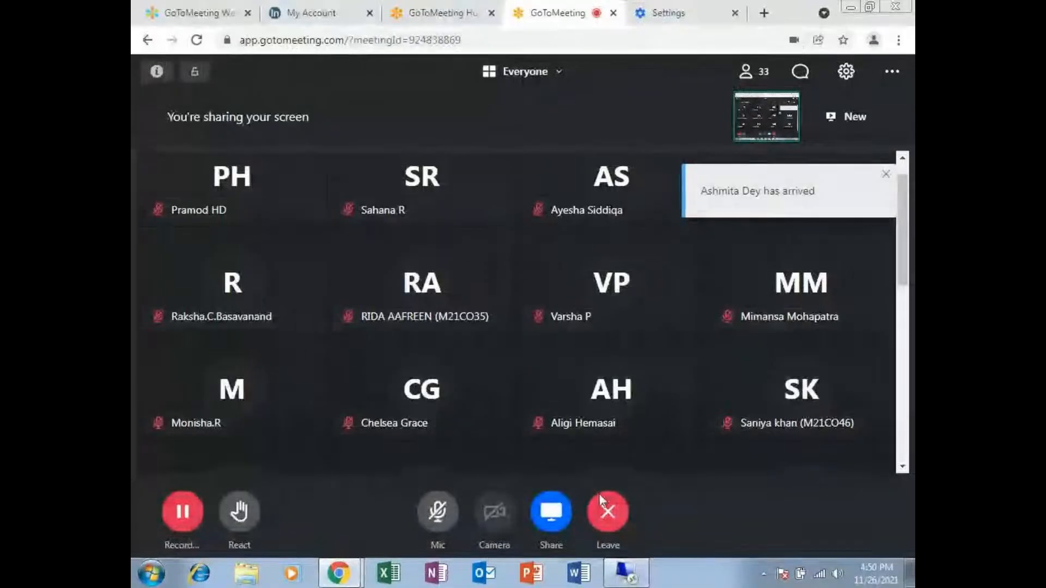
{"action": "left_click", "coordinate": [438, 514]}
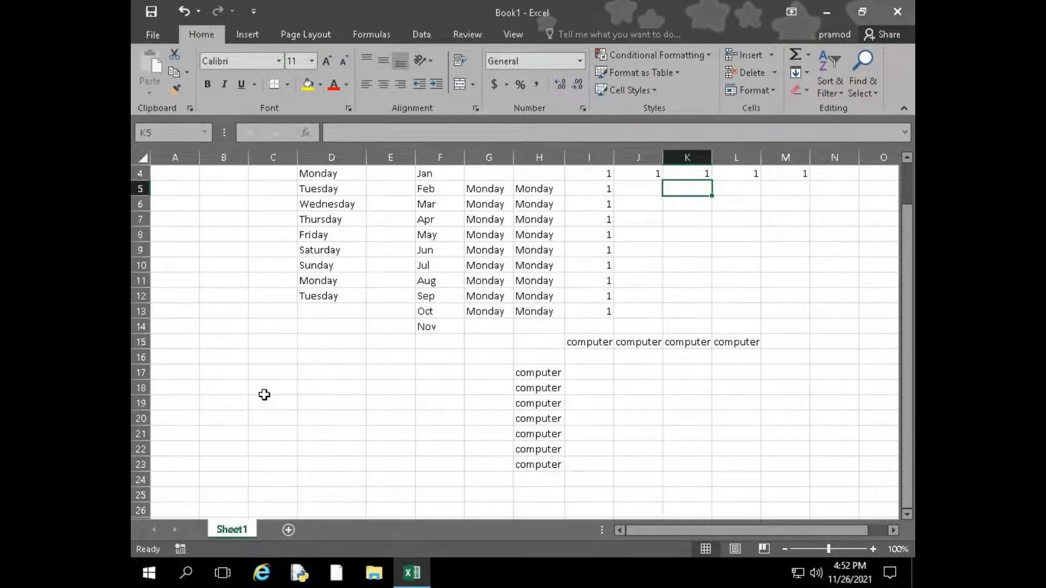
Clear the contents of D3:M23 in the Excel workbook and select cell E6
{"action": "scroll", "coordinate": [264, 396], "scroll_direction": "up", "scroll_amount": 1}
{"action": "left_click_drag", "start_coordinate": [324, 212], "coordinate": [789, 466]}
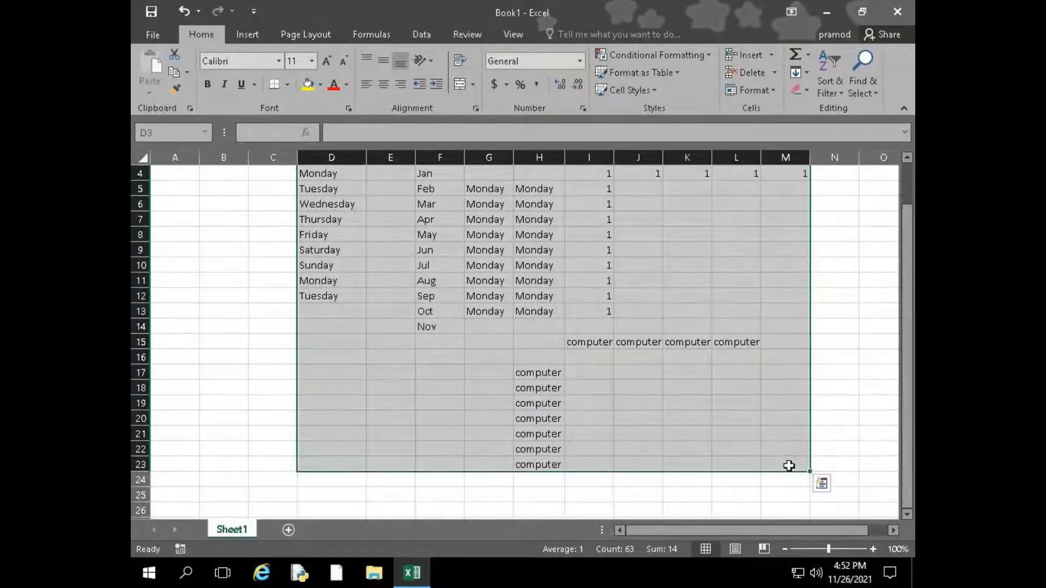
{"action": "key", "text": "Delete"}
{"action": "left_click", "coordinate": [405, 245]}
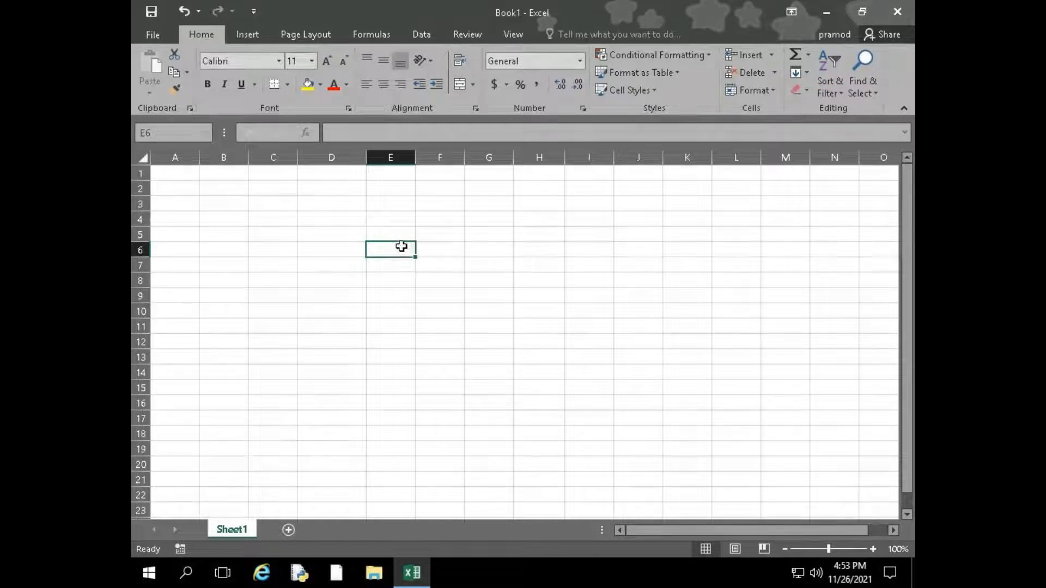
Browse the currency symbols available for the Accounting number format, including the pound, euro and Indian rupee entries, and cancel without applying one
{"action": "left_click", "coordinate": [581, 62]}
{"action": "left_click", "coordinate": [749, 244]}
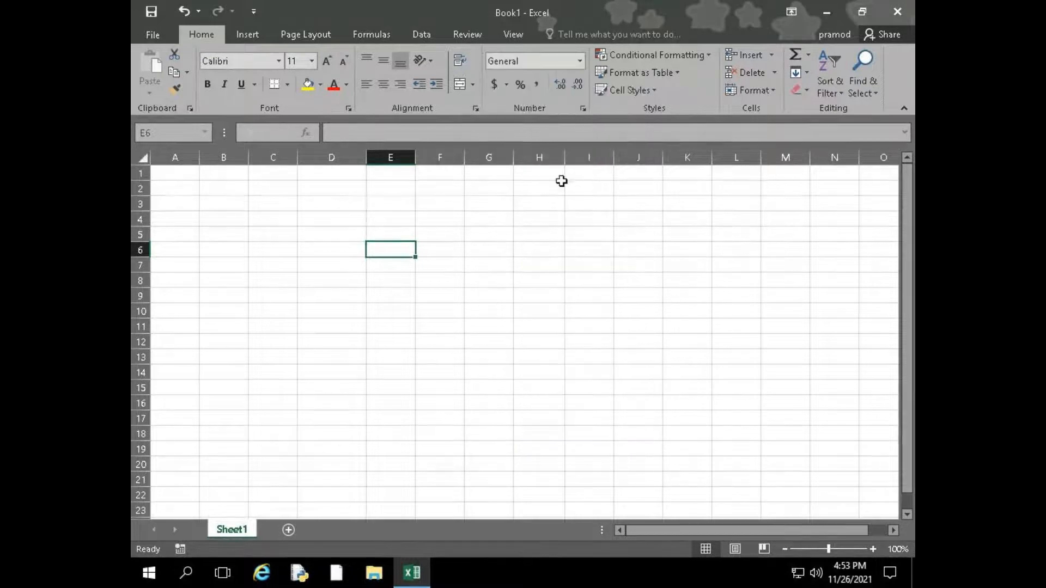
{"action": "left_click", "coordinate": [508, 87]}
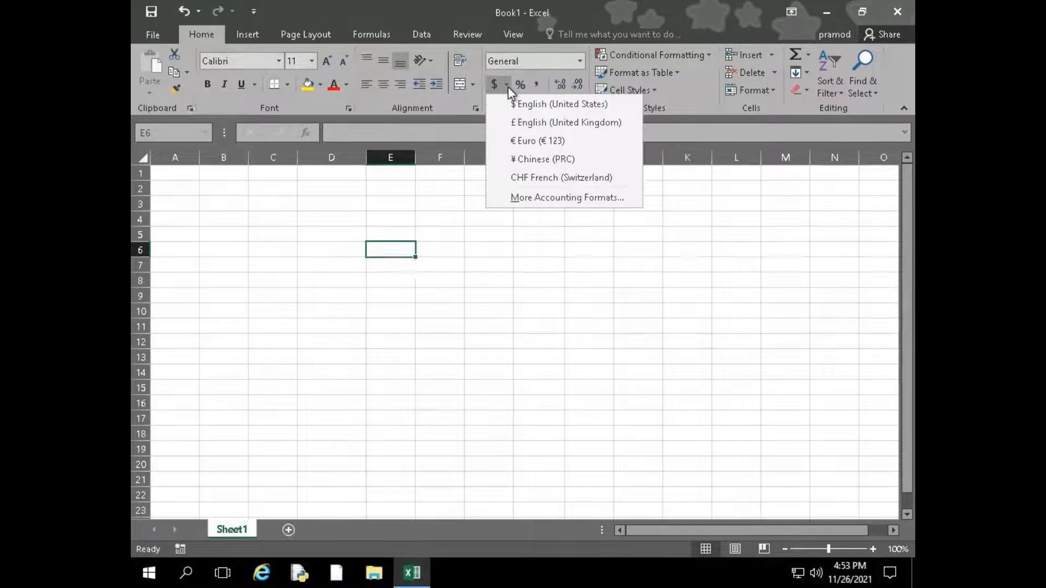
{"action": "left_click", "coordinate": [537, 199]}
{"action": "left_click", "coordinate": [708, 124]}
{"action": "scroll", "coordinate": [711, 165], "scroll_direction": "down", "scroll_amount": 5}
{"action": "scroll", "coordinate": [715, 165], "scroll_direction": "down", "scroll_amount": 8}
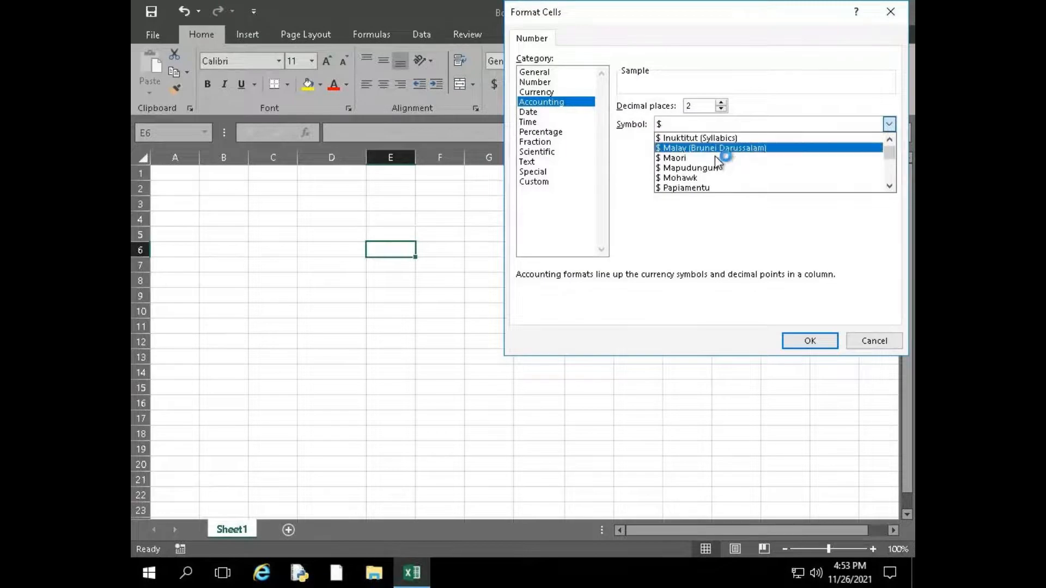
{"action": "scroll", "coordinate": [718, 163], "scroll_direction": "up", "scroll_amount": 2}
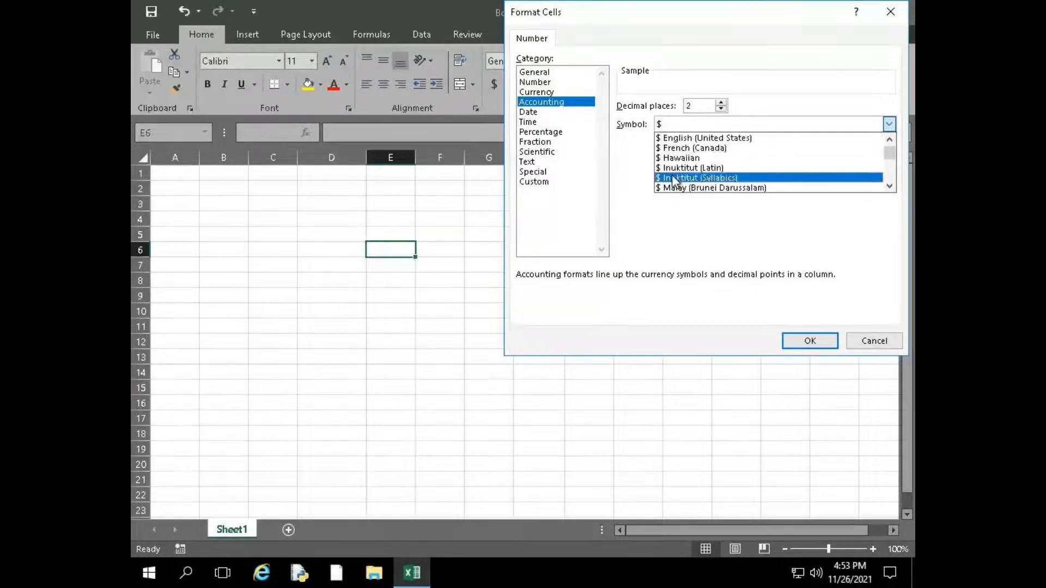
{"action": "scroll", "coordinate": [709, 162], "scroll_direction": "down", "scroll_amount": 3}
{"action": "scroll", "coordinate": [697, 161], "scroll_direction": "down", "scroll_amount": 6}
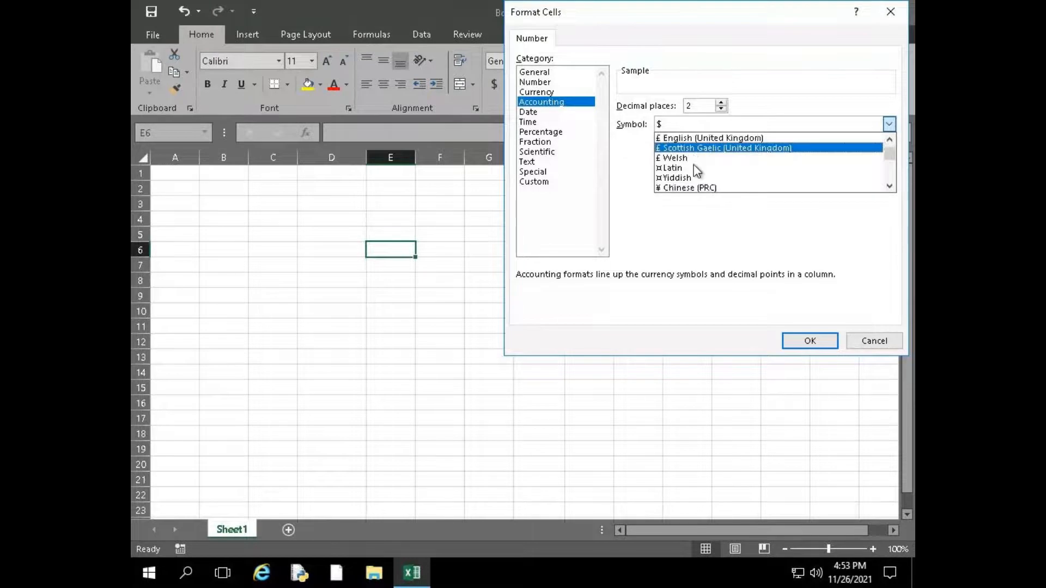
{"action": "scroll", "coordinate": [696, 170], "scroll_direction": "up", "scroll_amount": 1}
{"action": "scroll", "coordinate": [696, 170], "scroll_direction": "down", "scroll_amount": 10}
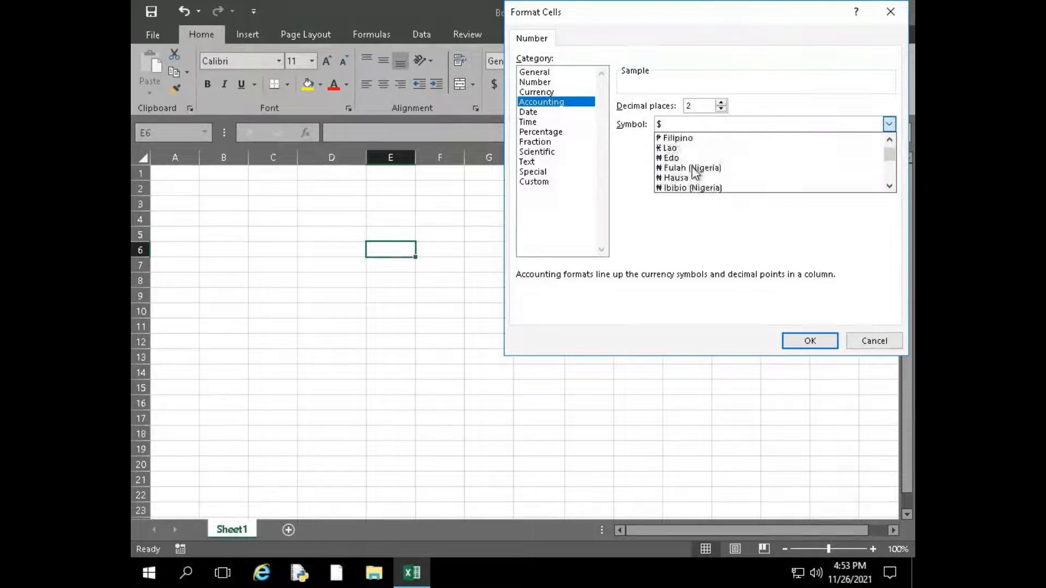
{"action": "scroll", "coordinate": [694, 171], "scroll_direction": "down", "scroll_amount": 7}
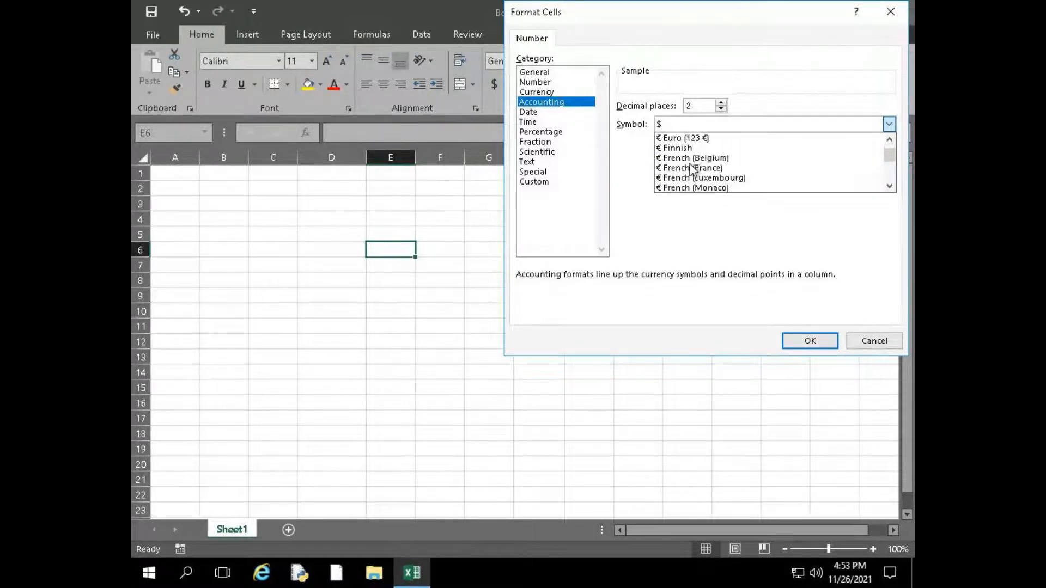
{"action": "scroll", "coordinate": [693, 169], "scroll_direction": "down", "scroll_amount": 8}
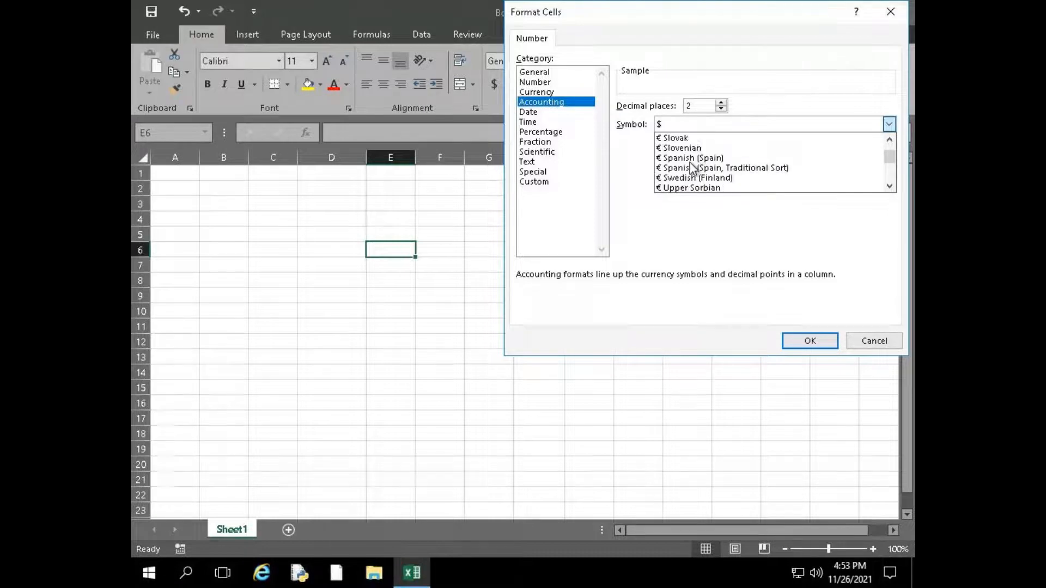
{"action": "scroll", "coordinate": [691, 169], "scroll_direction": "down", "scroll_amount": 6}
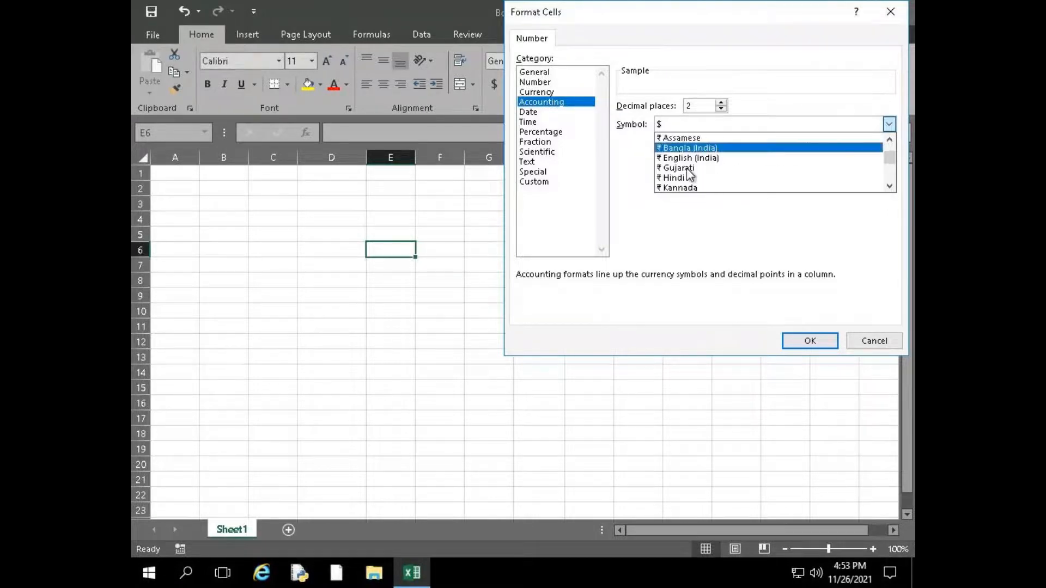
{"action": "scroll", "coordinate": [689, 174], "scroll_direction": "up", "scroll_amount": 1}
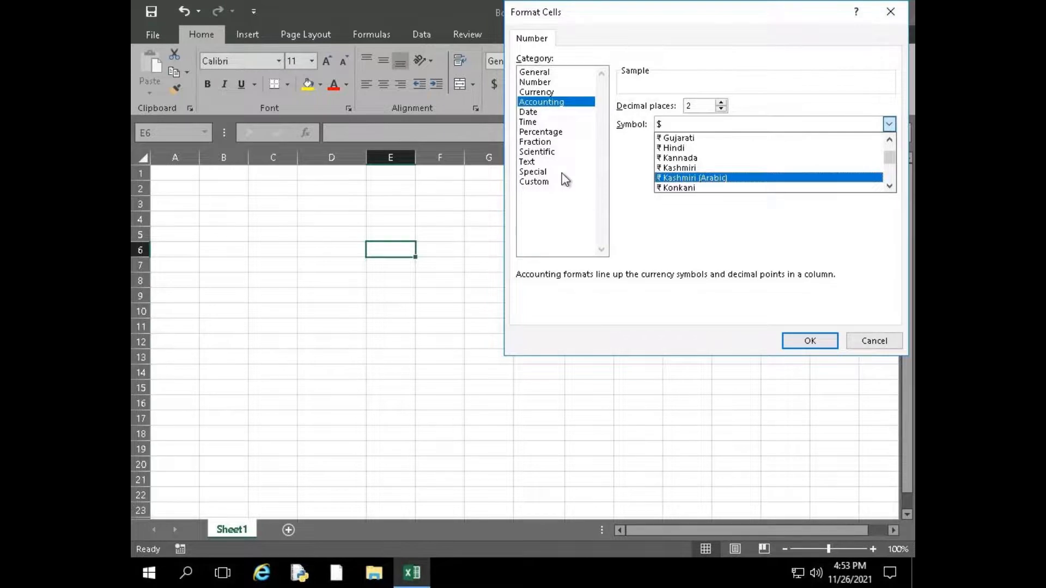
{"action": "left_click", "coordinate": [875, 341]}
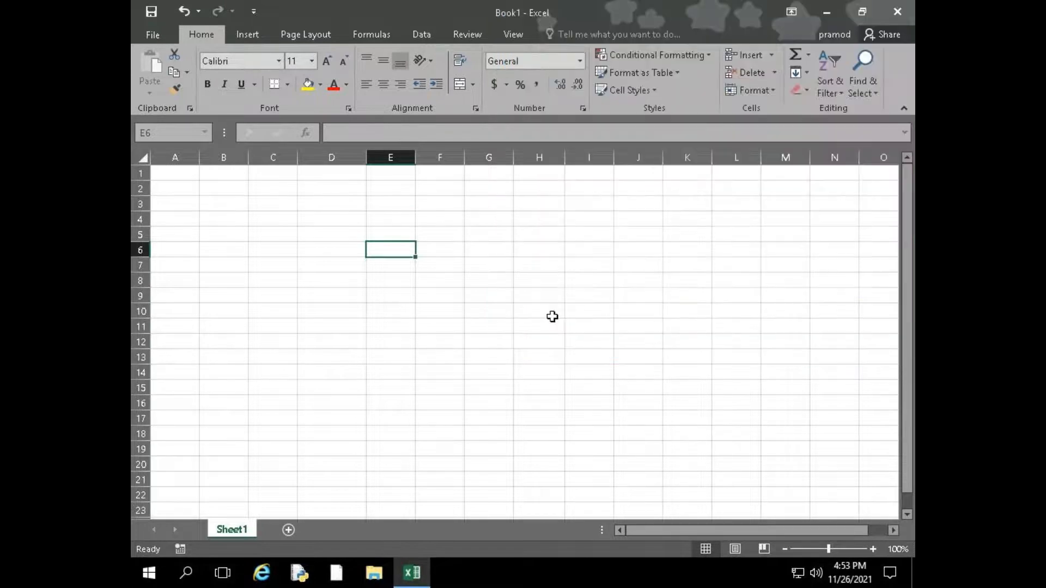
Enter the value 25 in cell G6 and reselect the cell
{"action": "left_click", "coordinate": [502, 248]}
{"action": "double_click", "coordinate": [502, 248]}
{"action": "key", "text": "Return"}
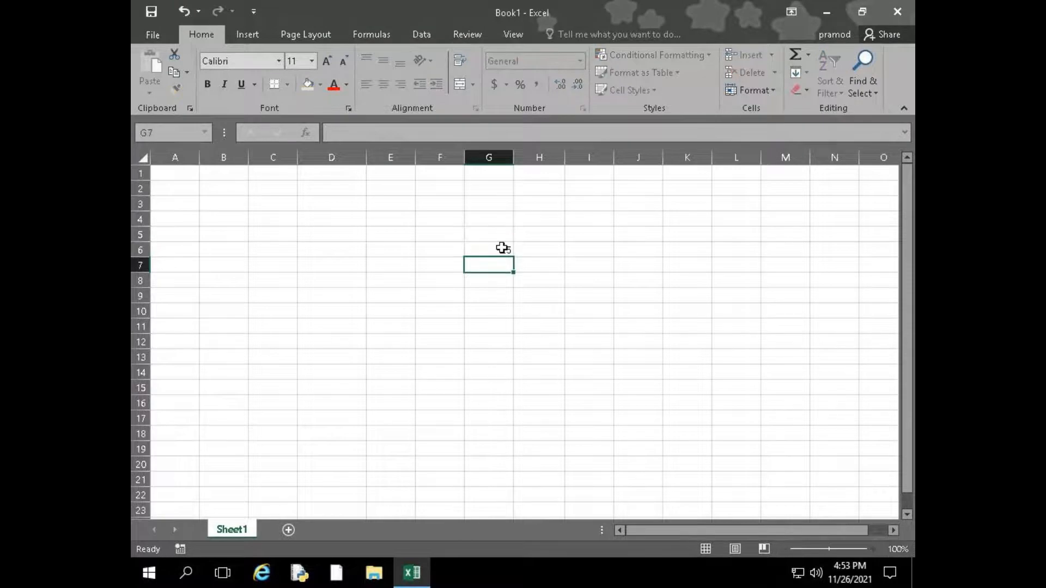
{"action": "left_click", "coordinate": [501, 248]}
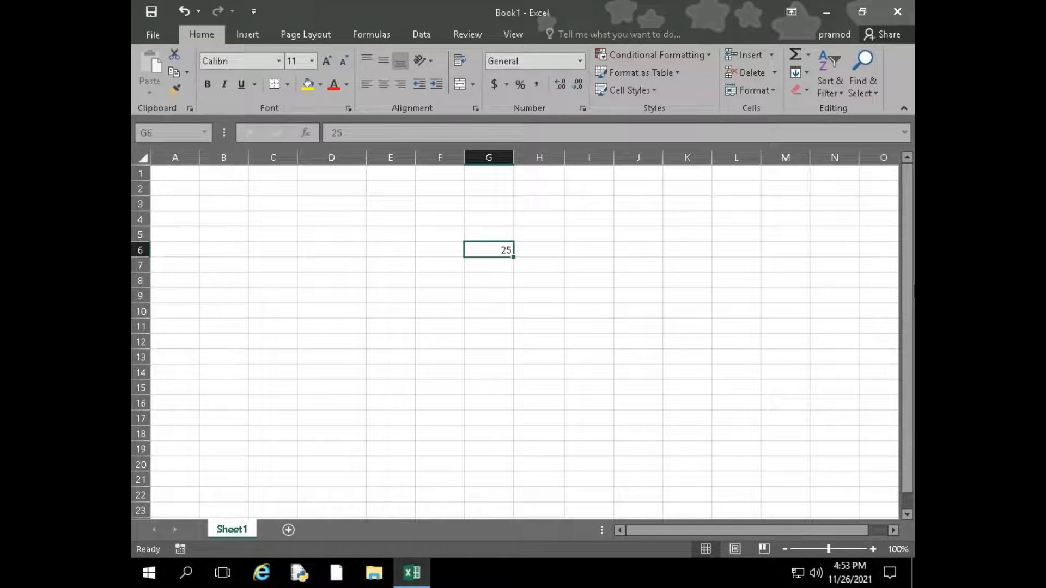
Replace the value in cell G6 with the formula =600/450% and reselect the cell
{"action": "type", "text": "="}
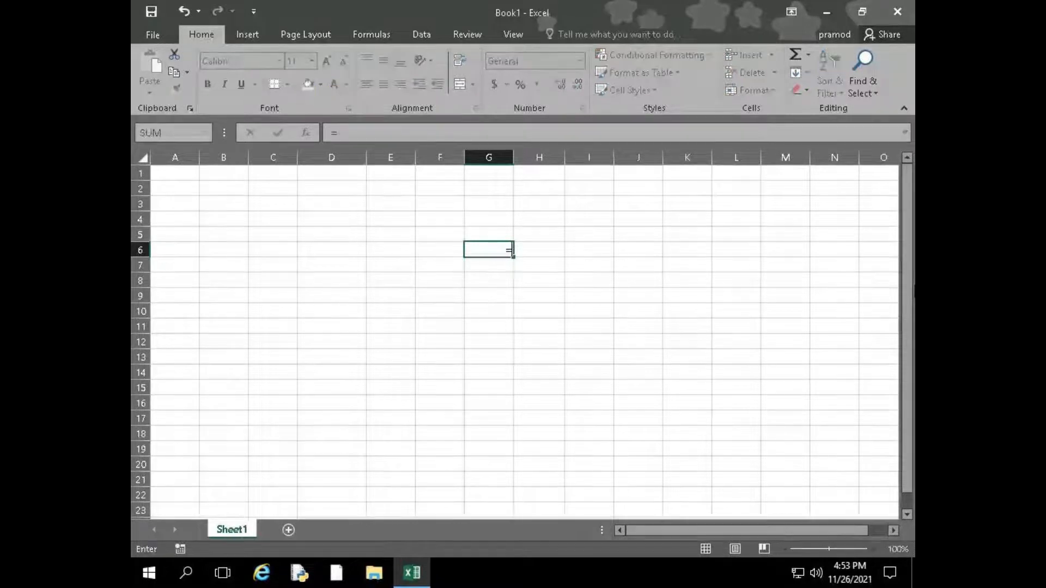
{"action": "type", "text": "600"}
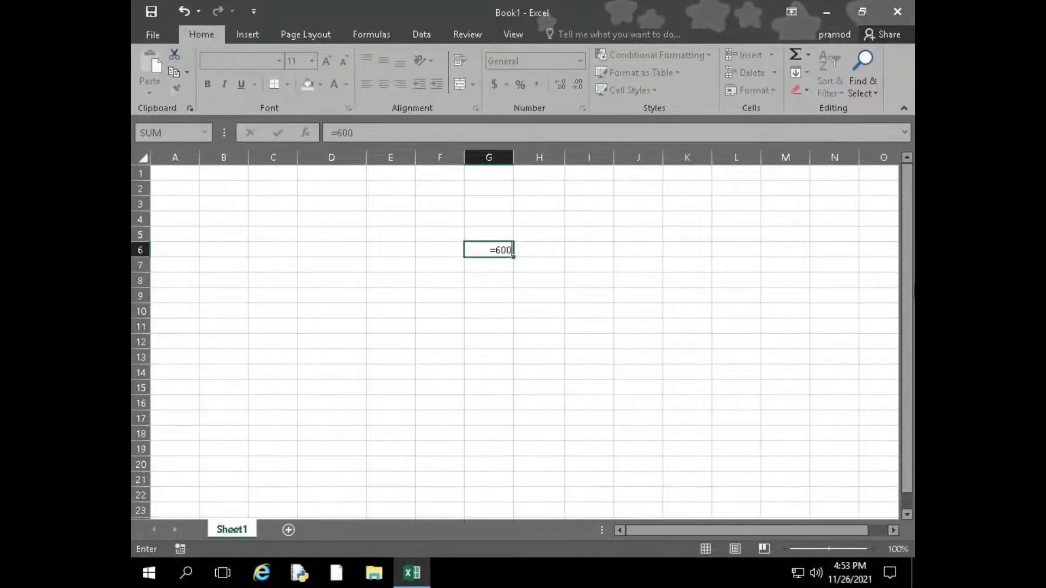
{"action": "type", "text": "/450"}
{"action": "key", "text": "Return"}
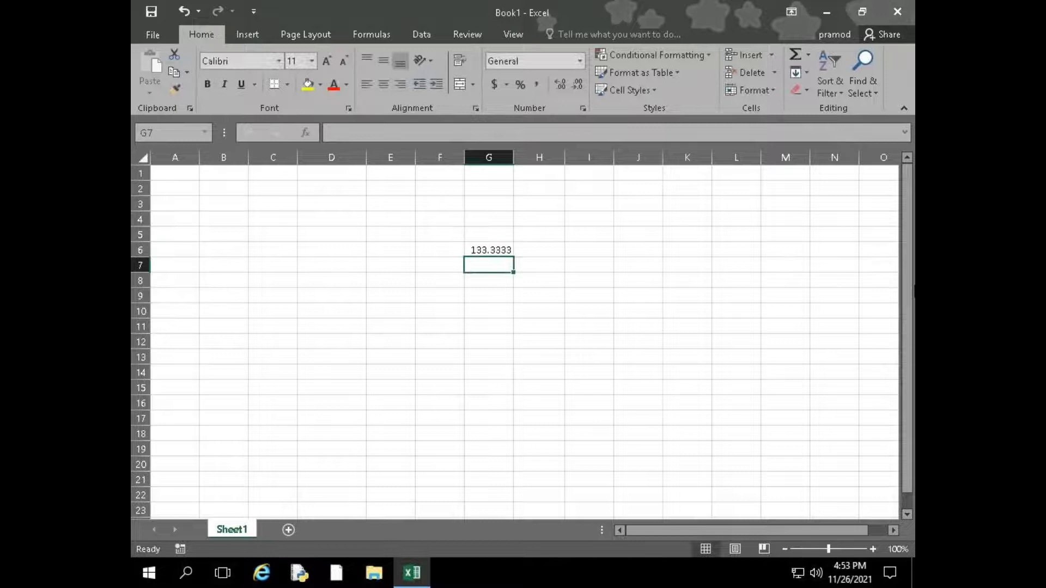
{"action": "key", "text": "BackSpace"}
{"action": "key", "text": "Up"}
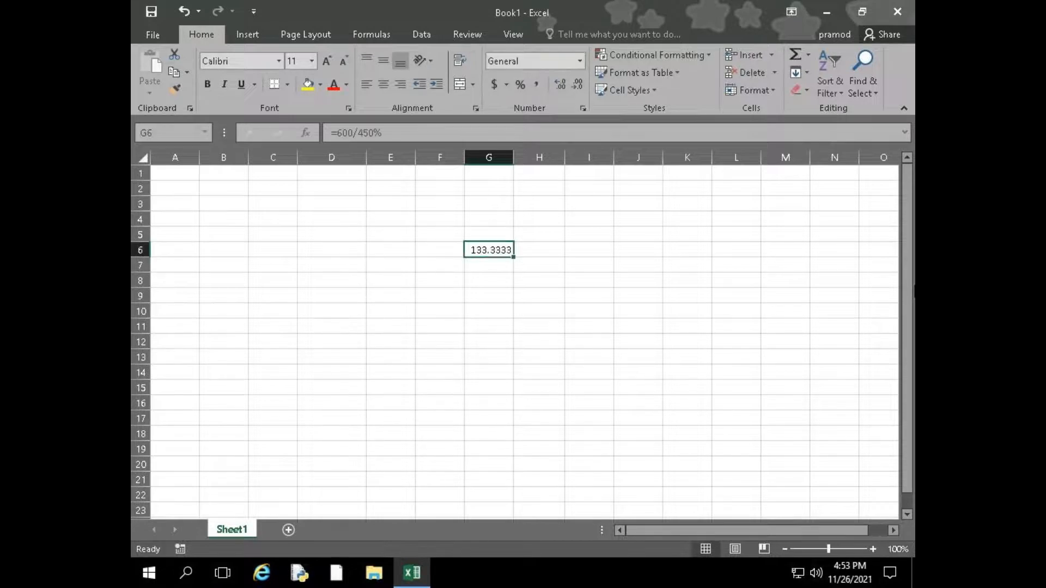
Remove the percent sign from the formula in G6, leaving =600/450, and apply the Percentage number format to the cell
{"action": "key", "text": "F2"}
{"action": "key", "text": "BackSpace"}
{"action": "key", "text": "Return"}
{"action": "key", "text": "Up"}
{"action": "left_click", "coordinate": [520, 85]}
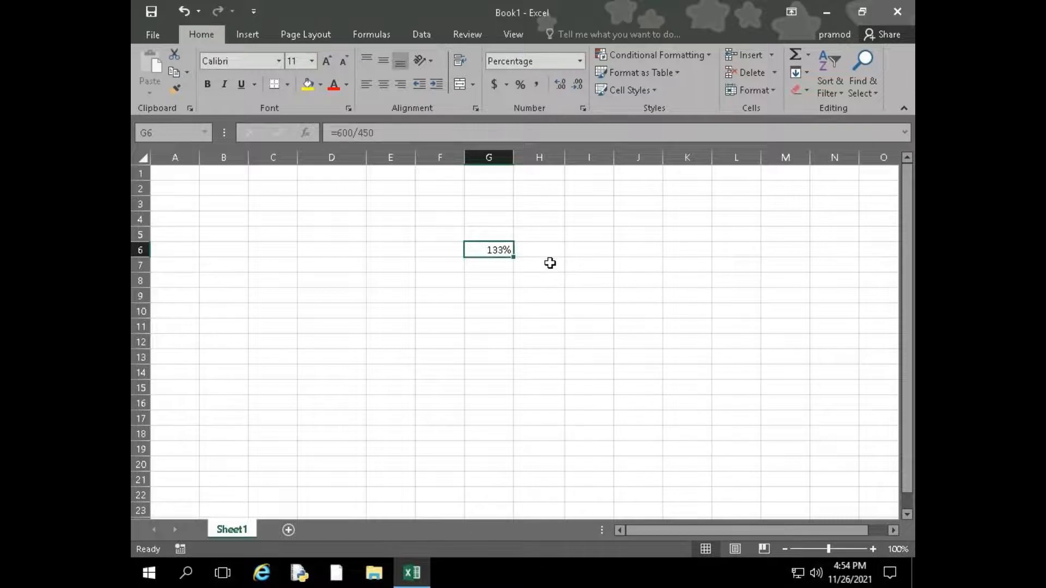
Replace the formula in cell G6 with =450/600 and reselect the cell
{"action": "type", "text": "=450/600"}
{"action": "key", "text": "Return"}
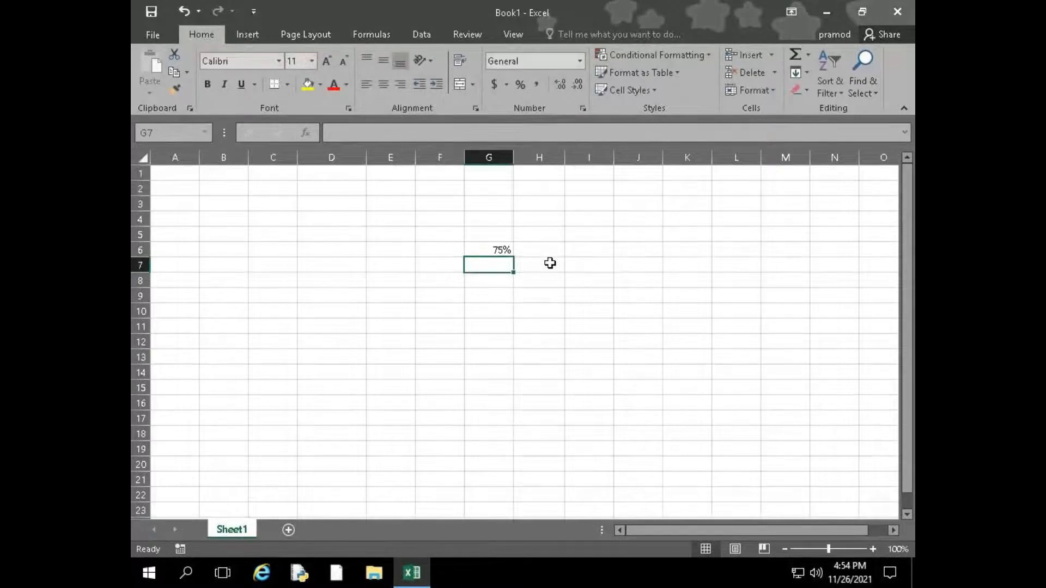
{"action": "key", "text": "Up"}
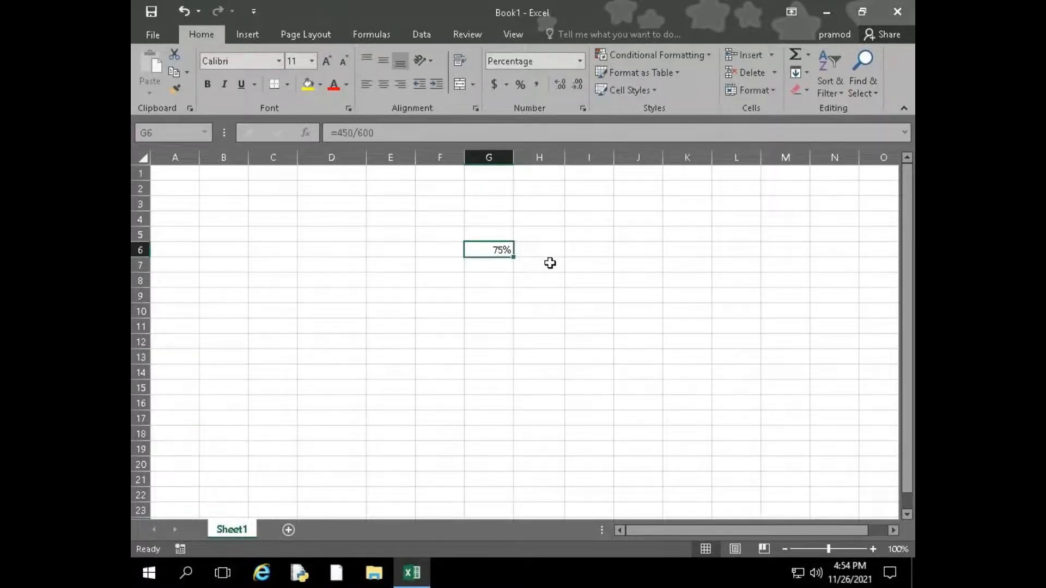
Enter the formula =450/600 in cell G8 and apply the Percentage number format to it
{"action": "key", "text": "Down"}
{"action": "key", "text": "Down"}
{"action": "type", "text": "="}
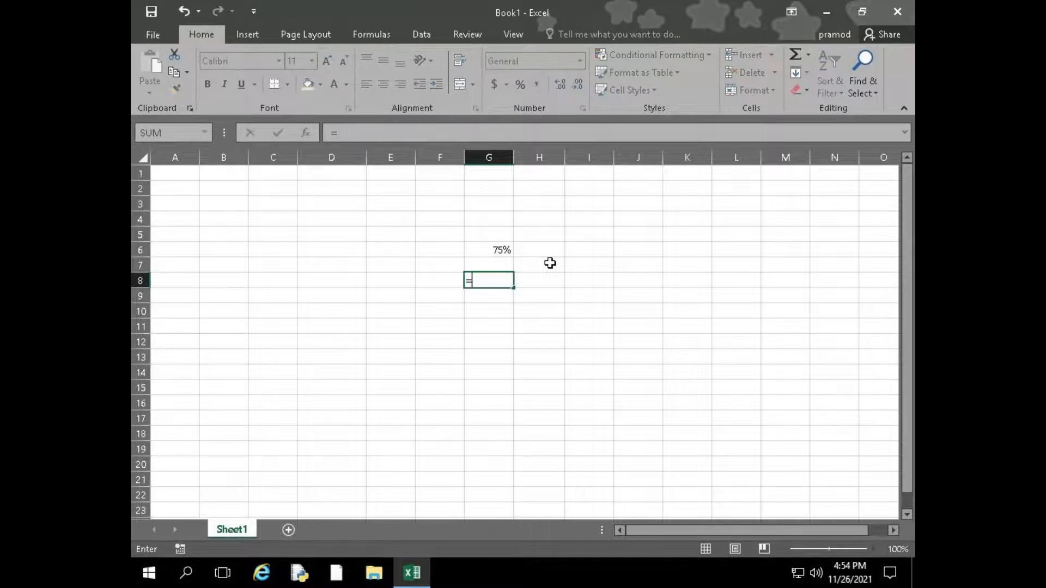
{"action": "type", "text": "450/600"}
{"action": "key", "text": "Return"}
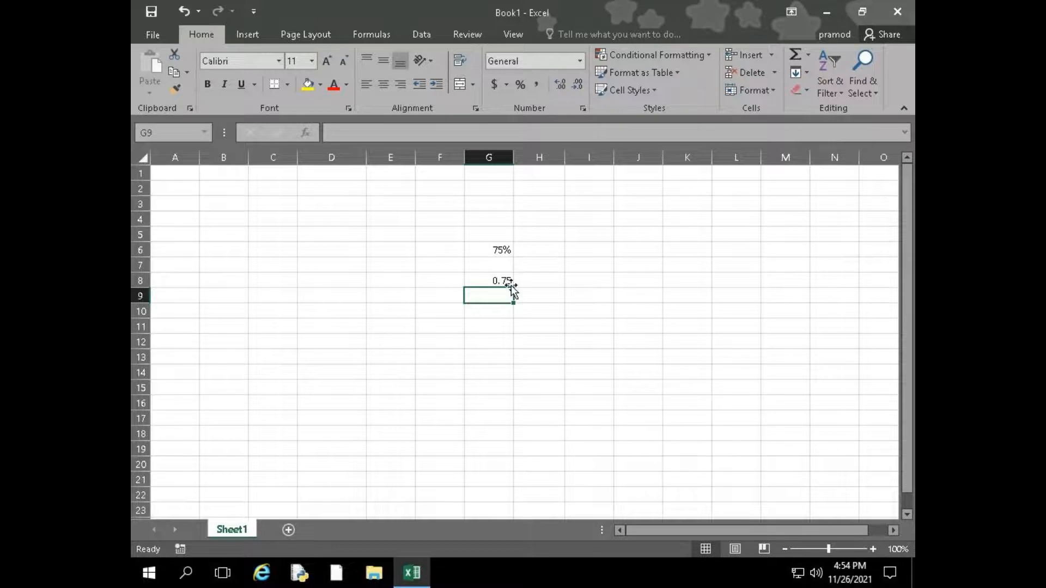
{"action": "key", "text": "Up"}
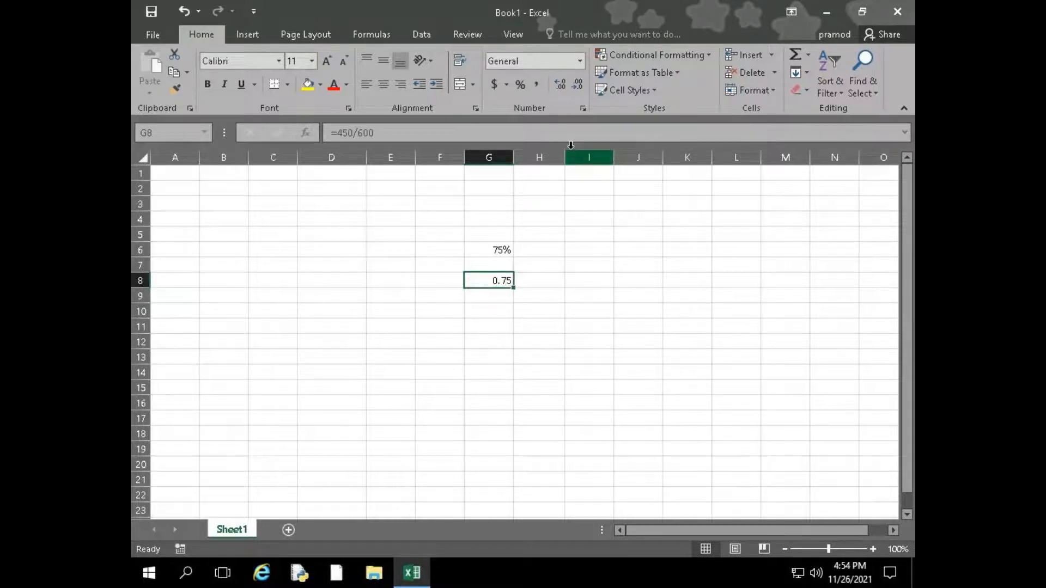
{"action": "left_click", "coordinate": [521, 85]}
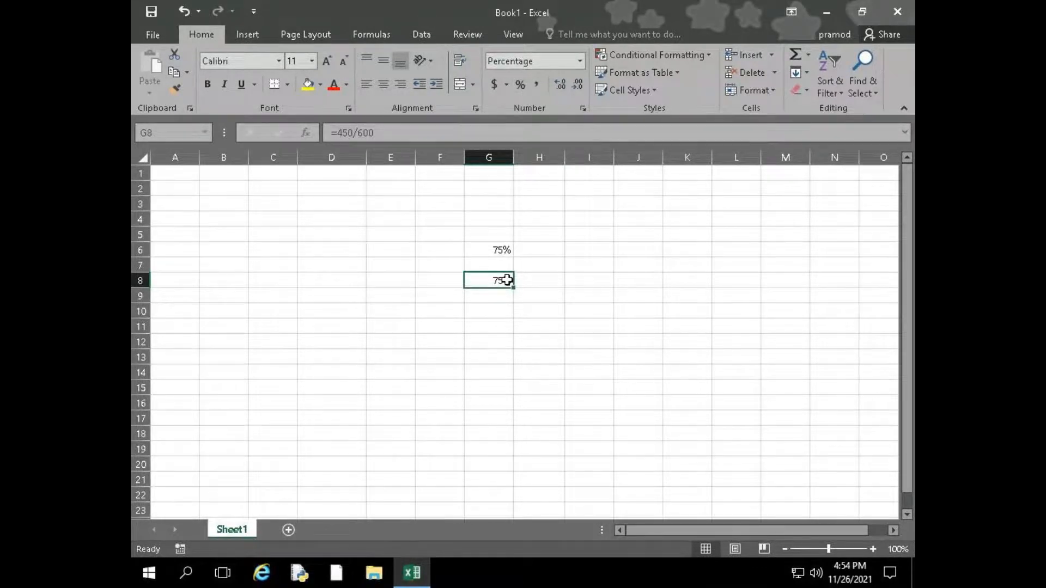
Enter 1000000 in cell H10 and apply the Comma Style number format to it
{"action": "left_click", "coordinate": [561, 309]}
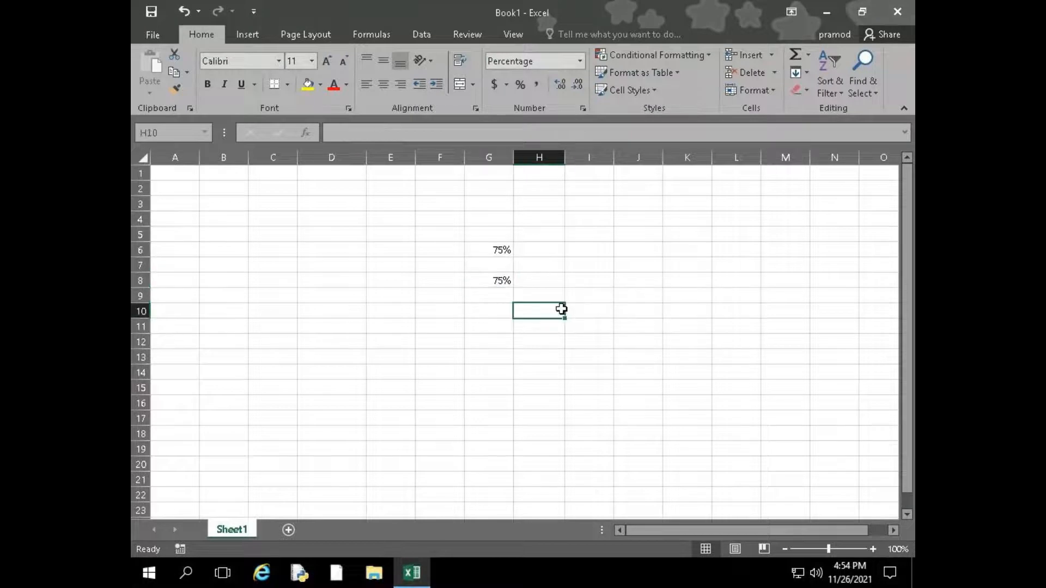
{"action": "type", "text": "1000000"}
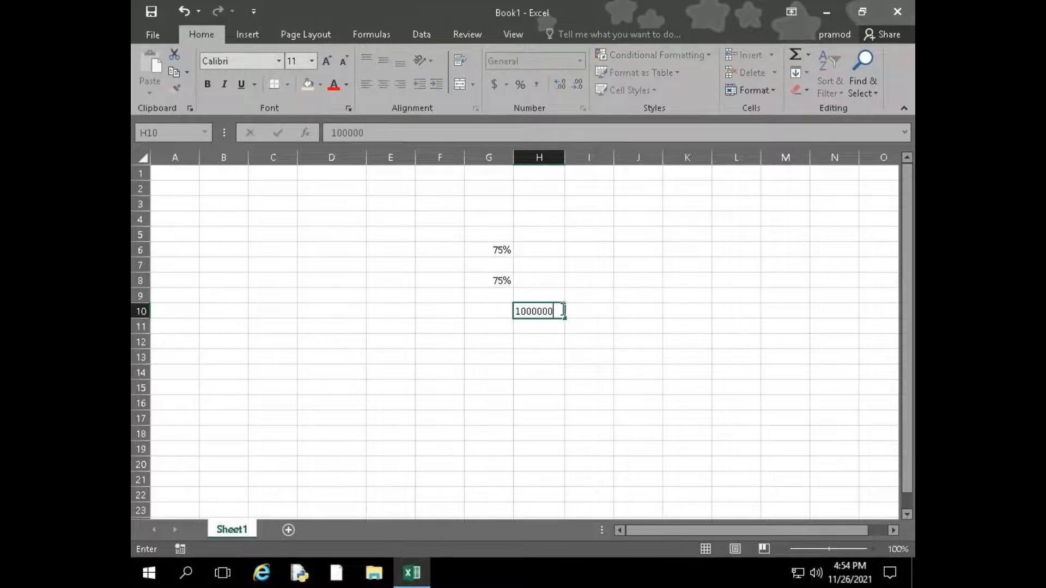
{"action": "key", "text": "Return"}
{"action": "left_click", "coordinate": [554, 312]}
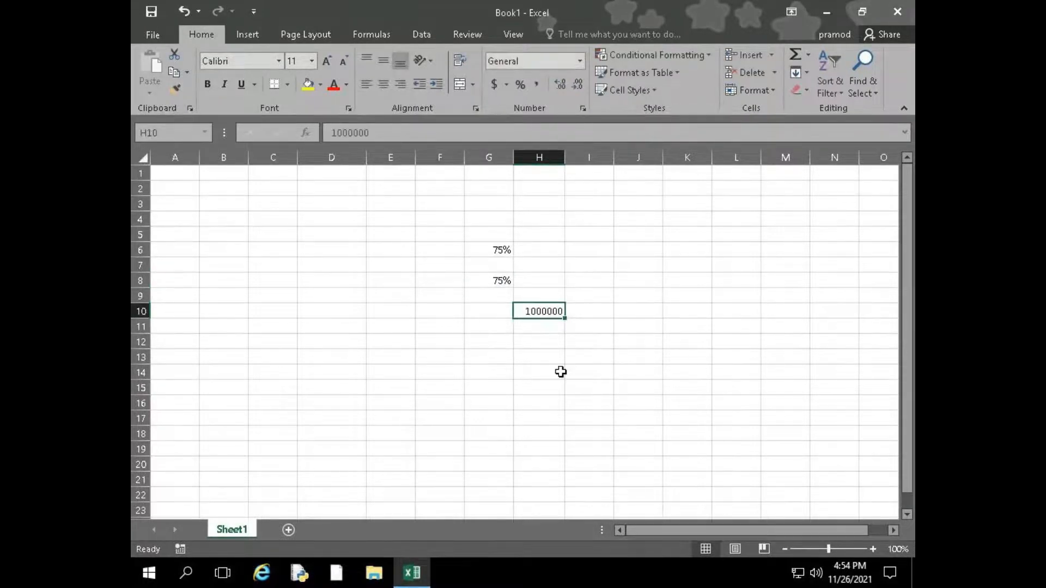
{"action": "left_click", "coordinate": [536, 85]}
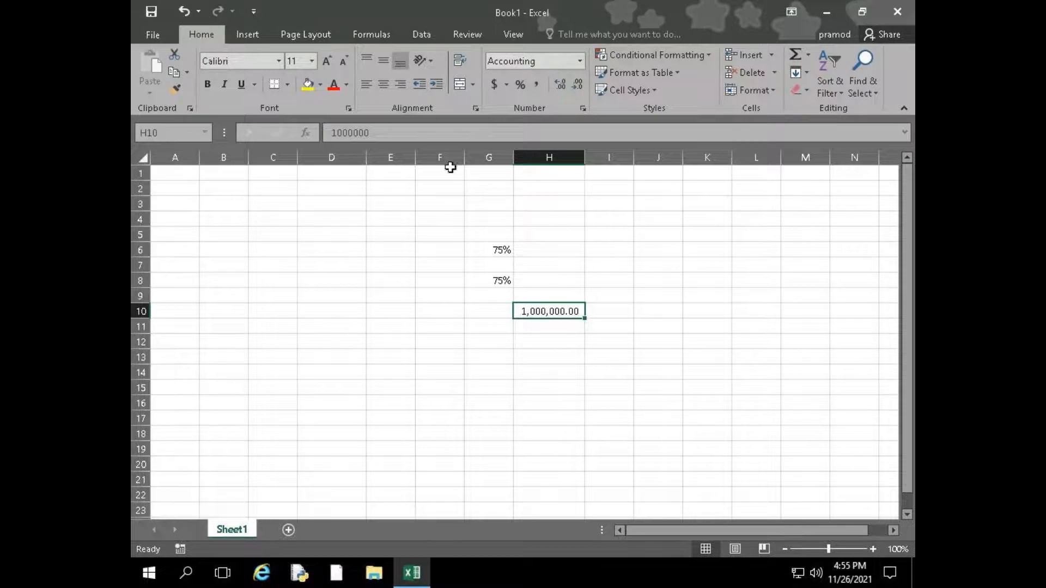
Enter the decimal value 25.66585569 in cell F12
{"action": "left_click", "coordinate": [420, 342]}
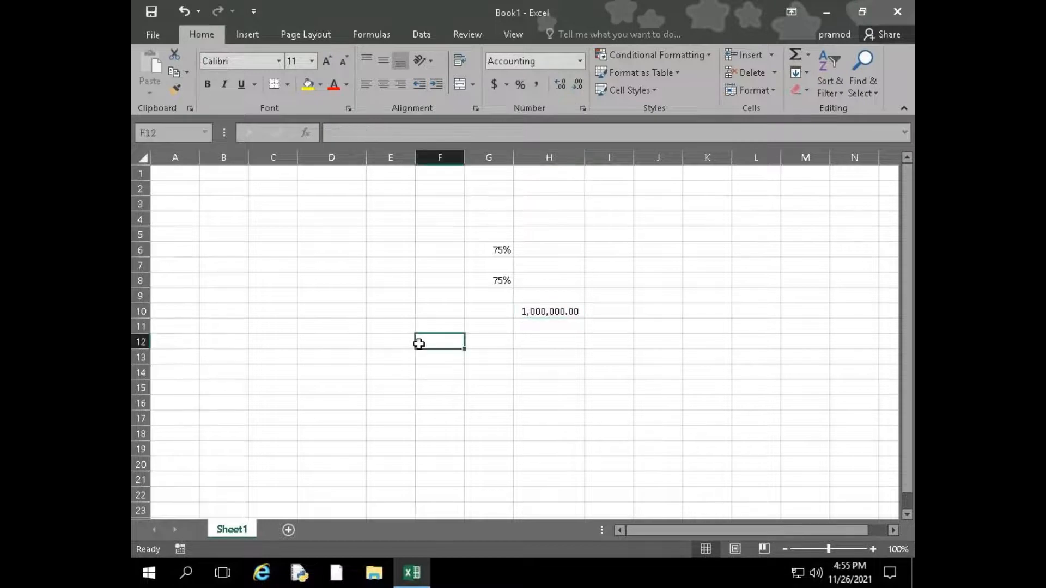
{"action": "type", "text": "25.6"}
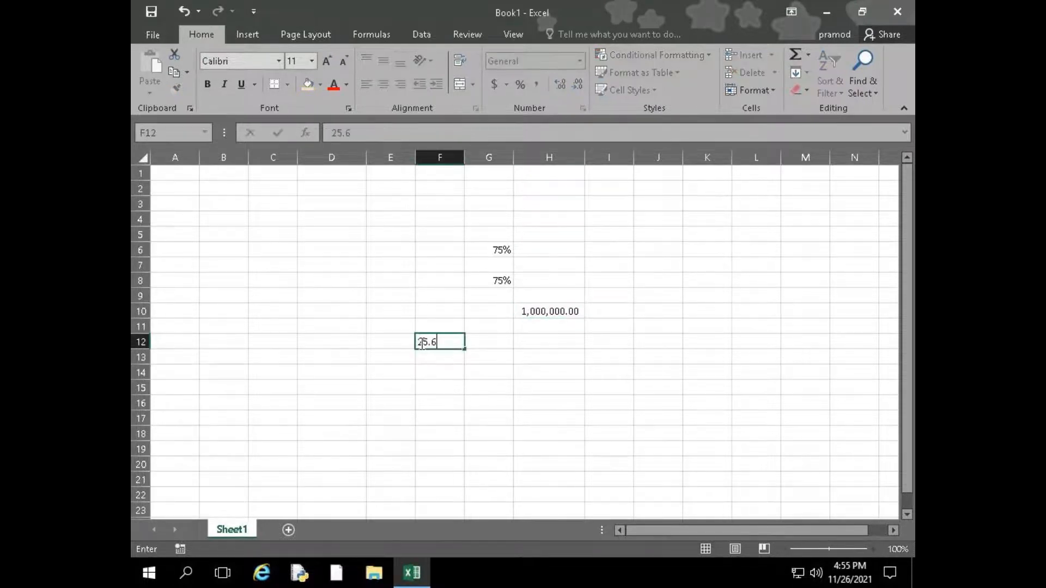
{"action": "type", "text": "6585569"}
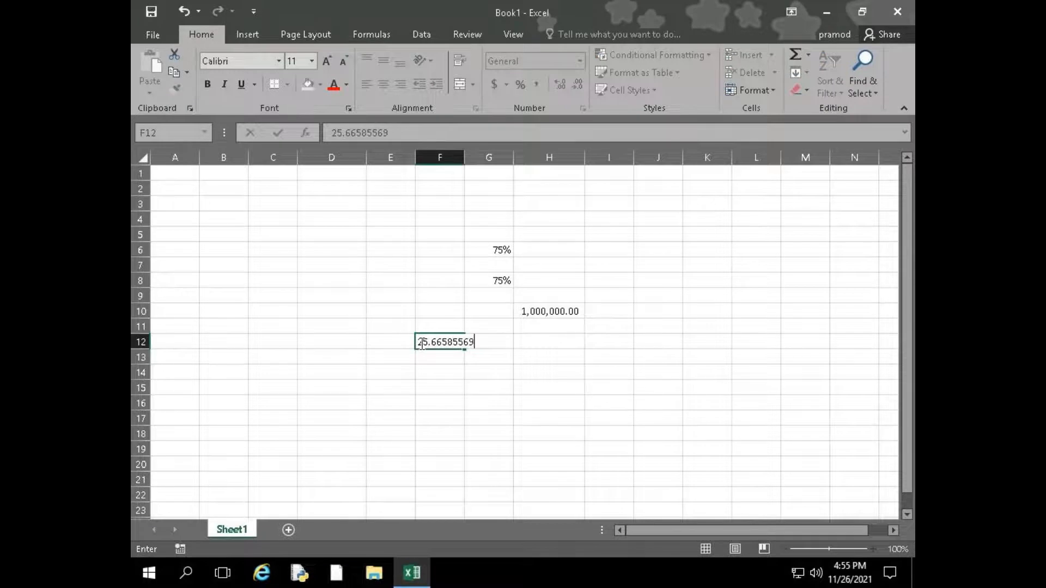
{"action": "key", "text": "Return"}
Enter the PI function in cell F13, completing the formula with parentheses as =pi()
{"action": "type", "text": "="}
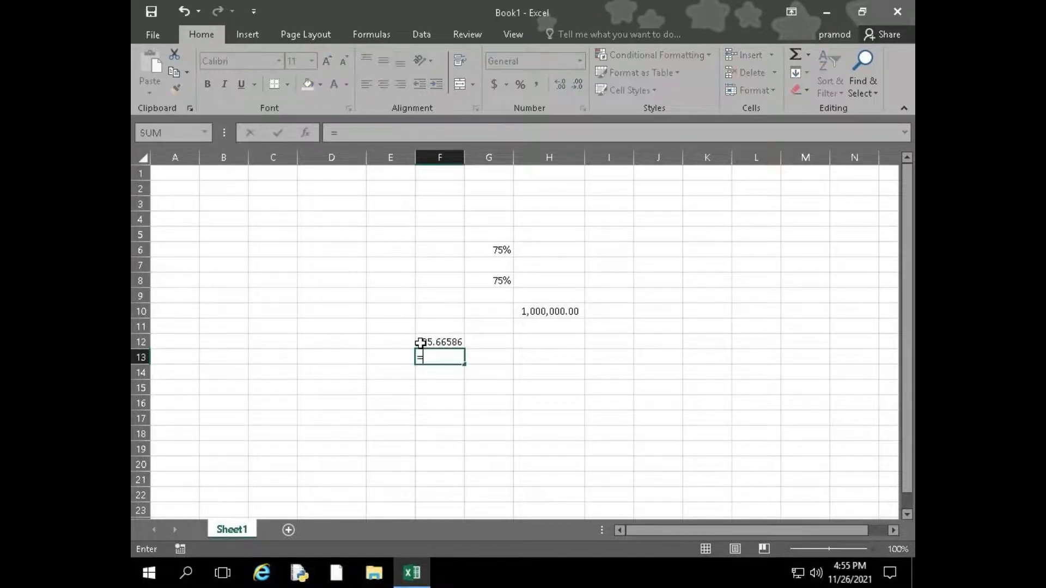
{"action": "type", "text": "pi"}
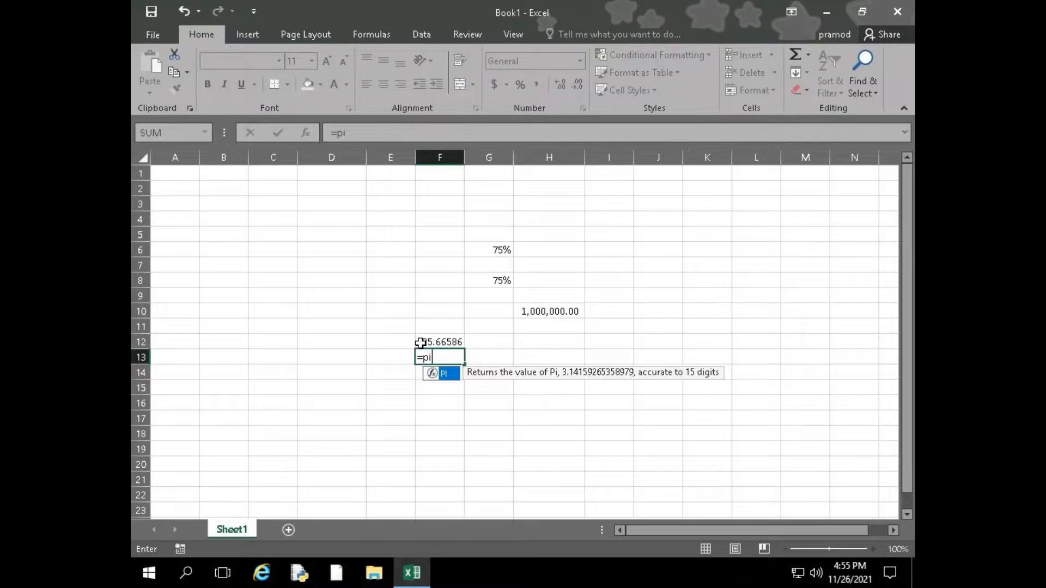
{"action": "key", "text": "Return"}
{"action": "key", "text": "Up"}
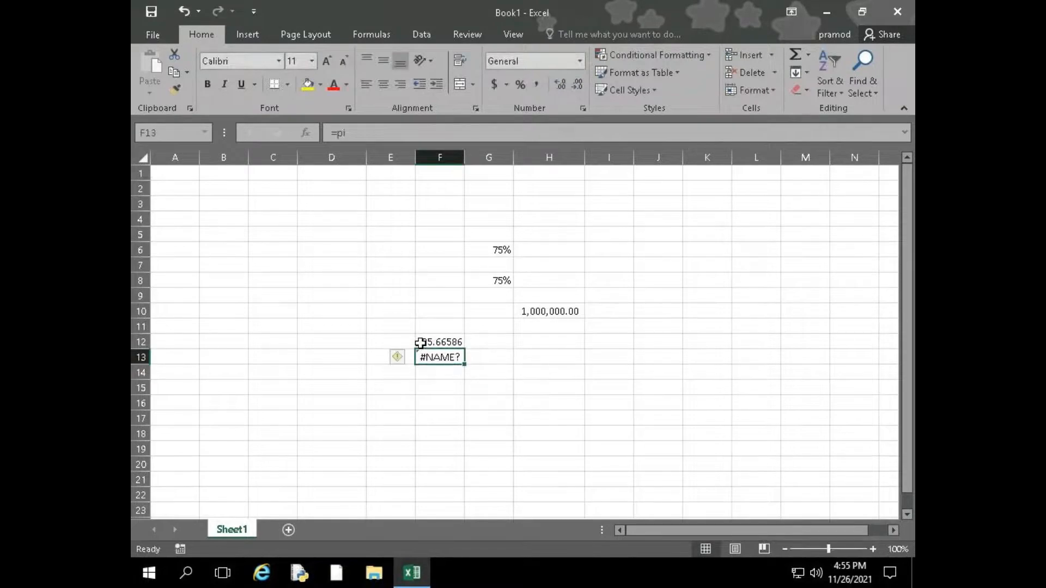
{"action": "key", "text": "F2"}
{"action": "type", "text": "()"}
{"action": "key", "text": "Return"}
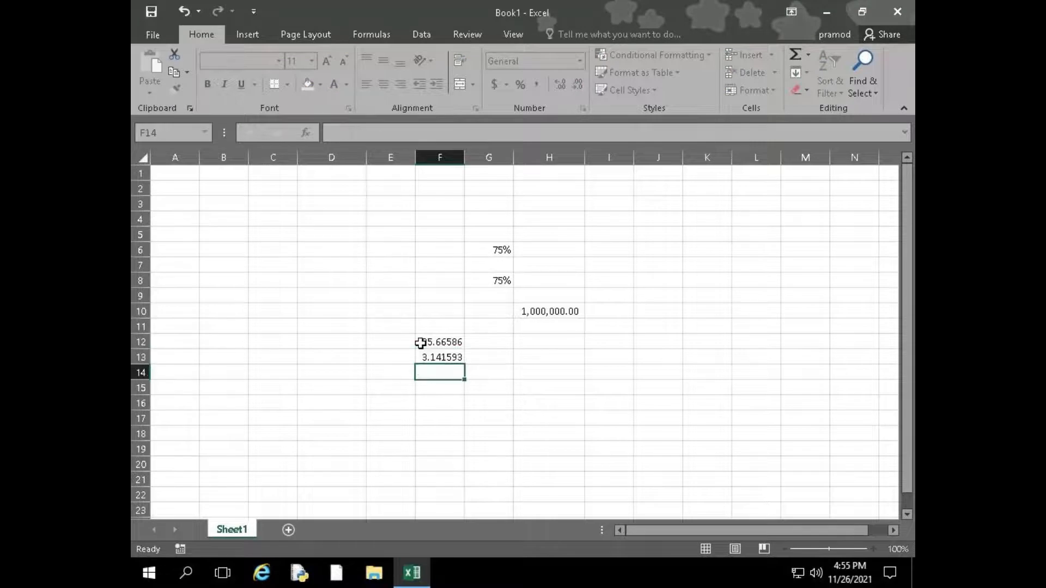
Clear the decimal value from cell F12
{"action": "left_click", "coordinate": [422, 342]}
{"action": "key", "text": "Delete"}
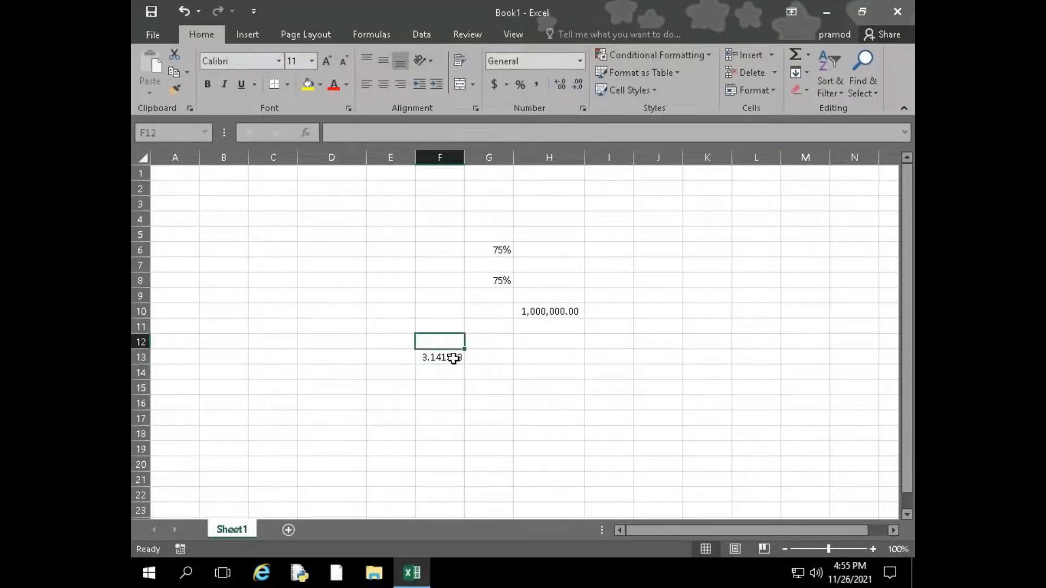
{"action": "left_click", "coordinate": [450, 373]}
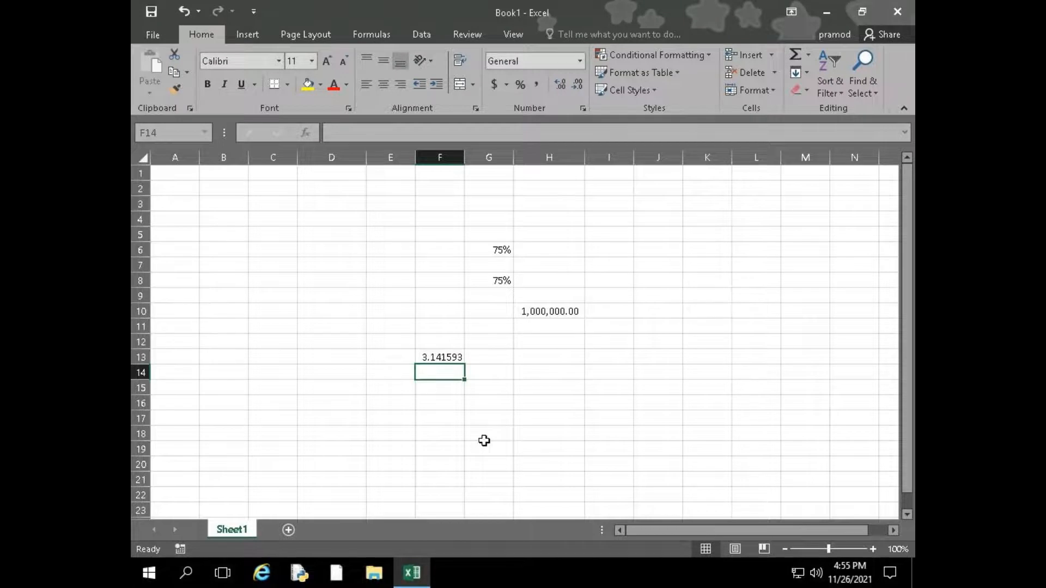
Shorten and then extend the decimals shown for the PI value in cell F13, up to 18 decimal places
{"action": "key", "text": "Up"}
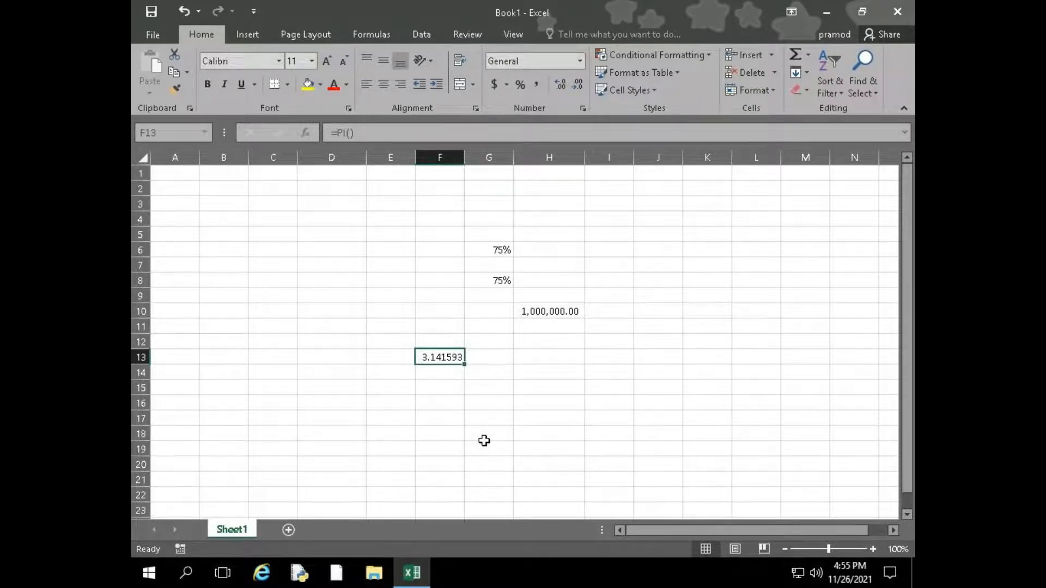
{"action": "left_click", "coordinate": [579, 84]}
{"action": "left_click", "coordinate": [579, 83]}
{"action": "left_click", "coordinate": [579, 84]}
{"action": "left_click", "coordinate": [565, 85]}
{"action": "left_click", "coordinate": [564, 85]}
{"action": "left_click", "coordinate": [564, 85]}
{"action": "left_click", "coordinate": [564, 85]}
{"action": "left_click", "coordinate": [564, 85]}
{"action": "left_click", "coordinate": [564, 85]}
{"action": "left_click", "coordinate": [564, 85]}
{"action": "left_click", "coordinate": [565, 85]}
{"action": "left_click", "coordinate": [564, 85]}
{"action": "left_click", "coordinate": [565, 85]}
{"action": "left_click", "coordinate": [564, 85]}
{"action": "left_click", "coordinate": [564, 85]}
{"action": "left_click", "coordinate": [564, 85]}
{"action": "left_click", "coordinate": [564, 85]}
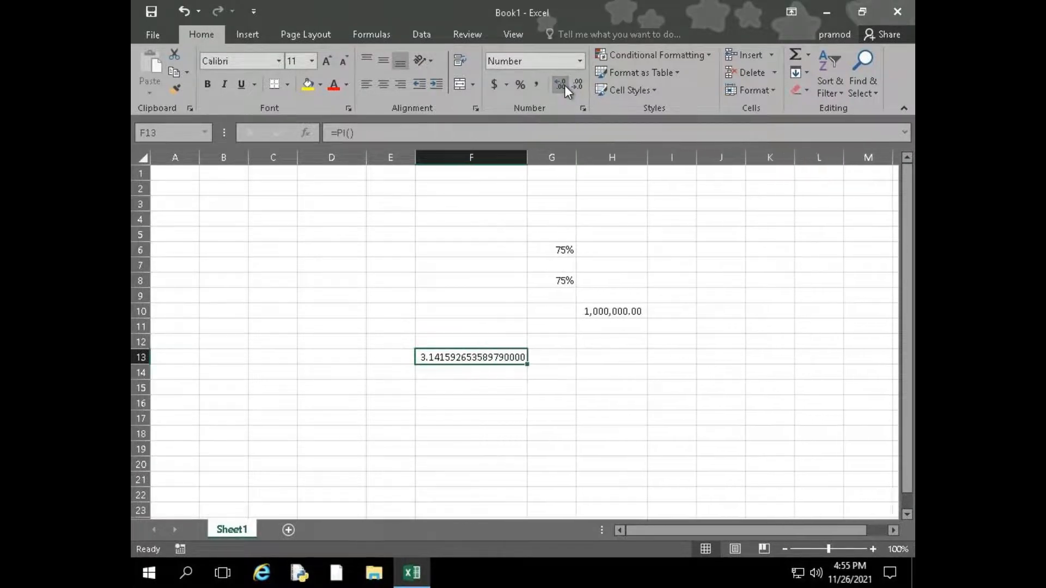
{"action": "left_click", "coordinate": [565, 85]}
Reduce the PI value in cell F13 to four decimal places
{"action": "left_click", "coordinate": [580, 85]}
{"action": "left_click", "coordinate": [579, 85]}
{"action": "left_click", "coordinate": [579, 85]}
{"action": "left_click", "coordinate": [580, 85]}
{"action": "left_click", "coordinate": [580, 85]}
{"action": "left_click", "coordinate": [579, 84]}
{"action": "left_click", "coordinate": [580, 85]}
{"action": "left_click", "coordinate": [580, 85]}
{"action": "left_click", "coordinate": [580, 85]}
{"action": "left_click", "coordinate": [579, 85]}
{"action": "left_click", "coordinate": [579, 85]}
{"action": "left_click", "coordinate": [579, 85]}
{"action": "left_click", "coordinate": [580, 85]}
{"action": "left_click", "coordinate": [580, 85]}
AutoFit column F to its contents and then widen it slightly
{"action": "double_click", "coordinate": [529, 157]}
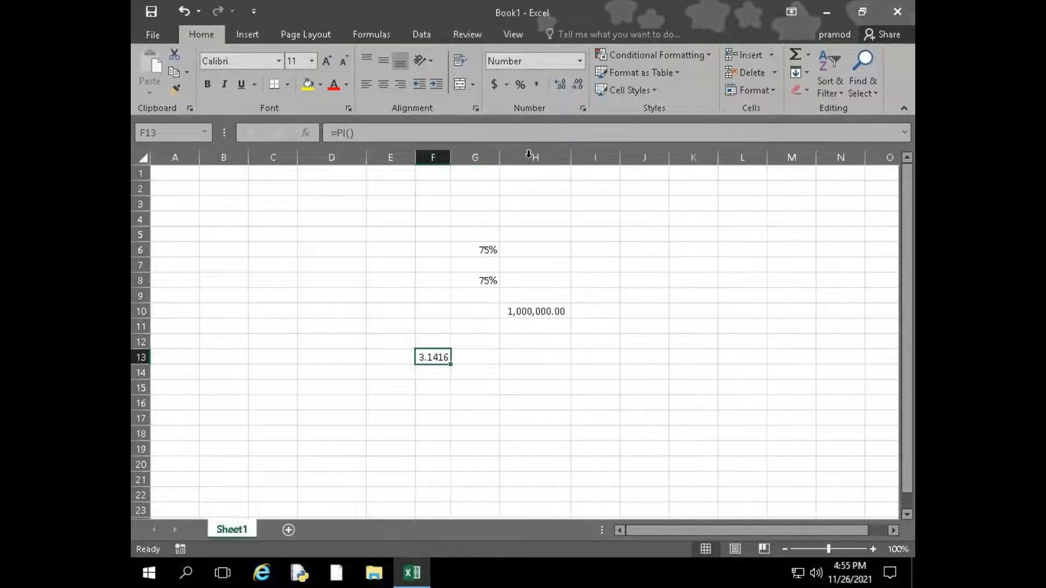
{"action": "left_click_drag", "start_coordinate": [455, 162], "coordinate": [463, 163]}
{"action": "left_click", "coordinate": [333, 340]}
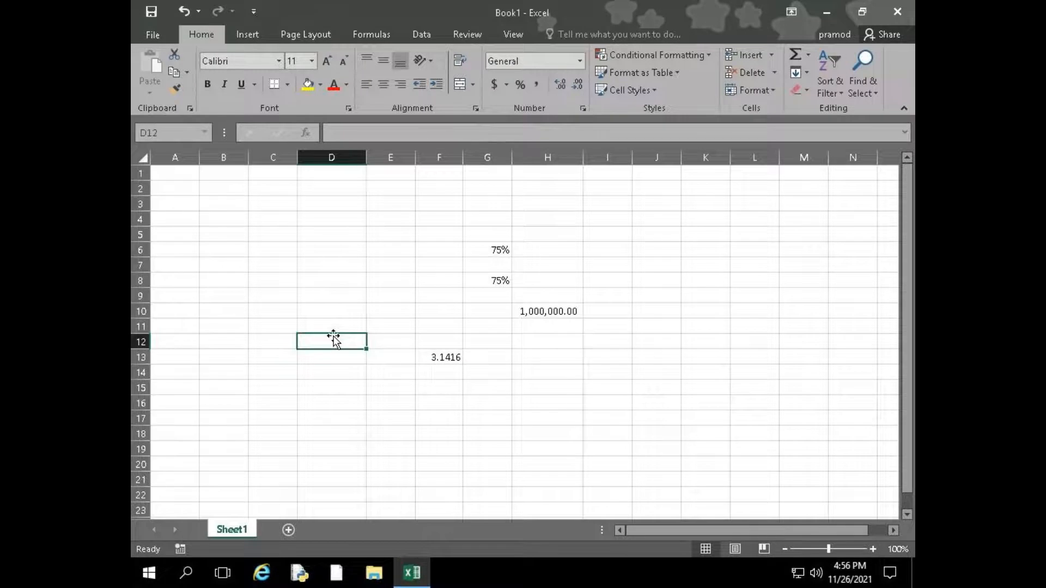
Dismiss the upcoming meeting reminder and return to the worksheet
{"action": "left_click", "coordinate": [242, 219]}
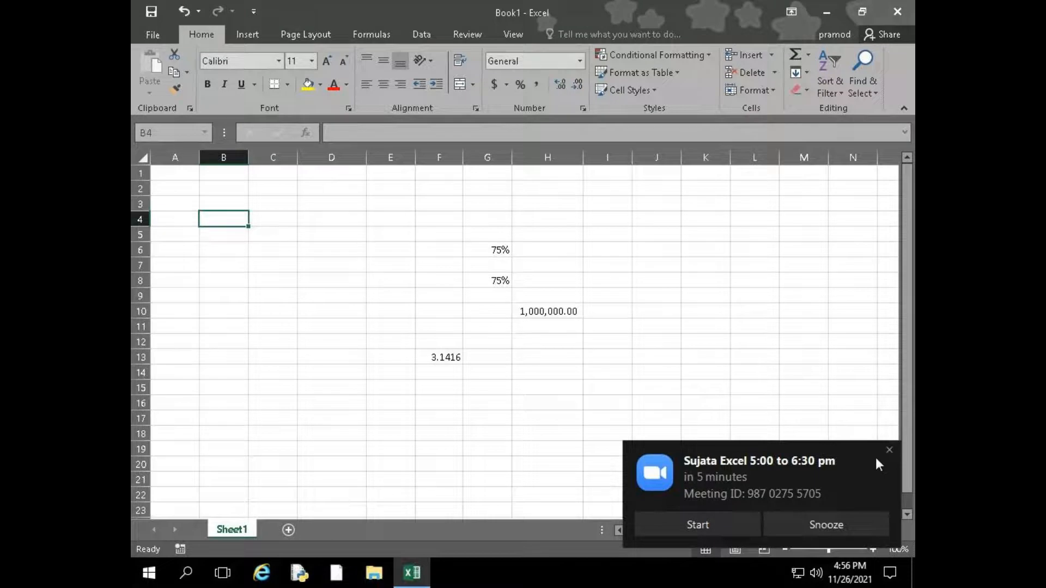
{"action": "left_click", "coordinate": [891, 450]}
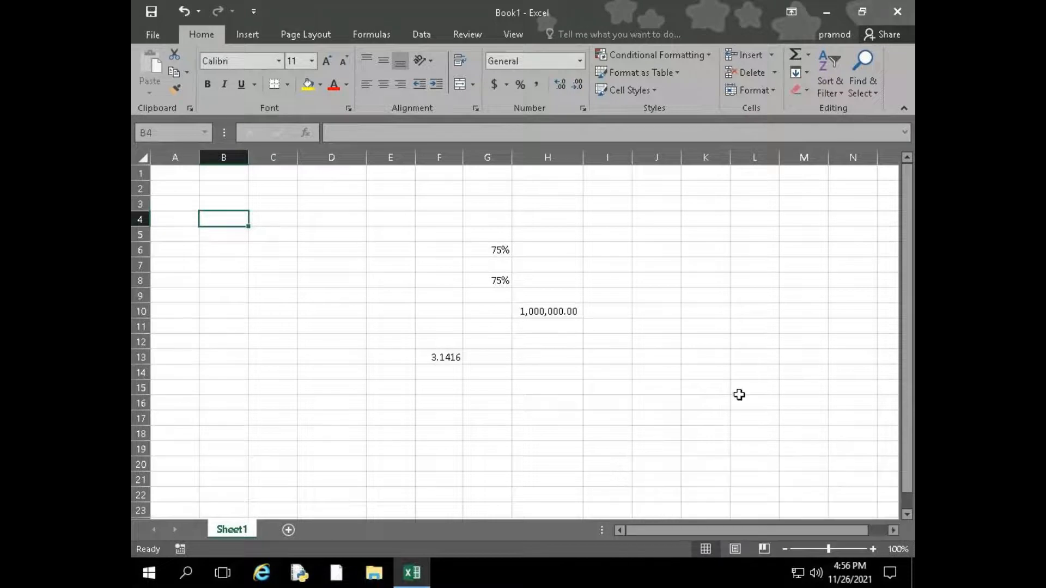
{"action": "left_click", "coordinate": [260, 234]}
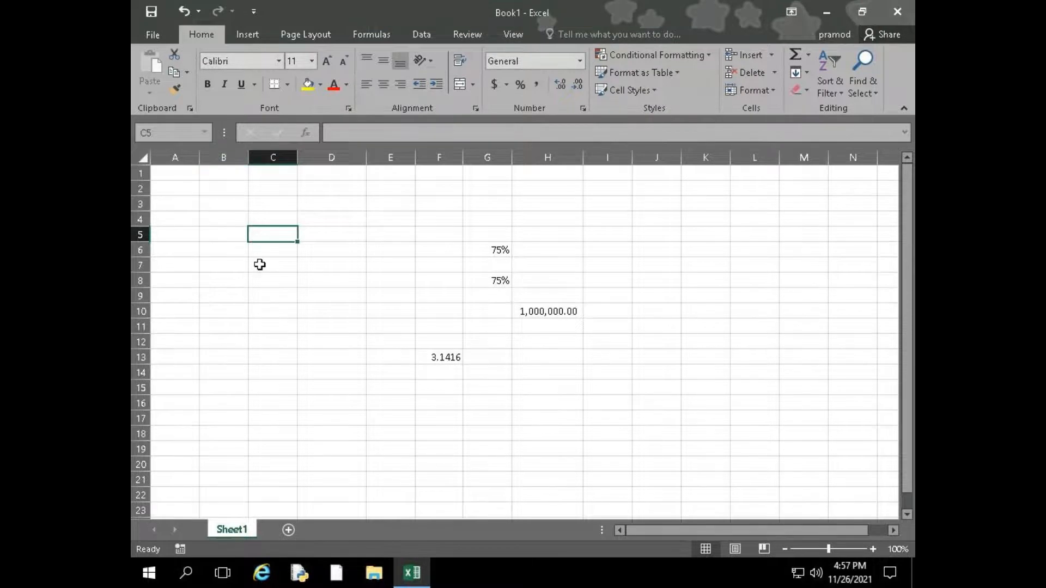
Look through the list of recently used workbooks for a suitable sample file
{"action": "left_click", "coordinate": [150, 40]}
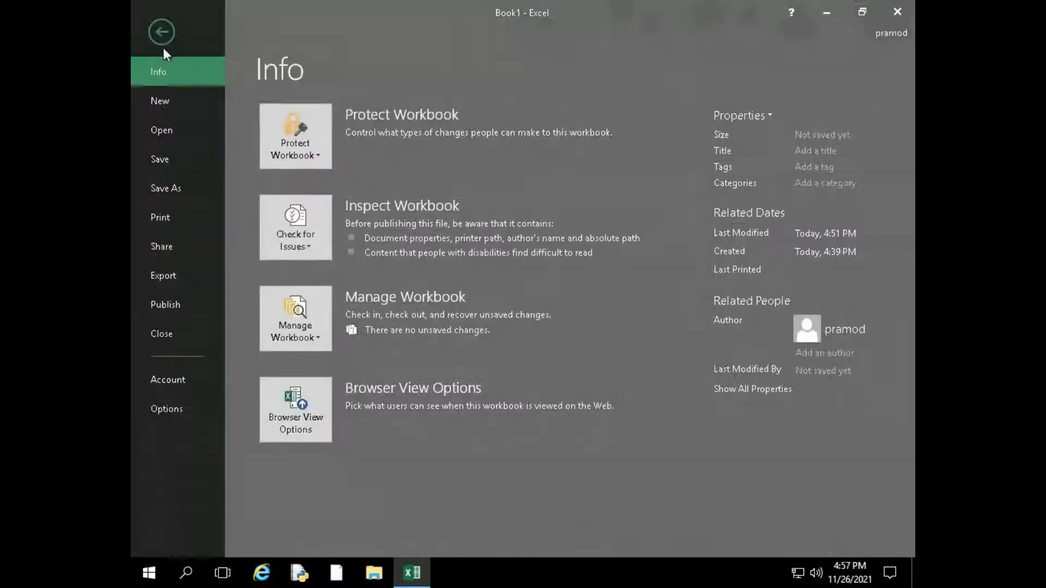
{"action": "left_click", "coordinate": [174, 129]}
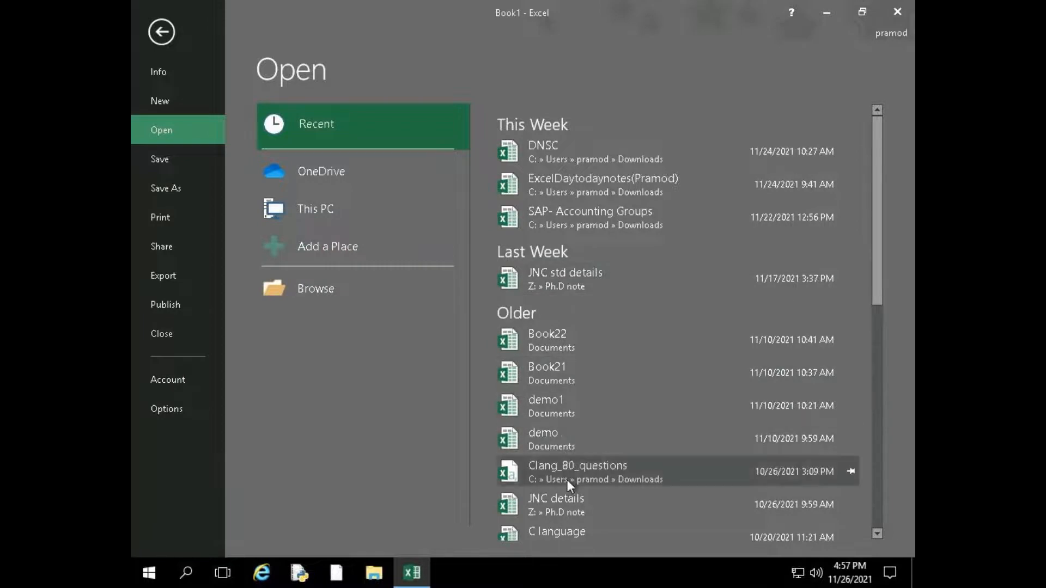
{"action": "scroll", "coordinate": [595, 450], "scroll_direction": "down", "scroll_amount": 2}
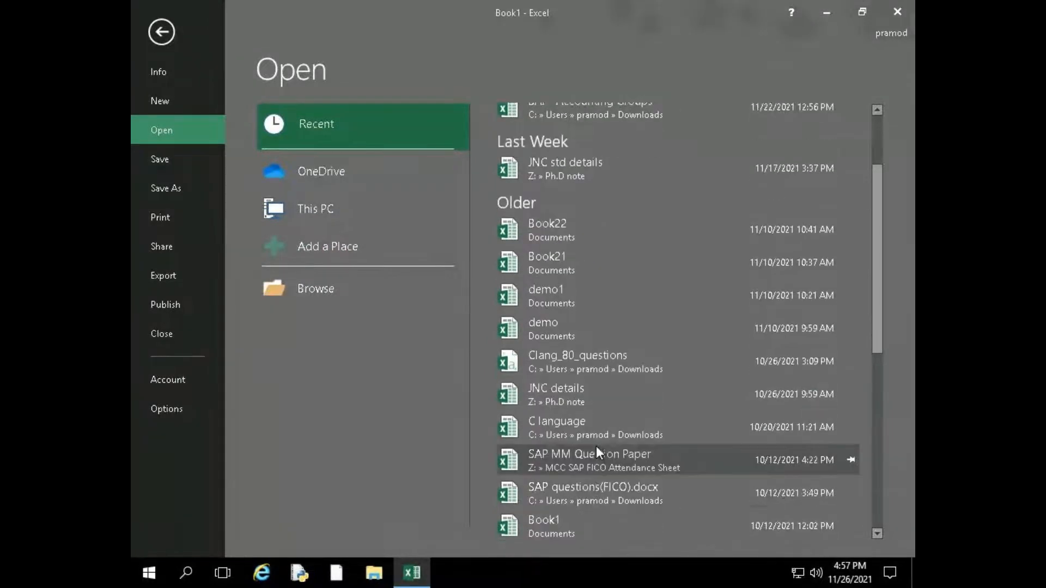
{"action": "scroll", "coordinate": [596, 446], "scroll_direction": "down", "scroll_amount": 2}
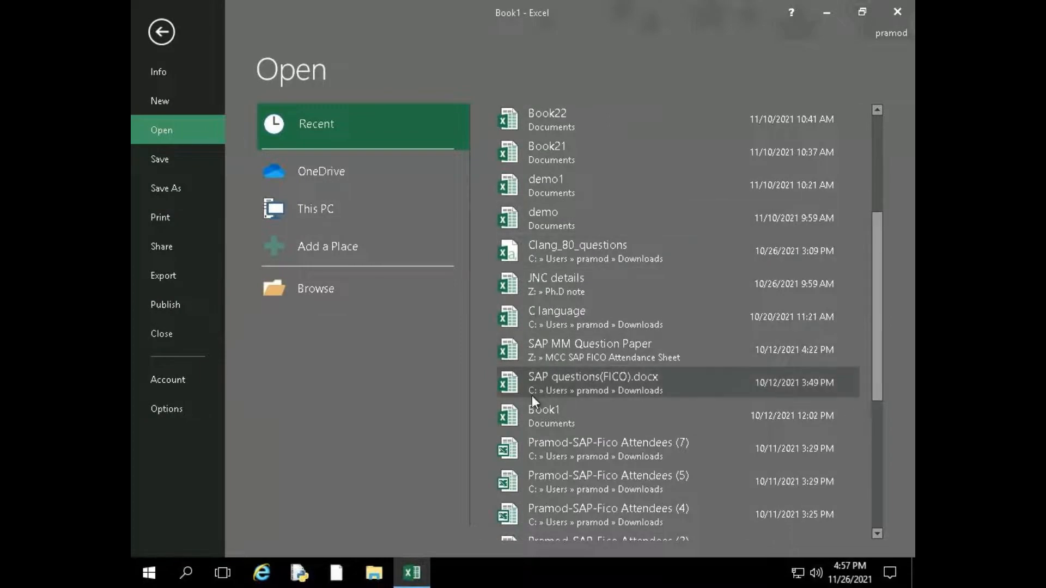
{"action": "scroll", "coordinate": [532, 397], "scroll_direction": "up", "scroll_amount": 3}
{"action": "scroll", "coordinate": [551, 381], "scroll_direction": "down", "scroll_amount": 5}
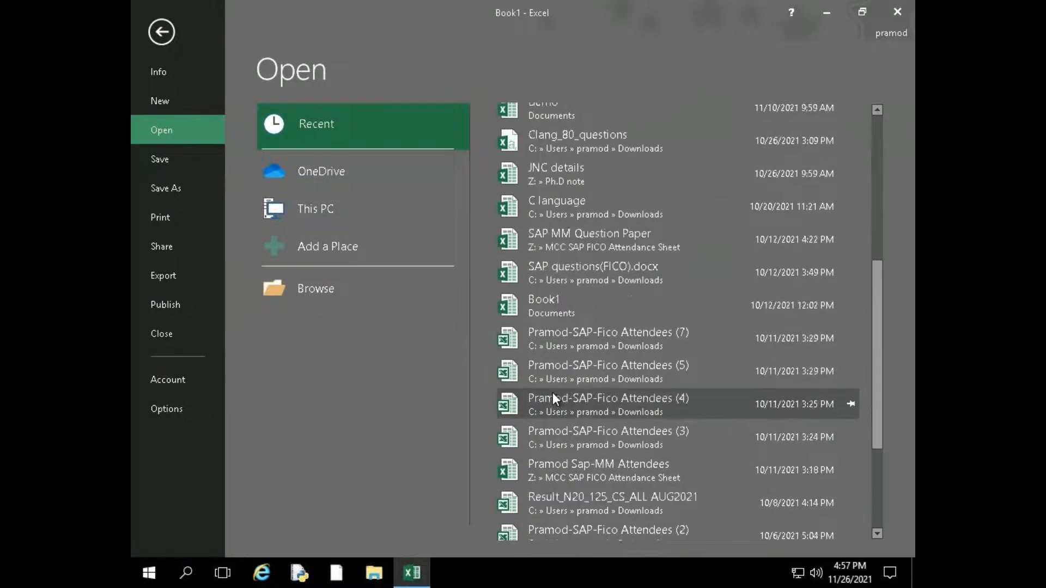
{"action": "scroll", "coordinate": [552, 392], "scroll_direction": "down", "scroll_amount": 4}
{"action": "scroll", "coordinate": [556, 381], "scroll_direction": "up", "scroll_amount": 4}
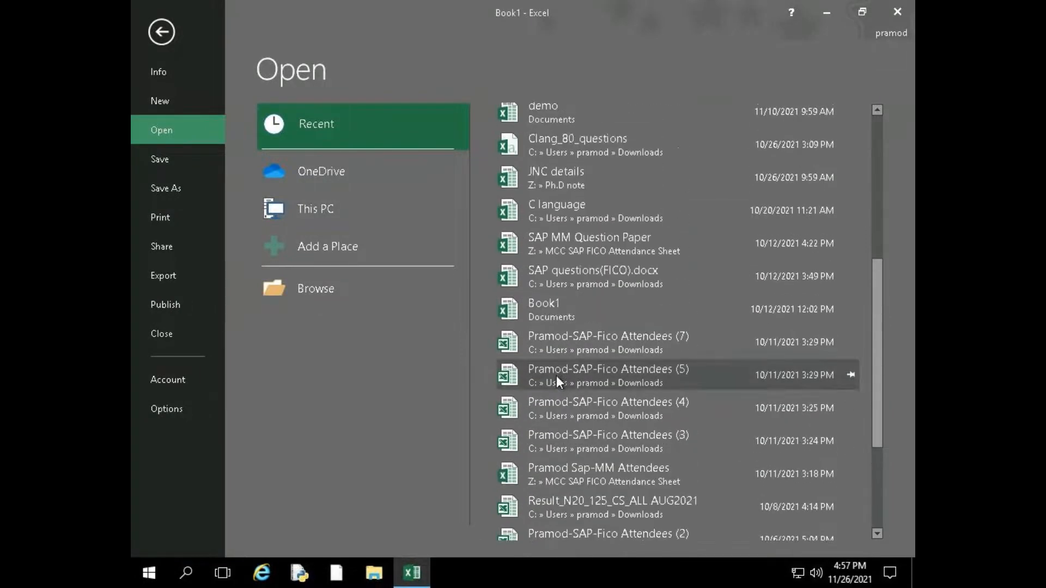
{"action": "scroll", "coordinate": [557, 375], "scroll_direction": "up", "scroll_amount": 5}
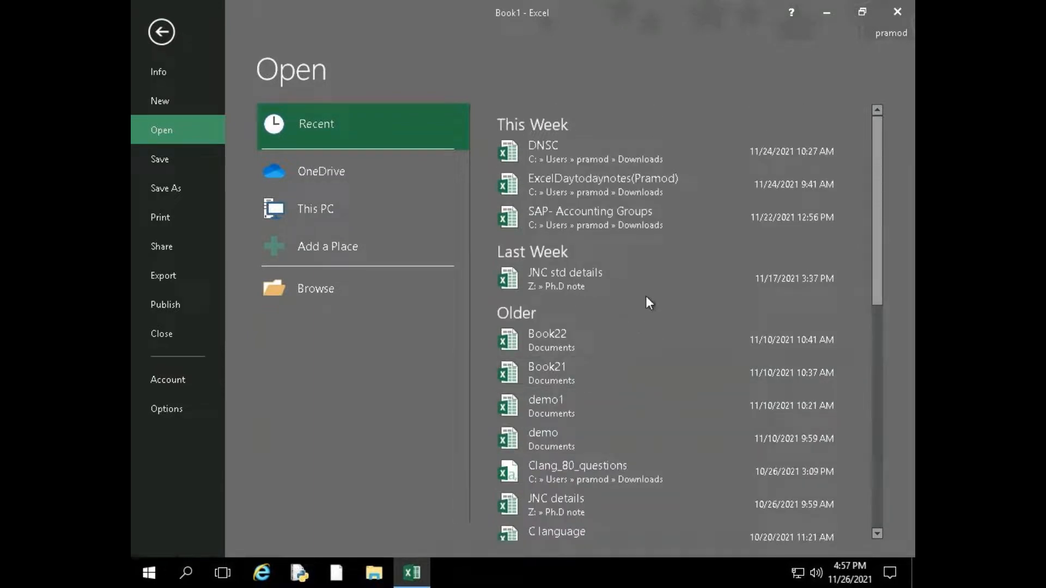
Open the workbook FRP301_advanced_exercises from the Downloads folder
{"action": "left_click", "coordinate": [338, 286]}
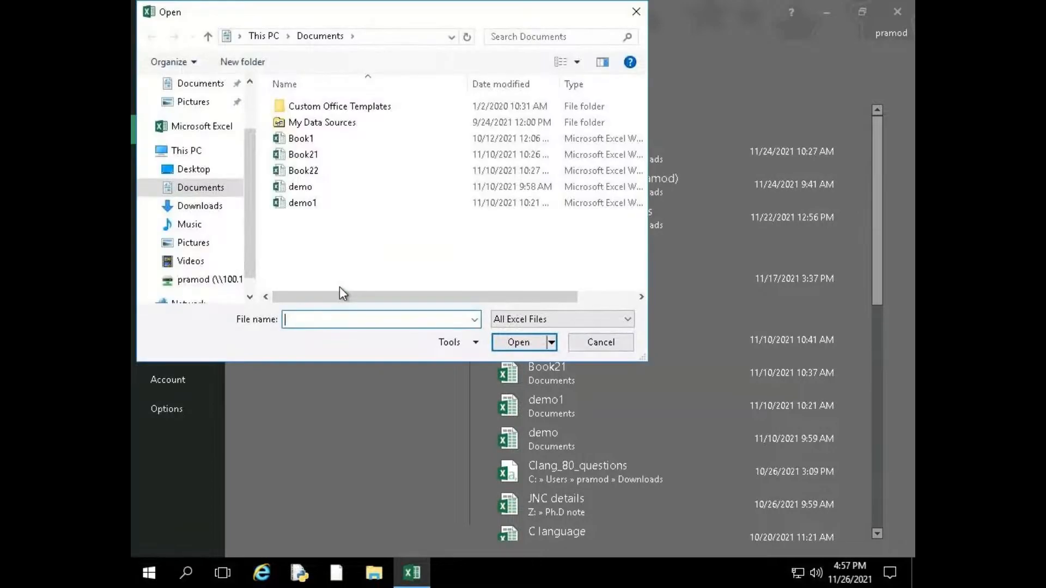
{"action": "left_click", "coordinate": [211, 210]}
{"action": "left_click", "coordinate": [327, 181]}
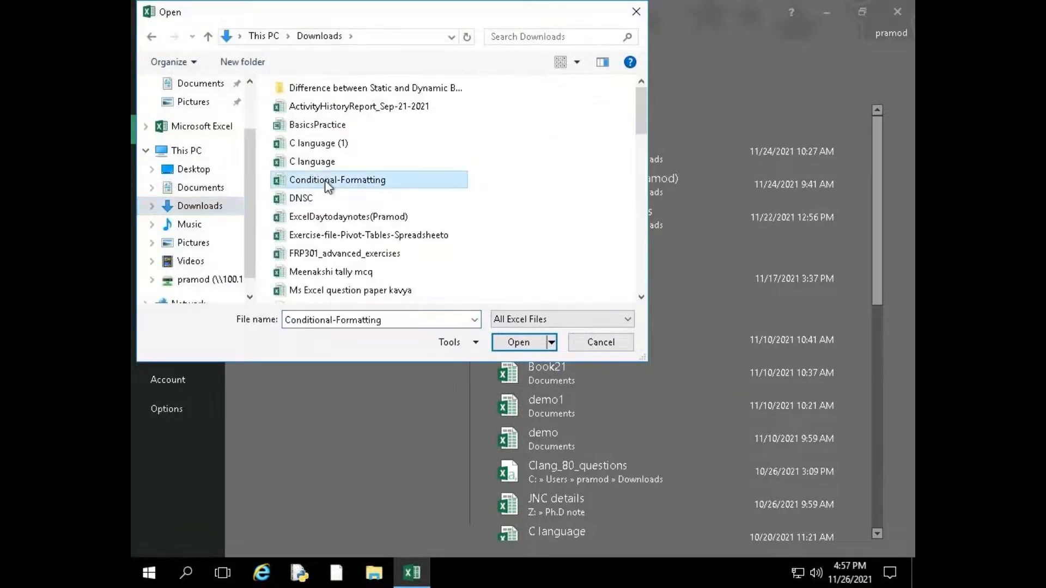
{"action": "key", "text": "f"}
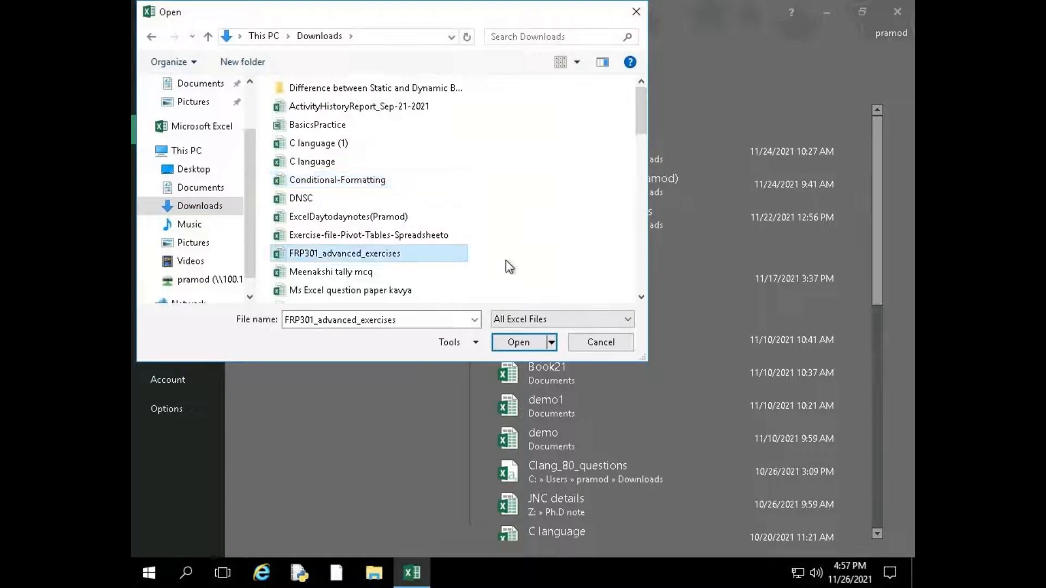
{"action": "left_click", "coordinate": [362, 200]}
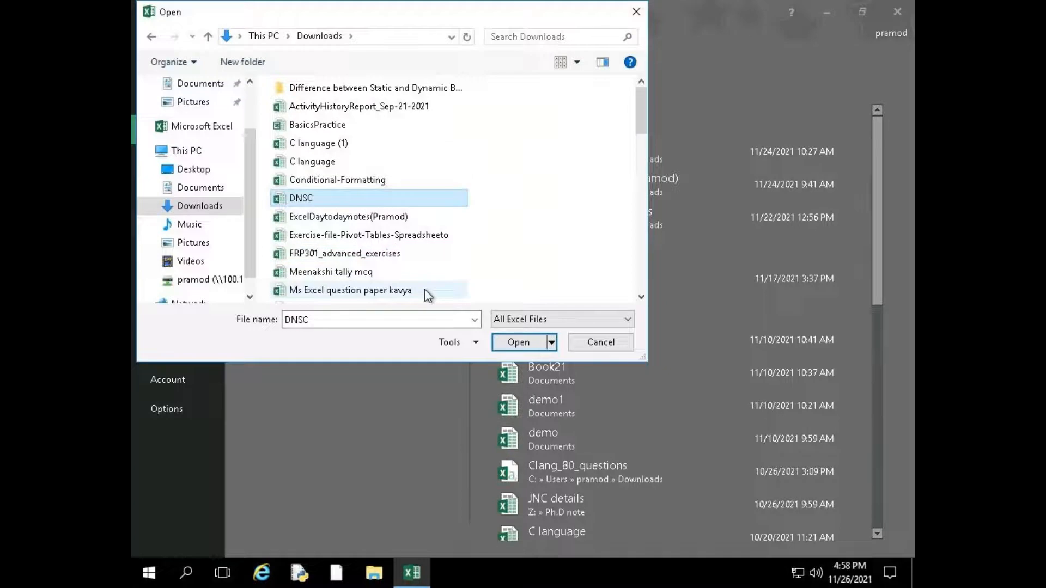
{"action": "left_click", "coordinate": [420, 255]}
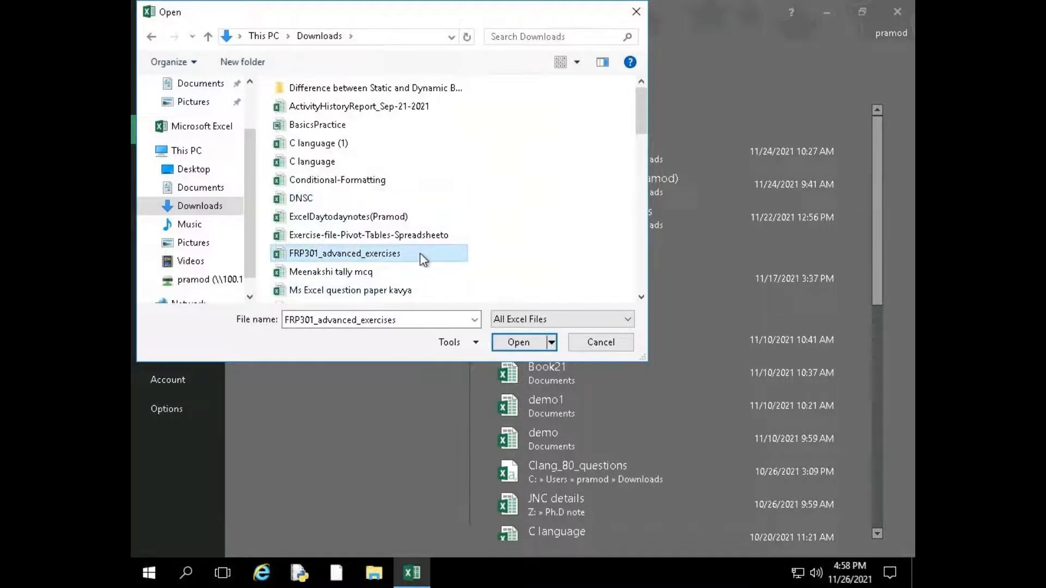
{"action": "left_click", "coordinate": [532, 342]}
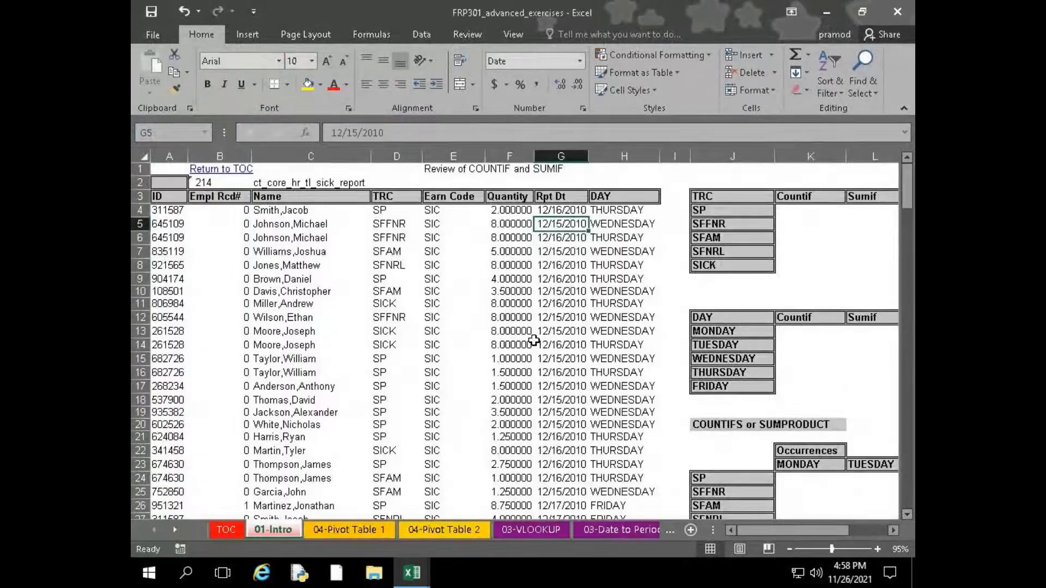
Examine the workbook's sheets from TOC through the pivot table, VLOOKUP, date and IF sheets to 02-IF-ISERROR
{"action": "left_click", "coordinate": [226, 529]}
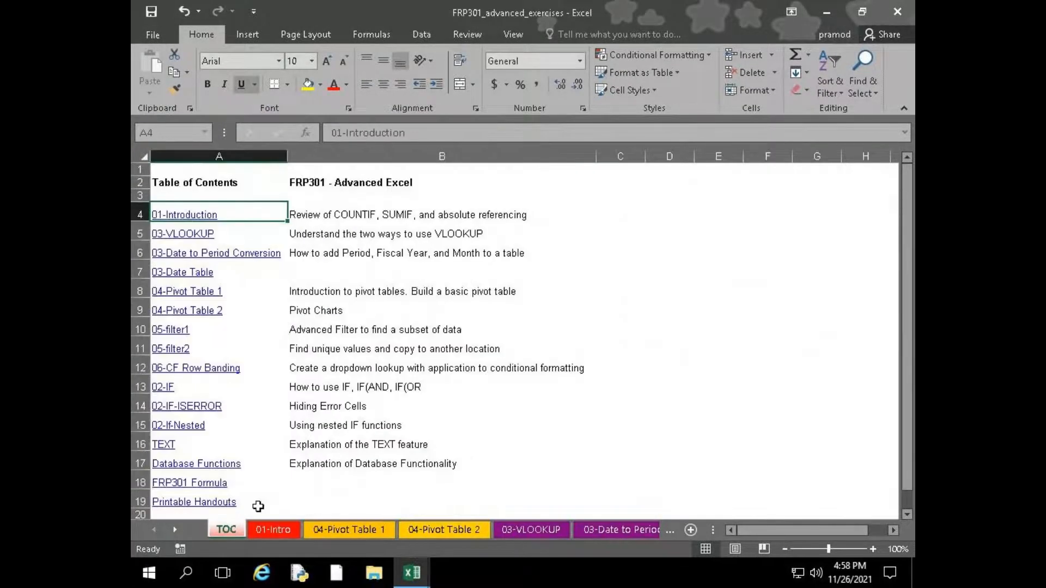
{"action": "left_click", "coordinate": [283, 529]}
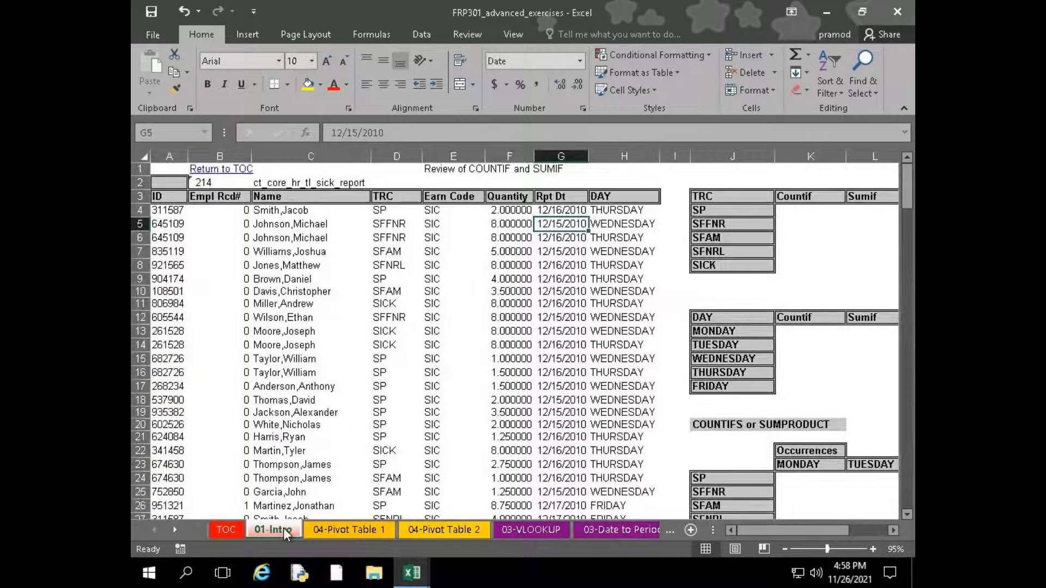
{"action": "left_click", "coordinate": [351, 531]}
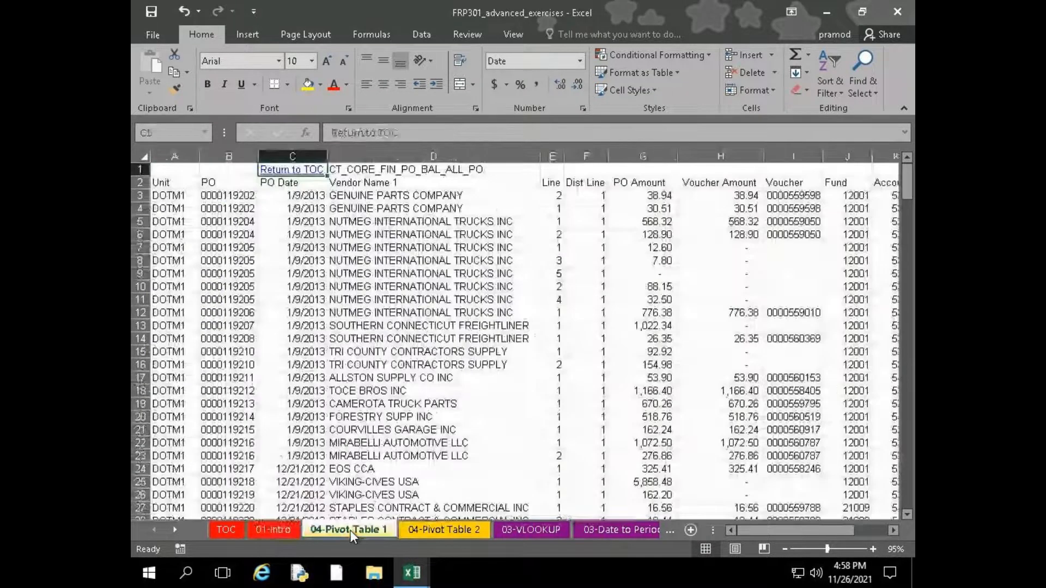
{"action": "left_click", "coordinate": [426, 531]}
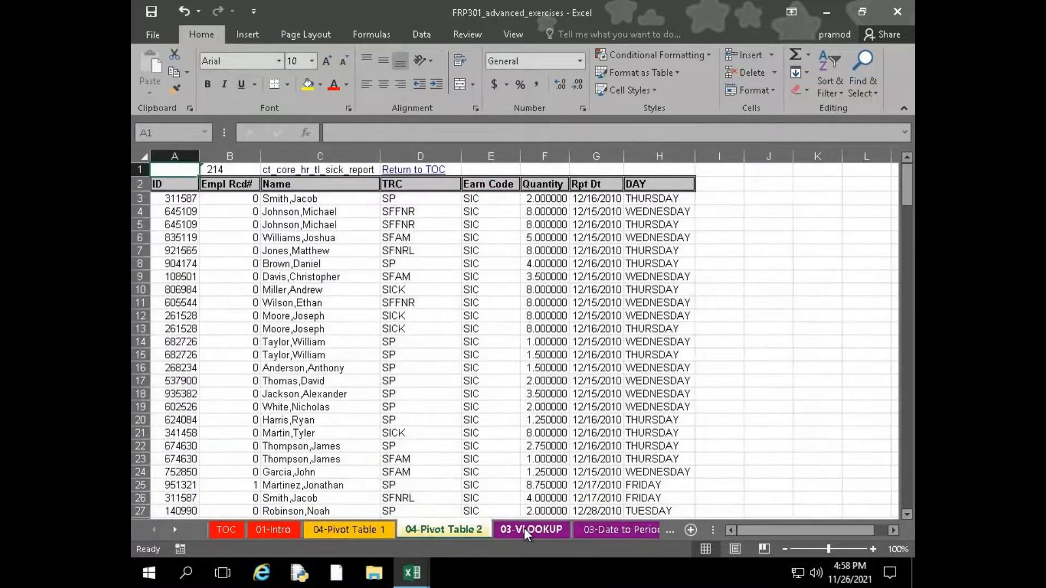
{"action": "left_click", "coordinate": [524, 528]}
{"action": "left_click", "coordinate": [611, 531]}
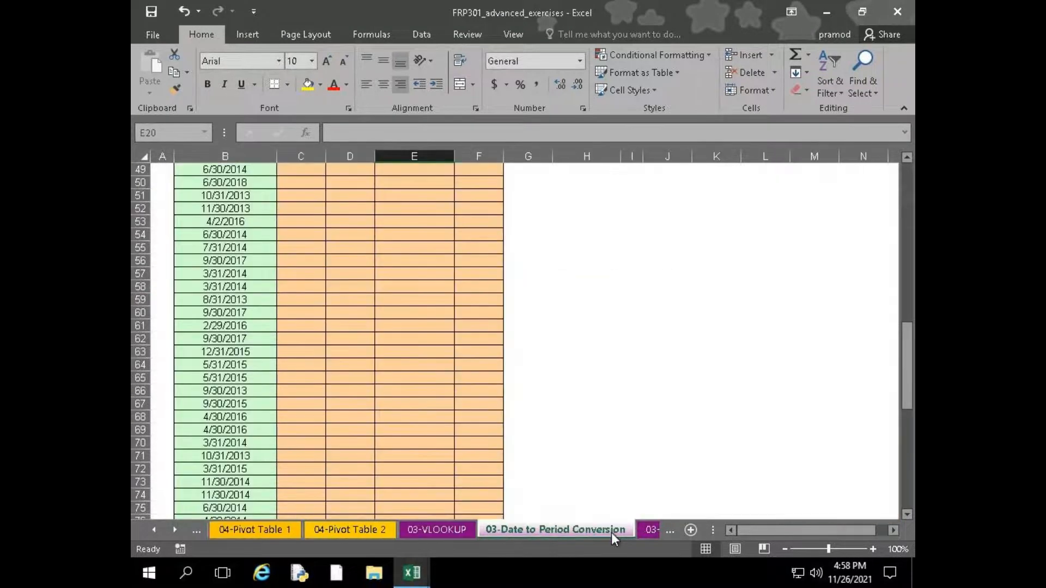
{"action": "left_click", "coordinate": [657, 531]}
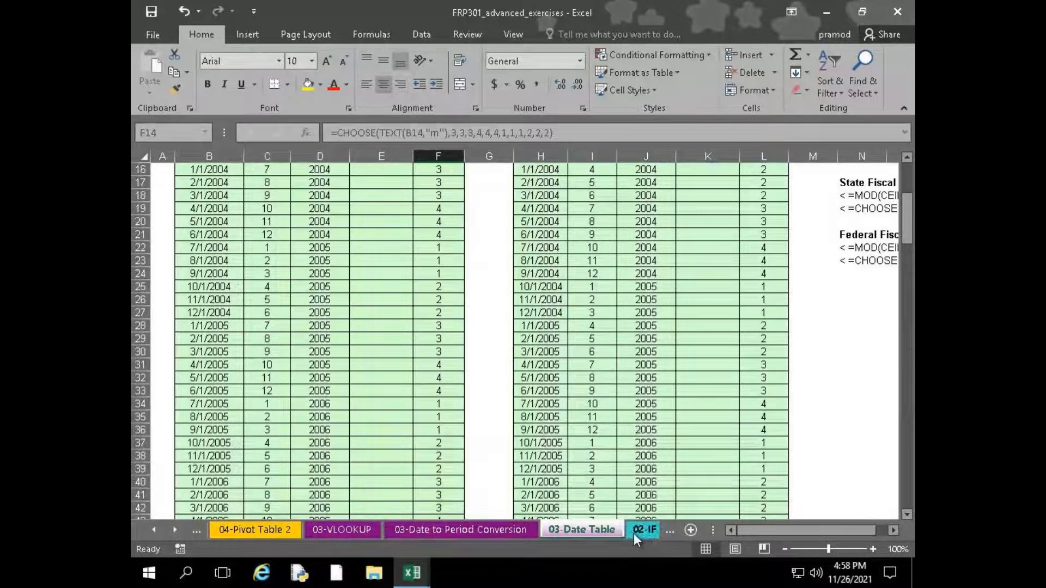
{"action": "left_click", "coordinate": [633, 534]}
{"action": "left_click", "coordinate": [625, 526]}
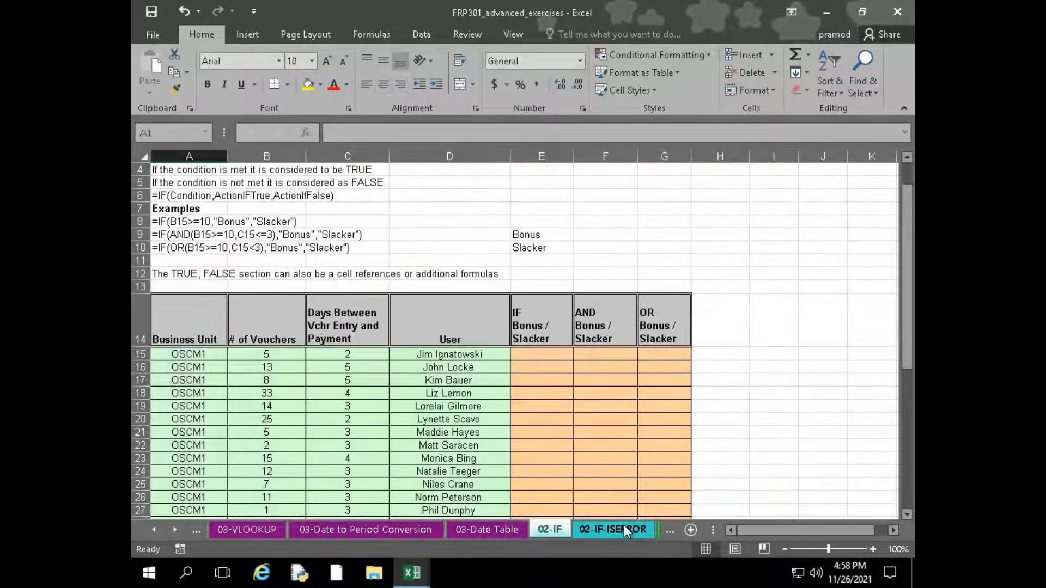
{"action": "left_click", "coordinate": [623, 525]}
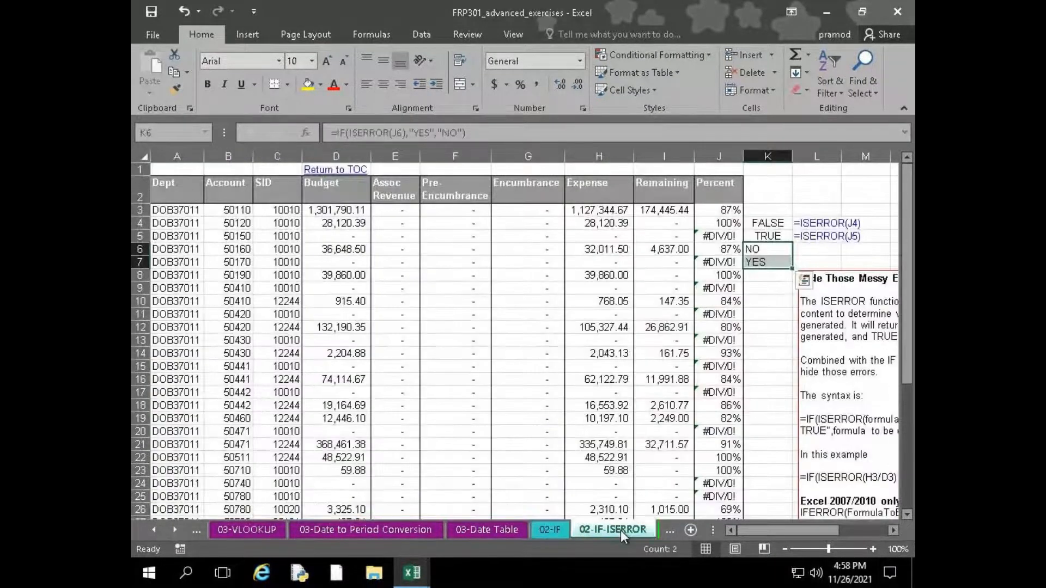
{"action": "scroll", "coordinate": [628, 483], "scroll_direction": "down", "scroll_amount": 2}
{"action": "scroll", "coordinate": [629, 482], "scroll_direction": "up", "scroll_amount": 2}
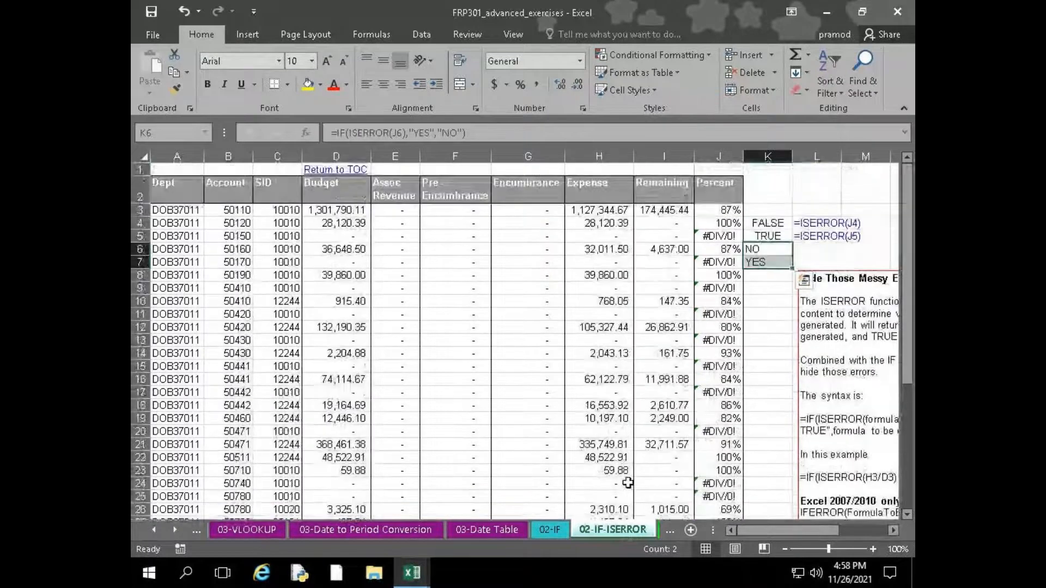
Collapse the ribbon and review the full budget table on the 02-IF-ISERROR sheet
{"action": "double_click", "coordinate": [202, 34]}
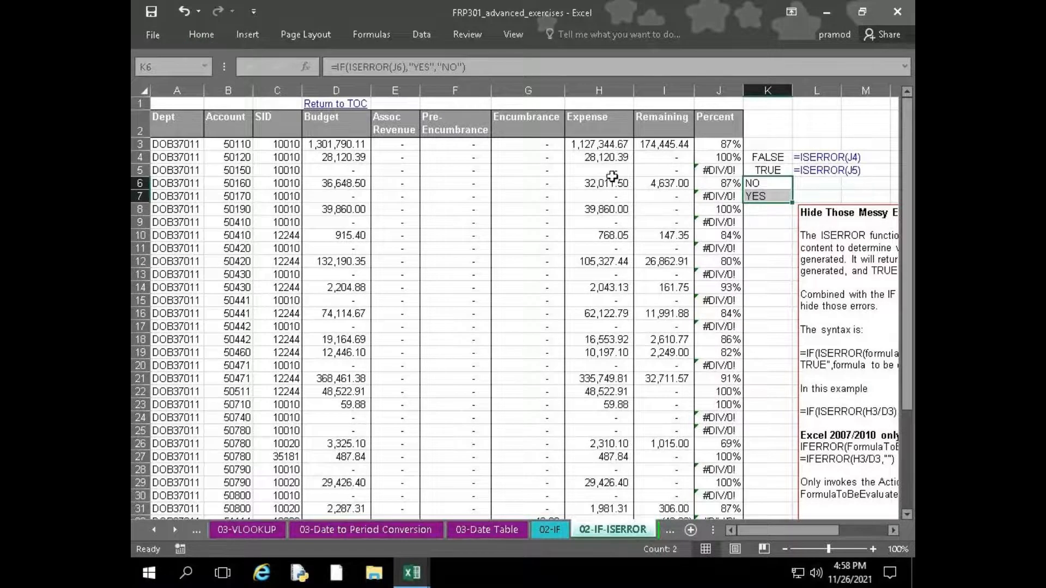
{"action": "scroll", "coordinate": [611, 354], "scroll_direction": "down", "scroll_amount": 5}
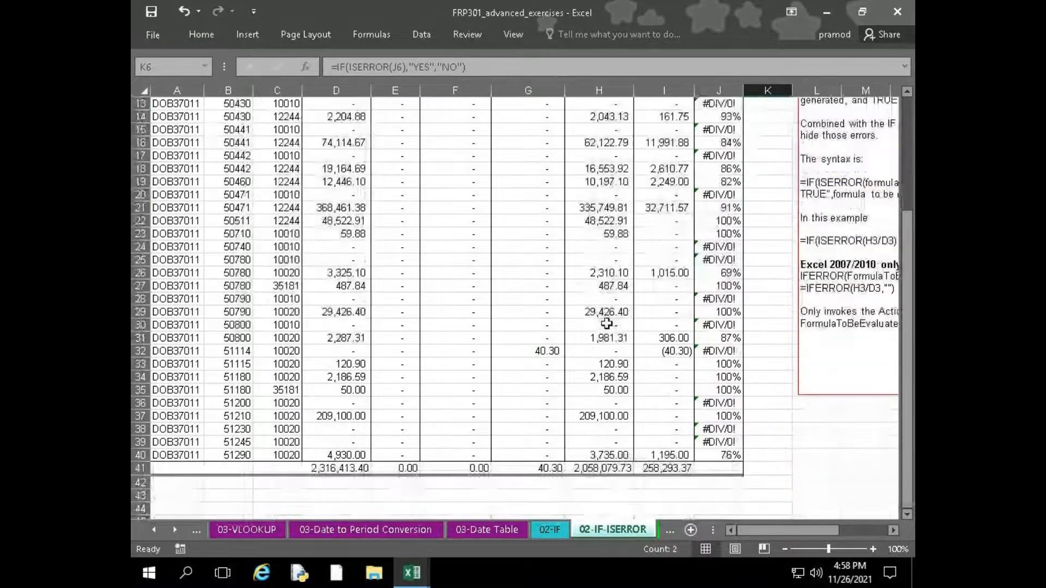
{"action": "scroll", "coordinate": [612, 420], "scroll_direction": "up", "scroll_amount": 5}
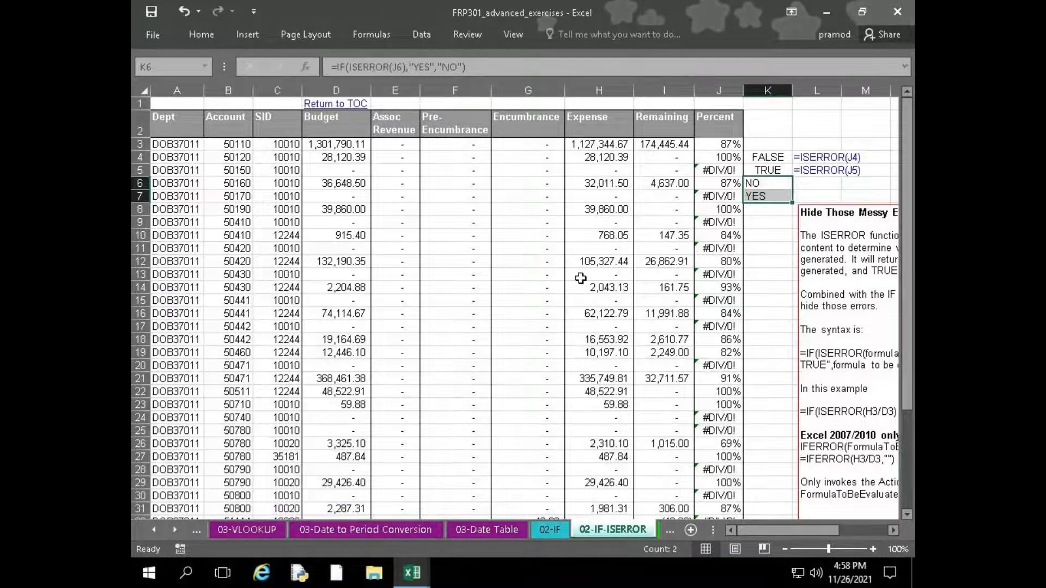
Select the Expense amounts from H3 through H40, return to H3, and check the column down to its total row
{"action": "left_click_drag", "start_coordinate": [588, 142], "coordinate": [602, 493]}
{"action": "scroll", "coordinate": [615, 402], "scroll_direction": "up", "scroll_amount": 1}
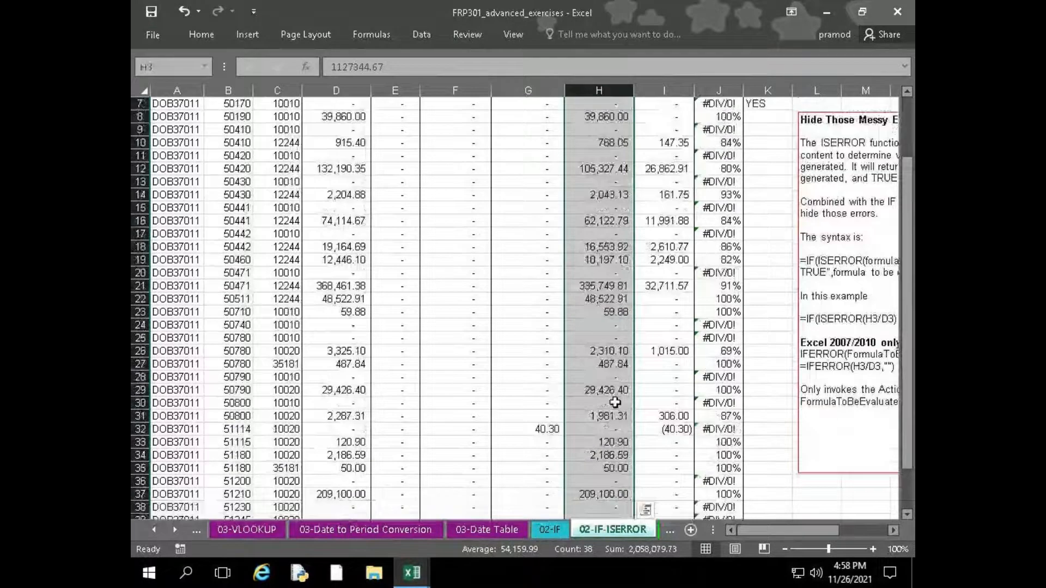
{"action": "scroll", "coordinate": [615, 402], "scroll_direction": "up", "scroll_amount": 2}
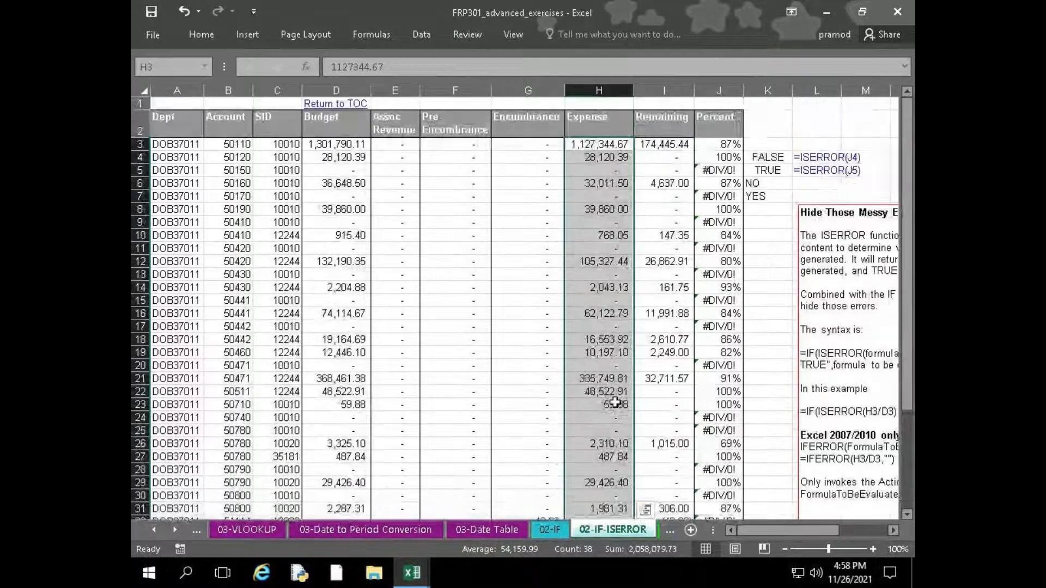
{"action": "left_click", "coordinate": [587, 142]}
{"action": "scroll", "coordinate": [615, 382], "scroll_direction": "down", "scroll_amount": 6}
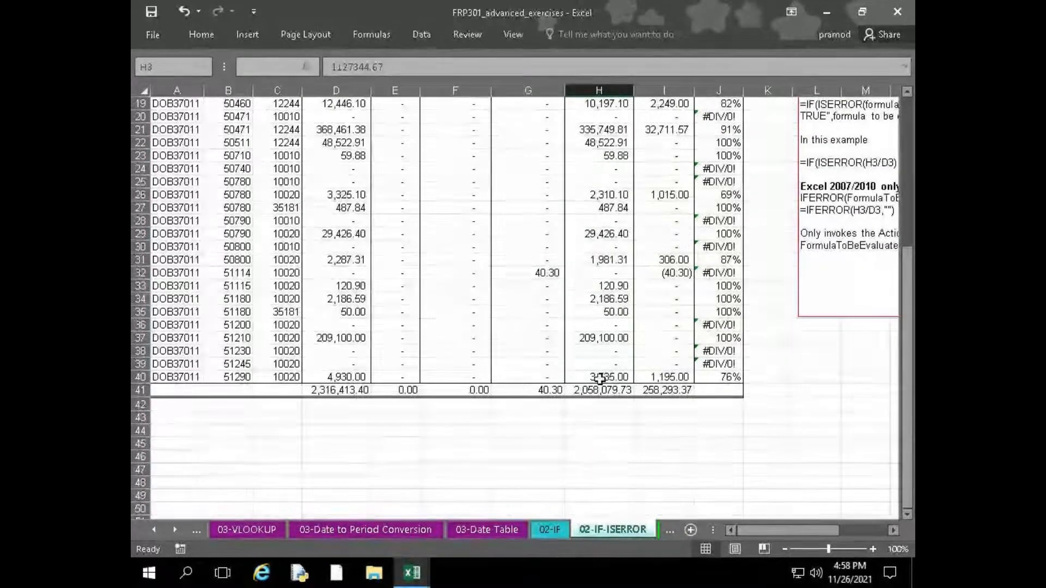
{"action": "scroll", "coordinate": [600, 378], "scroll_direction": "up", "scroll_amount": 6}
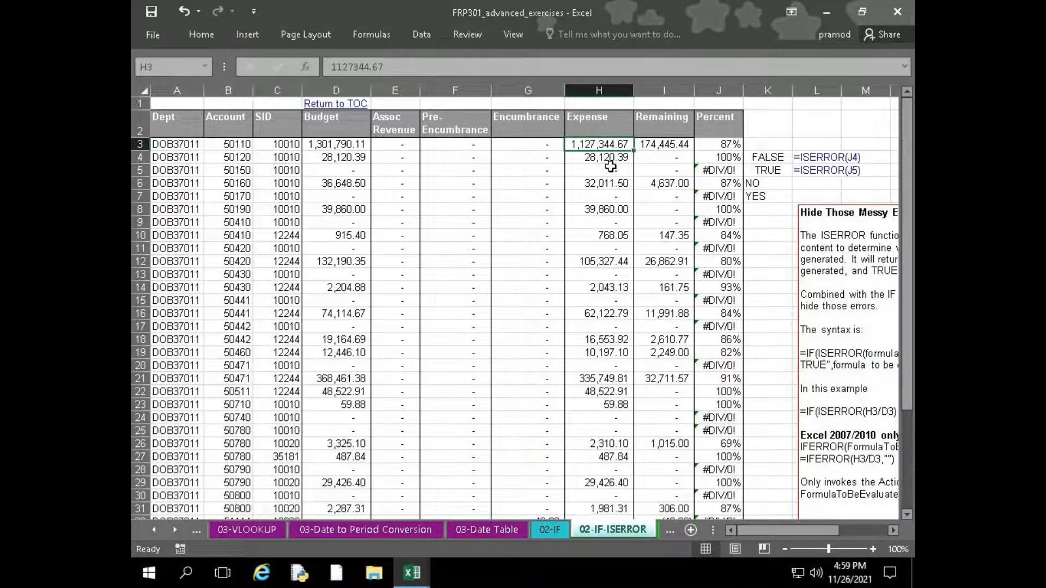
Move from H3 to the Percent formula in J3, jump to the ends of the Dept column, and finish in A1
{"action": "key", "text": "Right"}
{"action": "key", "text": "Right"}
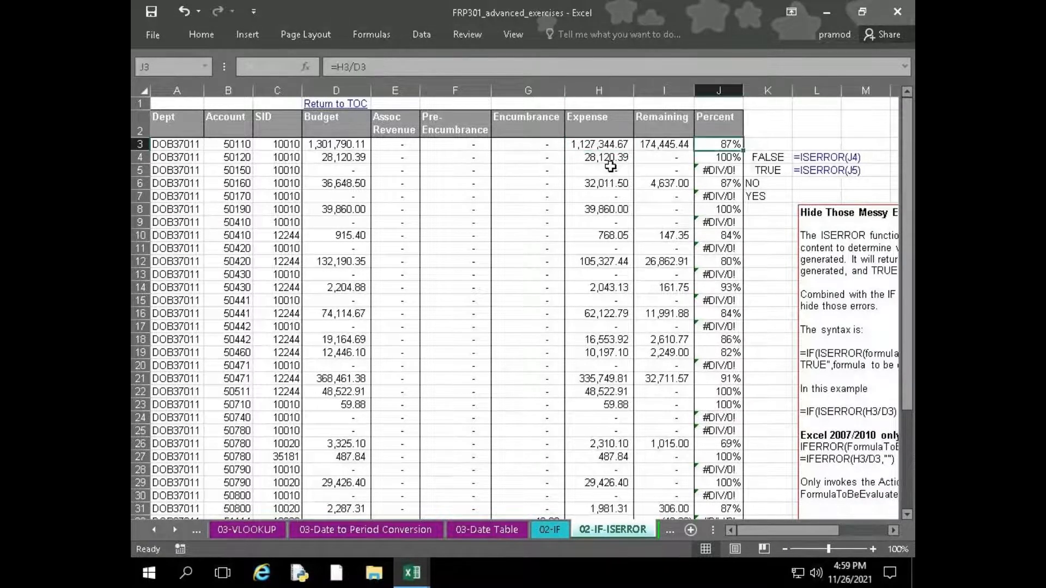
{"action": "key", "text": "Home"}
{"action": "key", "text": "ctrl+Down"}
{"action": "key", "text": "ctrl+Up"}
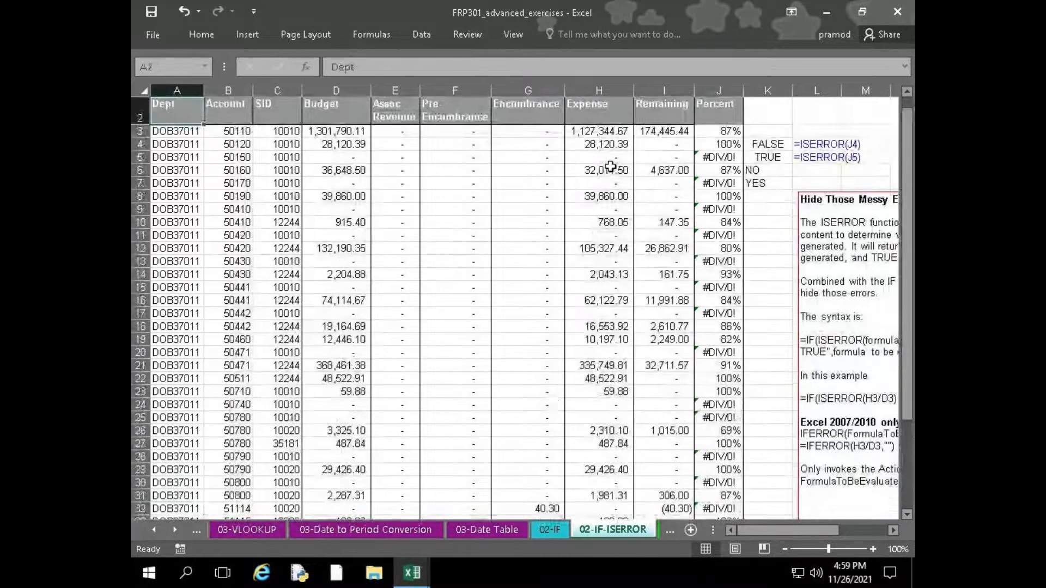
{"action": "key", "text": "ctrl+Up"}
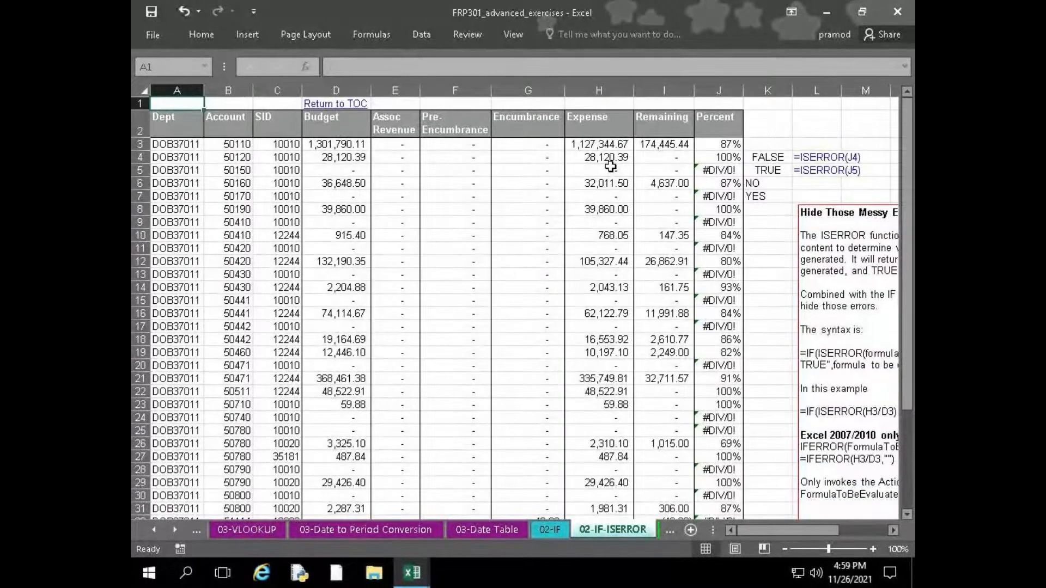
Jump repeatedly between the first and last filled cells of the Expense column, finishing in H3
{"action": "left_click", "coordinate": [605, 145]}
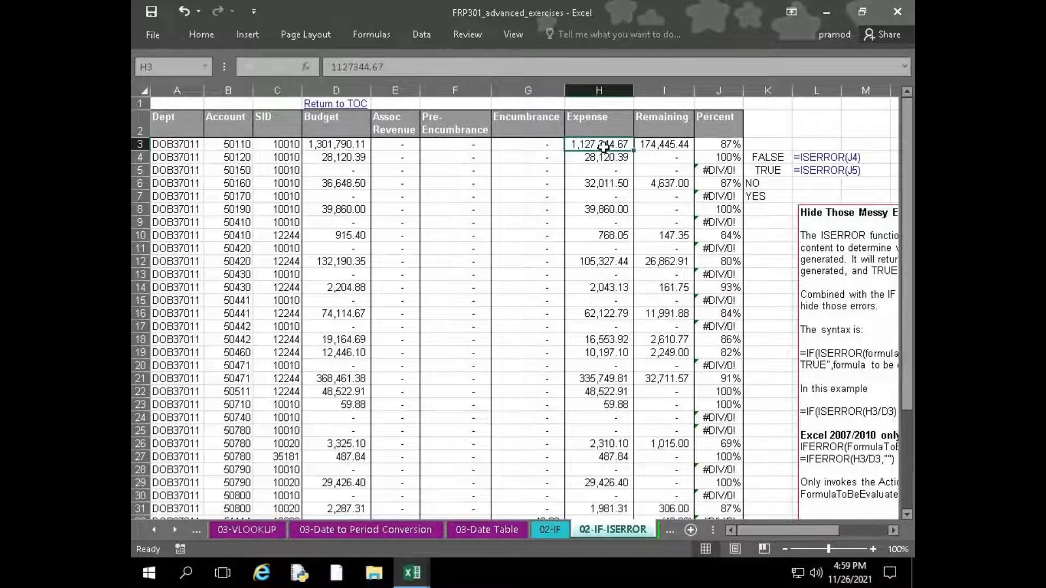
{"action": "key", "text": "ctrl+Down"}
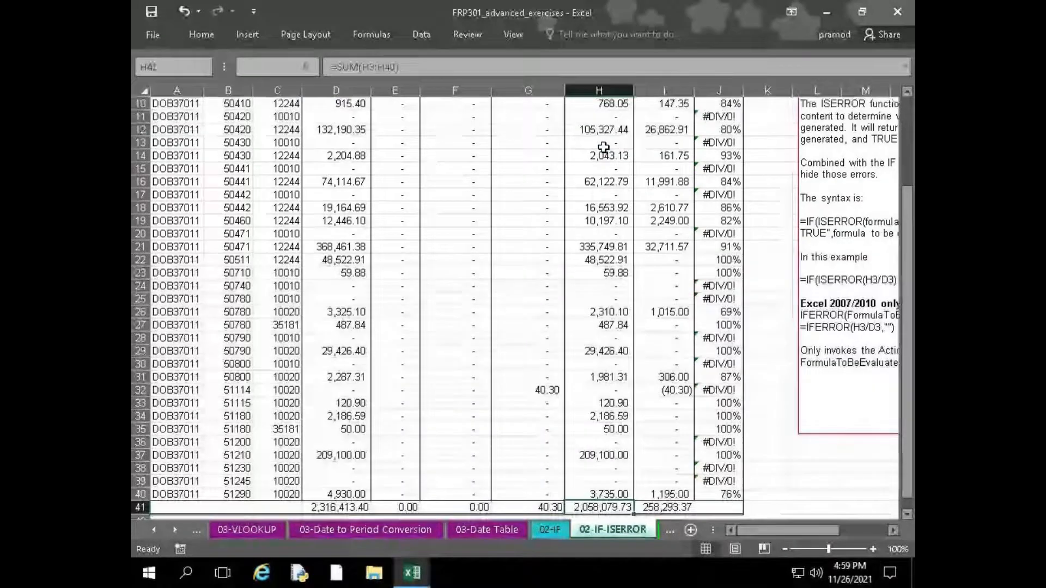
{"action": "key", "text": "ctrl+Up"}
{"action": "key", "text": "ctrl+Down"}
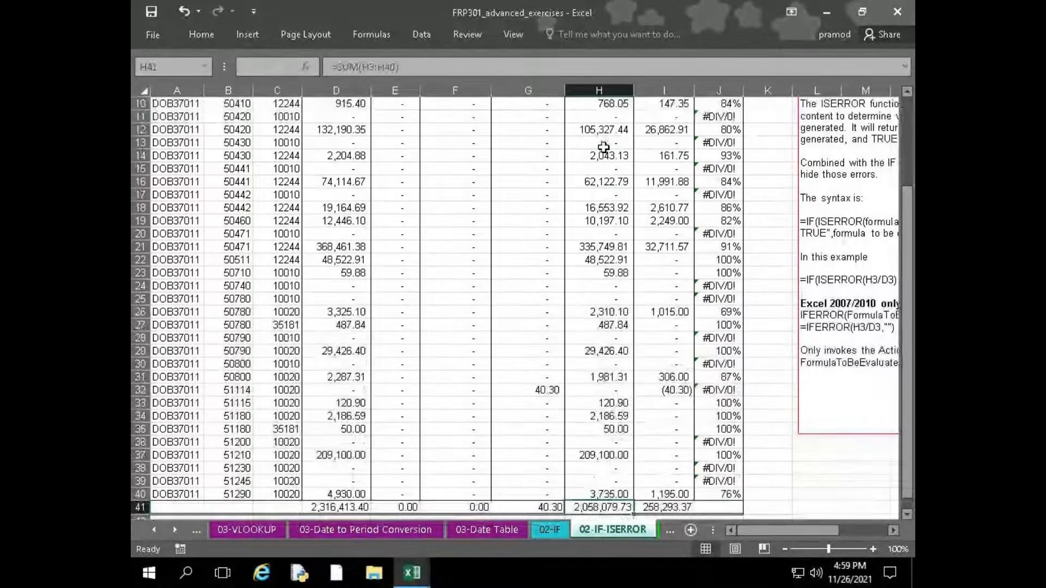
{"action": "key", "text": "ctrl+Up"}
{"action": "key", "text": "ctrl+Down"}
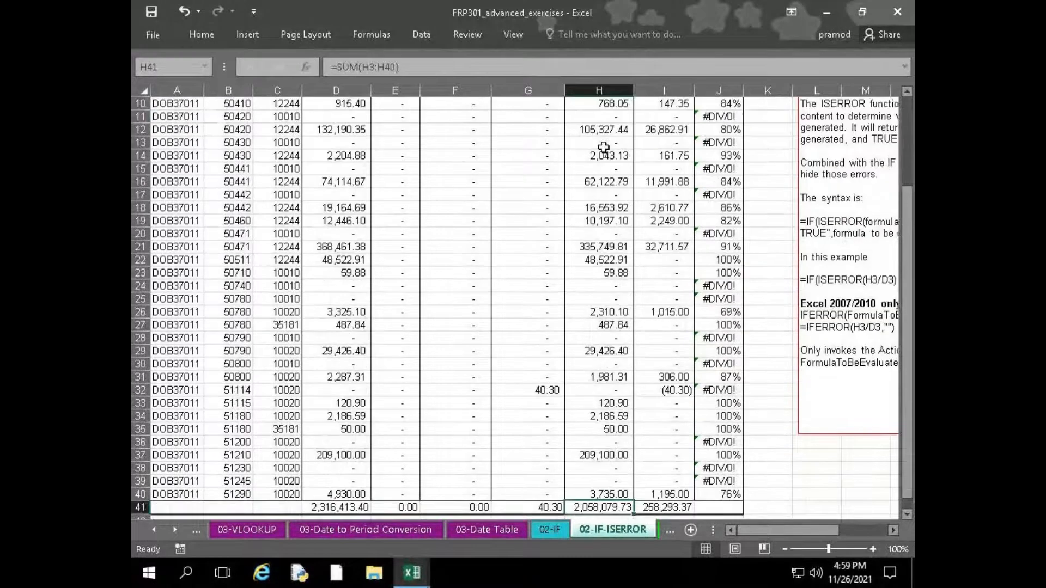
{"action": "key", "text": "ctrl+Up"}
{"action": "key", "text": "ctrl+Down"}
{"action": "key", "text": "ctrl+Up"}
{"action": "key", "text": "Down"}
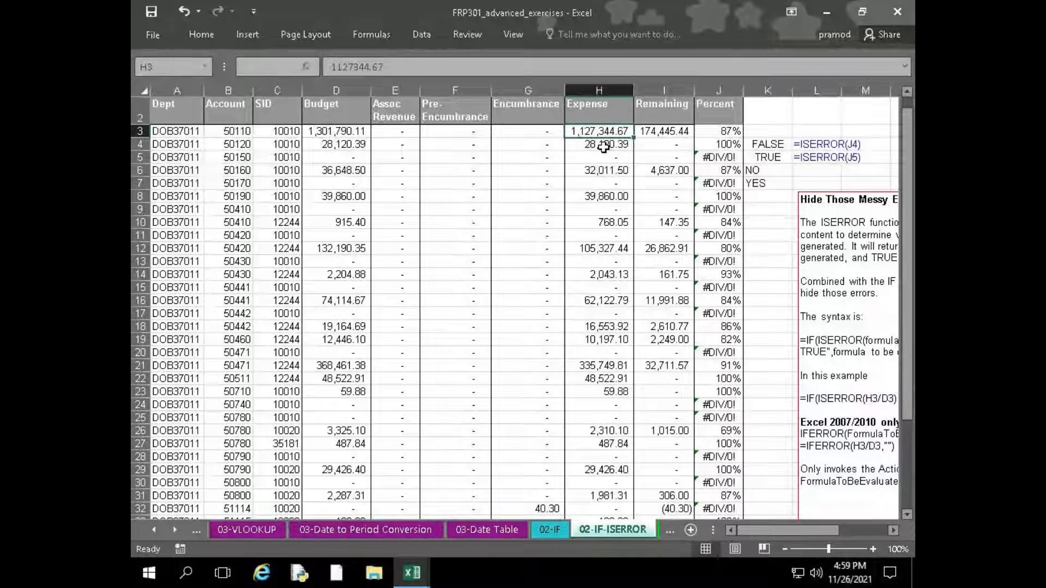
Select the Expense column from H3 through the total in H41
{"action": "key", "text": "ctrl+shift+Down"}
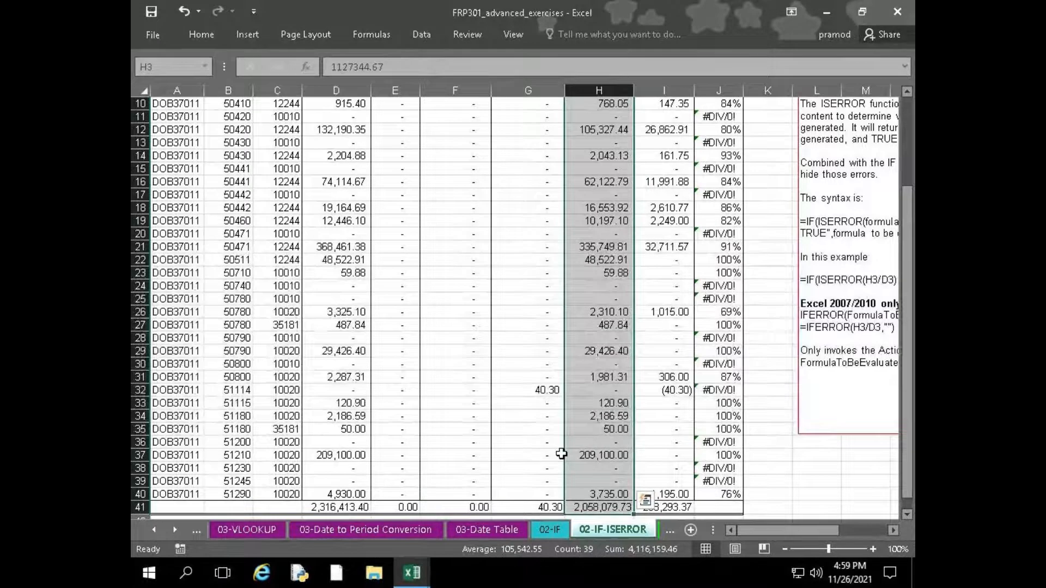
{"action": "key", "text": "ctrl+shift+Up"}
{"action": "key", "text": "ctrl+shift+Down"}
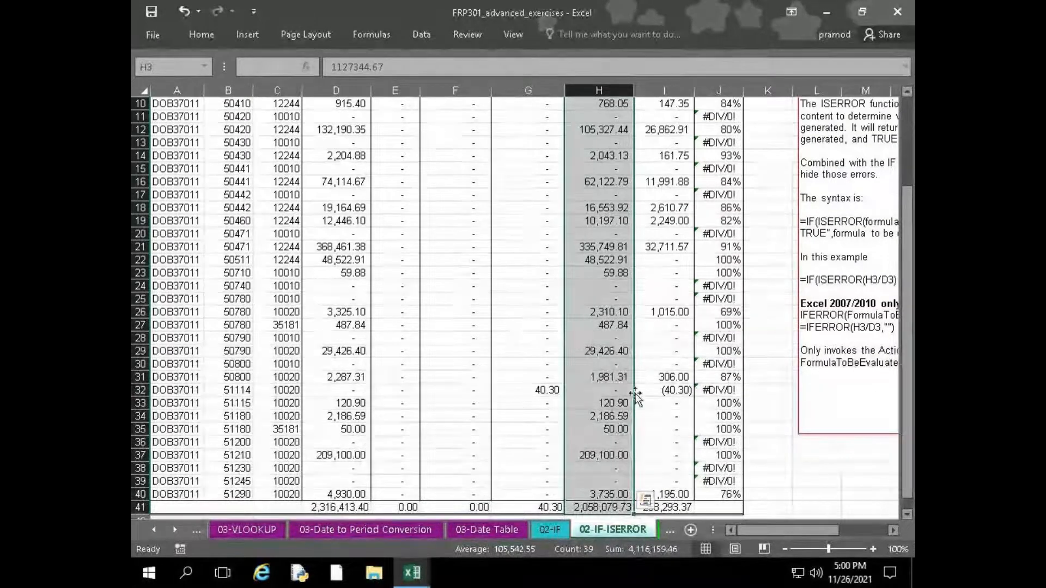
{"action": "scroll", "coordinate": [637, 381], "scroll_direction": "up", "scroll_amount": 1}
{"action": "scroll", "coordinate": [636, 381], "scroll_direction": "up", "scroll_amount": 2}
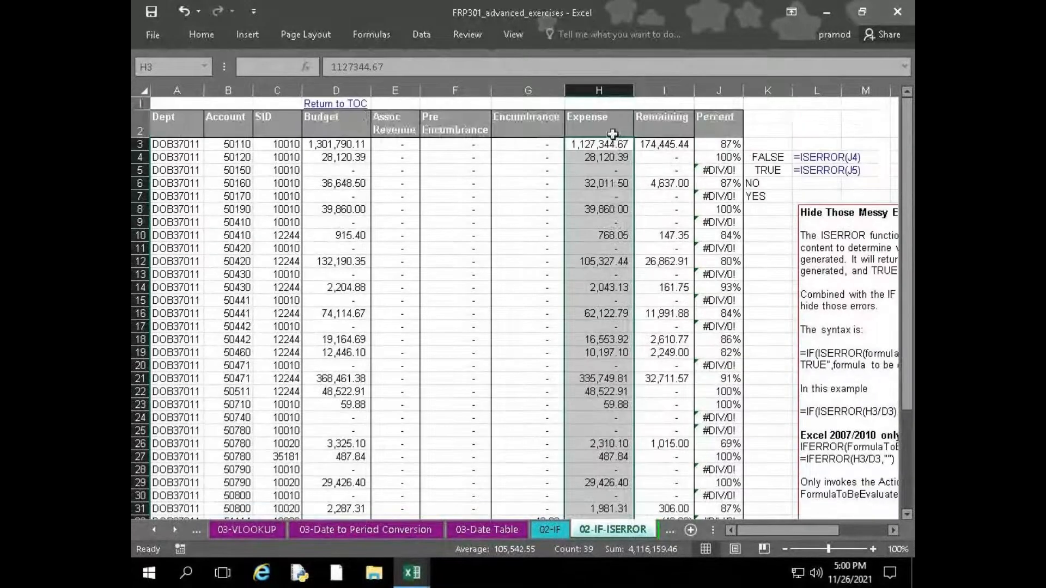
Keep the ribbon permanently expanded and set the sheet zoom to 90%
{"action": "left_click", "coordinate": [209, 33]}
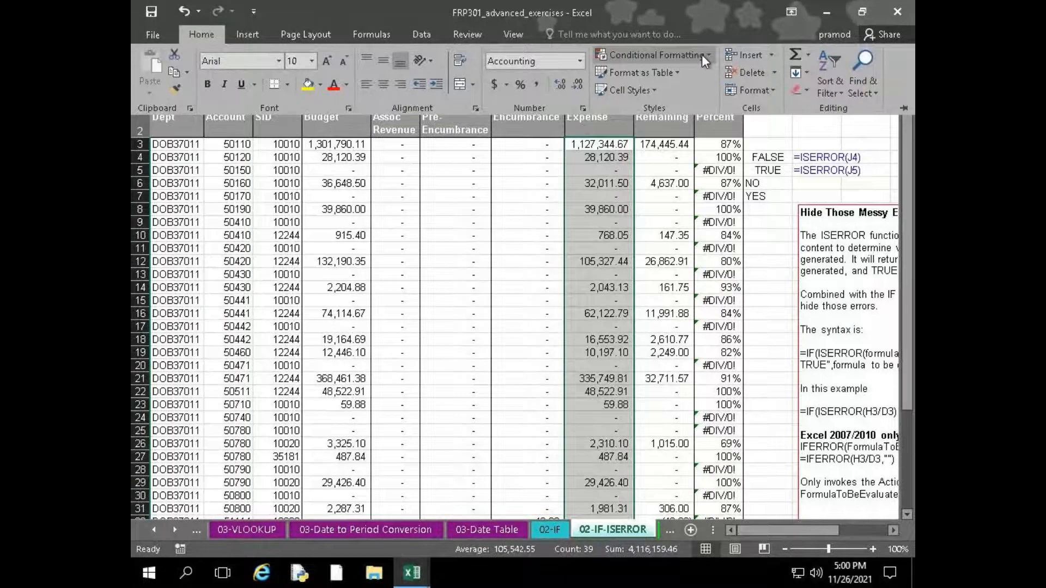
{"action": "left_click", "coordinate": [198, 34]}
{"action": "double_click", "coordinate": [197, 32]}
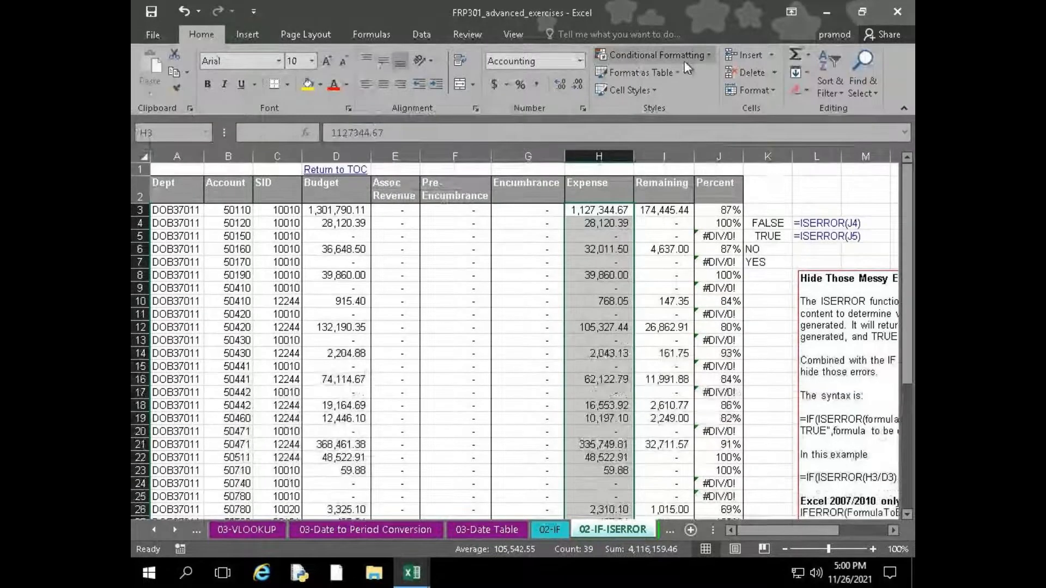
{"action": "left_click", "coordinate": [784, 549]}
{"action": "left_click", "coordinate": [784, 549]}
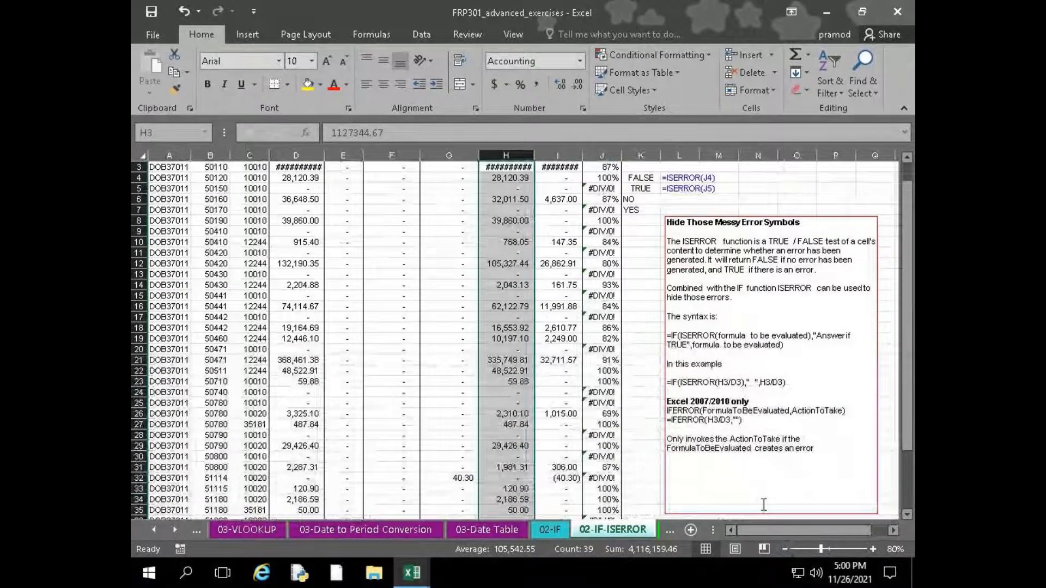
{"action": "left_click", "coordinate": [873, 548]}
Apply a Greater Than highlight rule to the selected Expense cells, using 50000 and Light Red Fill with Dark Red Text
{"action": "left_click", "coordinate": [663, 56]}
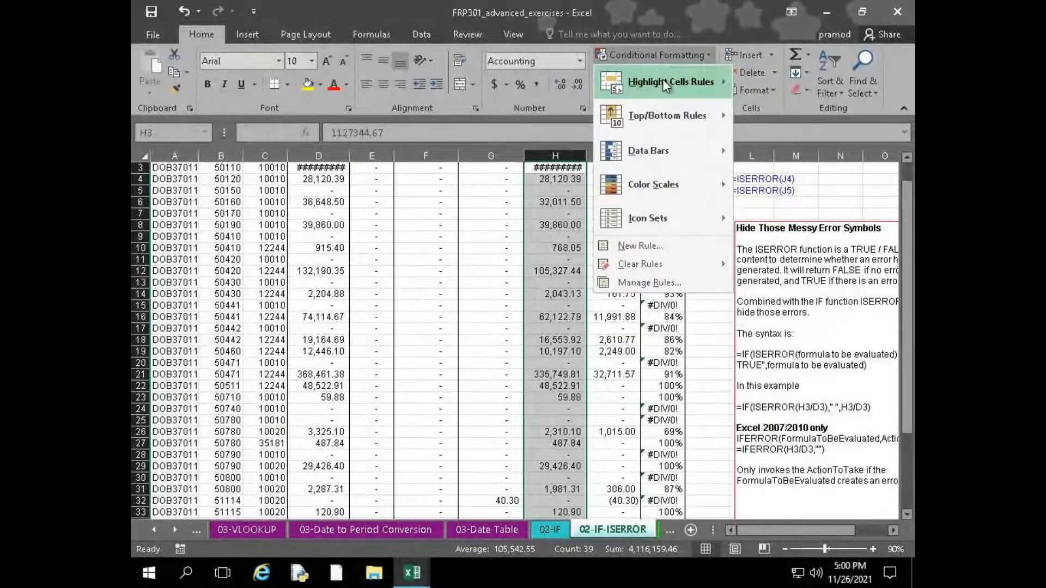
{"action": "mouse_move", "coordinate": [663, 80]}
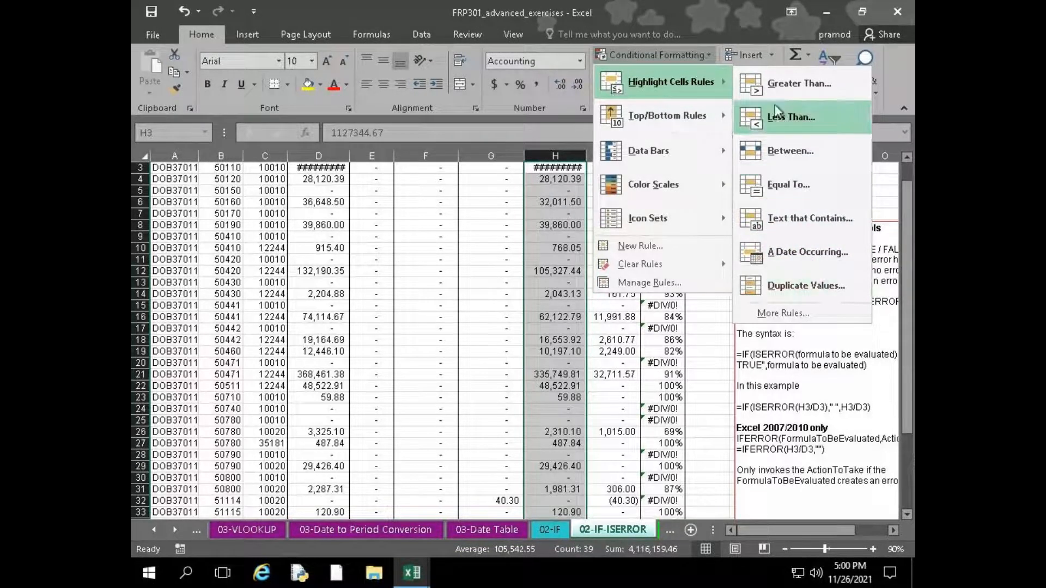
{"action": "left_click", "coordinate": [784, 84]}
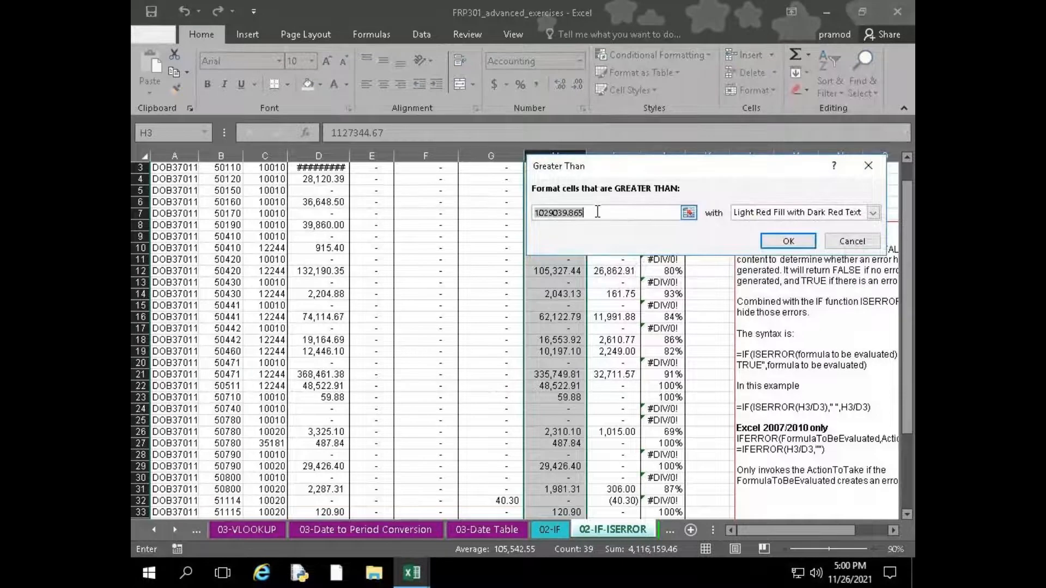
{"action": "key", "text": "BackSpace"}
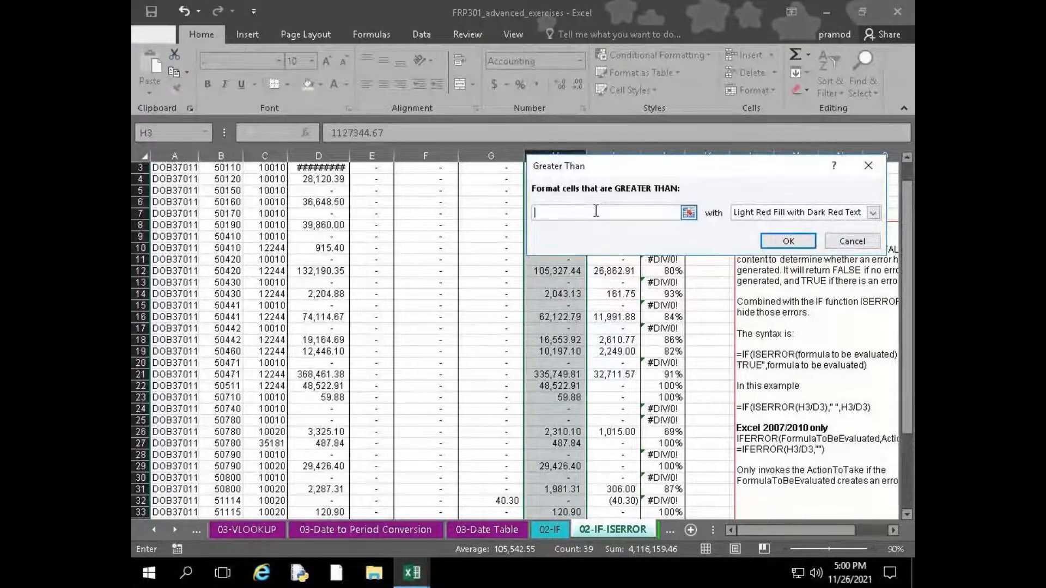
{"action": "type", "text": "50000"}
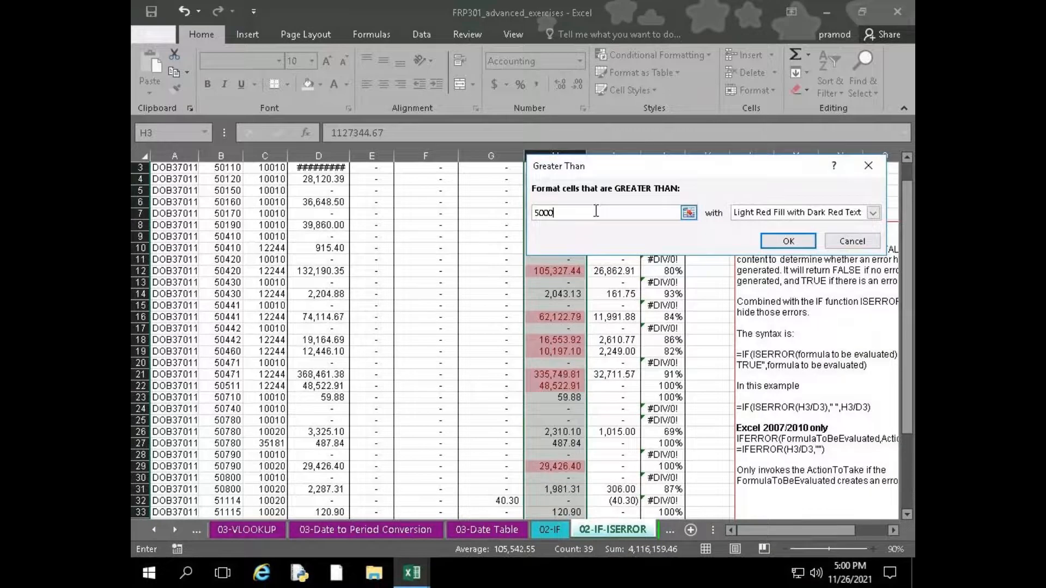
{"action": "left_click_drag", "start_coordinate": [614, 175], "coordinate": [325, 186]}
{"action": "left_click", "coordinate": [475, 224]}
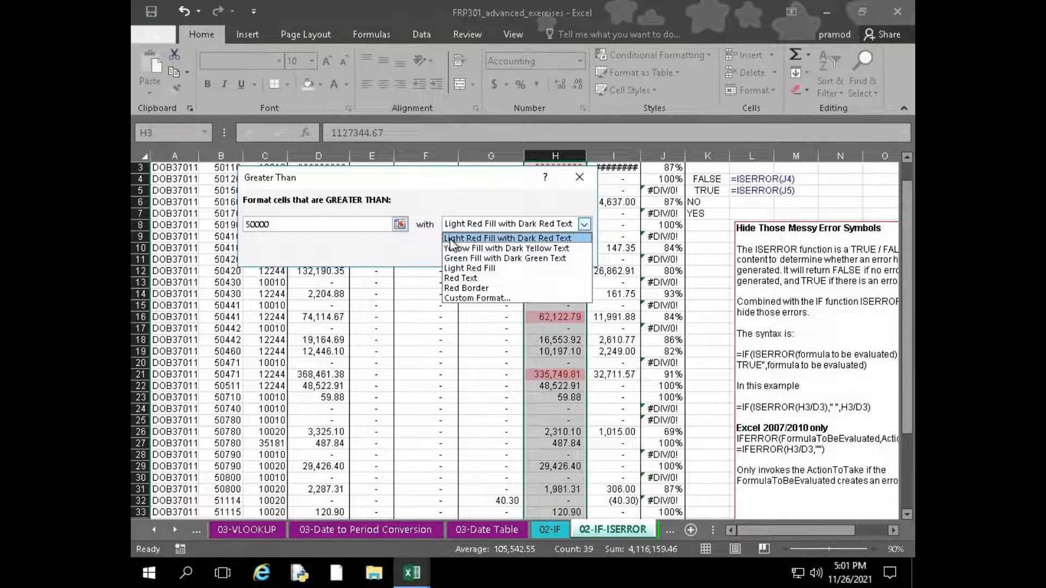
{"action": "left_click", "coordinate": [474, 240]}
{"action": "left_click_drag", "start_coordinate": [486, 179], "coordinate": [340, 232]}
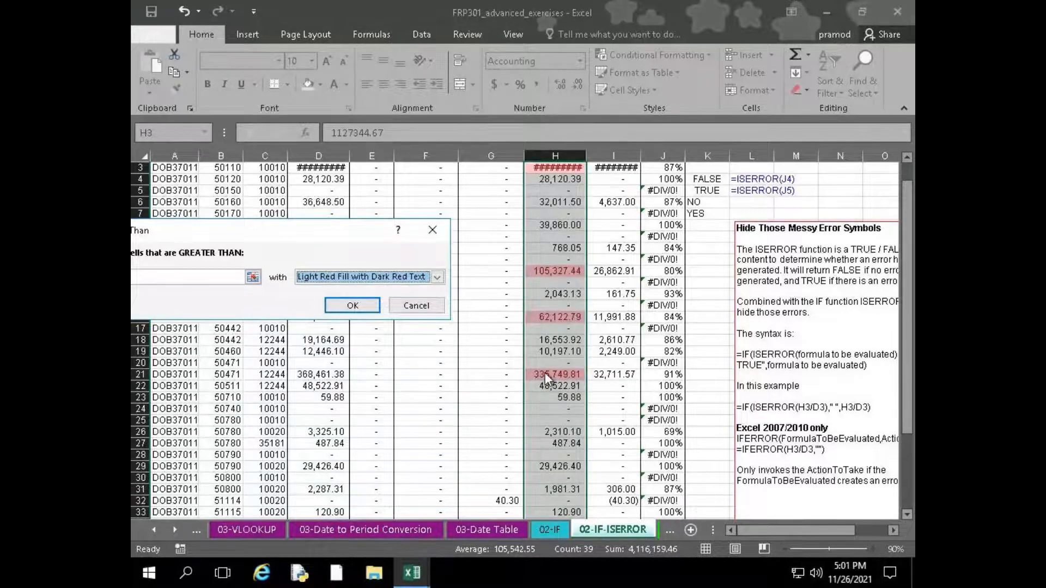
{"action": "left_click_drag", "start_coordinate": [350, 227], "coordinate": [733, 161]}
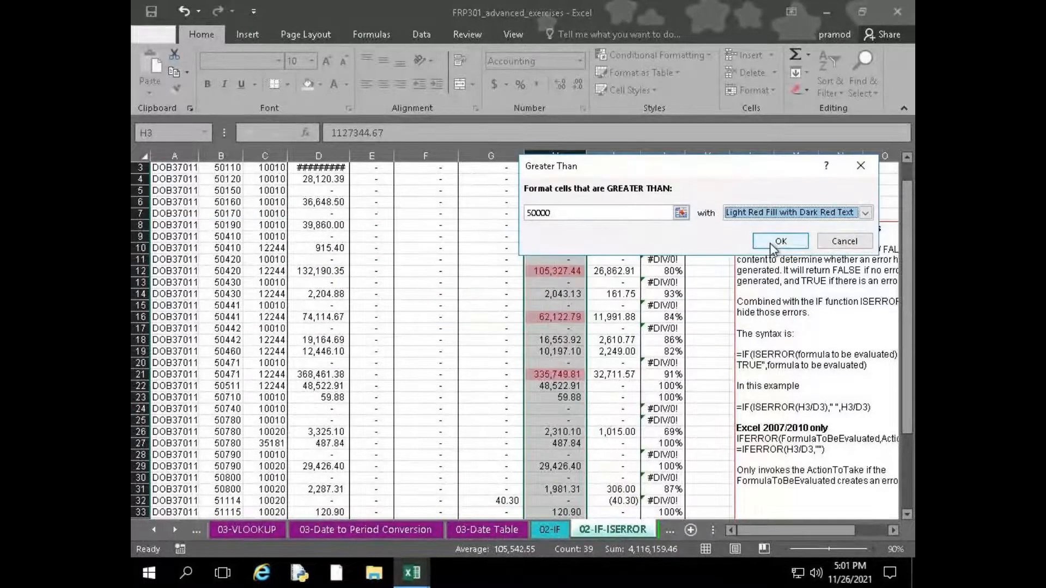
{"action": "left_click", "coordinate": [770, 243]}
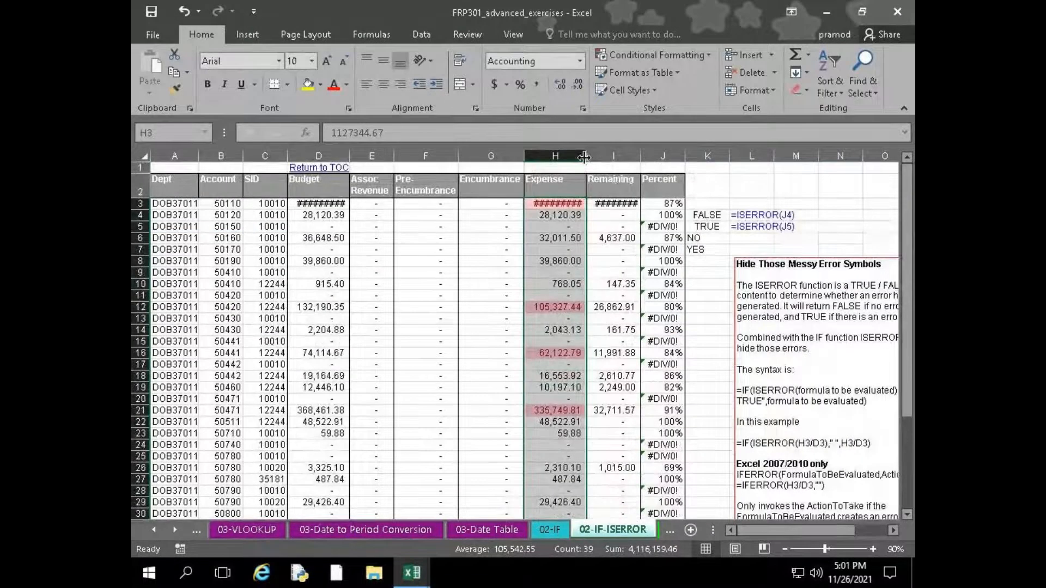
AutoFit the Expense and Remaining columns and check the highlighted amounts down to the total row
{"action": "double_click", "coordinate": [584, 158]}
{"action": "double_click", "coordinate": [647, 156]}
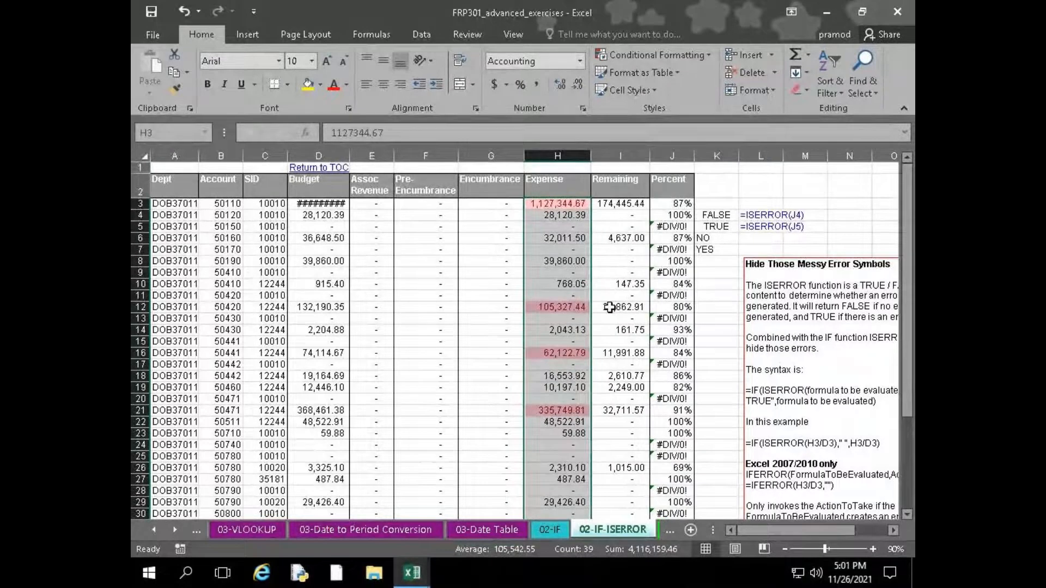
{"action": "scroll", "coordinate": [556, 376], "scroll_direction": "down", "scroll_amount": 6}
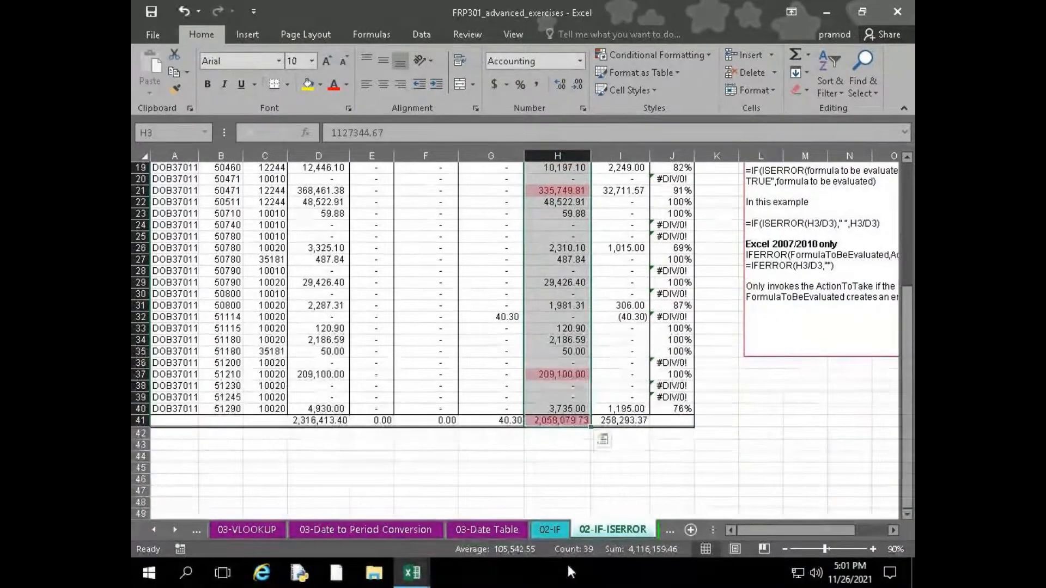
{"action": "scroll", "coordinate": [603, 542], "scroll_direction": "up", "scroll_amount": 3}
{"action": "scroll", "coordinate": [604, 545], "scroll_direction": "up", "scroll_amount": 3}
Narrow the Expense column until its larger amounts no longer fit, inspect H3, and widen the column to fit the amounts again
{"action": "left_click_drag", "start_coordinate": [591, 157], "coordinate": [571, 159]}
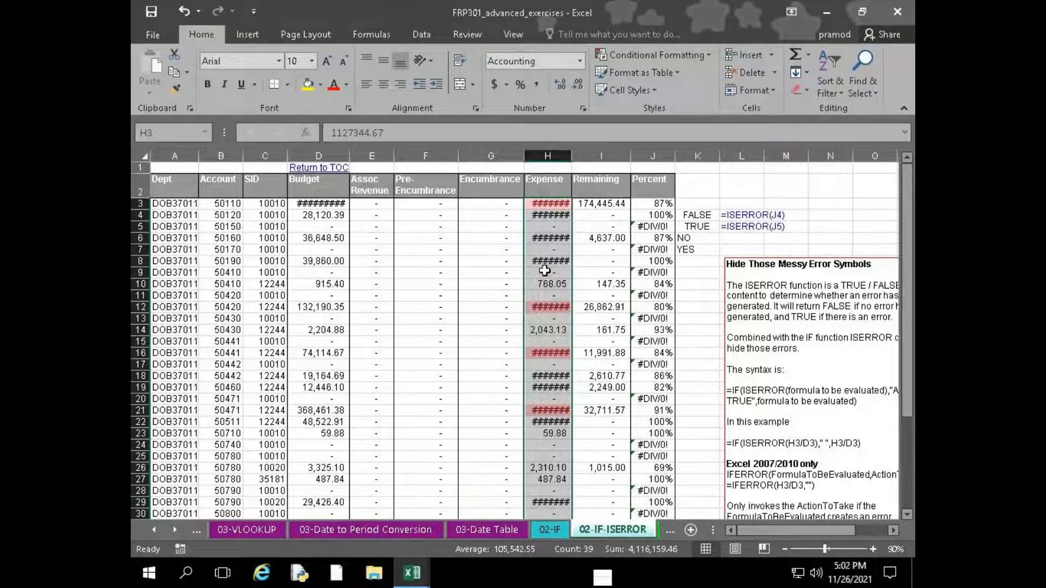
{"action": "left_click", "coordinate": [547, 205]}
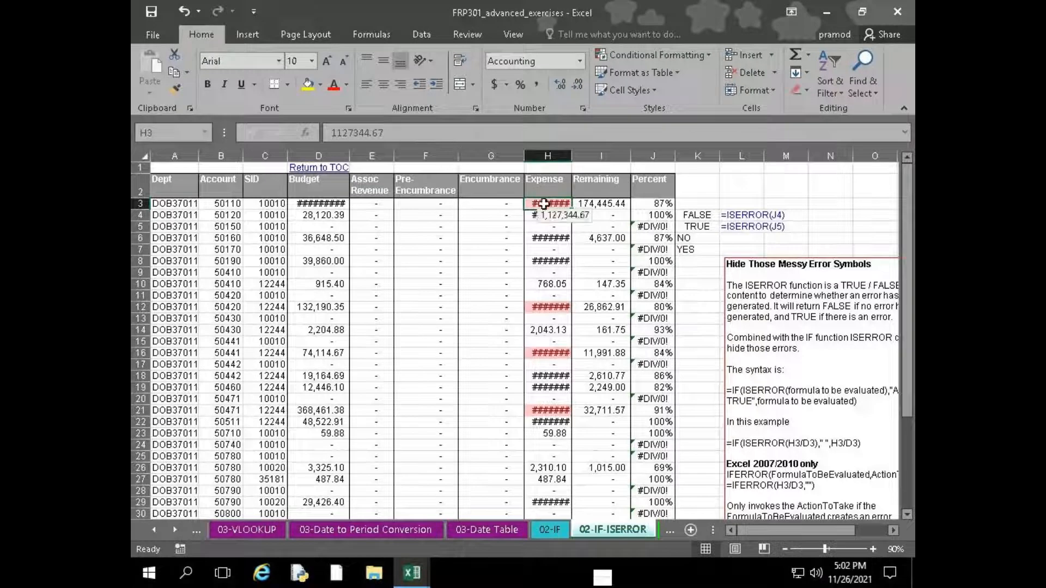
{"action": "left_click_drag", "start_coordinate": [570, 155], "coordinate": [590, 155]}
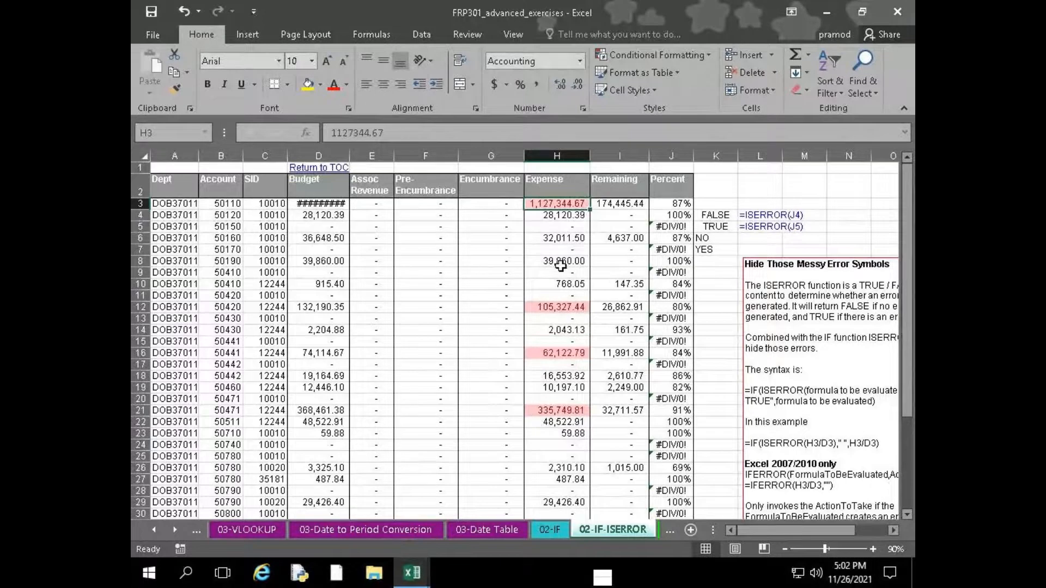
Review the highlighted Expense amounts through the total row and reselect the column from H3 through H41
{"action": "scroll", "coordinate": [544, 428], "scroll_direction": "down", "scroll_amount": 2}
{"action": "scroll", "coordinate": [544, 429], "scroll_direction": "down", "scroll_amount": 4}
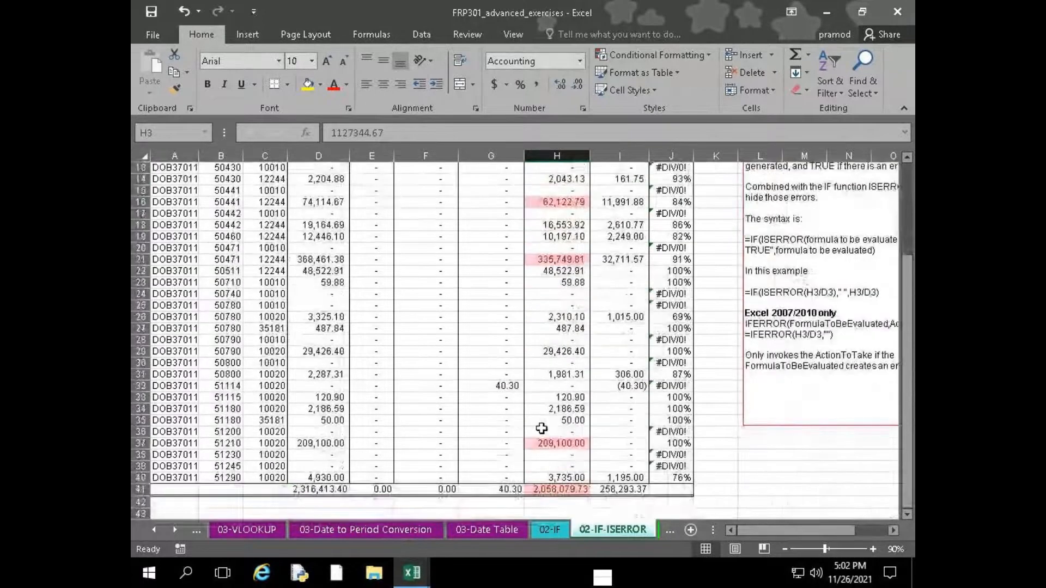
{"action": "scroll", "coordinate": [535, 410], "scroll_direction": "up", "scroll_amount": 1}
{"action": "scroll", "coordinate": [536, 410], "scroll_direction": "up", "scroll_amount": 5}
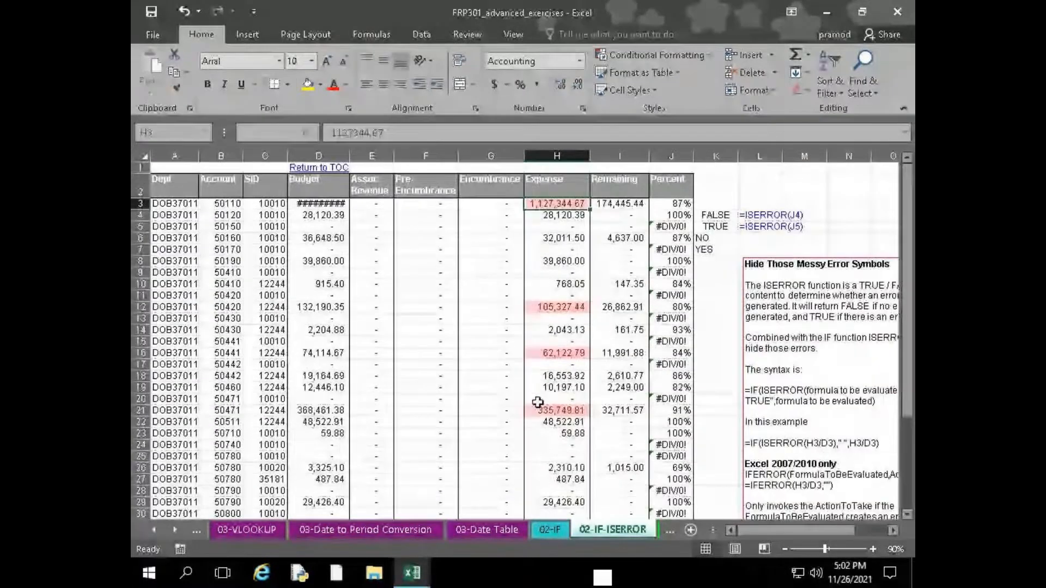
{"action": "left_click_drag", "start_coordinate": [546, 205], "coordinate": [569, 500]}
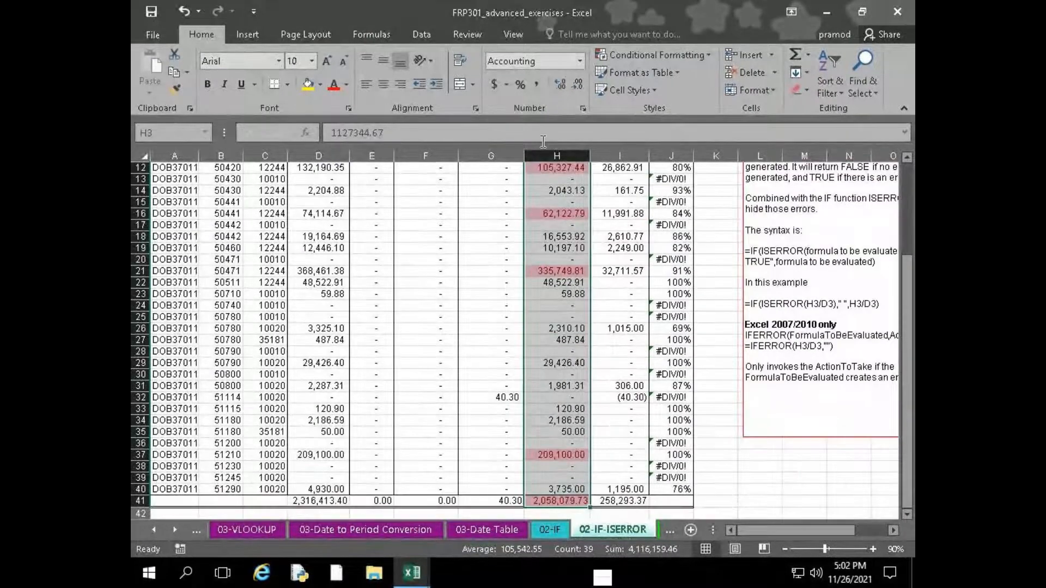
Apply a Less Than highlight rule to the selected Expense cells, using 50000 and Green Fill with Dark Green Text
{"action": "left_click", "coordinate": [629, 54]}
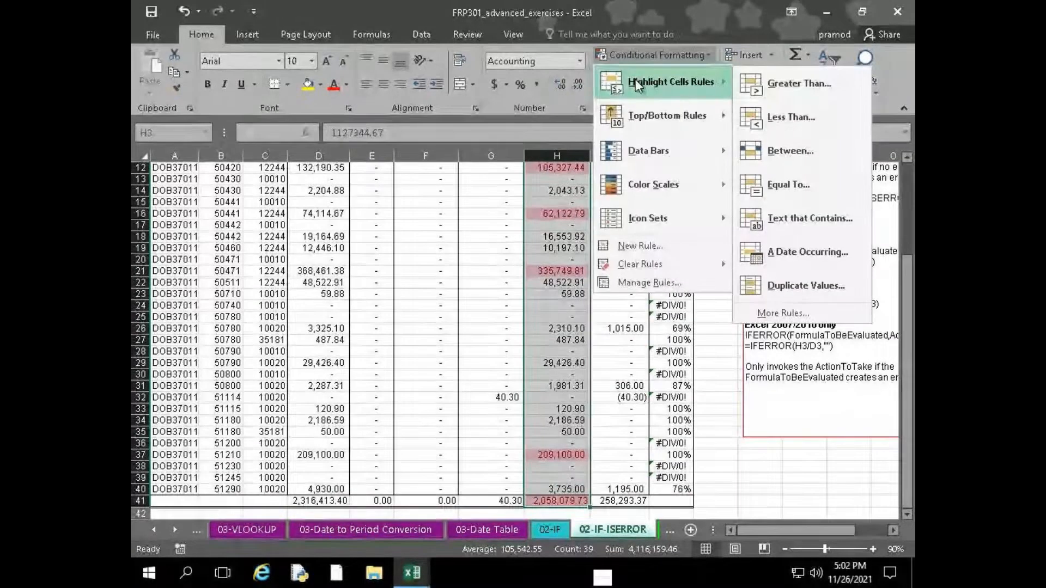
{"action": "left_click", "coordinate": [795, 129]}
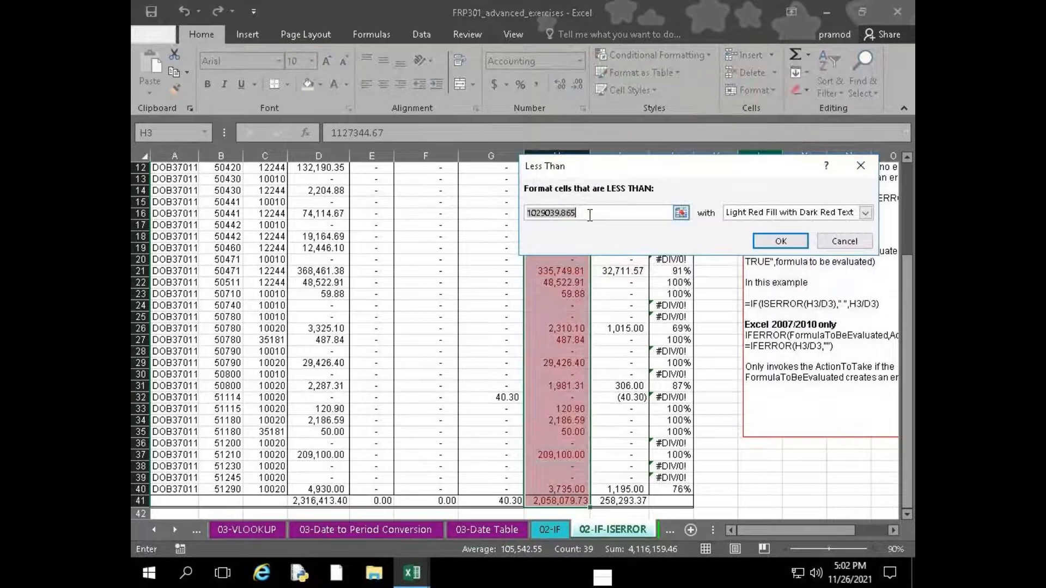
{"action": "type", "text": "5000"}
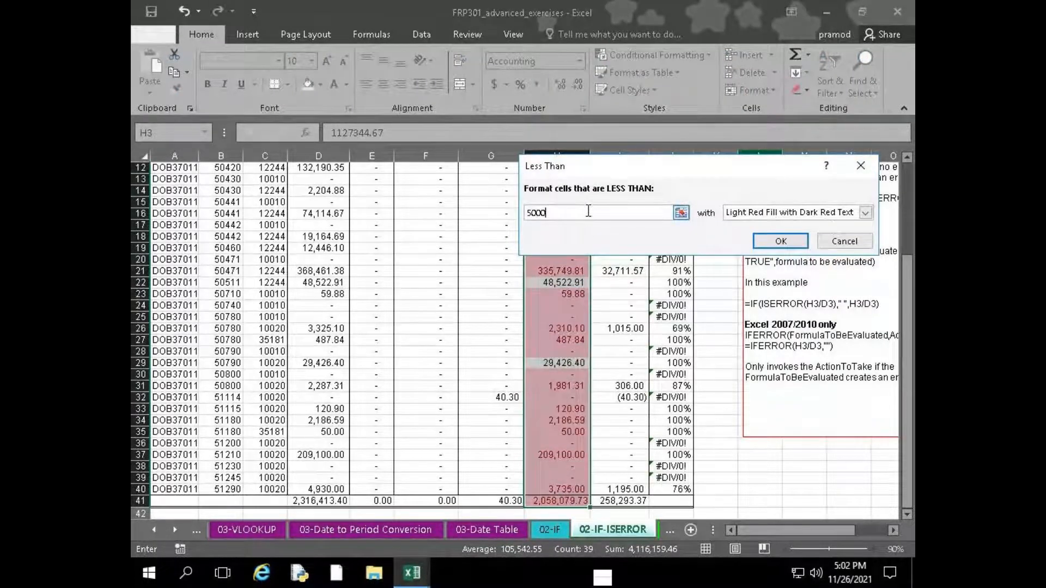
{"action": "type", "text": "0"}
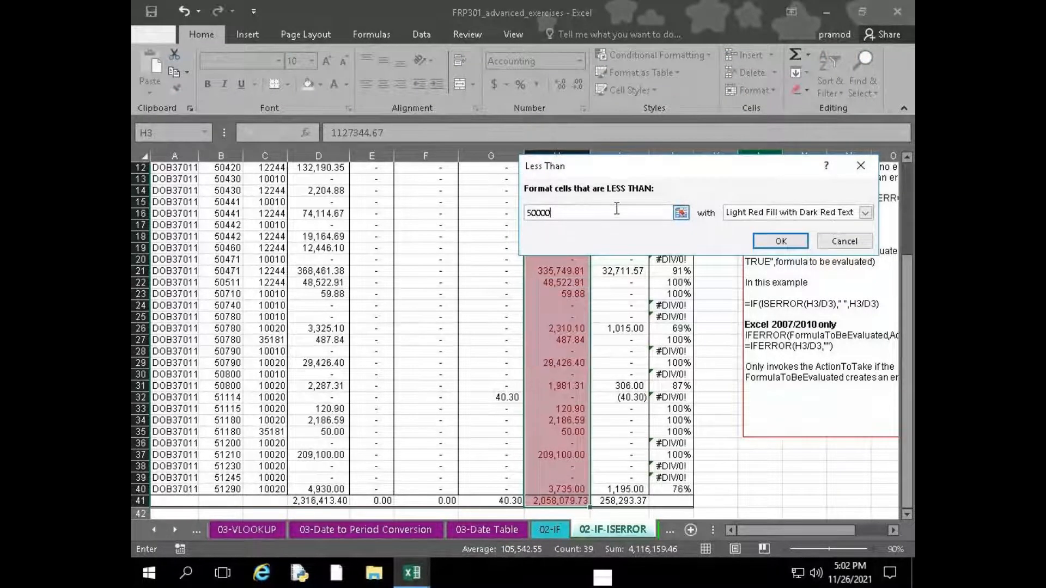
{"action": "left_click", "coordinate": [761, 213]}
{"action": "left_click", "coordinate": [785, 247]}
{"action": "left_click_drag", "start_coordinate": [627, 175], "coordinate": [229, 190]}
{"action": "scroll", "coordinate": [576, 321], "scroll_direction": "up", "scroll_amount": 2}
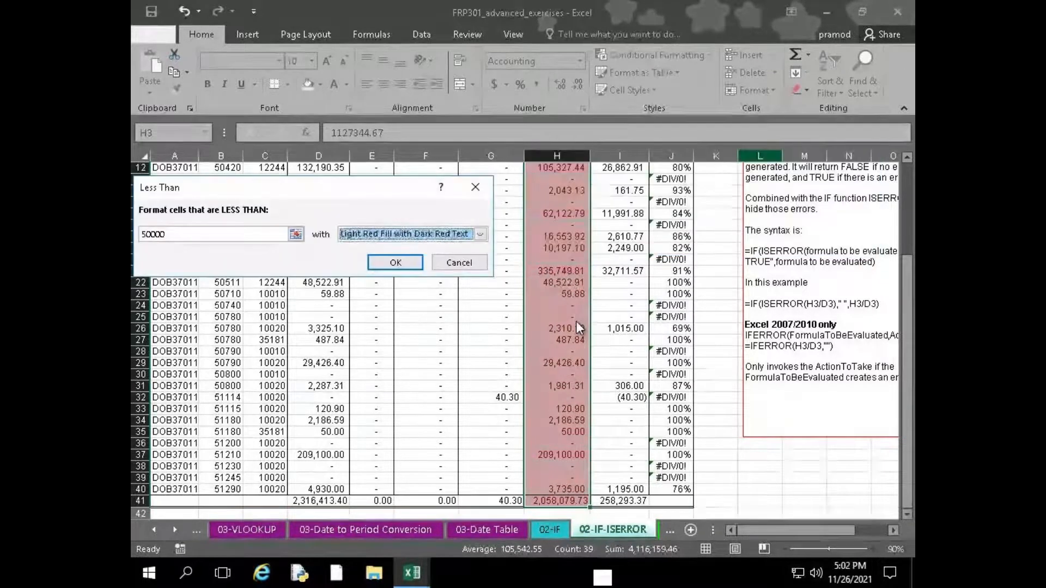
{"action": "scroll", "coordinate": [443, 290], "scroll_direction": "down", "scroll_amount": 2}
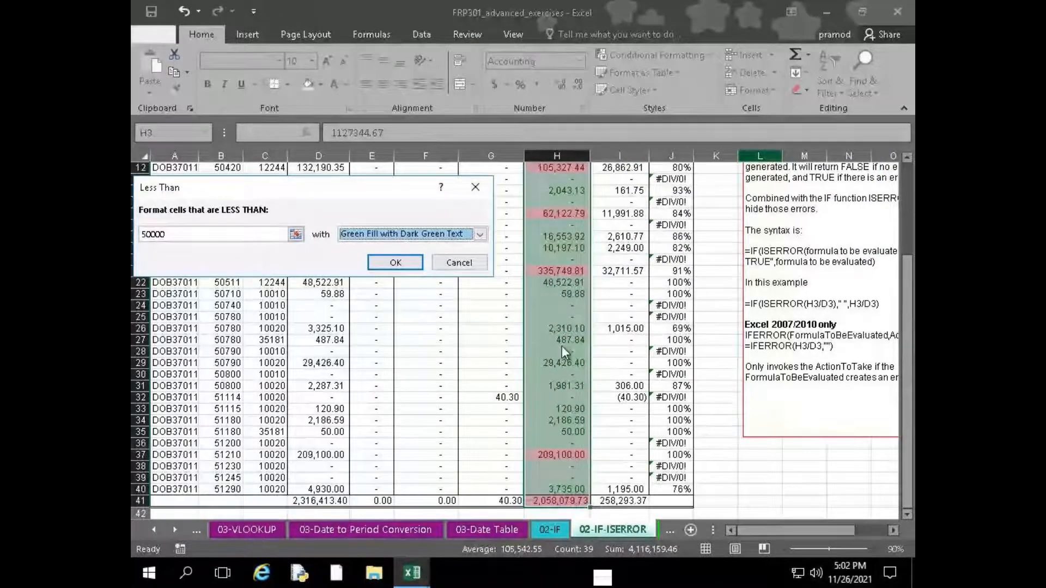
{"action": "left_click", "coordinate": [401, 267]}
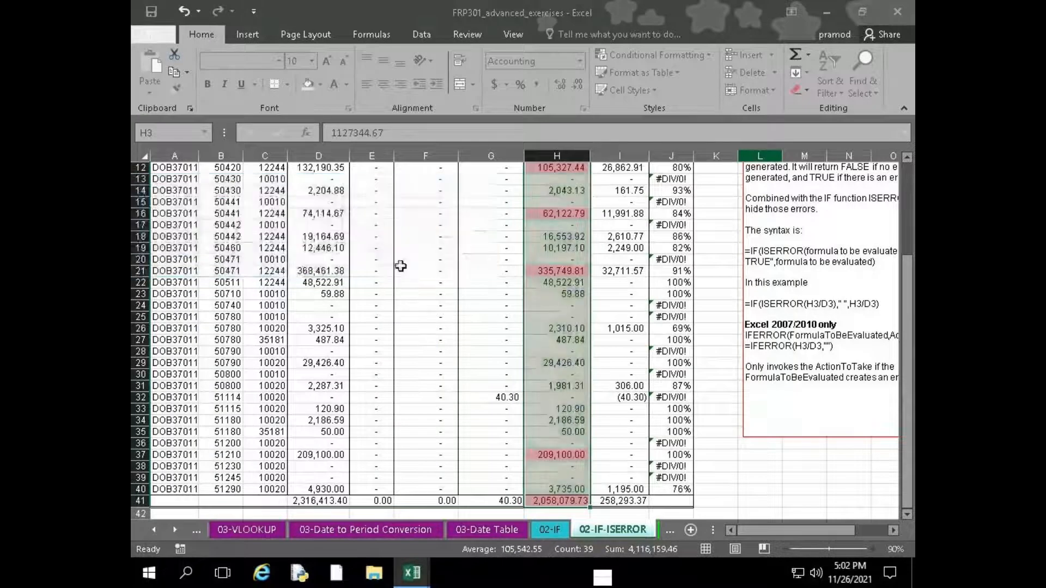
{"action": "scroll", "coordinate": [552, 310], "scroll_direction": "up", "scroll_amount": 4}
{"action": "scroll", "coordinate": [552, 310], "scroll_direction": "down", "scroll_amount": 7}
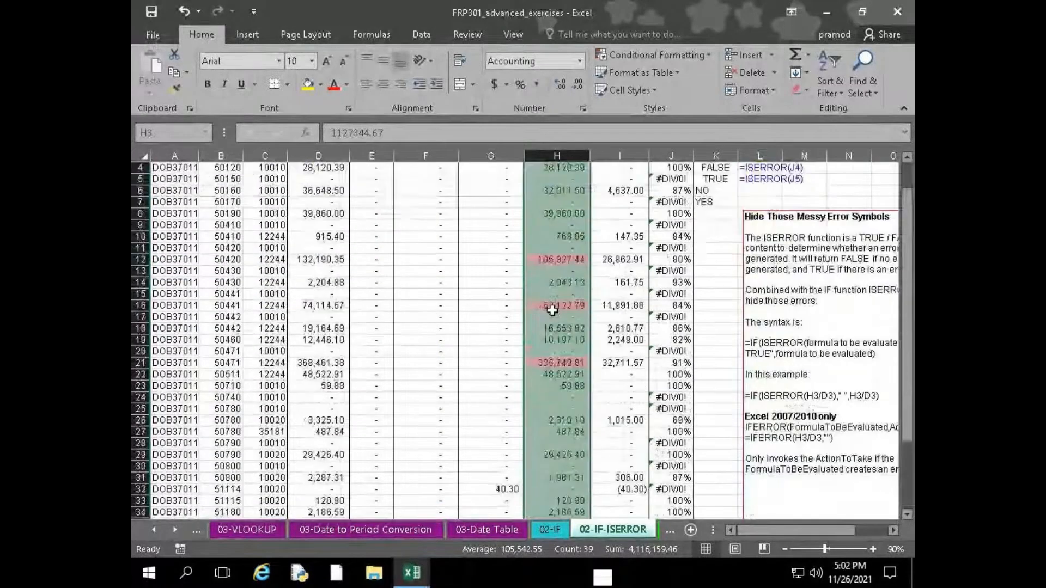
{"action": "scroll", "coordinate": [552, 310], "scroll_direction": "up", "scroll_amount": 7}
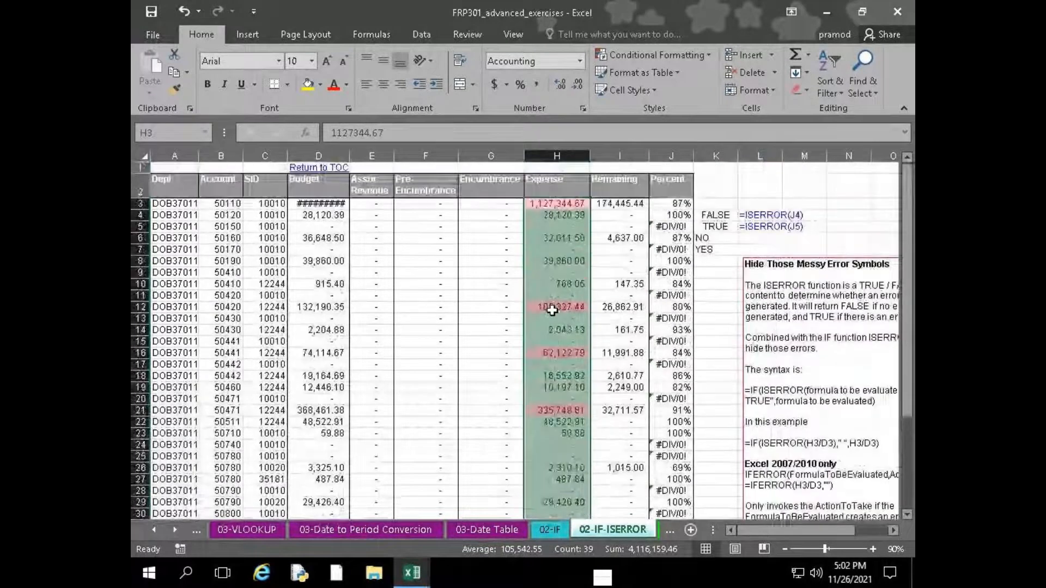
Preview a Text That Contains rule on the Expense cells with "1", then apply it with "a" and Light Red Fill with Dark Red Text
{"action": "left_click", "coordinate": [694, 52]}
{"action": "mouse_move", "coordinate": [696, 77]}
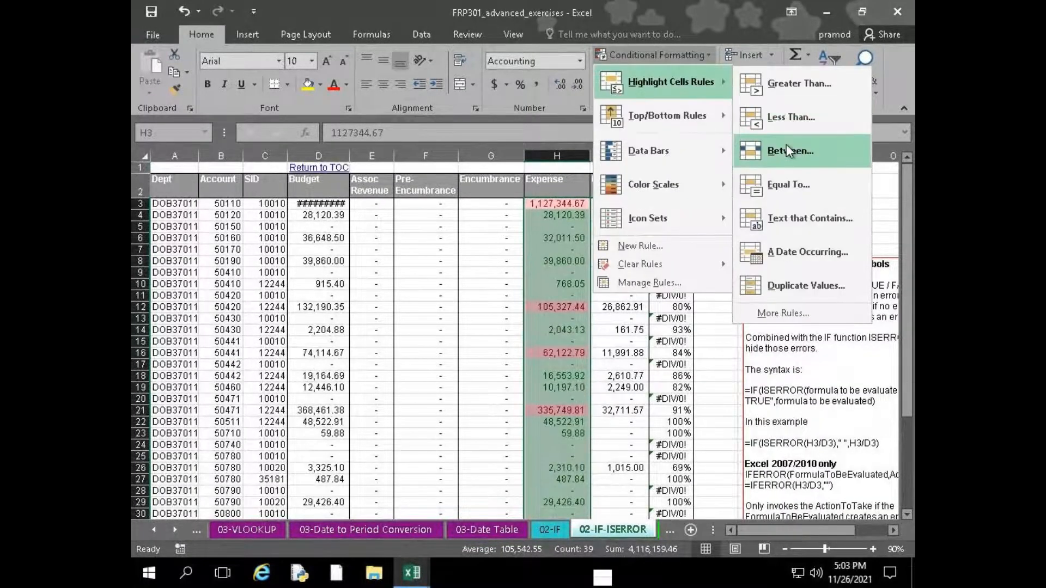
{"action": "left_click", "coordinate": [790, 219]}
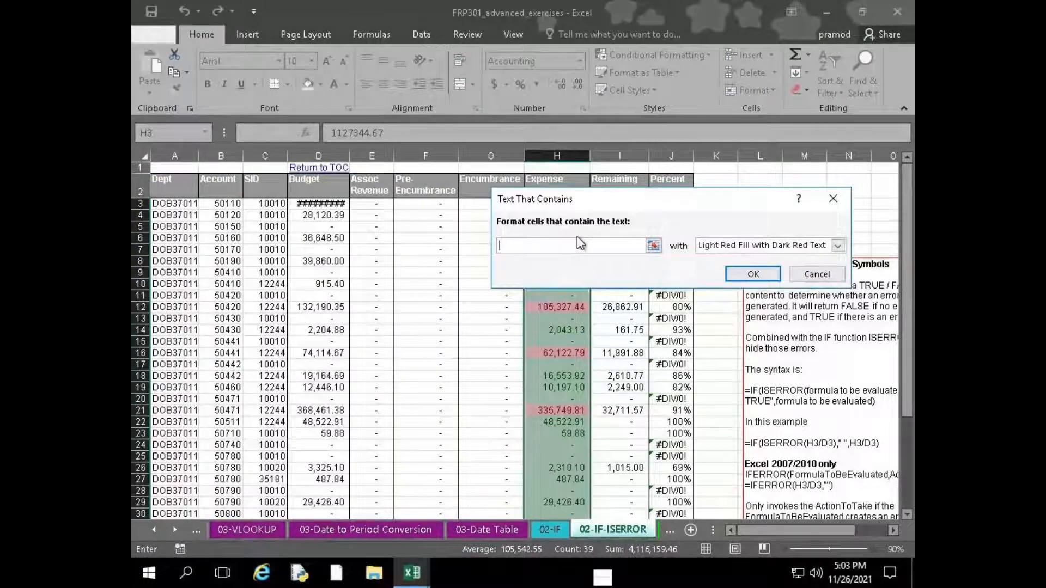
{"action": "type", "text": "1"}
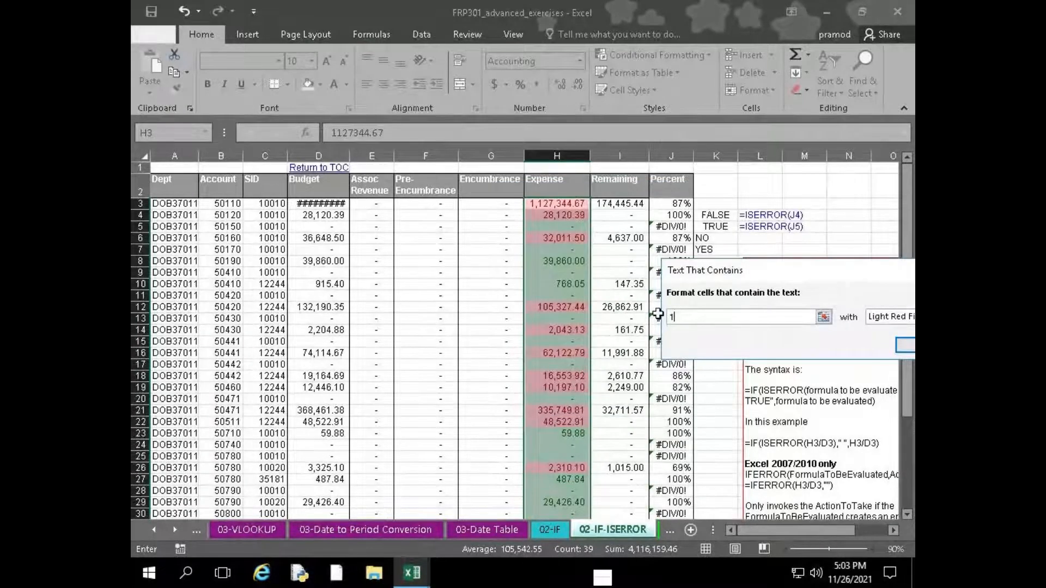
{"action": "left_click_drag", "start_coordinate": [767, 270], "coordinate": [615, 266]}
{"action": "key", "text": "BackSpace"}
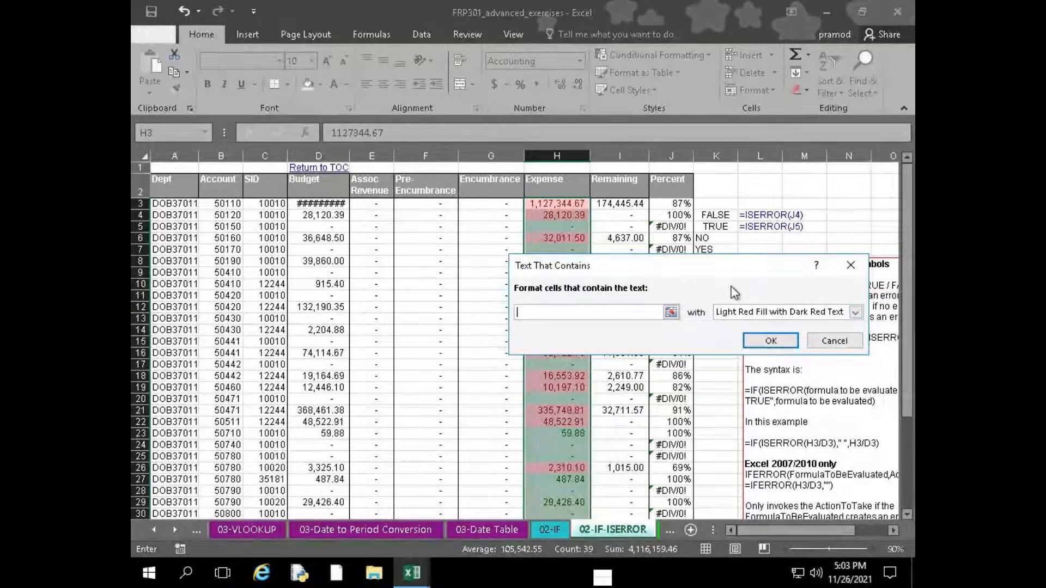
{"action": "type", "text": "a"}
{"action": "left_click_drag", "start_coordinate": [629, 271], "coordinate": [793, 282]}
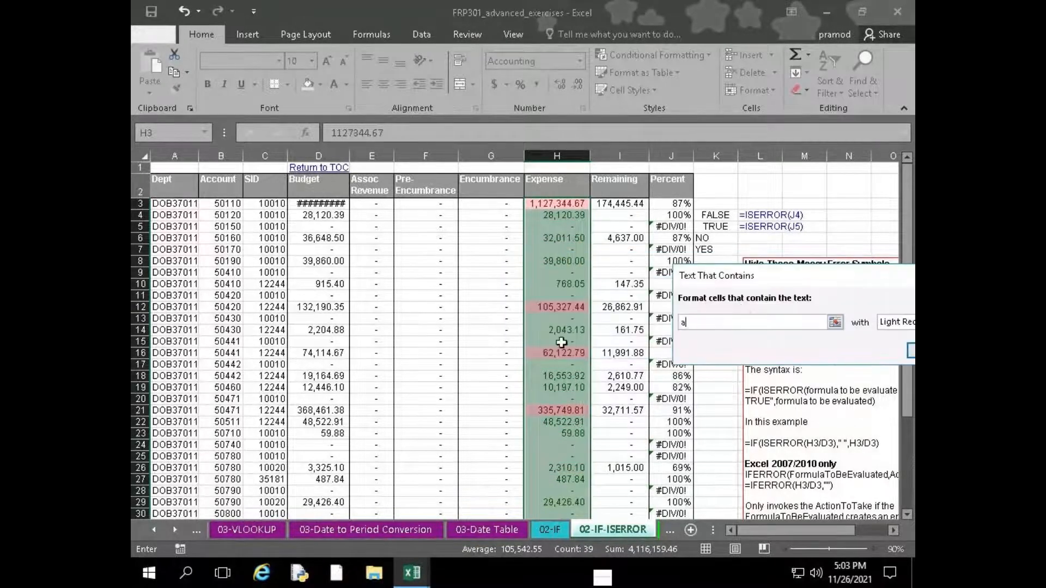
{"action": "left_click_drag", "start_coordinate": [778, 279], "coordinate": [566, 244]}
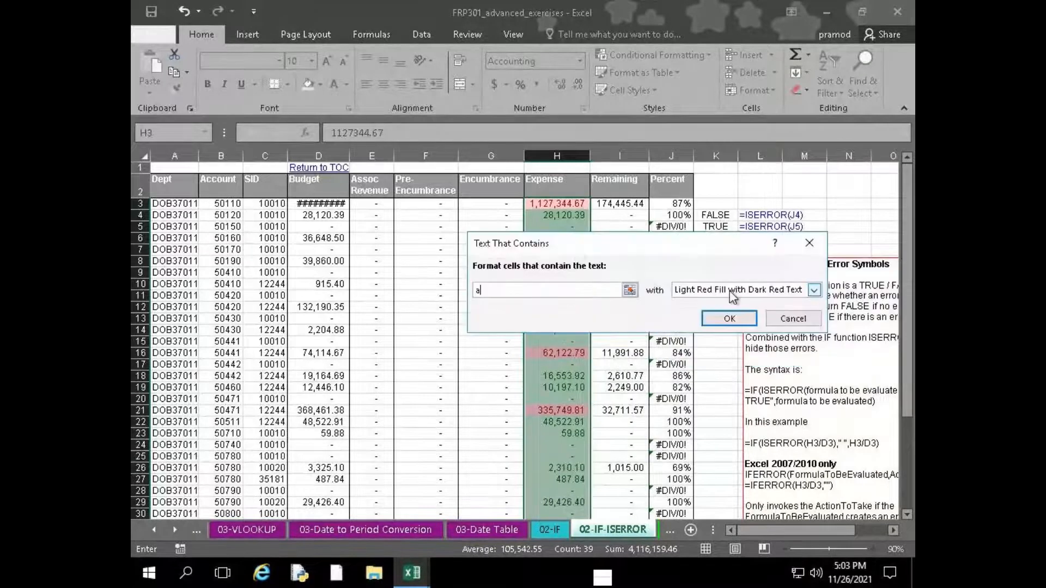
{"action": "left_click", "coordinate": [732, 314]}
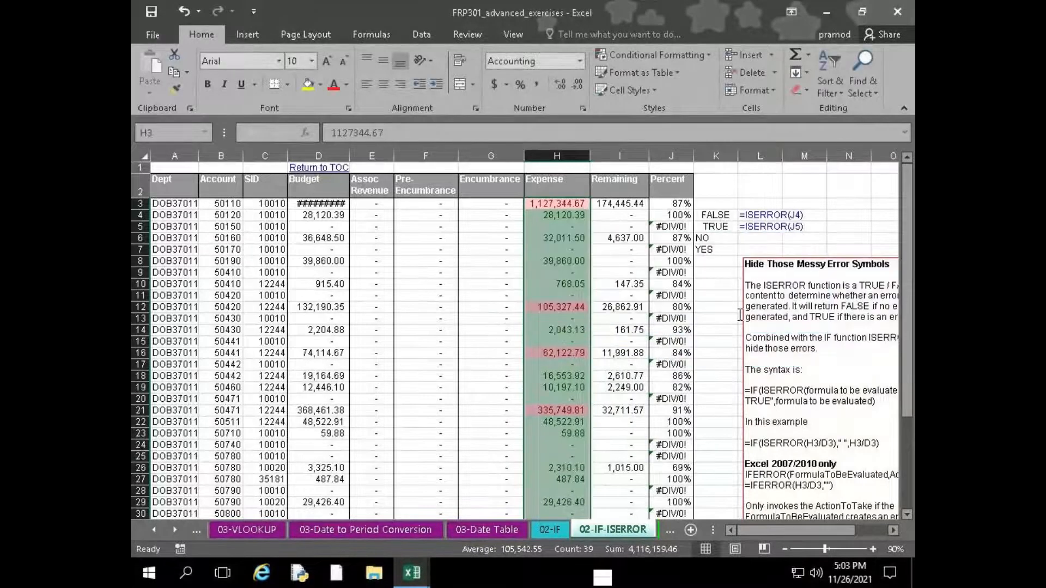
Examine the date periods offered by the A Date Occurring highlight rule and leave without applying it
{"action": "left_click", "coordinate": [627, 55]}
{"action": "mouse_move", "coordinate": [671, 82]}
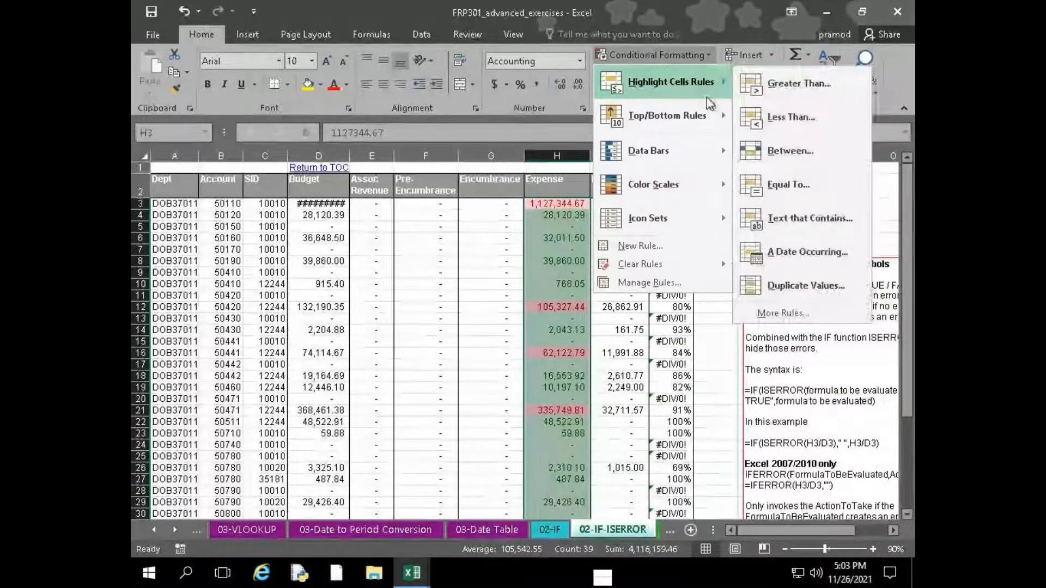
{"action": "left_click", "coordinate": [786, 253]}
{"action": "left_click_drag", "start_coordinate": [590, 225], "coordinate": [328, 227]}
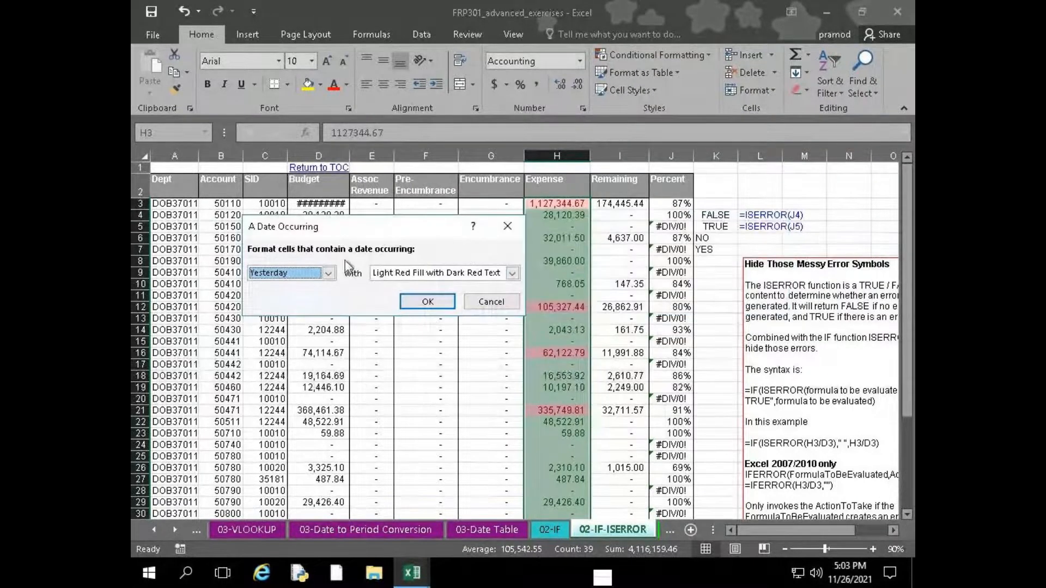
{"action": "left_click", "coordinate": [322, 276]}
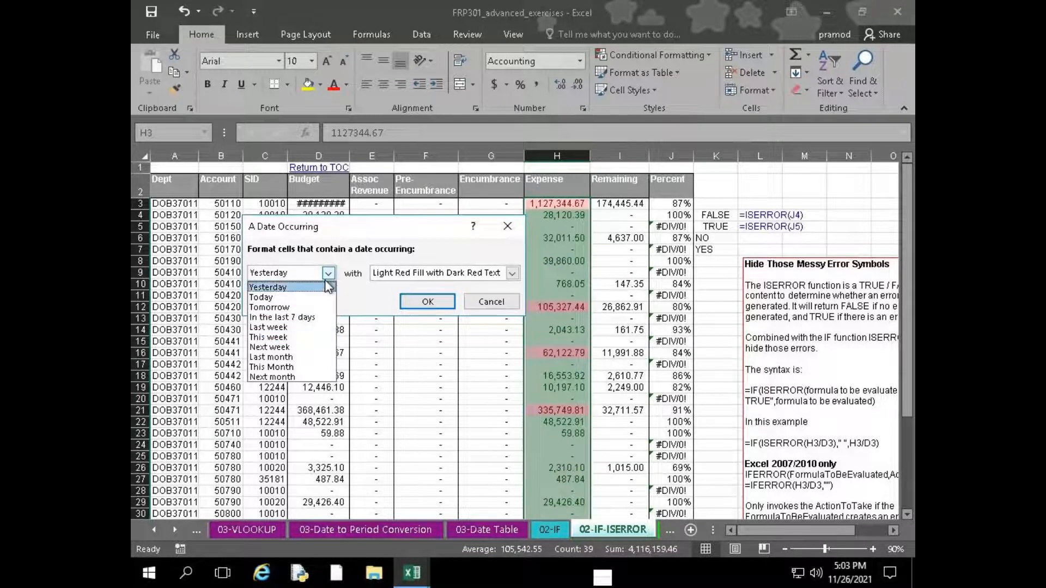
{"action": "left_click", "coordinate": [532, 308]}
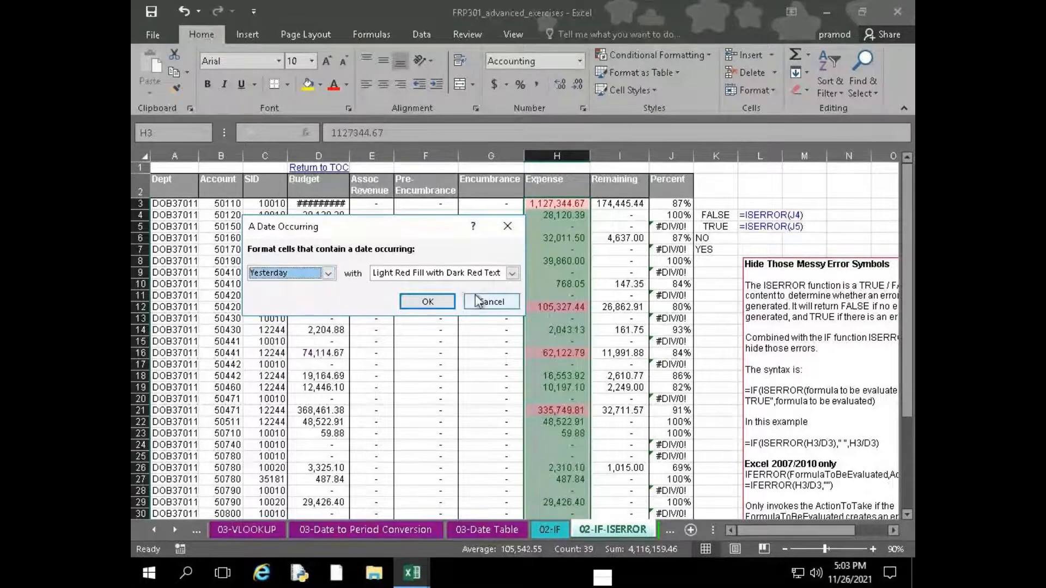
{"action": "left_click", "coordinate": [504, 302]}
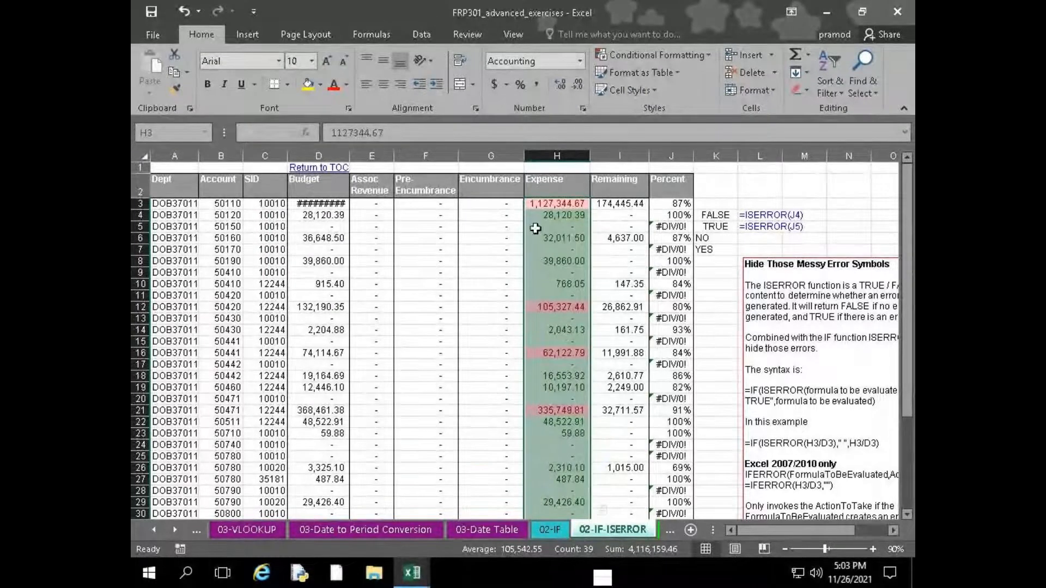
AutoFit the Budget column so its largest amount fits
{"action": "double_click", "coordinate": [348, 152]}
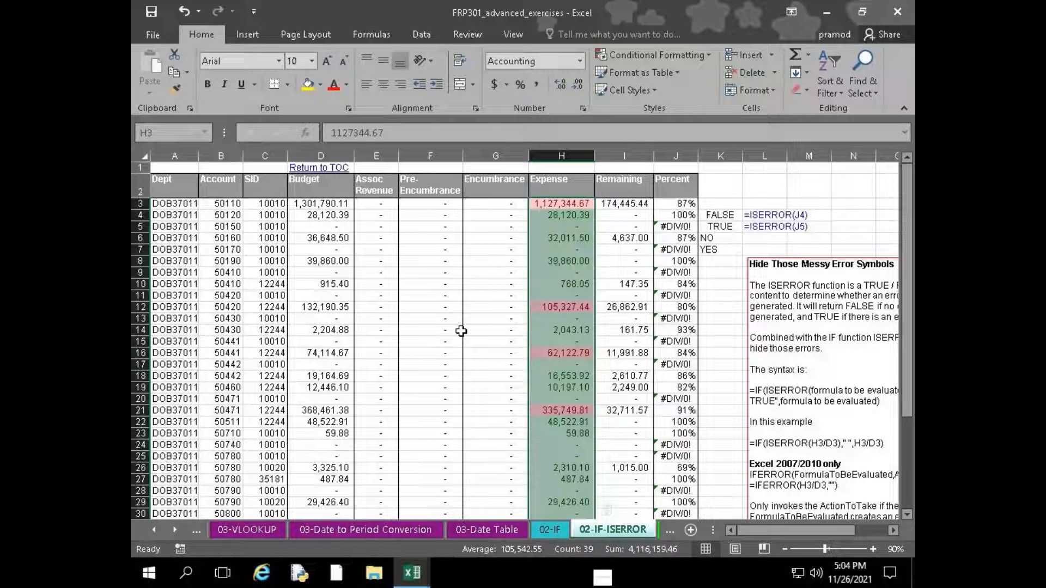
Preview the Duplicate Values highlight rule on the Expense cells, first for Duplicate and then for Unique values
{"action": "left_click", "coordinate": [665, 53]}
{"action": "mouse_move", "coordinate": [670, 87]}
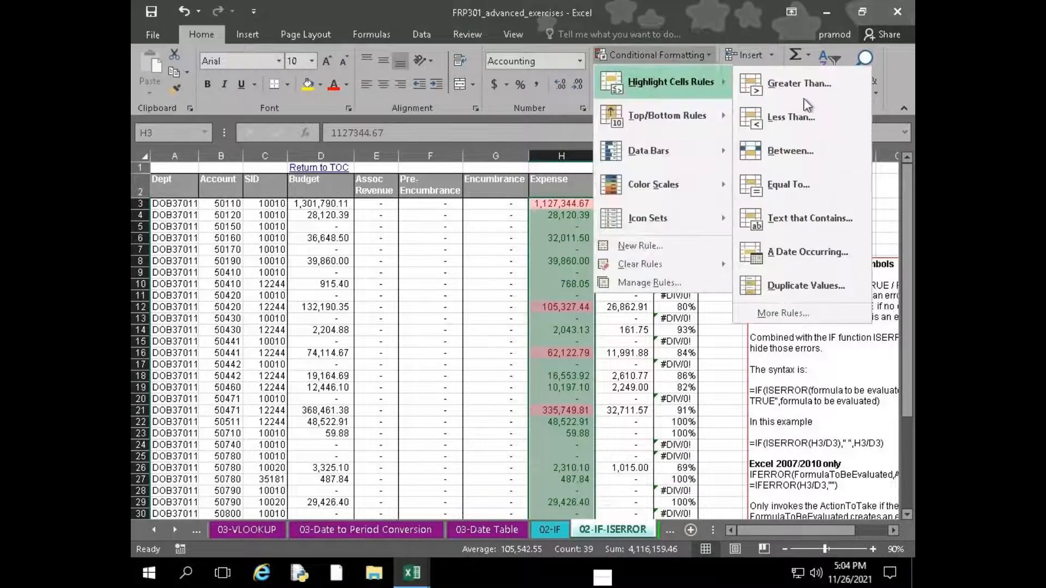
{"action": "left_click", "coordinate": [786, 286]}
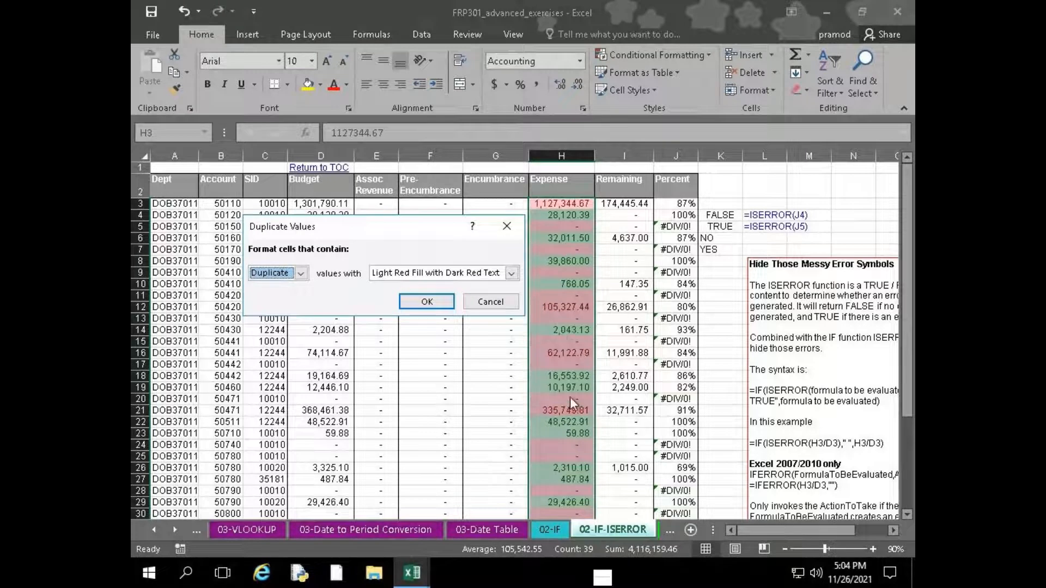
{"action": "left_click", "coordinate": [298, 274]}
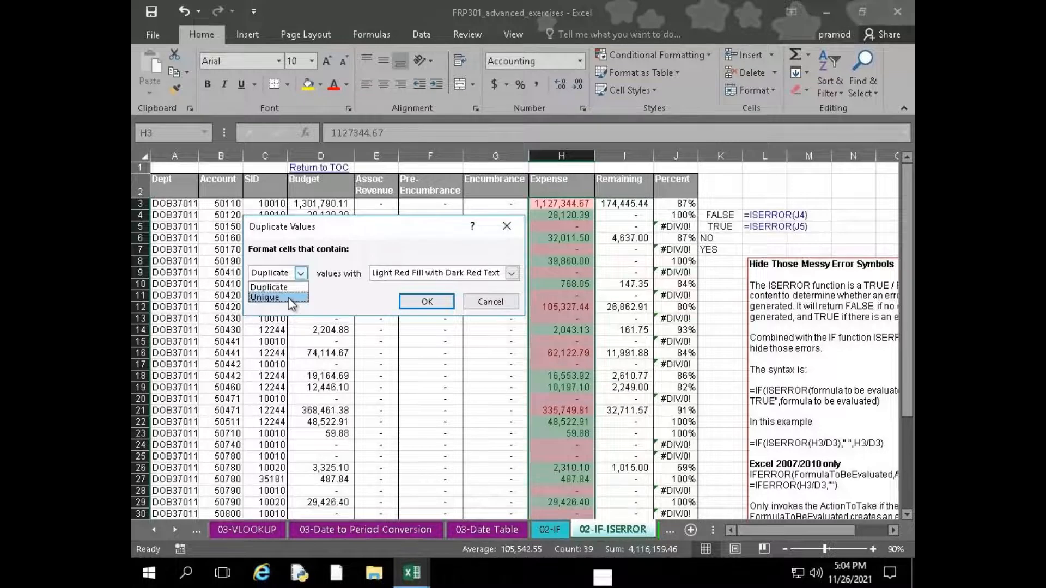
{"action": "left_click", "coordinate": [292, 299]}
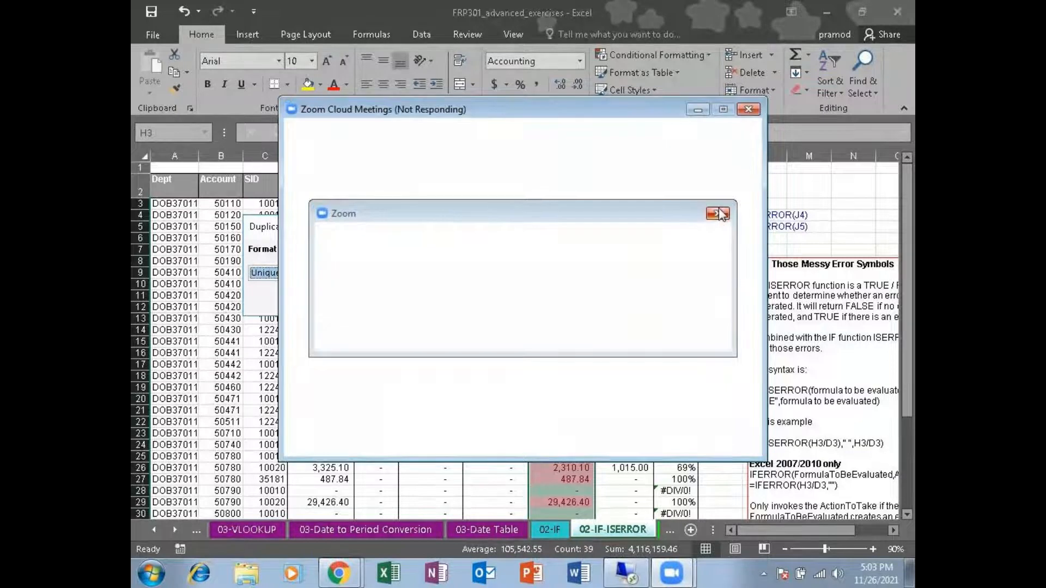
Dismiss the Zoom signed-out notice and close the Zoom Cloud Meetings window
{"action": "left_click", "coordinate": [718, 211]}
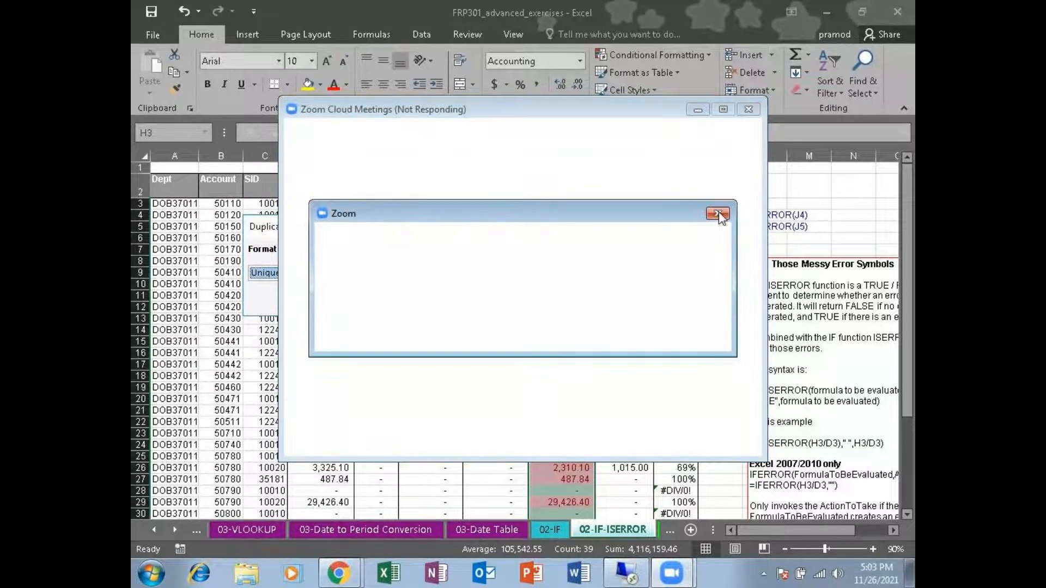
{"action": "left_click", "coordinate": [750, 111]}
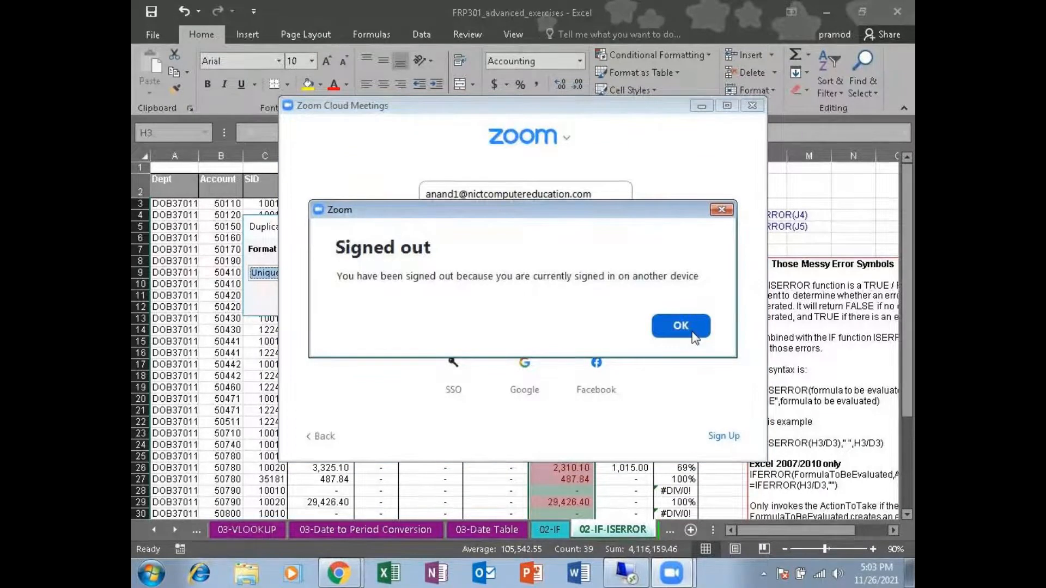
{"action": "left_click", "coordinate": [691, 329]}
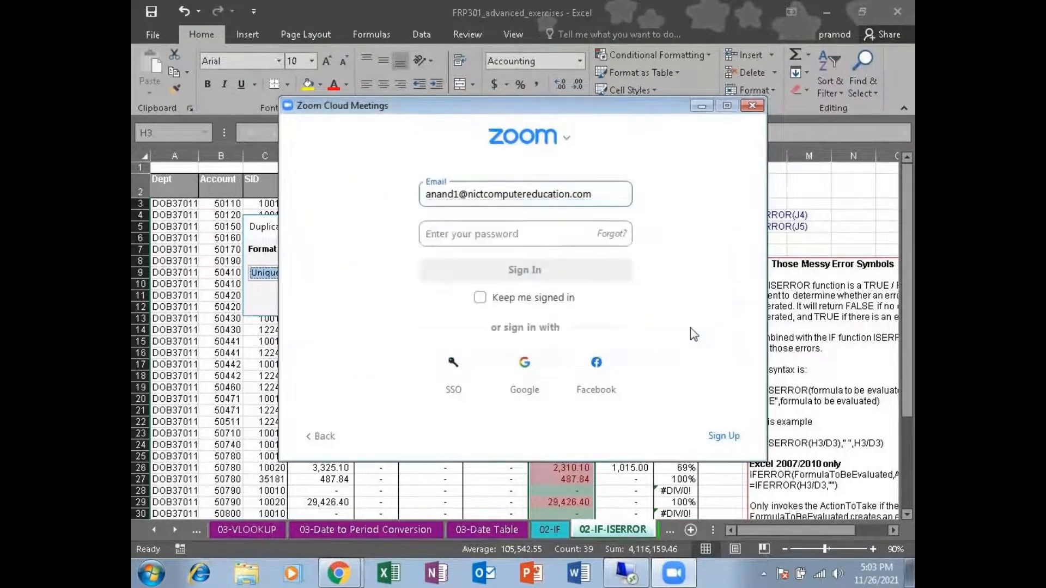
{"action": "left_click", "coordinate": [753, 107]}
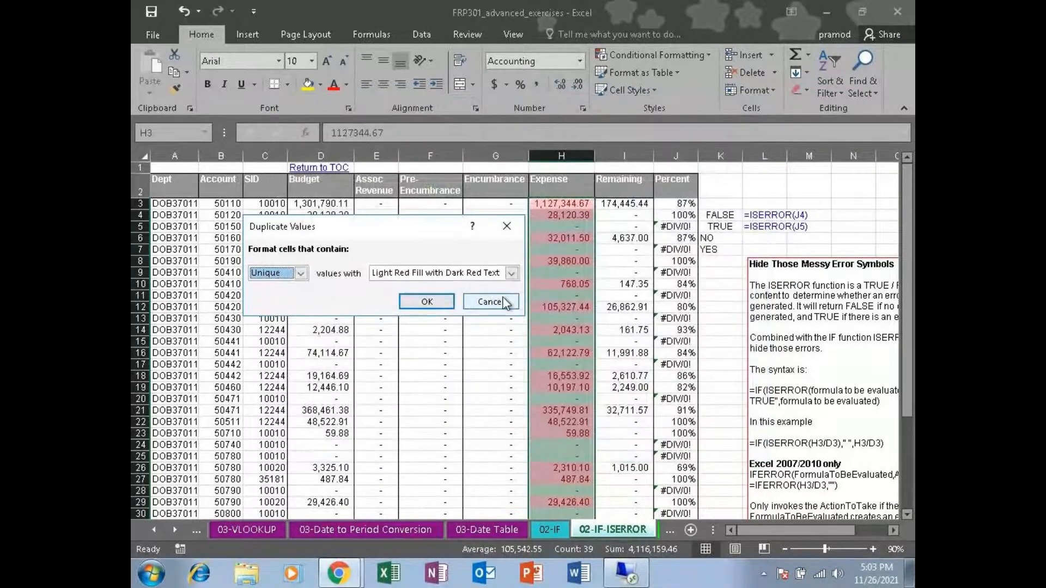
Cancel the Duplicate Values rule and clear all conditional formatting rules from the selected Expense cells
{"action": "left_click", "coordinate": [490, 302]}
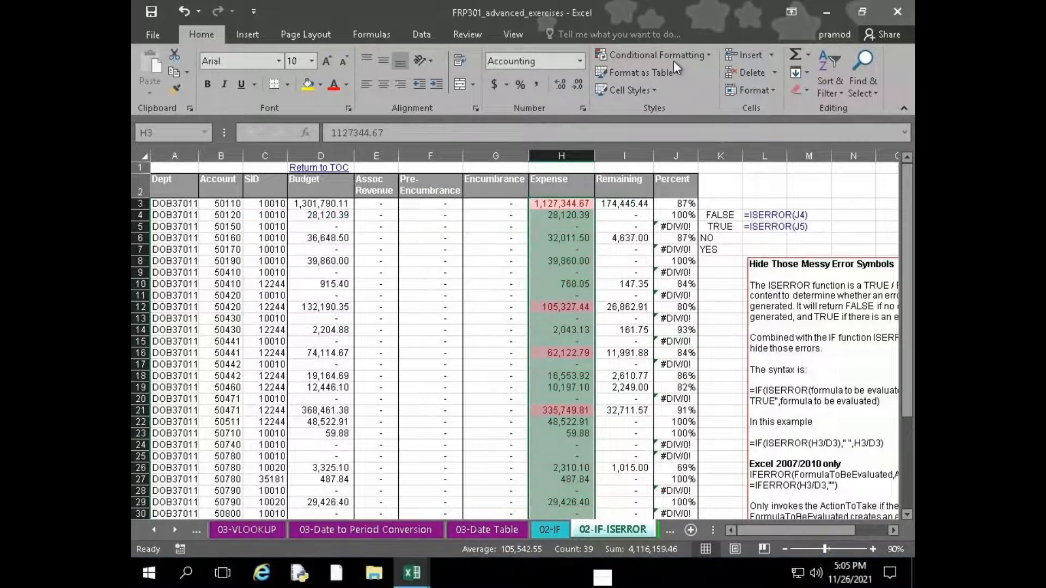
{"action": "left_click", "coordinate": [675, 57]}
{"action": "left_click", "coordinate": [551, 233]}
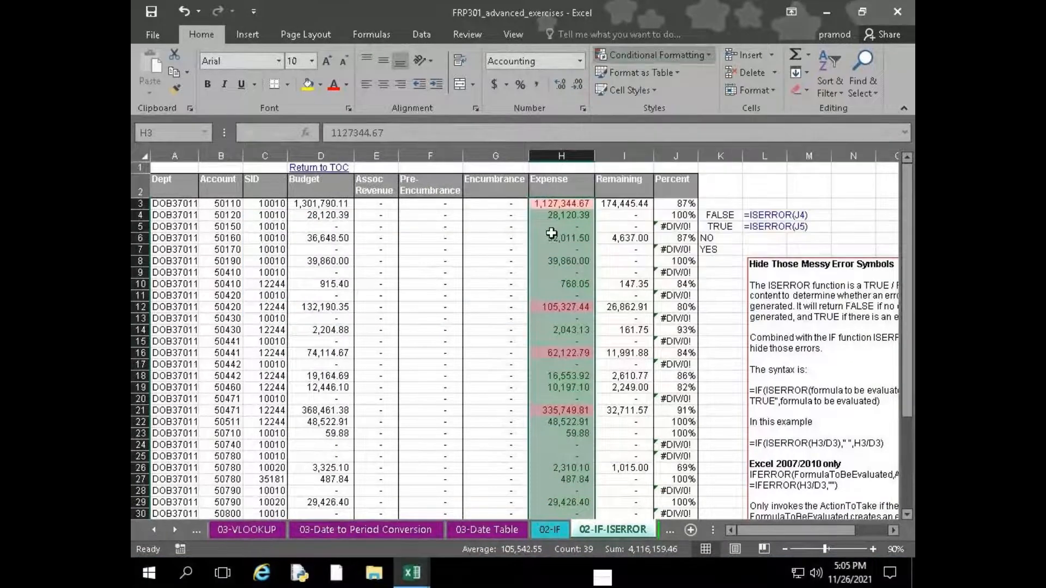
{"action": "left_click", "coordinate": [656, 55]}
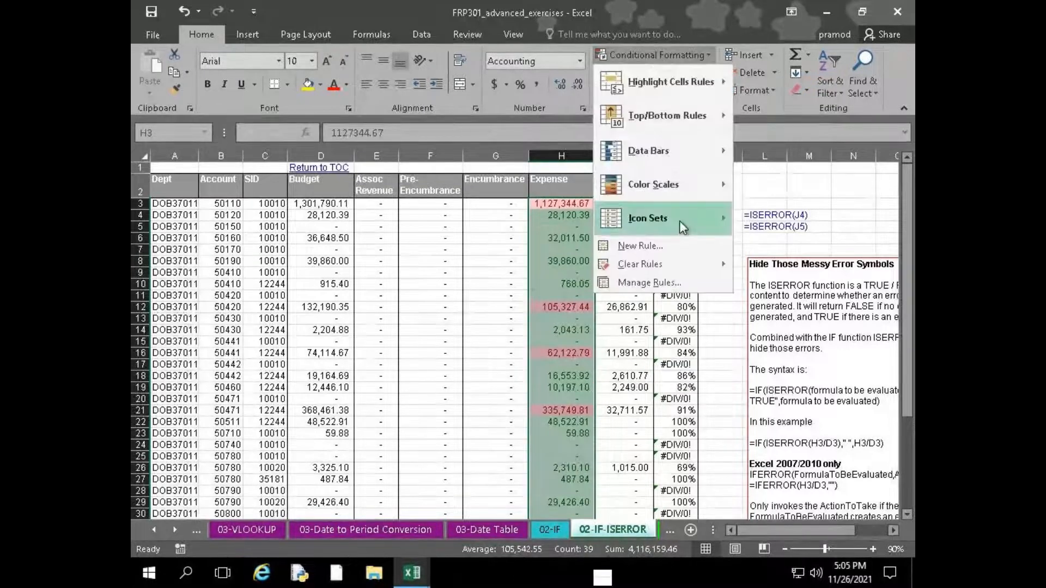
{"action": "mouse_move", "coordinate": [679, 264]}
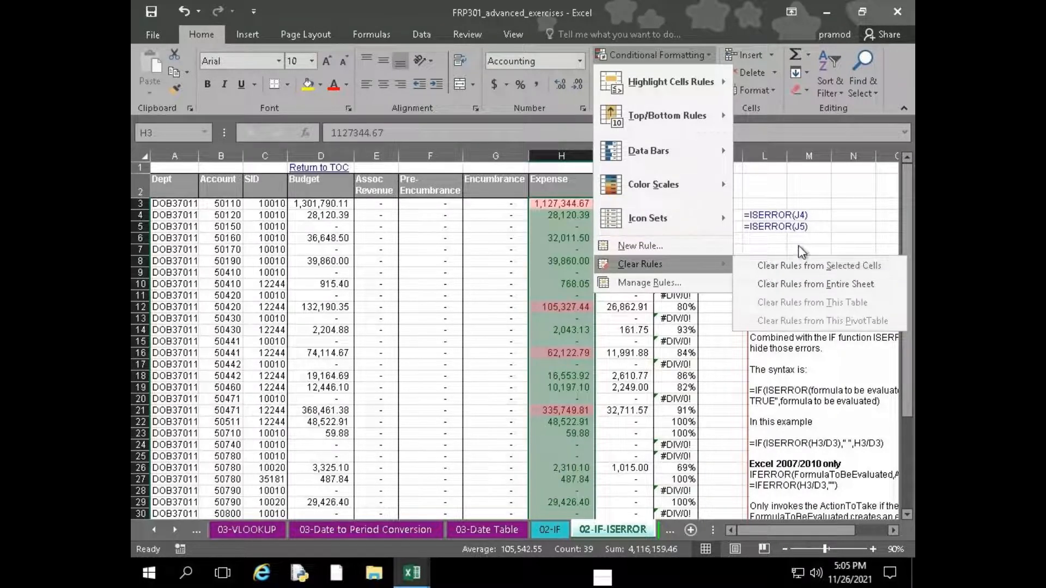
{"action": "left_click", "coordinate": [802, 266]}
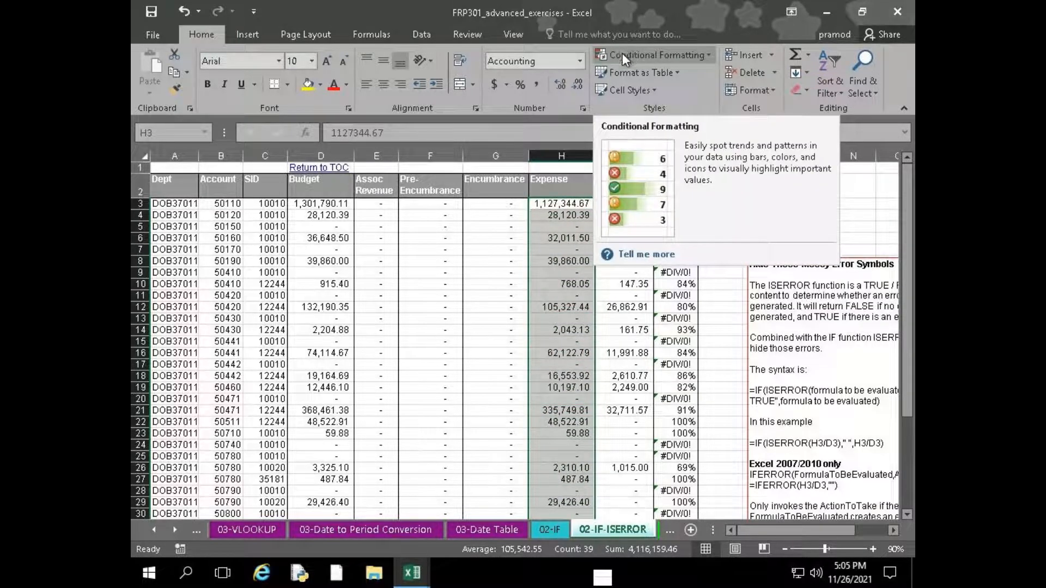
Preview the Top 10 Items rule with Light Red Fill with Dark Red Text on the Expense cells, then cancel it
{"action": "left_click", "coordinate": [656, 56]}
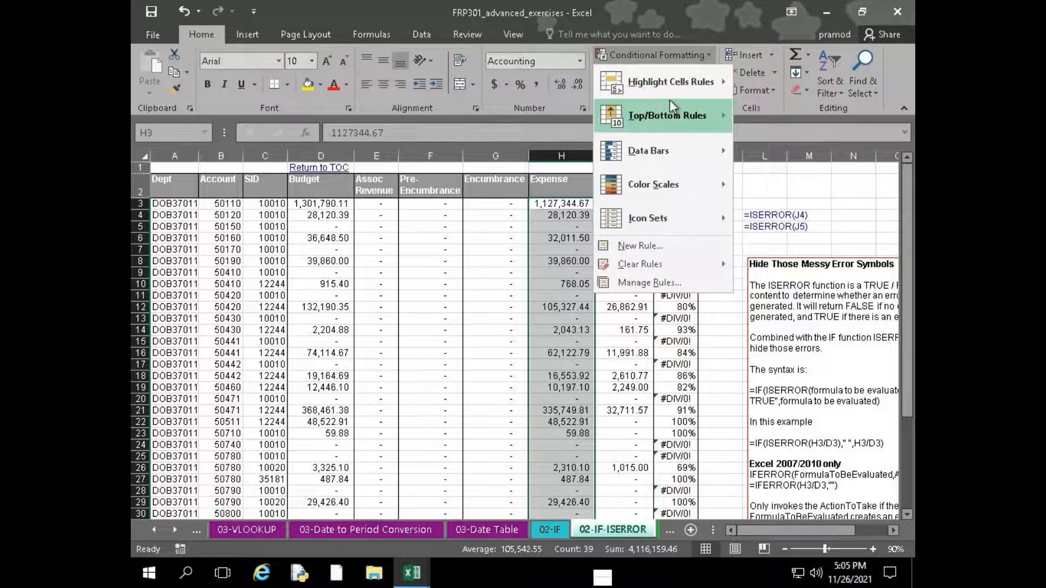
{"action": "mouse_move", "coordinate": [669, 99]}
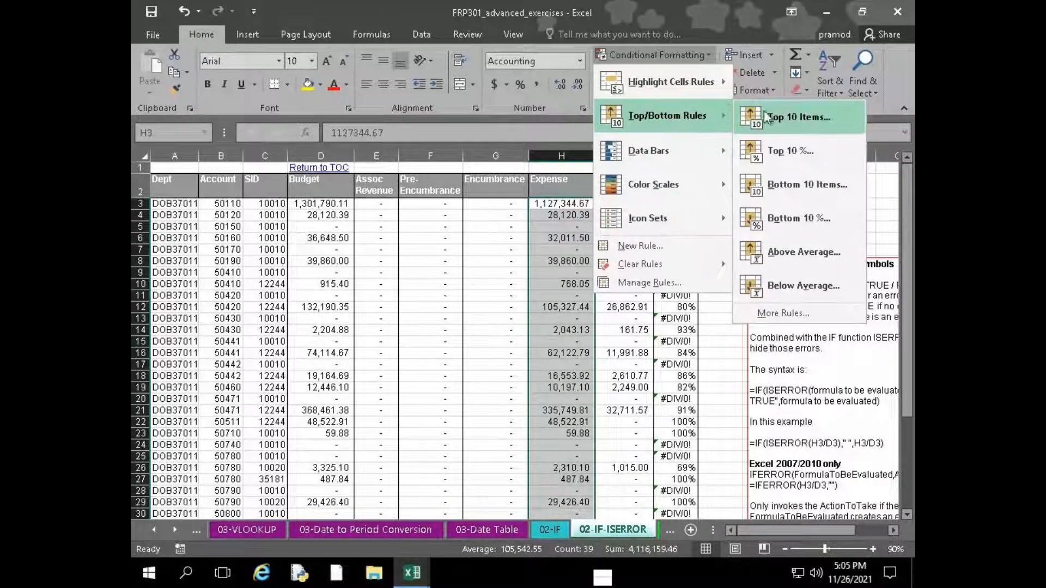
{"action": "left_click", "coordinate": [793, 117]}
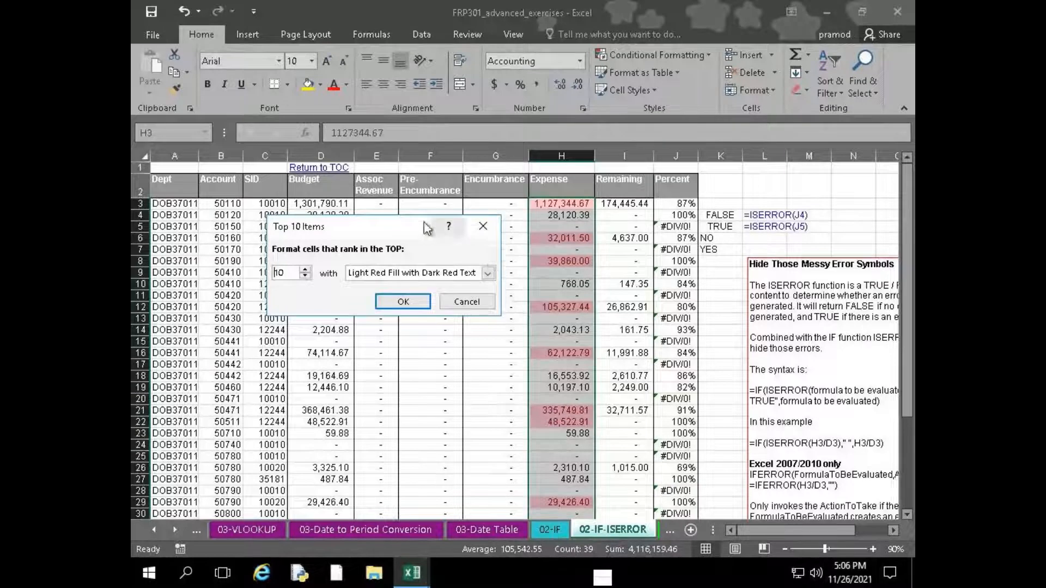
{"action": "left_click_drag", "start_coordinate": [428, 226], "coordinate": [362, 216]}
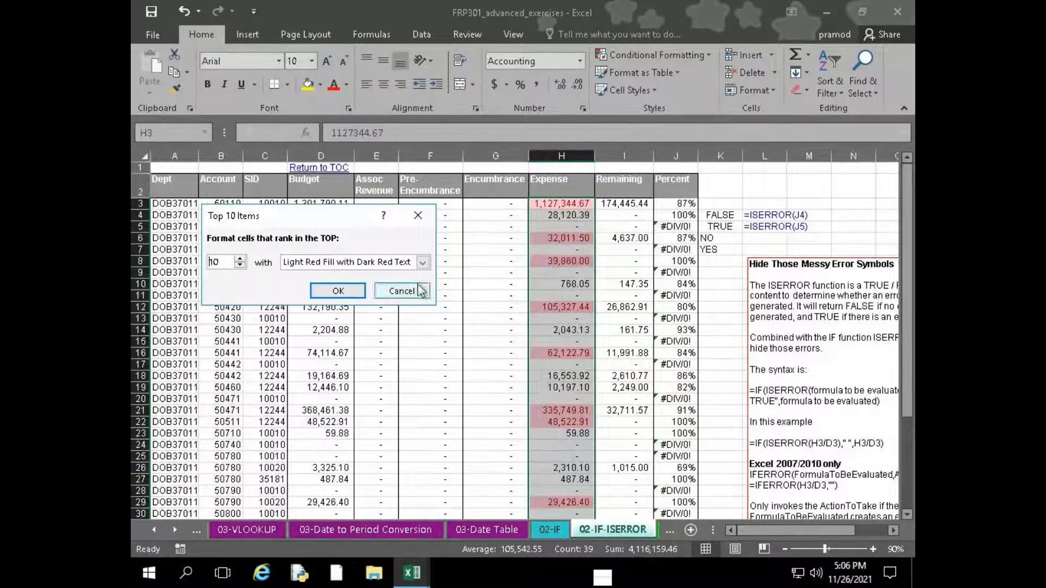
{"action": "left_click", "coordinate": [402, 292]}
Look through the selected Expense amounts to compare the largest and smallest values in the column
{"action": "scroll", "coordinate": [551, 351], "scroll_direction": "down", "scroll_amount": 3}
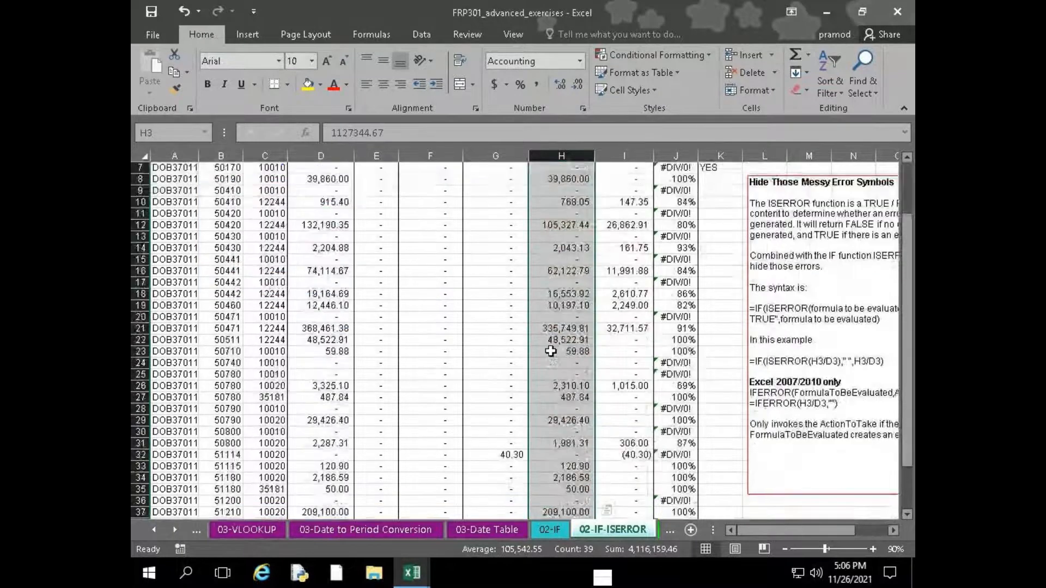
{"action": "scroll", "coordinate": [551, 351], "scroll_direction": "down", "scroll_amount": 1}
{"action": "scroll", "coordinate": [576, 417], "scroll_direction": "up", "scroll_amount": 4}
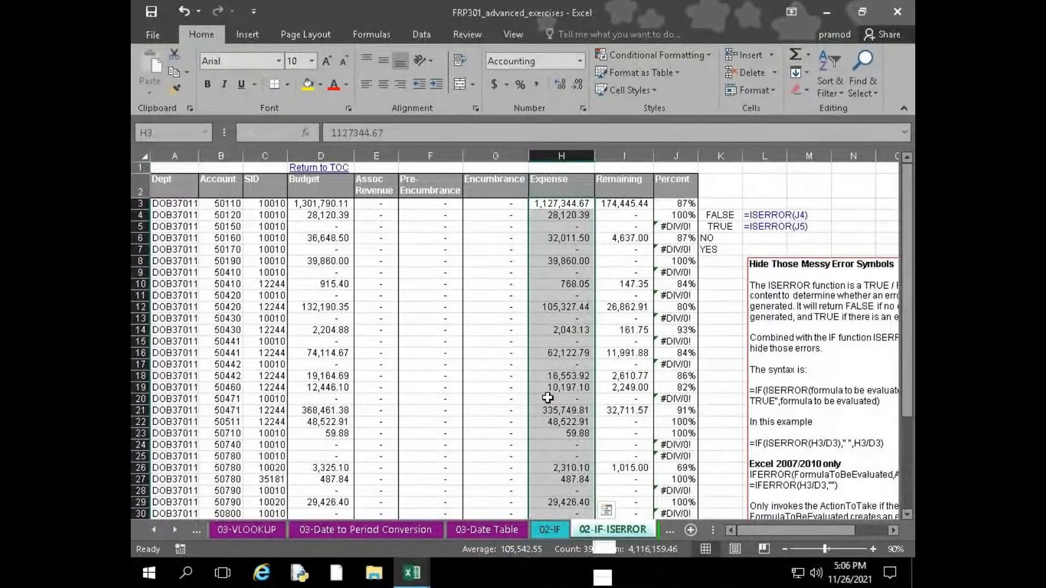
{"action": "scroll", "coordinate": [548, 398], "scroll_direction": "down", "scroll_amount": 1}
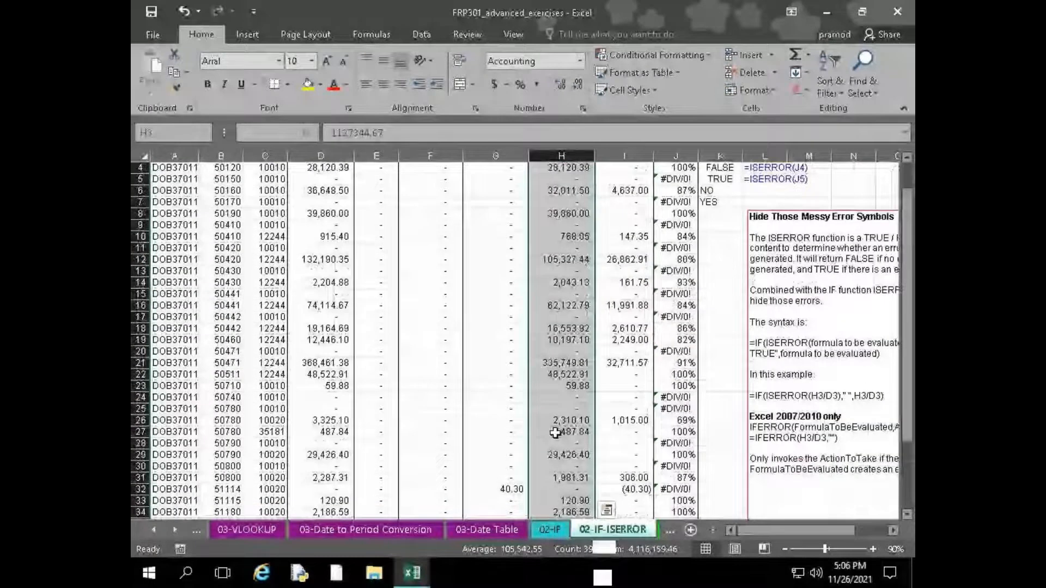
{"action": "scroll", "coordinate": [555, 433], "scroll_direction": "up", "scroll_amount": 1}
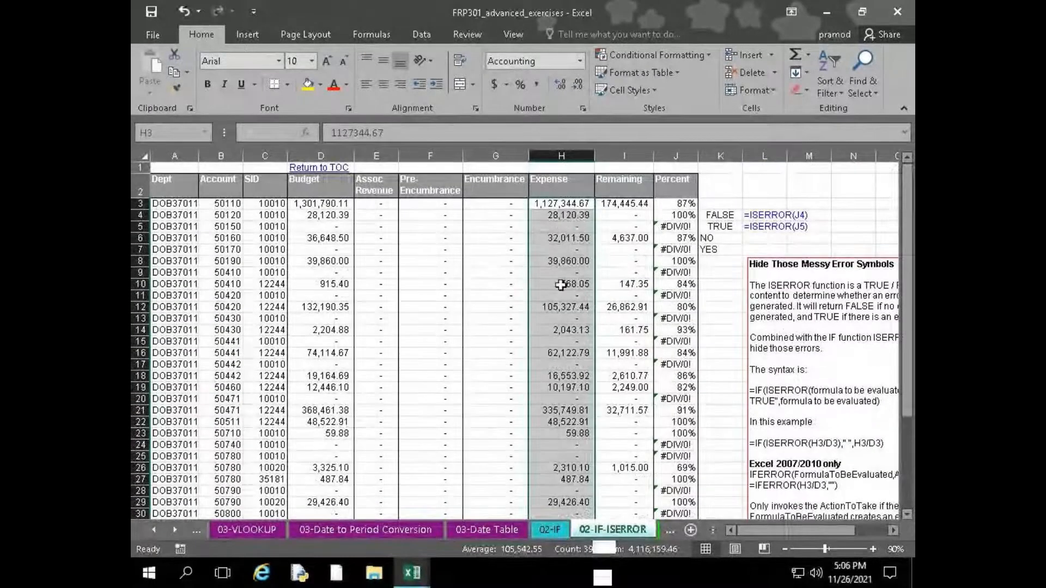
{"action": "scroll", "coordinate": [561, 283], "scroll_direction": "down", "scroll_amount": 4}
{"action": "scroll", "coordinate": [560, 285], "scroll_direction": "up", "scroll_amount": 4}
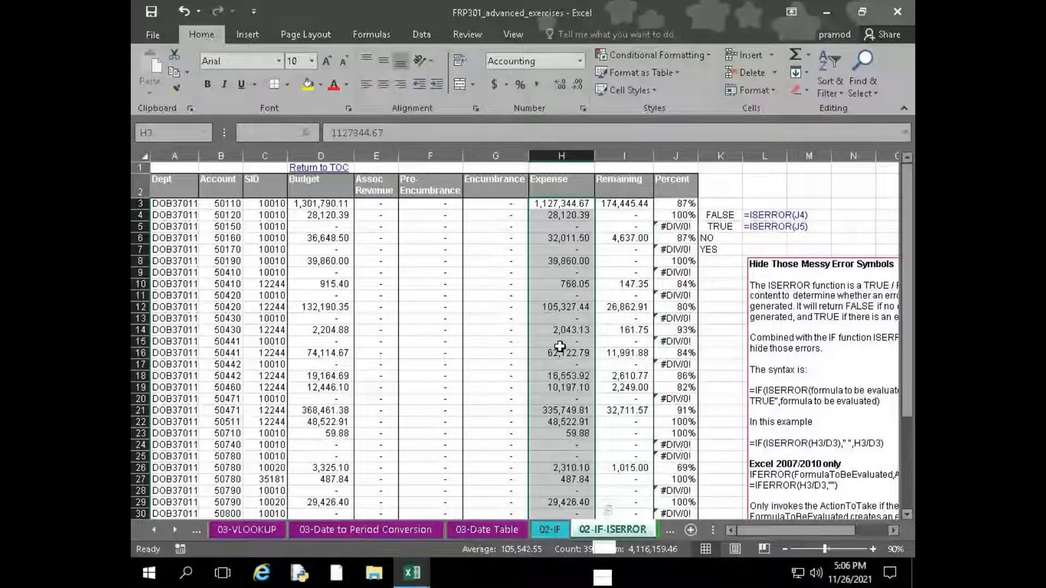
Bring up the Top/Bottom conditional formatting rules for the selected Expense cells
{"action": "left_click", "coordinate": [652, 58]}
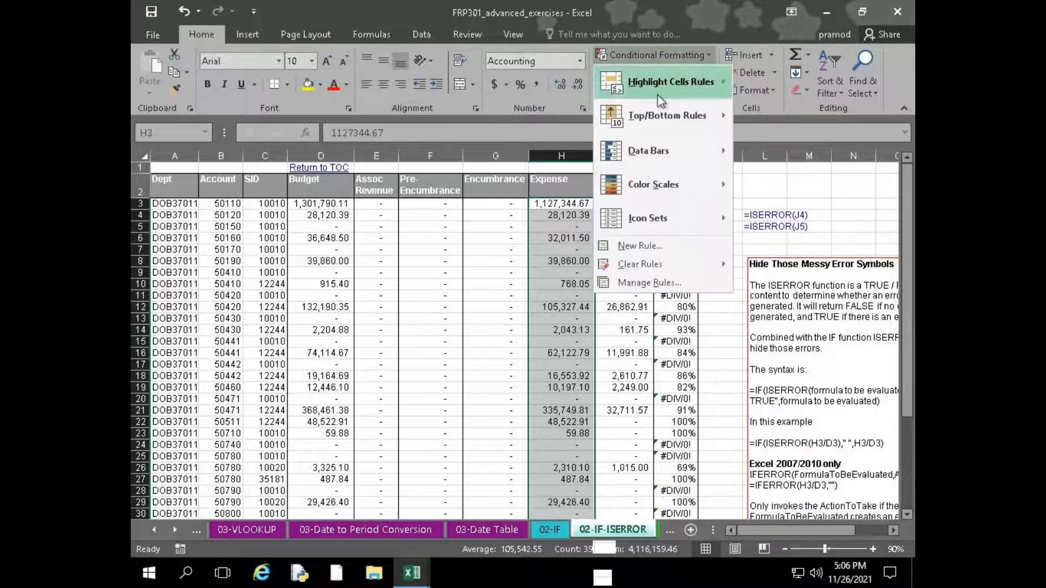
{"action": "mouse_move", "coordinate": [657, 114]}
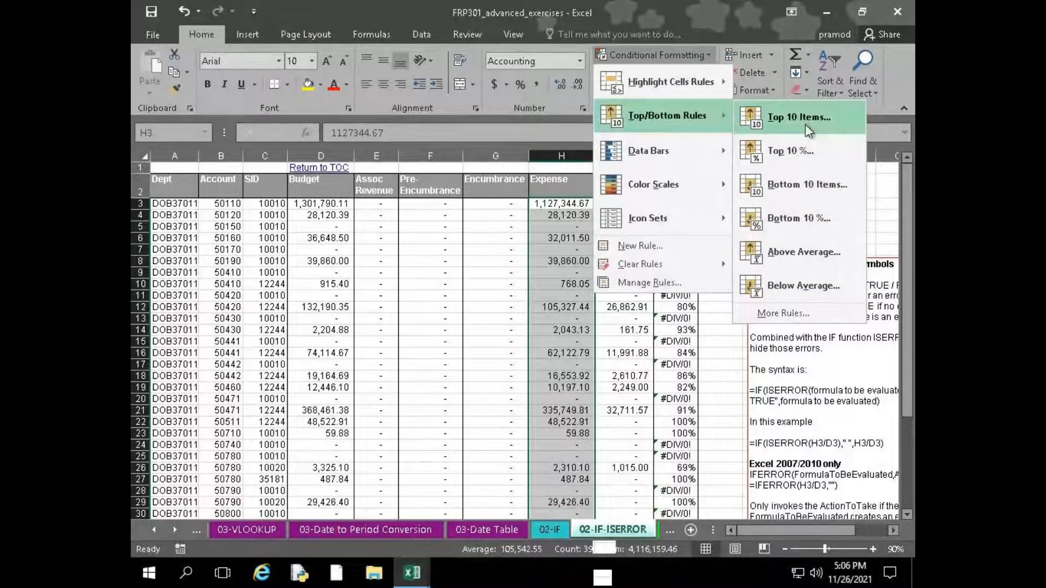
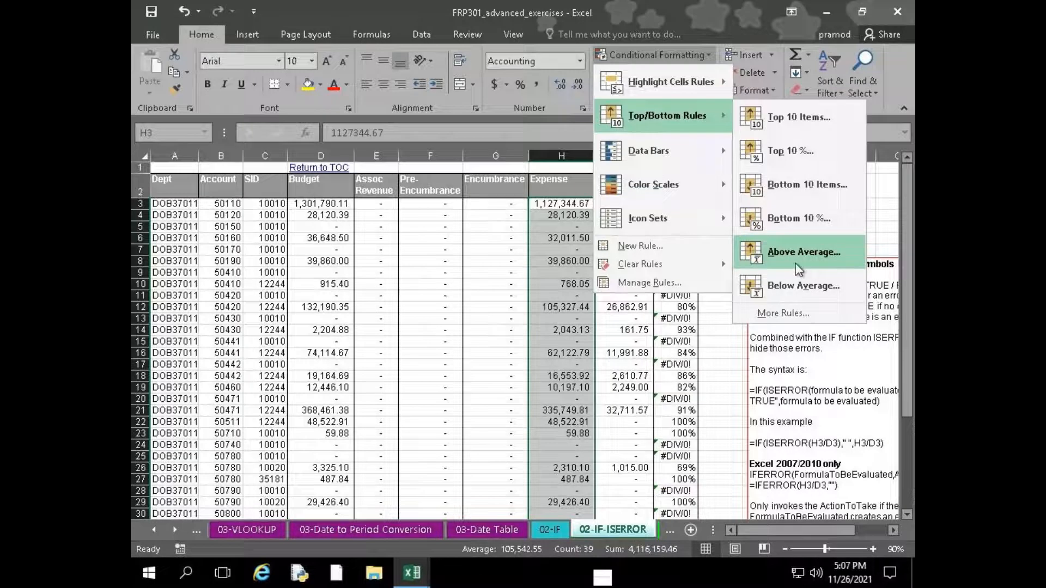
Preview the Above Average rule with Light Red Fill with Dark Red Text on the Expense cells, then cancel it
{"action": "left_click", "coordinate": [794, 255]}
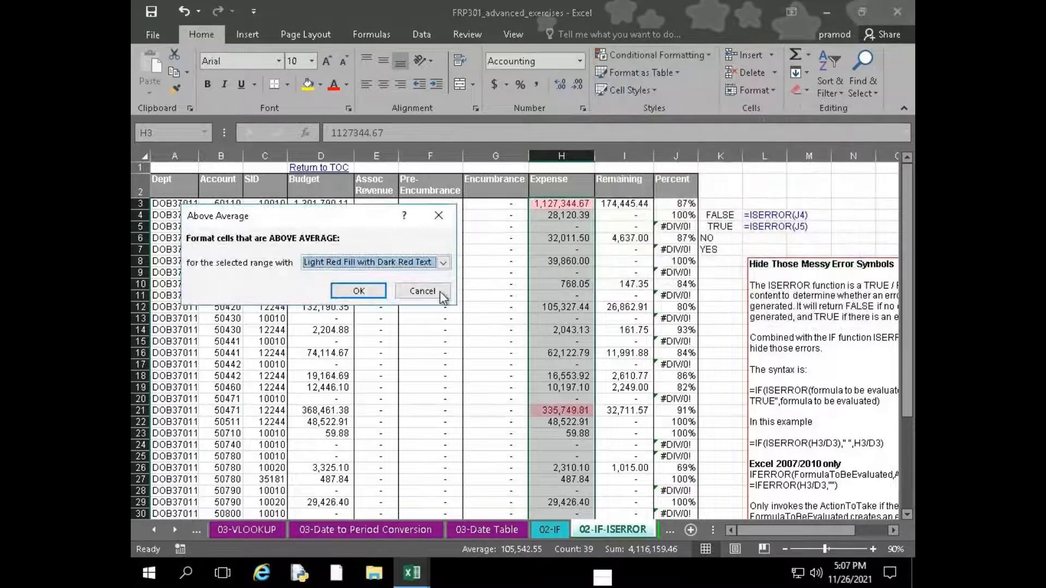
{"action": "left_click", "coordinate": [423, 291]}
Look over the Top/Bottom Rules and Data Bars conditional formatting options for the selected Expense cells without applying any
{"action": "left_click", "coordinate": [657, 55]}
{"action": "mouse_move", "coordinate": [692, 118]}
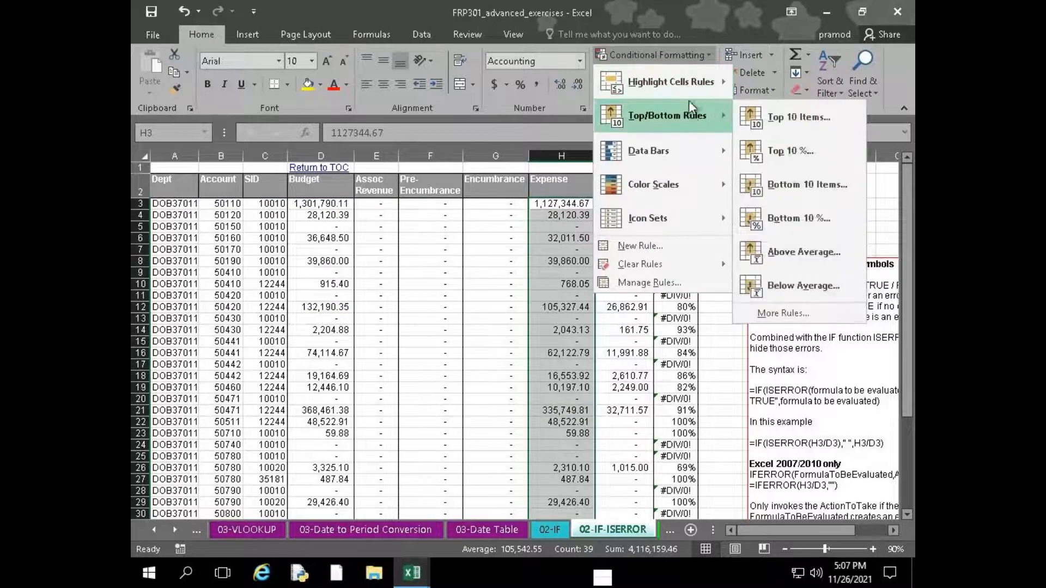
{"action": "mouse_move", "coordinate": [689, 96]}
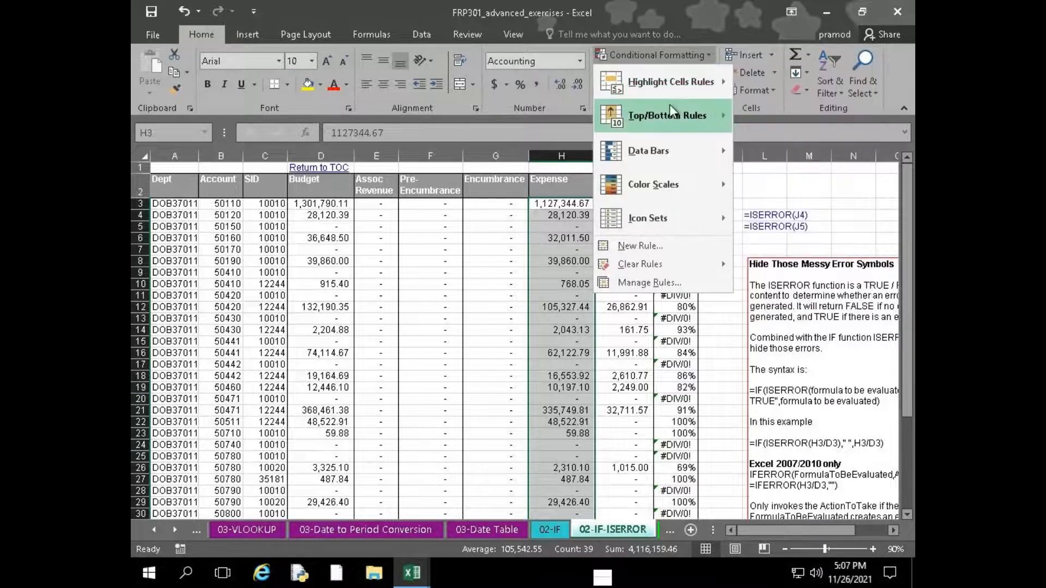
{"action": "mouse_move", "coordinate": [670, 148]}
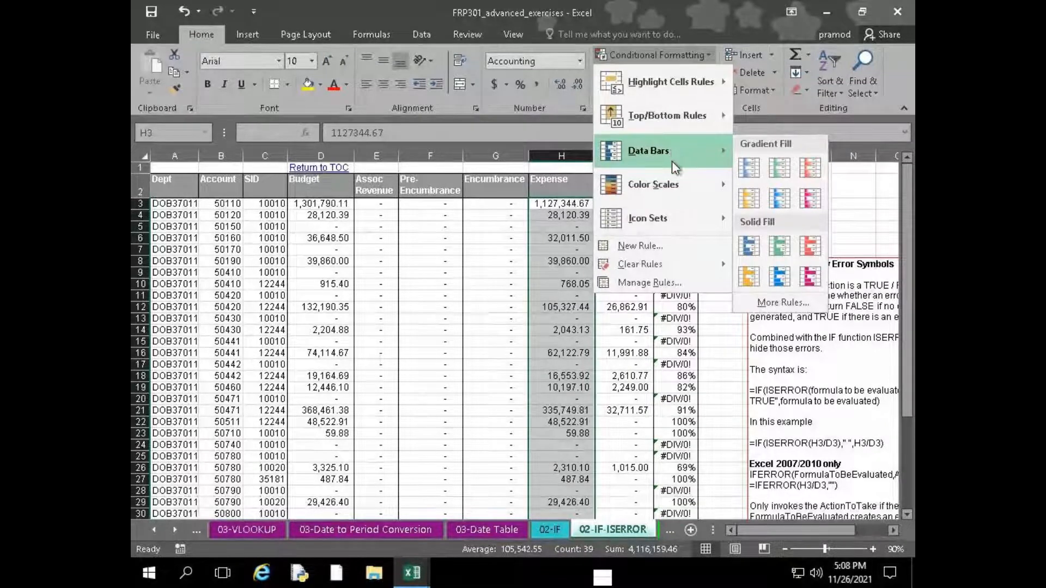
{"action": "left_click", "coordinate": [560, 215]}
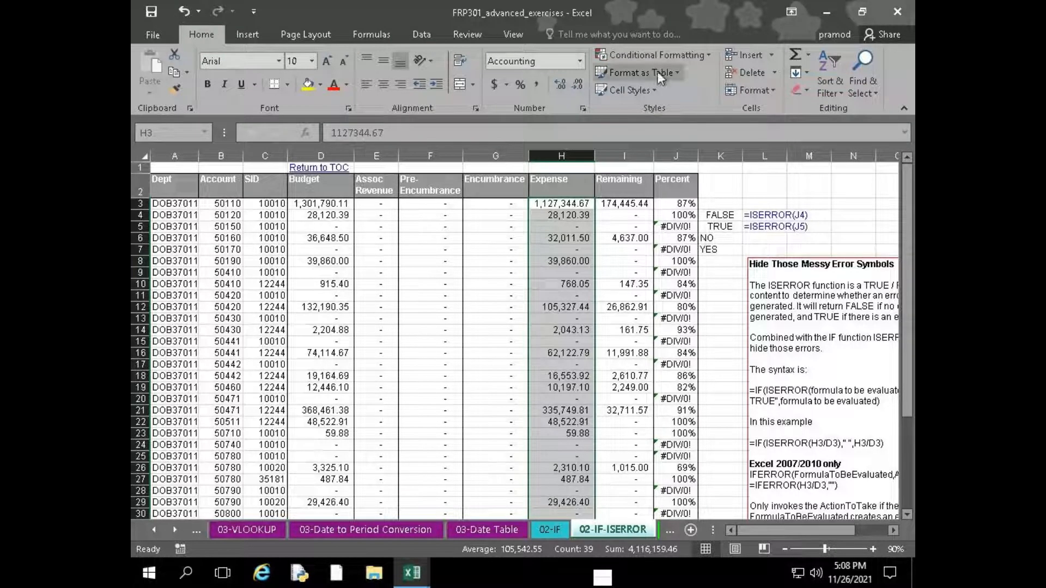
{"action": "left_click", "coordinate": [657, 55]}
{"action": "mouse_move", "coordinate": [708, 151]}
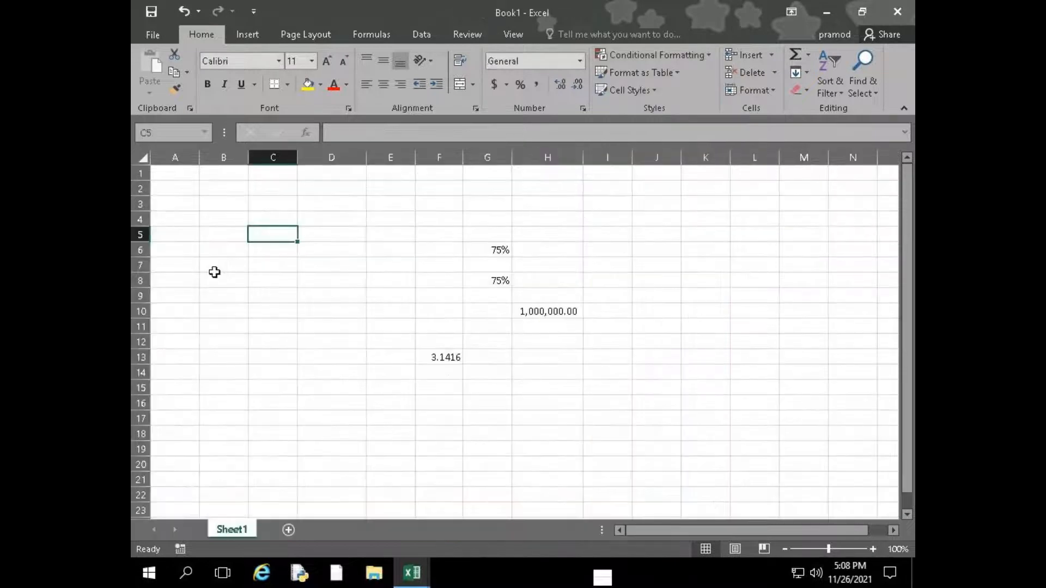
In the Book1 workbook, enter 25, 65, 33, 25, 66, 25 and 45 down cells D6 to D12
{"action": "left_click", "coordinate": [328, 249]}
{"action": "type", "text": "25"}
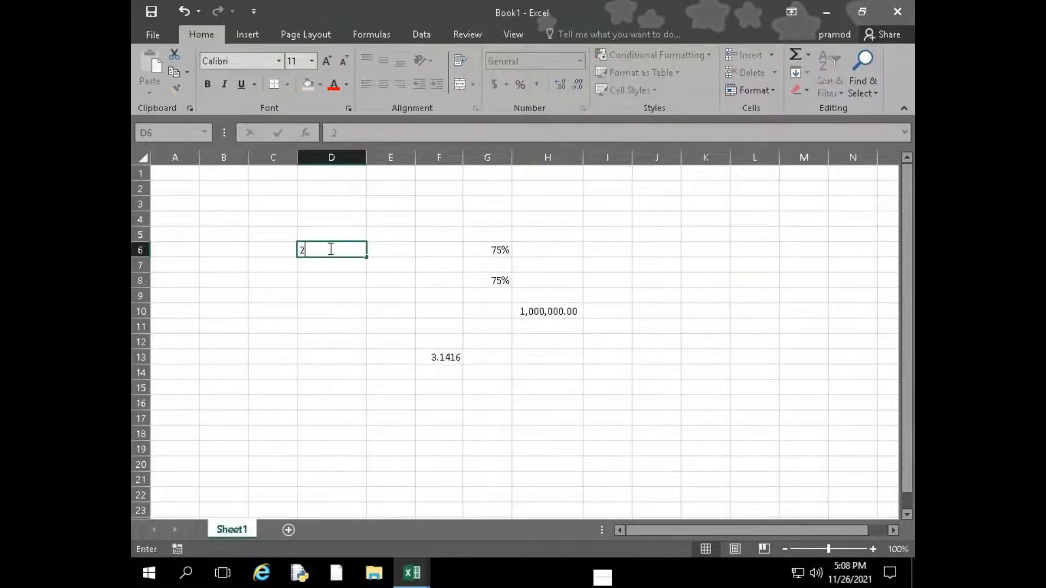
{"action": "key", "text": "Return"}
{"action": "type", "text": "65"}
{"action": "key", "text": "Return"}
{"action": "type", "text": "33"}
{"action": "key", "text": "Return"}
{"action": "type", "text": "25"}
{"action": "key", "text": "Return"}
{"action": "type", "text": "66"}
{"action": "key", "text": "Return"}
{"action": "type", "text": "25"}
{"action": "key", "text": "Return"}
{"action": "type", "text": "45"}
{"action": "key", "text": "Return"}
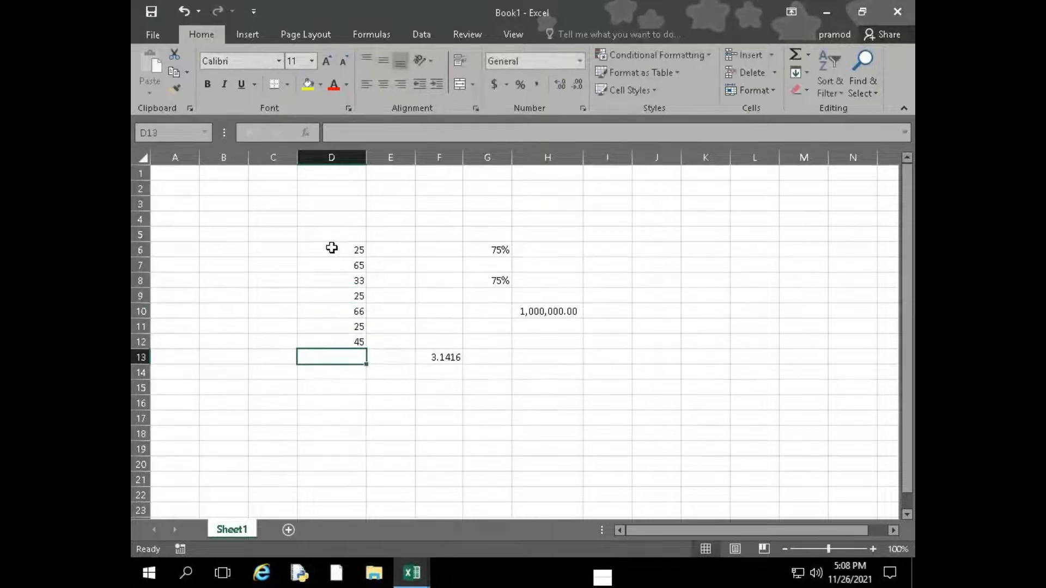
Preview the blue gradient Data Bars on cells D6 to D12 without applying them
{"action": "left_click_drag", "start_coordinate": [333, 246], "coordinate": [351, 338]}
{"action": "left_click", "coordinate": [654, 55]}
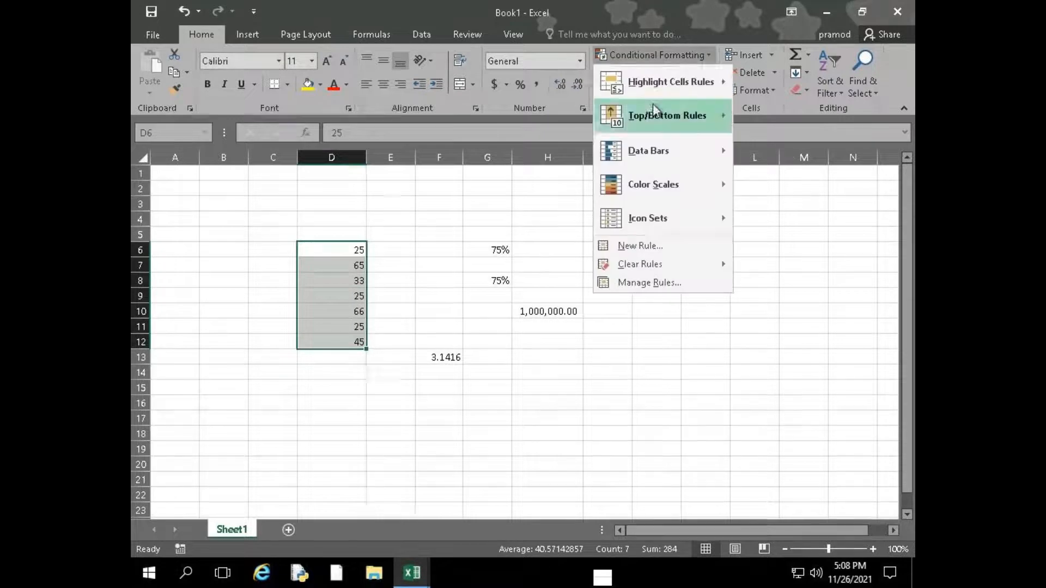
{"action": "mouse_move", "coordinate": [663, 159]}
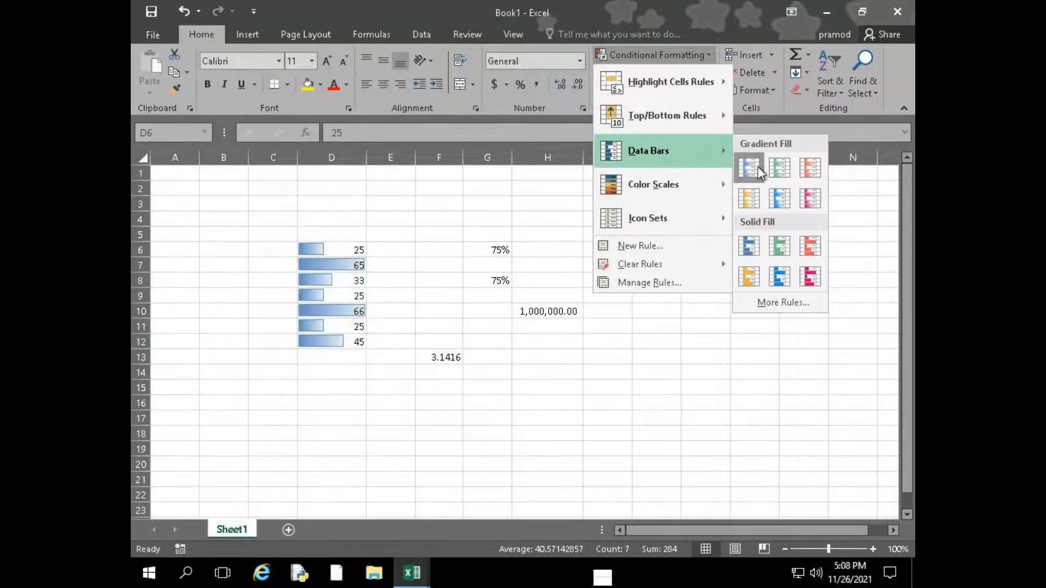
{"action": "mouse_move", "coordinate": [715, 172]}
{"action": "mouse_move", "coordinate": [694, 157]}
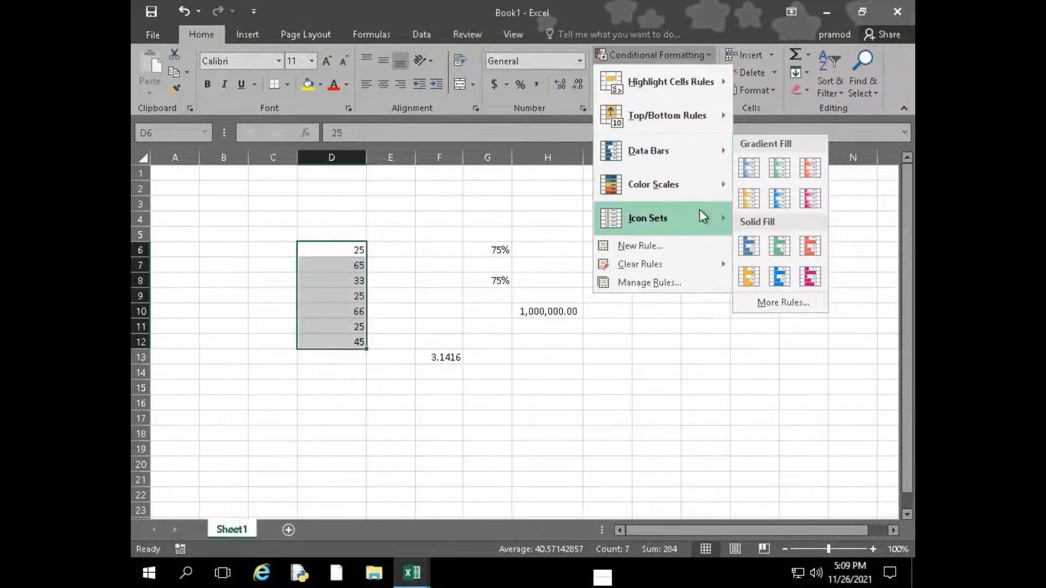
{"action": "mouse_move", "coordinate": [701, 203]}
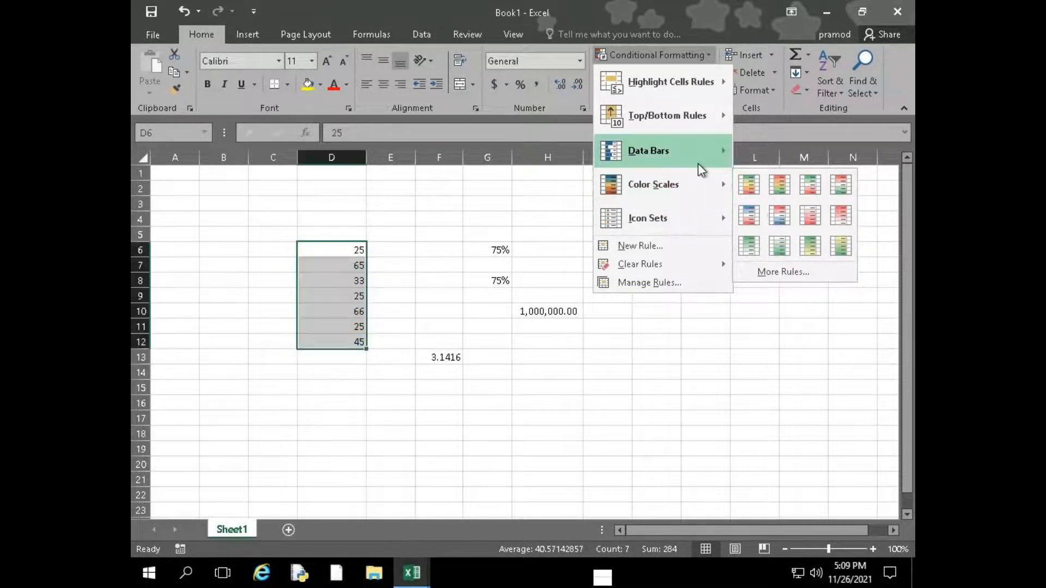
{"action": "mouse_move", "coordinate": [700, 163]}
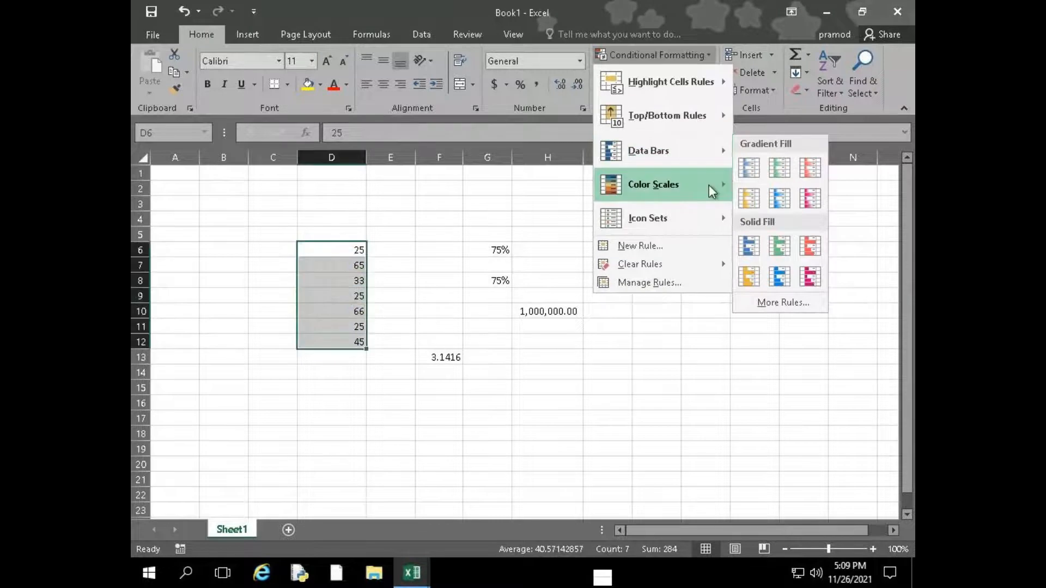
Preview Color Scales and Icon Sets such as 3 Signs on D6:D12, then leave the conditional formatting options
{"action": "mouse_move", "coordinate": [708, 184]}
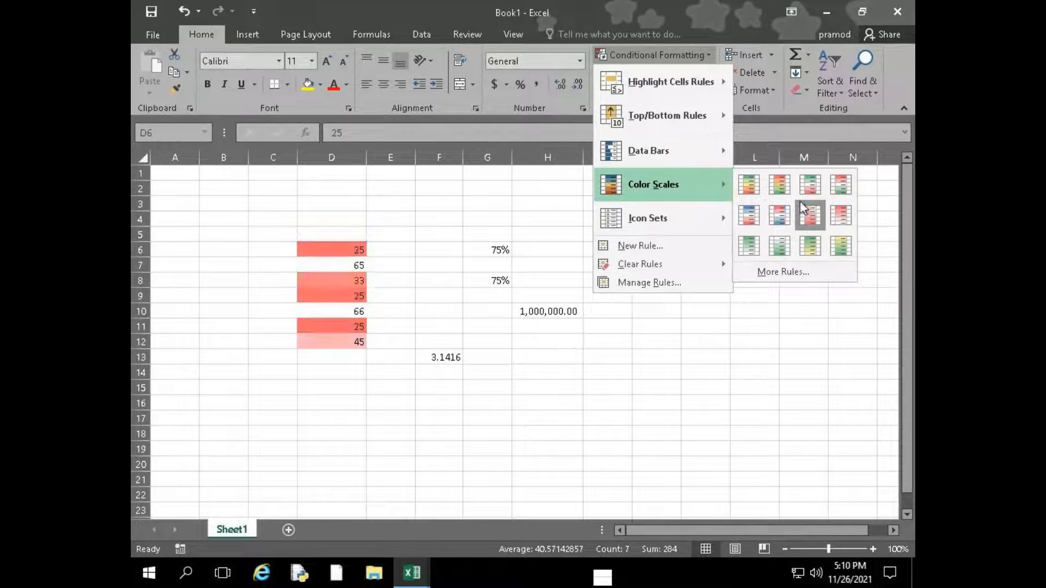
{"action": "mouse_move", "coordinate": [667, 218]}
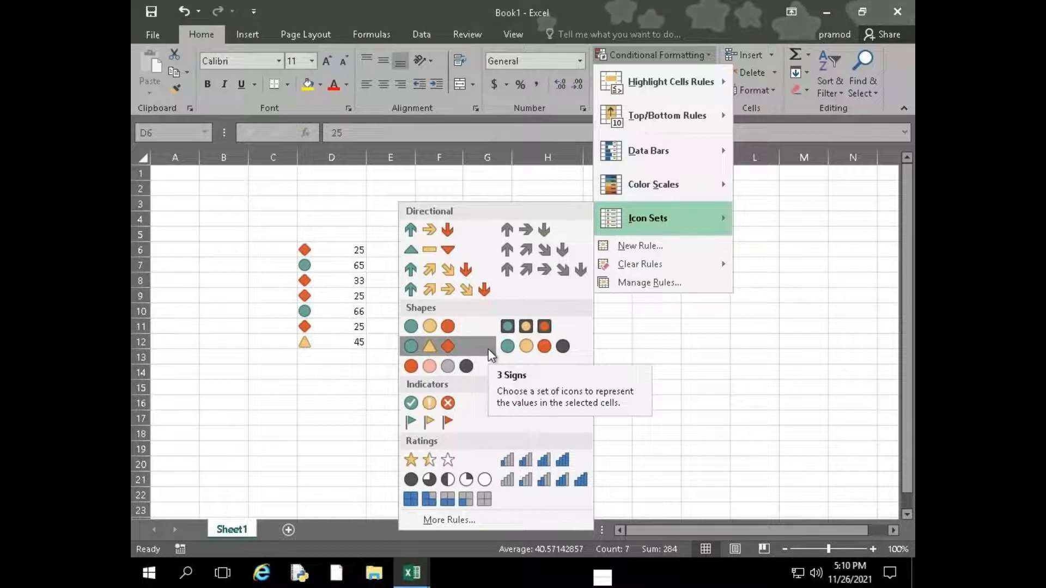
{"action": "mouse_move", "coordinate": [638, 263]}
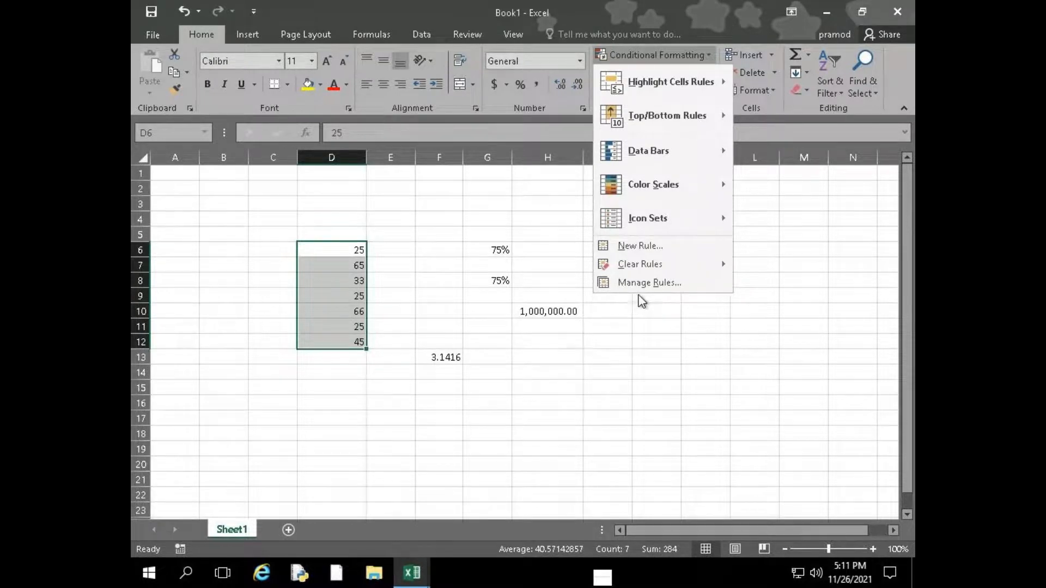
{"action": "left_click", "coordinate": [653, 307]}
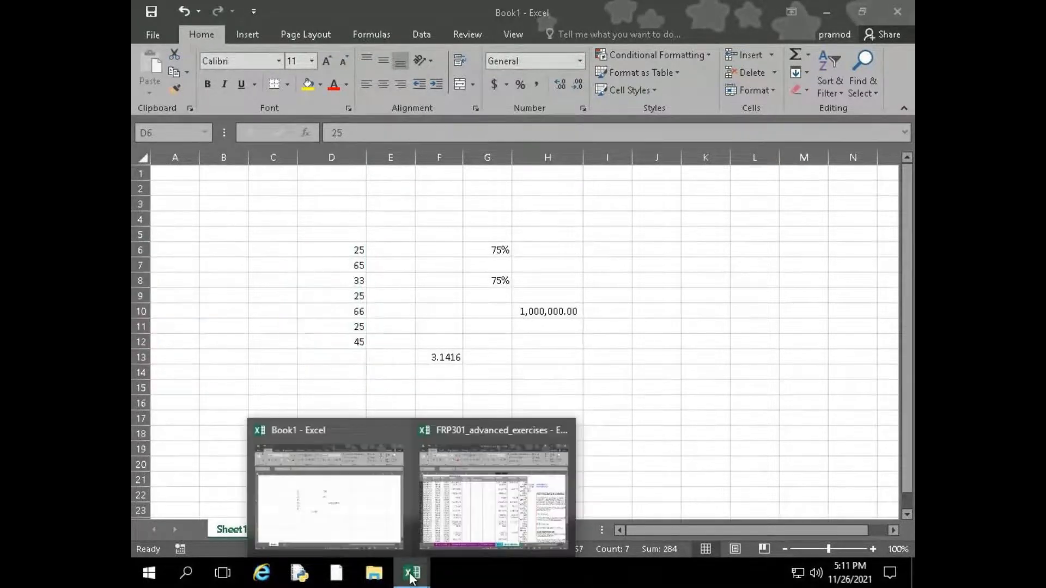
In FRP301_advanced_exercises, format B3:F24 of the 03-Date Table sheet as a table with headers in a green medium style, then undo it
{"action": "left_click", "coordinate": [467, 504]}
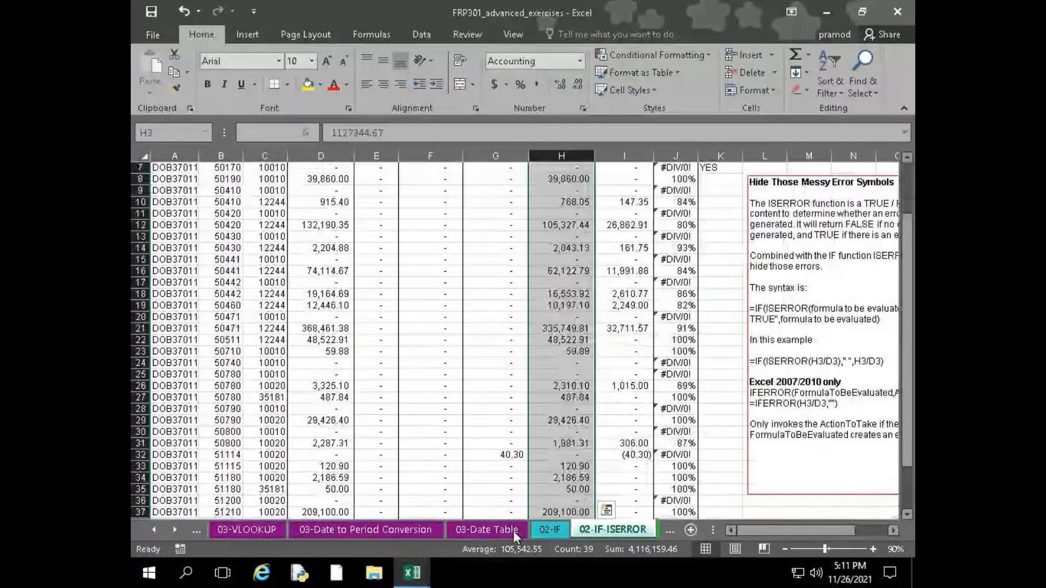
{"action": "left_click", "coordinate": [494, 530]}
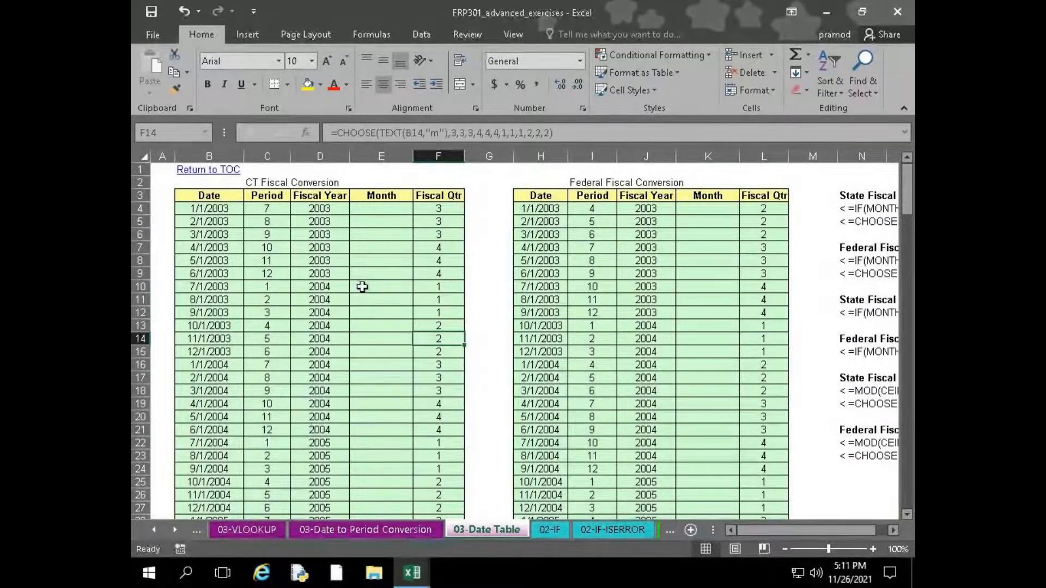
{"action": "left_click_drag", "start_coordinate": [213, 196], "coordinate": [434, 469]}
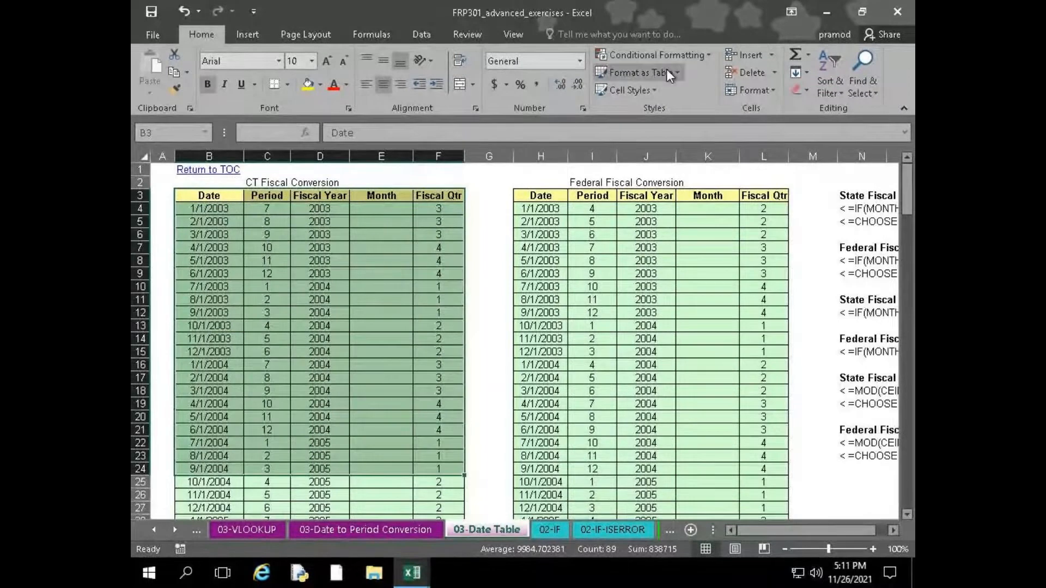
{"action": "left_click", "coordinate": [665, 69]}
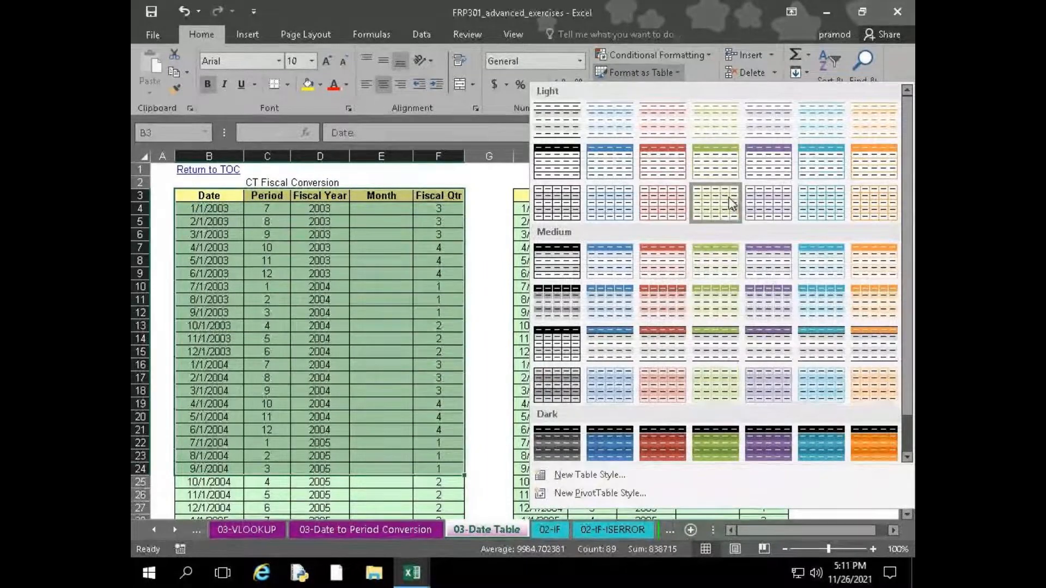
{"action": "left_click", "coordinate": [717, 276]}
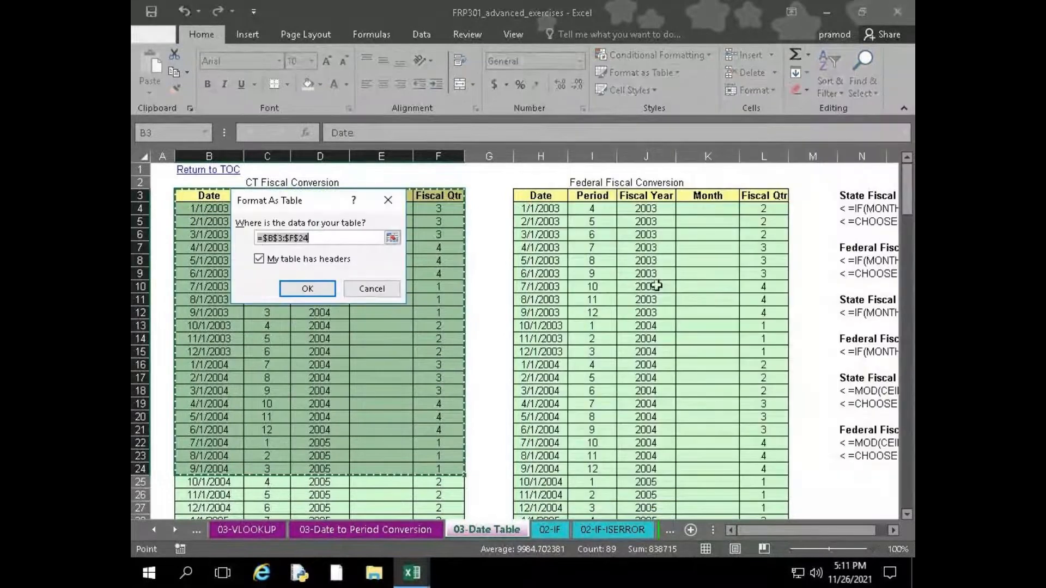
{"action": "left_click", "coordinate": [306, 289]}
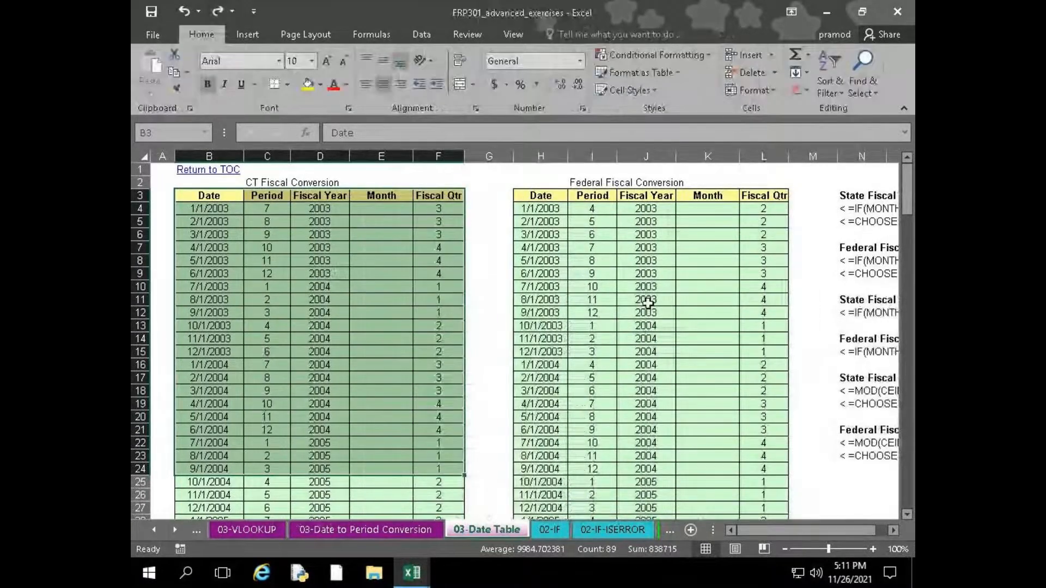
{"action": "scroll", "coordinate": [627, 330], "scroll_direction": "down", "scroll_amount": 2}
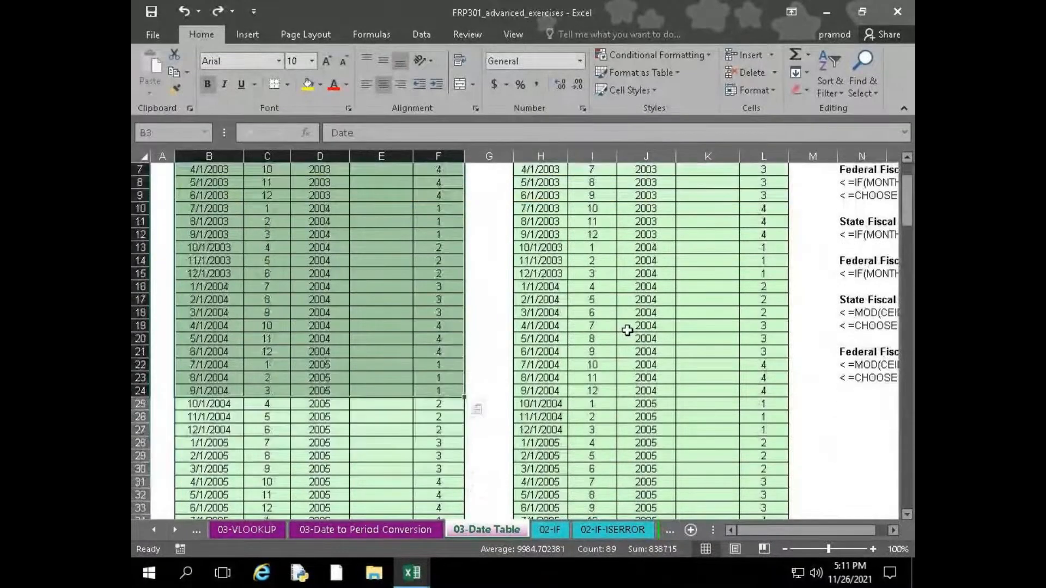
Switch back to Book1 and preview cell styles such as Warning Text on D6:D12 without applying any
{"action": "mouse_move", "coordinate": [408, 573]}
{"action": "left_click", "coordinate": [367, 502]}
{"action": "left_click", "coordinate": [635, 90]}
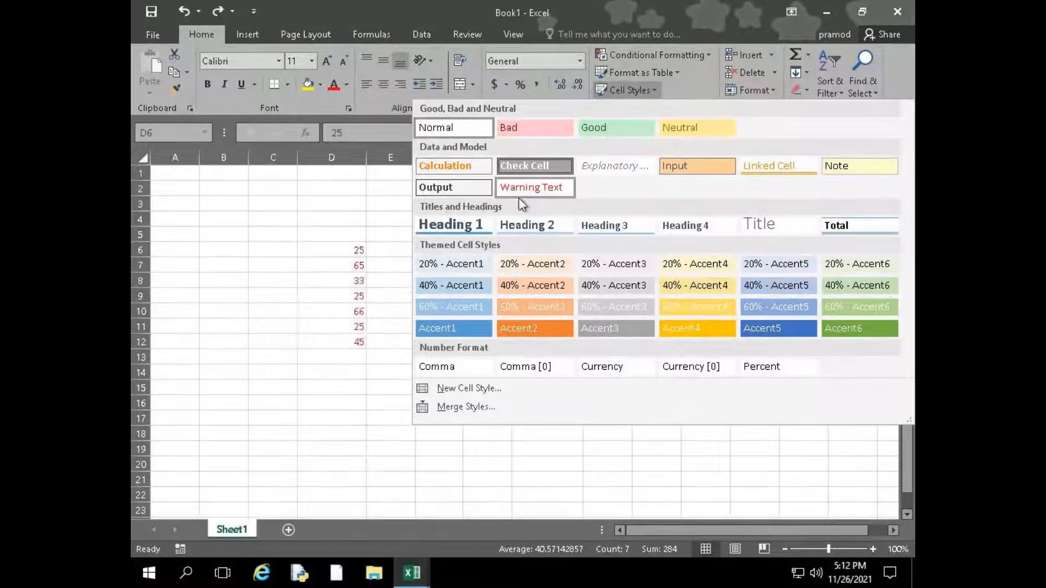
{"action": "left_click", "coordinate": [644, 96]}
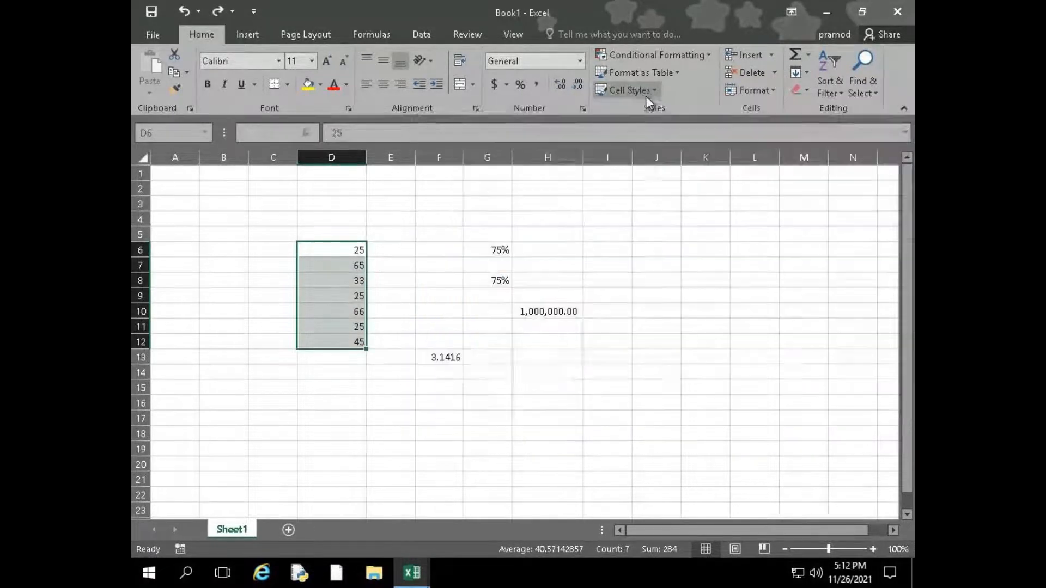
Enter 25, 65, 25, 65, 25 and 652 down cells E6 to E11
{"action": "left_click", "coordinate": [396, 245]}
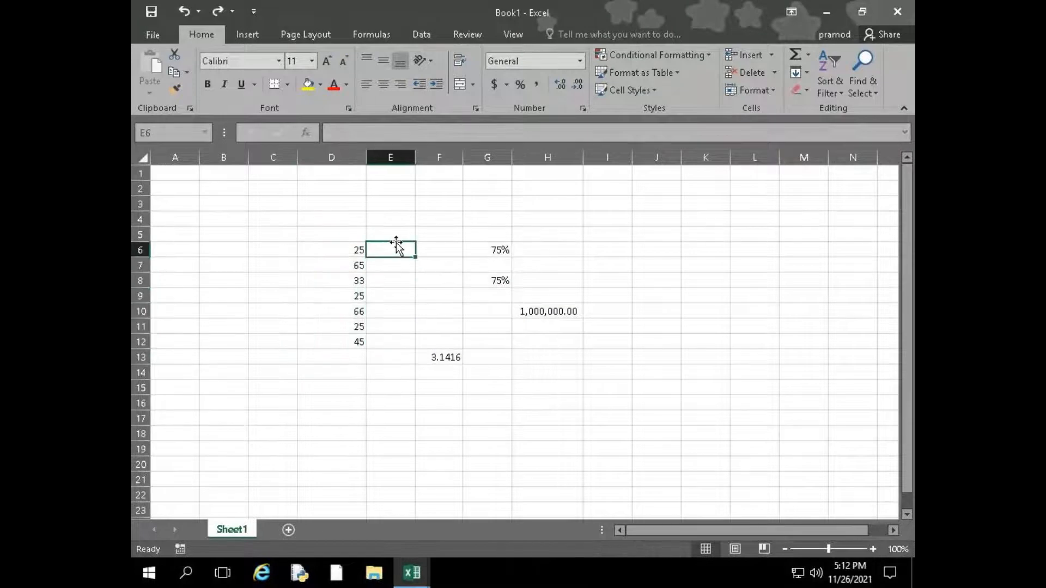
{"action": "type", "text": "25"}
{"action": "key", "text": "Return"}
{"action": "type", "text": "65"}
{"action": "key", "text": "Return"}
{"action": "type", "text": "25"}
{"action": "key", "text": "Return"}
{"action": "type", "text": "65"}
{"action": "key", "text": "Return"}
{"action": "type", "text": "25"}
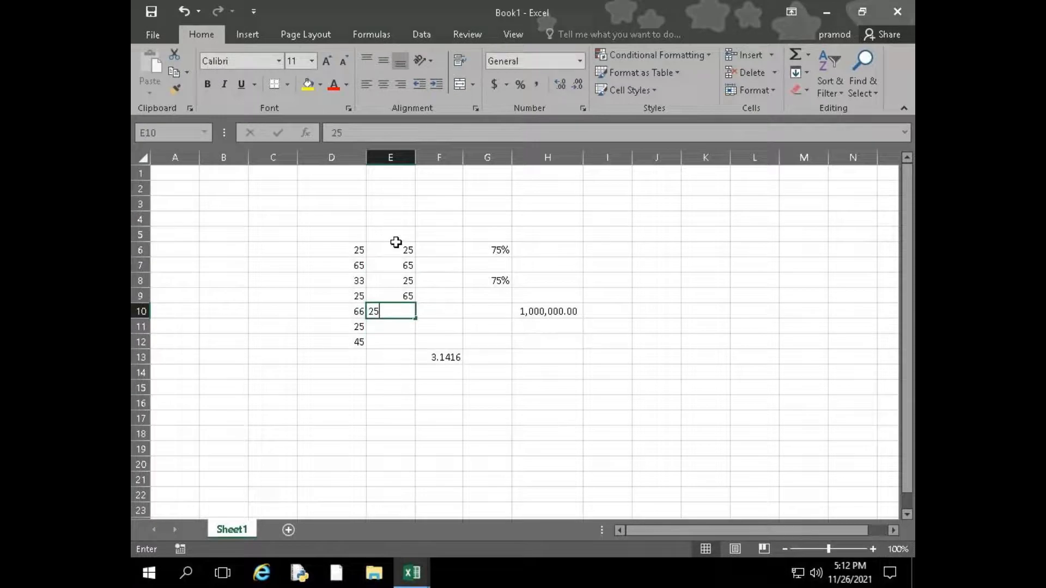
{"action": "key", "text": "Return"}
{"action": "type", "text": "652"}
{"action": "key", "text": "Return"}
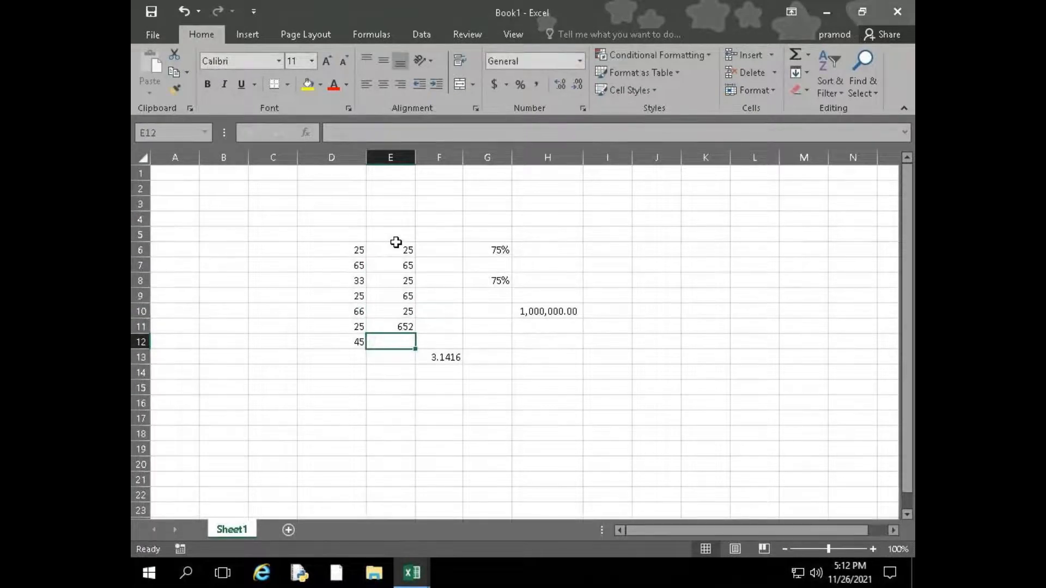
Replace the value in E11 with 26 and enter 35 in E12
{"action": "key", "text": "Up"}
{"action": "type", "text": "26"}
{"action": "key", "text": "Return"}
{"action": "type", "text": "35"}
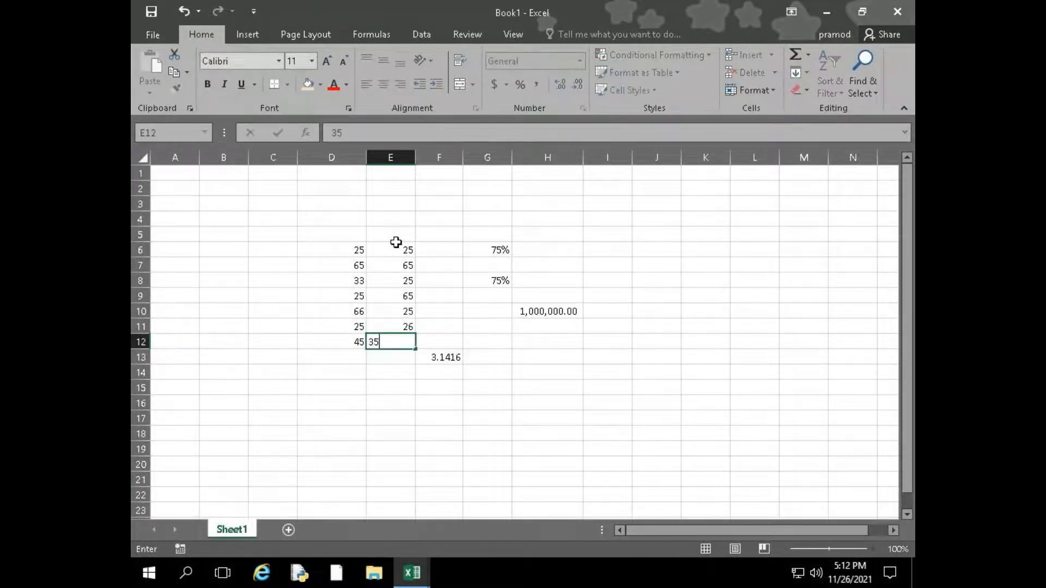
{"action": "key", "text": "Return"}
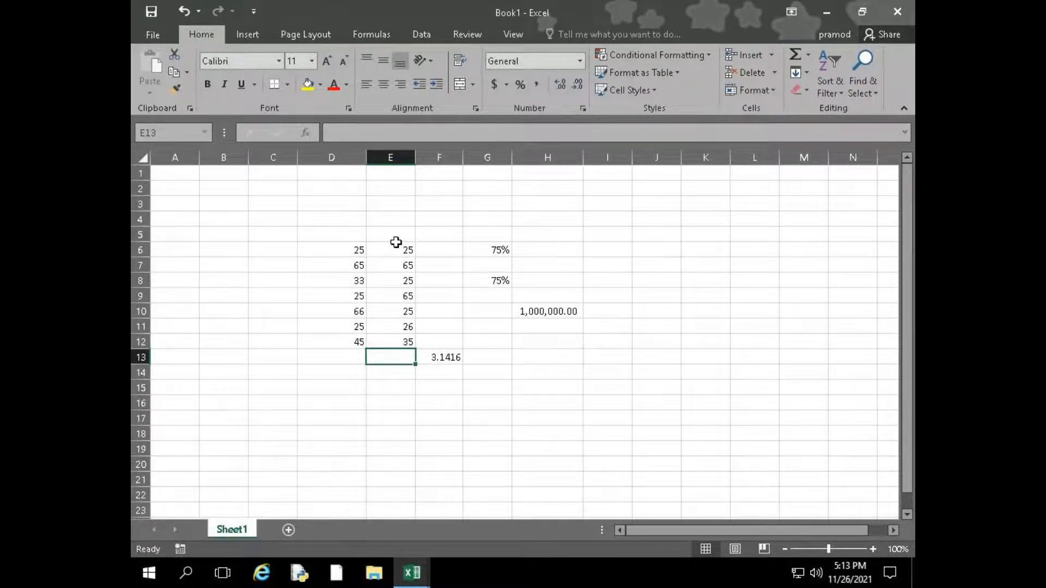
Insert a blank column before column E, between the two lists of numbers
{"action": "key", "text": "Up"}
{"action": "key", "text": "Up"}
{"action": "key", "text": "Up"}
{"action": "key", "text": "Up"}
{"action": "key", "text": "Up"}
{"action": "key", "text": "Up"}
{"action": "key", "text": "Up"}
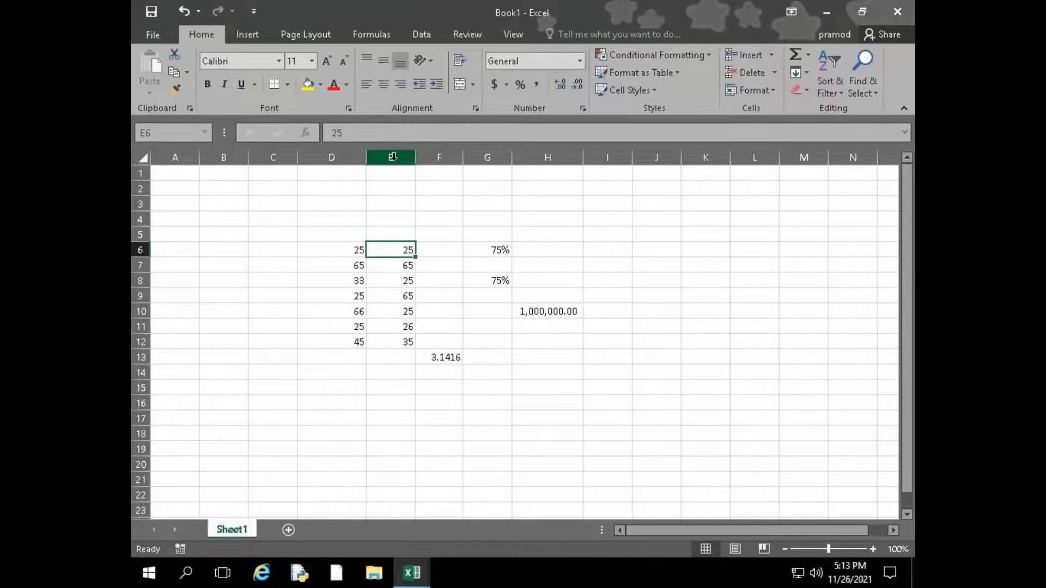
{"action": "right_click", "coordinate": [389, 158]}
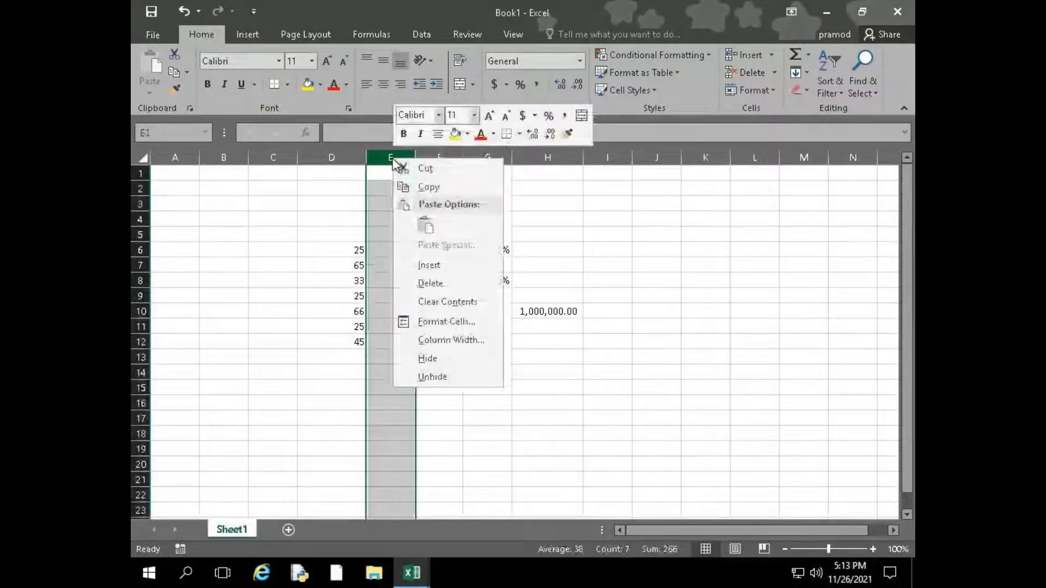
{"action": "left_click", "coordinate": [429, 265]}
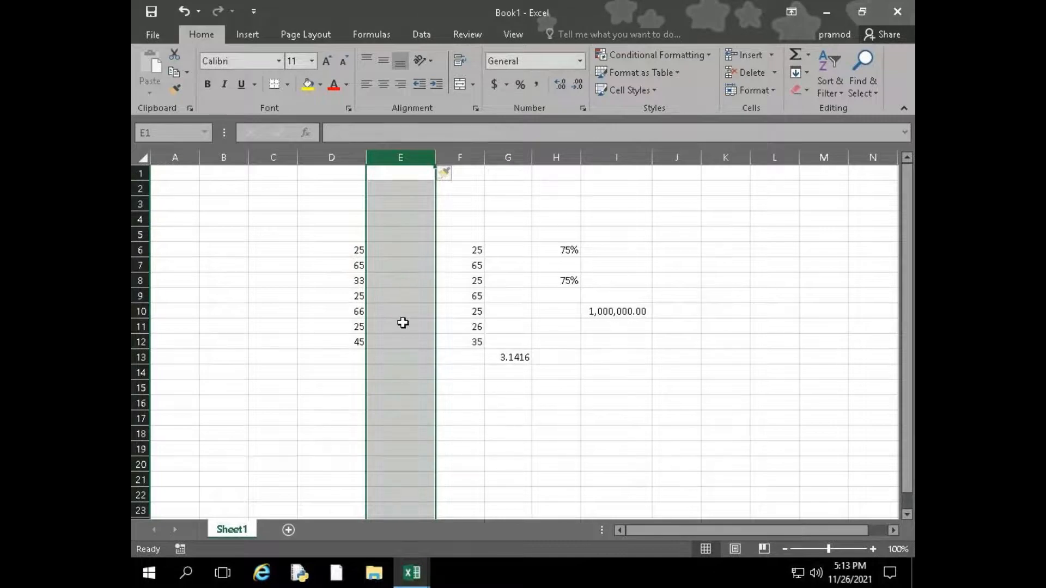
Delete the blank column E between the two lists of numbers
{"action": "right_click", "coordinate": [403, 156]}
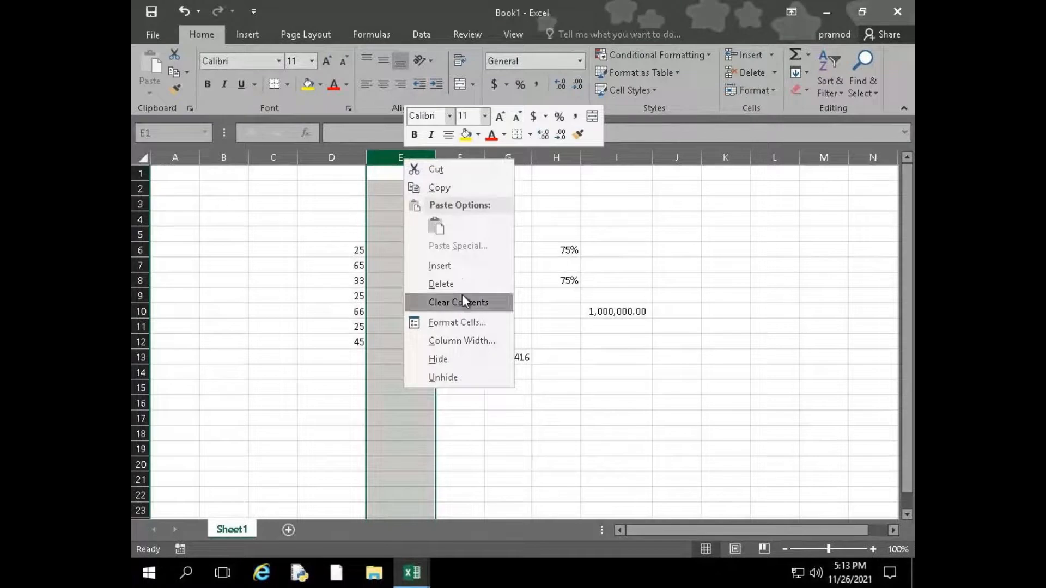
{"action": "left_click", "coordinate": [462, 281]}
{"action": "left_click", "coordinate": [404, 286]}
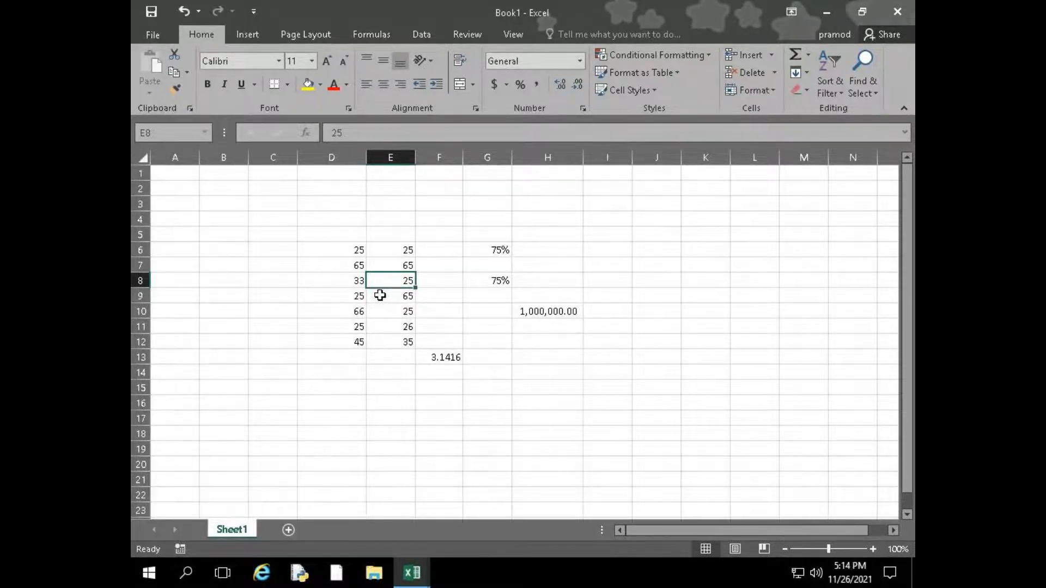
Switch to the FRP301_advanced_exercises workbook and jump to the end of column B's dates on 03-Date Table, selecting the empty cell below
{"action": "scroll", "coordinate": [212, 406], "scroll_direction": "down", "scroll_amount": 20}
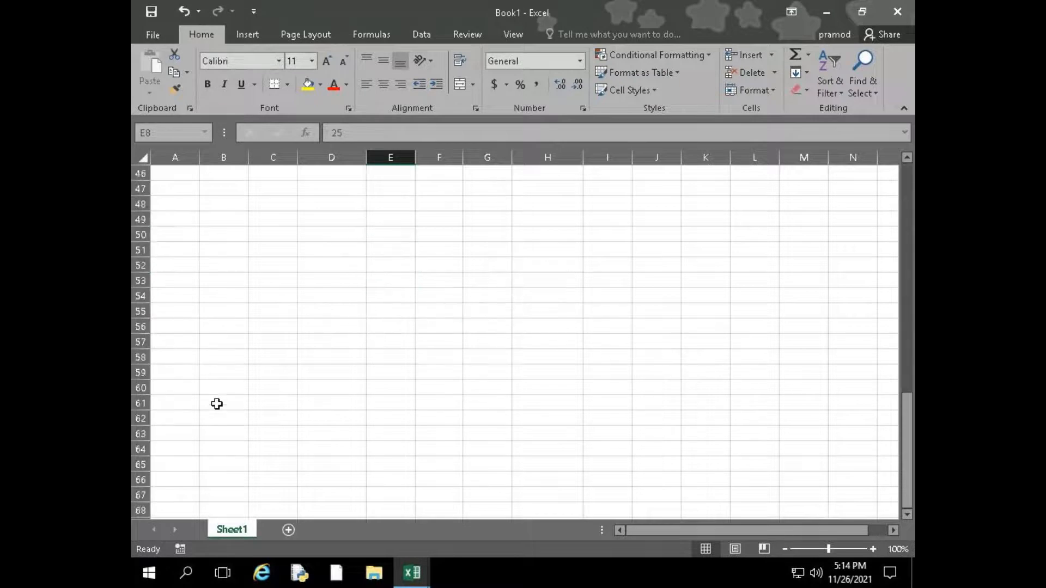
{"action": "scroll", "coordinate": [212, 408], "scroll_direction": "down", "scroll_amount": 20}
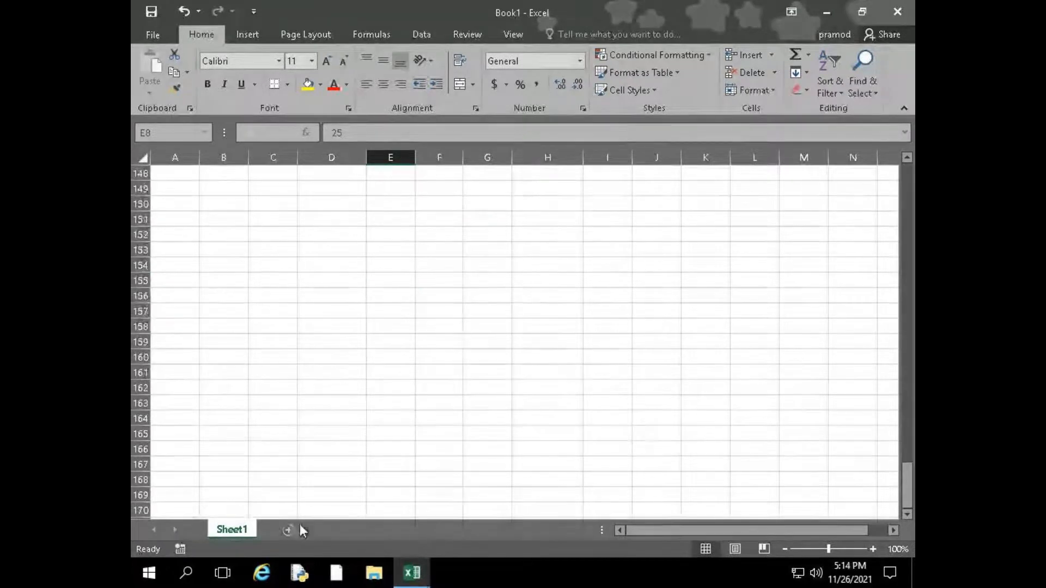
{"action": "mouse_move", "coordinate": [419, 576]}
{"action": "left_click", "coordinate": [443, 498]}
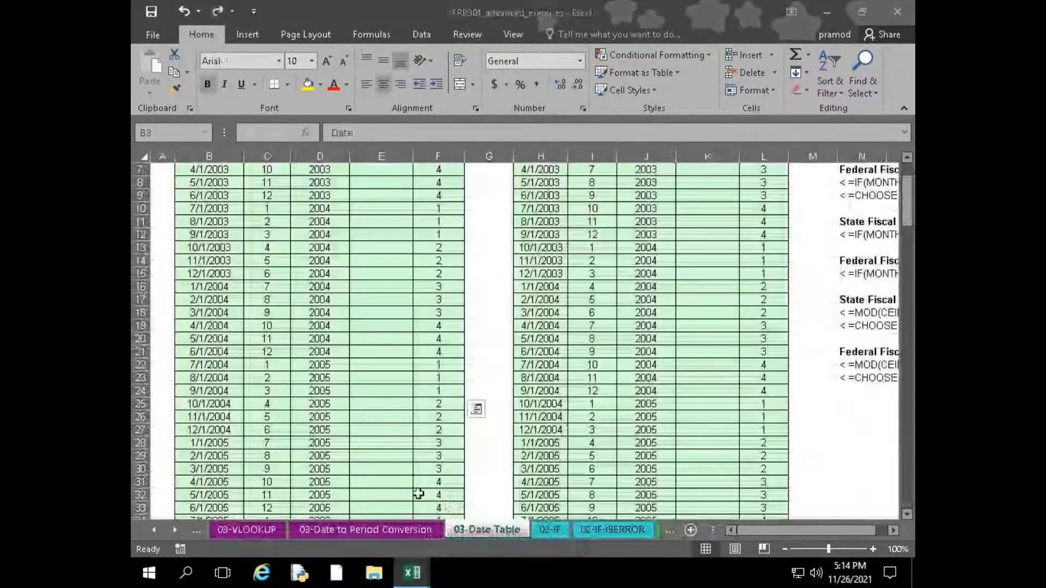
{"action": "scroll", "coordinate": [217, 352], "scroll_direction": "down", "scroll_amount": 20}
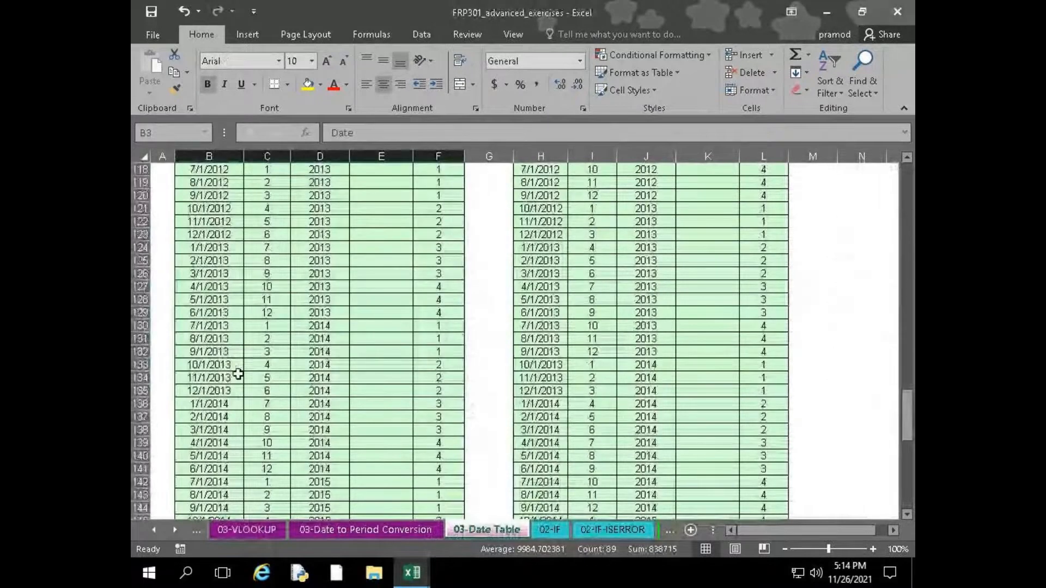
{"action": "key", "text": "ctrl+Down"}
{"action": "scroll", "coordinate": [231, 368], "scroll_direction": "up", "scroll_amount": 3}
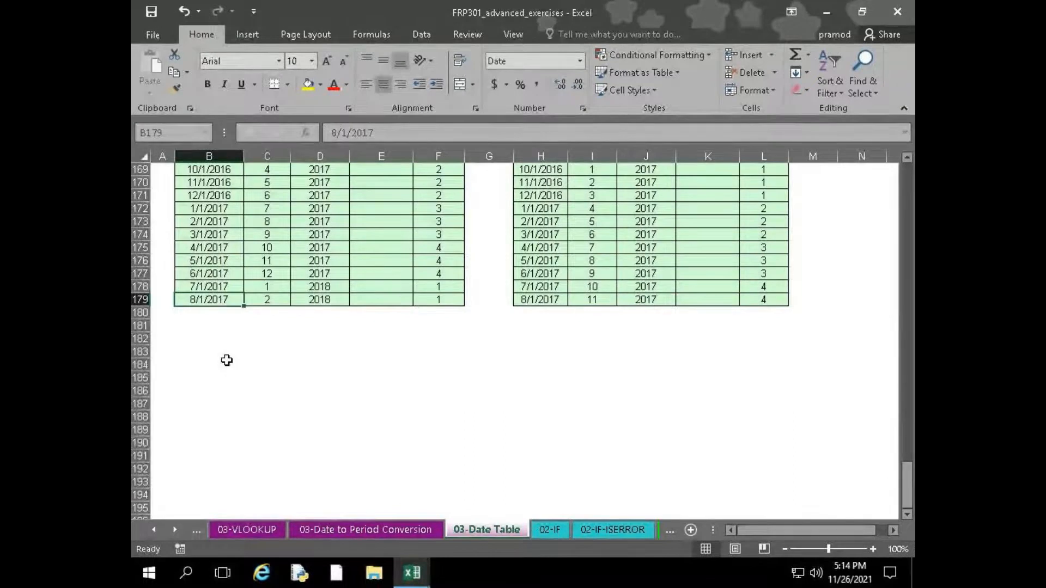
{"action": "left_click", "coordinate": [202, 317]}
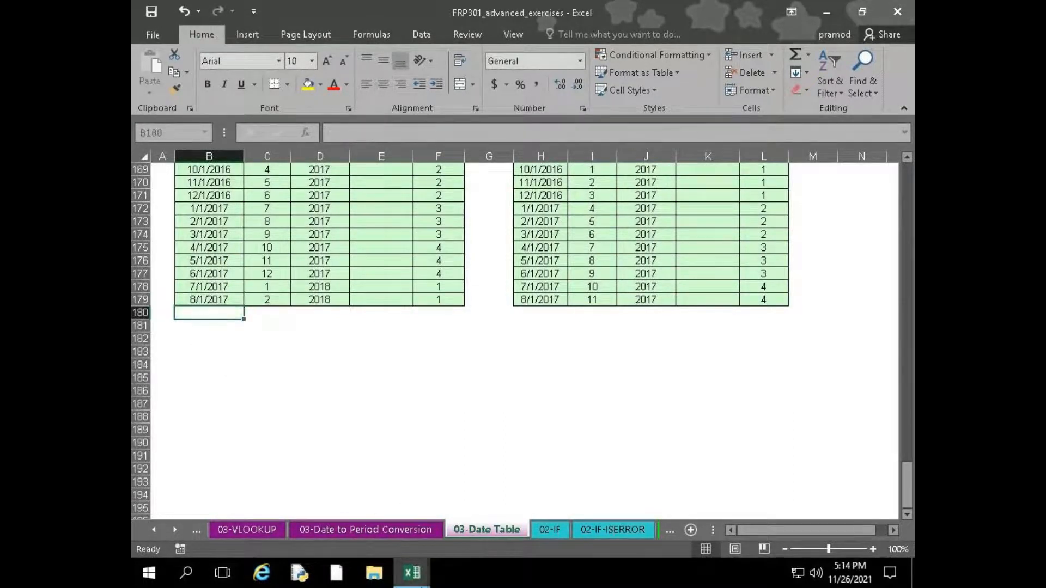
Switch back to Book1, jump to the last worksheet row in column A, and return to cell A1
{"action": "mouse_move", "coordinate": [412, 572]}
{"action": "left_click", "coordinate": [362, 523]}
{"action": "left_click", "coordinate": [174, 355]}
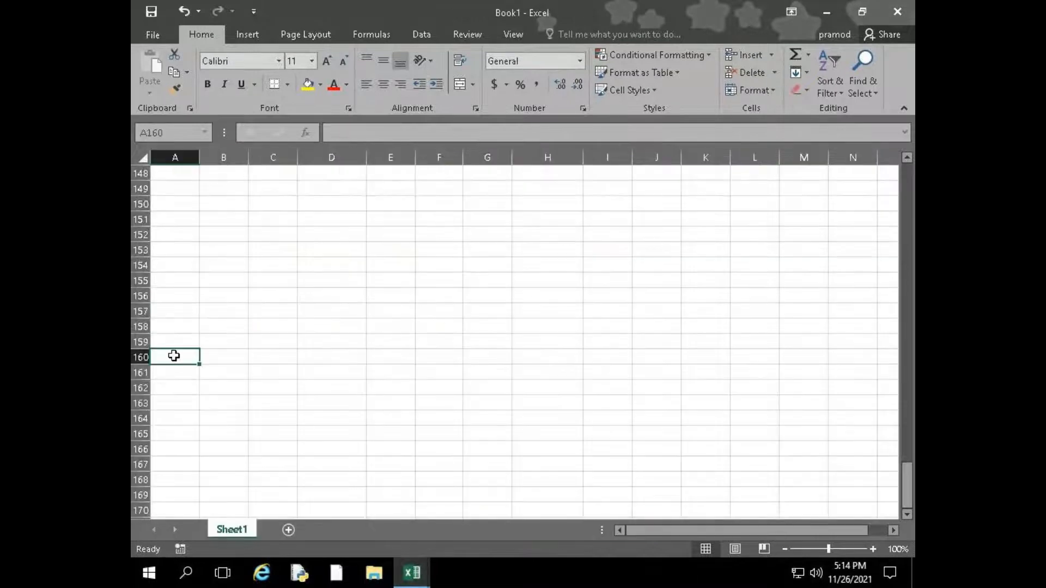
{"action": "key", "text": "ctrl+Down"}
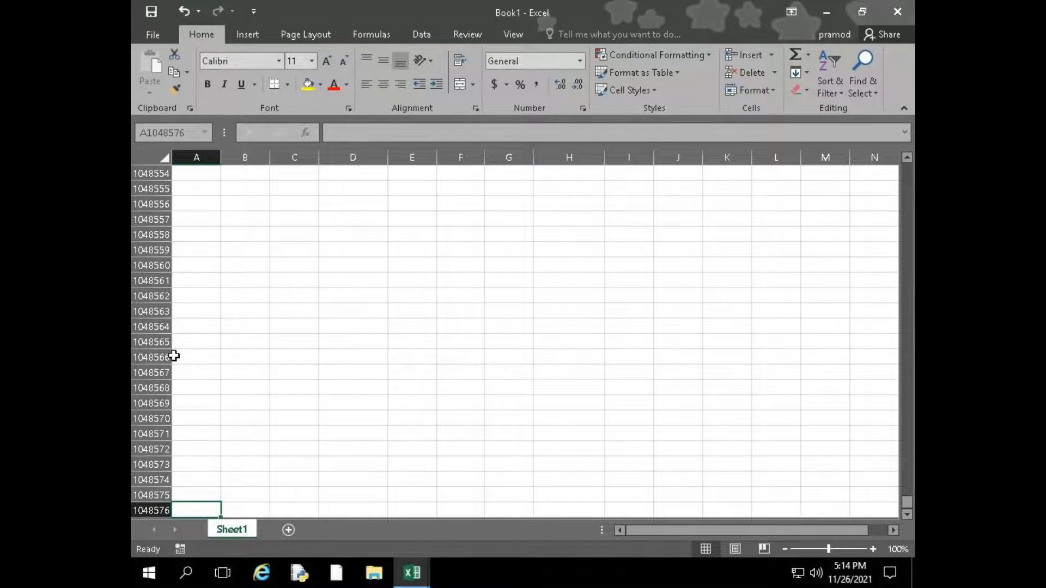
{"action": "key", "text": "Up"}
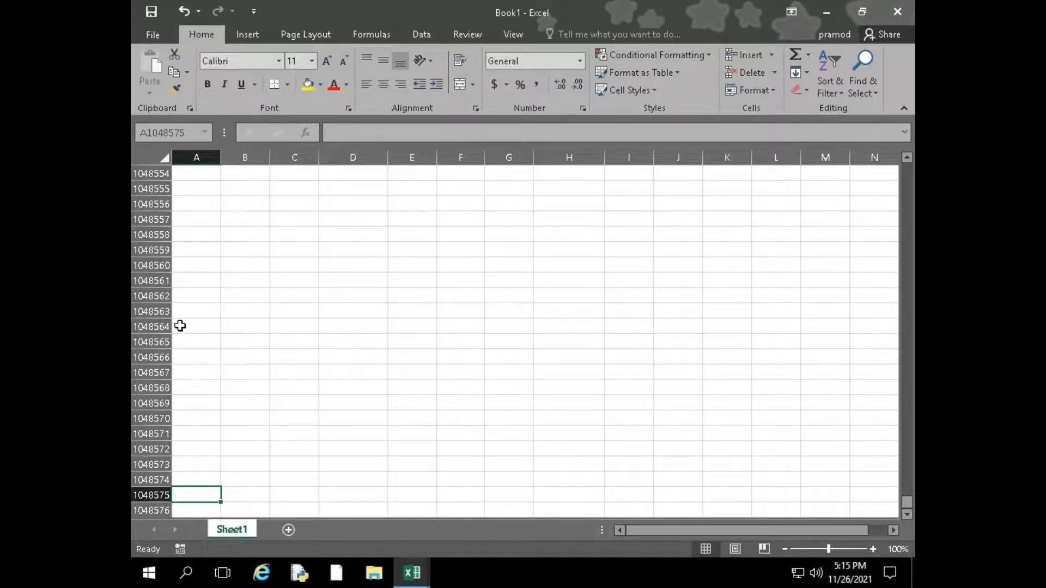
{"action": "key", "text": "ctrl+Home"}
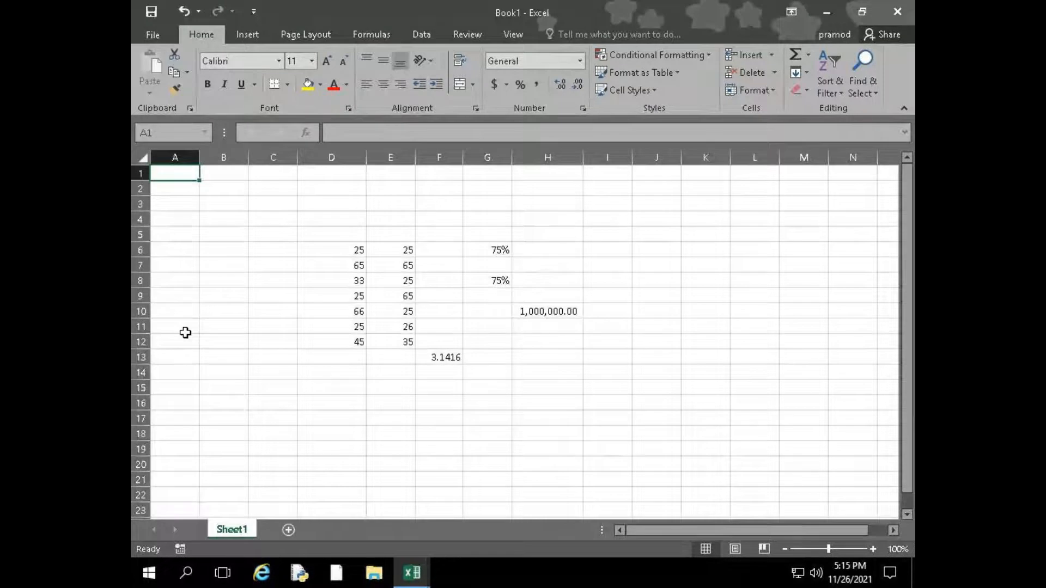
Move cell by cell from A1 through D2 and down the number lists to cell E9
{"action": "key", "text": "Down"}
{"action": "key", "text": "Right"}
{"action": "key", "text": "Right"}
{"action": "key", "text": "Right"}
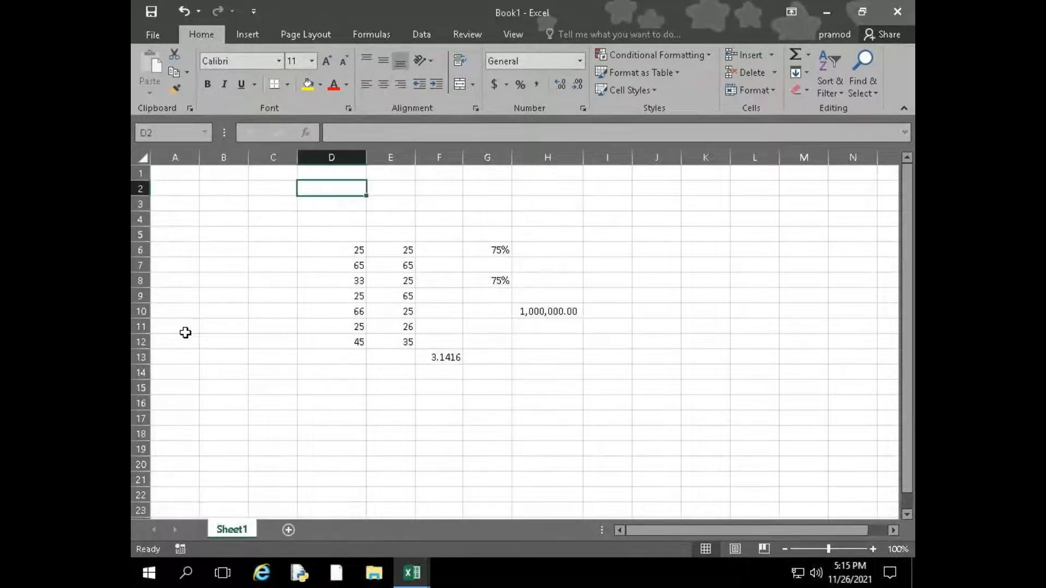
{"action": "key", "text": "Right"}
{"action": "key", "text": "Down"}
{"action": "key", "text": "Down"}
{"action": "key", "text": "Down"}
{"action": "key", "text": "Down"}
{"action": "key", "text": "Down"}
{"action": "key", "text": "Down"}
{"action": "key", "text": "Down"}
{"action": "key", "text": "Left"}
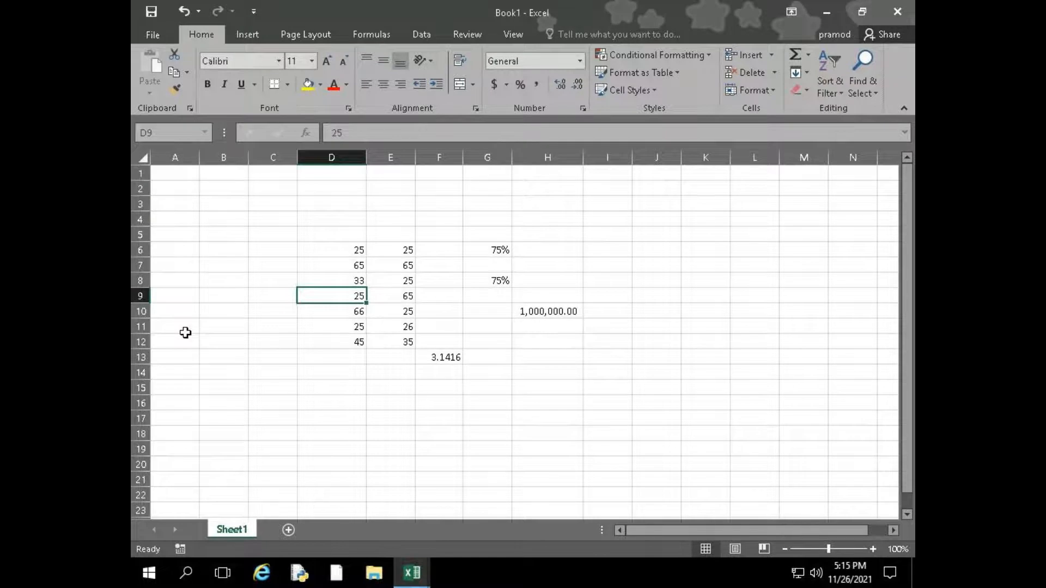
{"action": "key", "text": "Right"}
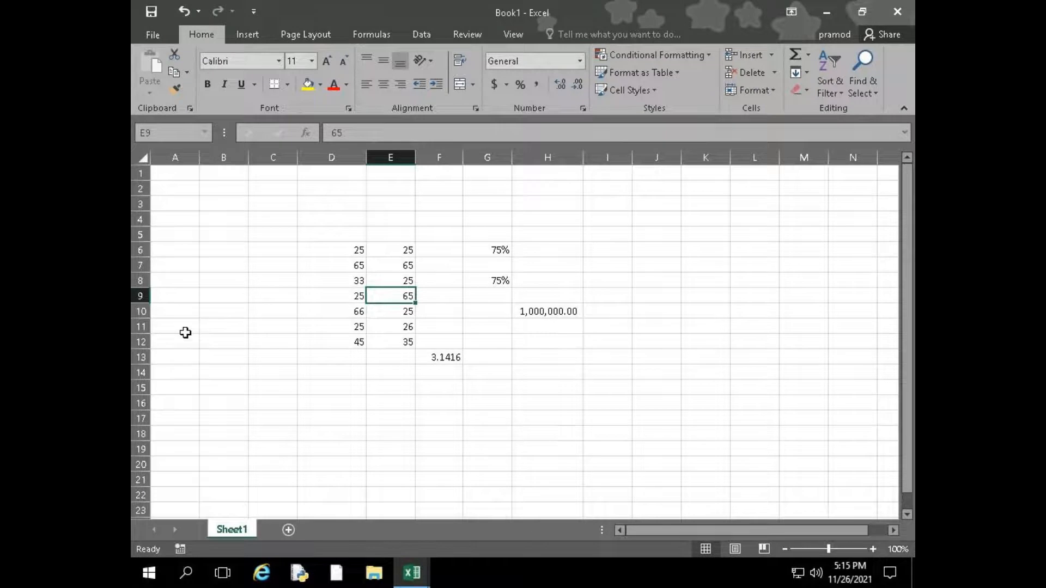
Show the Insert cells dialog for E9 twice and dismiss it without inserting anything
{"action": "key", "text": "ctrl+shift+plus"}
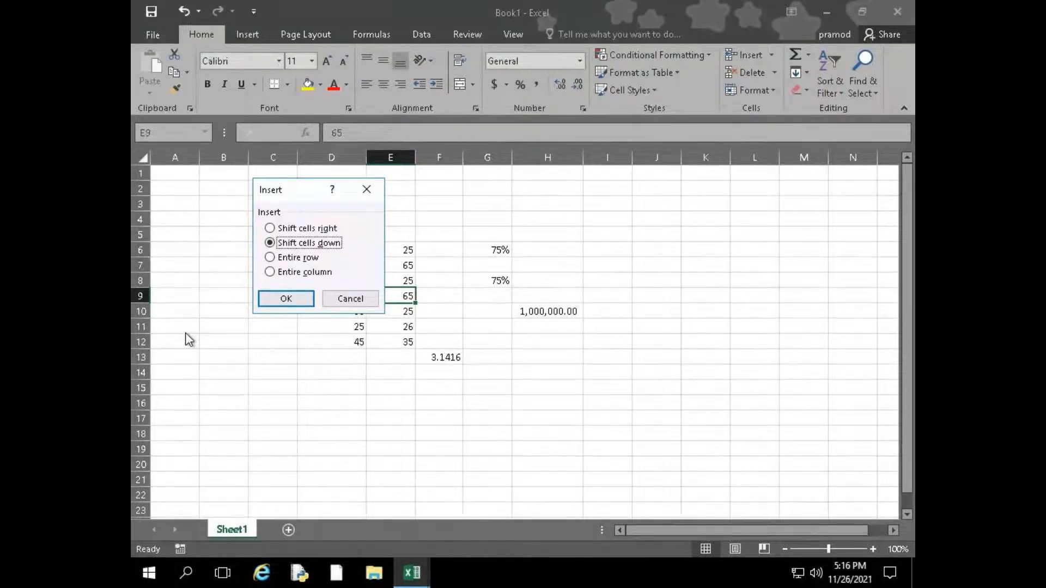
{"action": "key", "text": "Escape"}
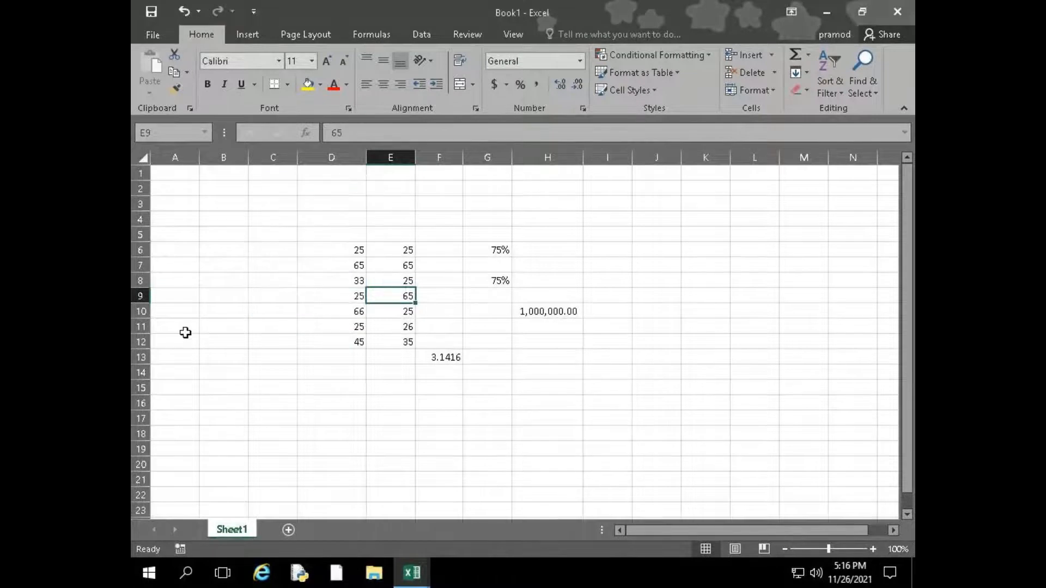
{"action": "key", "text": "ctrl+shift+equal"}
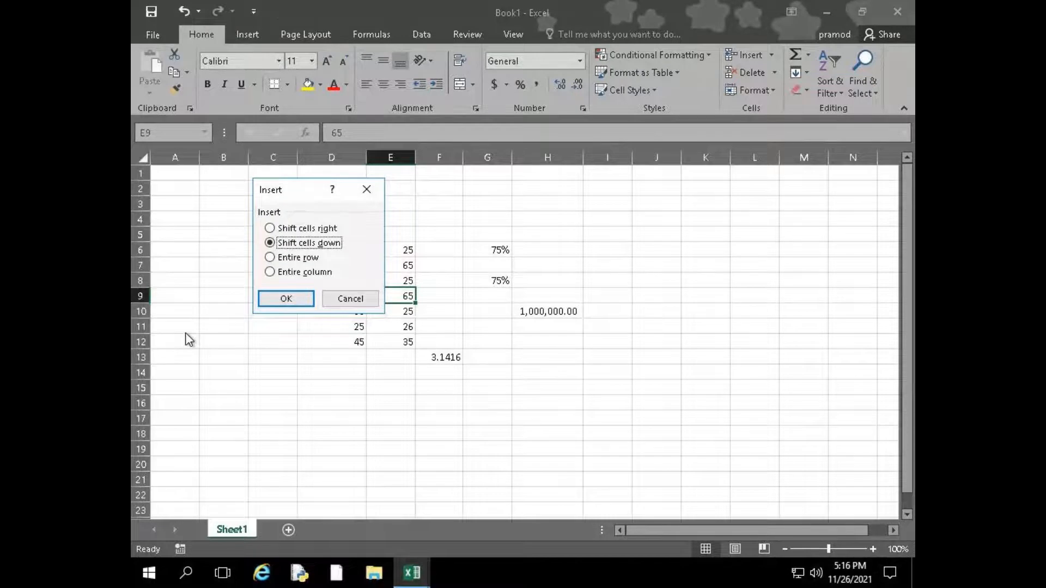
{"action": "key", "text": "Escape"}
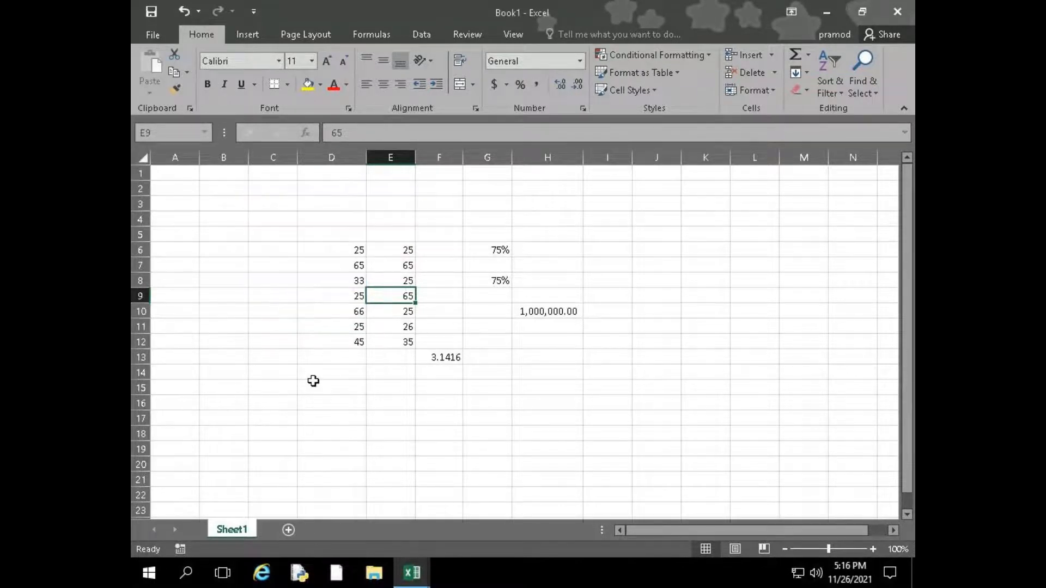
Show the insert and delete commands available for column E and for rows 8 and 9 without applying any
{"action": "left_click", "coordinate": [384, 158]}
{"action": "right_click", "coordinate": [382, 158]}
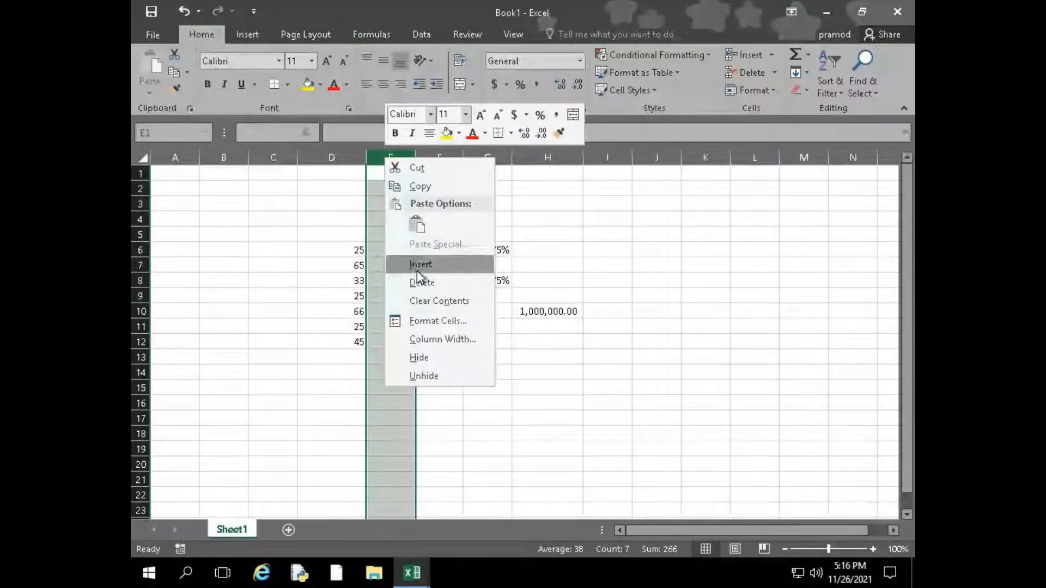
{"action": "left_click", "coordinate": [142, 282]}
{"action": "right_click", "coordinate": [141, 283]}
{"action": "left_click", "coordinate": [137, 289]}
{"action": "right_click", "coordinate": [136, 290]}
{"action": "left_click", "coordinate": [136, 294]}
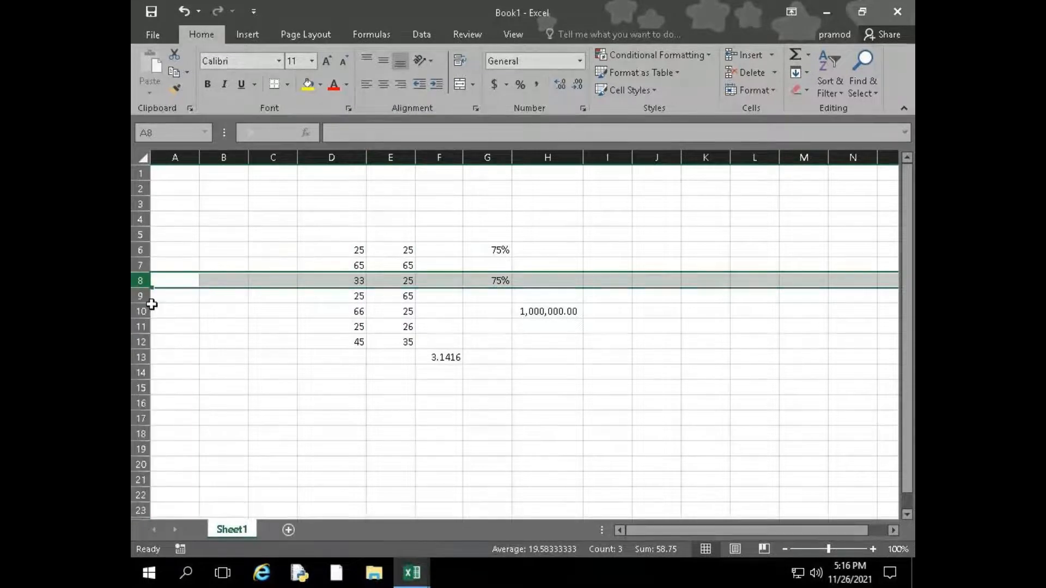
{"action": "right_click", "coordinate": [143, 298]}
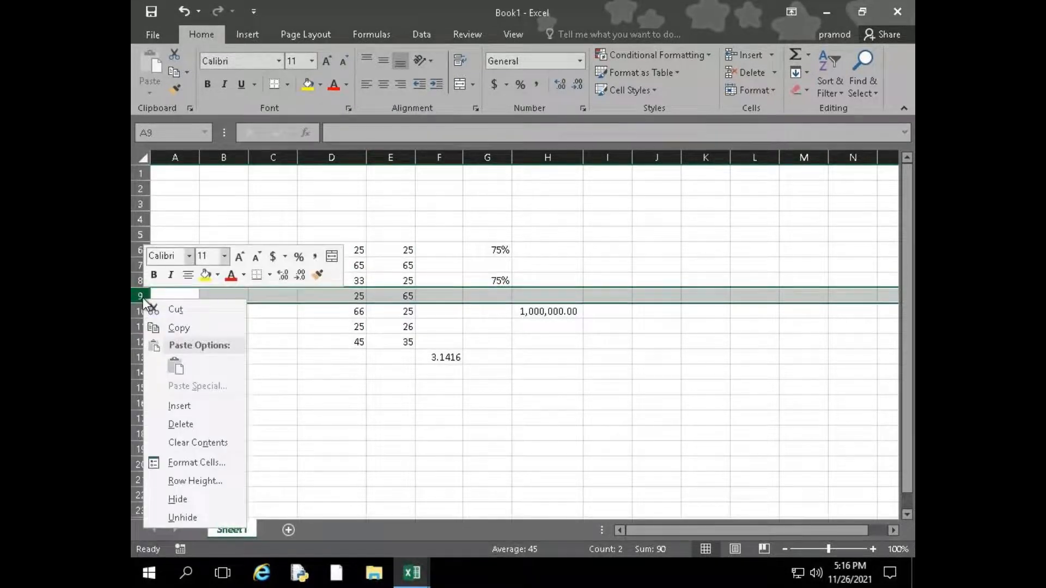
Step through the cell-shifting, row and column choices for inserting at E9, then cancel the insertion
{"action": "left_click", "coordinate": [385, 295]}
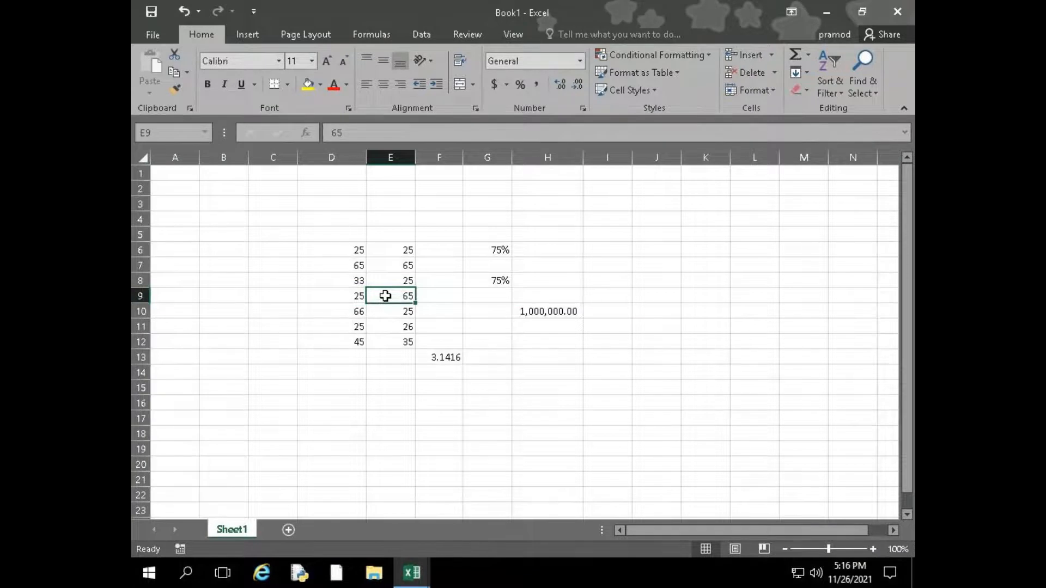
{"action": "key", "text": "ctrl+shift+plus"}
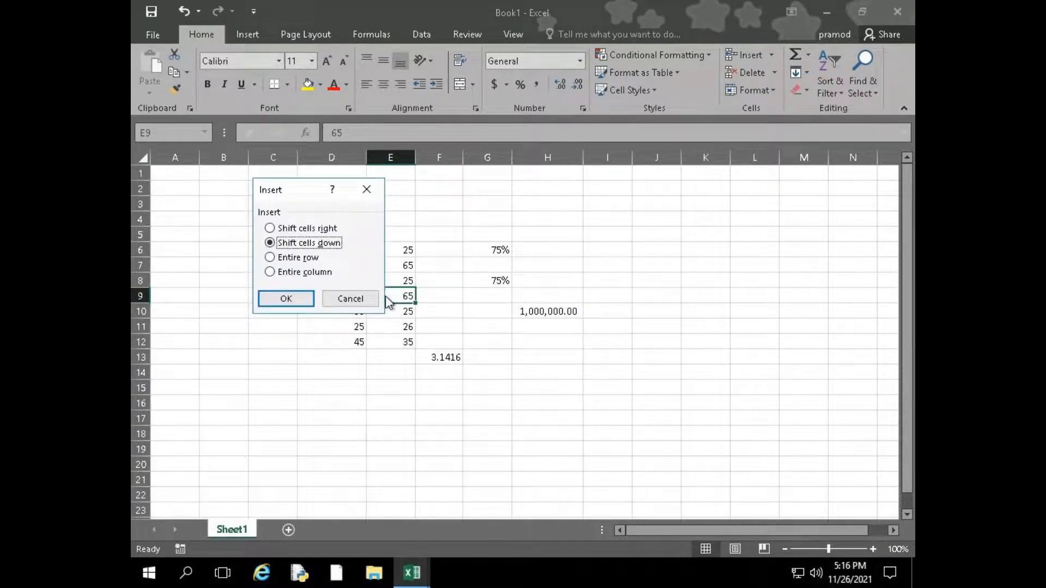
{"action": "key", "text": "Down"}
{"action": "key", "text": "Down"}
{"action": "key", "text": "Down"}
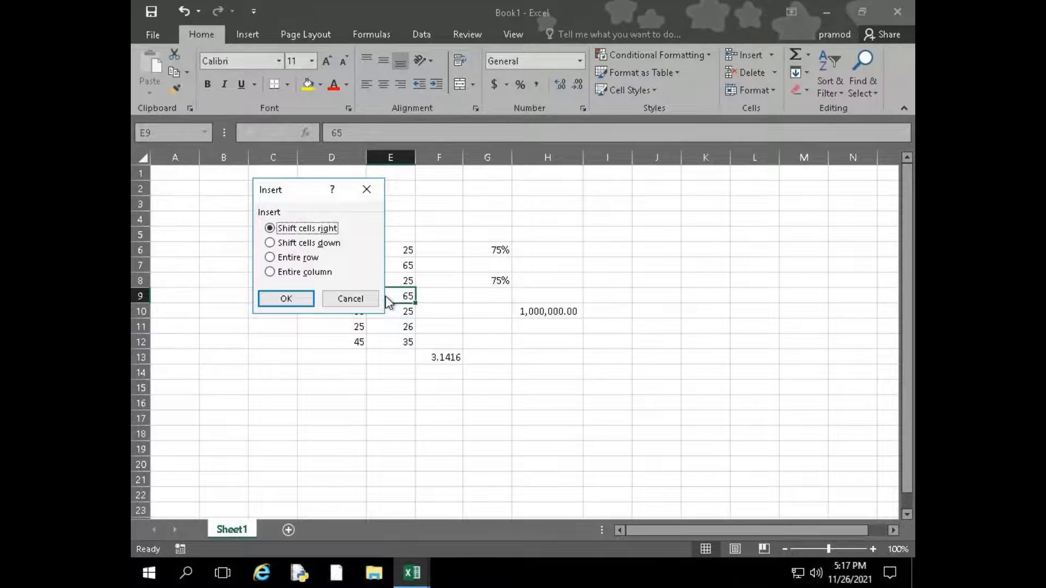
{"action": "key", "text": "Down"}
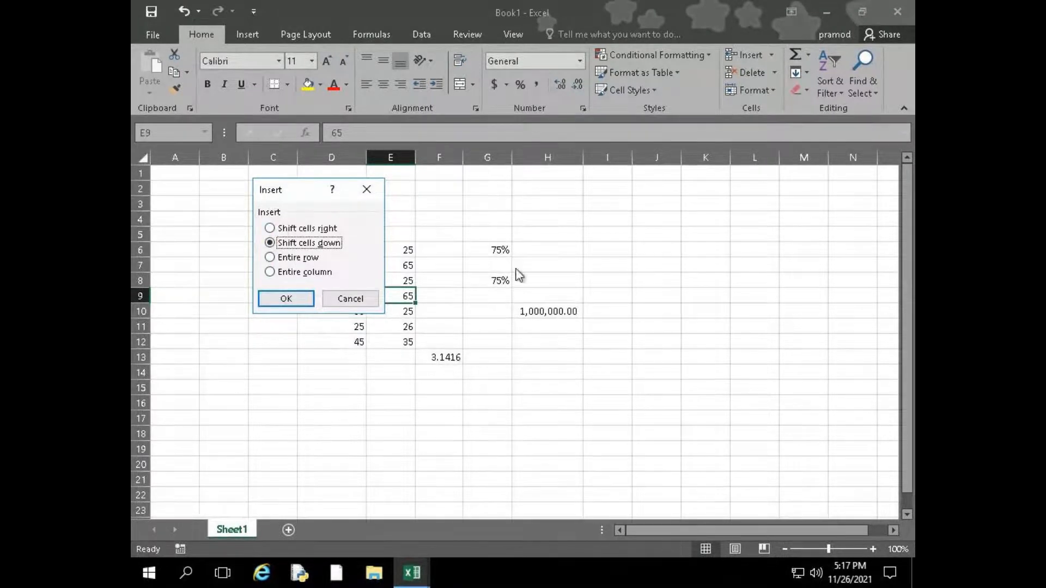
{"action": "key", "text": "Escape"}
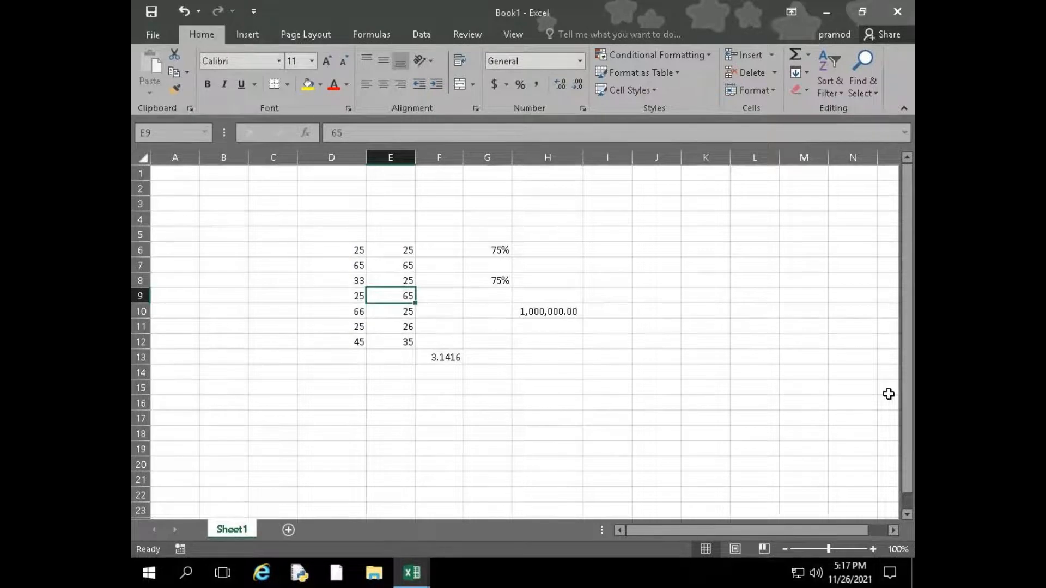
Try to launch a keyboard program through the Windows Run dialog with the command keyboad
{"action": "key", "text": "super+r"}
{"action": "type", "text": "kw"}
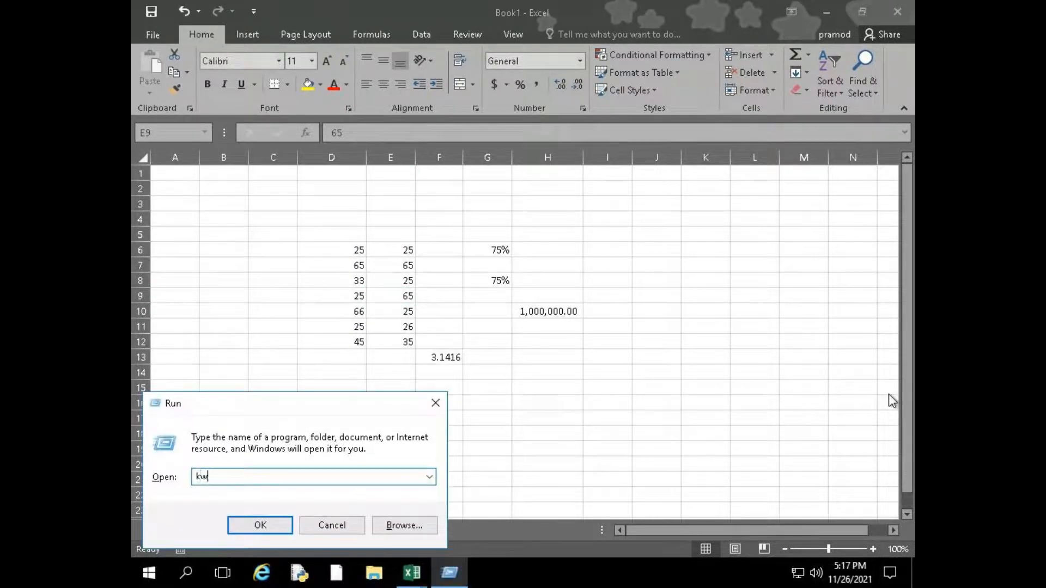
{"action": "key", "text": "BackSpace"}
{"action": "type", "text": "eyboad"}
{"action": "key", "text": "Return"}
{"action": "key", "text": "Return"}
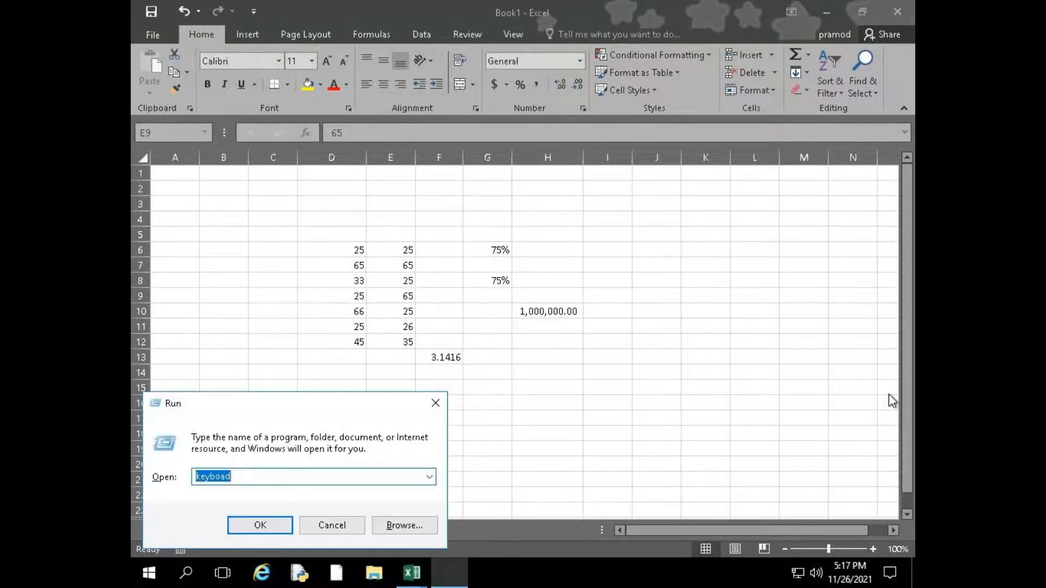
{"action": "key", "text": "Escape"}
Search Windows for "key" to launch the On-Screen Keyboard, then place it below the worksheet numbers and enlarge it
{"action": "key", "text": "super"}
{"action": "type", "text": "key"}
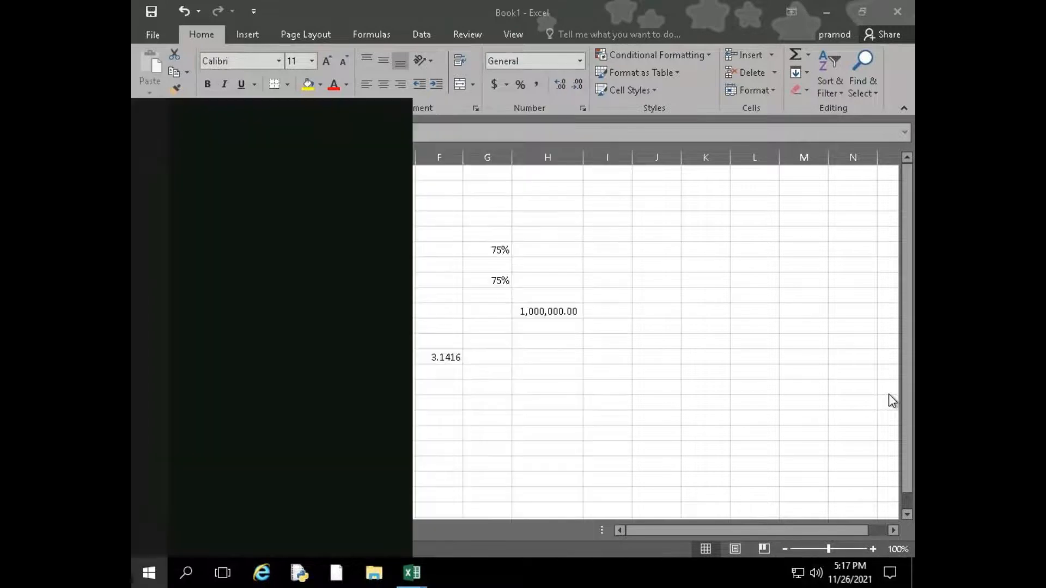
{"action": "key", "text": "Return"}
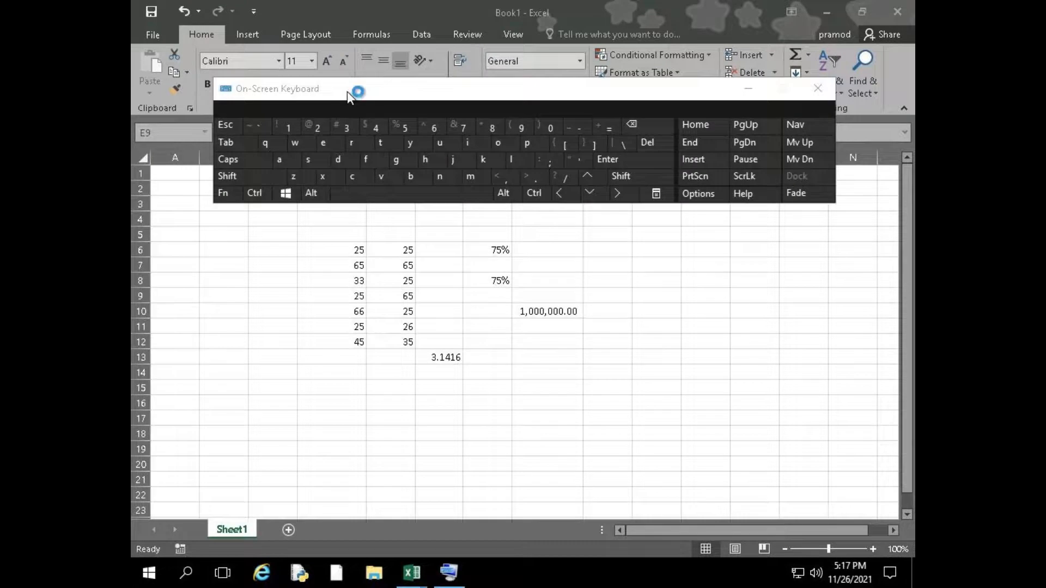
{"action": "left_click_drag", "start_coordinate": [349, 86], "coordinate": [396, 391]}
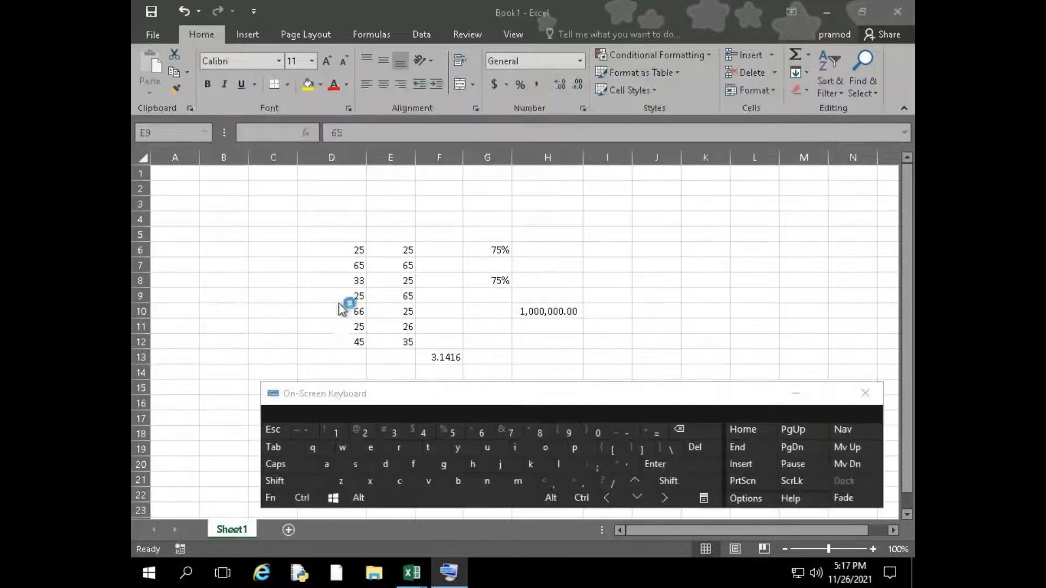
{"action": "scroll", "coordinate": [336, 285], "scroll_direction": "down", "scroll_amount": 1}
{"action": "left_click_drag", "start_coordinate": [400, 397], "coordinate": [384, 353]}
{"action": "left_click_drag", "start_coordinate": [538, 465], "coordinate": [540, 520]}
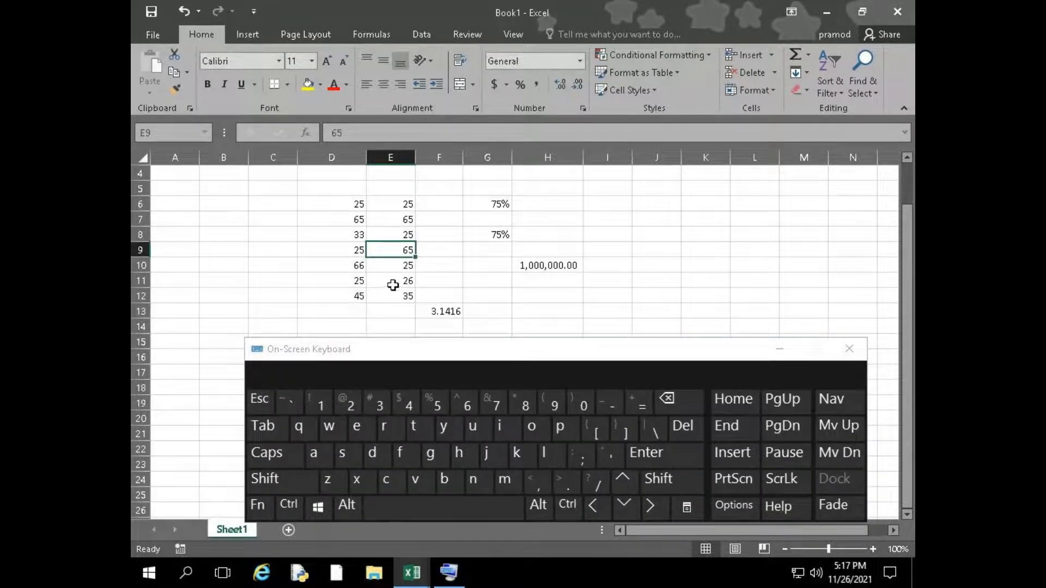
{"action": "left_click", "coordinate": [289, 511]}
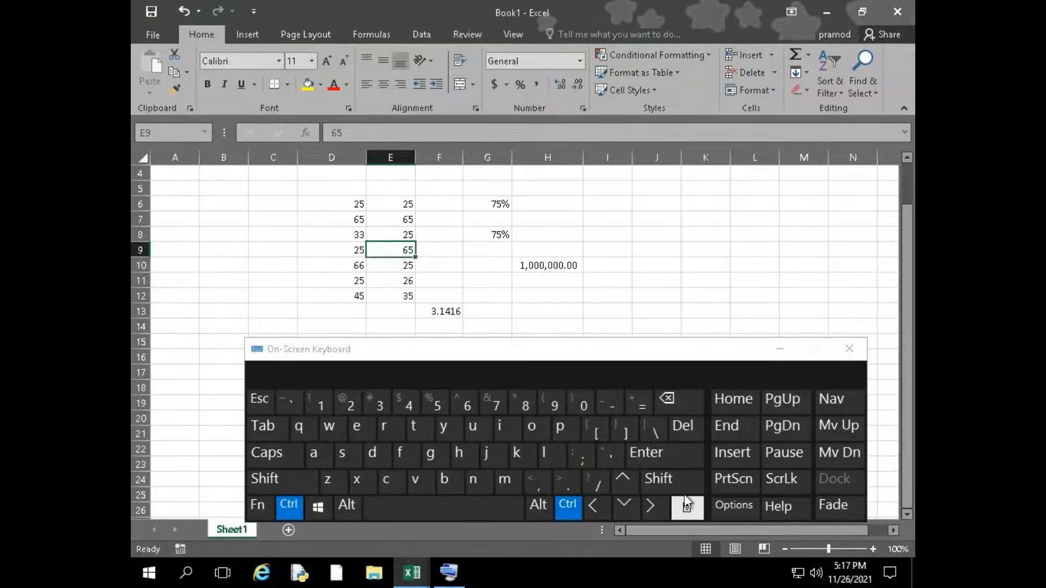
{"action": "left_click", "coordinate": [736, 507]}
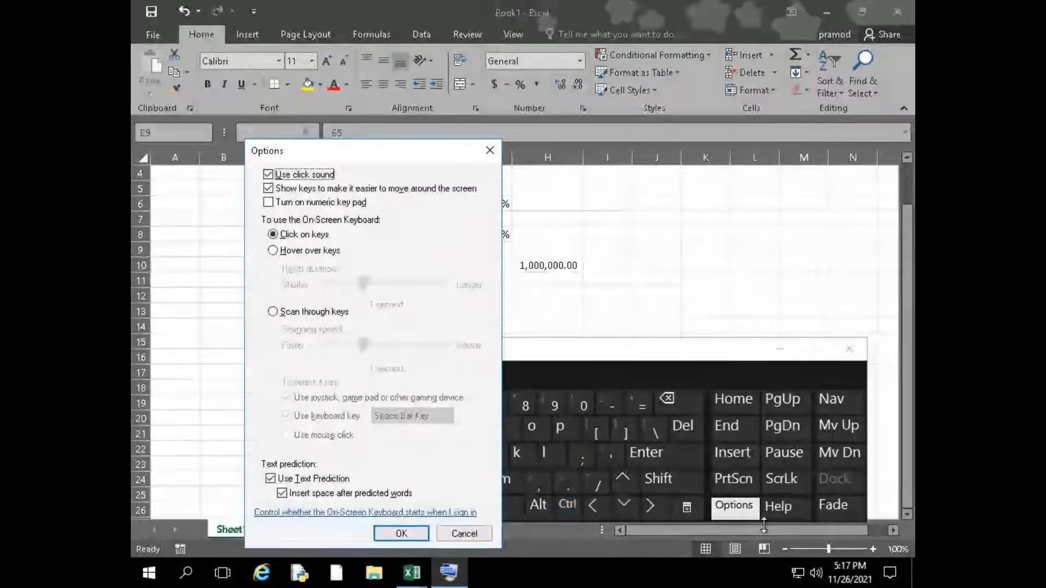
{"action": "left_click", "coordinate": [464, 534]}
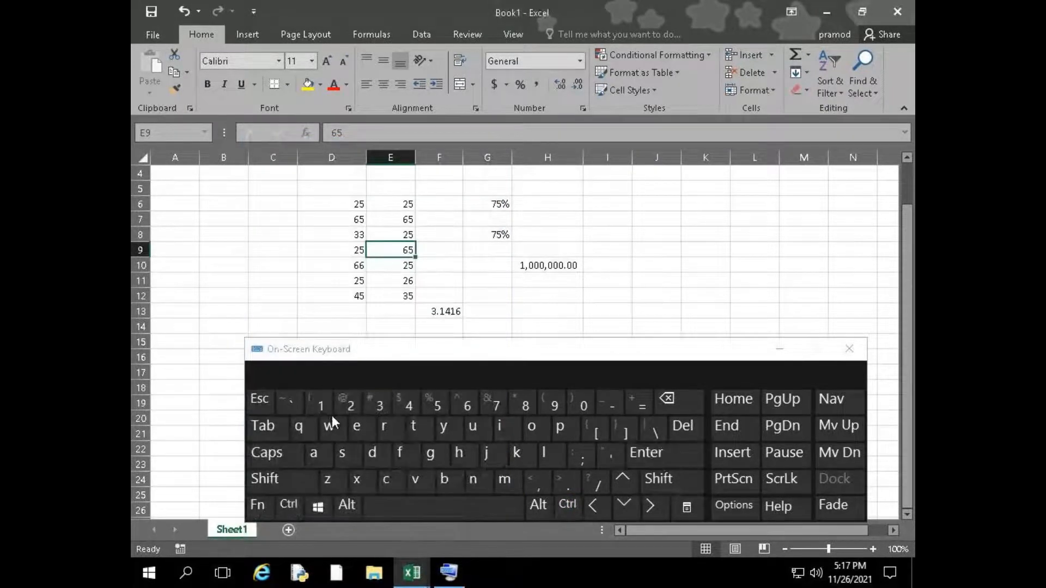
Bring up the insert and delete choices for cell E9 in turn, dismissing each without applying it
{"action": "left_click", "coordinate": [288, 506]}
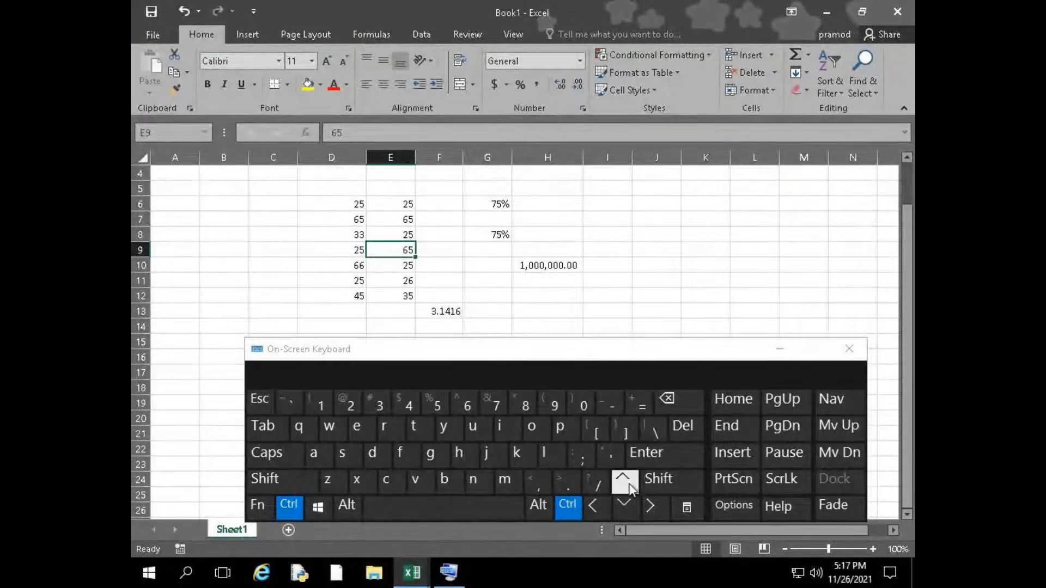
{"action": "left_click", "coordinate": [668, 481]}
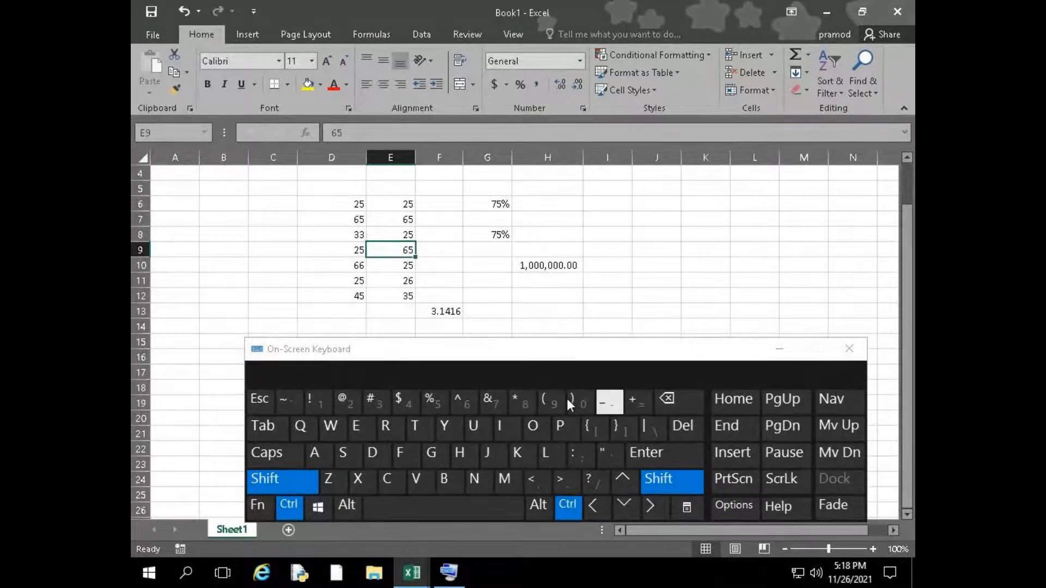
{"action": "left_click", "coordinate": [635, 406]}
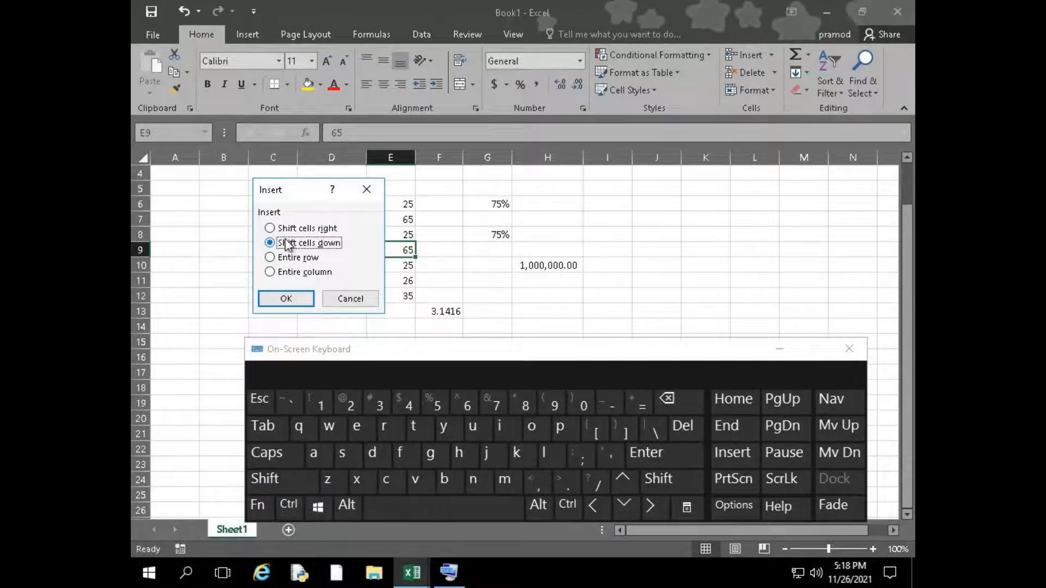
{"action": "left_click", "coordinate": [354, 299]}
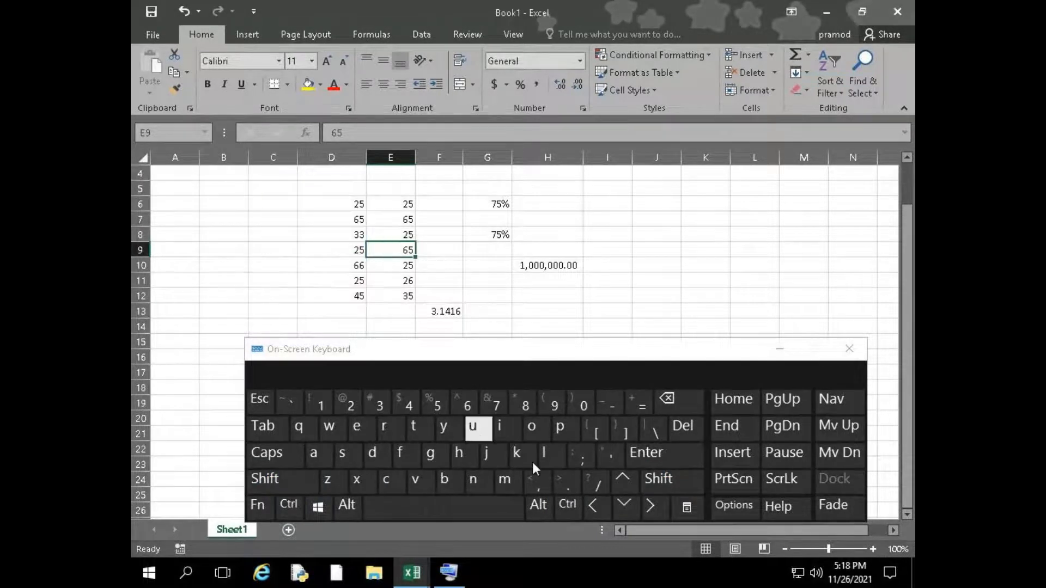
{"action": "left_click", "coordinate": [567, 507]}
{"action": "key", "text": "ctrl+minus"}
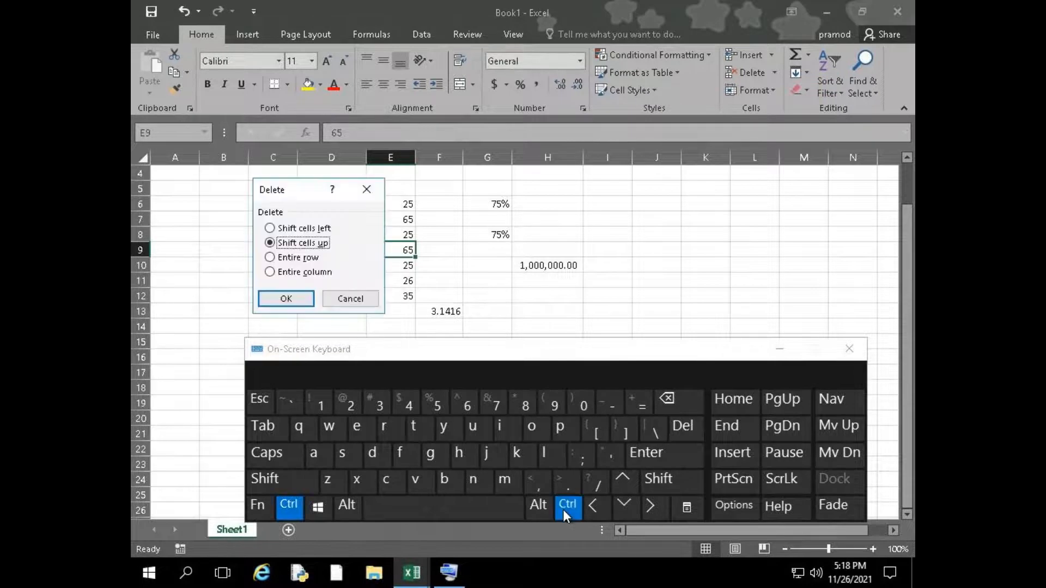
{"action": "key", "text": "Escape"}
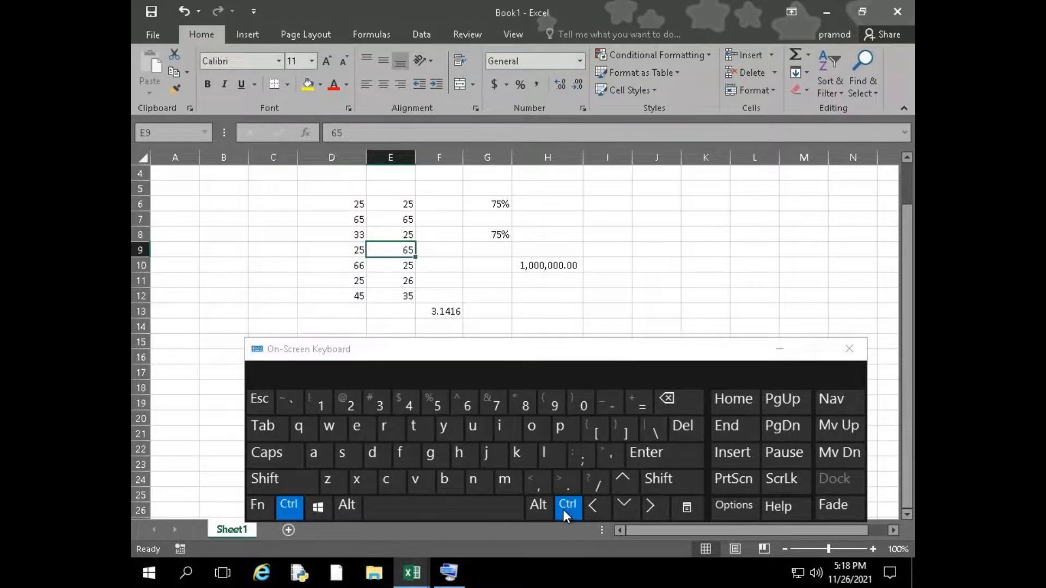
{"action": "key", "text": "ctrl+plus"}
{"action": "key", "text": "Escape"}
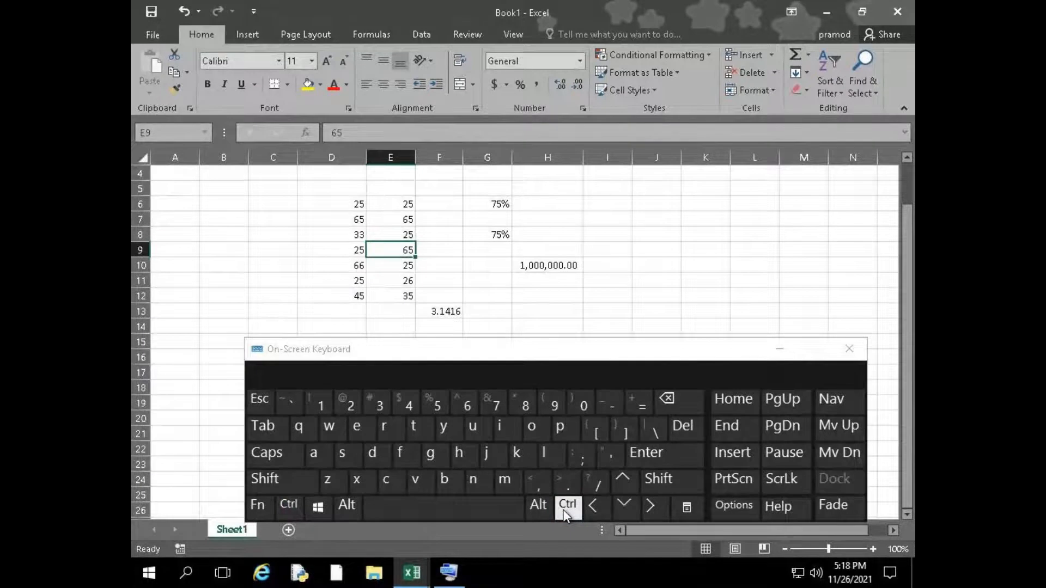
Step through the insertion choices for cell E9 using the On-Screen Keyboard, then insert an entire row
{"action": "left_click", "coordinate": [565, 507]}
{"action": "left_click", "coordinate": [660, 478]}
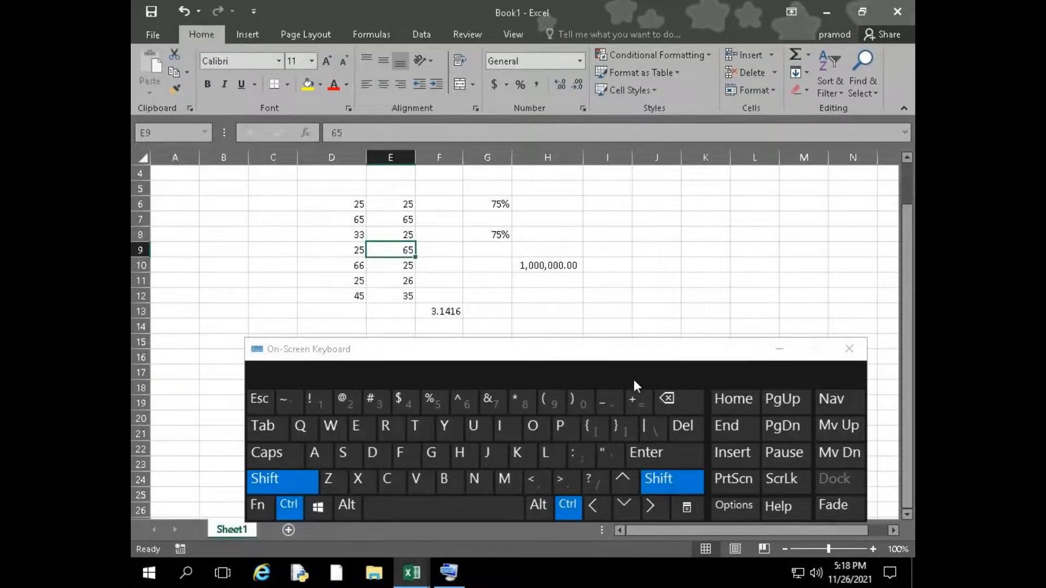
{"action": "left_click", "coordinate": [636, 403]}
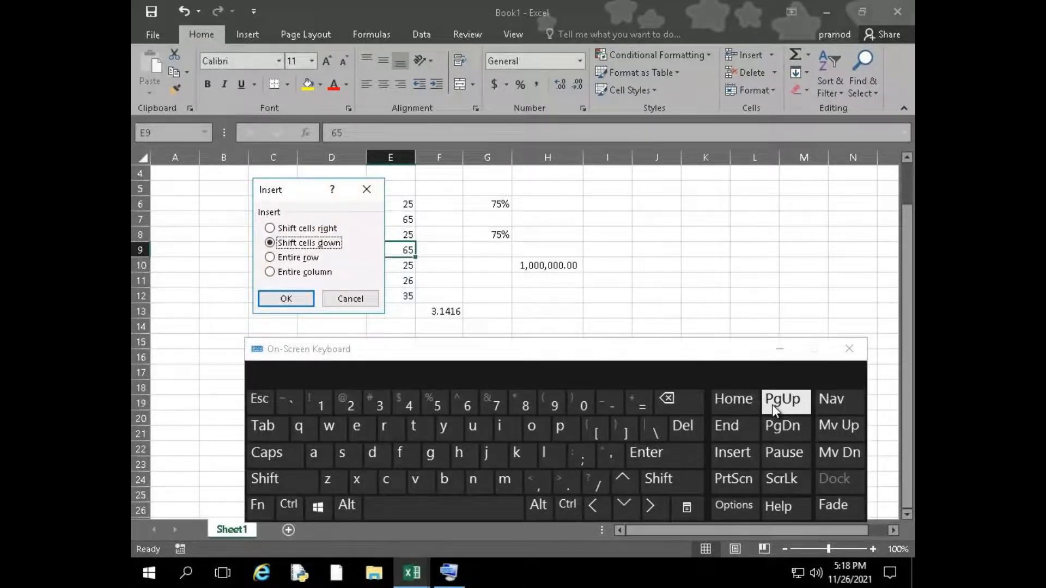
{"action": "key", "text": "Down"}
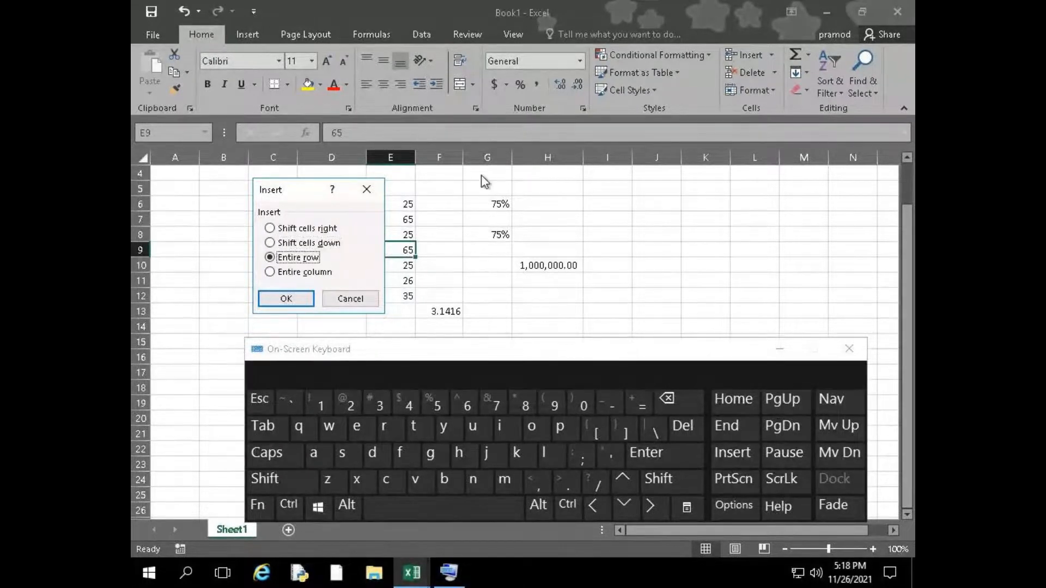
{"action": "left_click", "coordinate": [614, 507]}
{"action": "left_click", "coordinate": [630, 480]}
{"action": "left_click", "coordinate": [630, 479]}
{"action": "left_click", "coordinate": [630, 478]}
{"action": "left_click", "coordinate": [627, 506]}
{"action": "left_click", "coordinate": [626, 507]}
{"action": "left_click", "coordinate": [627, 507]}
{"action": "left_click", "coordinate": [625, 485]}
{"action": "left_click", "coordinate": [625, 484]}
{"action": "left_click", "coordinate": [625, 484]}
{"action": "left_click", "coordinate": [626, 508]}
{"action": "left_click", "coordinate": [625, 508]}
{"action": "left_click", "coordinate": [624, 479]}
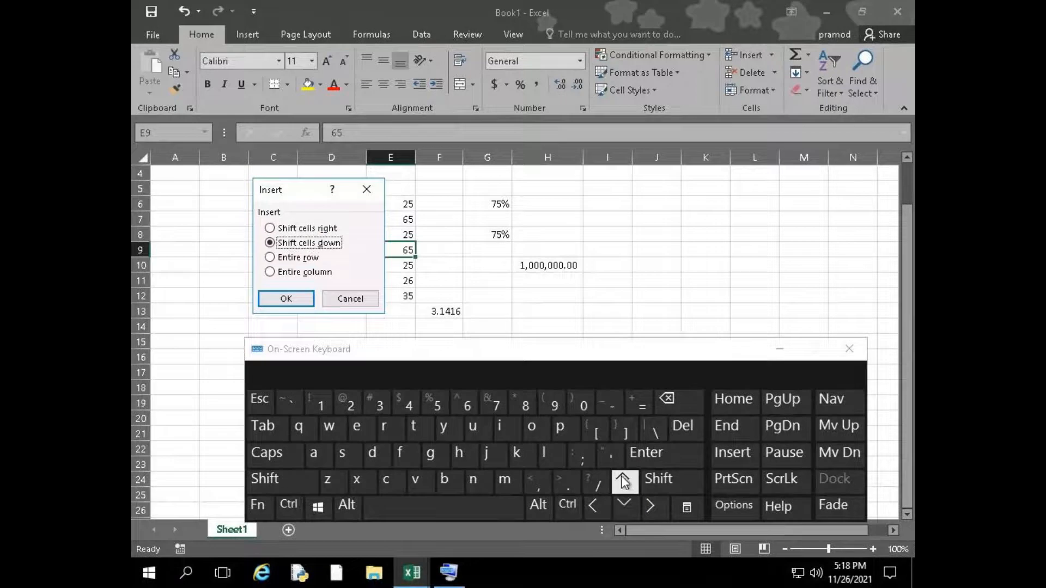
{"action": "left_click", "coordinate": [626, 507]}
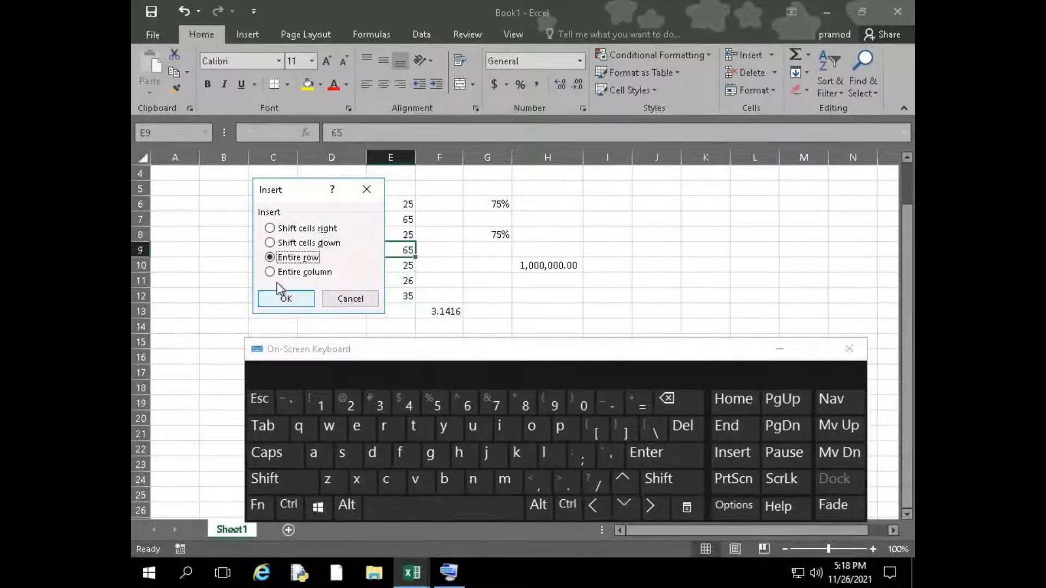
{"action": "left_click", "coordinate": [673, 462]}
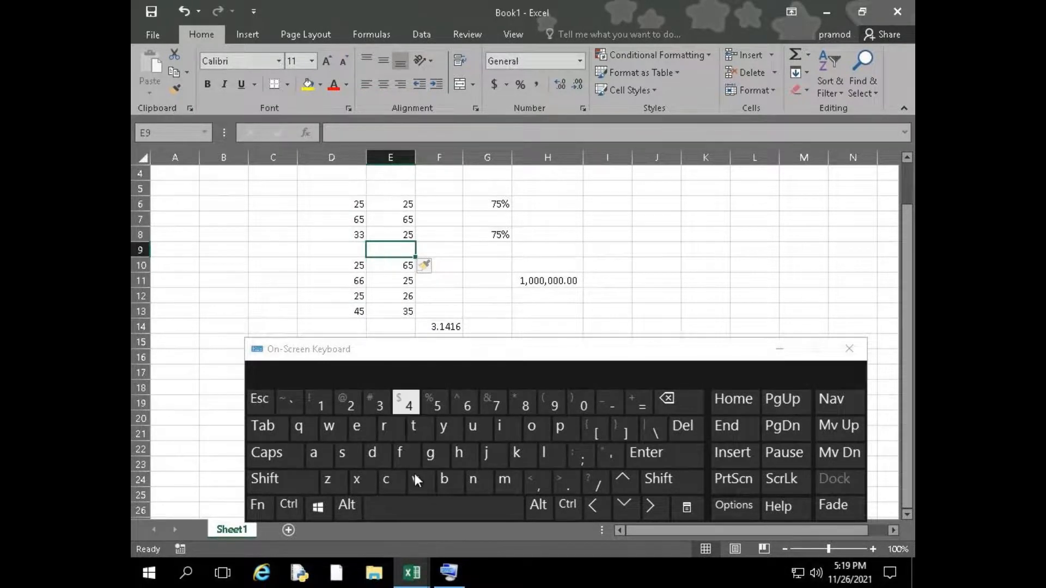
Insert an entire column at cell E9 using the On-Screen Keyboard
{"action": "left_click", "coordinate": [296, 505]}
{"action": "left_click", "coordinate": [306, 483]}
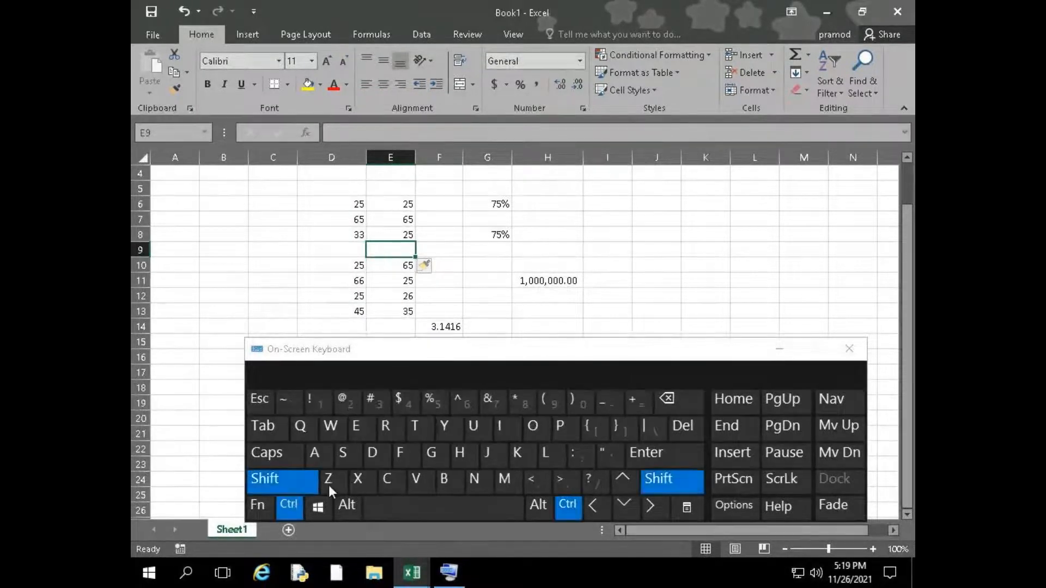
{"action": "left_click", "coordinate": [637, 406]}
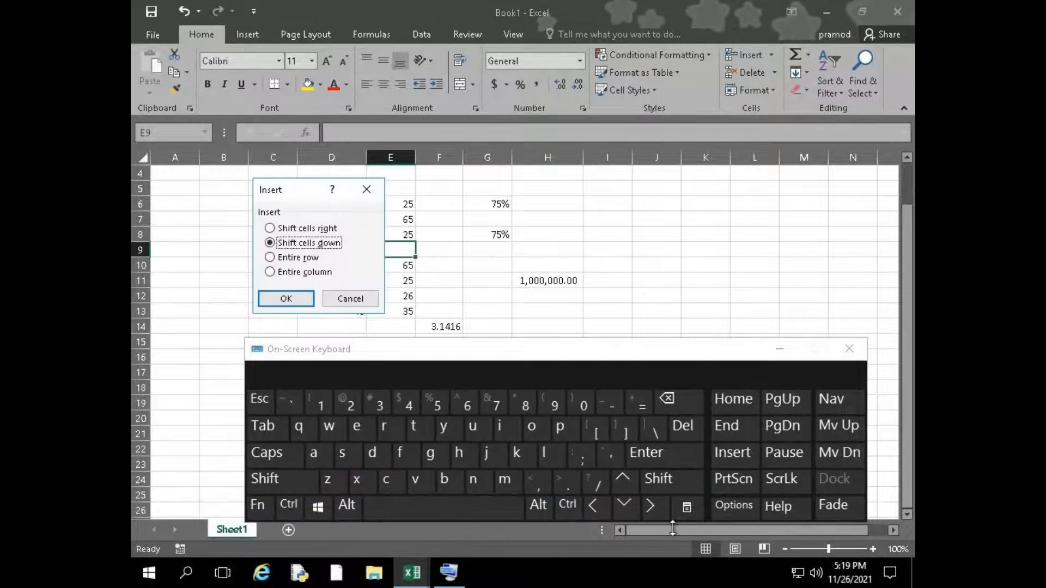
{"action": "left_click", "coordinate": [629, 515]}
{"action": "left_click", "coordinate": [629, 514]}
{"action": "left_click", "coordinate": [656, 463]}
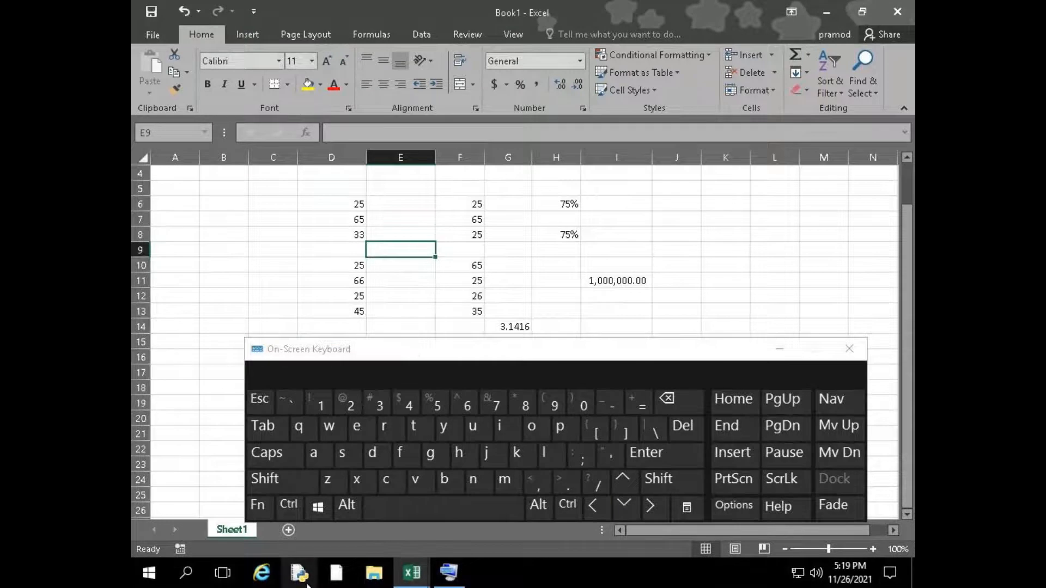
Try to bring up the delete choices for E9 from the On-Screen Keyboard, then clear the stray minus and reselect E9
{"action": "left_click", "coordinate": [286, 510]}
{"action": "left_click", "coordinate": [289, 487]}
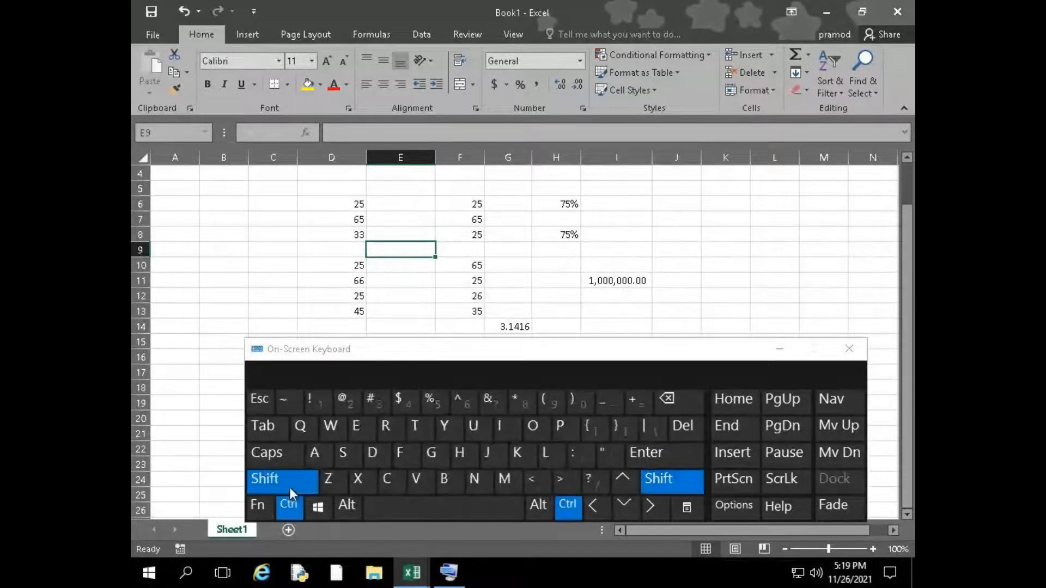
{"action": "left_click", "coordinate": [603, 406]}
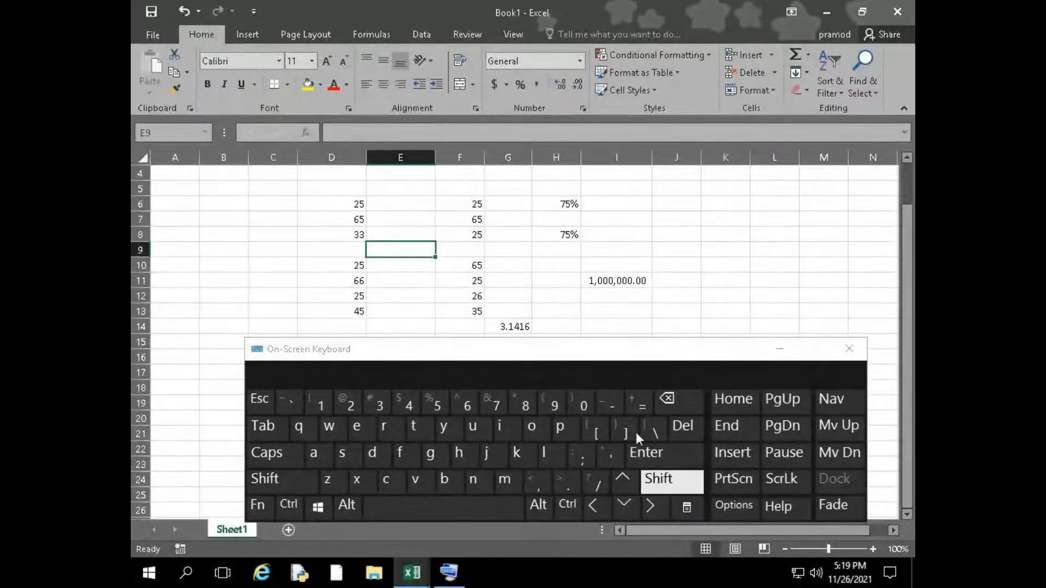
{"action": "left_click", "coordinate": [608, 404]}
{"action": "left_click", "coordinate": [665, 399]}
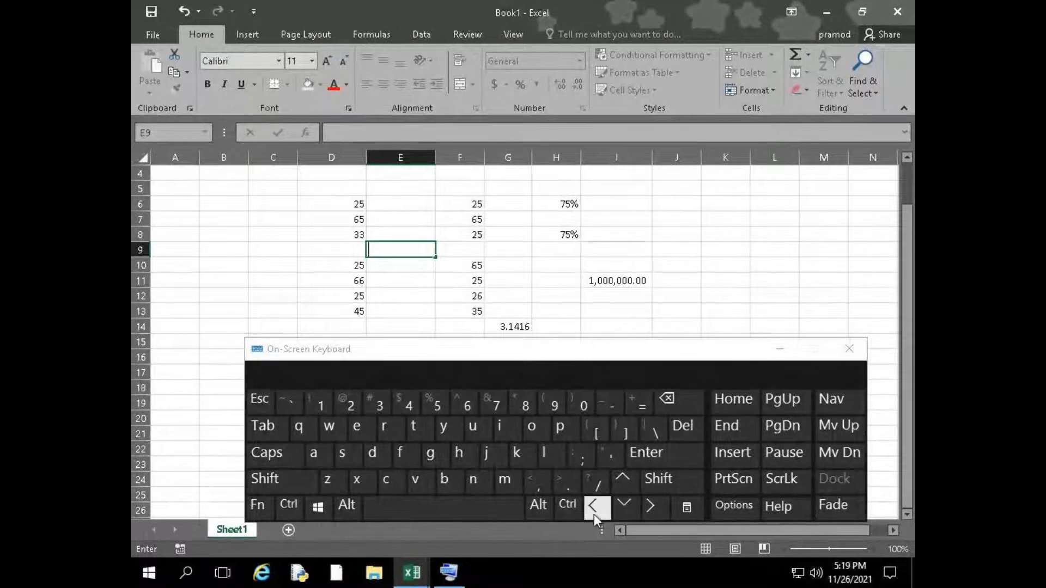
{"action": "left_click", "coordinate": [578, 508]}
{"action": "left_click", "coordinate": [665, 479]}
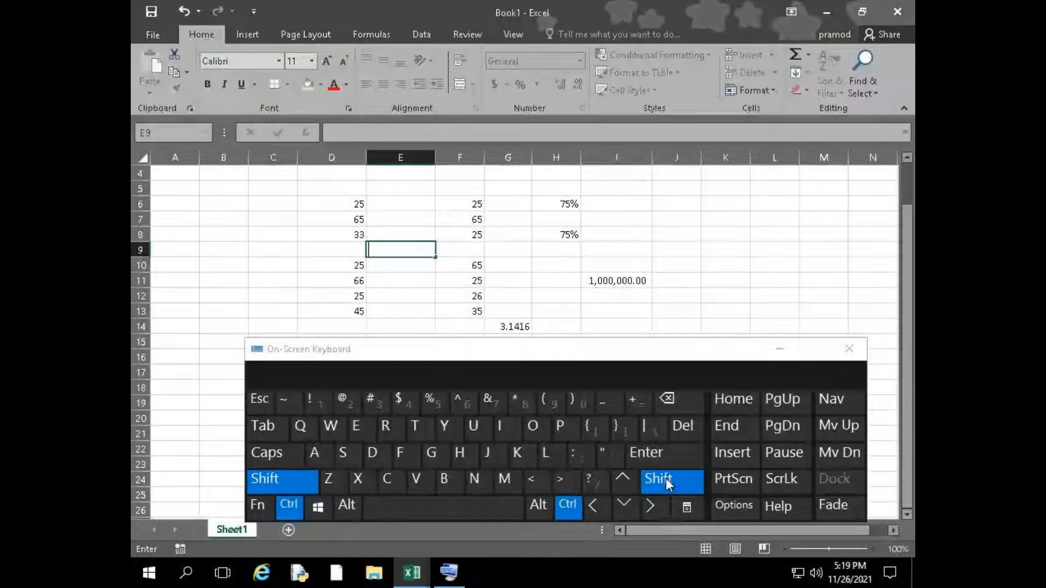
{"action": "left_click", "coordinate": [666, 479]}
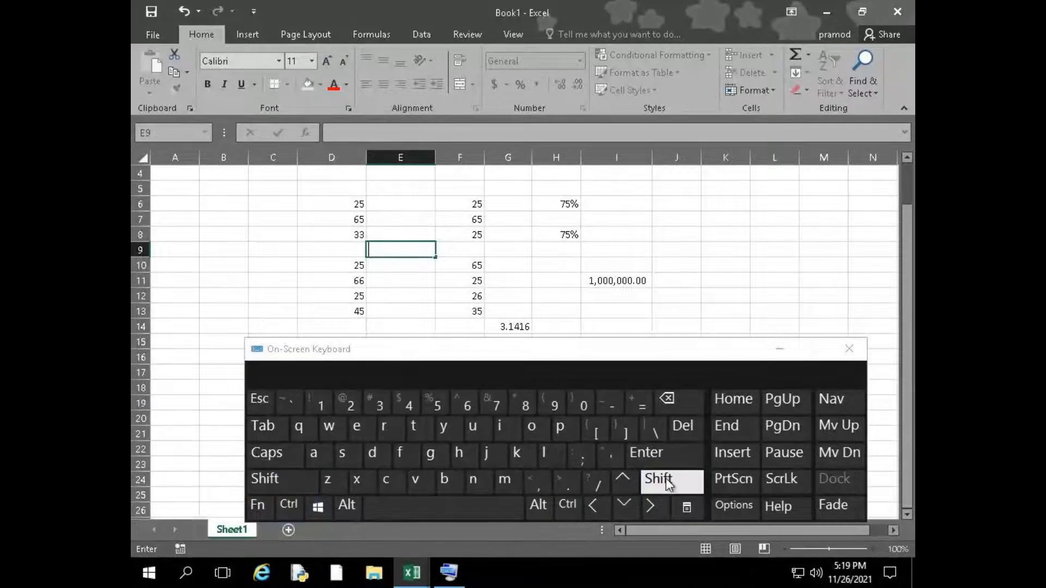
{"action": "left_click", "coordinate": [409, 284]}
{"action": "left_click", "coordinate": [418, 249]}
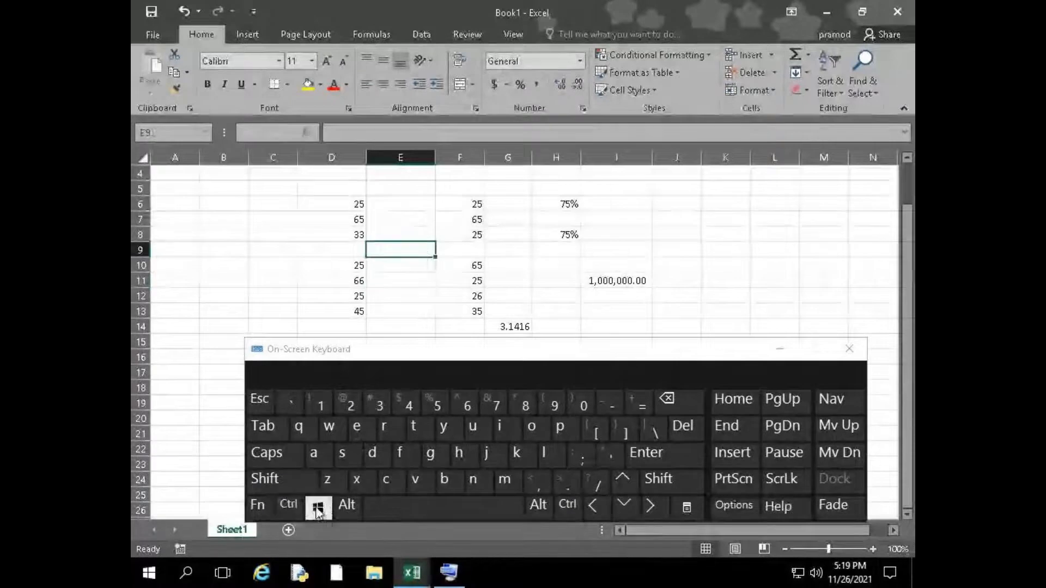
Delete the entire row at cell E9
{"action": "key", "text": "ctrl+shift"}
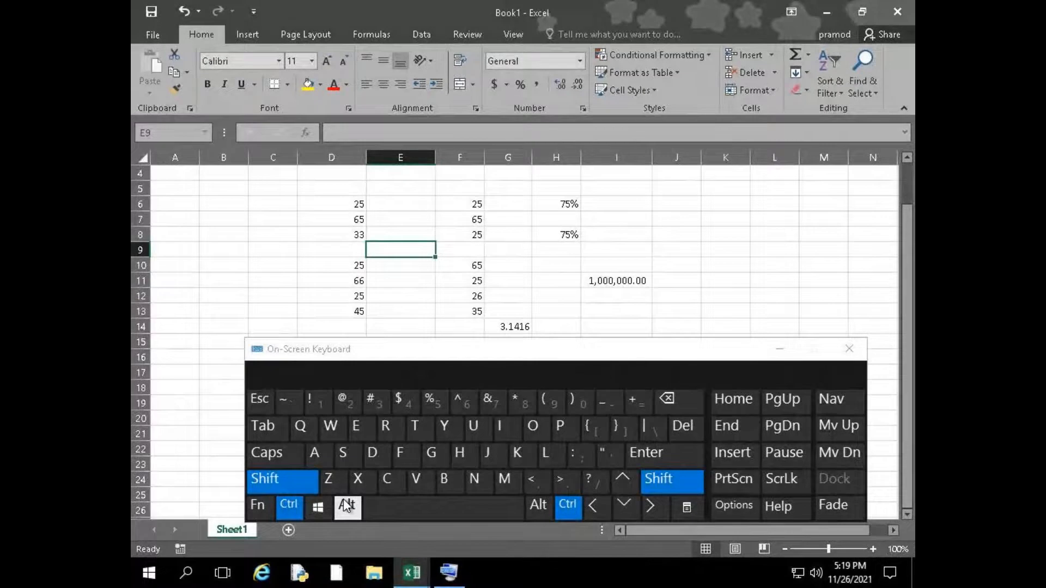
{"action": "key", "text": "ctrl+shift"}
{"action": "key", "text": "ctrl+minus"}
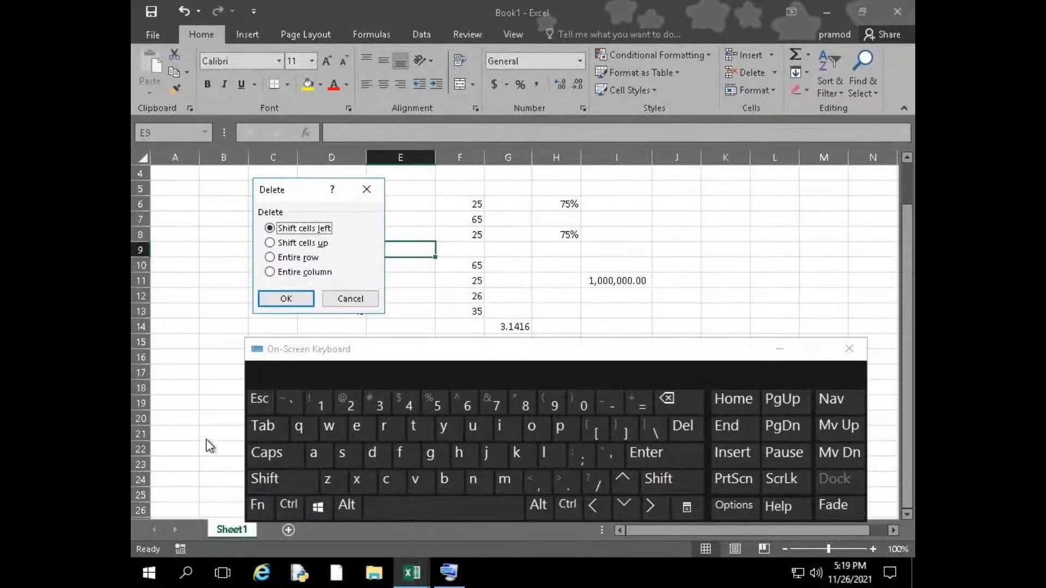
{"action": "left_click", "coordinate": [307, 258]}
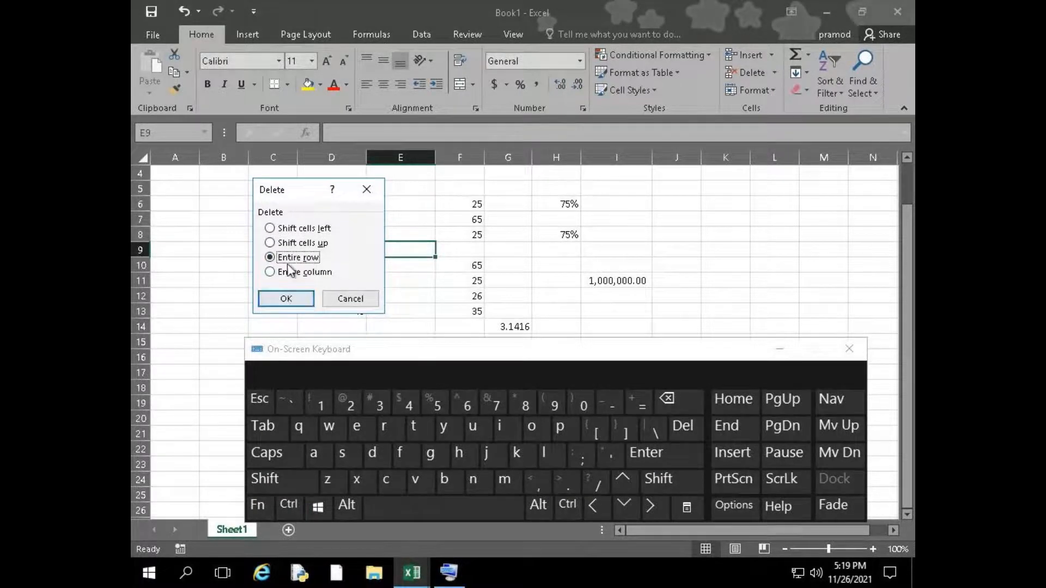
{"action": "left_click", "coordinate": [287, 299]}
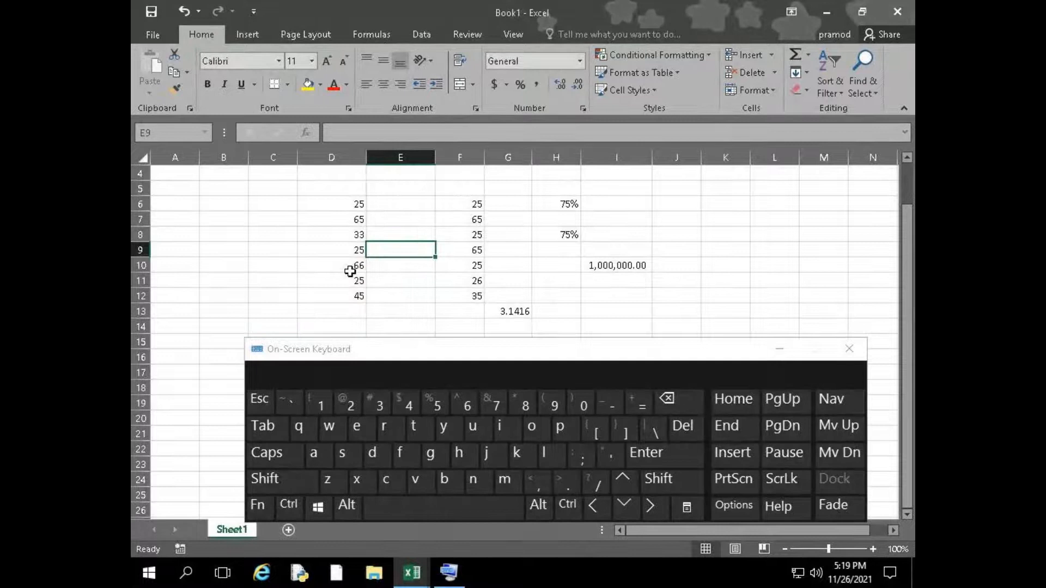
Delete the entire empty column at cell E9
{"action": "key", "text": "ctrl+minus"}
{"action": "left_click", "coordinate": [314, 273]}
{"action": "left_click", "coordinate": [300, 299]}
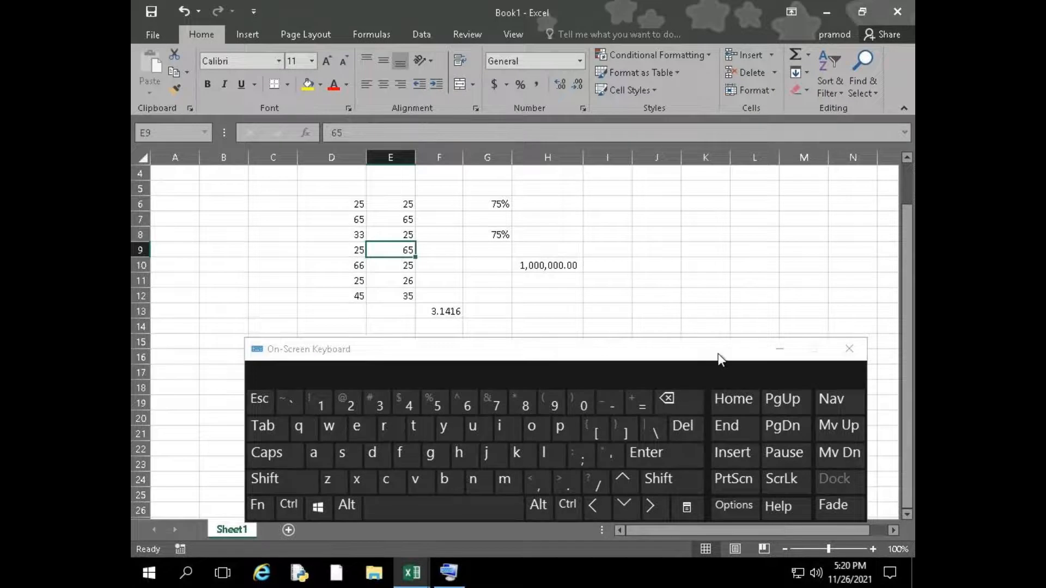
Close the On-Screen Keyboard and return to the empty cells below the worksheet data
{"action": "left_click", "coordinate": [849, 349]}
{"action": "left_click", "coordinate": [428, 339]}
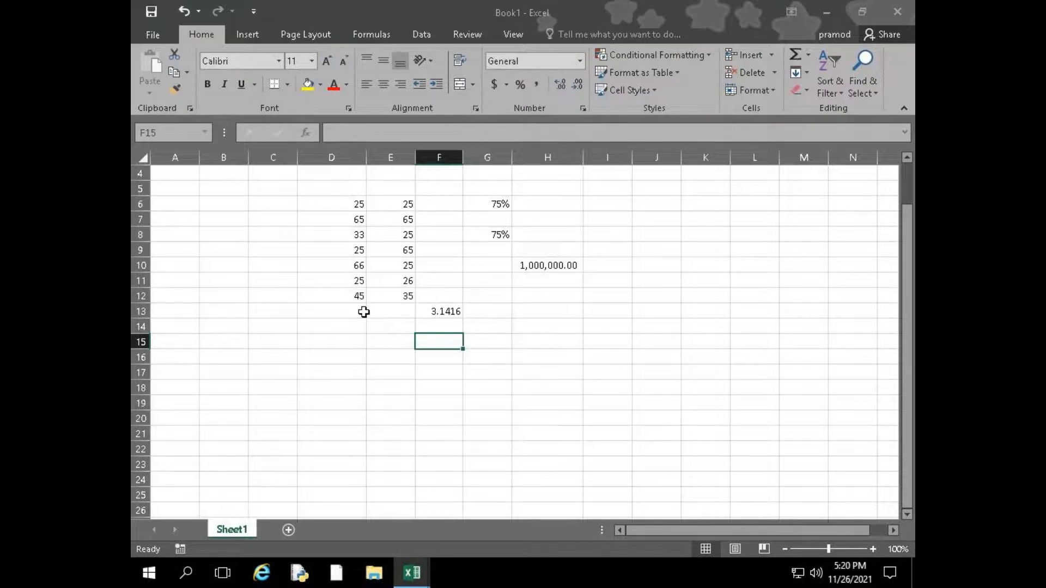
{"action": "left_click", "coordinate": [390, 327]}
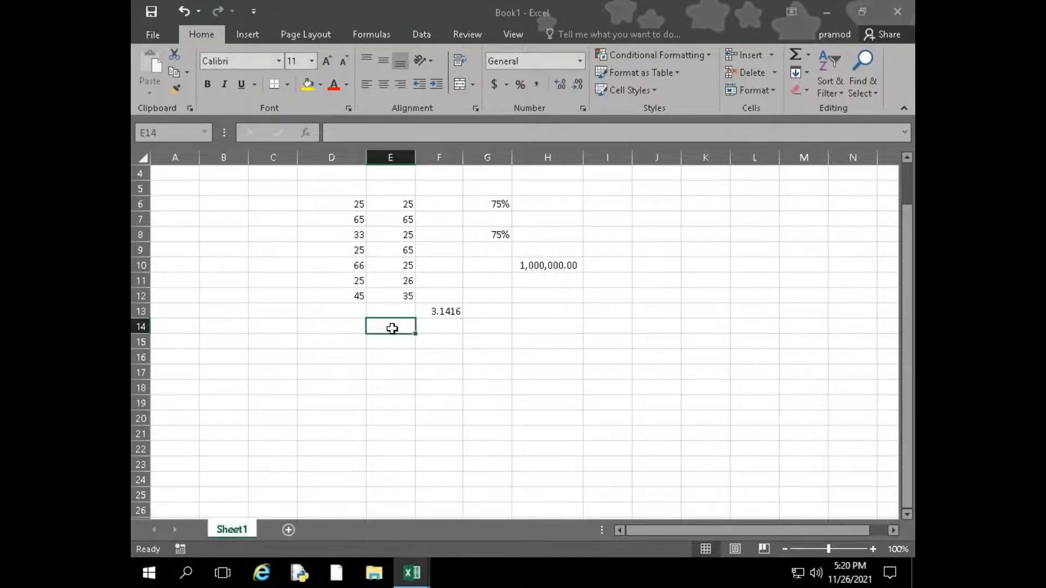
{"action": "left_click", "coordinate": [442, 341]}
{"action": "left_click", "coordinate": [363, 345]}
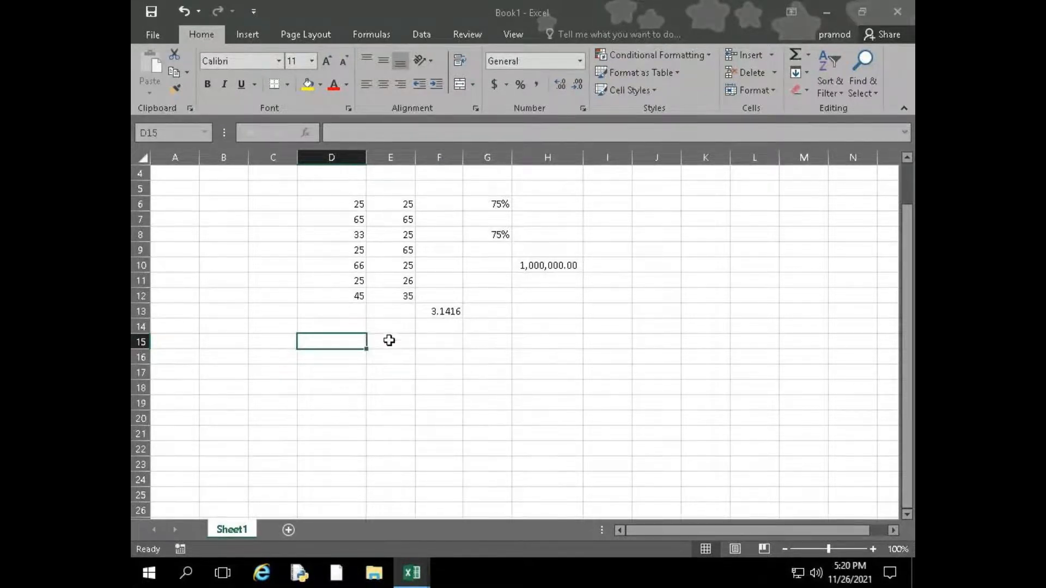
Clear the contents of the range D5:I15
{"action": "left_click_drag", "start_coordinate": [343, 196], "coordinate": [591, 341]}
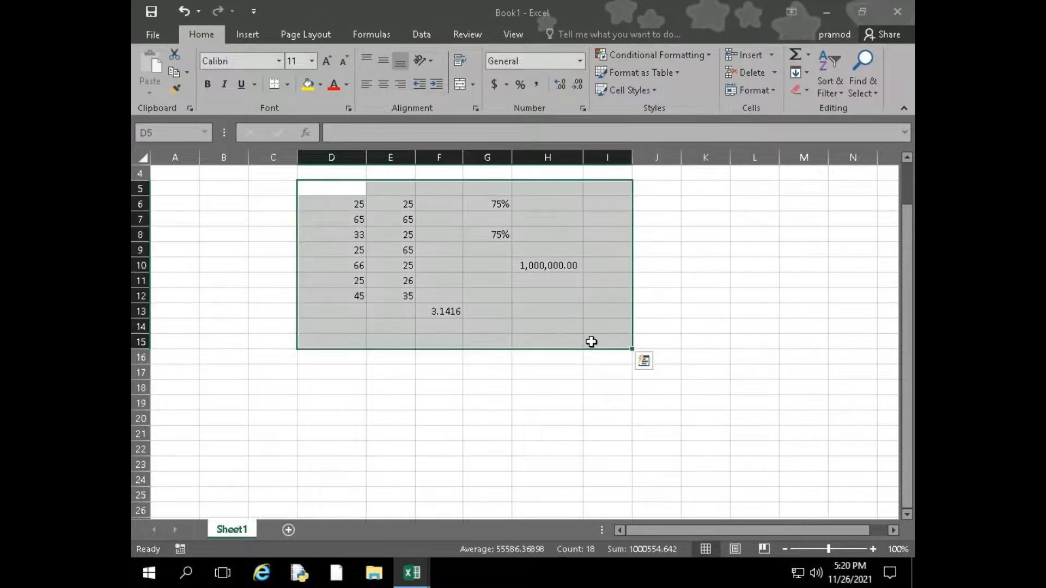
{"action": "key", "text": "Delete"}
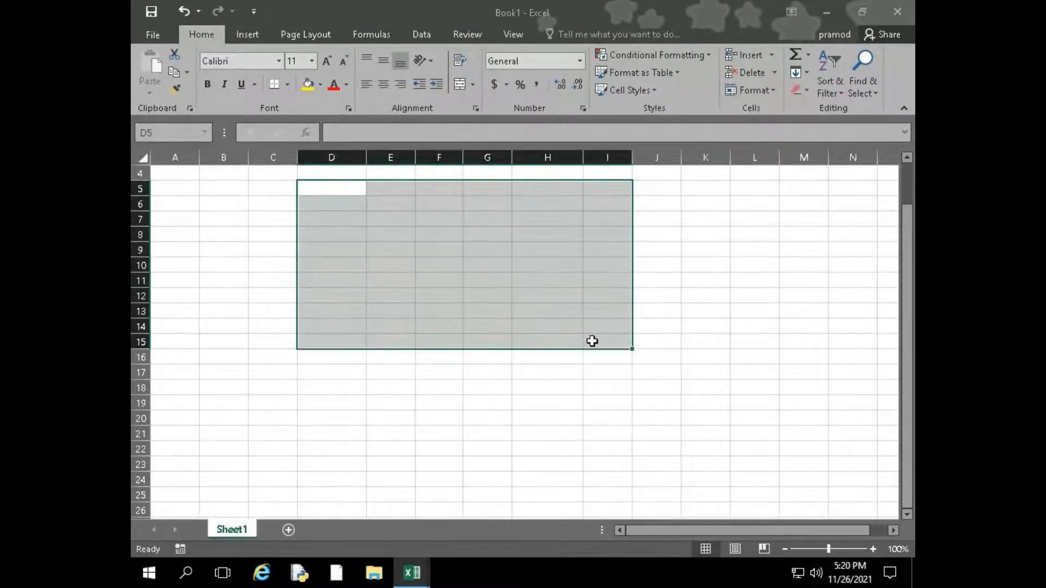
Enter 10+10 without an equals sign in cell C5
{"action": "key", "text": "Left"}
{"action": "key", "text": "Up"}
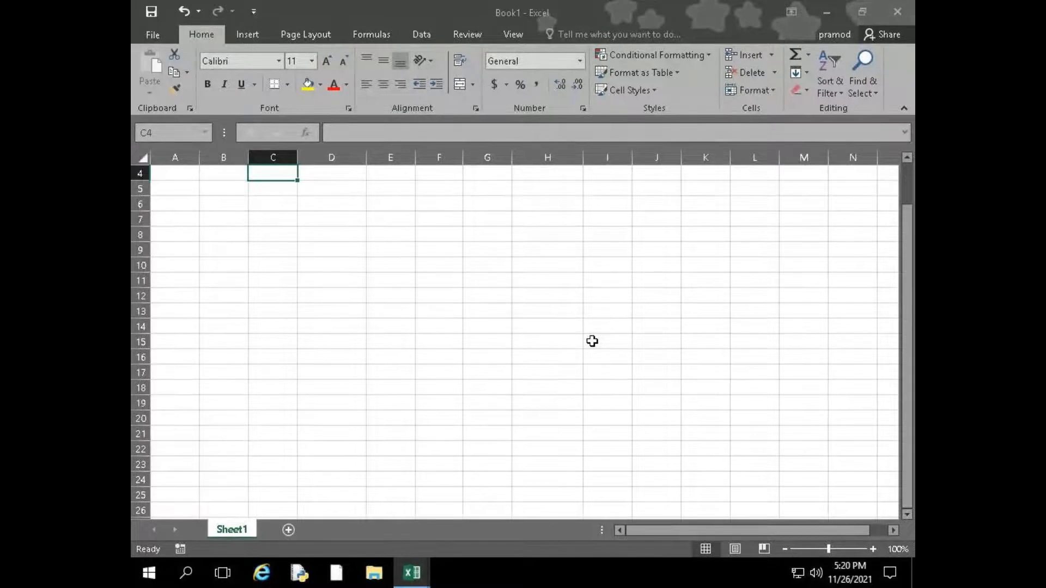
{"action": "key", "text": "Up"}
{"action": "key", "text": "Up"}
{"action": "key", "text": "Up"}
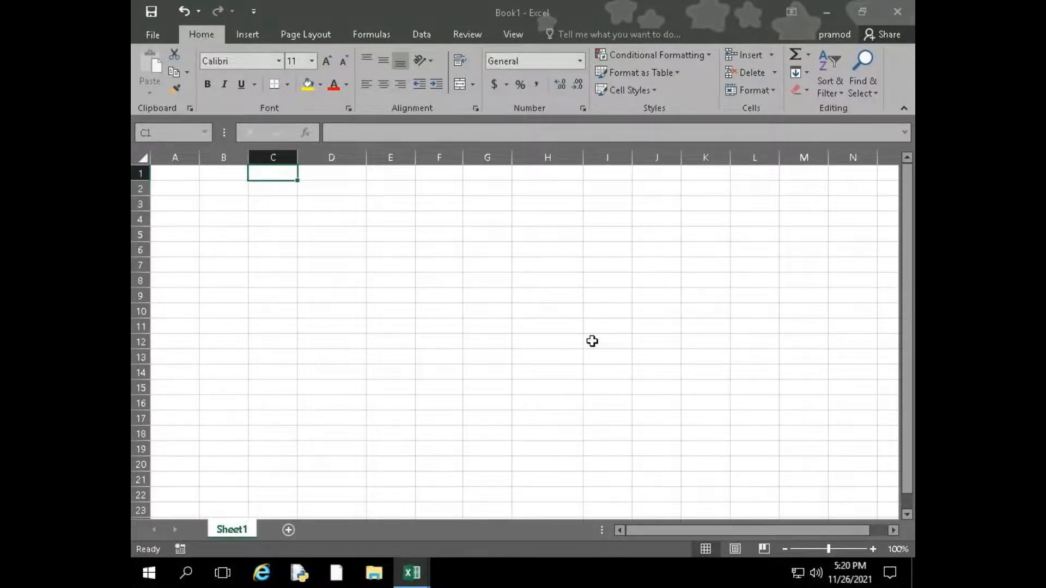
{"action": "type", "text": "="}
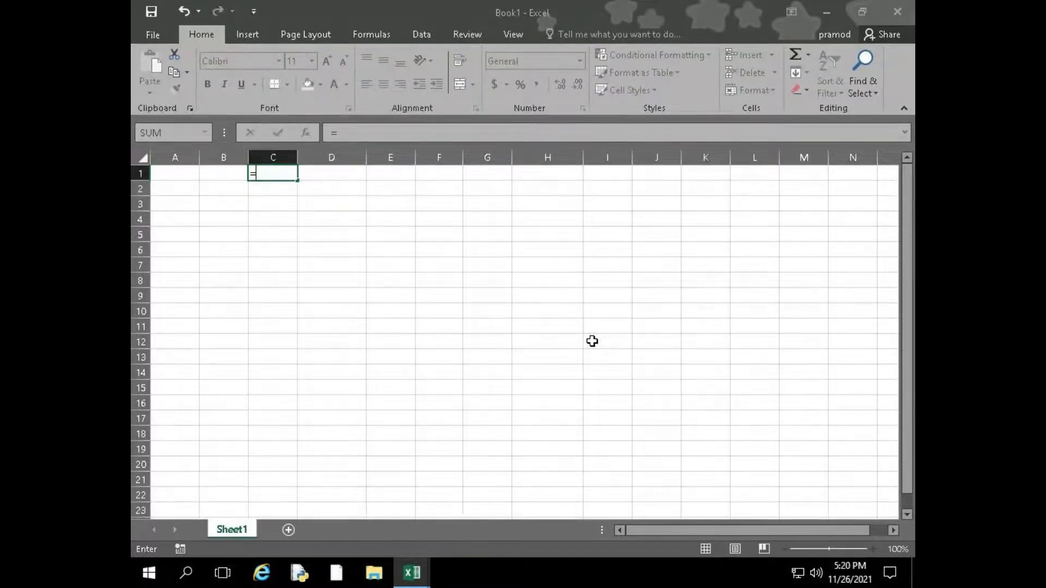
{"action": "key", "text": "BackSpace"}
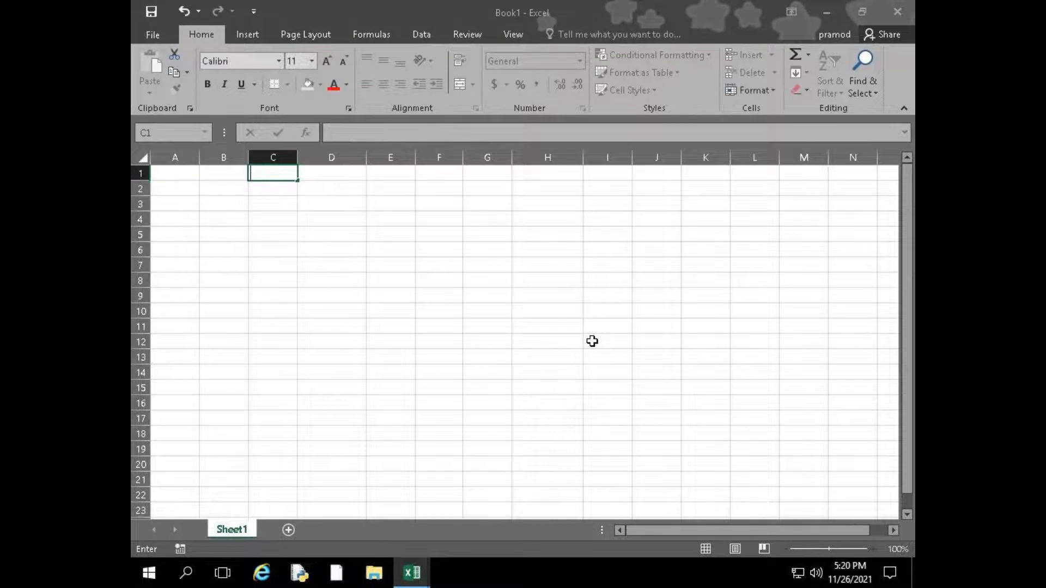
{"action": "key", "text": "Return"}
{"action": "key", "text": "Return"}
{"action": "key", "text": "Return"}
{"action": "key", "text": "Return"}
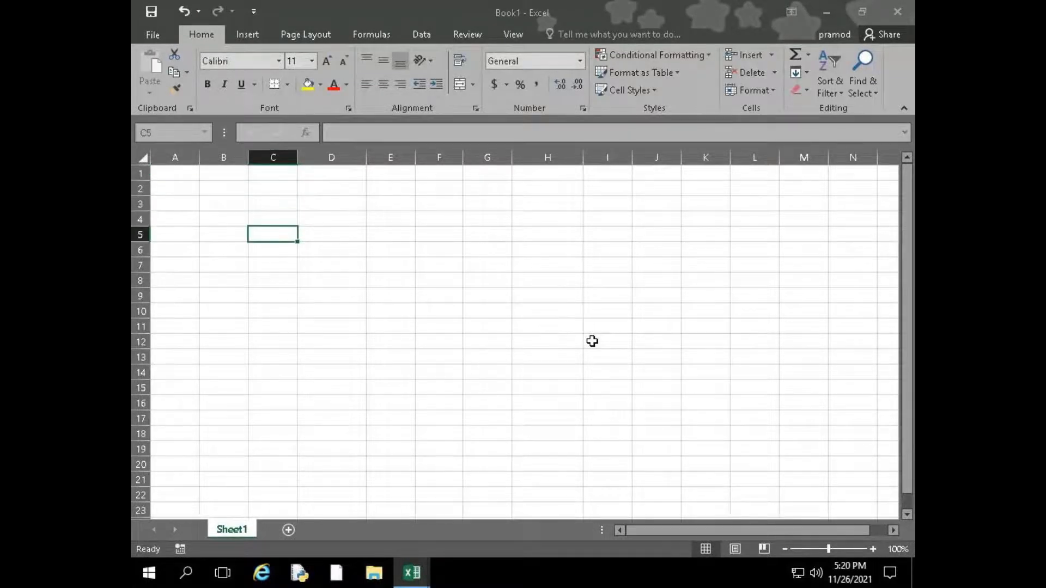
{"action": "type", "text": "10+10"}
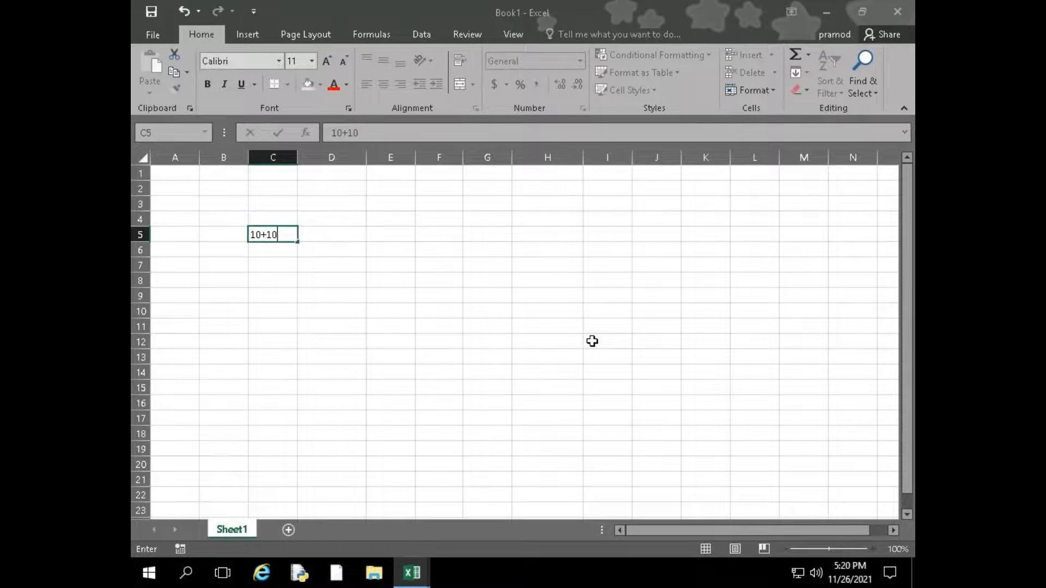
{"action": "key", "text": "Return"}
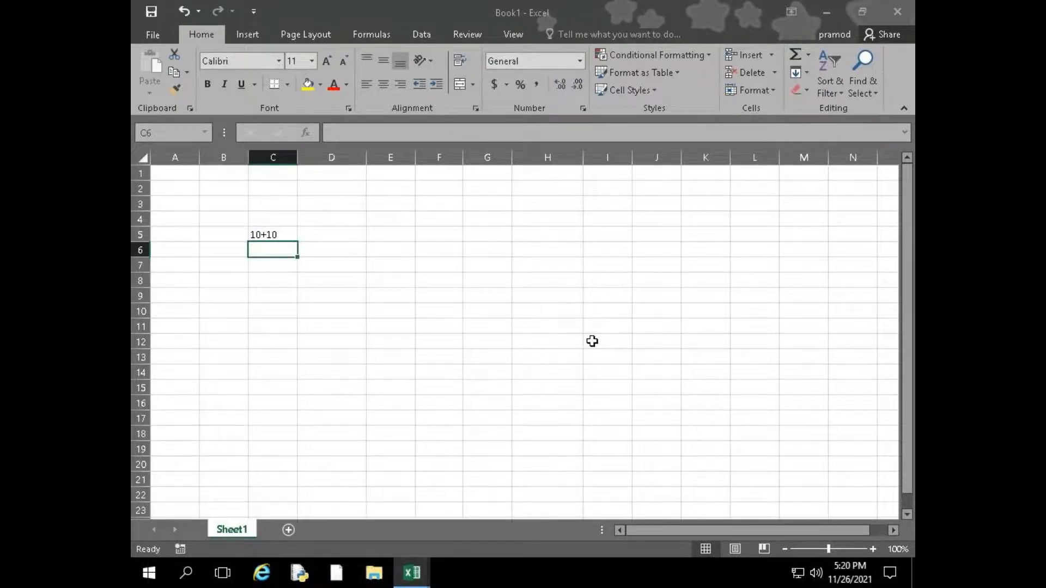
Enter the addition formula =10+10 in cell C6 and check its stored formula
{"action": "type", "text": "=10+10"}
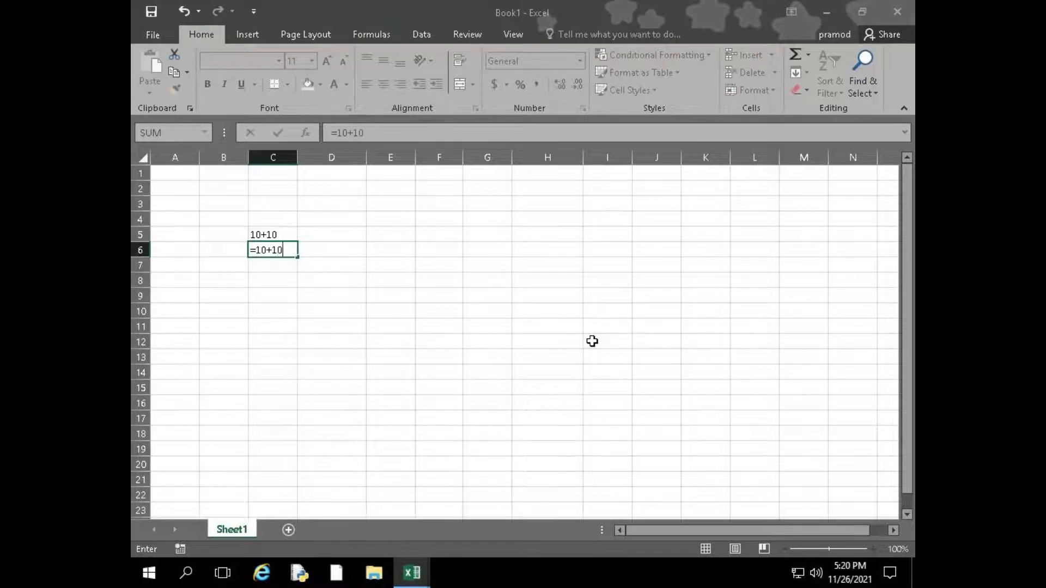
{"action": "key", "text": "Return"}
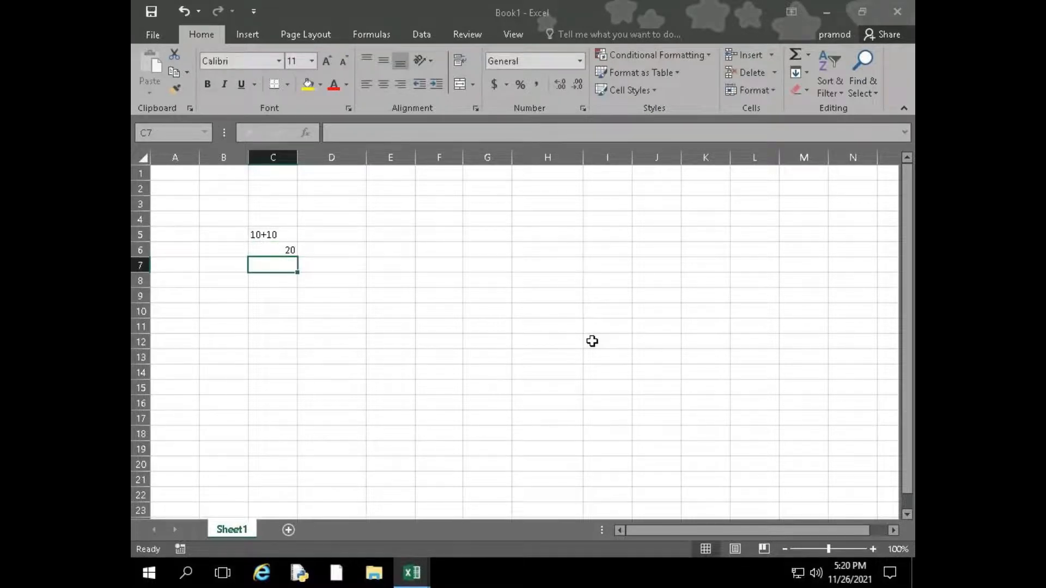
{"action": "key", "text": "Up"}
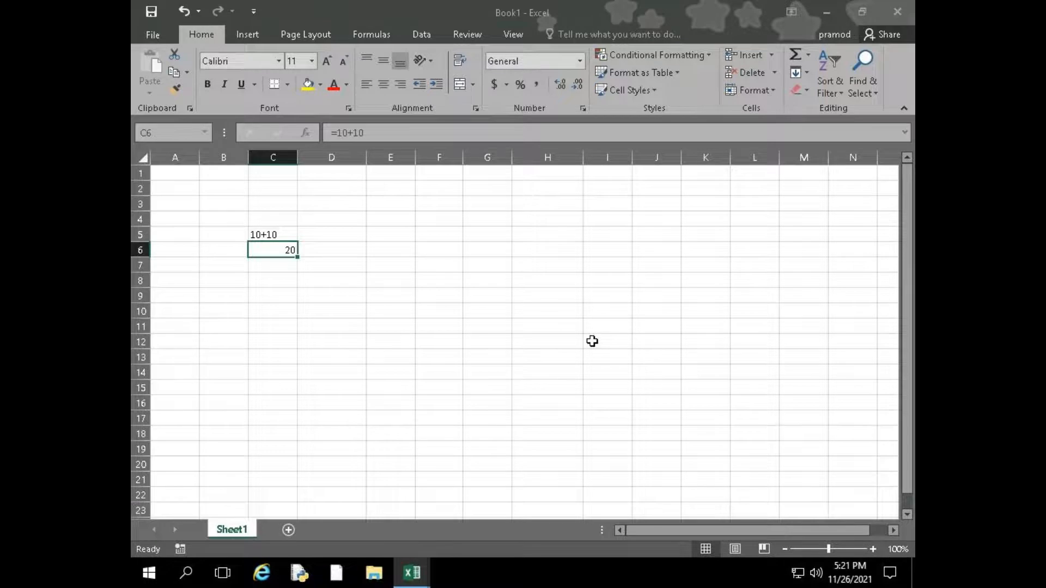
{"action": "key", "text": "Down"}
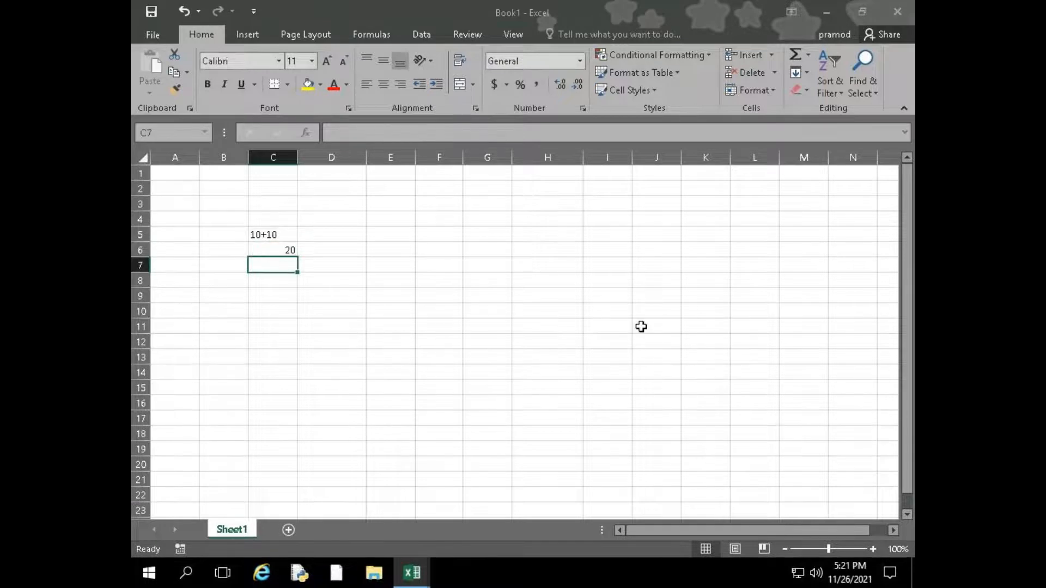
Enter the formula =10*10 in cell C7 and the formula =10/5 in cell C8
{"action": "type", "text": "=10*10"}
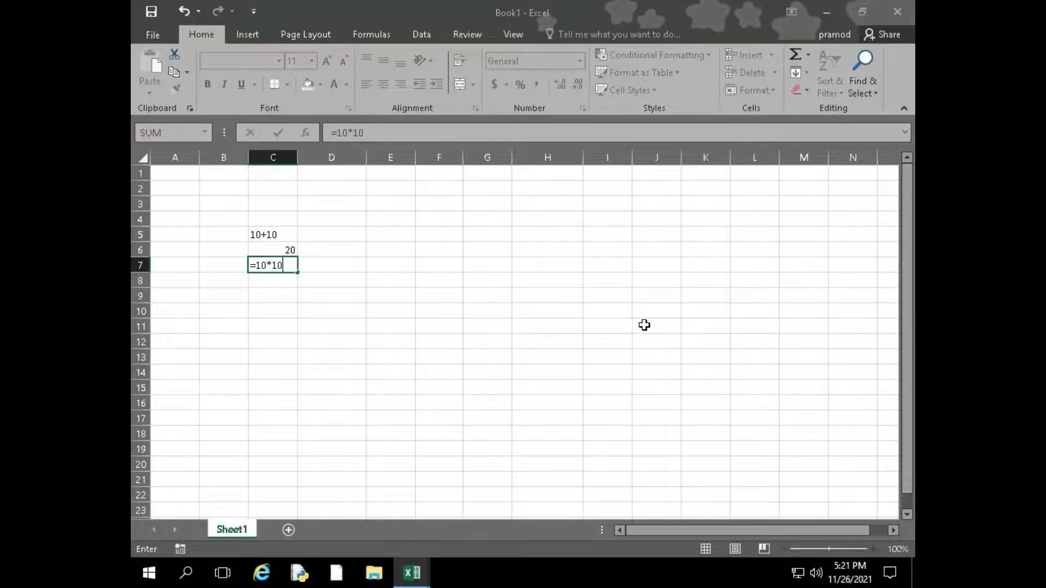
{"action": "key", "text": "Return"}
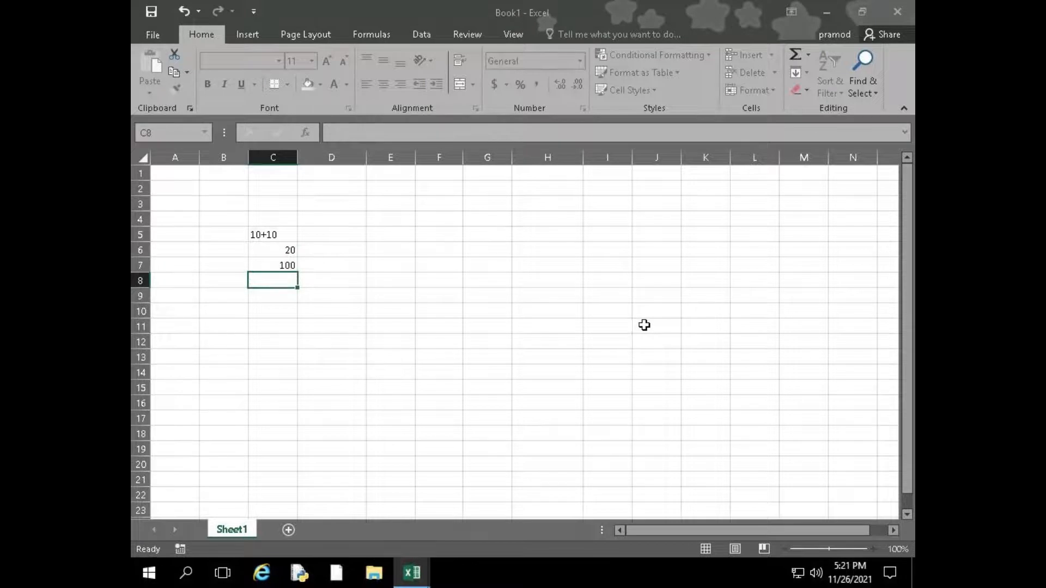
{"action": "type", "text": "="}
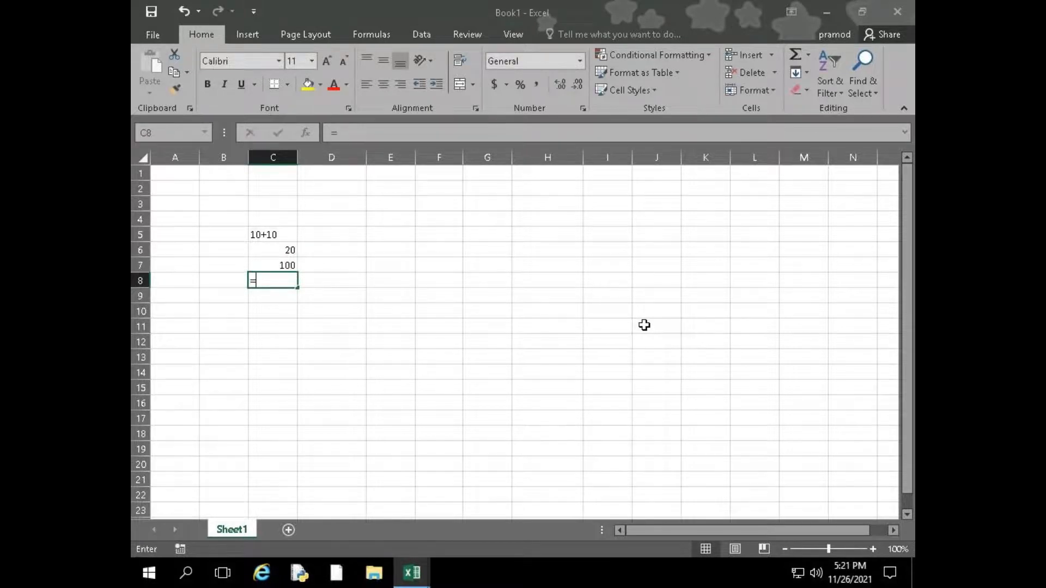
{"action": "type", "text": "10/"}
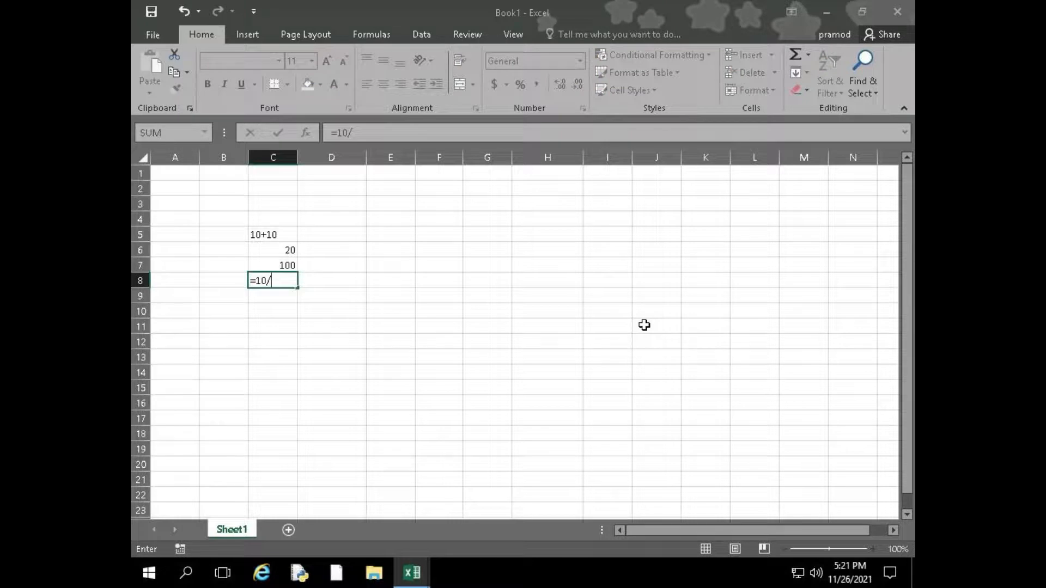
{"action": "type", "text": "5"}
{"action": "key", "text": "Return"}
Enter the subtraction formula =10-5 in cell C9 and review the formulas in cells C7 to C9
{"action": "type", "text": "="}
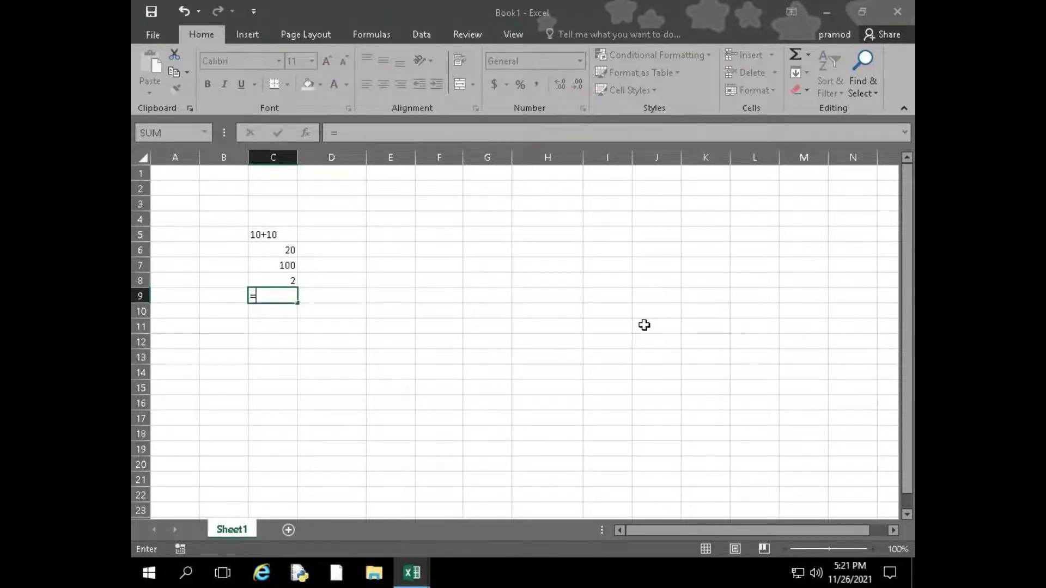
{"action": "type", "text": "10-5"}
{"action": "key", "text": "Return"}
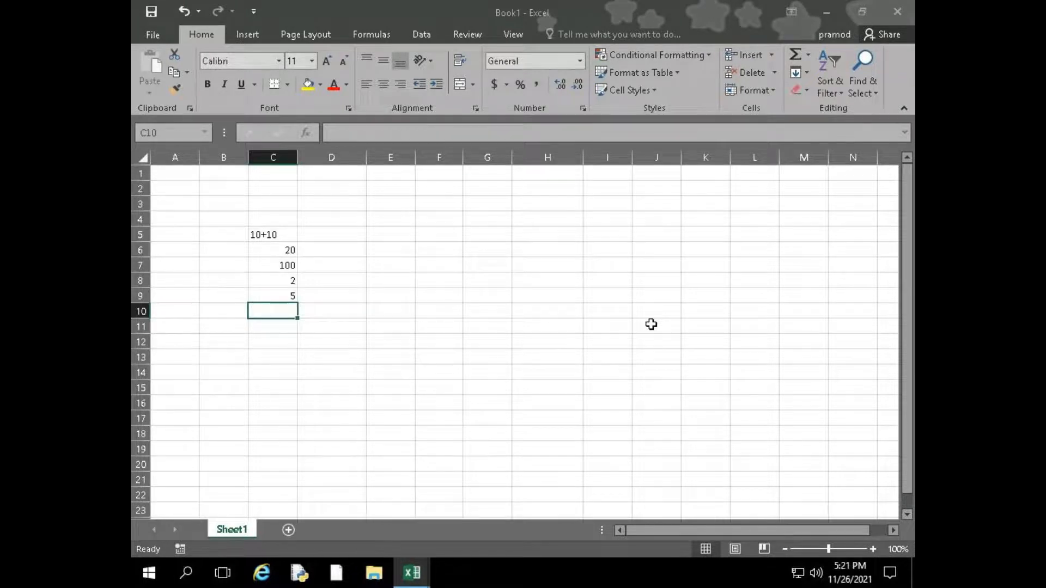
{"action": "key", "text": "Up"}
{"action": "key", "text": "Up"}
{"action": "key", "text": "Up"}
{"action": "key", "text": "Up"}
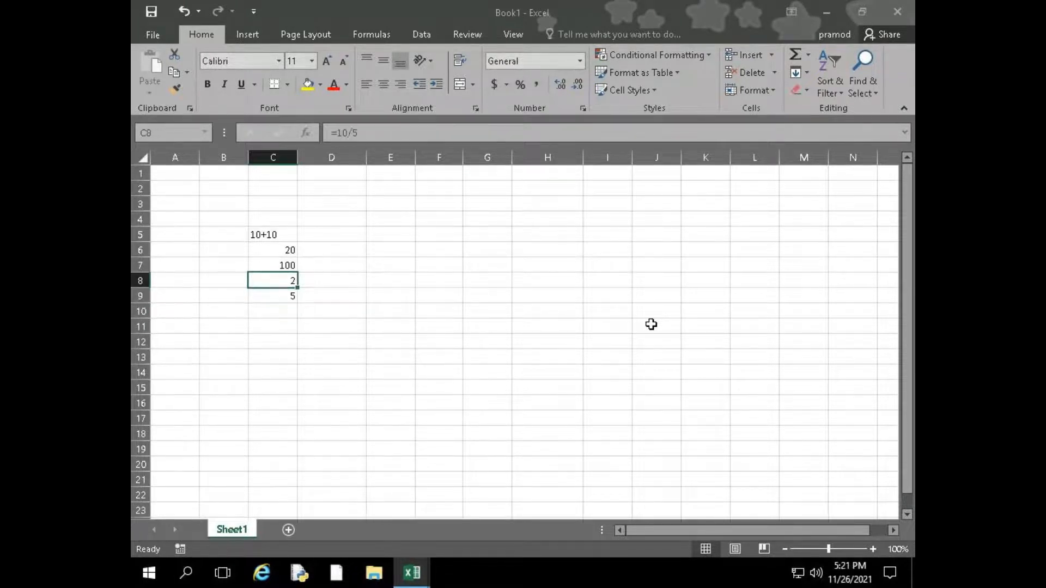
{"action": "key", "text": "Down"}
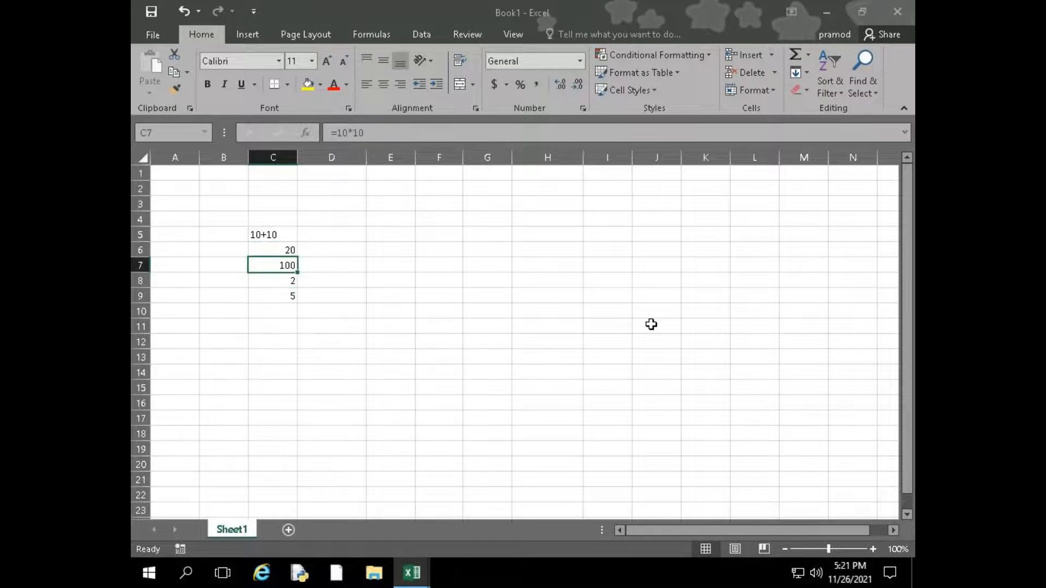
{"action": "key", "text": "Down"}
{"action": "key", "text": "Down"}
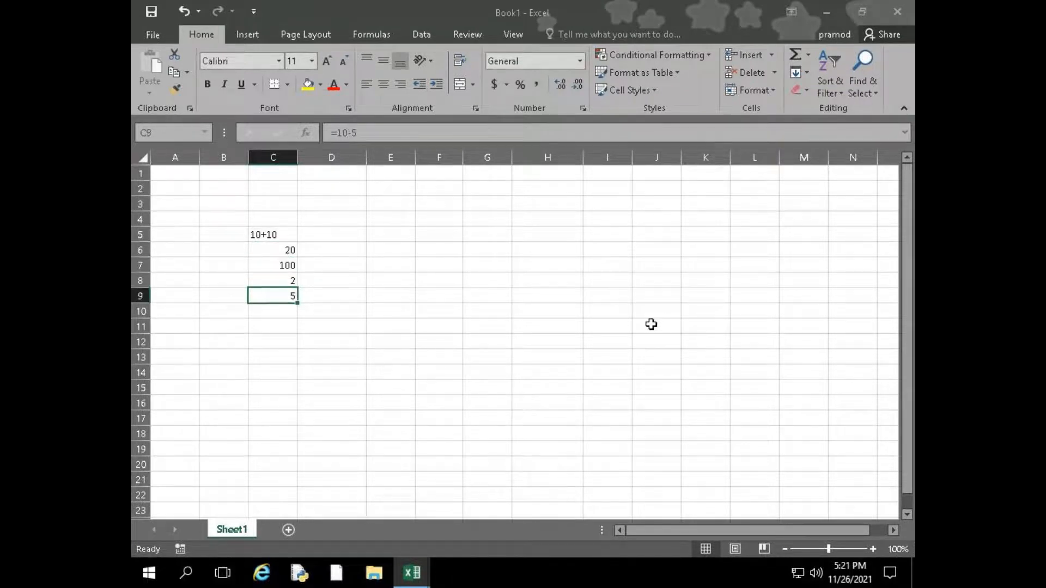
Try the percentage formula =10% in cell C10 and clear the cell again
{"action": "key", "text": "Down"}
{"action": "type", "text": "="}
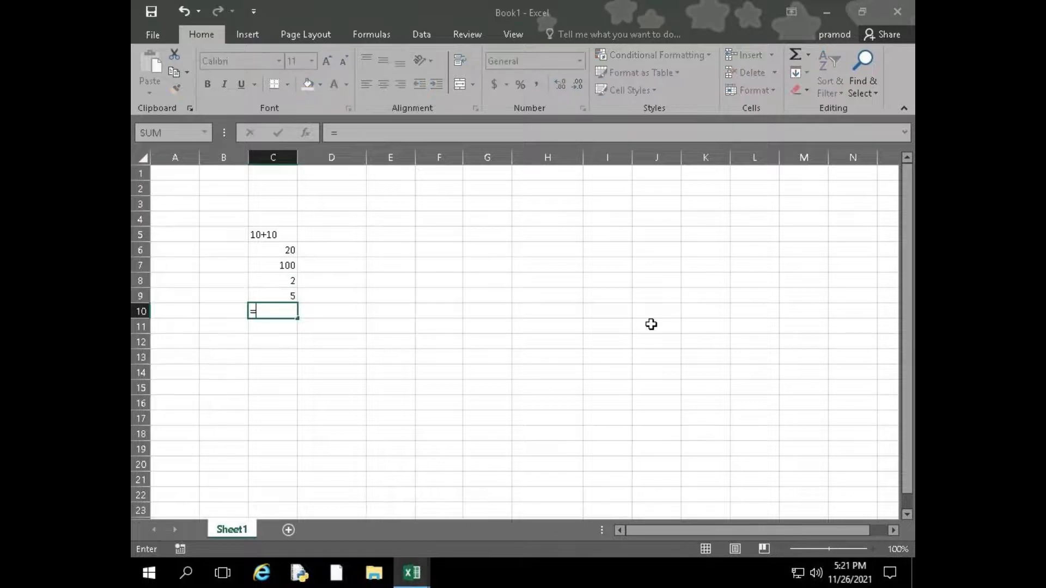
{"action": "type", "text": "10%"}
{"action": "key", "text": "Return"}
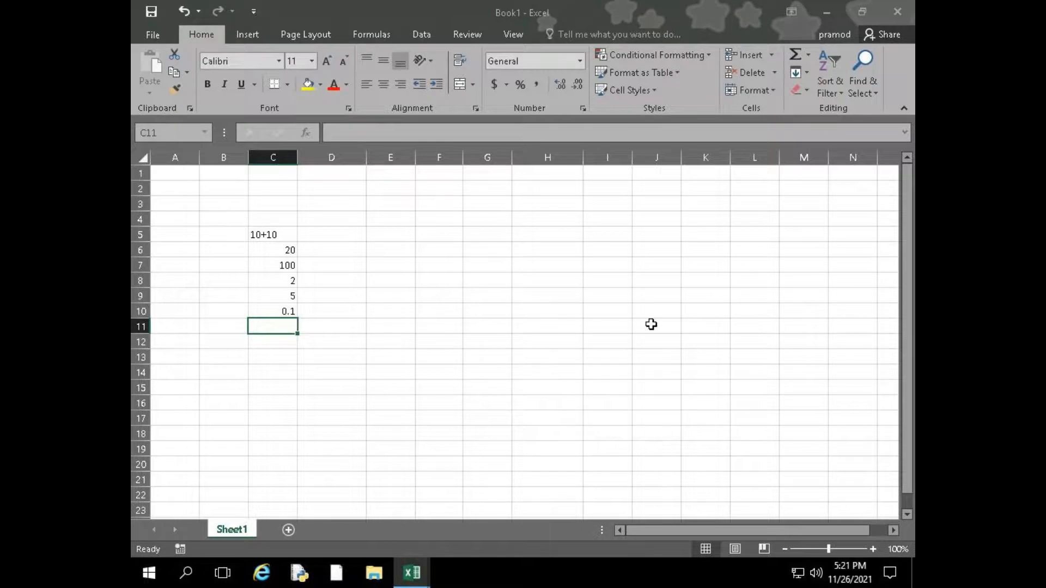
{"action": "key", "text": "Up"}
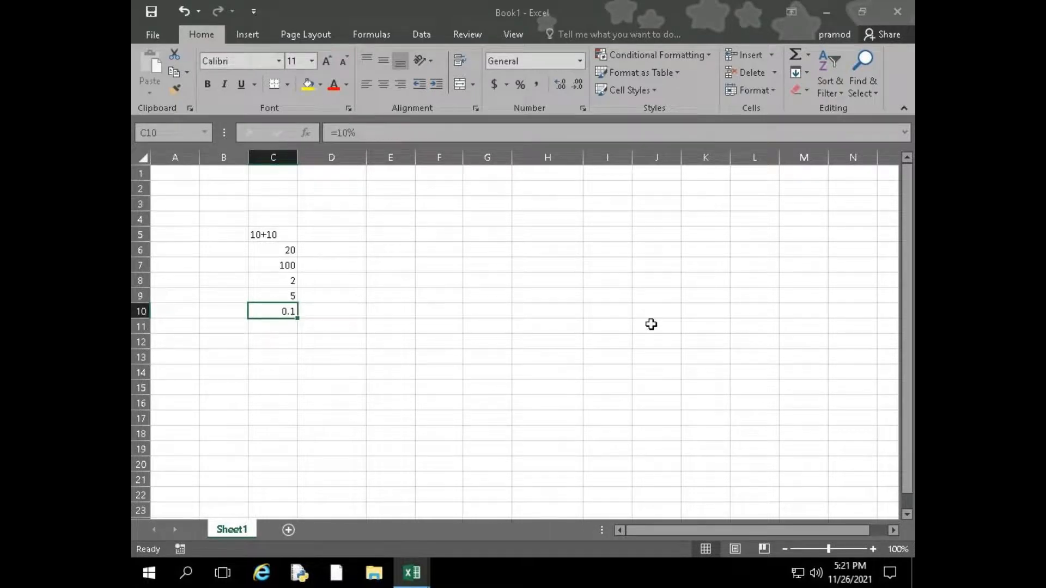
{"action": "key", "text": "Delete"}
Enter the combined addition and subtraction formula =10+20-5 in cell E7 and check its stored formula
{"action": "key", "text": "Up"}
{"action": "key", "text": "Up"}
{"action": "key", "text": "Up"}
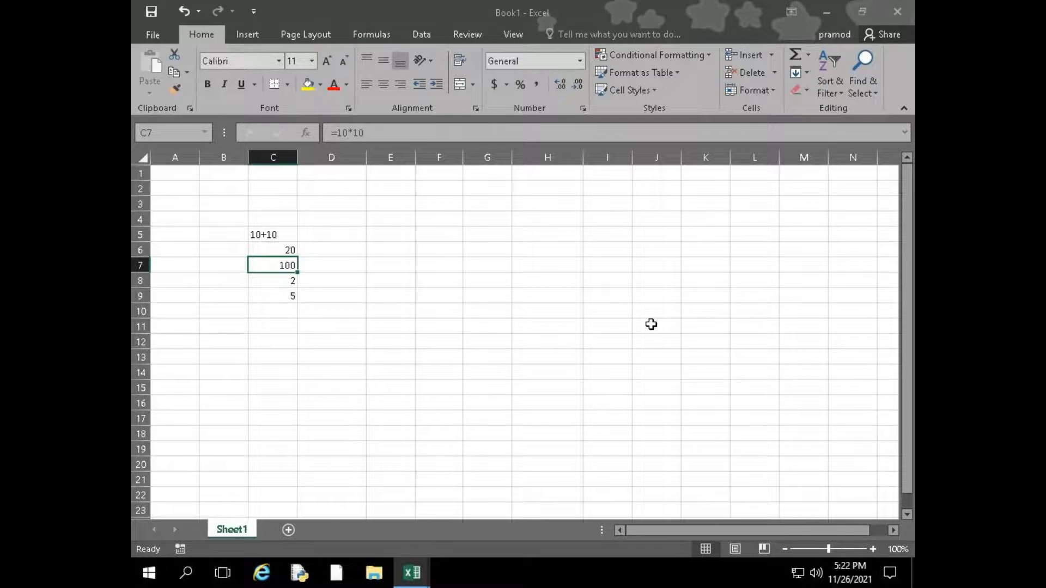
{"action": "key", "text": "Up"}
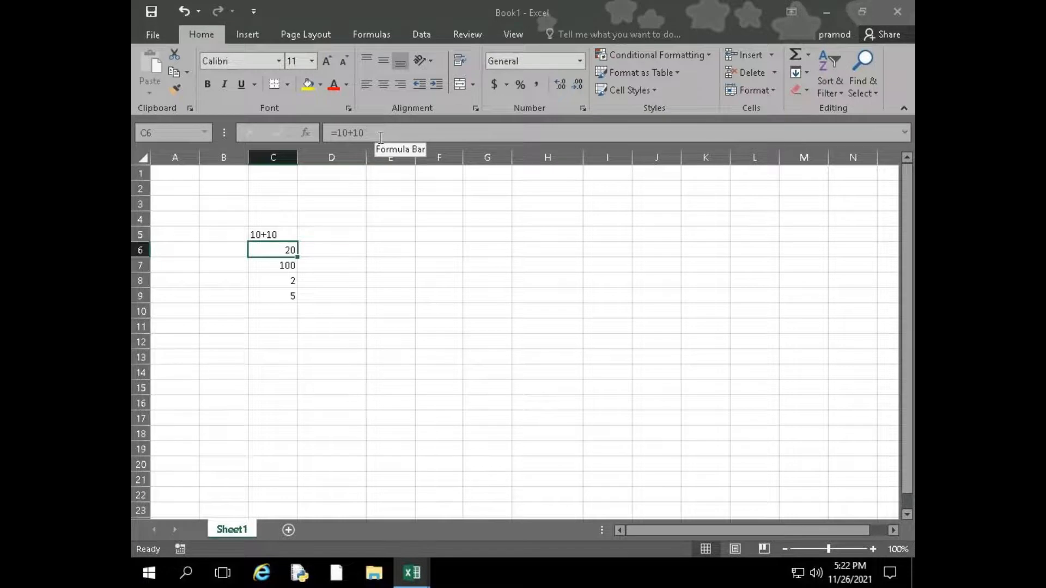
{"action": "left_click", "coordinate": [347, 299]}
{"action": "left_click", "coordinate": [403, 261]}
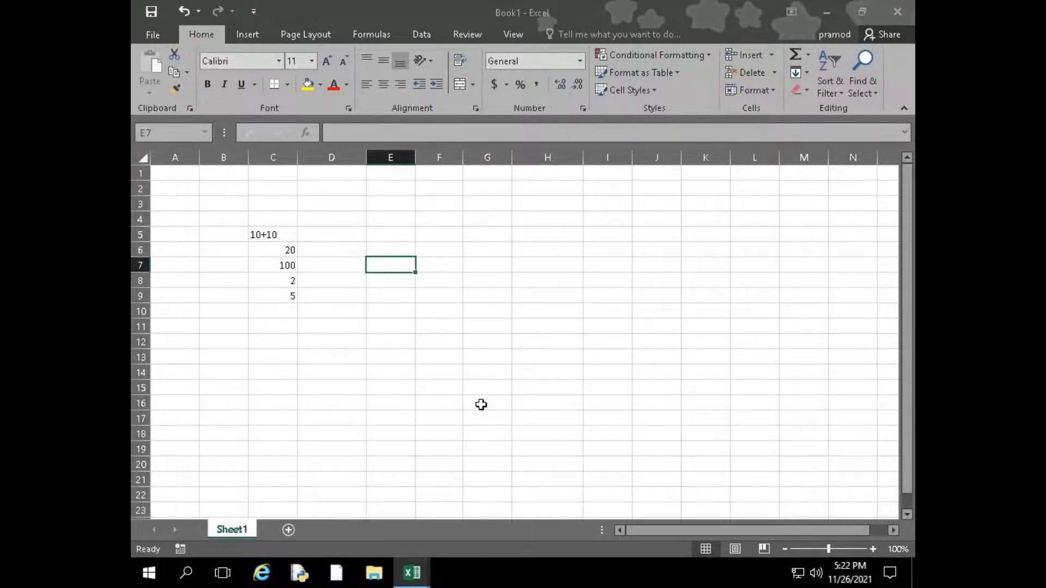
{"action": "type", "text": "=10"}
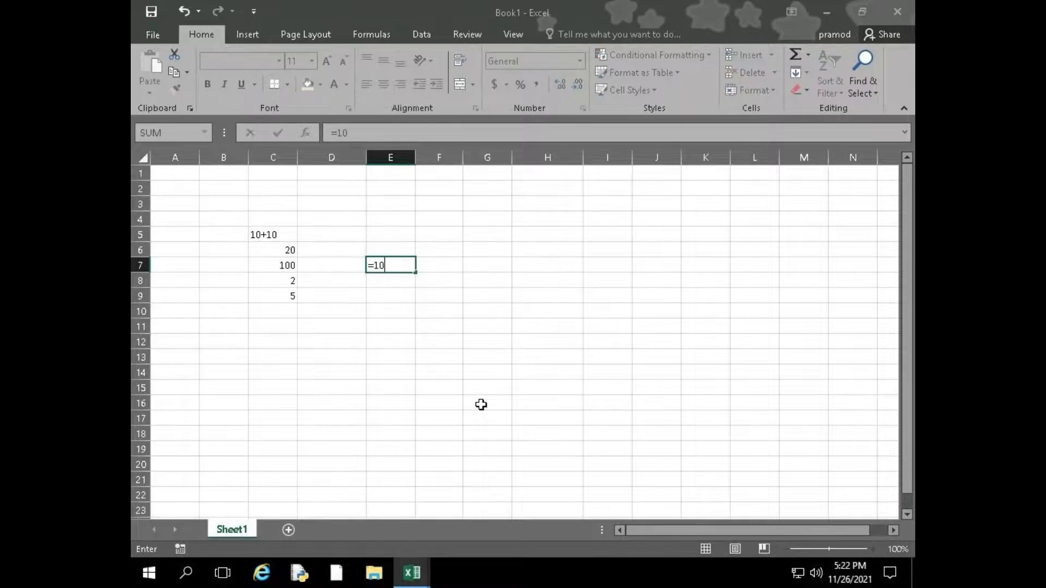
{"action": "type", "text": "+20-5"}
{"action": "key", "text": "Return"}
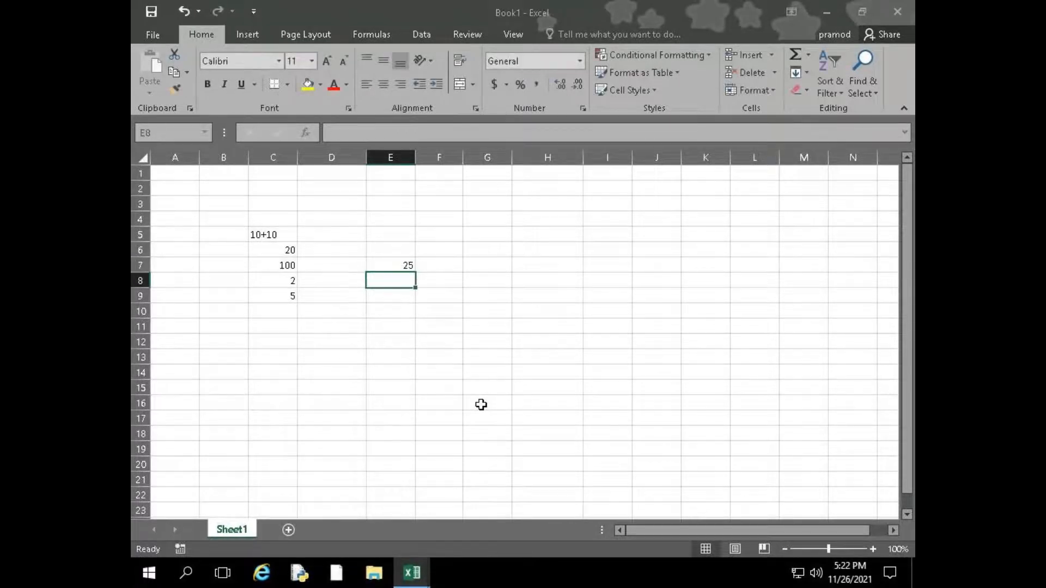
{"action": "key", "text": "Up"}
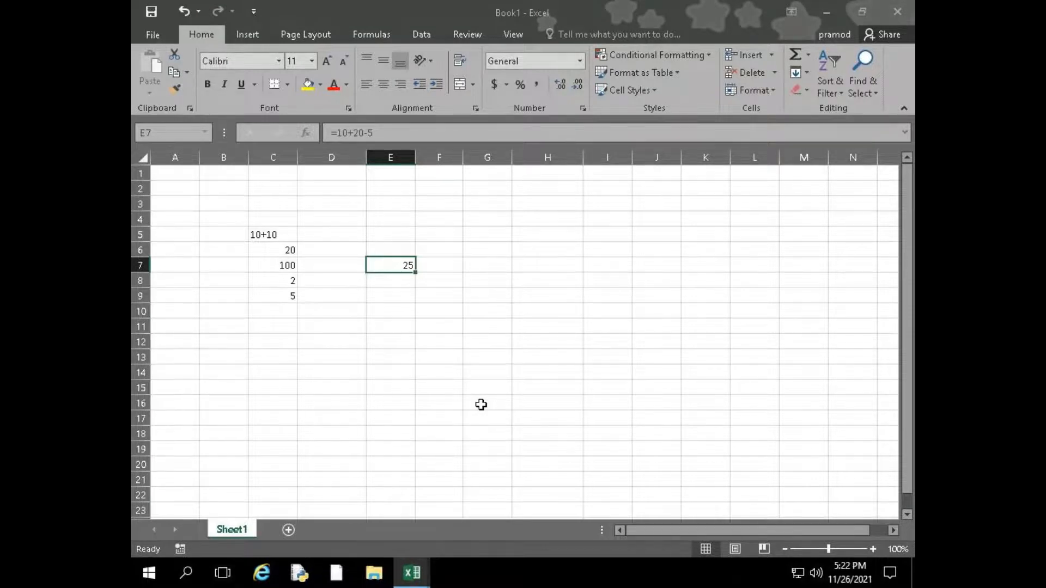
Enter the formula =10+20*5 in cell E8, check its stored formula and move on to cell E9
{"action": "key", "text": "Down"}
{"action": "type", "text": "=1"}
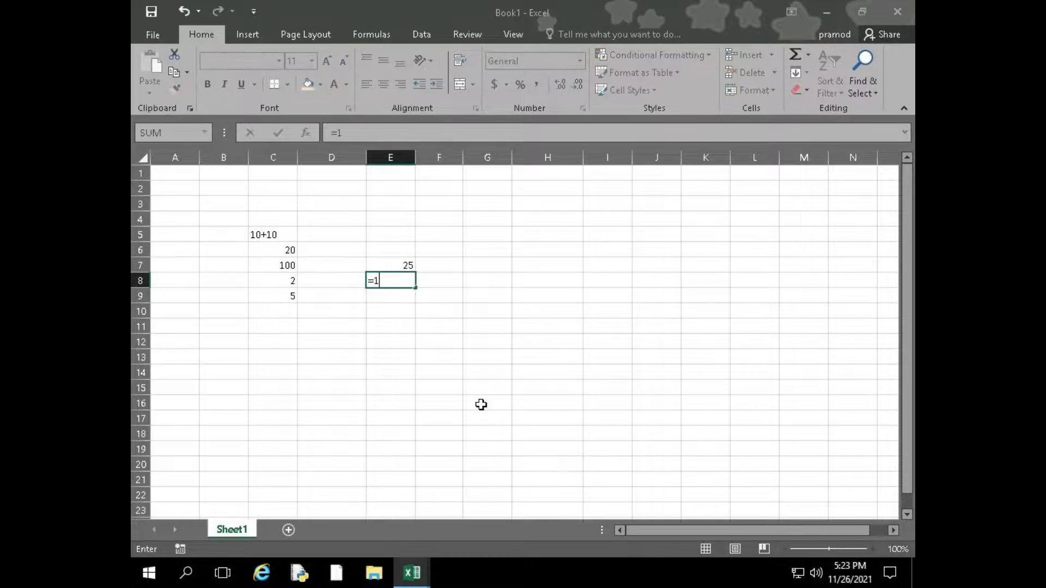
{"action": "type", "text": "0+20*5"}
{"action": "key", "text": "Return"}
{"action": "key", "text": "Up"}
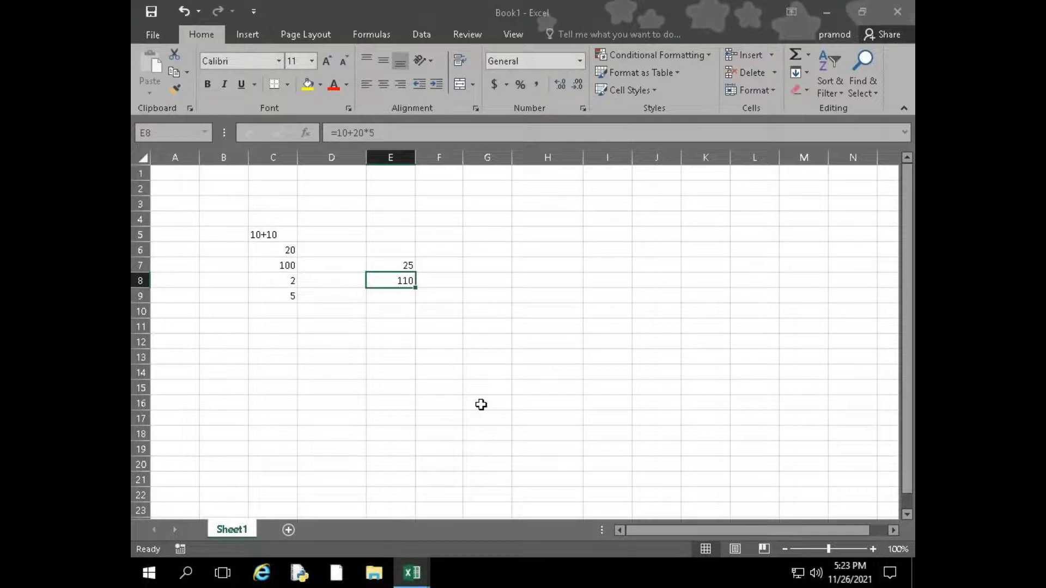
{"action": "key", "text": "Down"}
{"action": "type", "text": "=2"}
{"action": "key", "text": "BackSpace"}
{"action": "key", "text": "BackSpace"}
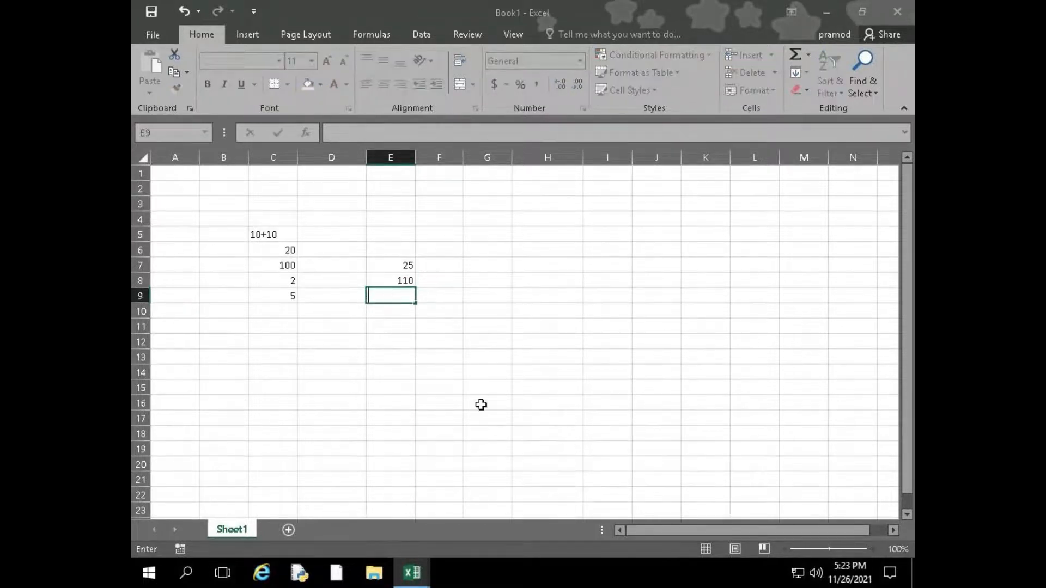
{"action": "key", "text": "Up"}
{"action": "key", "text": "Down"}
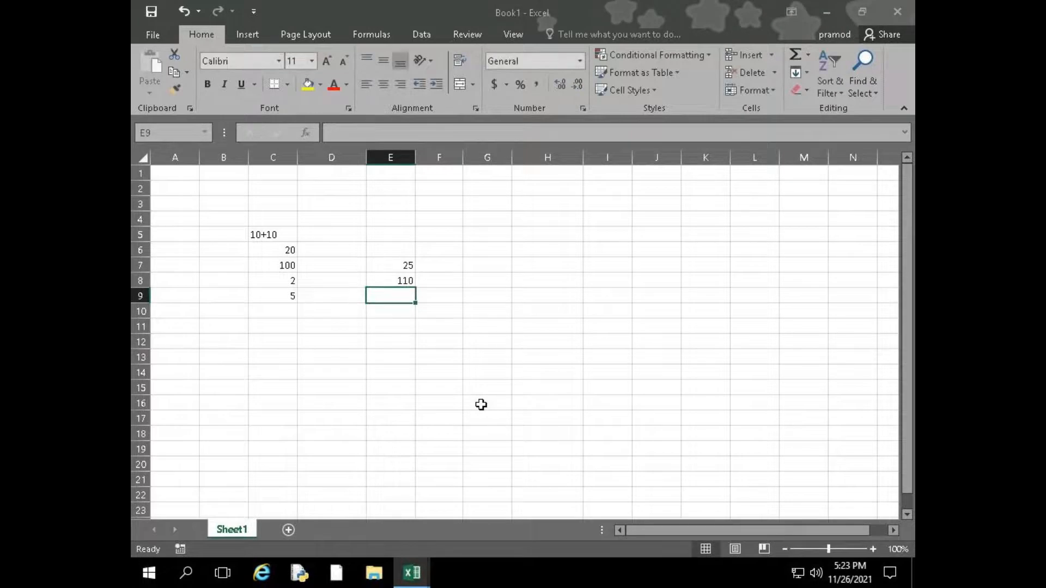
Enter the multiplication formula =30*5 in cell E9
{"action": "type", "text": "=30"}
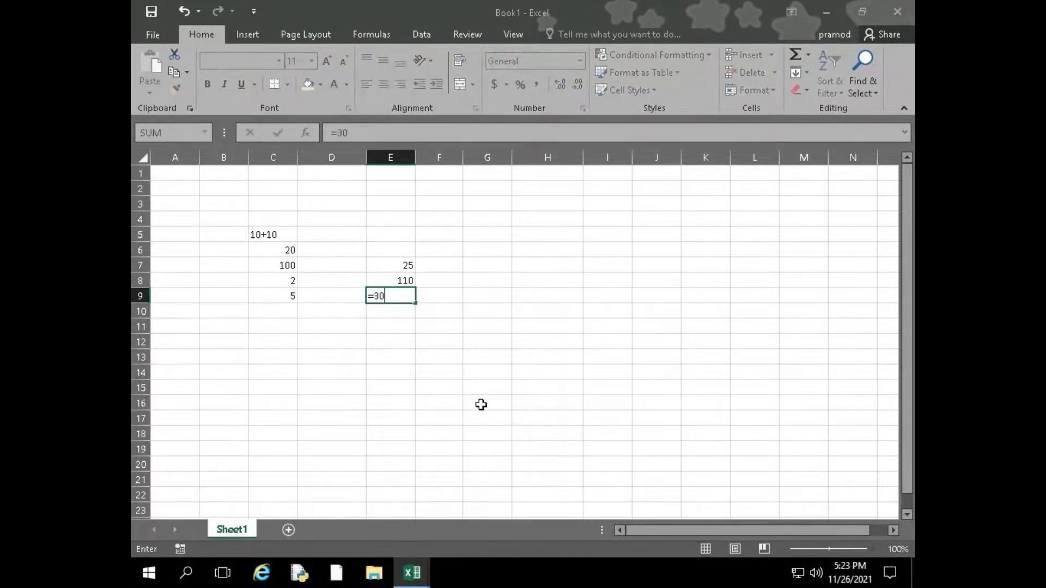
{"action": "type", "text": "*5"}
{"action": "key", "text": "Return"}
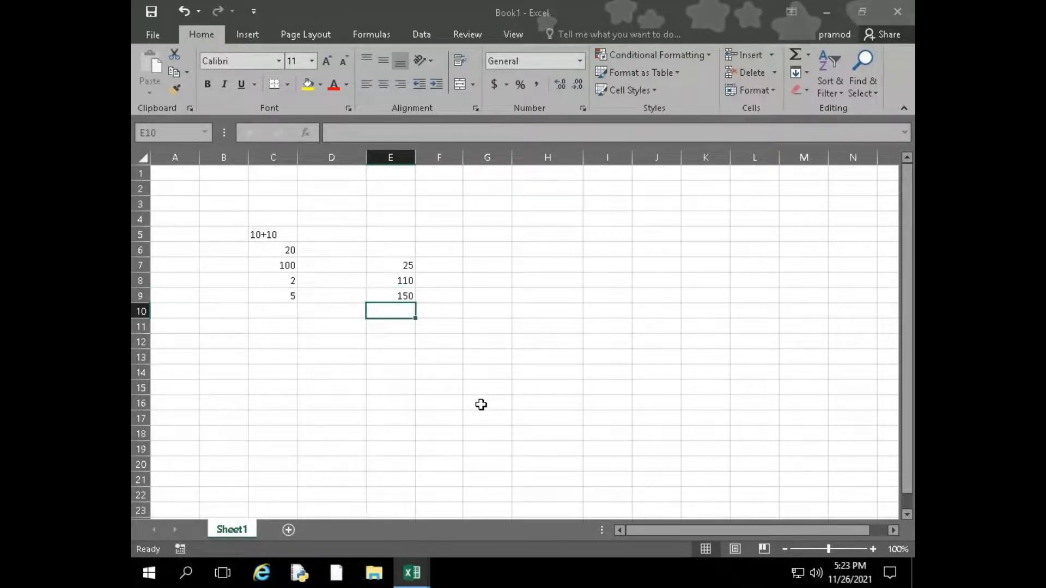
Compare the stored formulas in cells E8 and E9, opening E8 to examine its order of operations
{"action": "key", "text": "Up"}
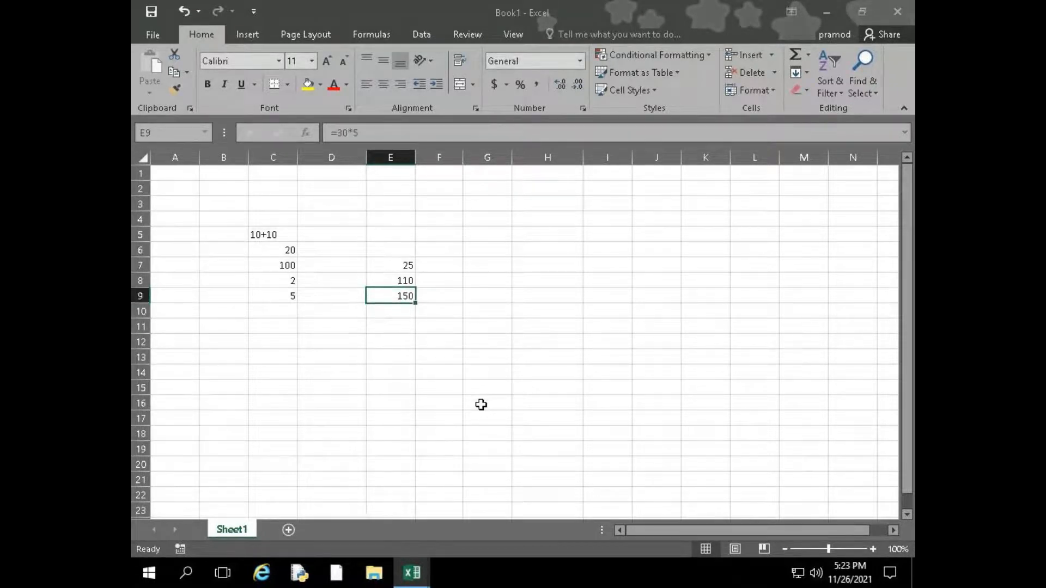
{"action": "key", "text": "Up"}
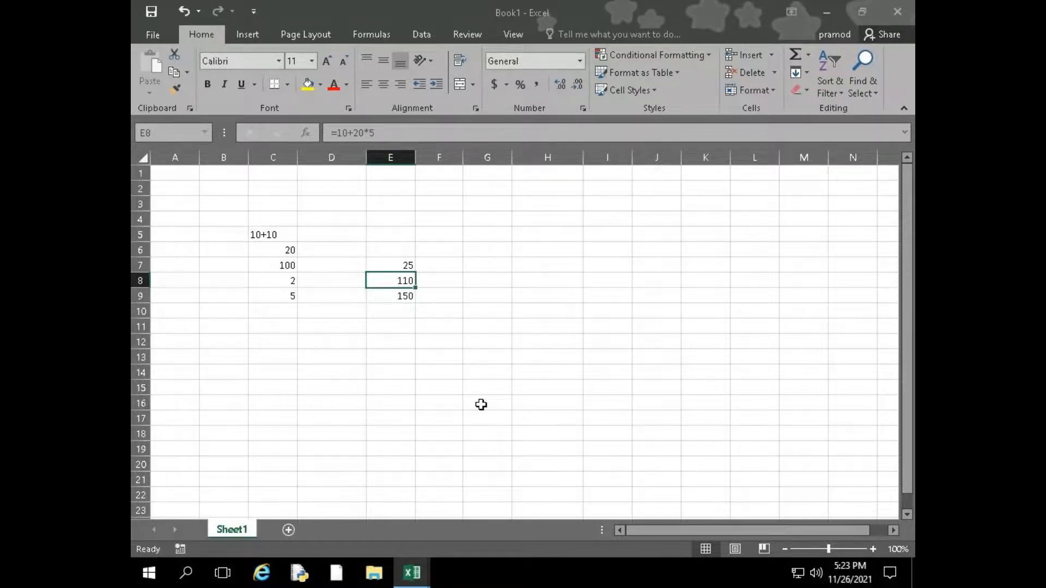
{"action": "key", "text": "Down"}
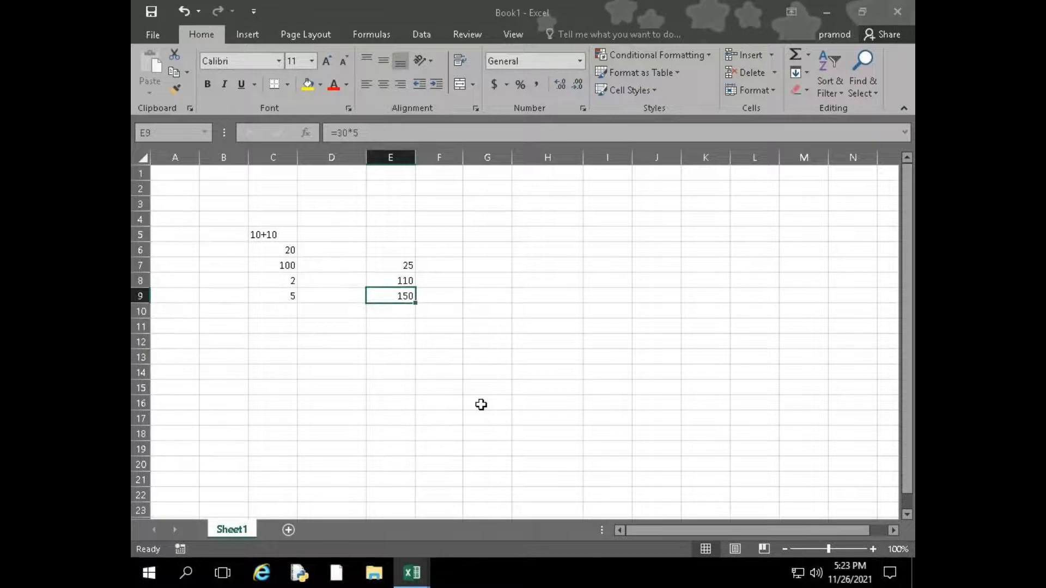
{"action": "key", "text": "Up"}
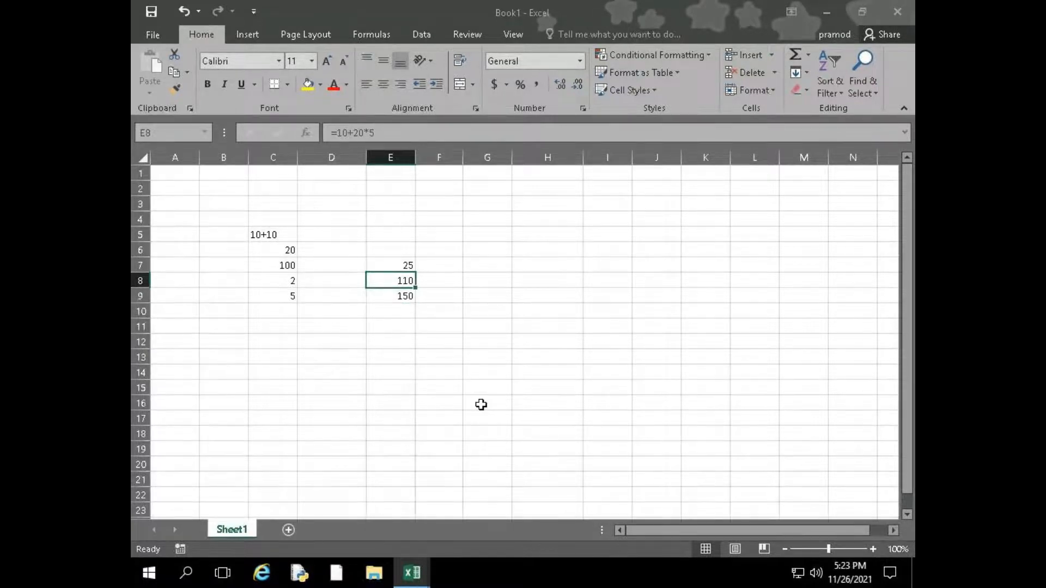
{"action": "key", "text": "F2"}
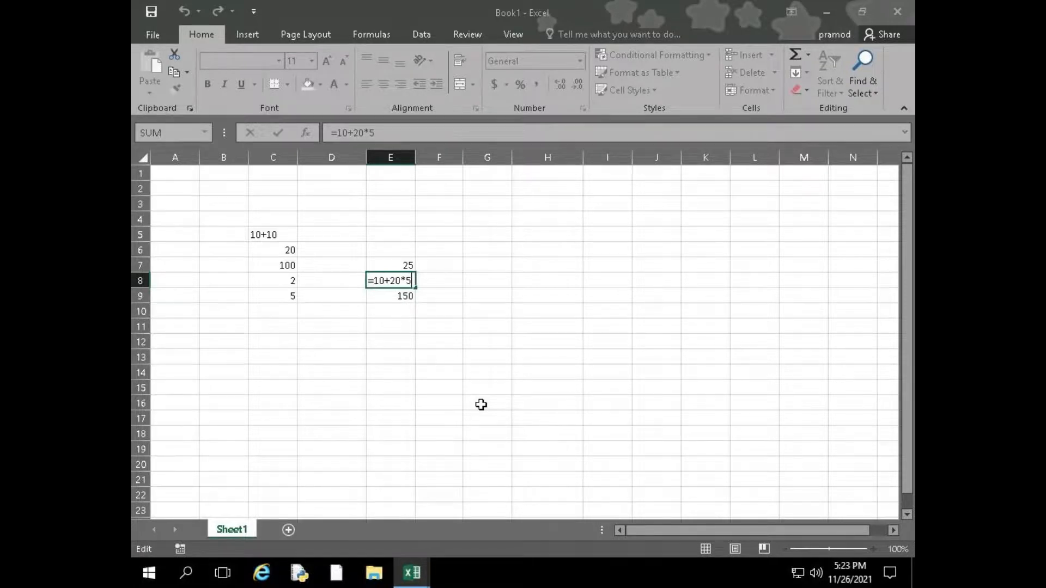
{"action": "key", "text": "Return"}
Try the multiplication formula =20*5 in cell E10, check its stored formula and clear the cell again
{"action": "type", "text": "=2"}
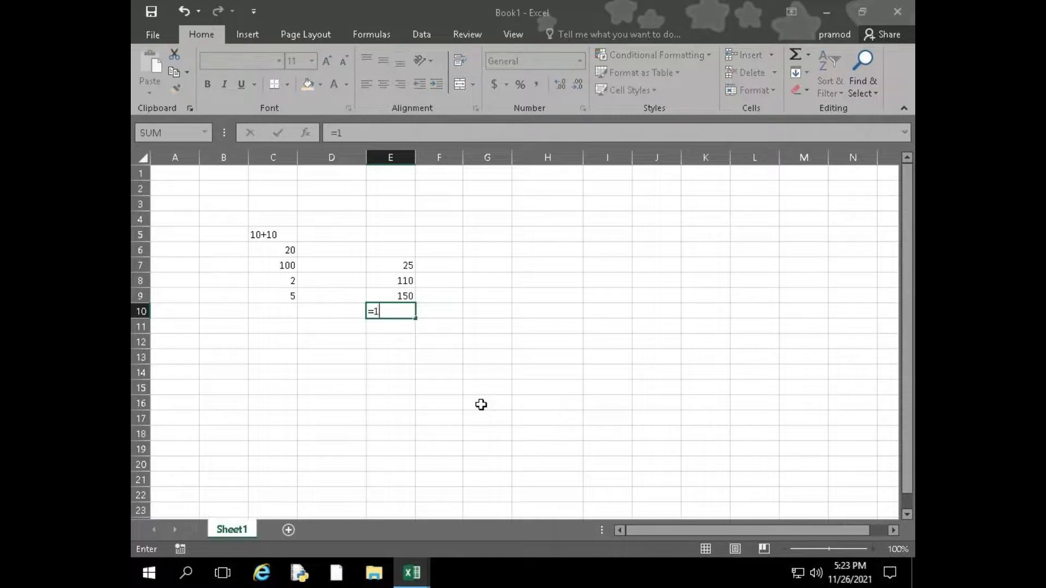
{"action": "key", "text": "BackSpace"}
{"action": "type", "text": "20*5"}
{"action": "key", "text": "Return"}
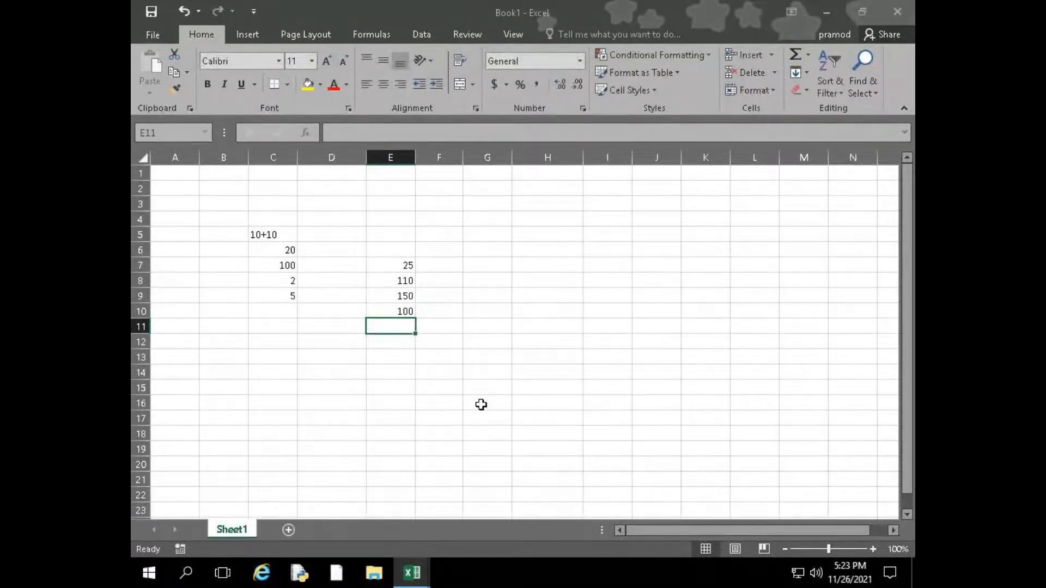
{"action": "key", "text": "Up"}
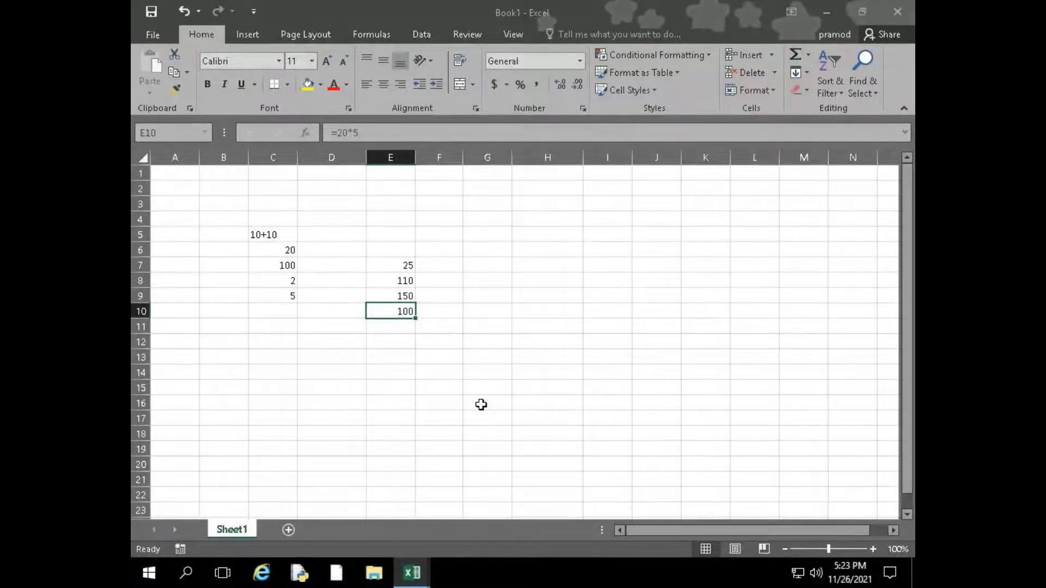
{"action": "key", "text": "Delete"}
Return to cell E8 and open its addition and multiplication formula for review
{"action": "key", "text": "Up"}
{"action": "key", "text": "Up"}
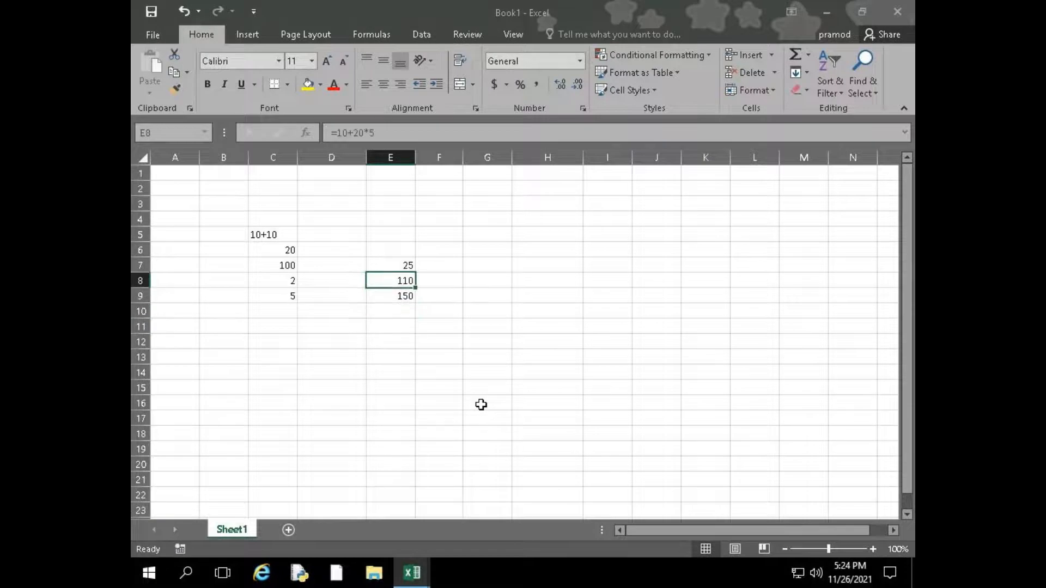
{"action": "key", "text": "F2"}
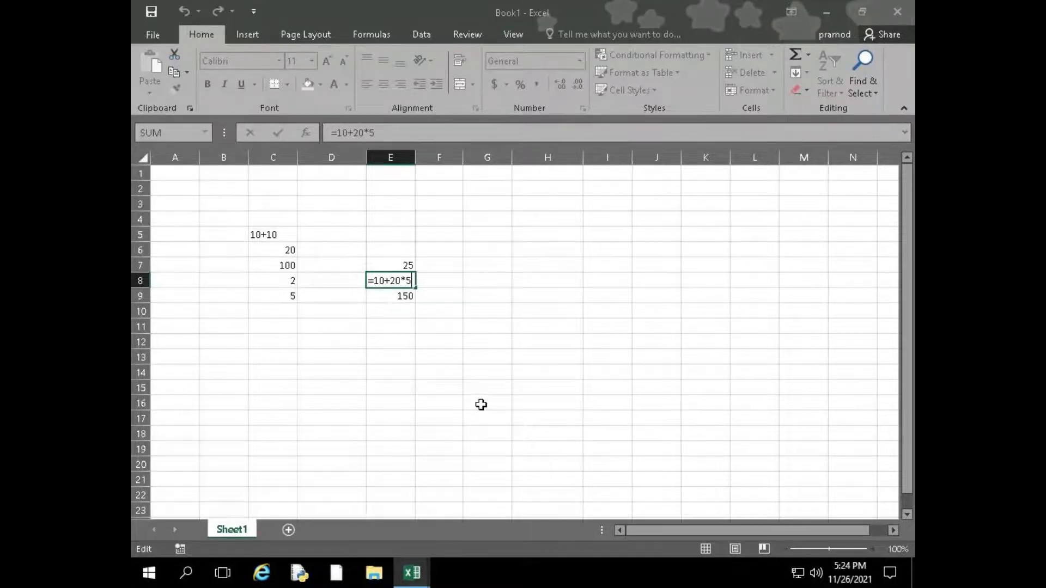
Enter the label PF in cell H10 and leave cell H11 below it empty
{"action": "left_click", "coordinate": [518, 311]}
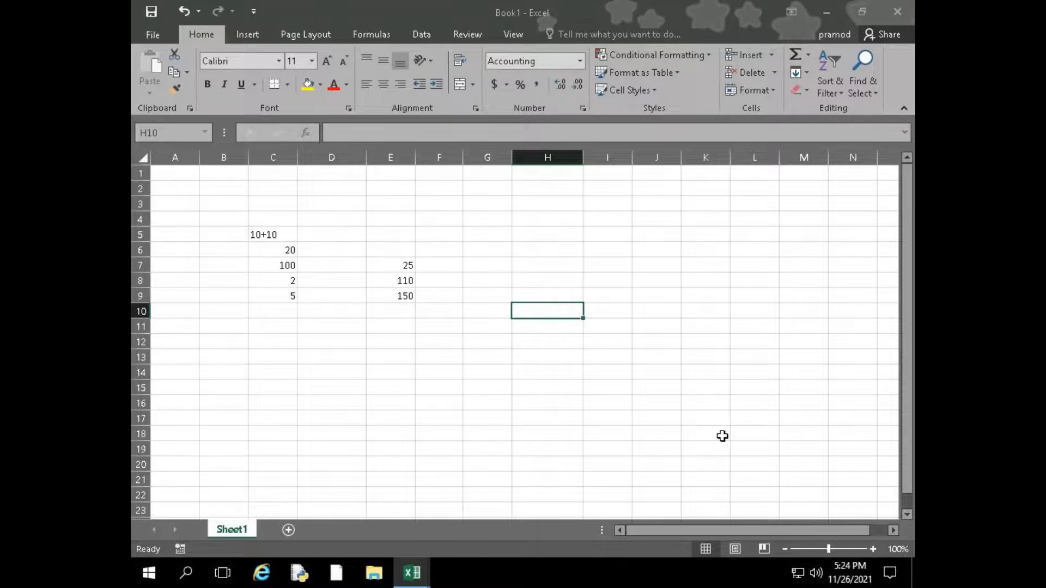
{"action": "type", "text": "PF"}
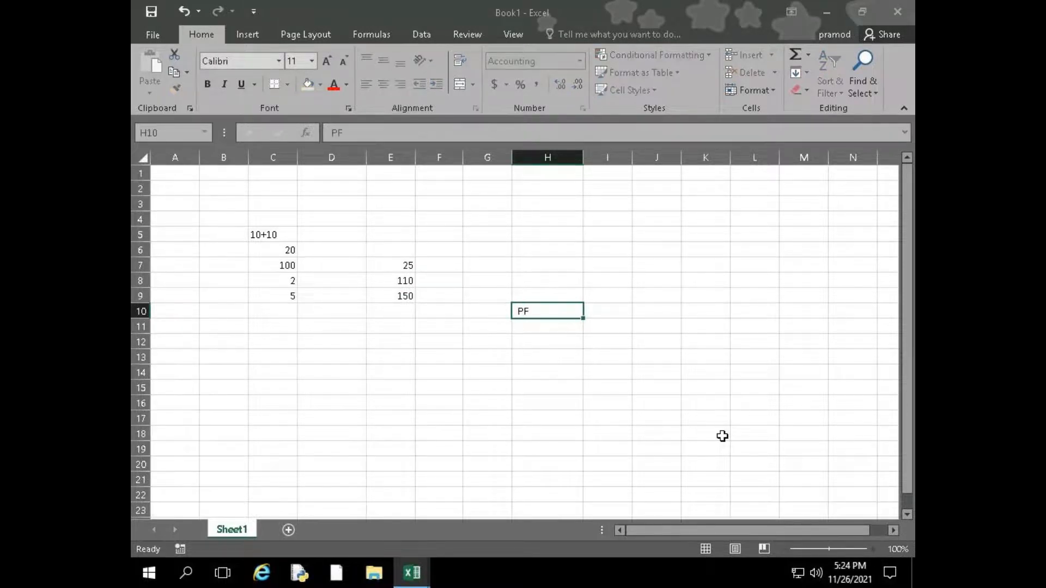
{"action": "key", "text": "Return"}
{"action": "type", "text": "="}
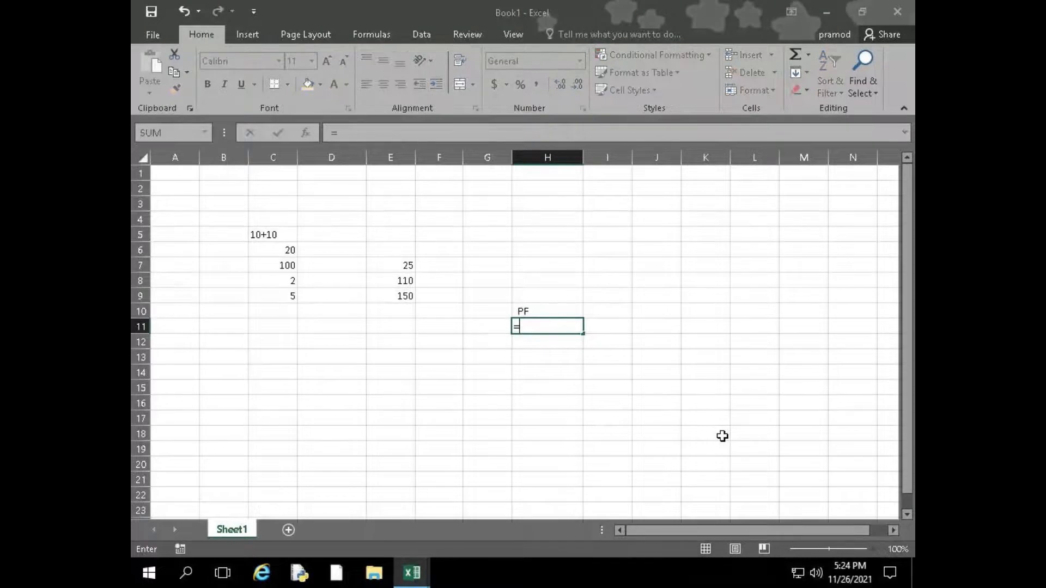
{"action": "key", "text": "Escape"}
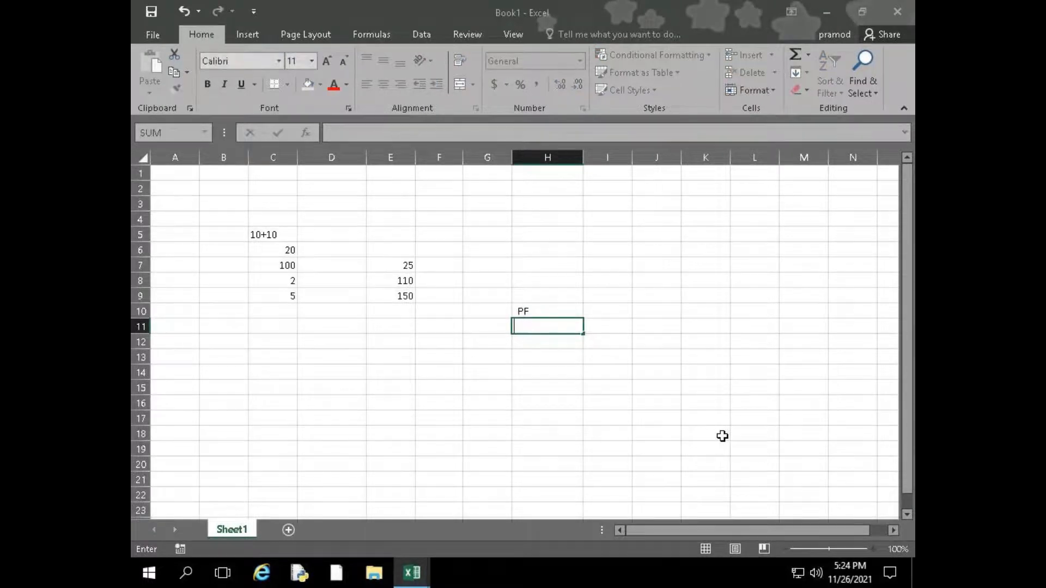
Enter the value 2500 in cell E11
{"action": "key", "text": "Left"}
{"action": "key", "text": "Left"}
{"action": "key", "text": "Left"}
{"action": "type", "text": "2500"}
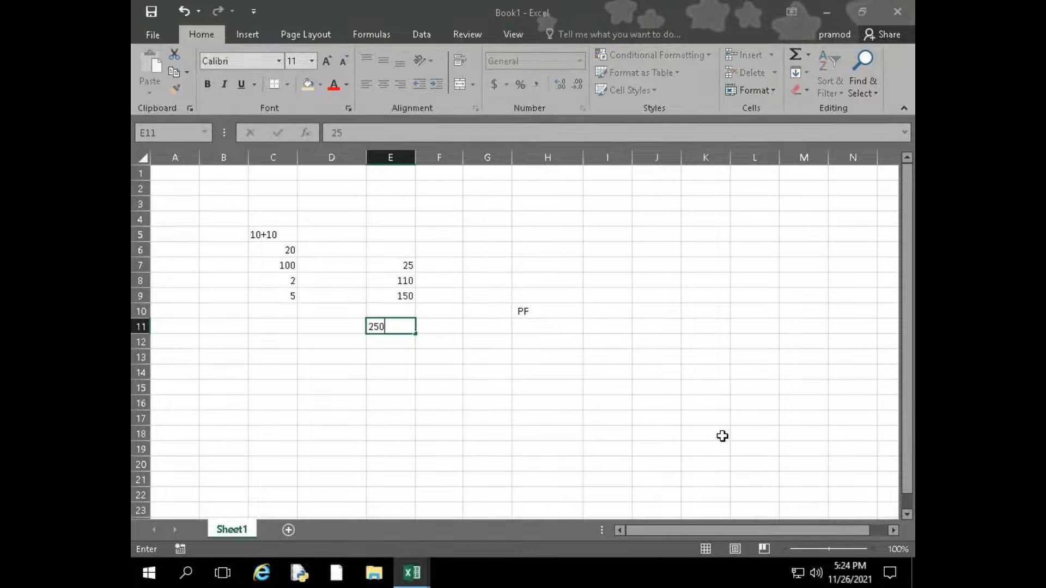
{"action": "key", "text": "Right"}
Label the salary columns with BS in cell E10 and DA in cell F10
{"action": "key", "text": "Left"}
{"action": "key", "text": "Right"}
{"action": "key", "text": "Up"}
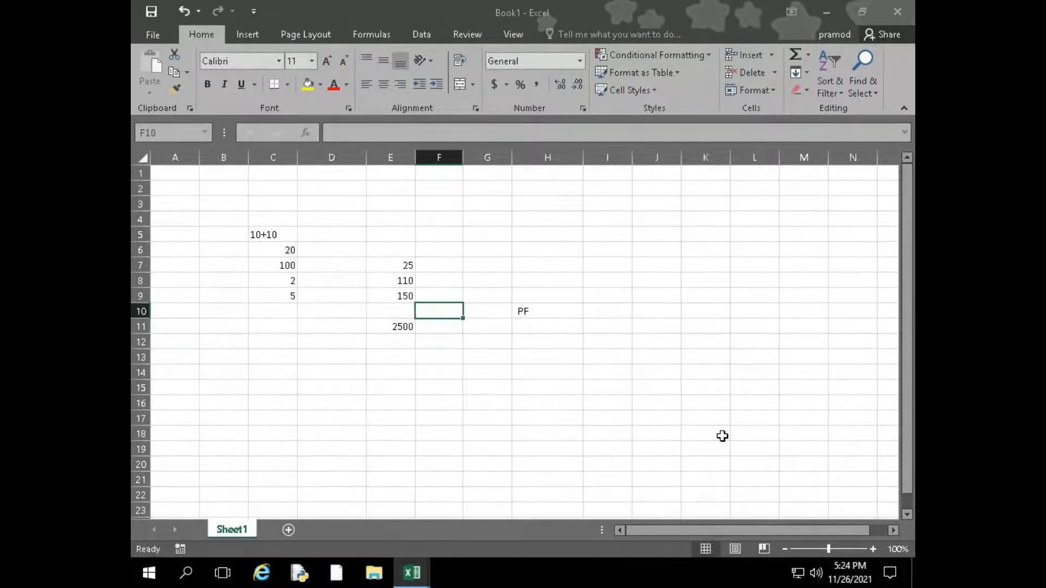
{"action": "key", "text": "Left"}
{"action": "type", "text": "BS"}
{"action": "key", "text": "BackSpace"}
{"action": "type", "text": "S"}
{"action": "key", "text": "ctrl+Return"}
{"action": "key", "text": "Right"}
{"action": "type", "text": "DA"}
{"action": "key", "text": "Return"}
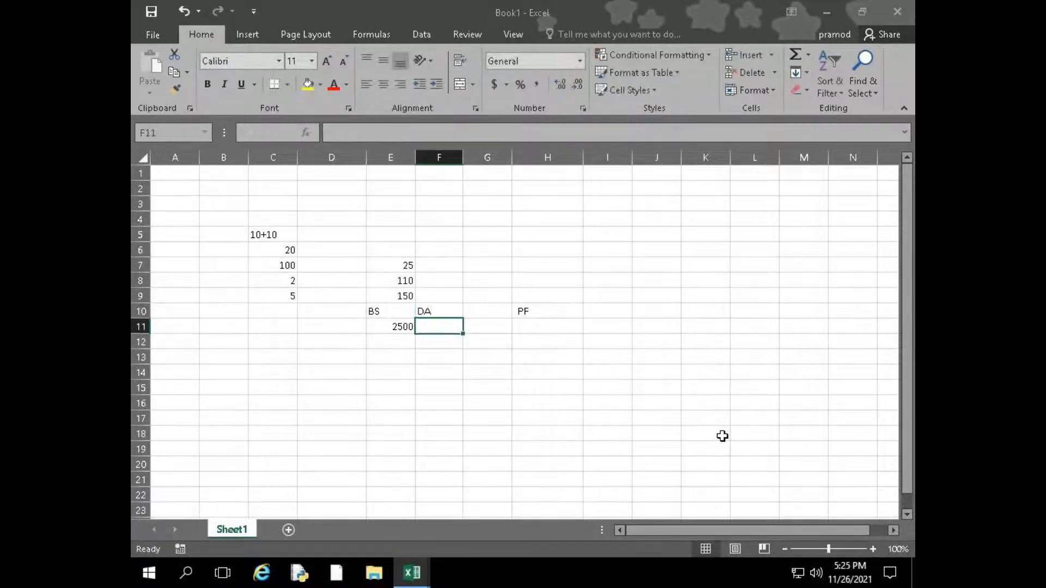
Enter the value 900 in cell F11 under the DA label
{"action": "key", "text": "Right"}
{"action": "key", "text": "Right"}
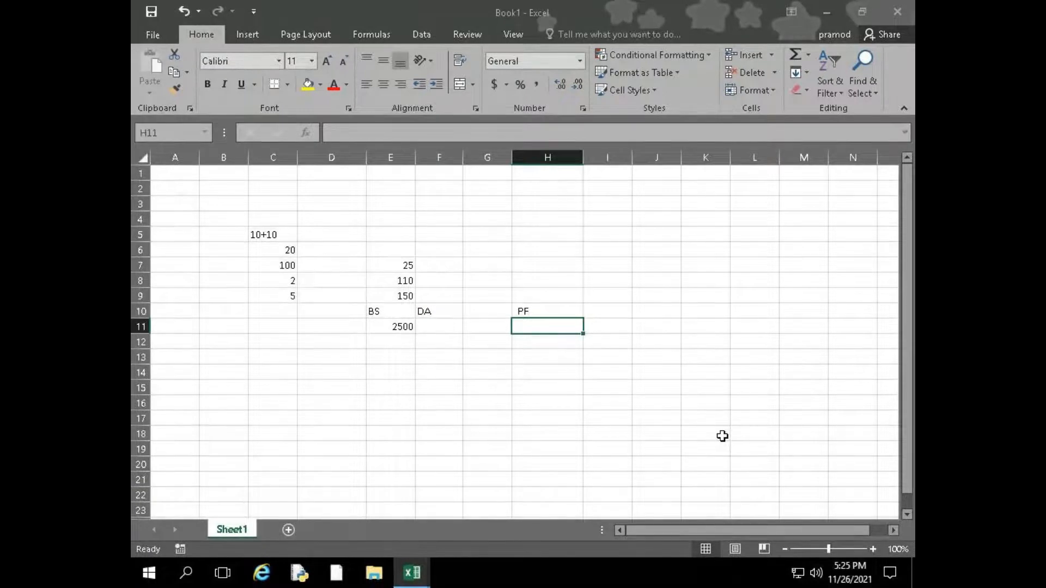
{"action": "type", "text": "="}
{"action": "key", "text": "Escape"}
{"action": "key", "text": "Left"}
{"action": "key", "text": "Left"}
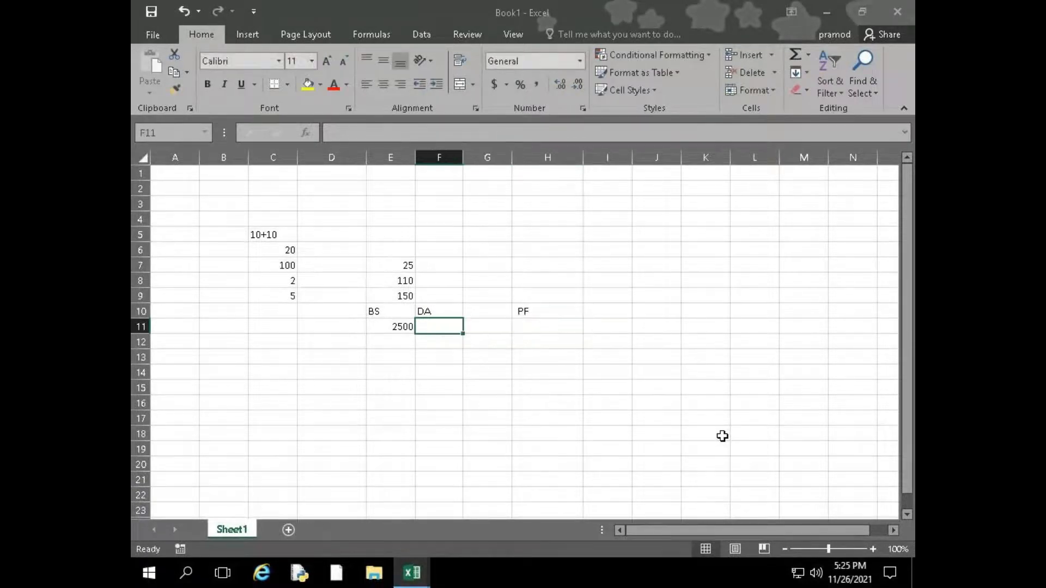
{"action": "type", "text": "900"}
{"action": "key", "text": "Right"}
{"action": "key", "text": "Right"}
{"action": "key", "text": "Right"}
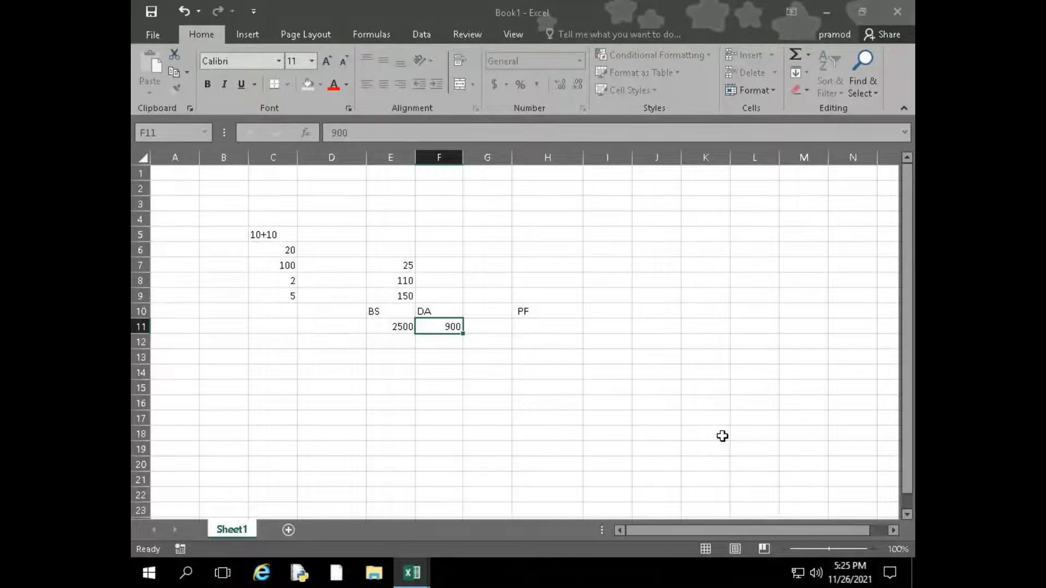
Enter the formula =E11+F11*12.5% in cell H11 under PF, picking the BS and DA values as cell references
{"action": "key", "text": "Left"}
{"action": "type", "text": "="}
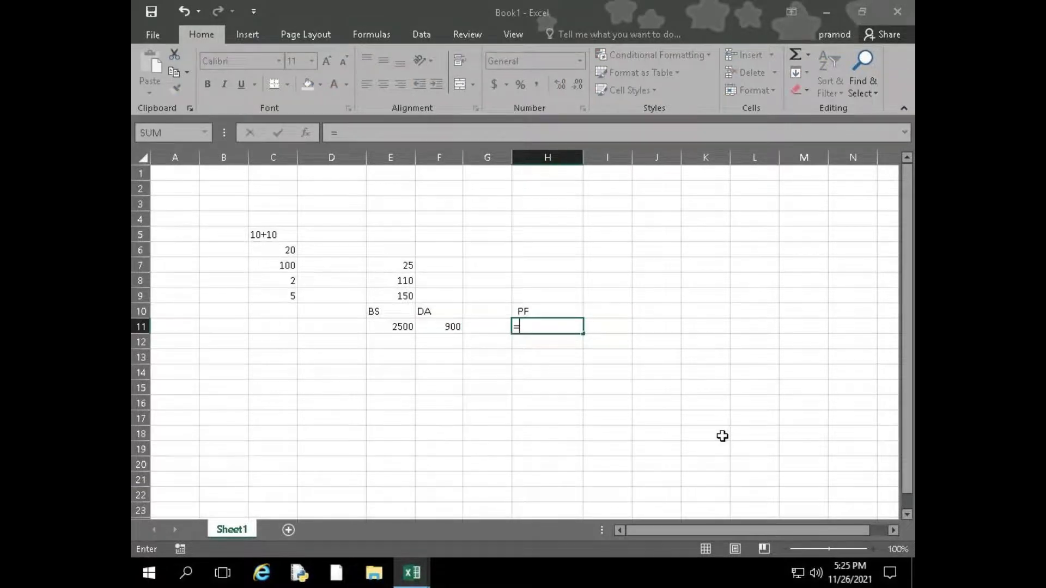
{"action": "key", "text": "Left"}
{"action": "key", "text": "Left"}
{"action": "key", "text": "Left"}
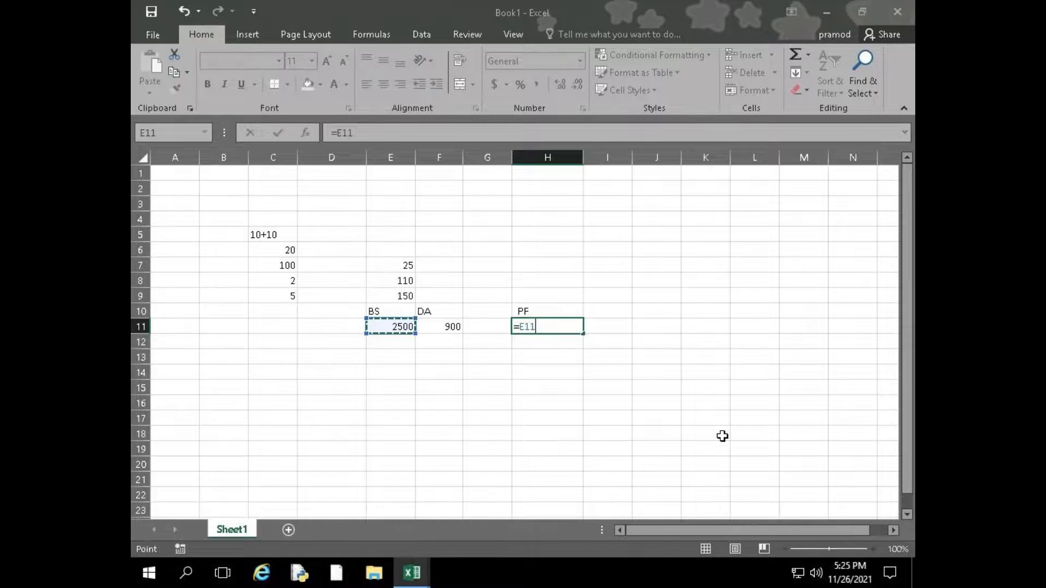
{"action": "type", "text": "+"}
{"action": "key", "text": "Left"}
{"action": "key", "text": "Left"}
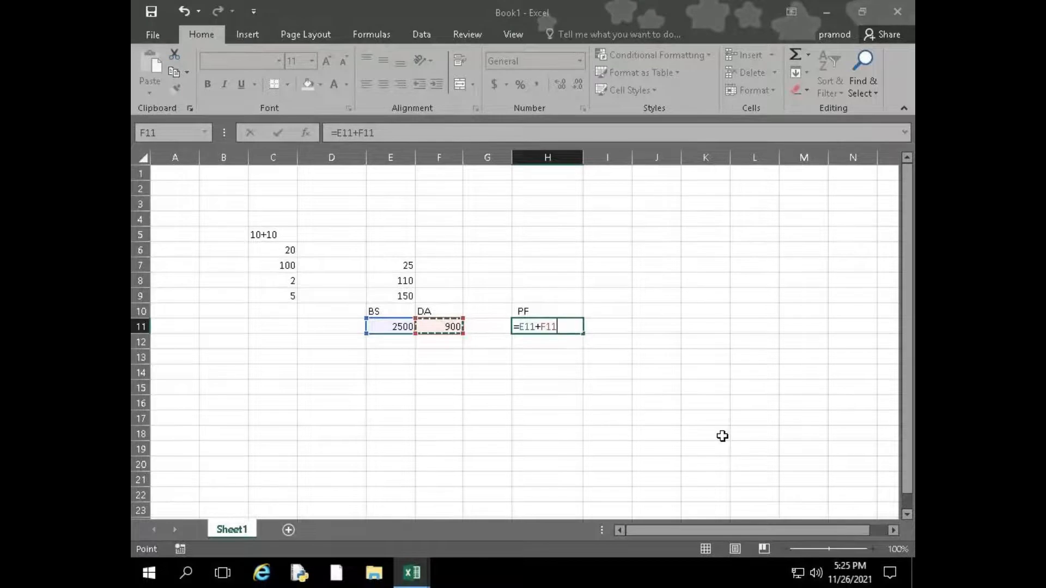
{"action": "type", "text": "*12.5%"}
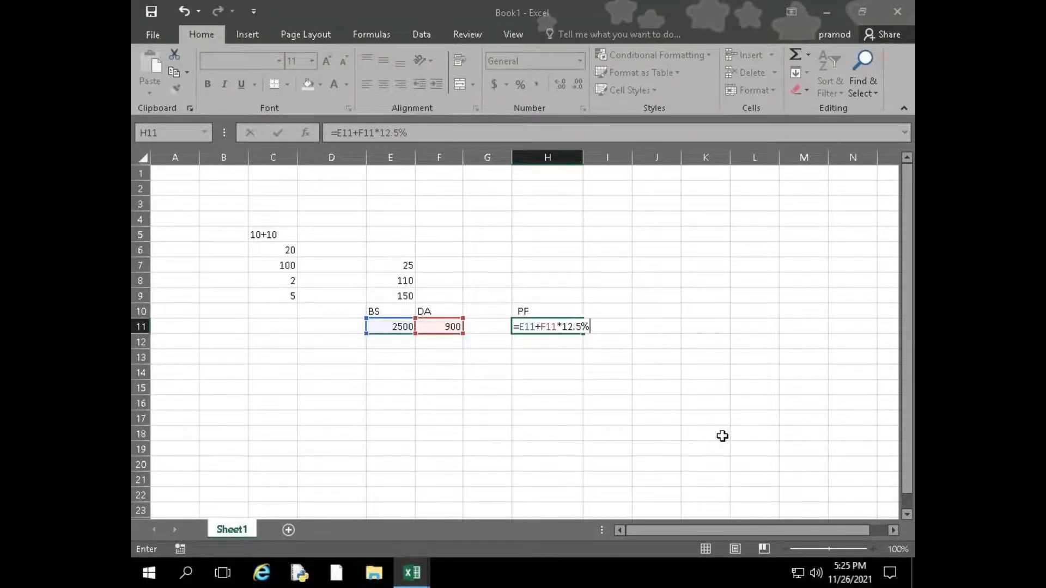
{"action": "key", "text": "Return"}
Open the PF formula in cell H11 and highlight the F11*12.5% part and the E11 reference to explain precedence
{"action": "key", "text": "Up"}
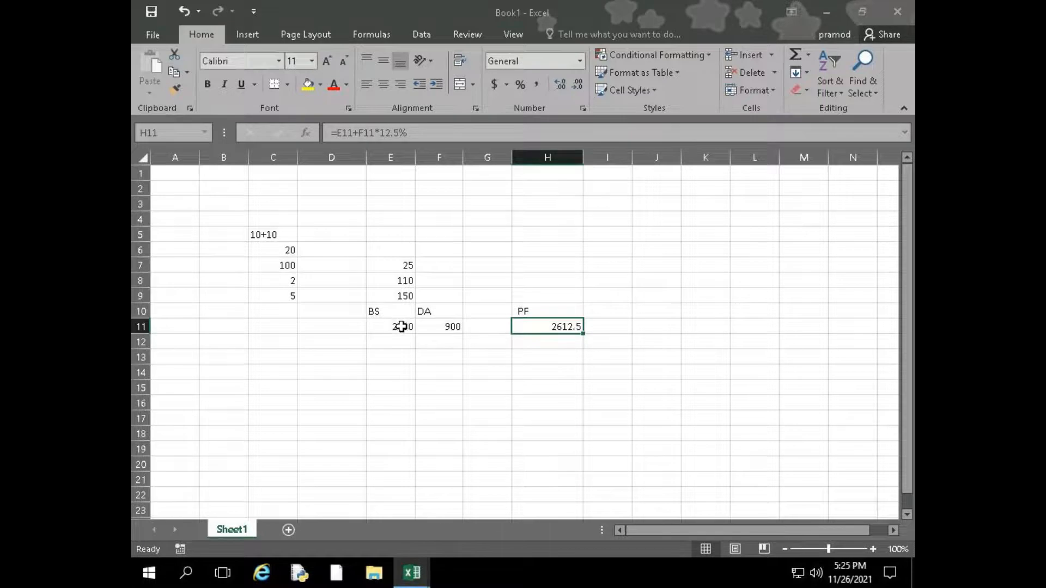
{"action": "double_click", "coordinate": [559, 327]}
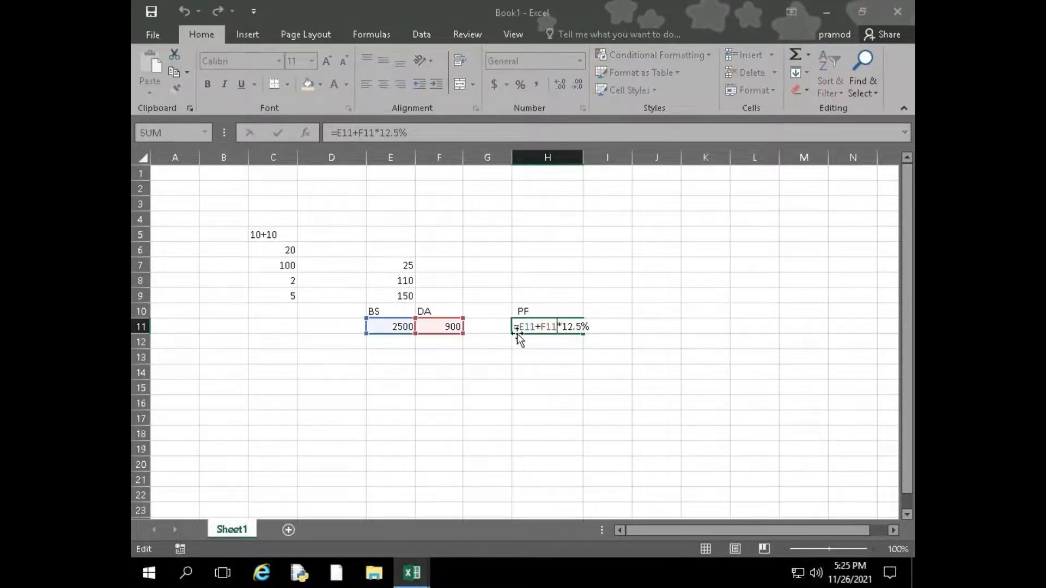
{"action": "left_click_drag", "start_coordinate": [541, 327], "coordinate": [593, 326]}
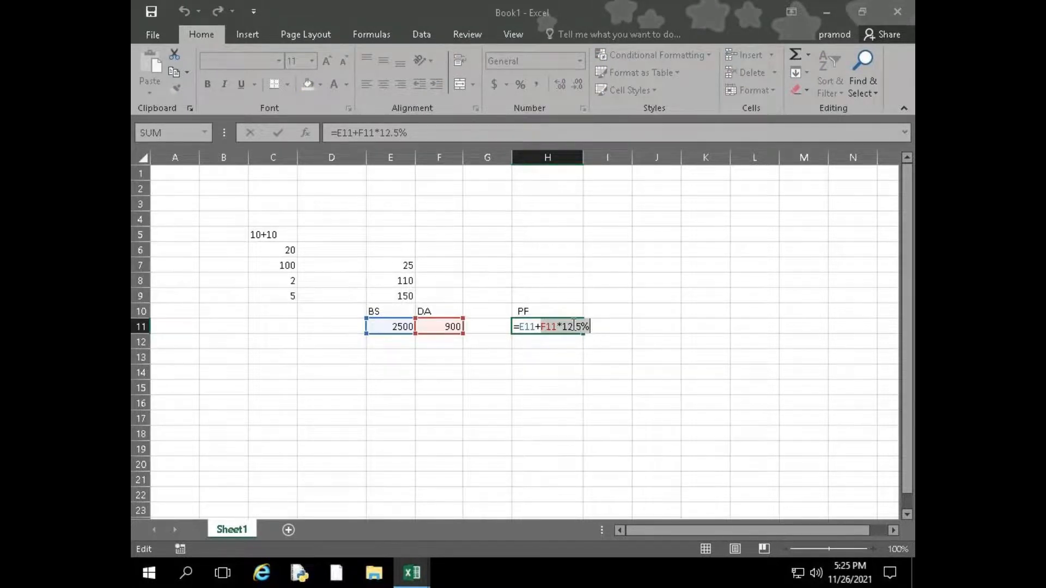
{"action": "left_click_drag", "start_coordinate": [520, 326], "coordinate": [534, 325]}
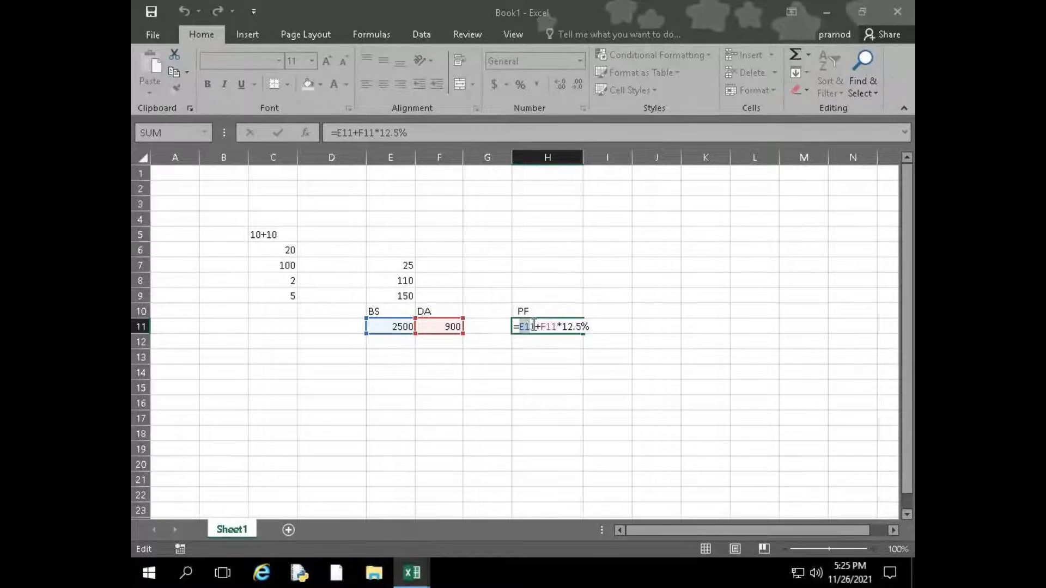
Rewrite the PF formula in cell H11 as =E11*12.5%+F11
{"action": "left_click_drag", "start_coordinate": [541, 327], "coordinate": [546, 327]}
{"action": "key", "text": "Delete"}
{"action": "key", "text": "Delete"}
{"action": "key", "text": "Delete"}
{"action": "key", "text": "Delete"}
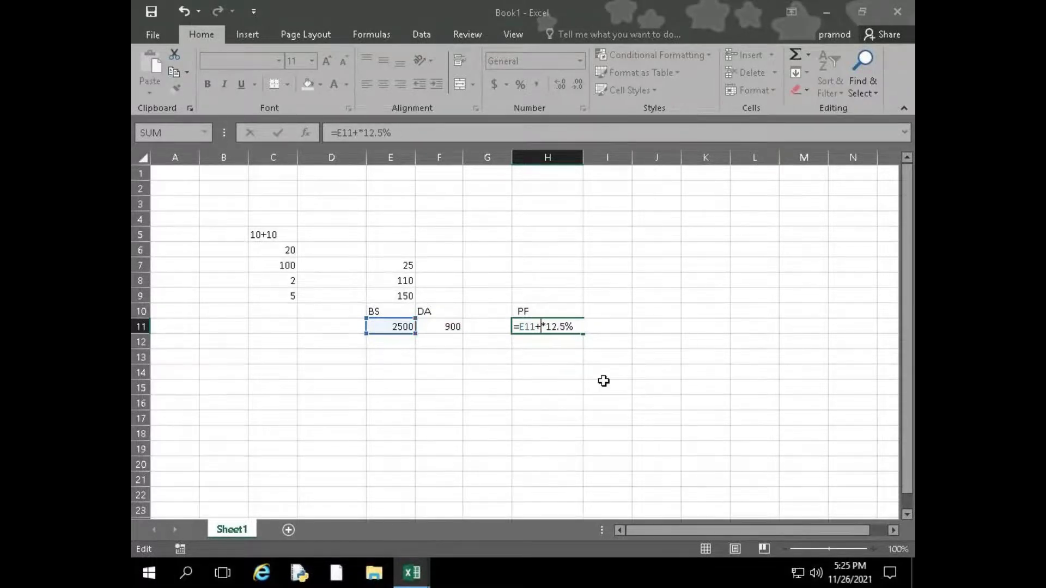
{"action": "key", "text": "BackSpace"}
{"action": "type", "text": "*"}
{"action": "key", "text": "Right"}
{"action": "key", "text": "Right"}
{"action": "key", "text": "Right"}
{"action": "key", "text": "Right"}
{"action": "type", "text": "+"}
{"action": "left_click", "coordinate": [452, 327]}
{"action": "key", "text": "Return"}
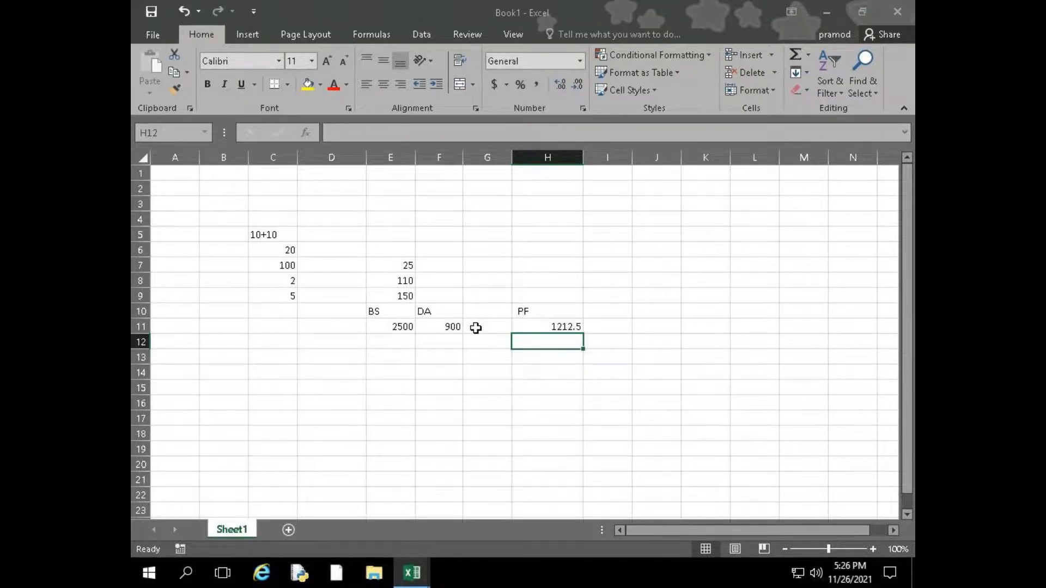
Check the rewritten PF formula and its referenced cells in H11
{"action": "key", "text": "Up"}
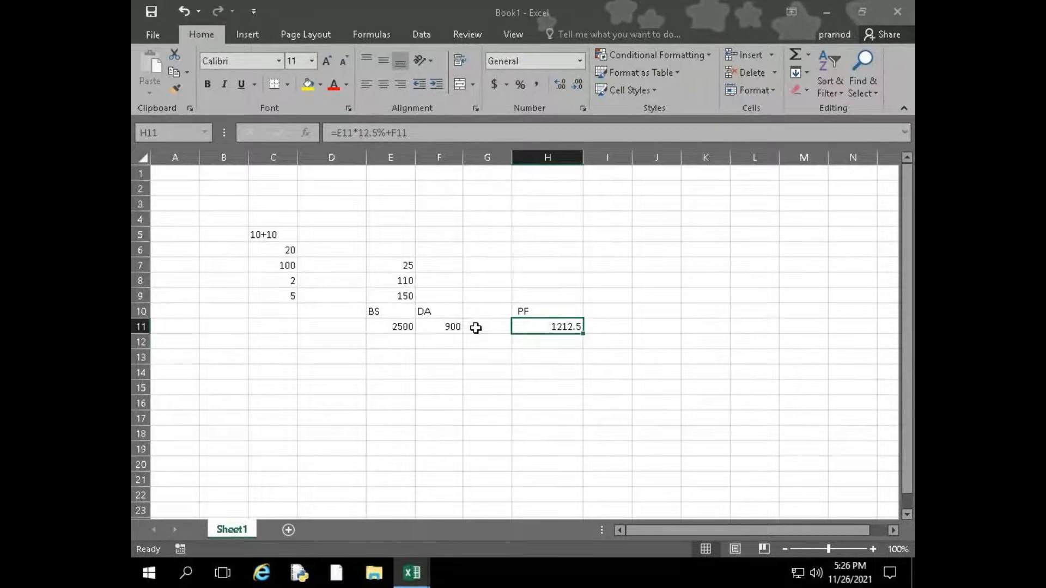
{"action": "key", "text": "F2"}
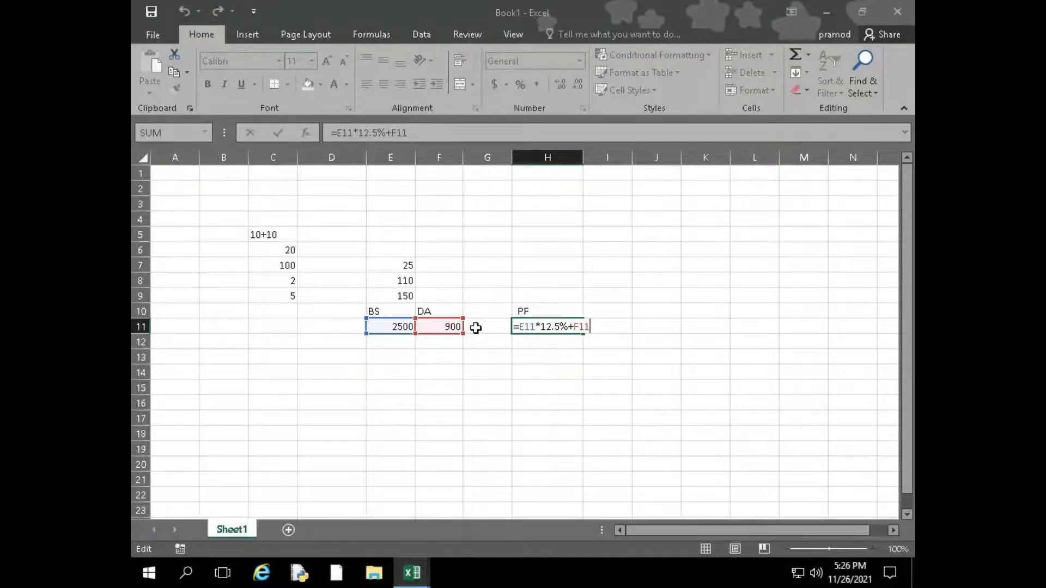
{"action": "key", "text": "Return"}
{"action": "key", "text": "Return"}
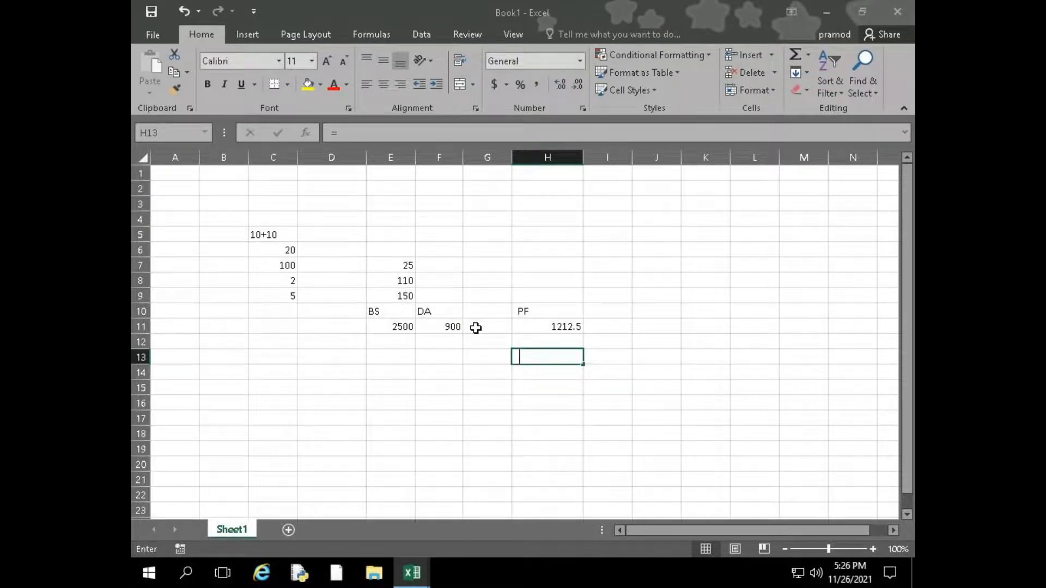
Enter the multiplication and division formula =10*20/22 in cell H13 and check its stored formula
{"action": "type", "text": "=10+10"}
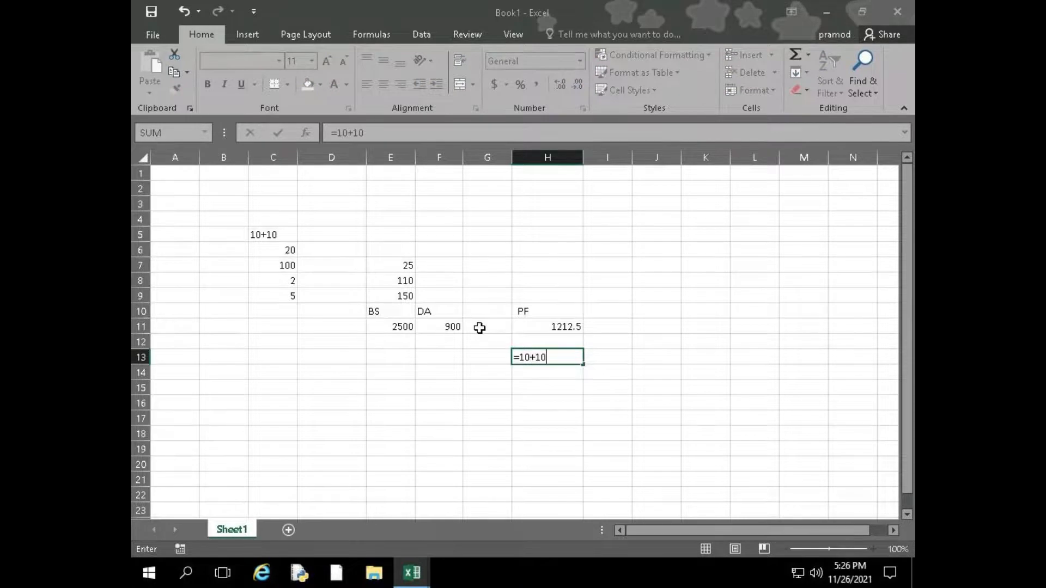
{"action": "key", "text": "BackSpace"}
{"action": "key", "text": "BackSpace"}
{"action": "key", "text": "BackSpace"}
{"action": "type", "text": "*"}
{"action": "type", "text": "2"}
{"action": "type", "text": "0+58"}
{"action": "key", "text": "BackSpace"}
{"action": "key", "text": "BackSpace"}
{"action": "key", "text": "BackSpace"}
{"action": "type", "text": "/22"}
{"action": "key", "text": "Return"}
{"action": "key", "text": "Up"}
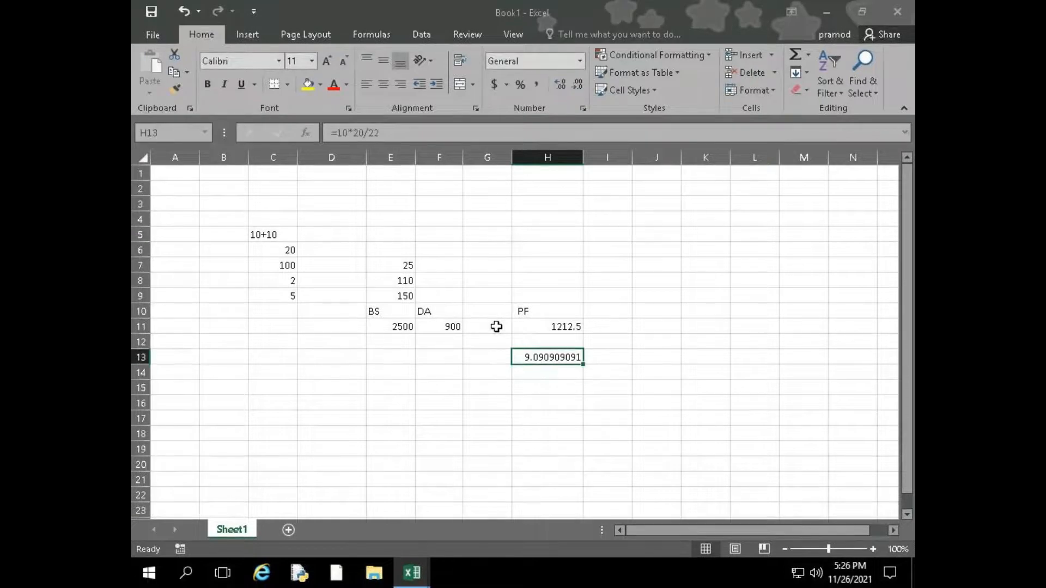
Clear the formula from cell H13 and return to the PF formula in H11
{"action": "key", "text": "Delete"}
{"action": "key", "text": "Up"}
{"action": "key", "text": "Up"}
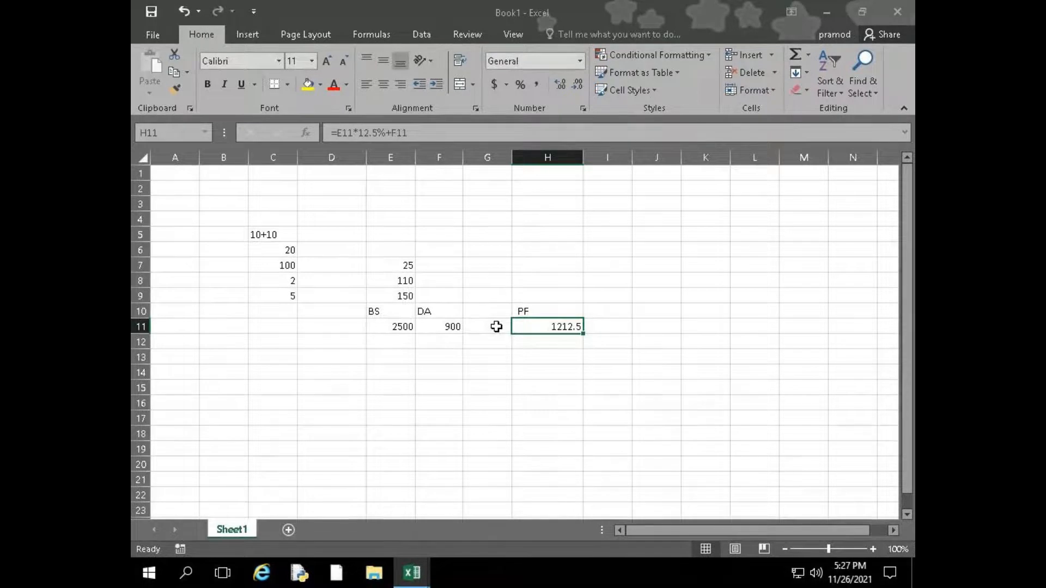
Go to cell E8 and review its unbracketed addition and multiplication formula
{"action": "key", "text": "Down"}
{"action": "key", "text": "Down"}
{"action": "key", "text": "Left"}
{"action": "key", "text": "Left"}
{"action": "key", "text": "Left"}
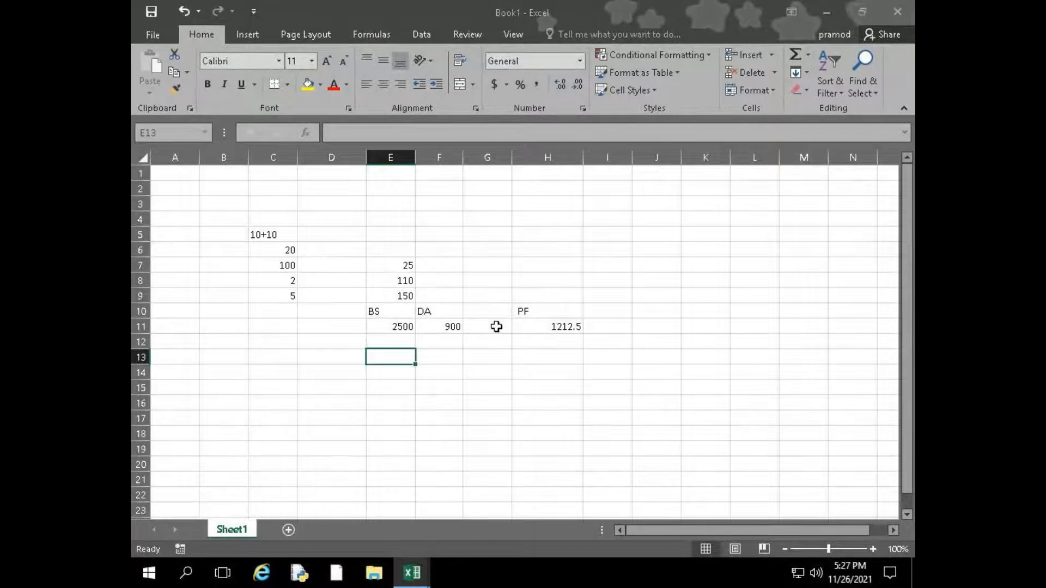
{"action": "key", "text": "Up"}
{"action": "key", "text": "Up"}
{"action": "key", "text": "Up"}
{"action": "key", "text": "Up"}
{"action": "key", "text": "Up"}
{"action": "key", "text": "Up"}
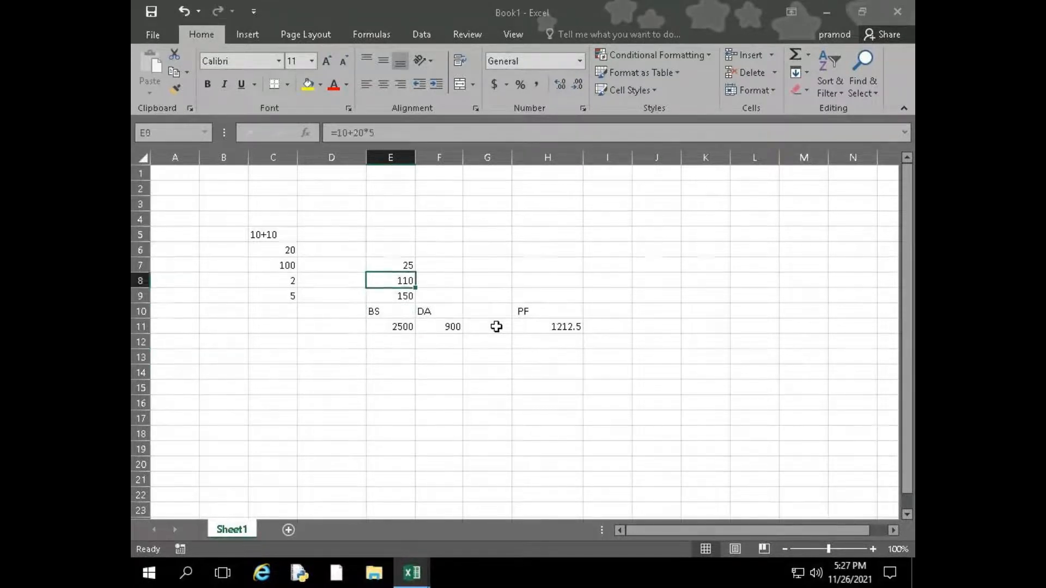
{"action": "key", "text": "Down"}
{"action": "key", "text": "Right"}
{"action": "type", "text": "="}
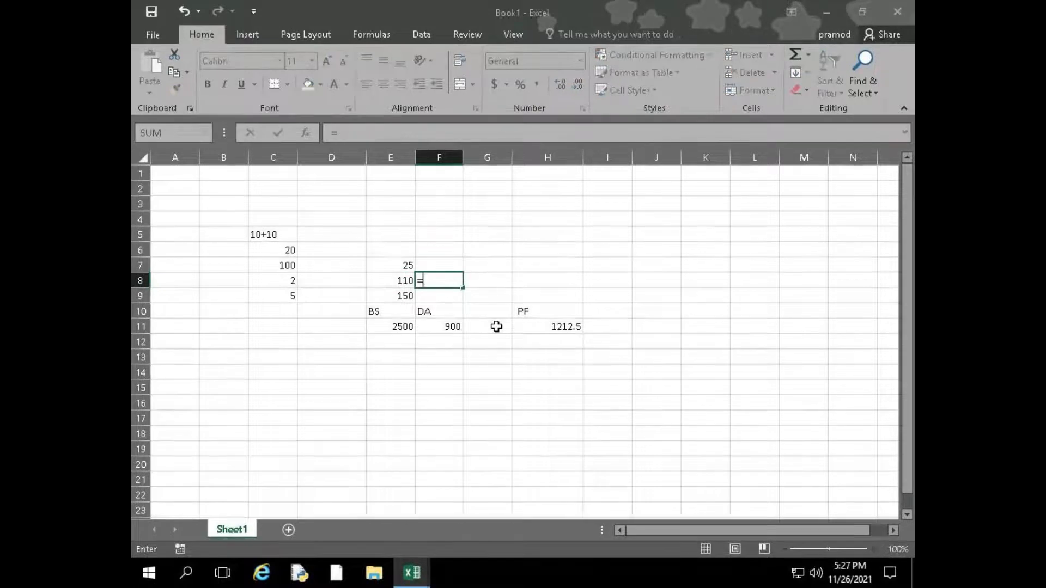
{"action": "type", "text": "("}
{"action": "key", "text": "Escape"}
{"action": "key", "text": "Left"}
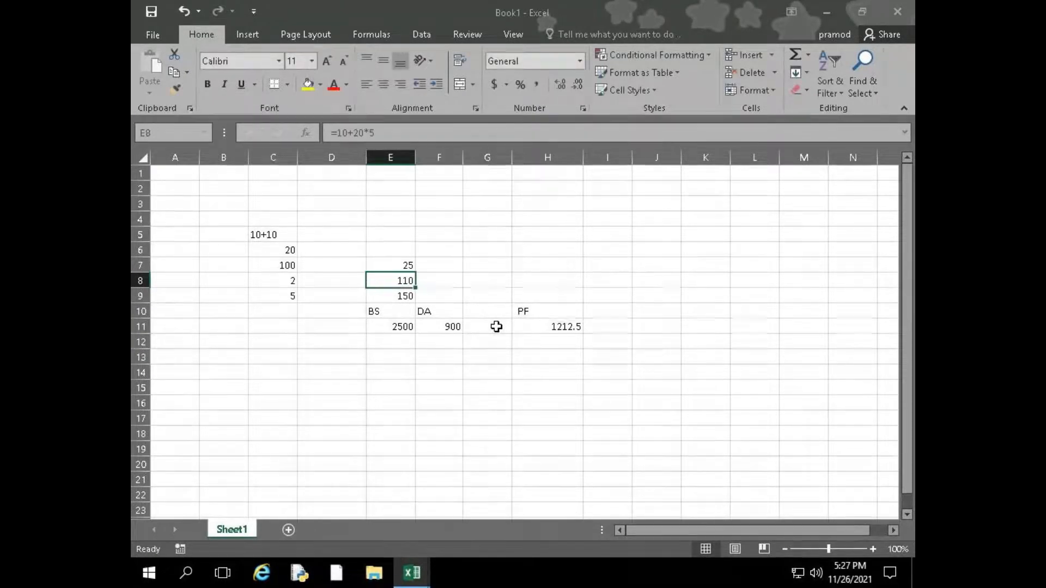
Enter the bracketed formula =(10+20)*5 in cell F8, beside the unbracketed version
{"action": "key", "text": "Right"}
{"action": "type", "text": "=("}
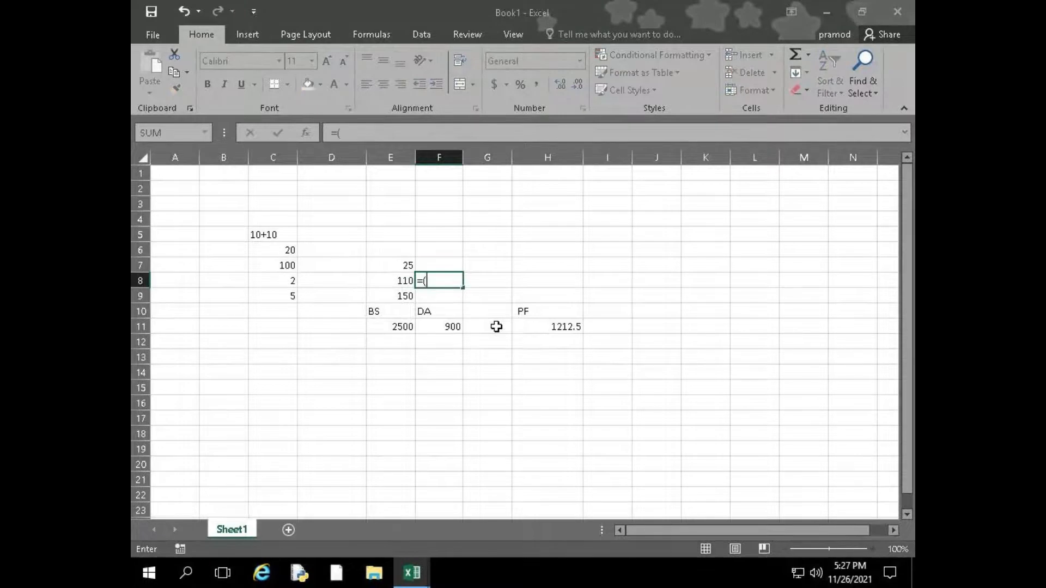
{"action": "type", "text": "10+2"}
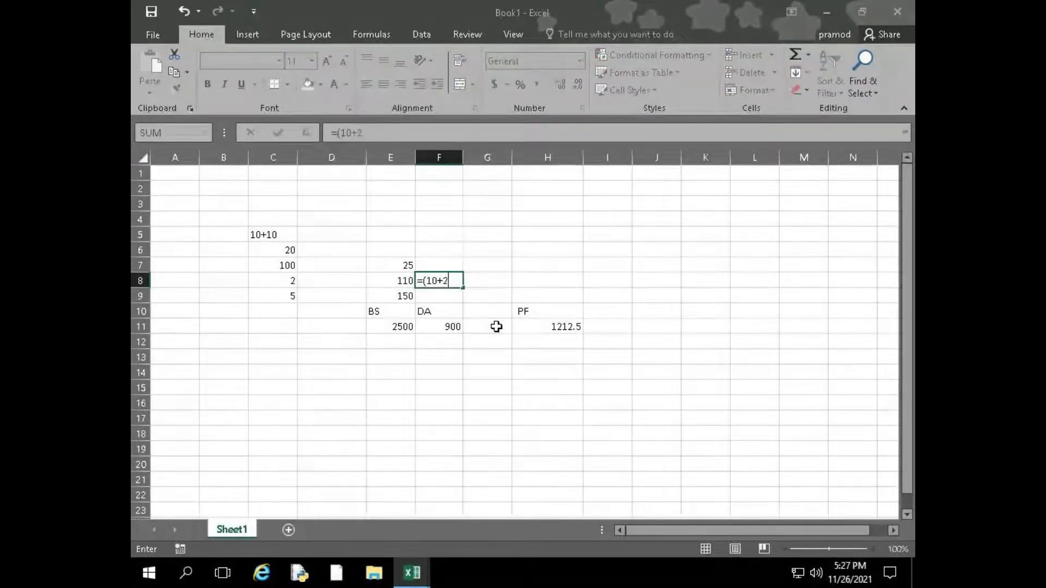
{"action": "type", "text": "0_)"}
{"action": "key", "text": "BackSpace"}
{"action": "key", "text": "BackSpace"}
{"action": "type", "text": ")*"}
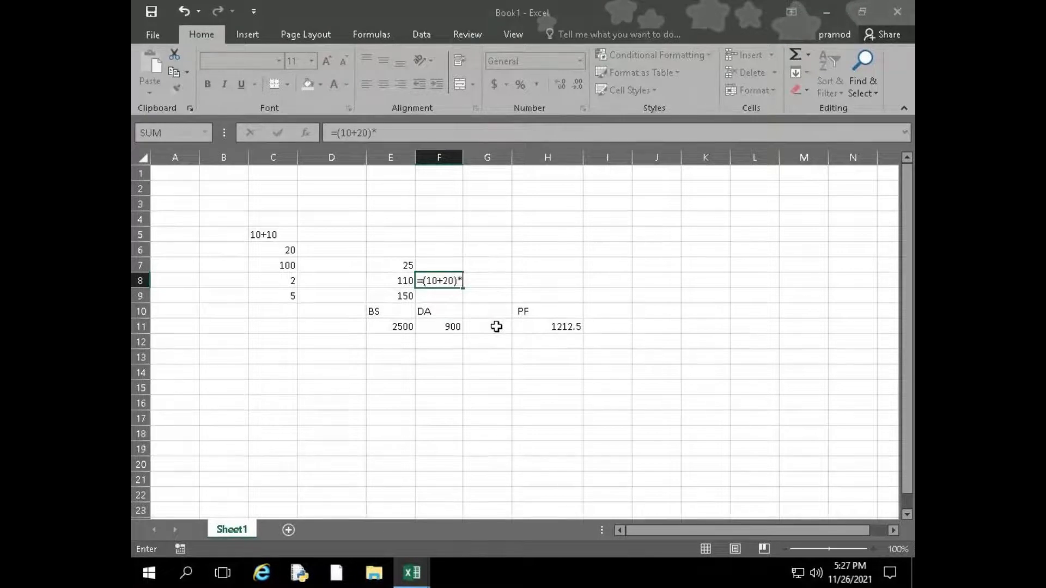
{"action": "type", "text": "5"}
{"action": "key", "text": "Return"}
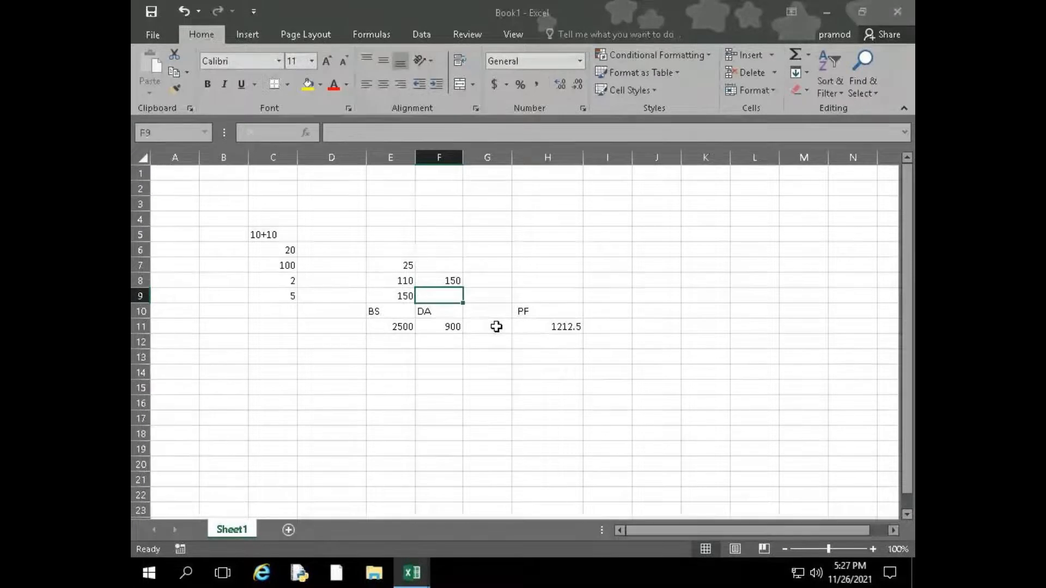
Open the formula in F8 and walk through its brackets and operands, keeping it as entered
{"action": "key", "text": "Up"}
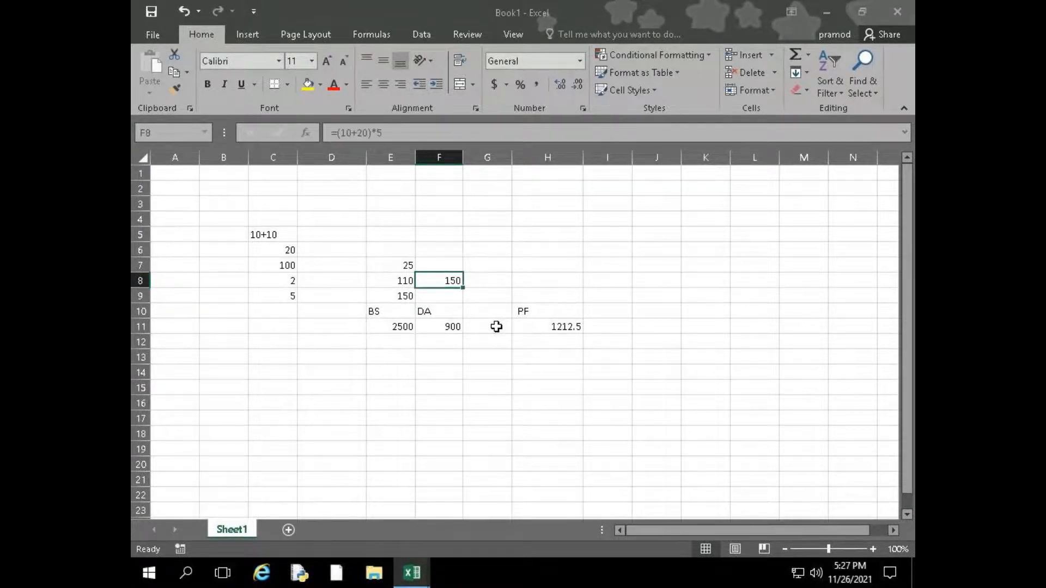
{"action": "key", "text": "F2"}
{"action": "key", "text": "Left"}
{"action": "key", "text": "Left"}
{"action": "key", "text": "Left"}
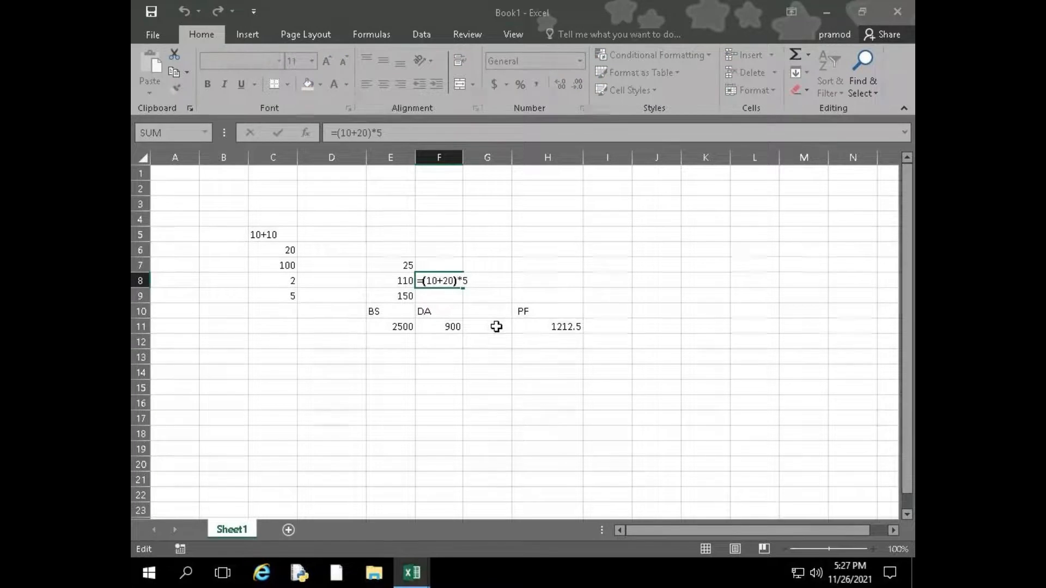
{"action": "key", "text": "Left"}
{"action": "key", "text": "Left"}
{"action": "key", "text": "Left"}
{"action": "key", "text": "Left"}
{"action": "key", "text": "Left"}
{"action": "key", "text": "Return"}
Compare the unbracketed formula in E8 with the bracketed formula in F8 to explain operator precedence
{"action": "key", "text": "Up"}
{"action": "key", "text": "Left"}
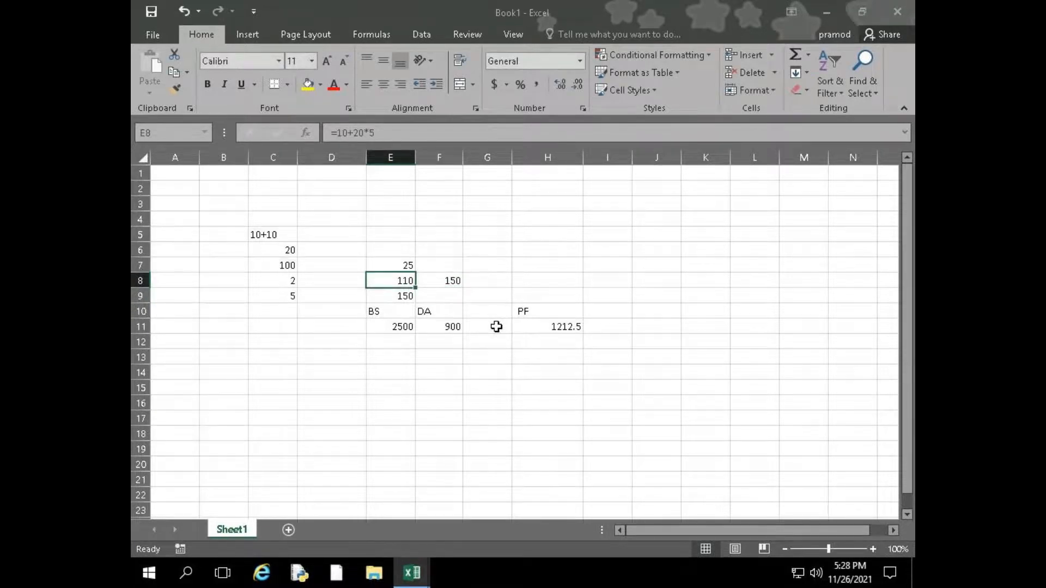
{"action": "key", "text": "Right"}
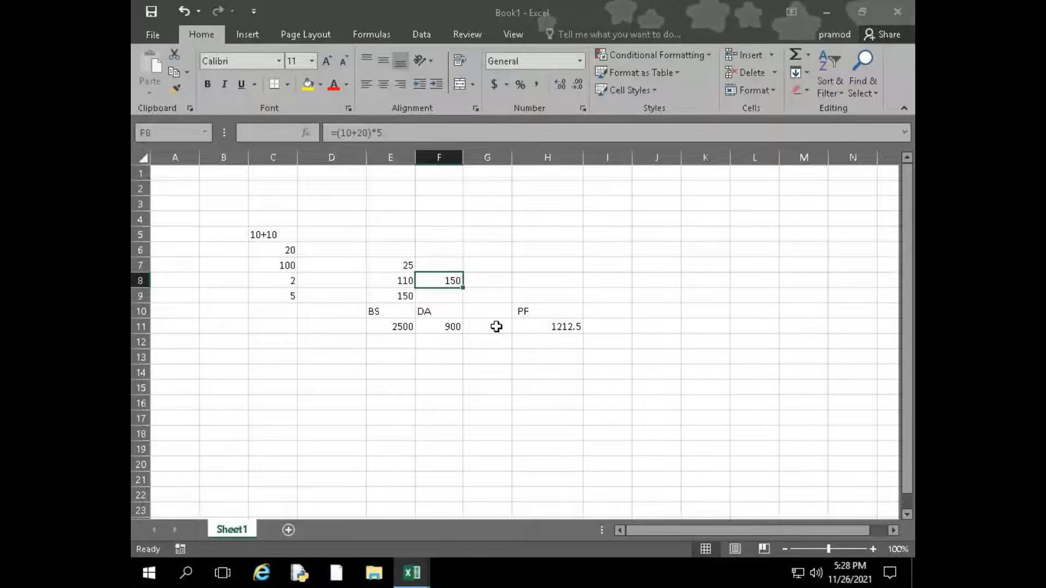
{"action": "key", "text": "Left"}
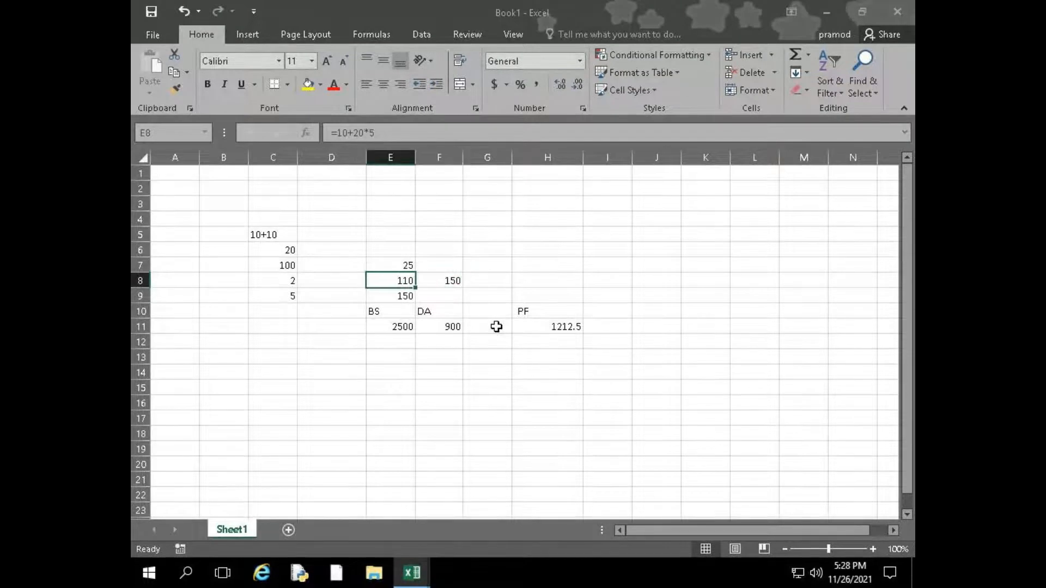
{"action": "key", "text": "Right"}
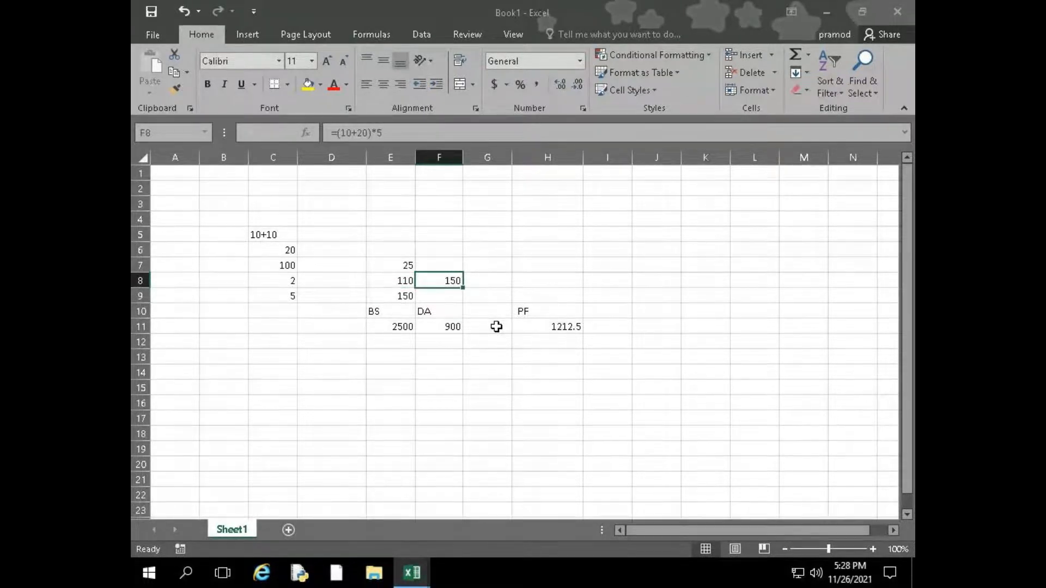
{"action": "key", "text": "Left"}
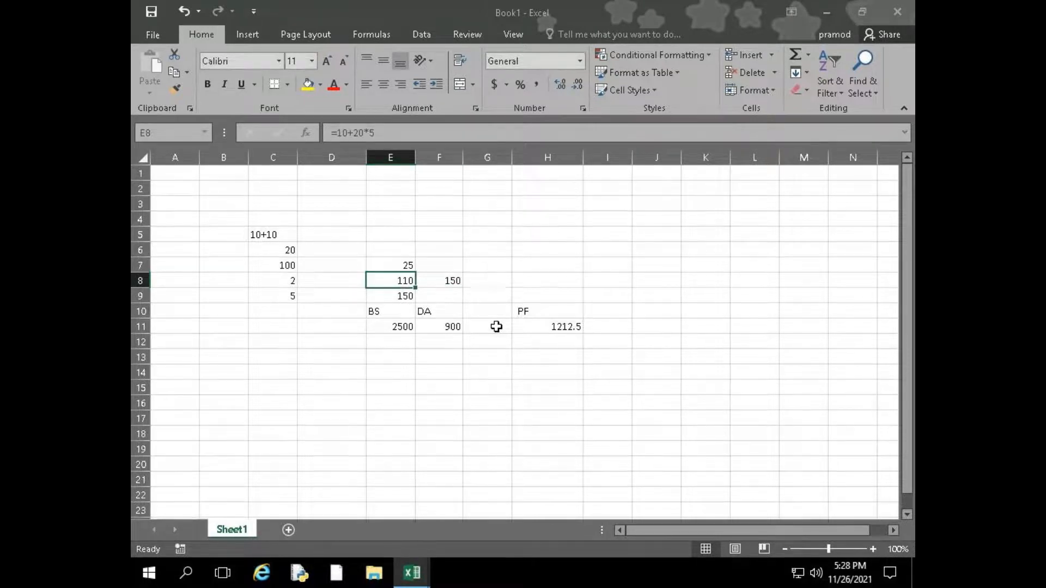
{"action": "key", "text": "Right"}
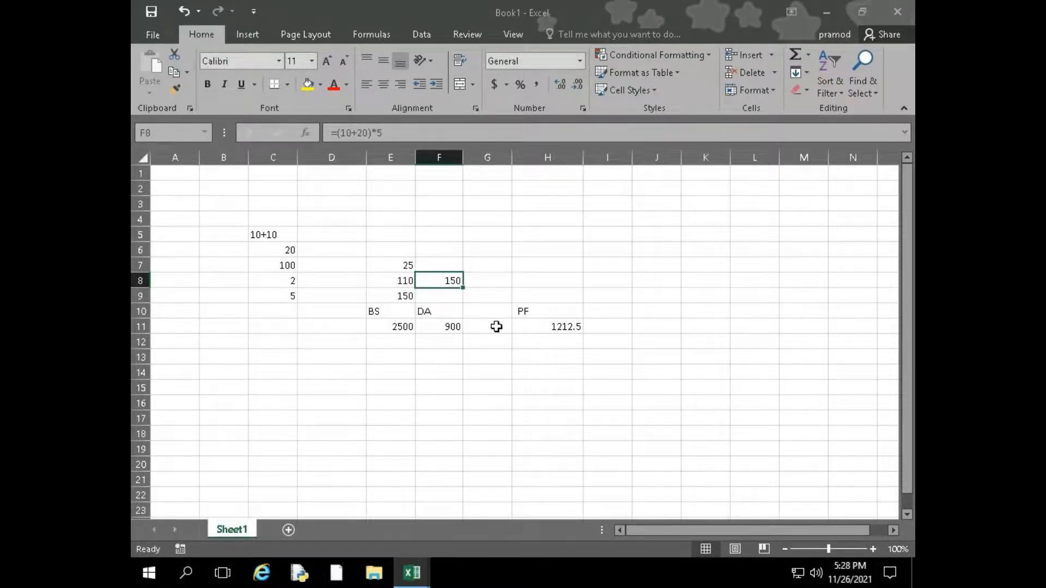
{"action": "key", "text": "F2"}
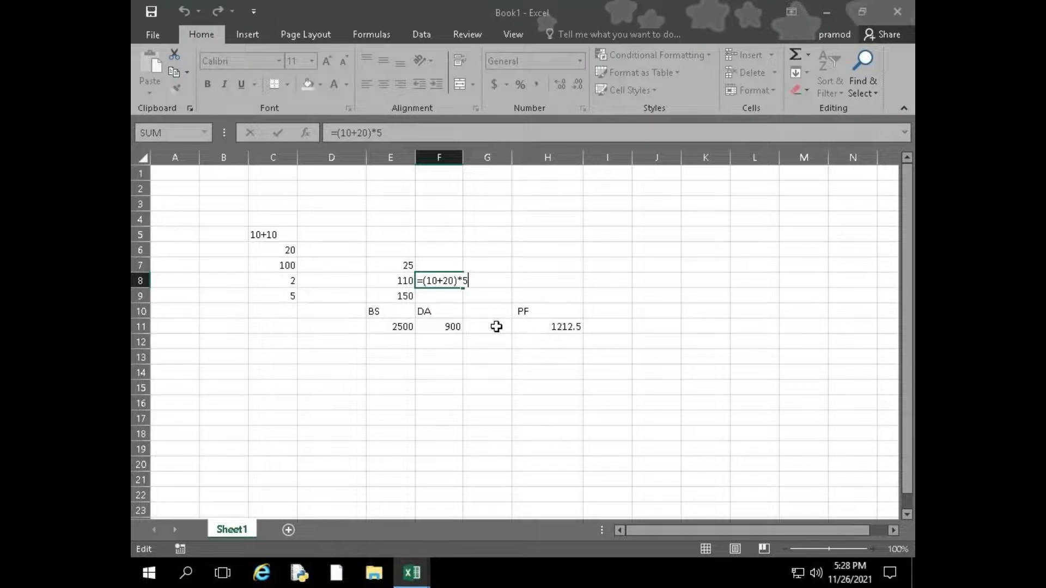
{"action": "key", "text": "Return"}
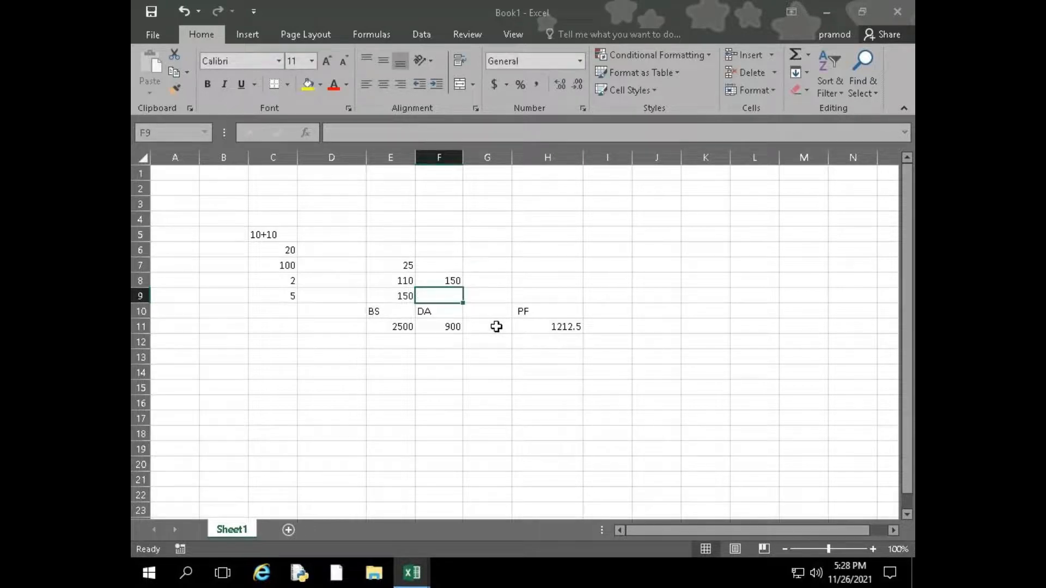
{"action": "key", "text": "Up"}
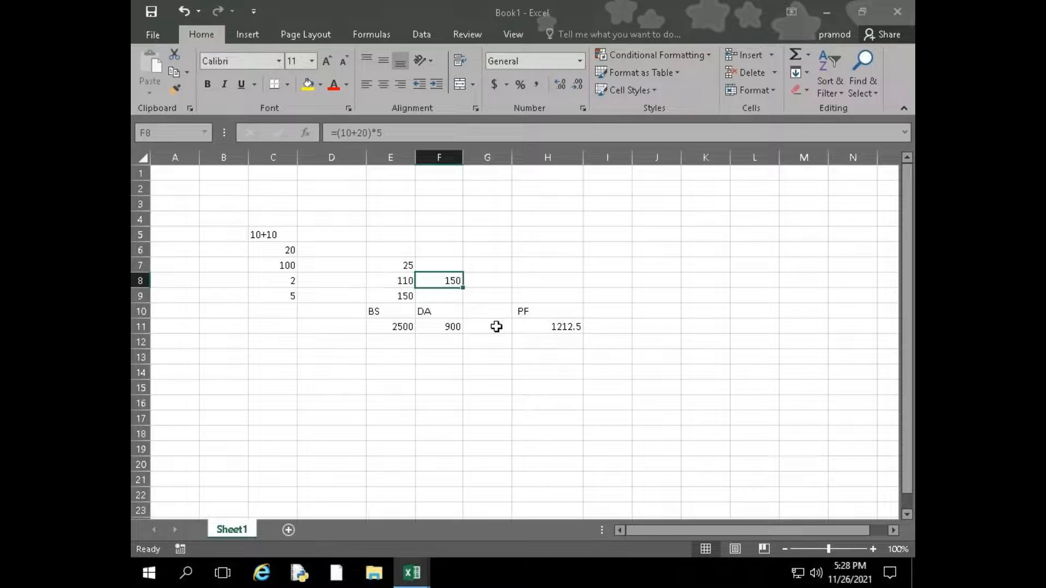
{"action": "key", "text": "Down"}
{"action": "key", "text": "Right"}
{"action": "key", "text": "Right"}
{"action": "key", "text": "Right"}
{"action": "key", "text": "Down"}
{"action": "key", "text": "Down"}
{"action": "key", "text": "Left"}
{"action": "key", "text": "Left"}
{"action": "key", "text": "Down"}
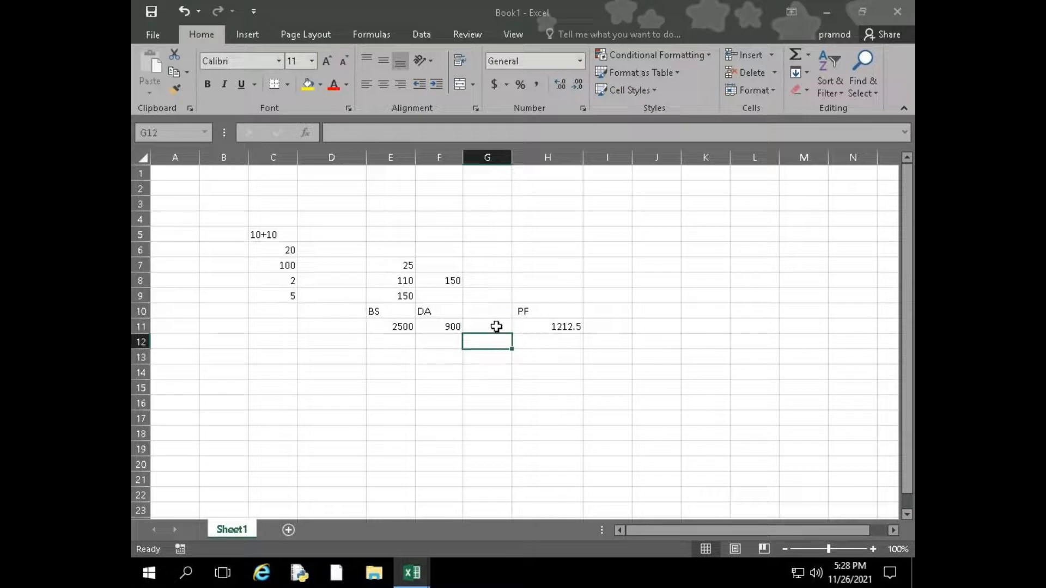
{"action": "key", "text": "Down"}
{"action": "key", "text": "Down"}
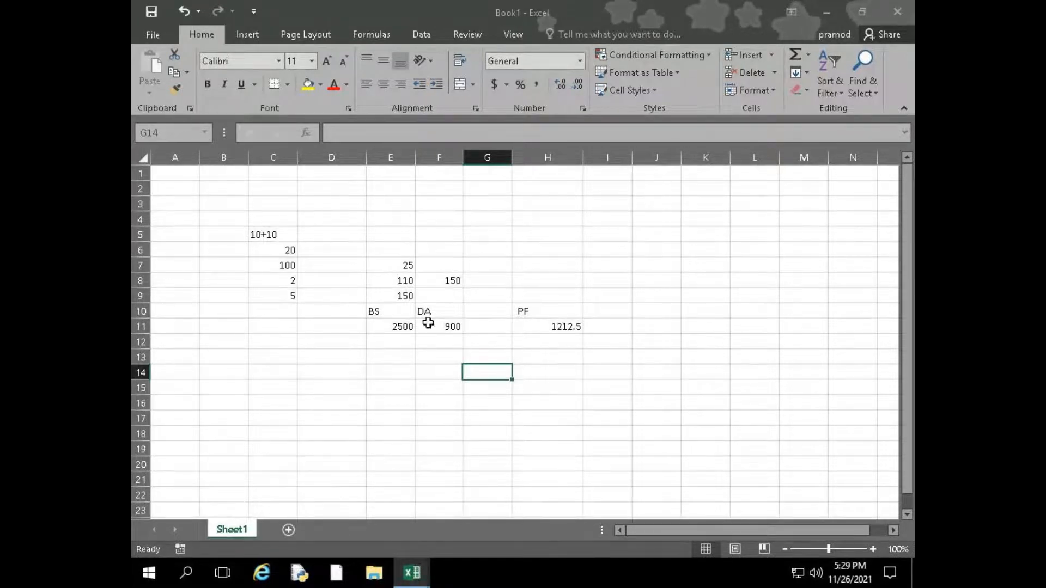
Review the contents of cells E8, F8, F11 and H11, ending on the bracketed formula
{"action": "left_click_drag", "start_coordinate": [392, 284], "coordinate": [391, 304]}
{"action": "left_click", "coordinate": [394, 287]}
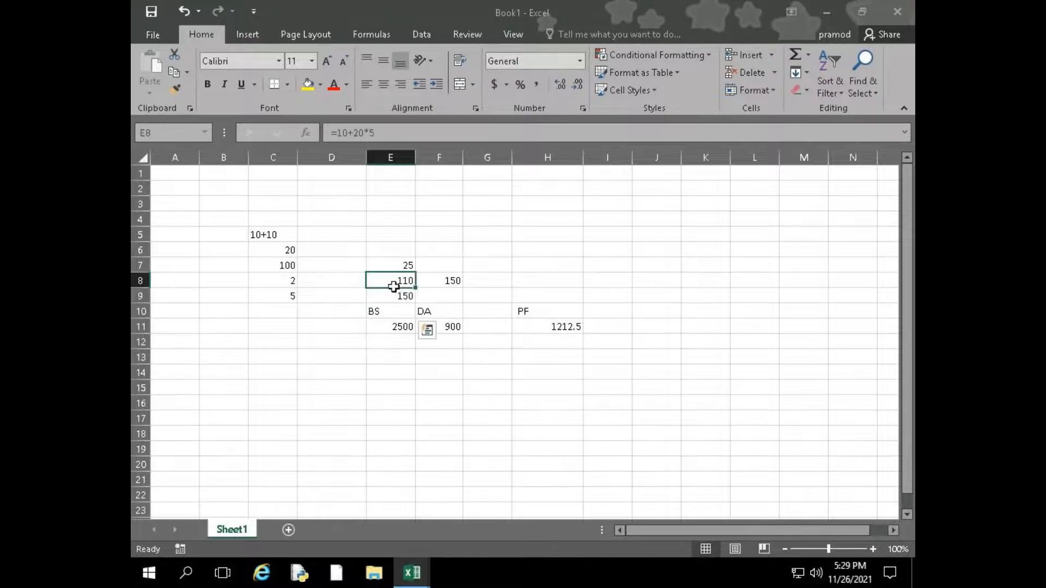
{"action": "left_click", "coordinate": [447, 285]}
{"action": "left_click", "coordinate": [459, 326]}
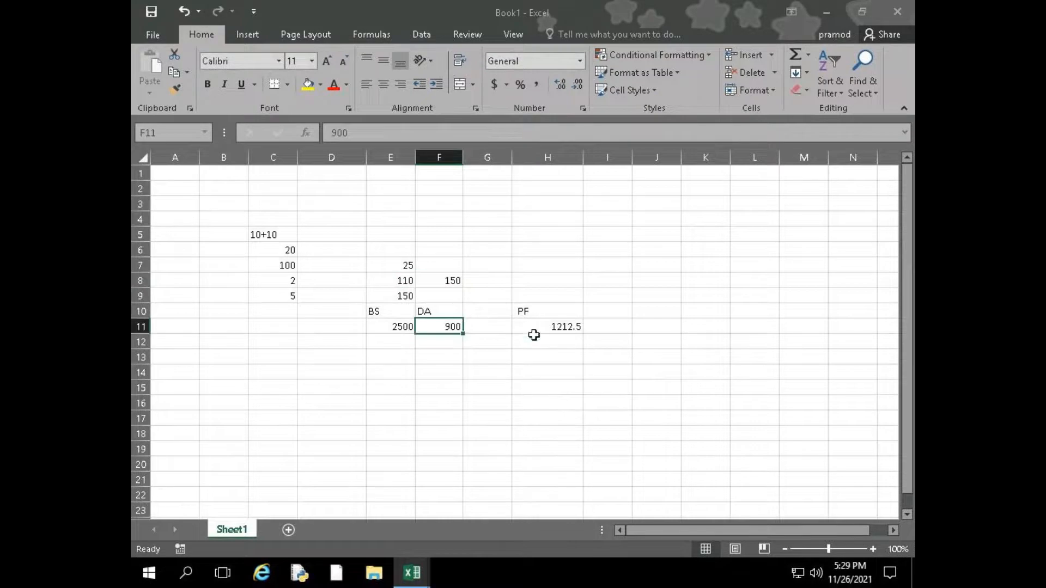
{"action": "left_click", "coordinate": [554, 330]}
{"action": "left_click", "coordinate": [436, 280]}
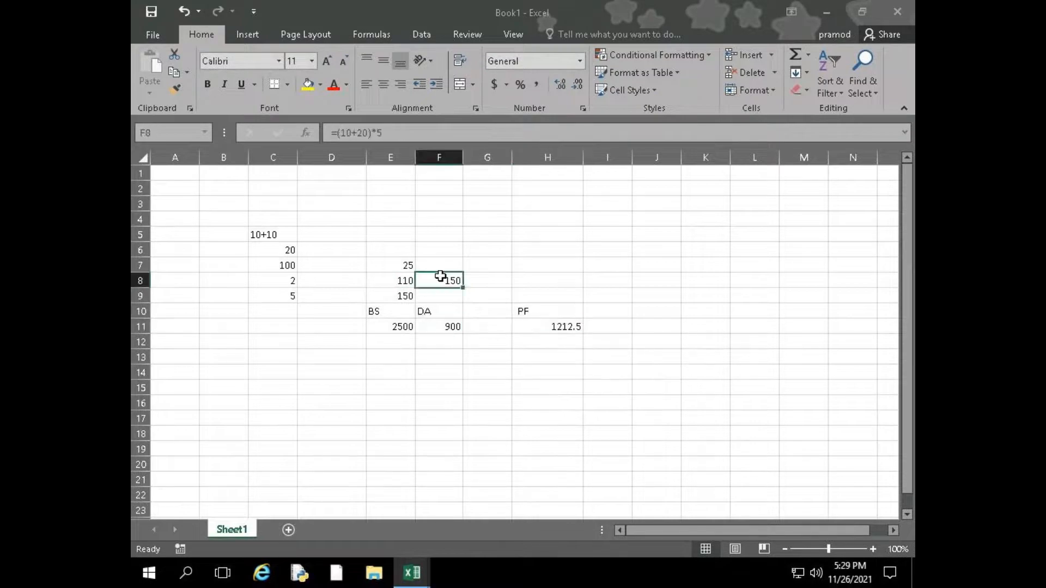
Widen column F so the full formula in F8 fits within the cell
{"action": "left_click", "coordinate": [385, 132]}
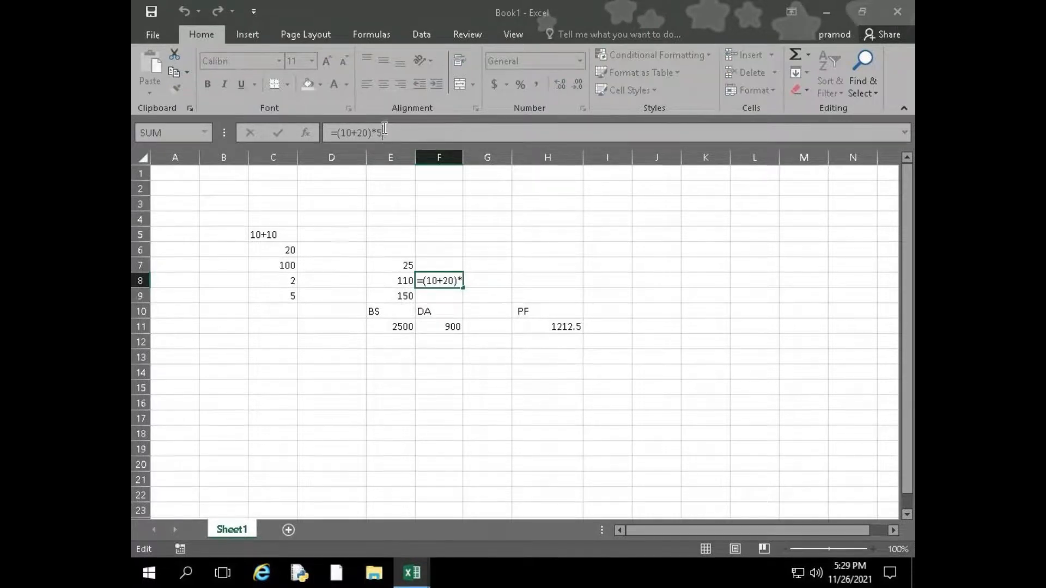
{"action": "left_click_drag", "start_coordinate": [462, 157], "coordinate": [497, 171]}
{"action": "left_click", "coordinate": [455, 280]}
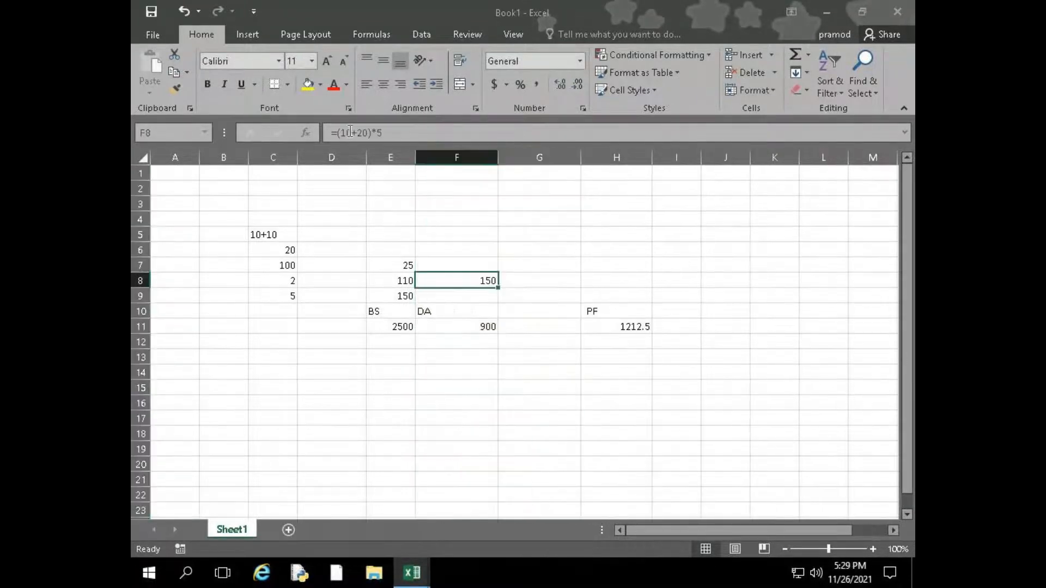
Show the bracketed formula inside the widened F8 cell and leave it unchanged
{"action": "left_click", "coordinate": [364, 132]}
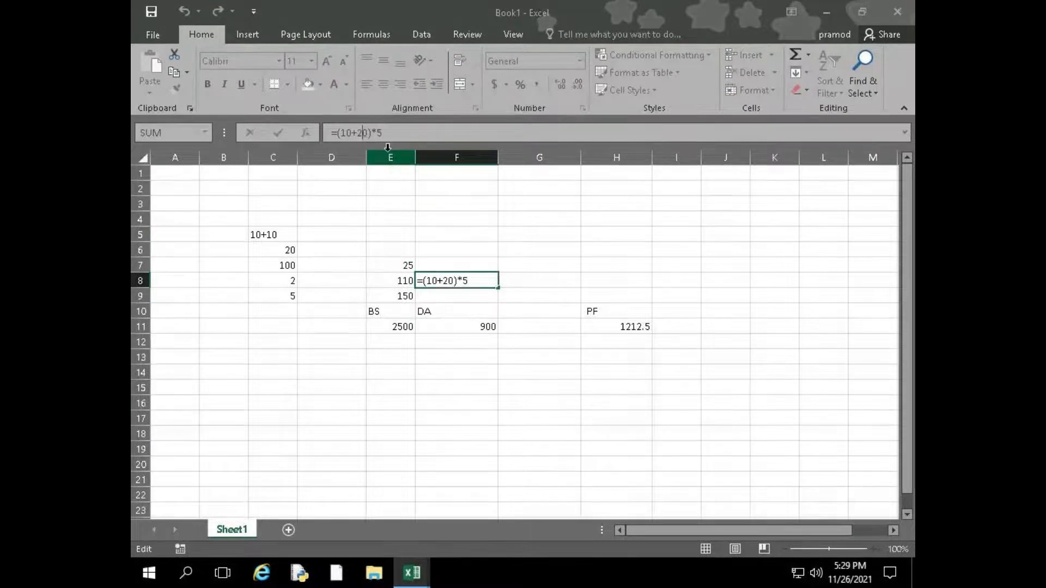
{"action": "key", "text": "Return"}
{"action": "key", "text": "Up"}
{"action": "key", "text": "Up"}
{"action": "key", "text": "Up"}
{"action": "key", "text": "Down"}
{"action": "key", "text": "Down"}
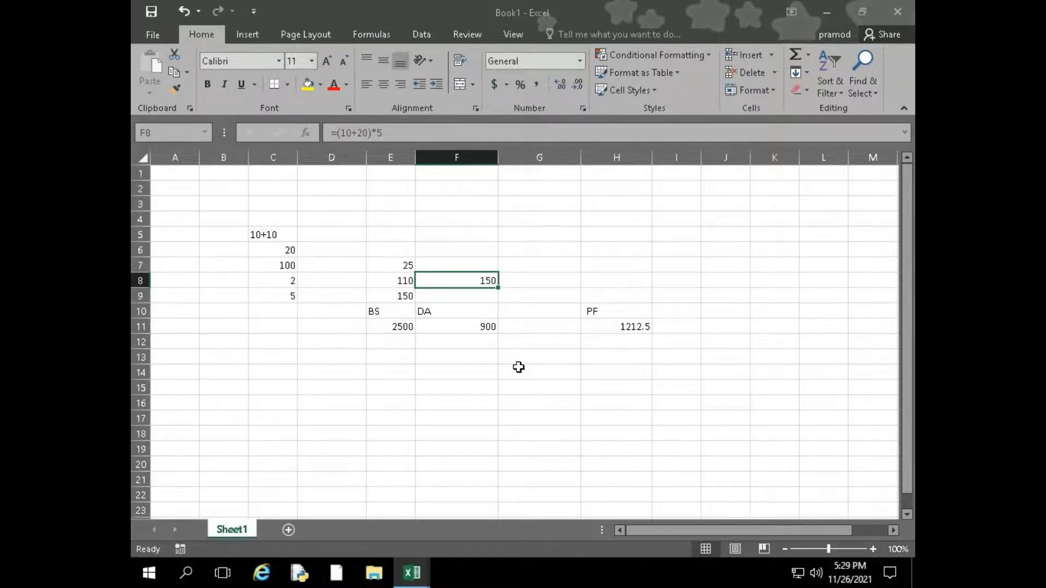
{"action": "key", "text": "F2"}
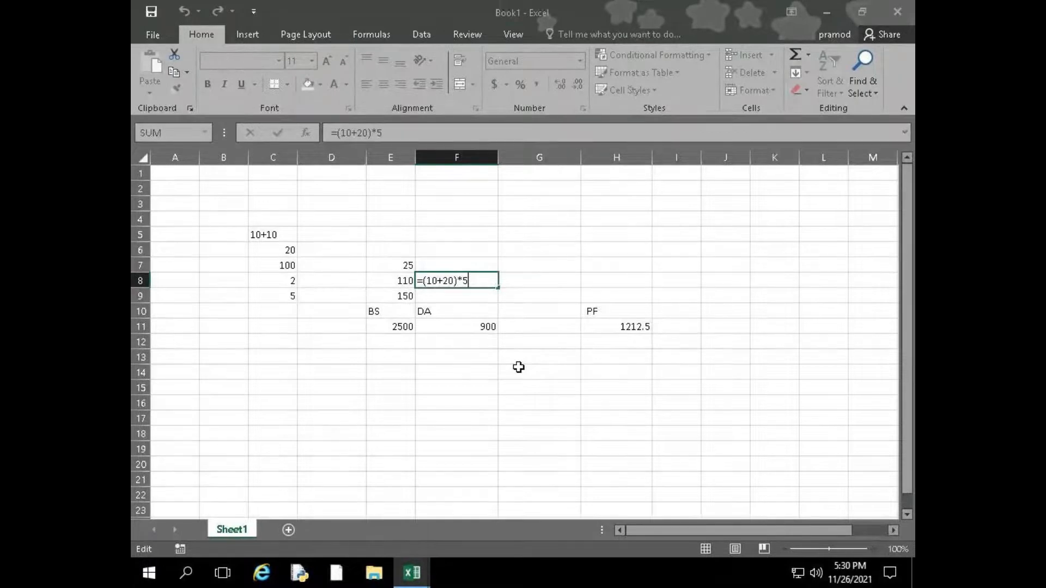
{"action": "key", "text": "Return"}
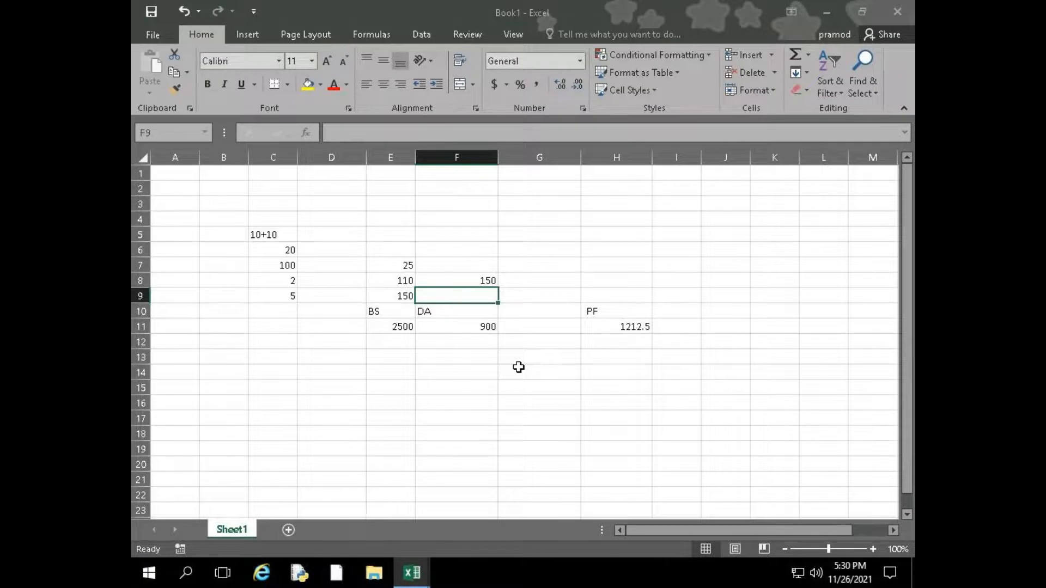
Switch to the GoToMeeting window, open the meeting chat and send the reply "ok pa." to everyone
{"action": "mouse_move", "coordinate": [440, 1]}
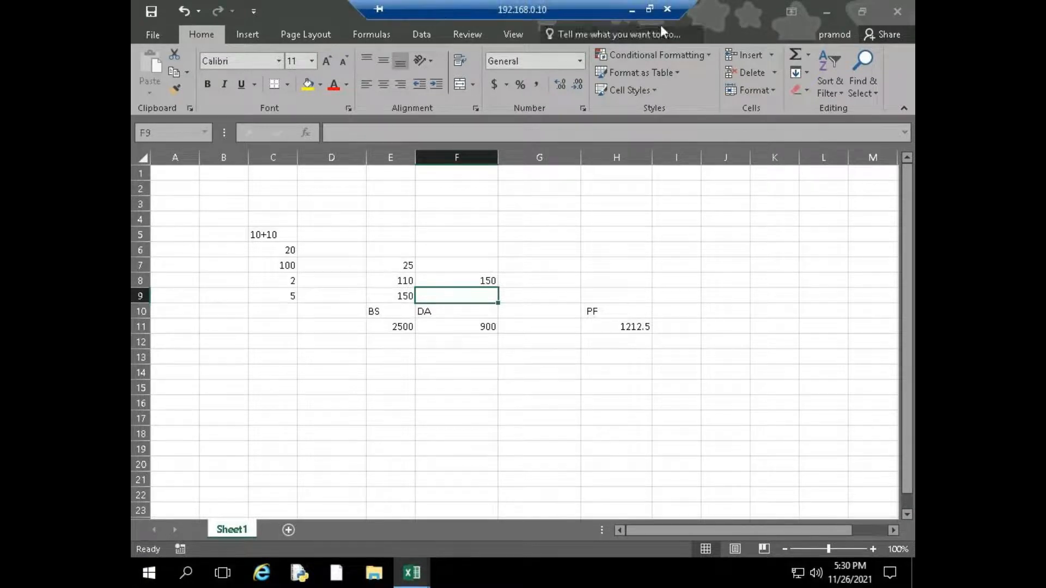
{"action": "left_click", "coordinate": [632, 12]}
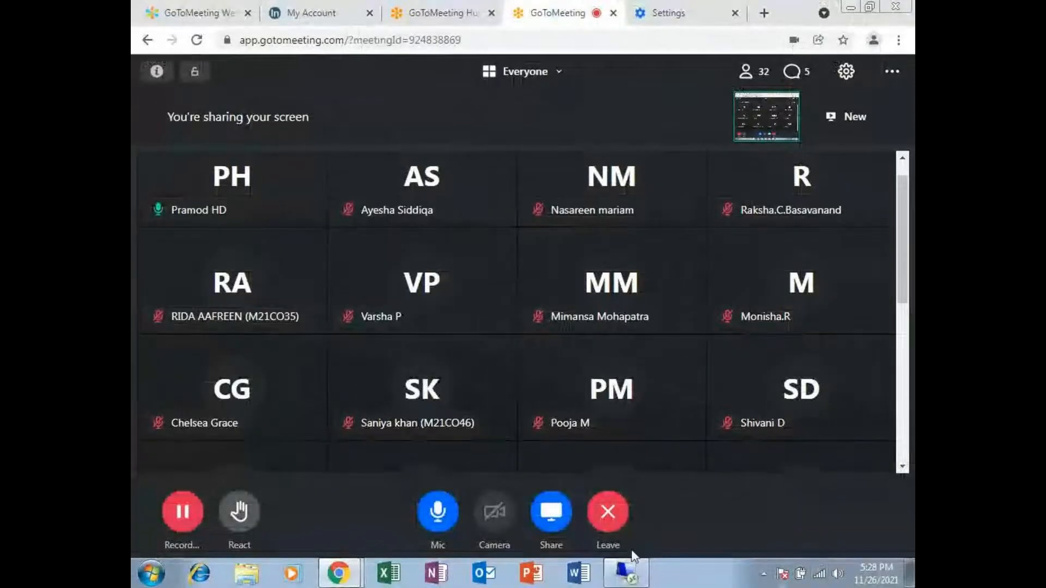
{"action": "left_click", "coordinate": [793, 71]}
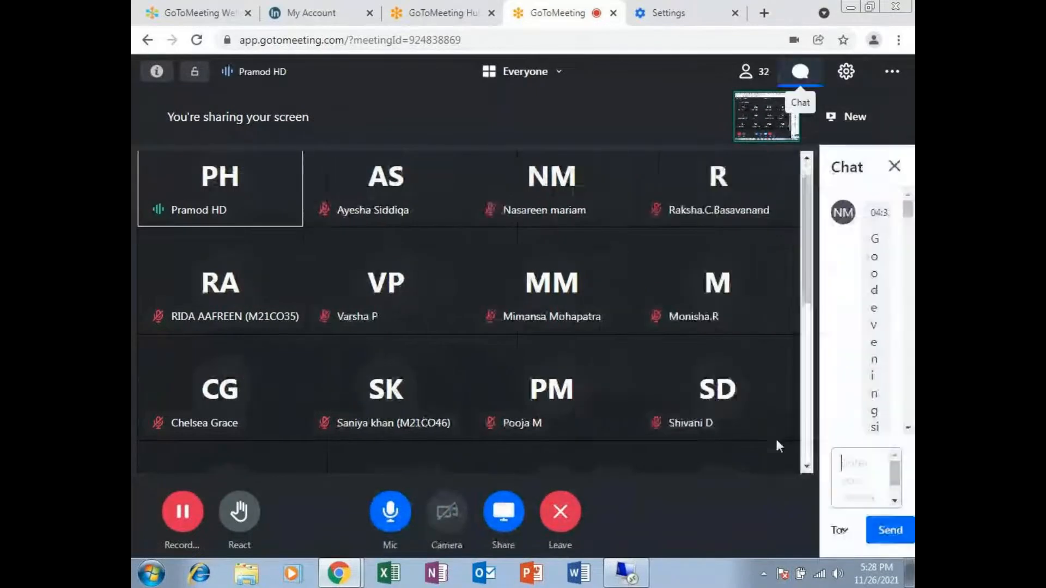
{"action": "scroll", "coordinate": [782, 334], "scroll_direction": "down", "scroll_amount": 10}
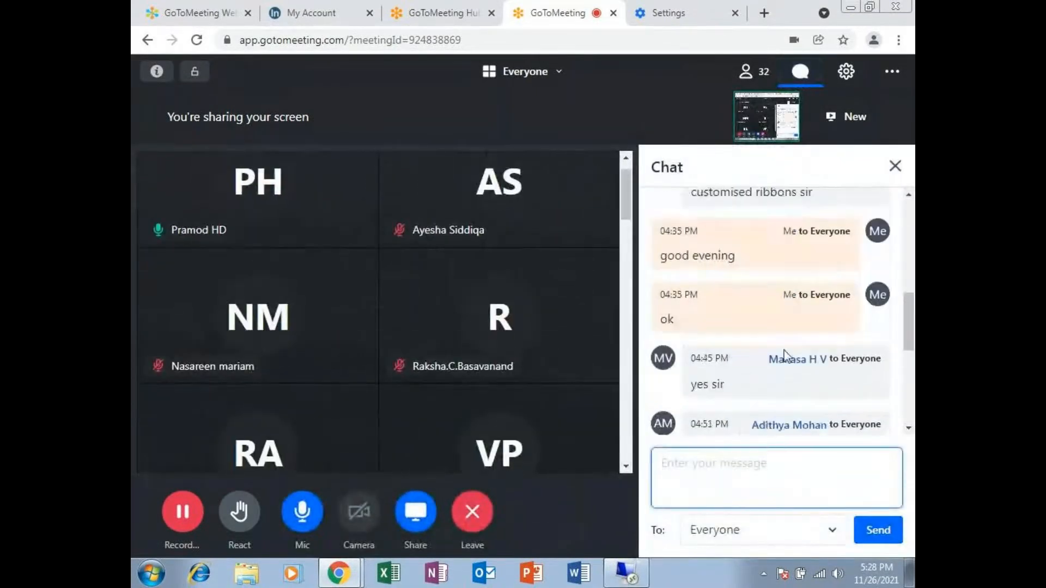
{"action": "left_click", "coordinate": [765, 456]}
{"action": "type", "text": "okm"}
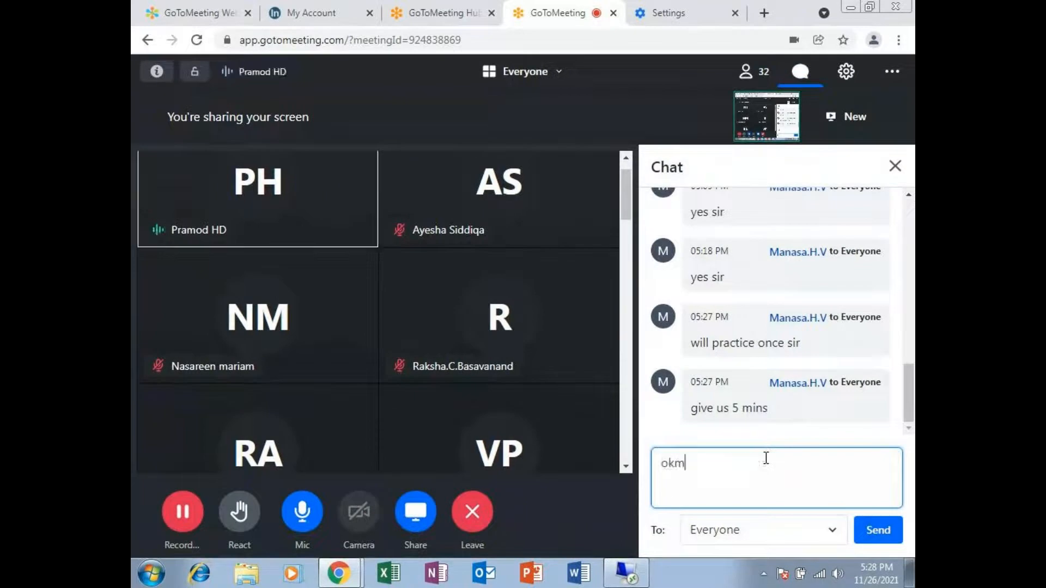
{"action": "key", "text": "BackSpace"}
{"action": "type", "text": "pa"}
{"action": "key", "text": "Return"}
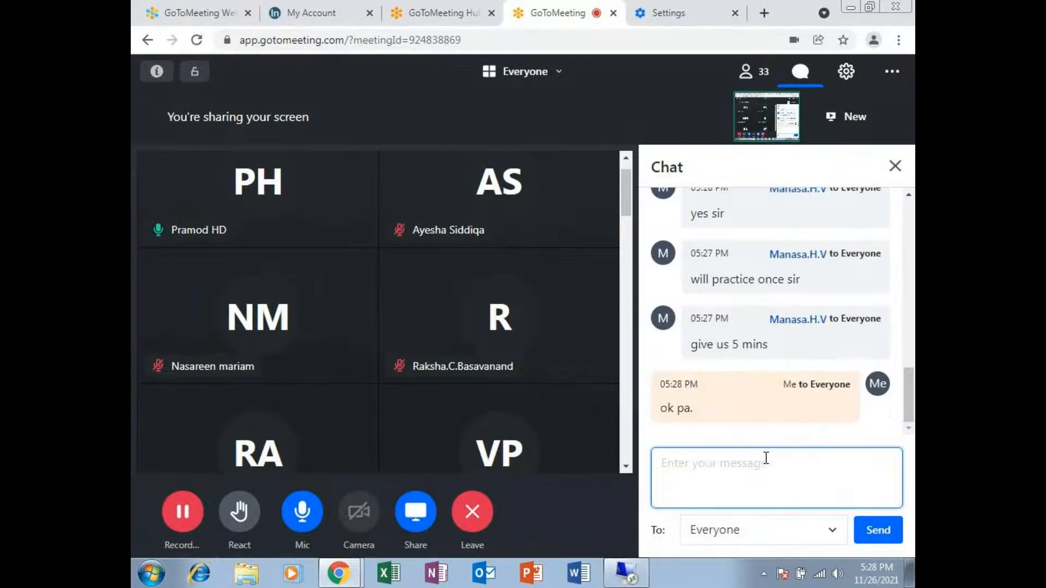
Return to the Excel workbook and make the formulas in E8 and E9 show as text by inserting a space before each equals sign
{"action": "left_click", "coordinate": [848, 7]}
{"action": "left_click", "coordinate": [621, 571]}
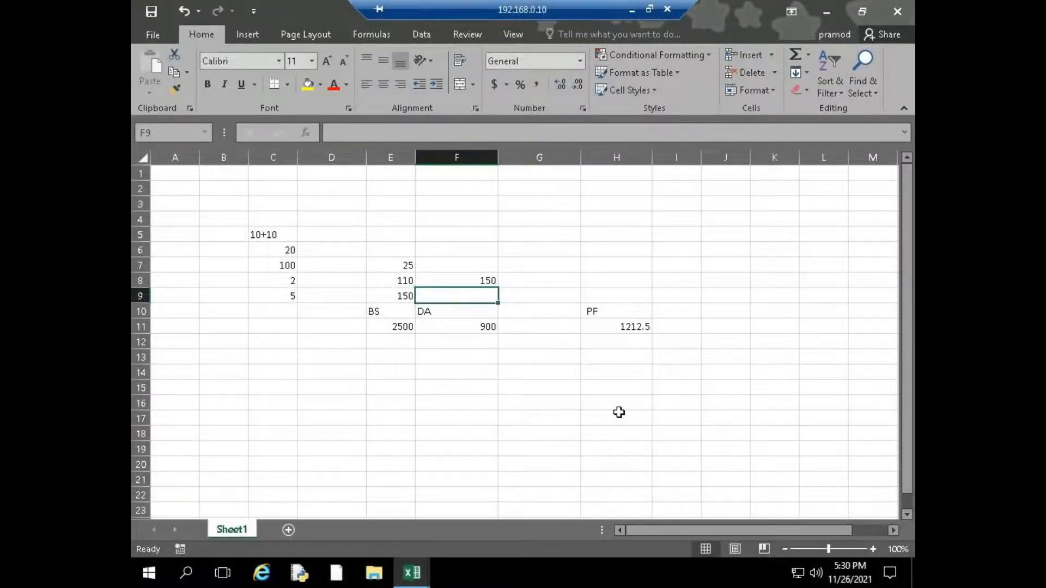
{"action": "left_click", "coordinate": [405, 279]}
{"action": "double_click", "coordinate": [404, 279]}
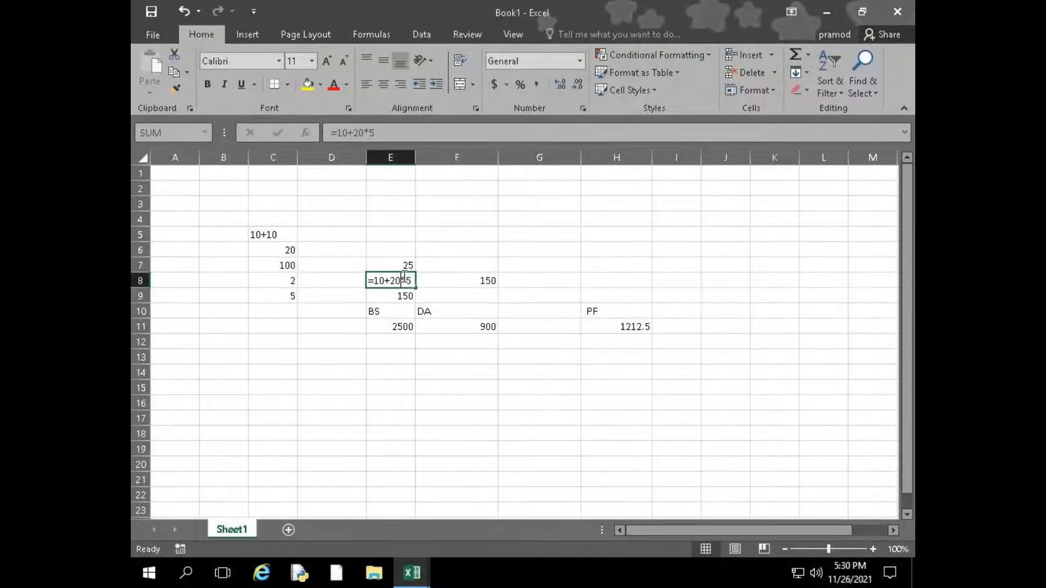
{"action": "double_click", "coordinate": [376, 296]}
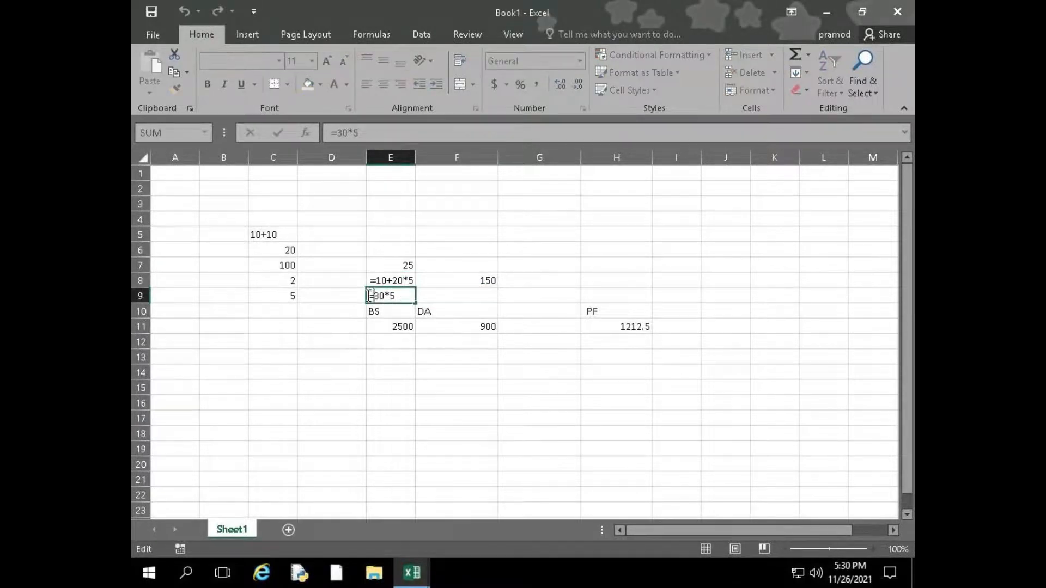
Switch to GoToMeeting to check the latest chat message, and return to the Excel workbook
{"action": "left_click", "coordinate": [630, 11]}
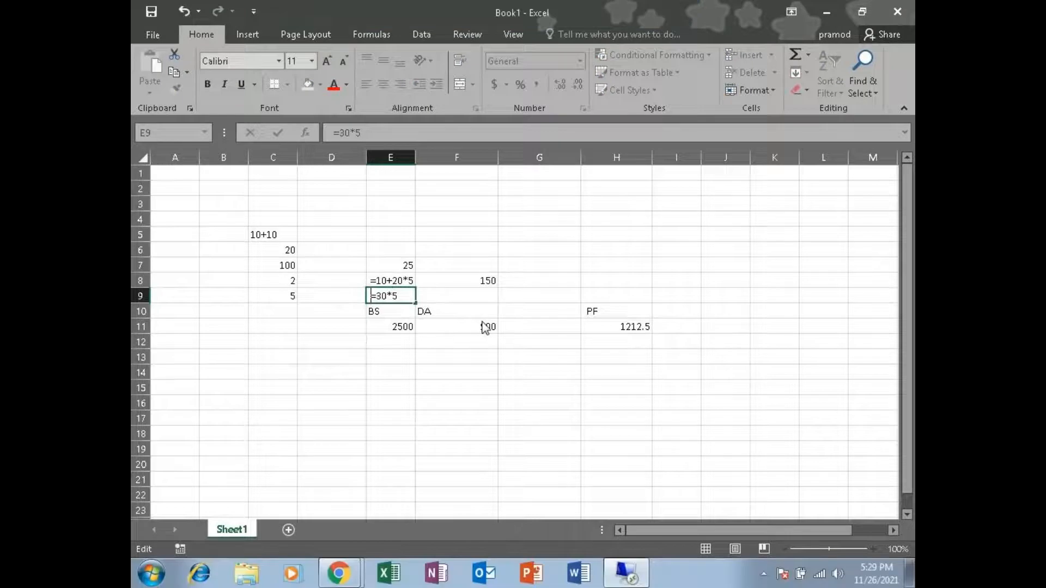
{"action": "mouse_move", "coordinate": [339, 573]}
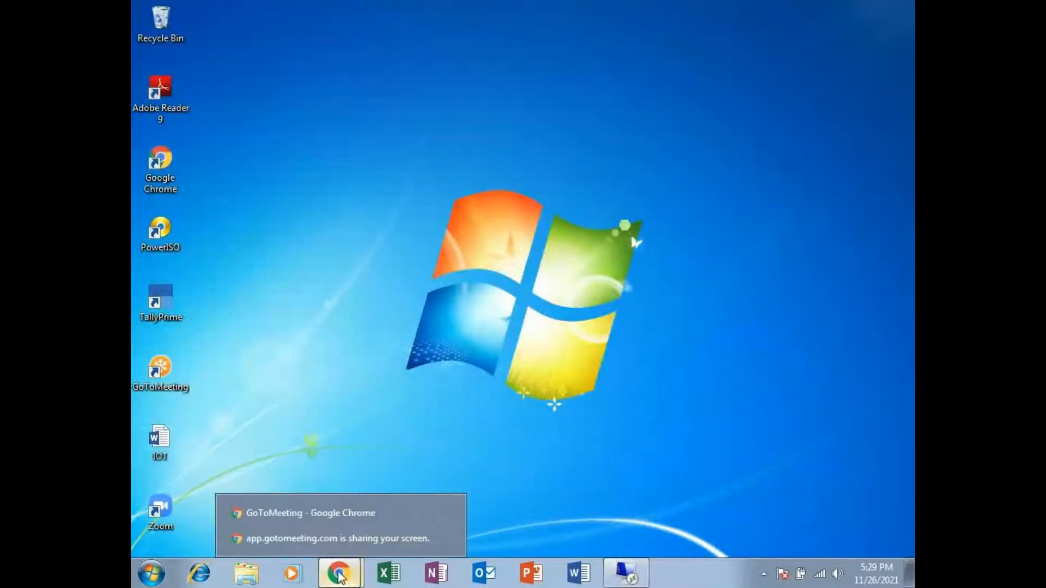
{"action": "left_click", "coordinate": [348, 503]}
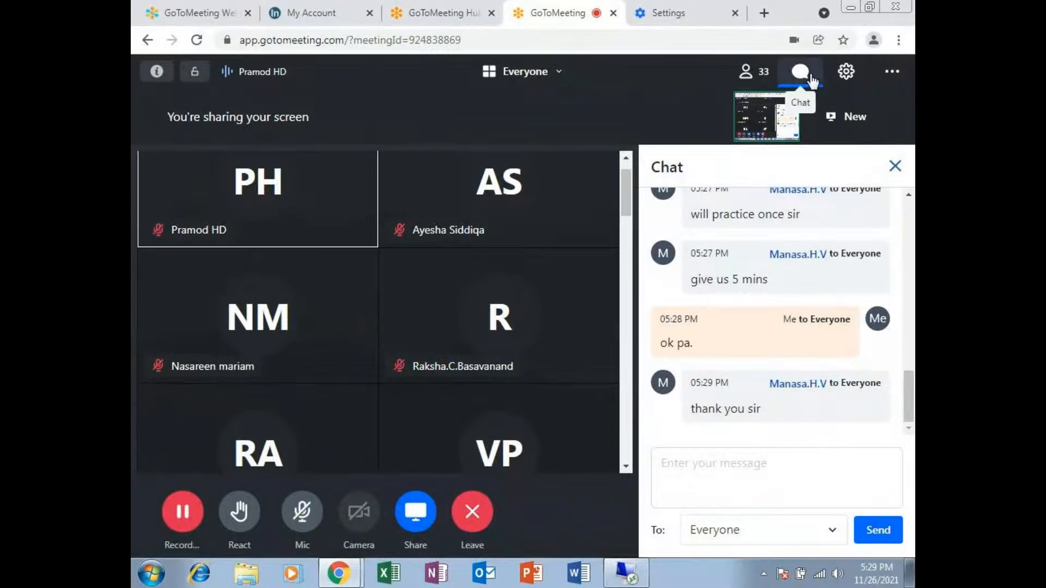
{"action": "left_click", "coordinate": [801, 71]}
{"action": "left_click", "coordinate": [635, 566]}
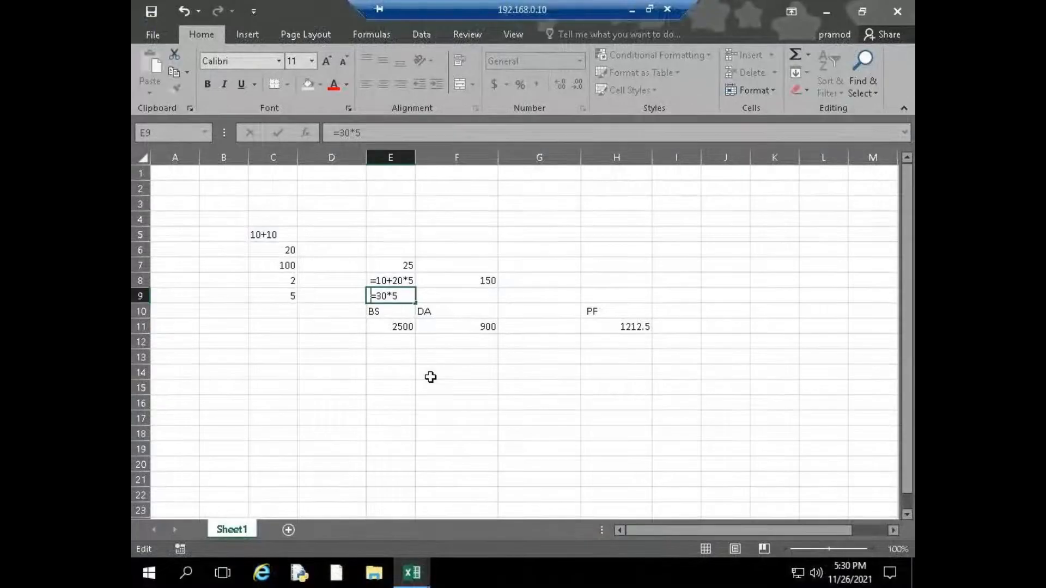
Turn the formulas in H11 and F8 into visible text by inserting a space before each equals sign
{"action": "left_click", "coordinate": [410, 330]}
{"action": "left_click", "coordinate": [626, 327]}
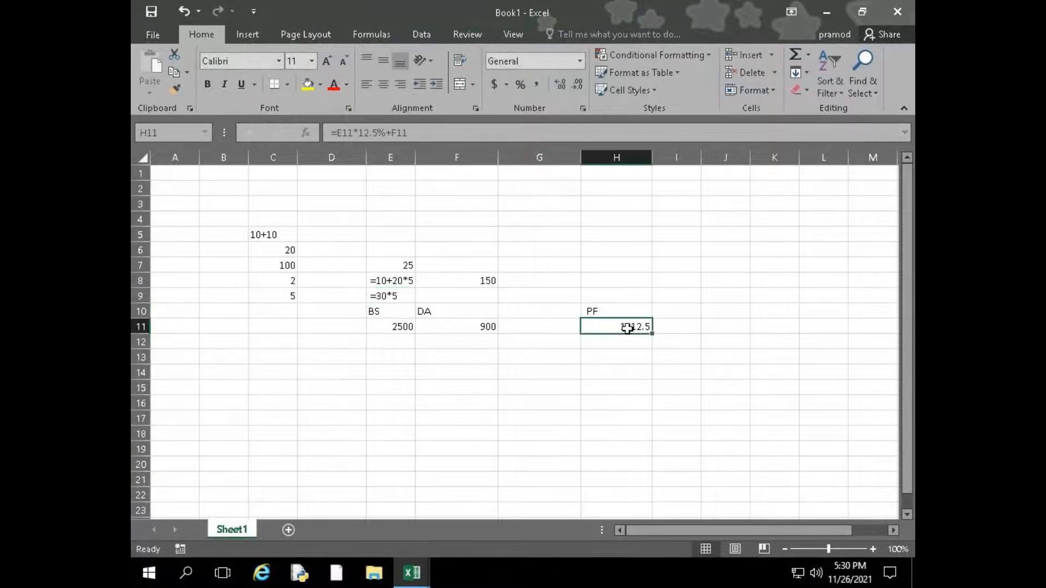
{"action": "double_click", "coordinate": [584, 328]}
{"action": "left_click", "coordinate": [455, 267]}
{"action": "left_click", "coordinate": [451, 278]}
{"action": "double_click", "coordinate": [451, 280]}
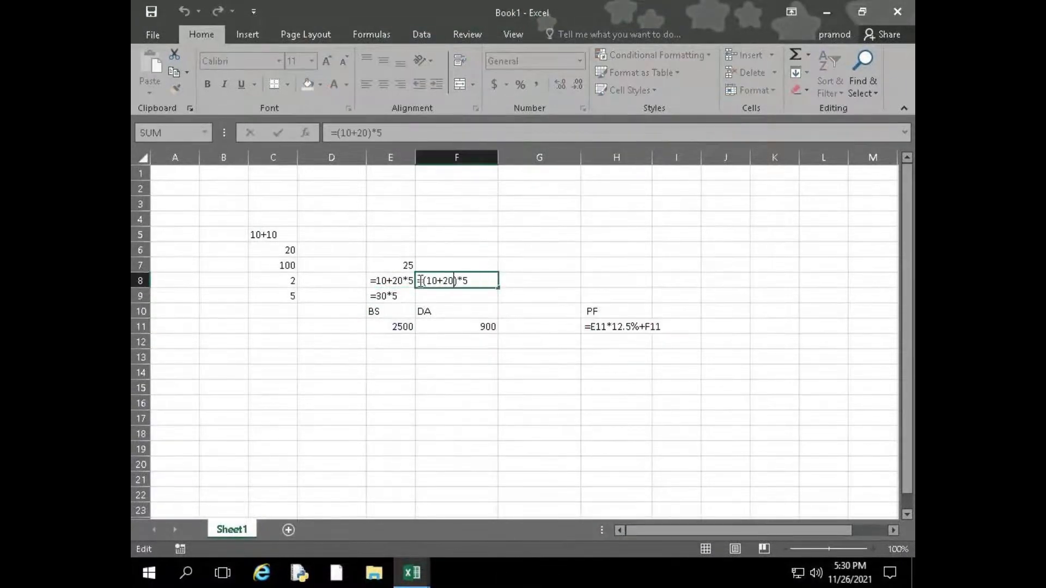
{"action": "left_click", "coordinate": [420, 281]}
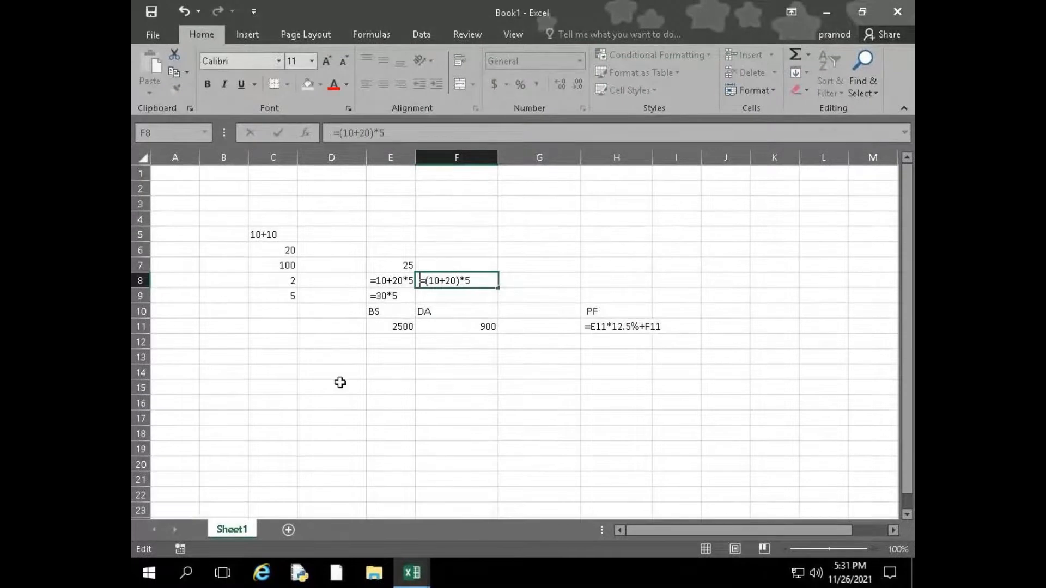
{"action": "left_click", "coordinate": [391, 328]}
Insert a space before the equals sign in each of cells C6 to C9 so their formulas show as text
{"action": "left_click", "coordinate": [257, 260]}
{"action": "left_click", "coordinate": [259, 252]}
{"action": "double_click", "coordinate": [258, 252]}
{"action": "left_click", "coordinate": [253, 253]}
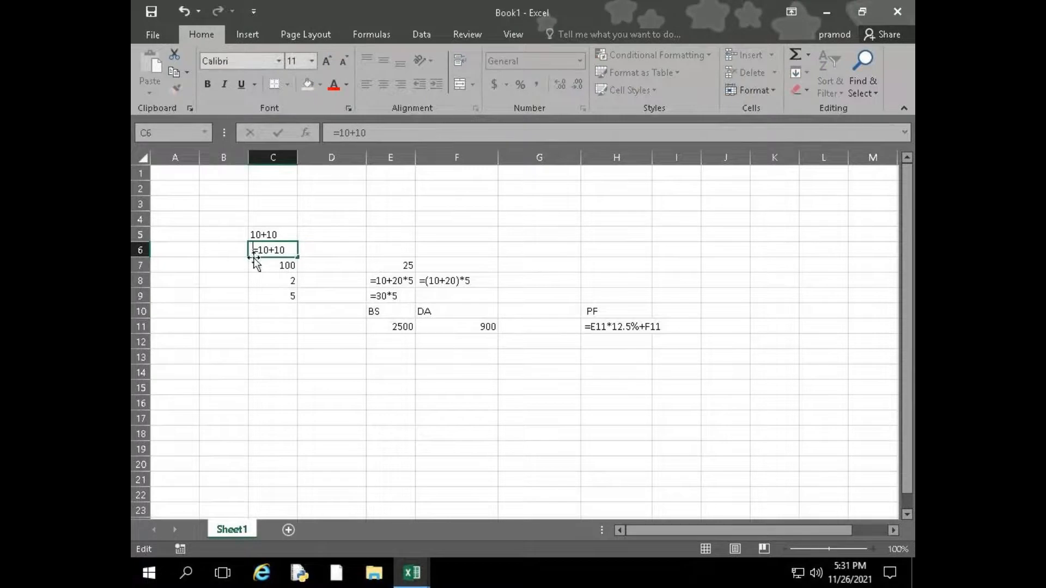
{"action": "double_click", "coordinate": [254, 264]}
{"action": "left_click", "coordinate": [253, 266]}
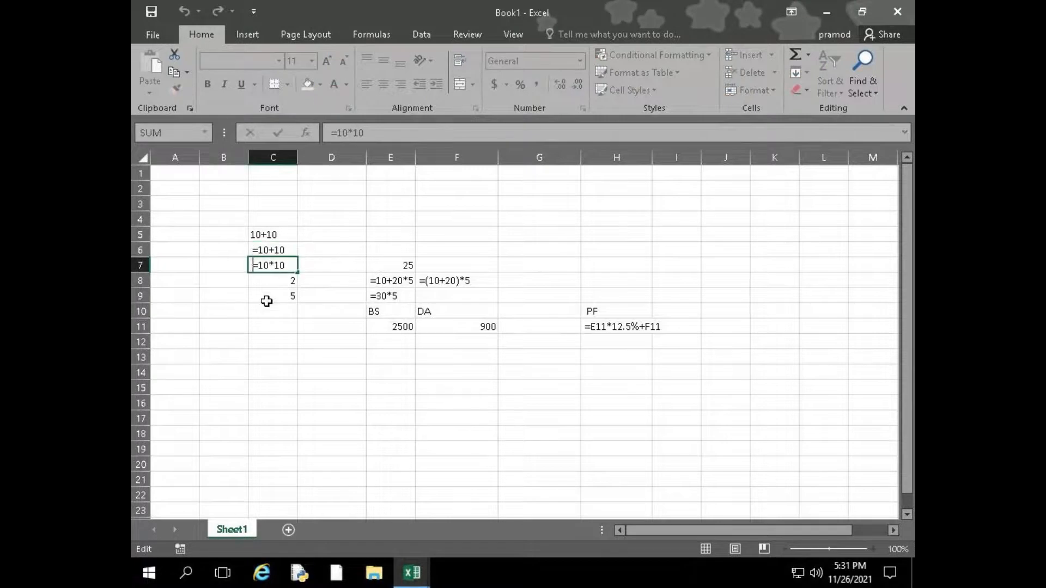
{"action": "double_click", "coordinate": [265, 286]}
{"action": "left_click", "coordinate": [252, 281]}
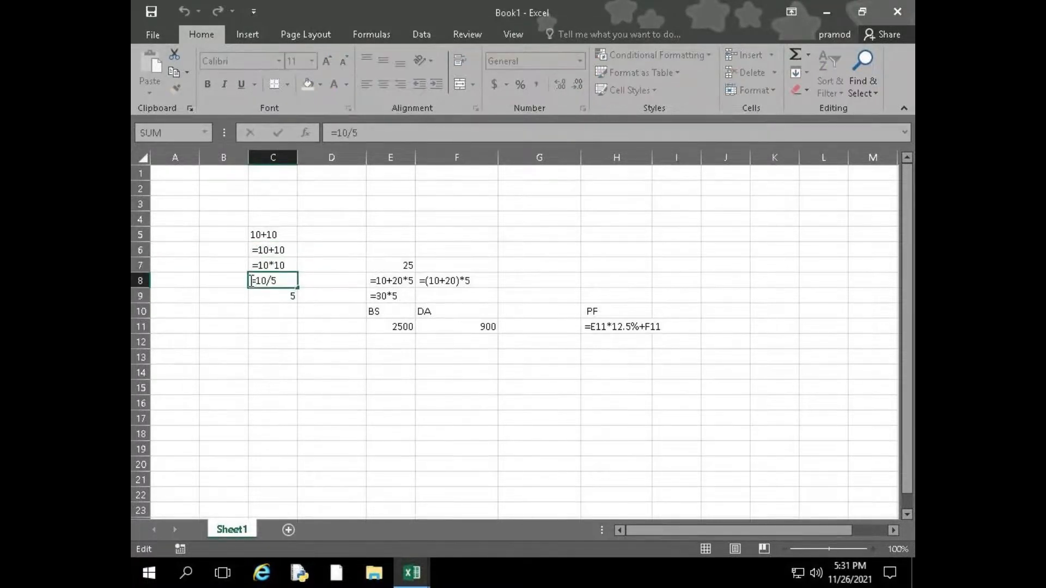
{"action": "key", "text": "Return"}
{"action": "double_click", "coordinate": [254, 290]}
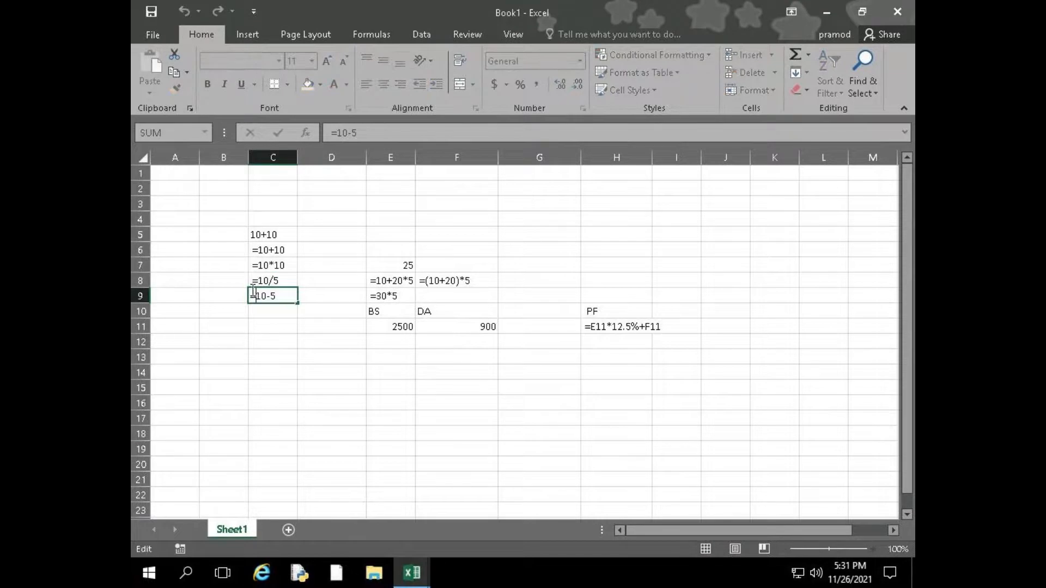
{"action": "left_click", "coordinate": [321, 384]}
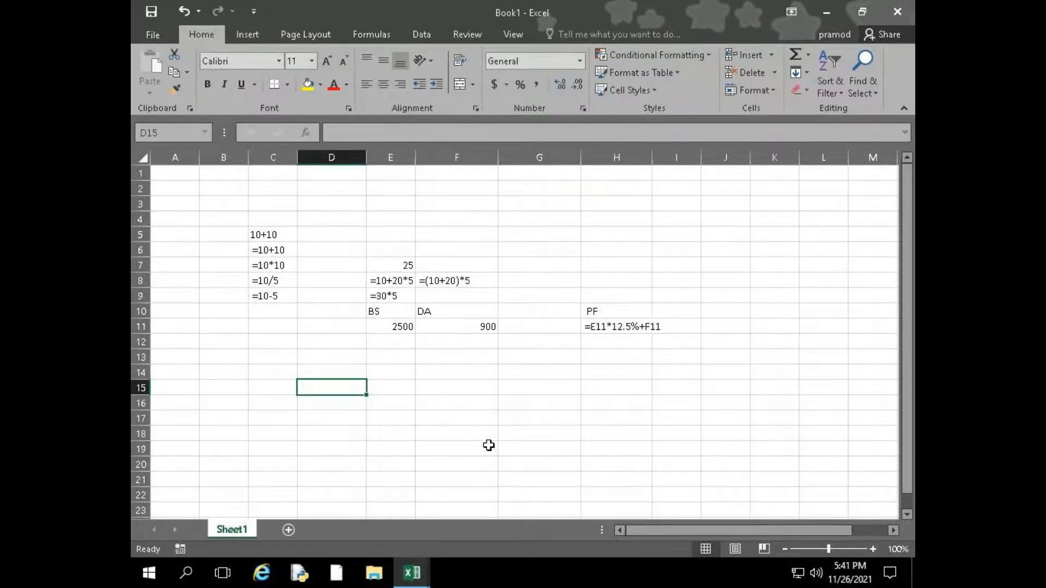
{"action": "left_click", "coordinate": [867, 581]}
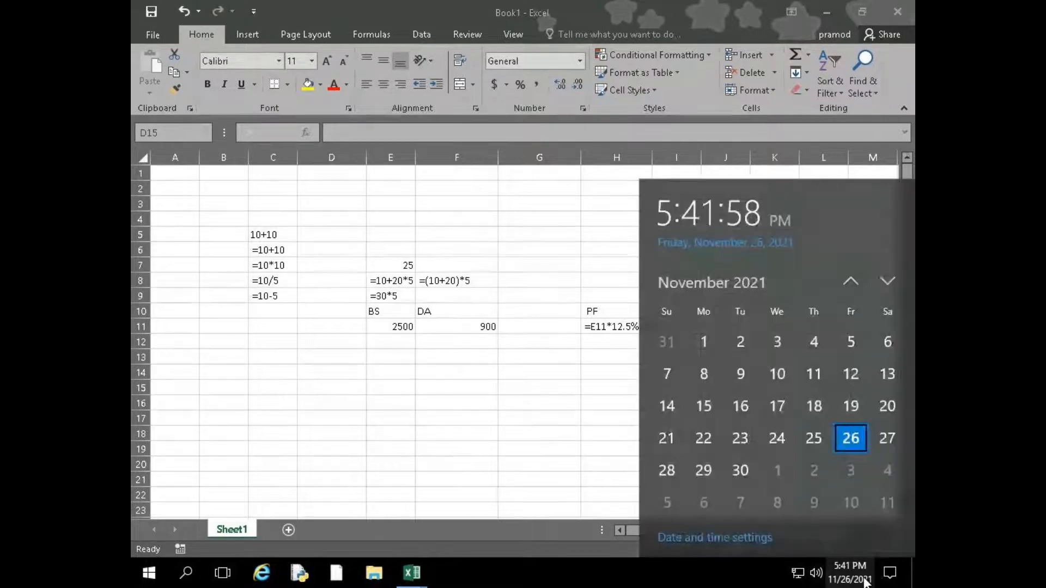
{"action": "left_click", "coordinate": [866, 581]}
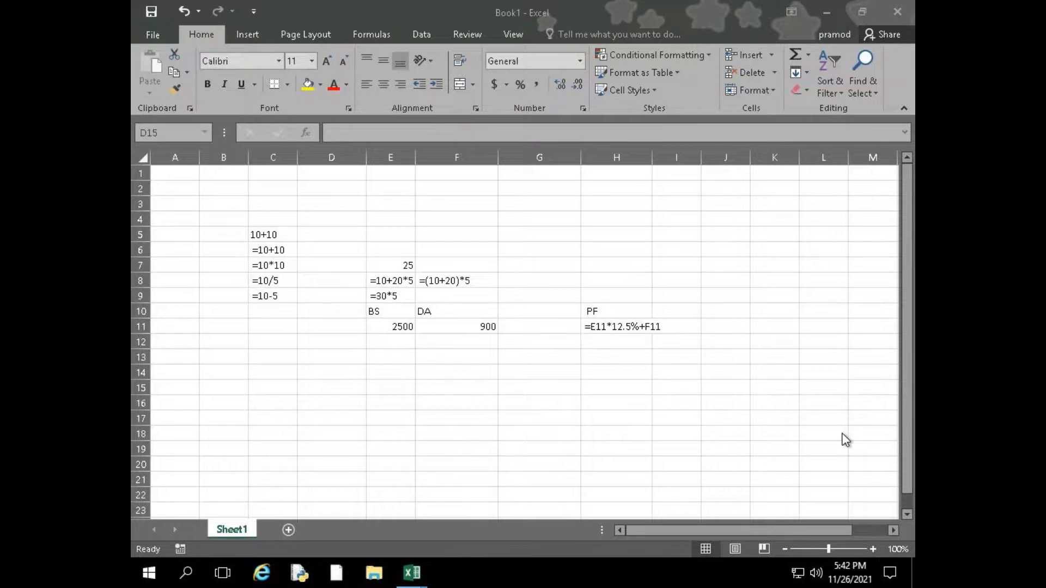
{"action": "mouse_move", "coordinate": [567, 1]}
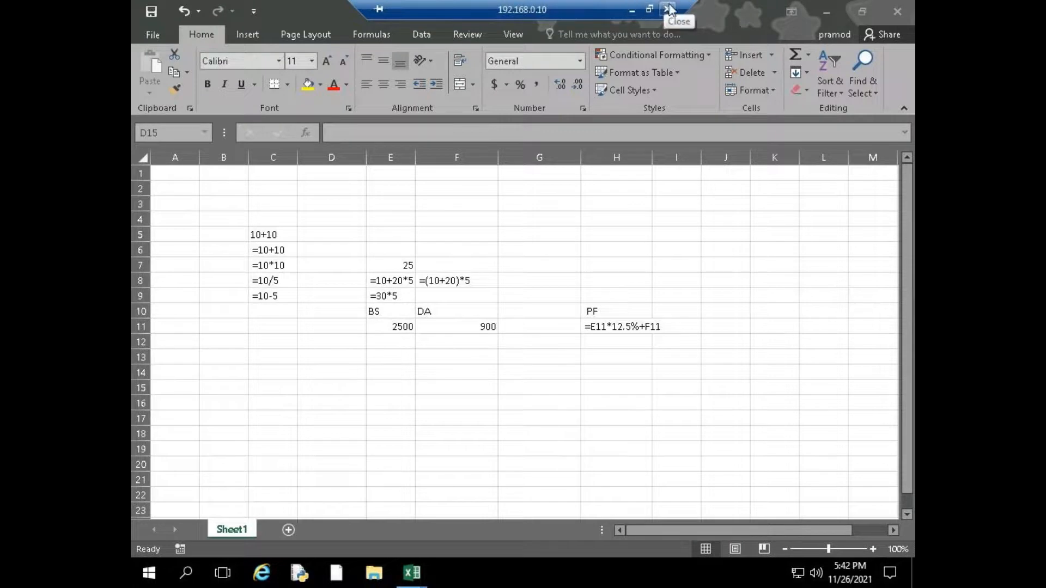
{"action": "mouse_move", "coordinate": [849, 570]}
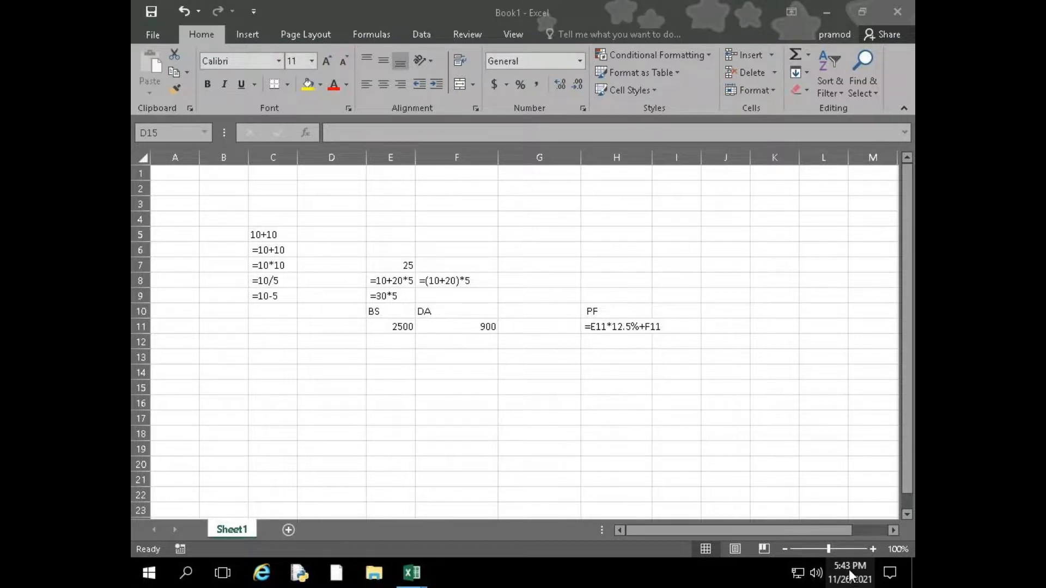
Switch to GoToMeeting, turn on the microphone, and return to the Excel workbook
{"action": "mouse_move", "coordinate": [637, 9]}
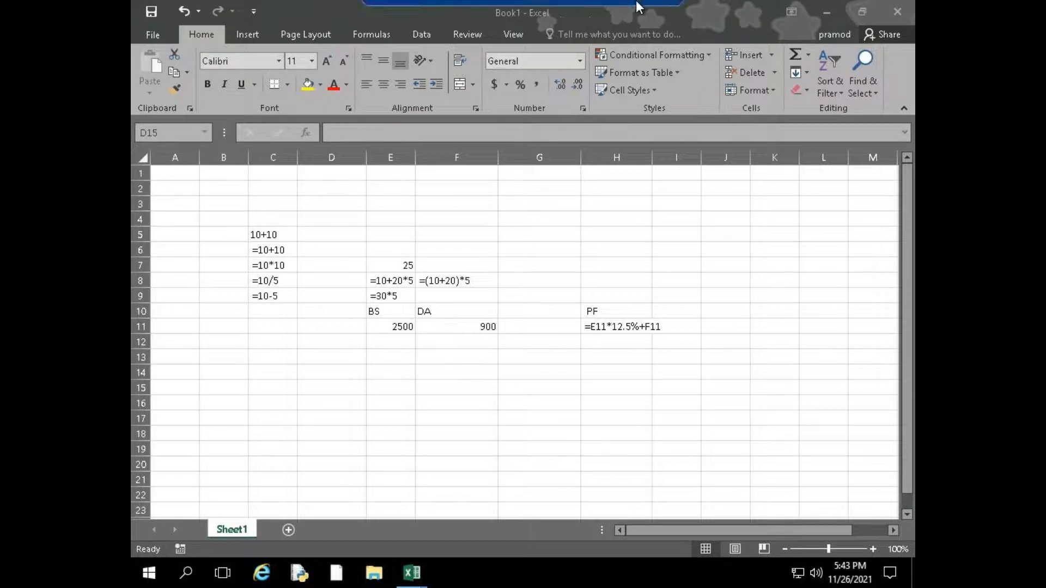
{"action": "left_click", "coordinate": [636, 9]}
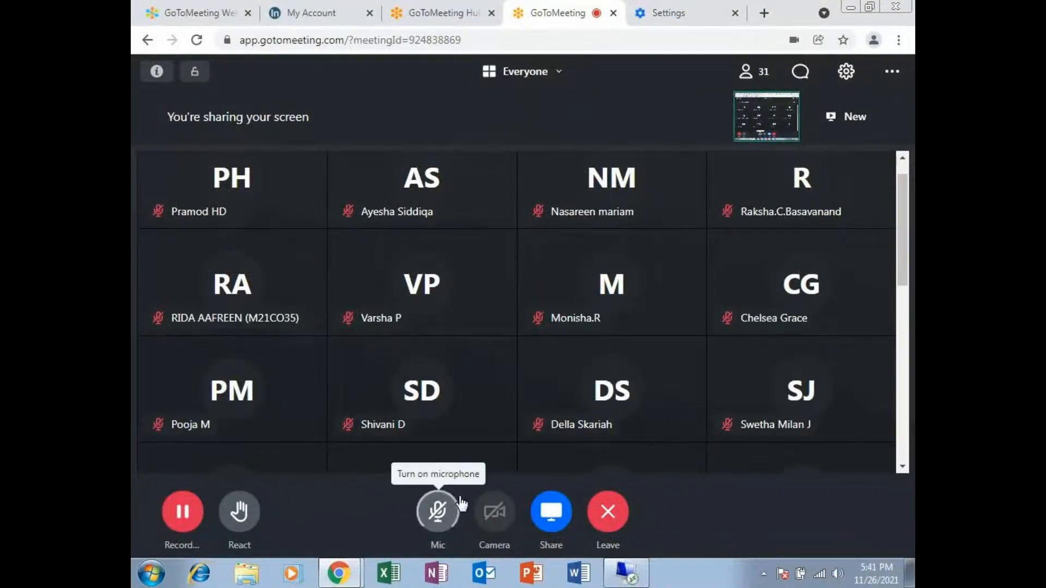
{"action": "left_click", "coordinate": [444, 509]}
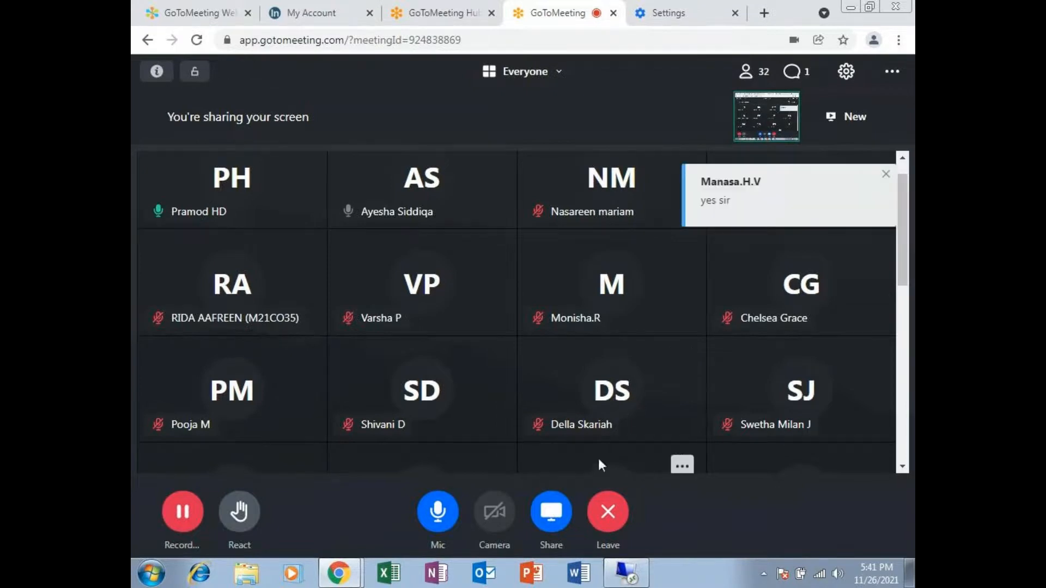
{"action": "left_click", "coordinate": [620, 573]}
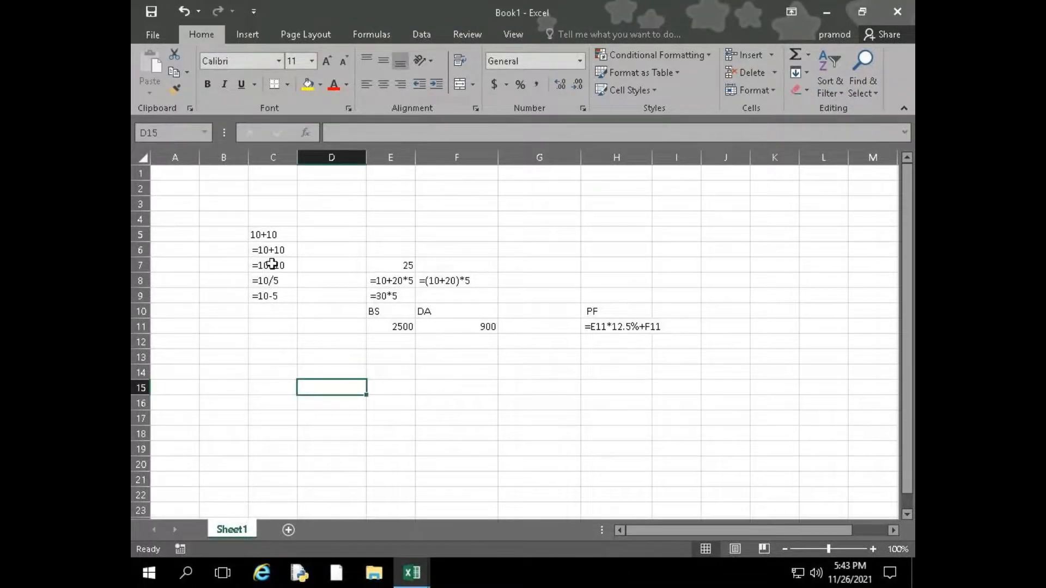
Enter the numbers 25, 65, 36, 25, 25, 45, 65, 69 and 25 down cells D15 to D23
{"action": "scroll", "coordinate": [317, 363], "scroll_direction": "down", "scroll_amount": 1}
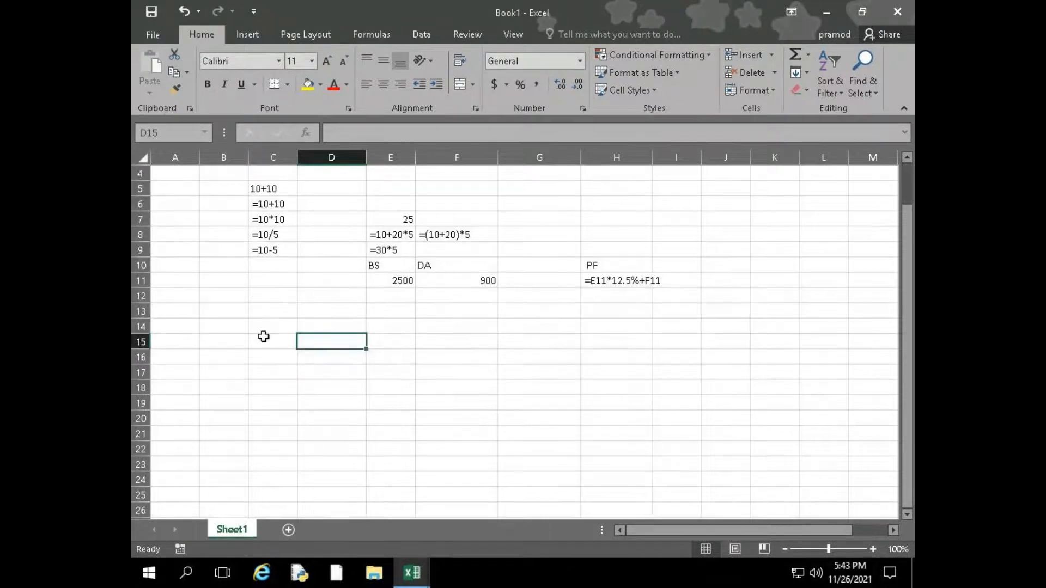
{"action": "scroll", "coordinate": [264, 337], "scroll_direction": "up", "scroll_amount": 1}
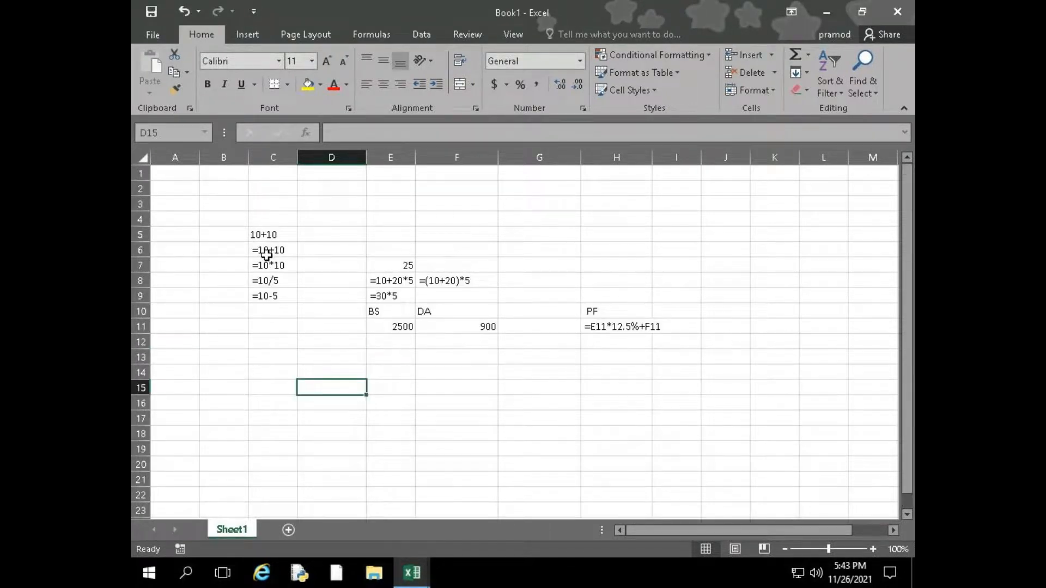
{"action": "scroll", "coordinate": [267, 254], "scroll_direction": "down", "scroll_amount": 4}
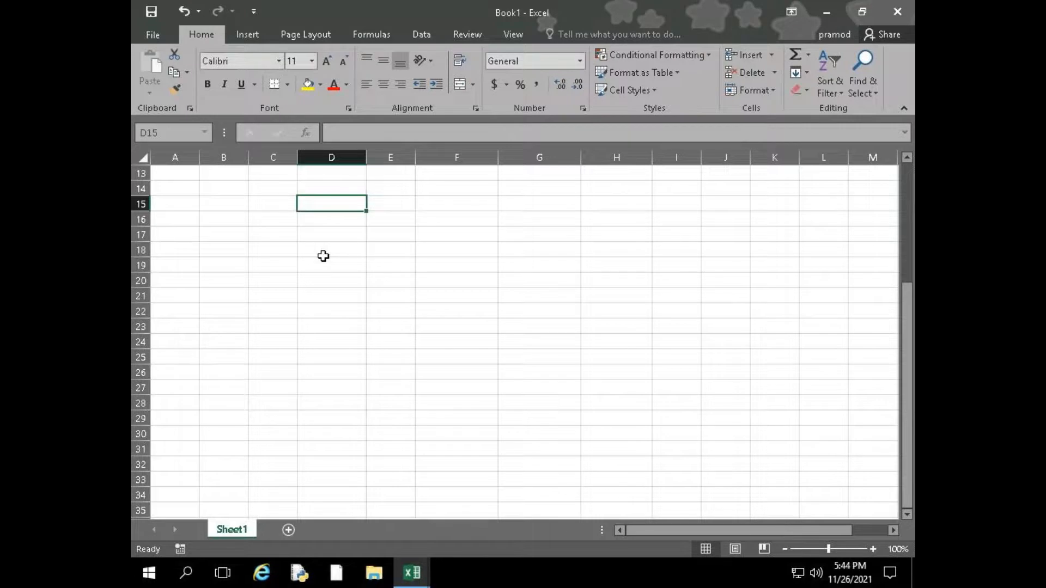
{"action": "type", "text": "256"}
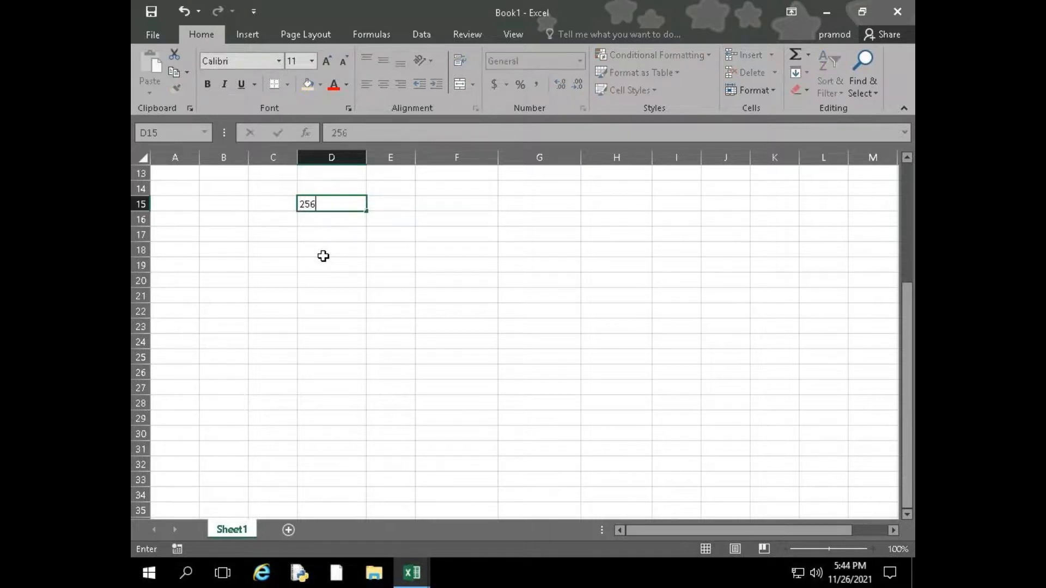
{"action": "key", "text": "BackSpace"}
{"action": "key", "text": "Return"}
{"action": "type", "text": "65"}
{"action": "key", "text": "Return"}
{"action": "type", "text": "36"}
{"action": "key", "text": "Return"}
{"action": "type", "text": "25"}
{"action": "key", "text": "Return"}
{"action": "type", "text": "25"}
{"action": "key", "text": "Return"}
{"action": "type", "text": "45"}
{"action": "key", "text": "Return"}
{"action": "type", "text": "65"}
{"action": "key", "text": "Return"}
{"action": "type", "text": "69"}
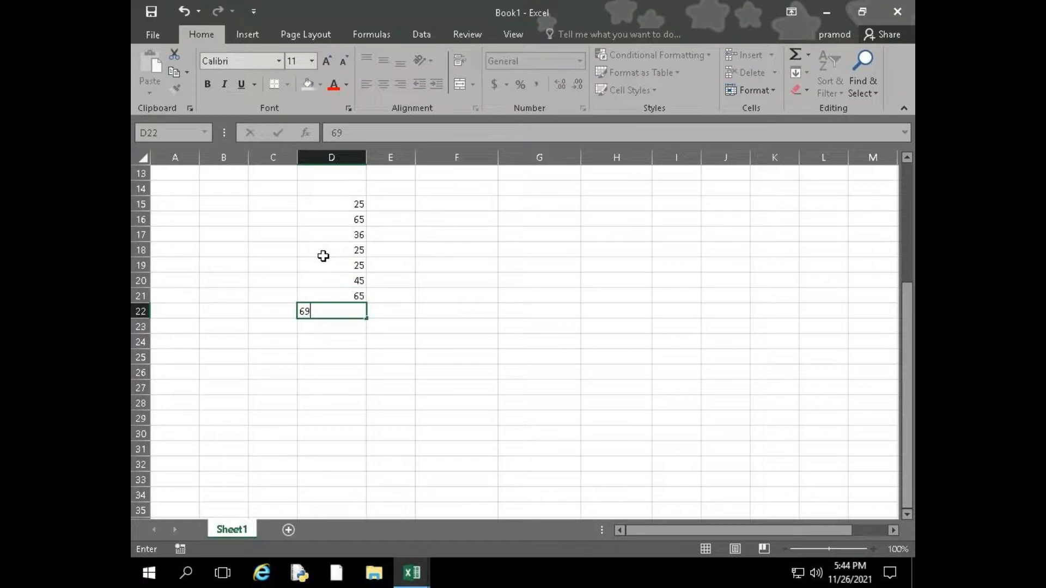
{"action": "key", "text": "Return"}
{"action": "type", "text": "25"}
{"action": "key", "text": "Return"}
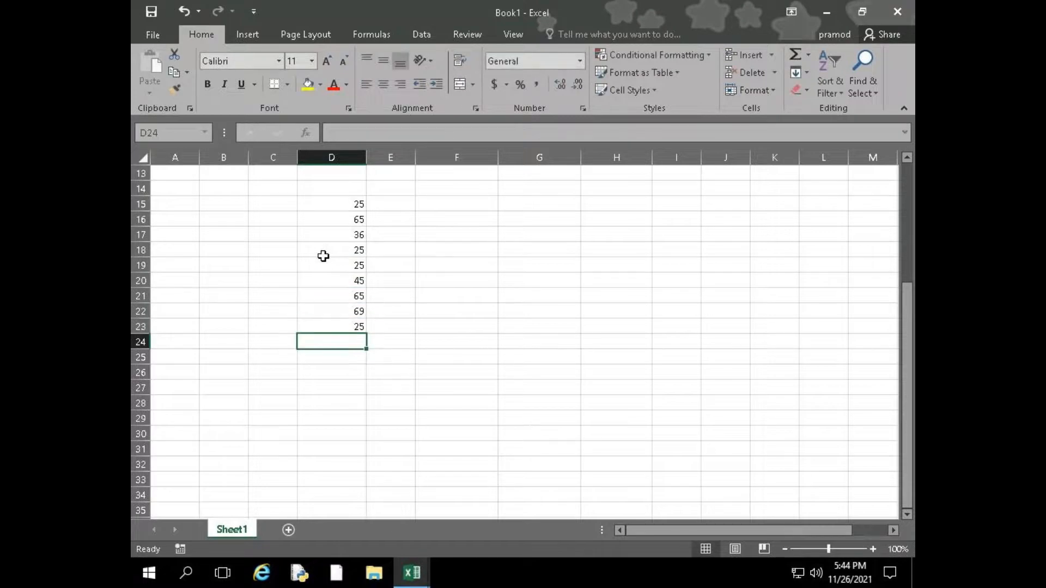
Label C24 "Sum(Total)" and C25 "Avg(Average)", and widen column C to fit the labels
{"action": "key", "text": "Left"}
{"action": "type", "text": "S"}
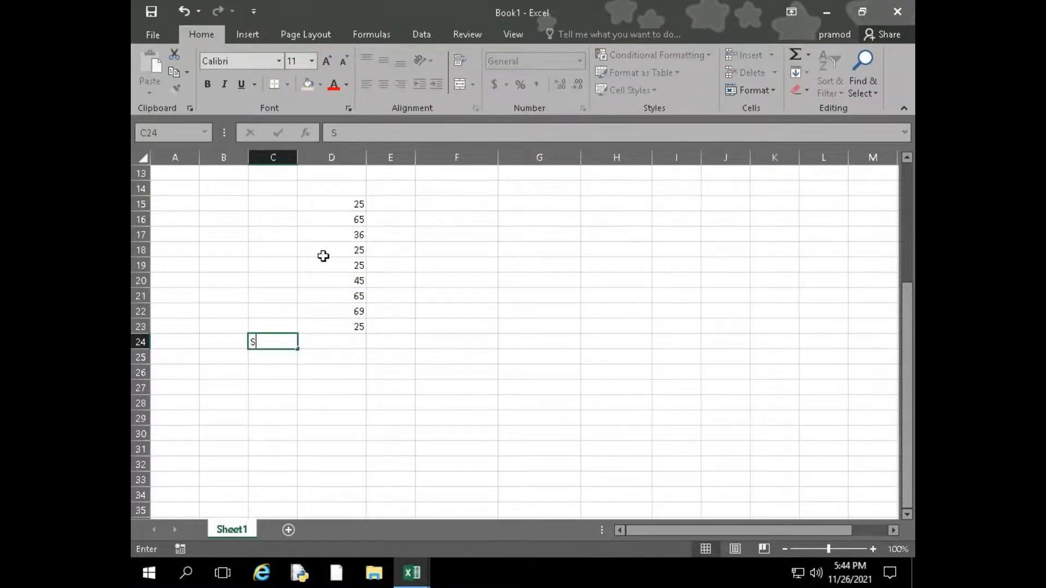
{"action": "type", "text": "um("}
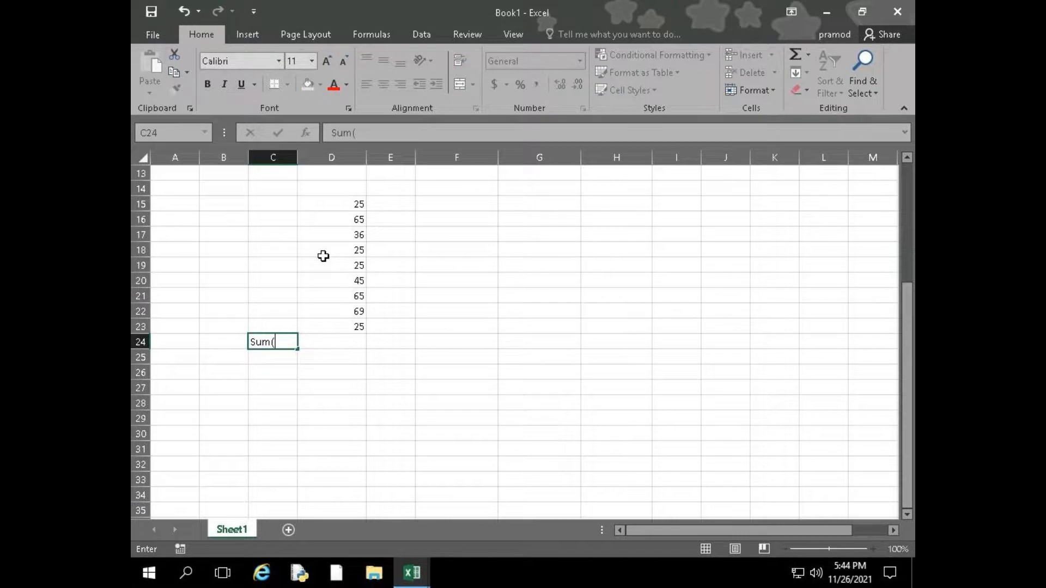
{"action": "type", "text": "Total)"}
{"action": "key", "text": "Return"}
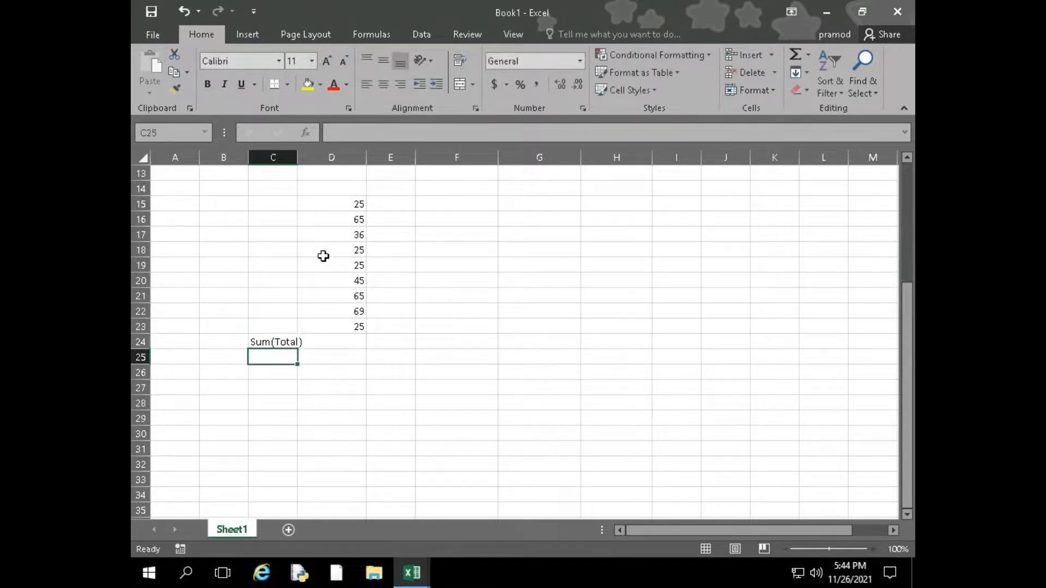
{"action": "type", "text": "Avg"}
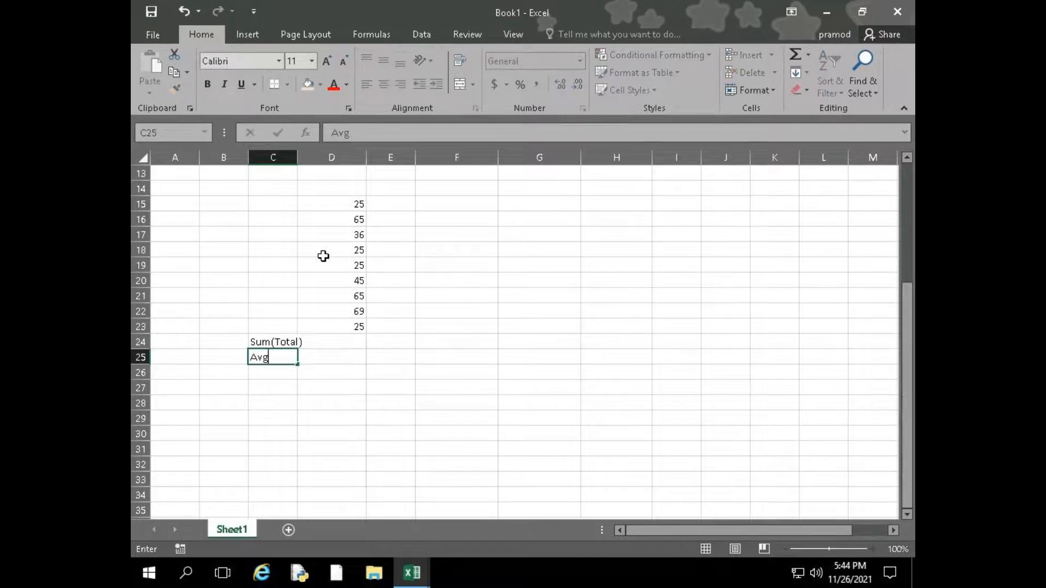
{"action": "type", "text": "(Average)"}
{"action": "key", "text": "Return"}
{"action": "left_click_drag", "start_coordinate": [299, 155], "coordinate": [319, 154]}
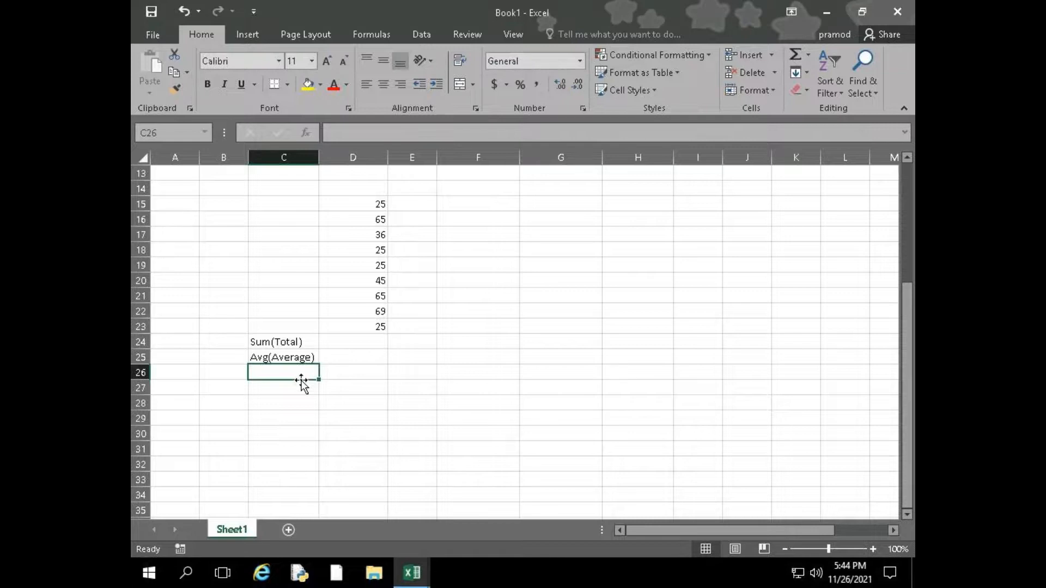
Add the labels Product, Maximum and Minimum in cells C26 to C28
{"action": "type", "text": "Product"}
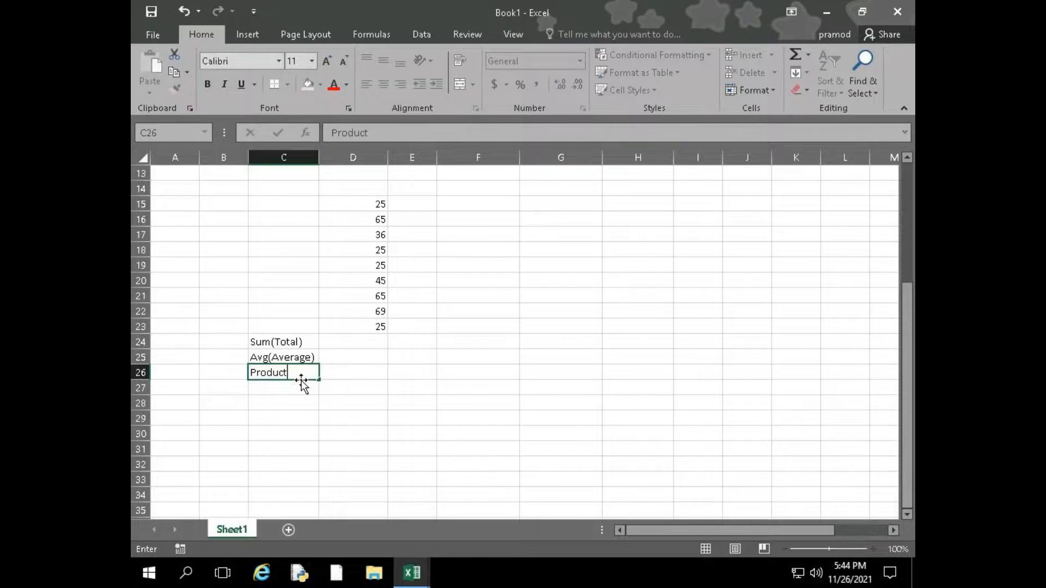
{"action": "key", "text": "Return"}
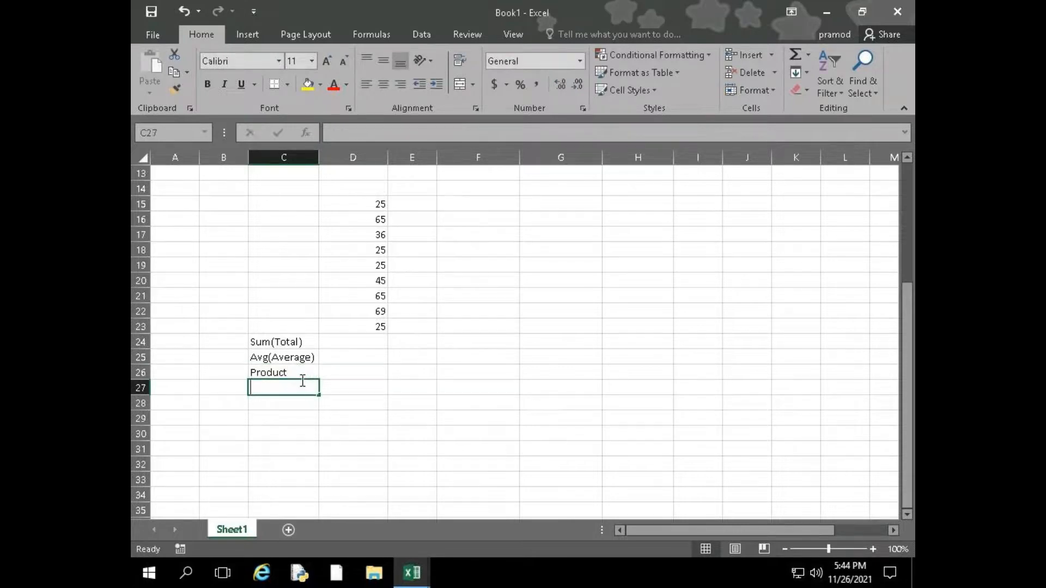
{"action": "type", "text": "Maximum"}
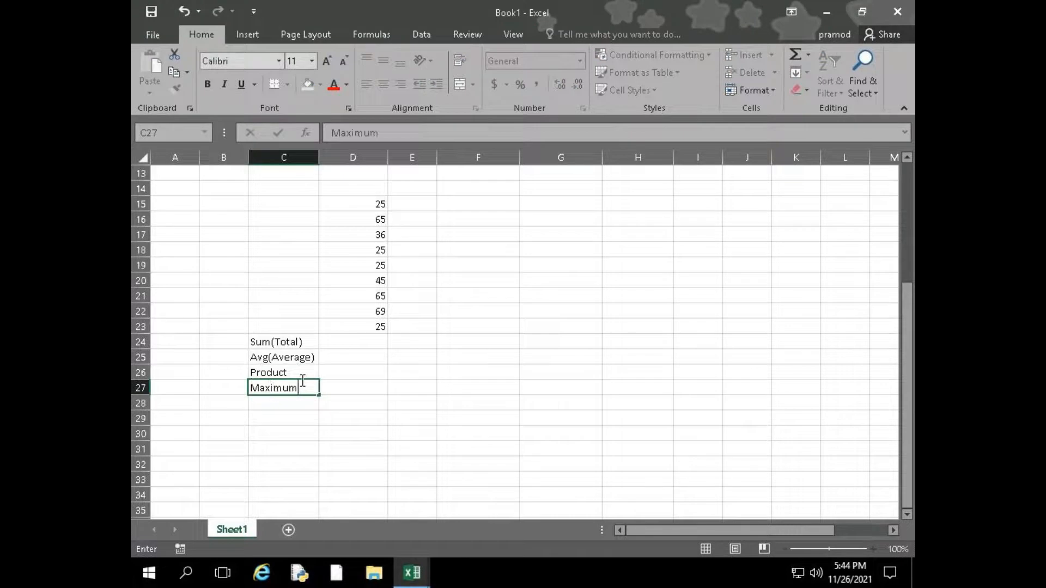
{"action": "key", "text": "Return"}
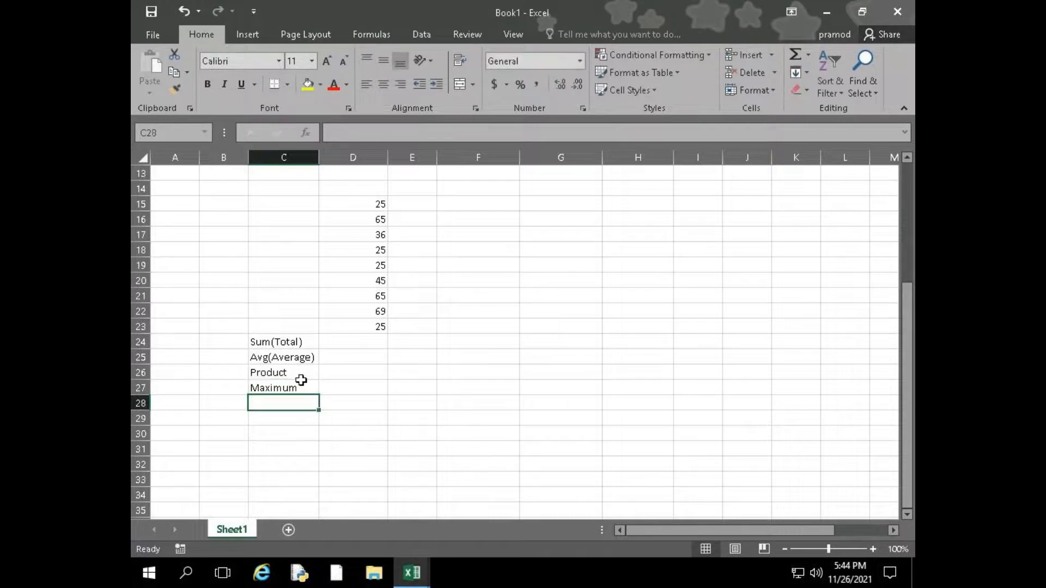
{"action": "type", "text": "Mini"}
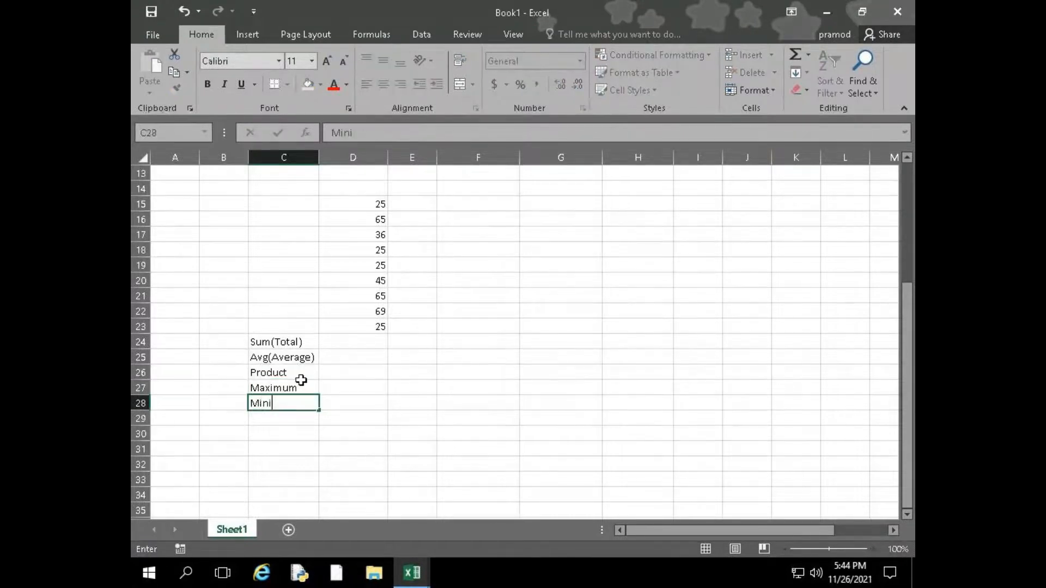
{"action": "type", "text": "mum"}
{"action": "key", "text": "Return"}
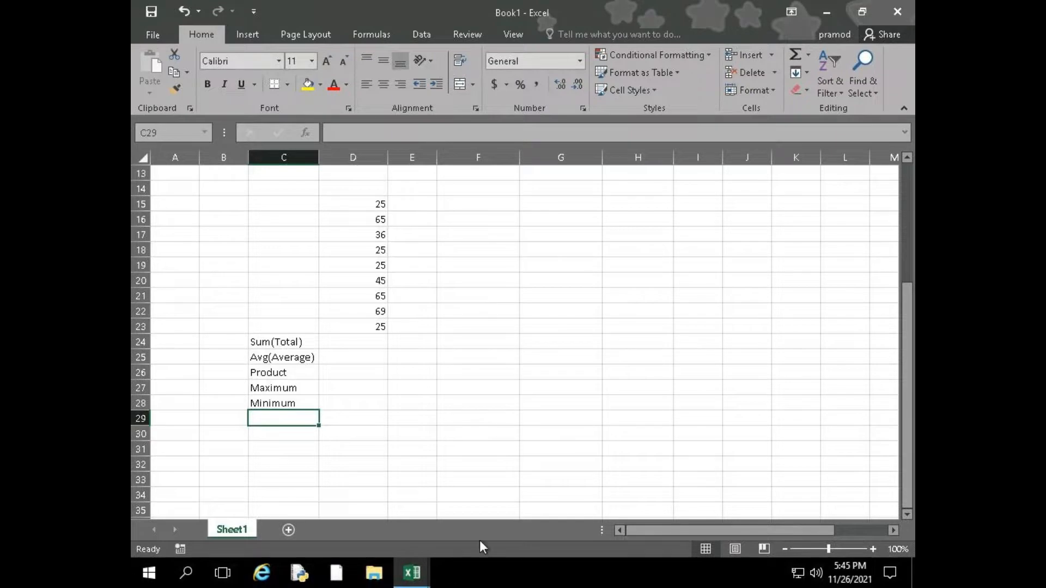
Enter the formula =SUM(D15:D23) in D24, writing out the range's cell addresses
{"action": "left_click", "coordinate": [341, 343]}
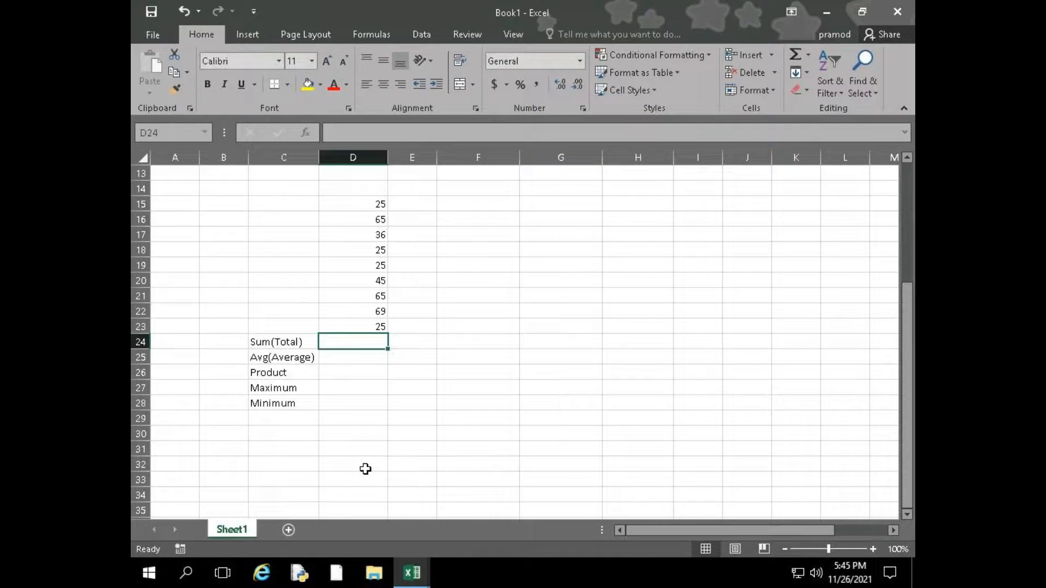
{"action": "type", "text": "="}
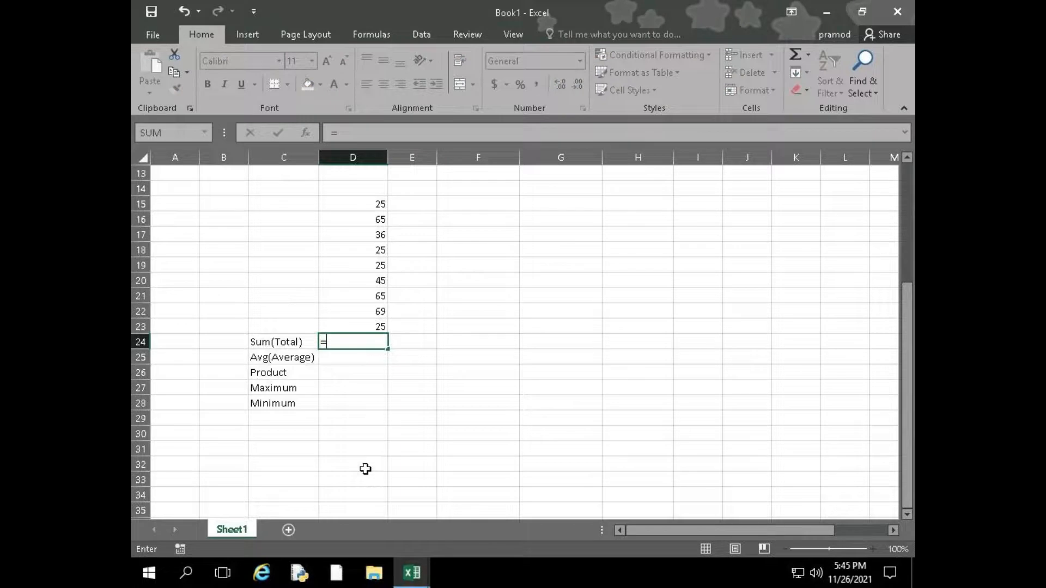
{"action": "type", "text": "sum"}
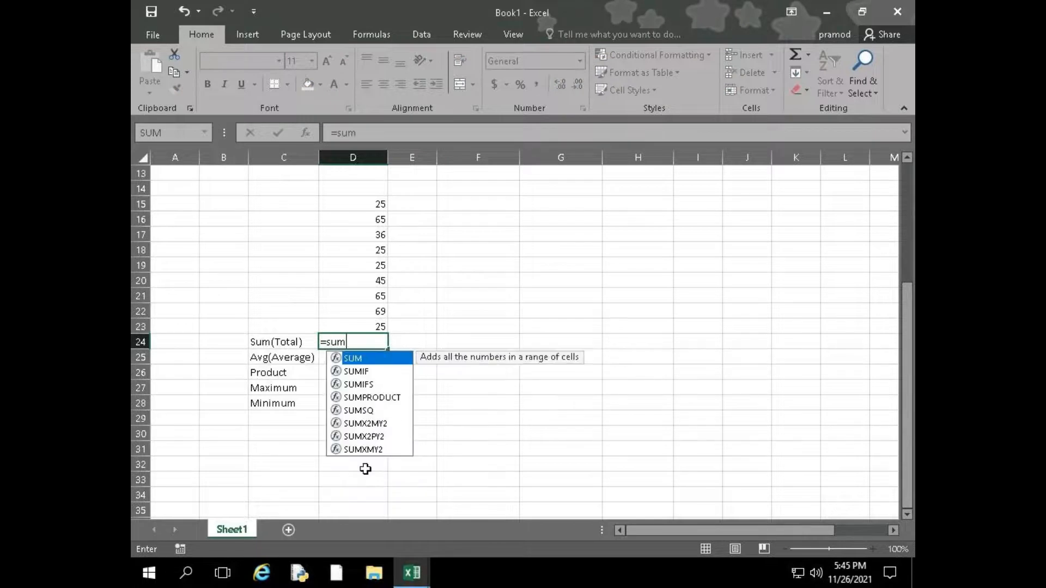
{"action": "key", "text": "Tab"}
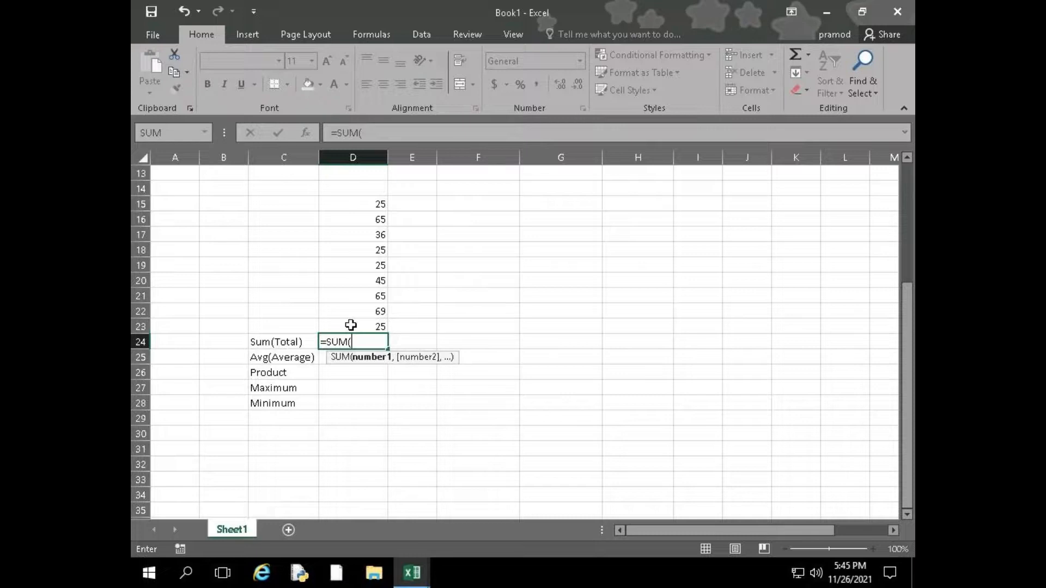
{"action": "type", "text": "d15"}
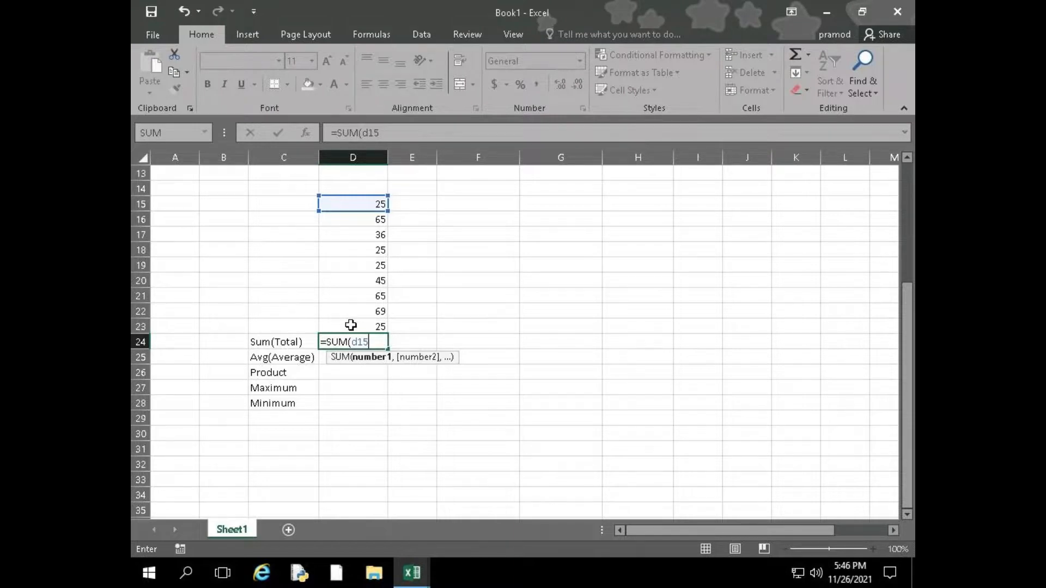
{"action": "type", "text": ":"}
{"action": "type", "text": "d2"}
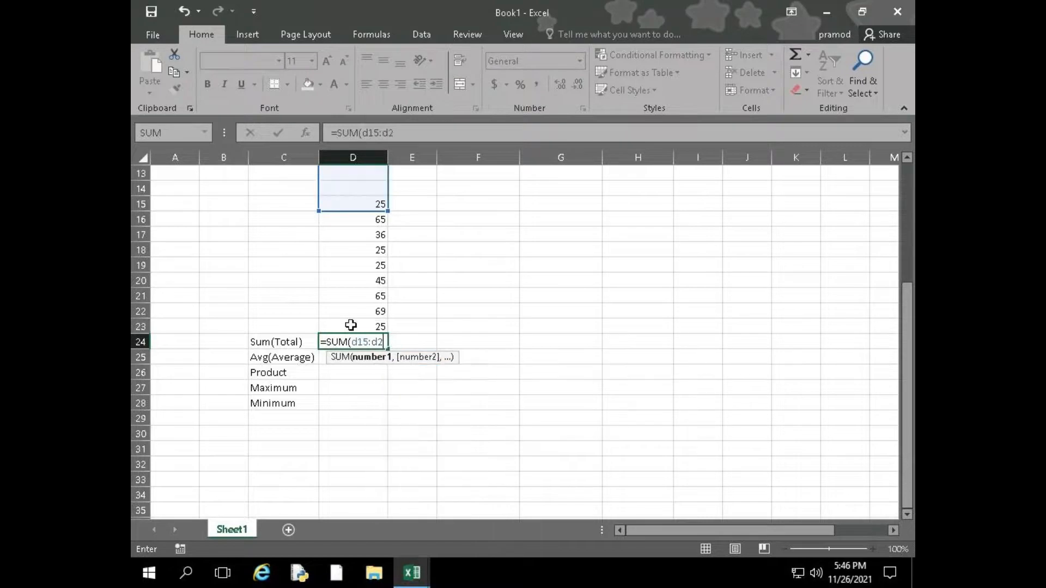
{"action": "type", "text": "3"}
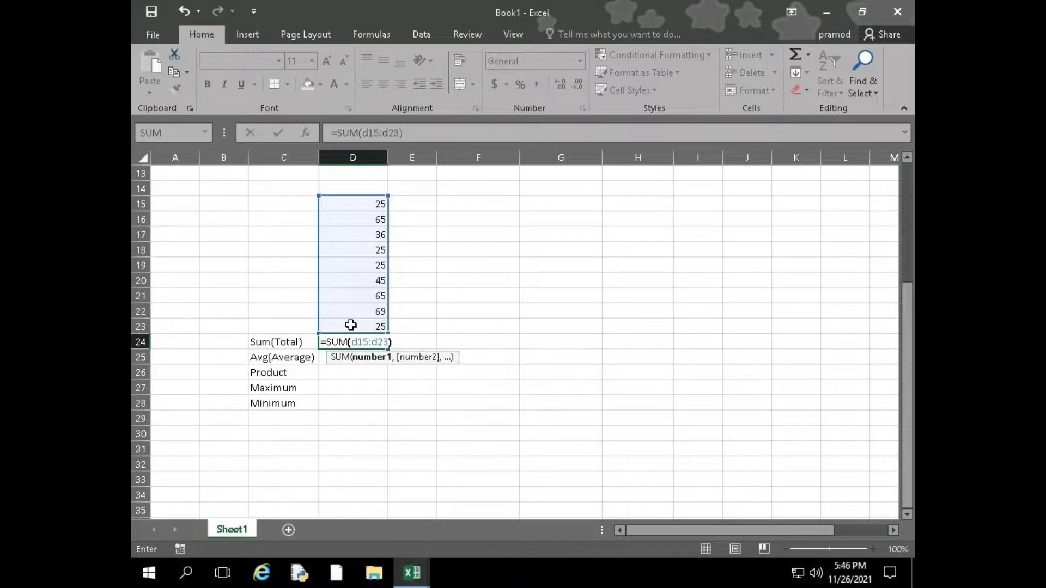
{"action": "type", "text": ")"}
{"action": "key", "text": "Return"}
Try rebuilding the SUM formula in D24 by selecting cells D15 to D23 on the sheet, and erase that range
{"action": "key", "text": "Up"}
{"action": "type", "text": "=sum"}
{"action": "key", "text": "Tab"}
{"action": "left_click_drag", "start_coordinate": [351, 205], "coordinate": [355, 327]}
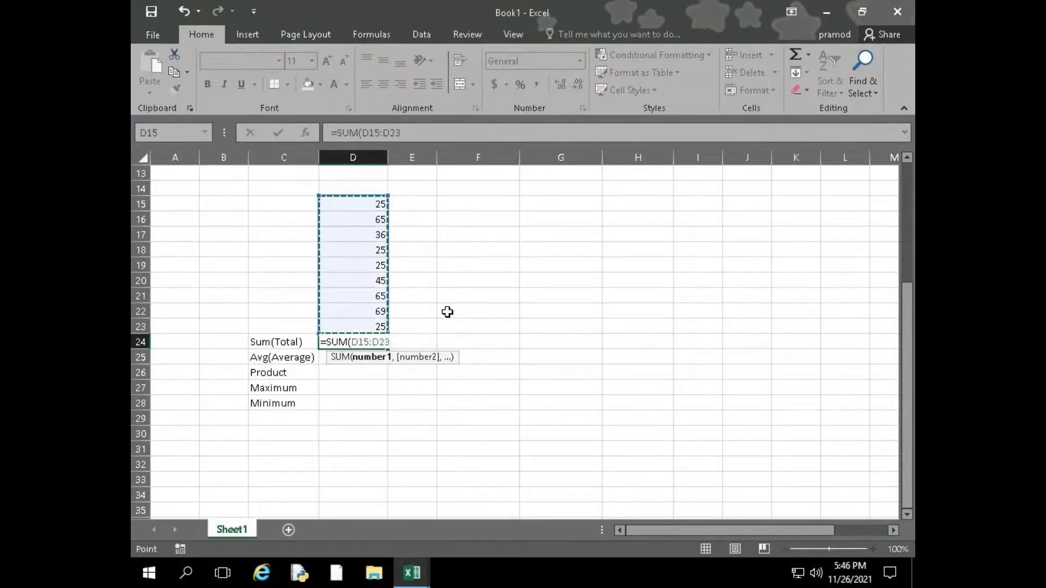
{"action": "key", "text": "BackSpace"}
{"action": "key", "text": "BackSpace"}
{"action": "key", "text": "BackSpace"}
{"action": "key", "text": "BackSpace"}
{"action": "key", "text": "BackSpace"}
{"action": "key", "text": "BackSpace"}
{"action": "key", "text": "BackSpace"}
Try pointing the open SUM formula in D24 at single cells in column D, moving the reference up and down
{"action": "key", "text": "Up"}
{"action": "key", "text": "Up"}
{"action": "key", "text": "Up"}
{"action": "key", "text": "Up"}
{"action": "key", "text": "Up"}
{"action": "key", "text": "Down"}
{"action": "key", "text": "Down"}
{"action": "key", "text": "Down"}
{"action": "key", "text": "Down"}
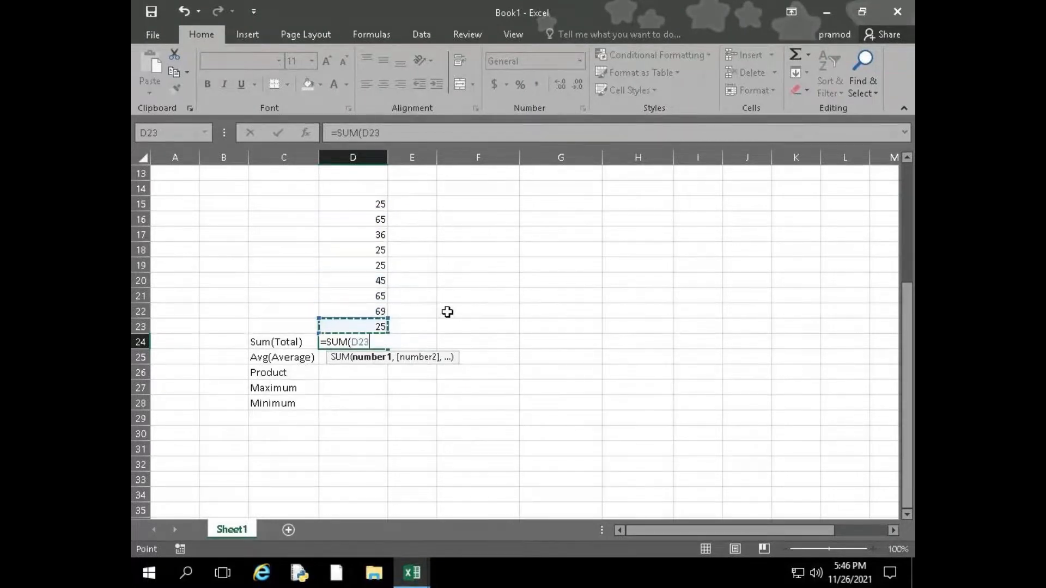
{"action": "key", "text": "Up"}
{"action": "key", "text": "Up"}
{"action": "key", "text": "Up"}
{"action": "key", "text": "Up"}
{"action": "key", "text": "Up"}
{"action": "key", "text": "Up"}
{"action": "key", "text": "Up"}
{"action": "key", "text": "Up"}
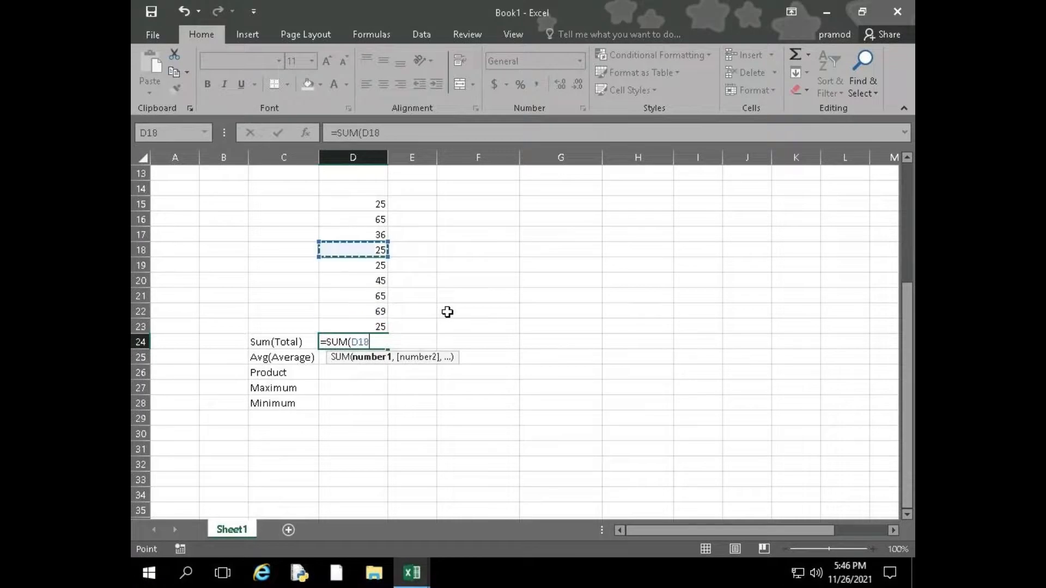
Try extending and shrinking the SUM formula's range cell by cell from the starting cell D15
{"action": "key", "text": "shift+Down"}
{"action": "key", "text": "shift+Down"}
{"action": "key", "text": "shift+Down"}
{"action": "key", "text": "shift+Down"}
{"action": "key", "text": "shift+Down"}
{"action": "key", "text": "shift+Down"}
{"action": "key", "text": "shift+Down"}
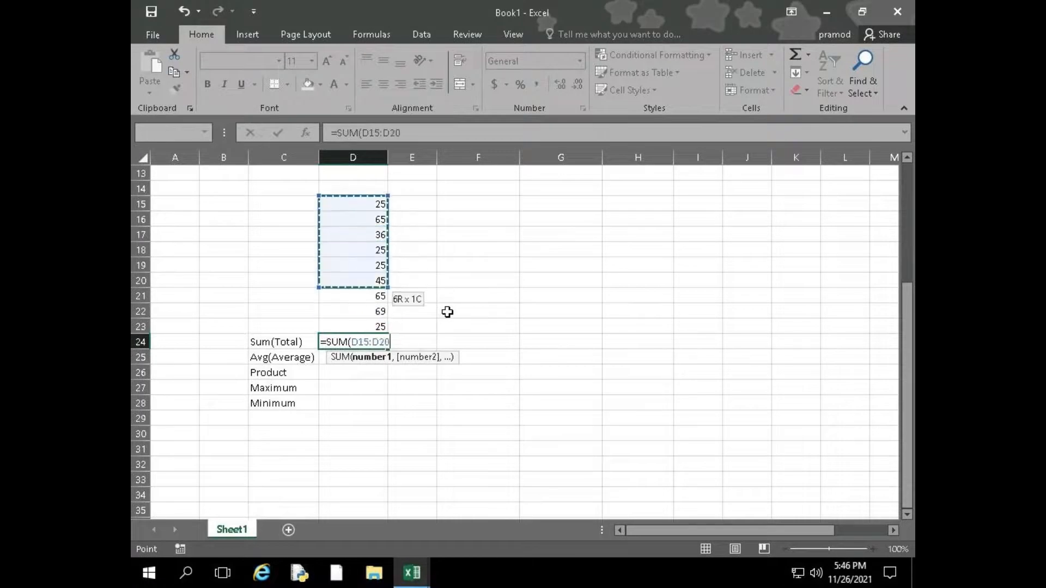
{"action": "key", "text": "shift+Up"}
{"action": "key", "text": "shift+Up"}
{"action": "key", "text": "shift+Up"}
{"action": "key", "text": "shift+Up"}
{"action": "key", "text": "shift+Up"}
{"action": "key", "text": "shift+Up"}
{"action": "key", "text": "shift+Up"}
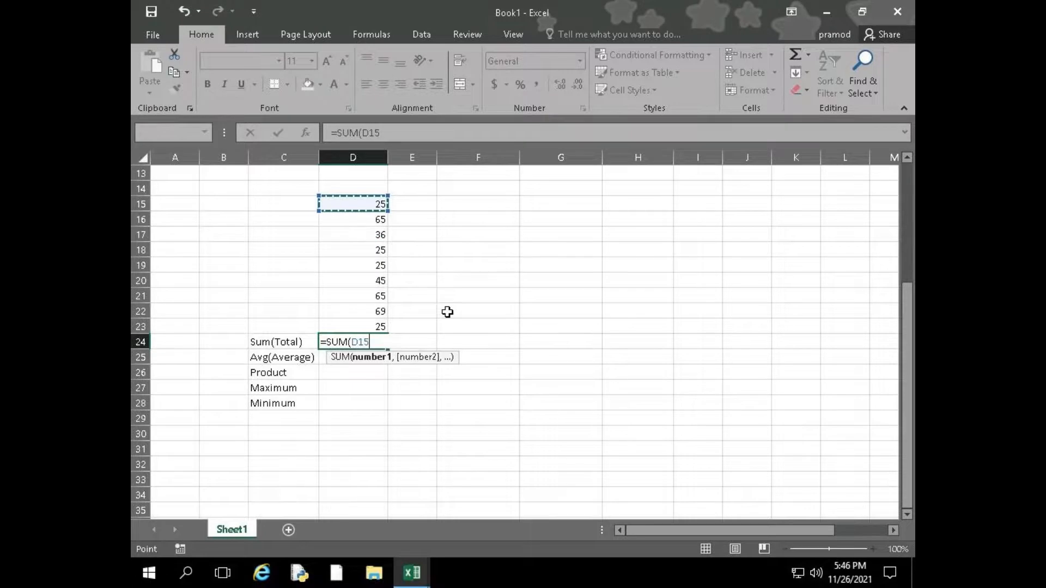
{"action": "key", "text": "shift+Down"}
{"action": "key", "text": "shift+Down"}
{"action": "key", "text": "shift+Down"}
{"action": "key", "text": "shift+Down"}
{"action": "key", "text": "shift+Down"}
{"action": "key", "text": "shift+Down"}
{"action": "key", "text": "shift+Down"}
{"action": "key", "text": "shift+Down"}
{"action": "key", "text": "shift+Down"}
{"action": "key", "text": "shift+Up"}
{"action": "key", "text": "shift+Up"}
{"action": "key", "text": "shift+Up"}
{"action": "key", "text": "shift+Up"}
{"action": "key", "text": "shift+Up"}
{"action": "key", "text": "shift+Up"}
{"action": "key", "text": "shift+Up"}
{"action": "key", "text": "shift+Up"}
{"action": "key", "text": "shift+Up"}
{"action": "key", "text": "shift+Down"}
{"action": "key", "text": "shift+Down"}
{"action": "key", "text": "shift+Down"}
{"action": "key", "text": "shift+Down"}
{"action": "key", "text": "shift+Down"}
{"action": "key", "text": "shift+Down"}
{"action": "key", "text": "shift+Down"}
{"action": "key", "text": "shift+Down"}
{"action": "key", "text": "shift+Down"}
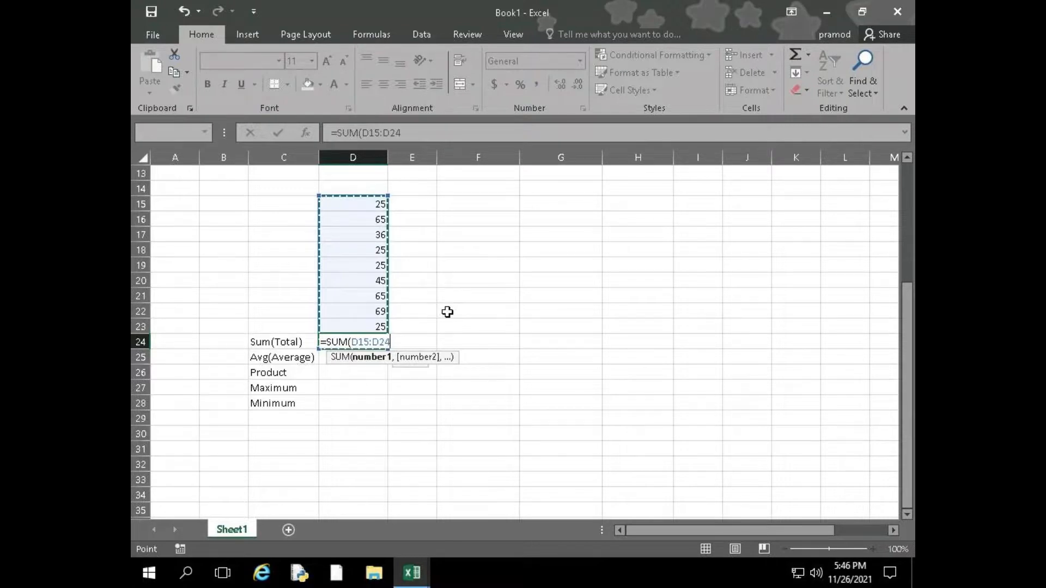
{"action": "key", "text": "shift+Up"}
{"action": "key", "text": "shift+Up"}
{"action": "key", "text": "shift+Up"}
{"action": "key", "text": "shift+Up"}
{"action": "key", "text": "shift+Up"}
{"action": "key", "text": "shift+Up"}
{"action": "key", "text": "shift+Up"}
{"action": "key", "text": "shift+Up"}
{"action": "key", "text": "shift+Up"}
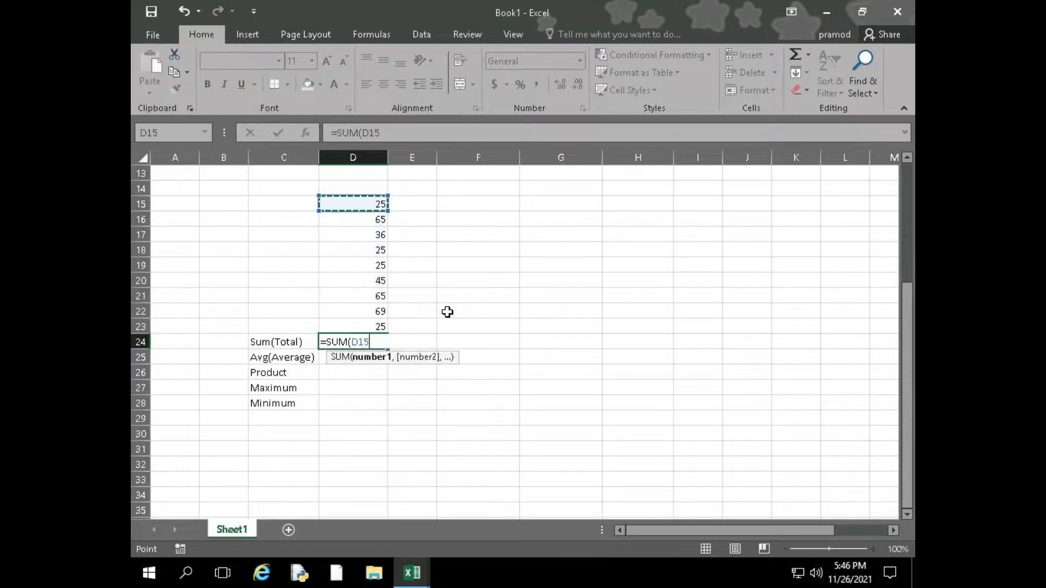
Extend the SUM formula's range from D15 to D23 and enter the formula in D24
{"action": "key", "text": "shift+Down"}
{"action": "key", "text": "shift+Down"}
{"action": "key", "text": "shift+Down"}
{"action": "key", "text": "shift+Down"}
{"action": "key", "text": "shift+Down"}
{"action": "key", "text": "shift+Down"}
{"action": "key", "text": "shift+Down"}
{"action": "key", "text": "shift+Down"}
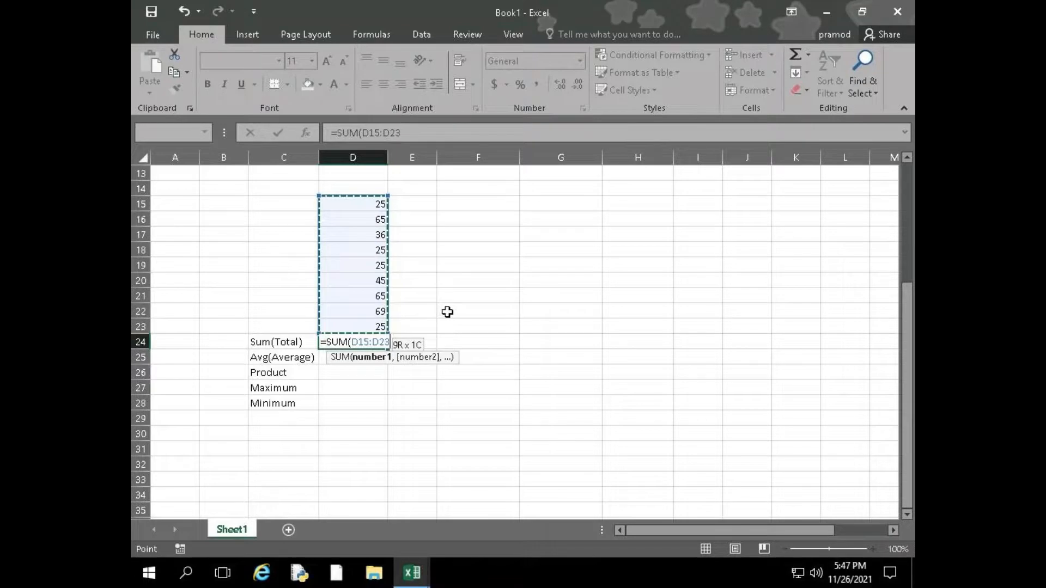
{"action": "key", "text": "Return"}
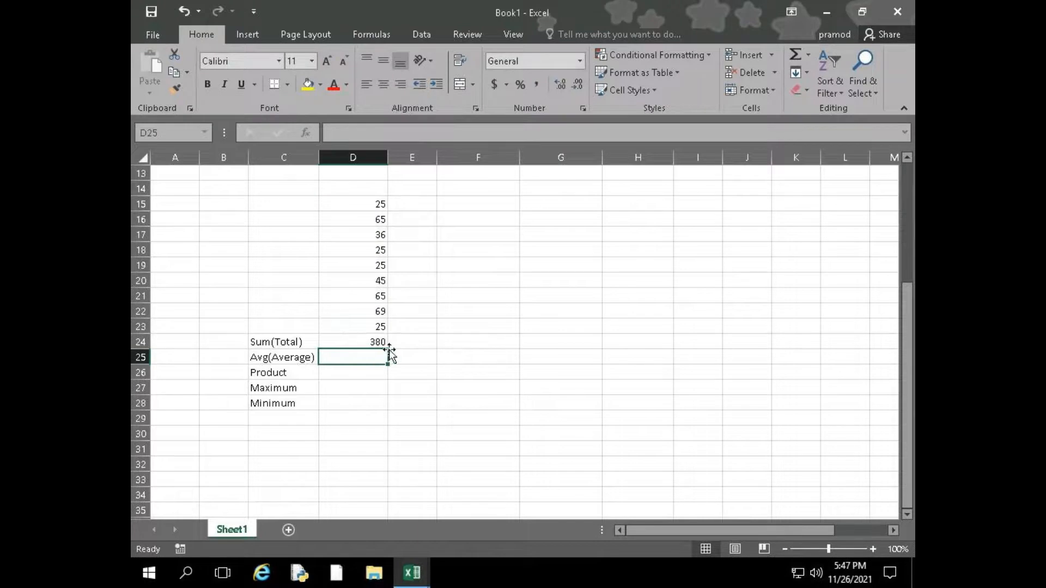
Copy D24's SUM formula with a leading space, restore the working formula in D24, and paste the copy as text into E24
{"action": "double_click", "coordinate": [374, 342]}
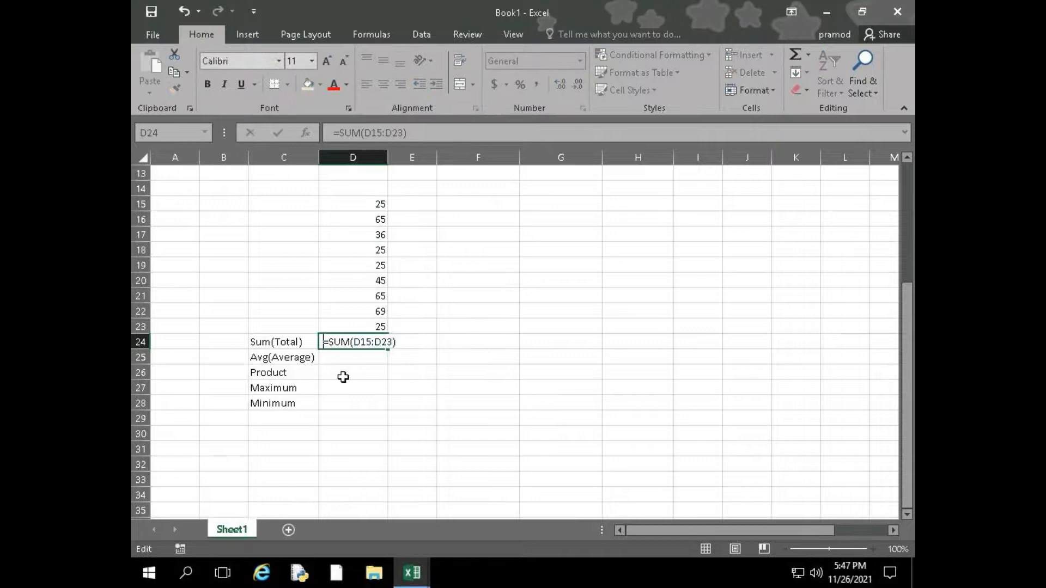
{"action": "left_click_drag", "start_coordinate": [325, 342], "coordinate": [400, 347]}
{"action": "key", "text": "ctrl+c"}
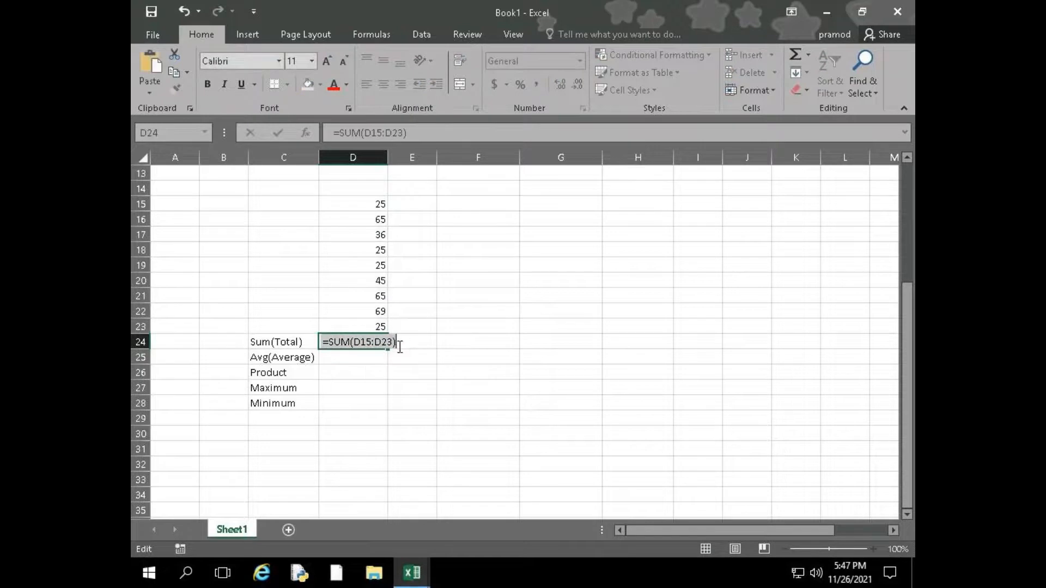
{"action": "left_click", "coordinate": [393, 343]}
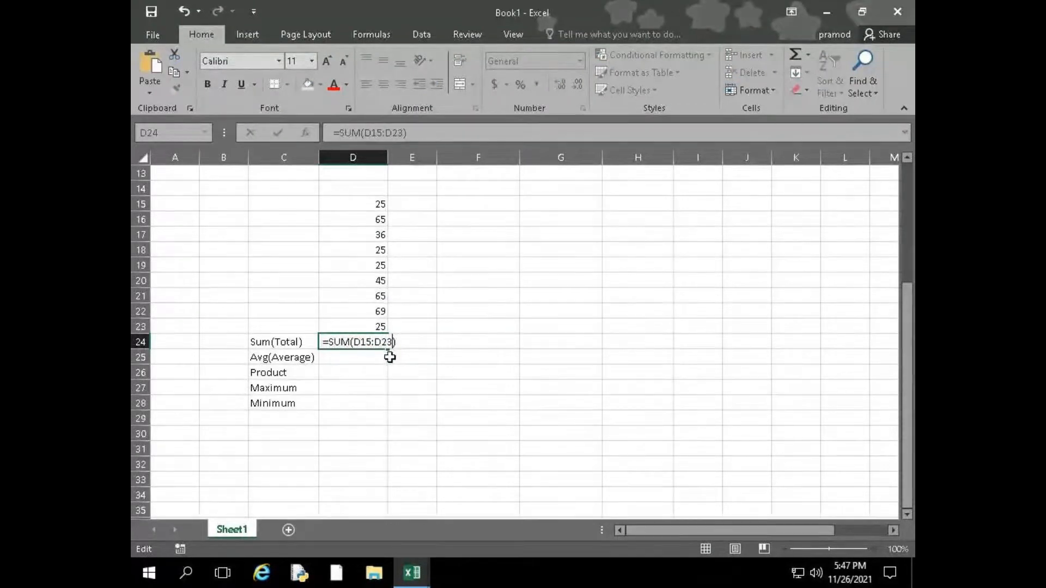
{"action": "key", "text": "Home"}
{"action": "key", "text": "Delete"}
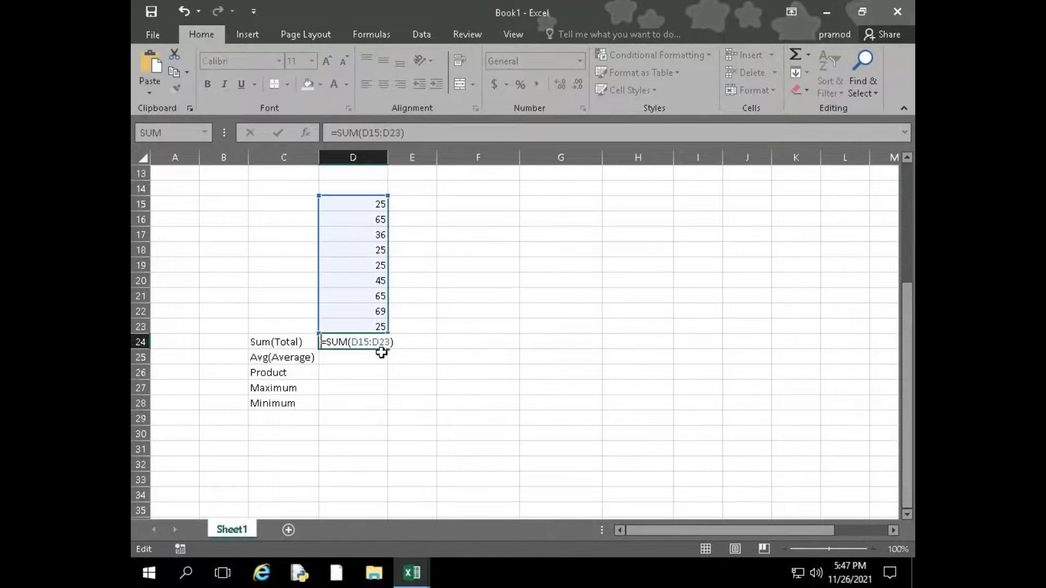
{"action": "key", "text": "Return"}
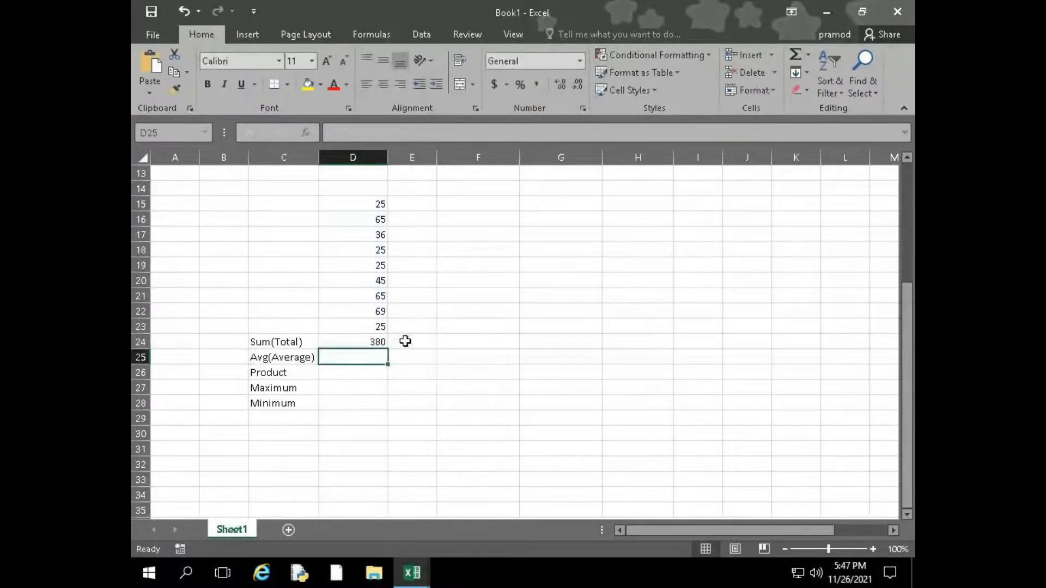
{"action": "left_click", "coordinate": [405, 342]}
{"action": "key", "text": "ctrl+v"}
Enter =avg(D15:D23) in D25 and accept the correction to AVERAGE
{"action": "key", "text": "Down"}
{"action": "key", "text": "Left"}
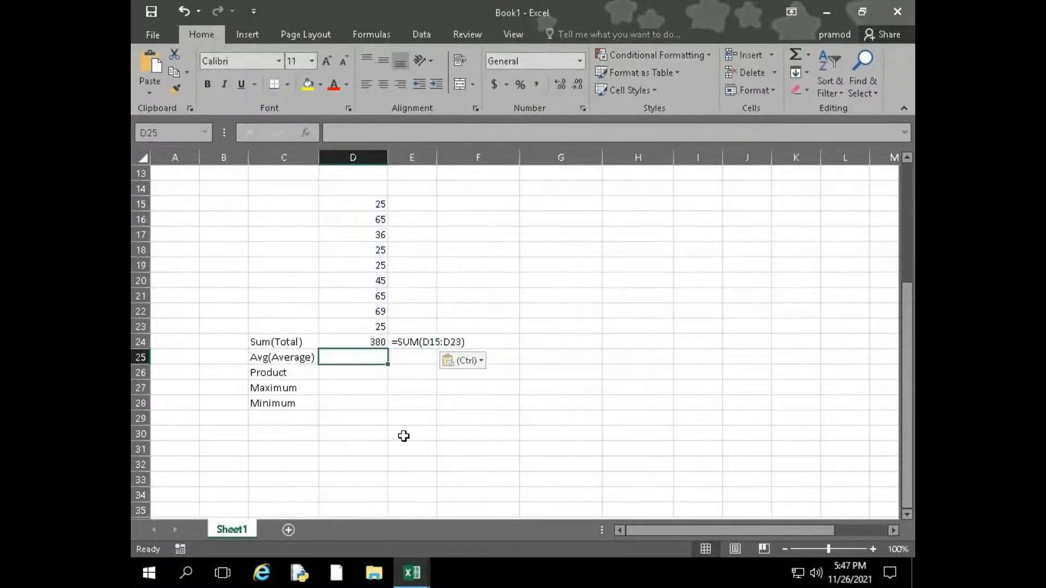
{"action": "type", "text": "=avg"}
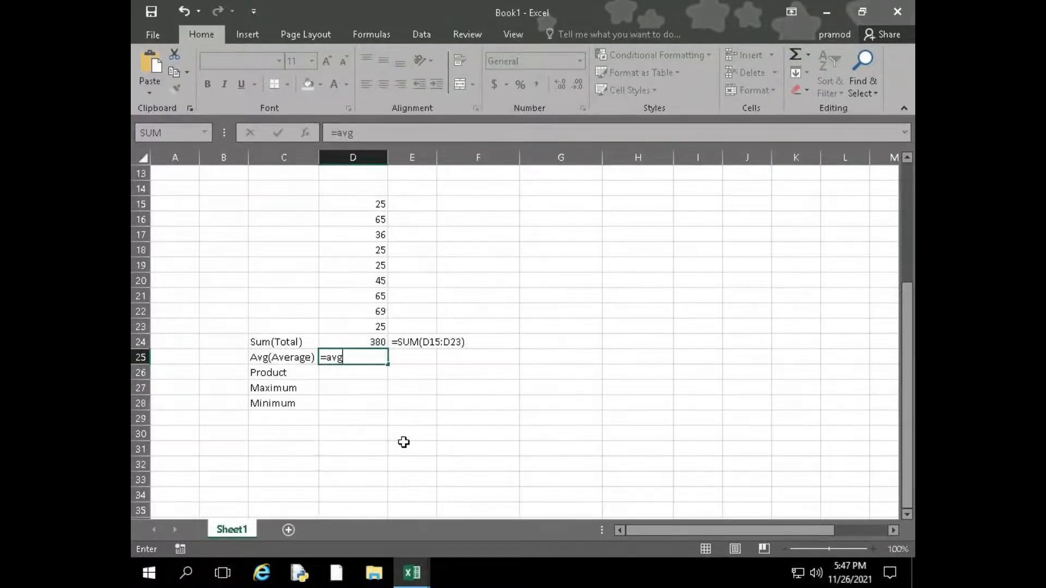
{"action": "type", "text": "("}
{"action": "left_click_drag", "start_coordinate": [377, 204], "coordinate": [362, 328]}
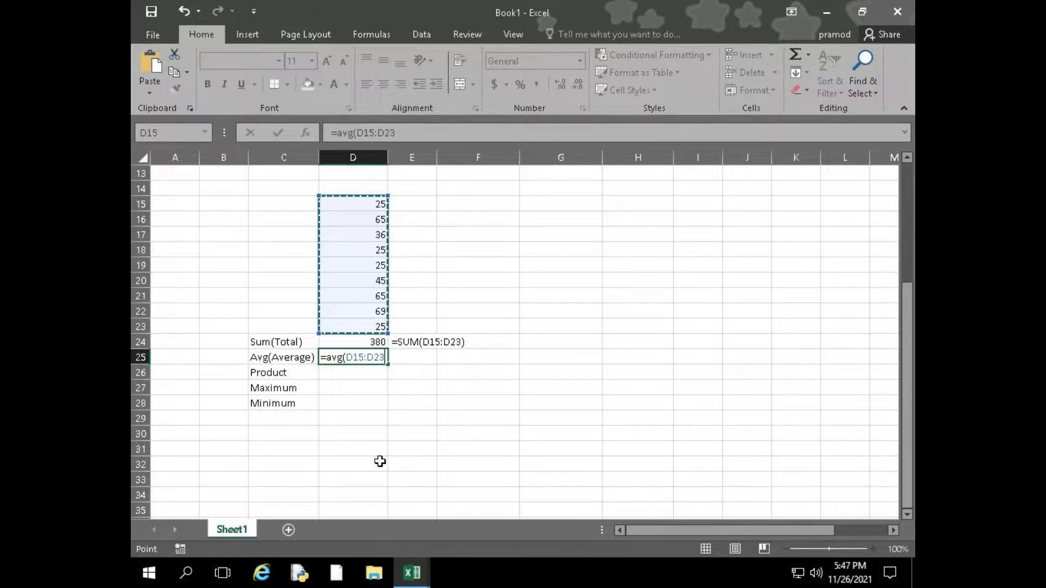
{"action": "key", "text": "Return"}
{"action": "key", "text": "Return"}
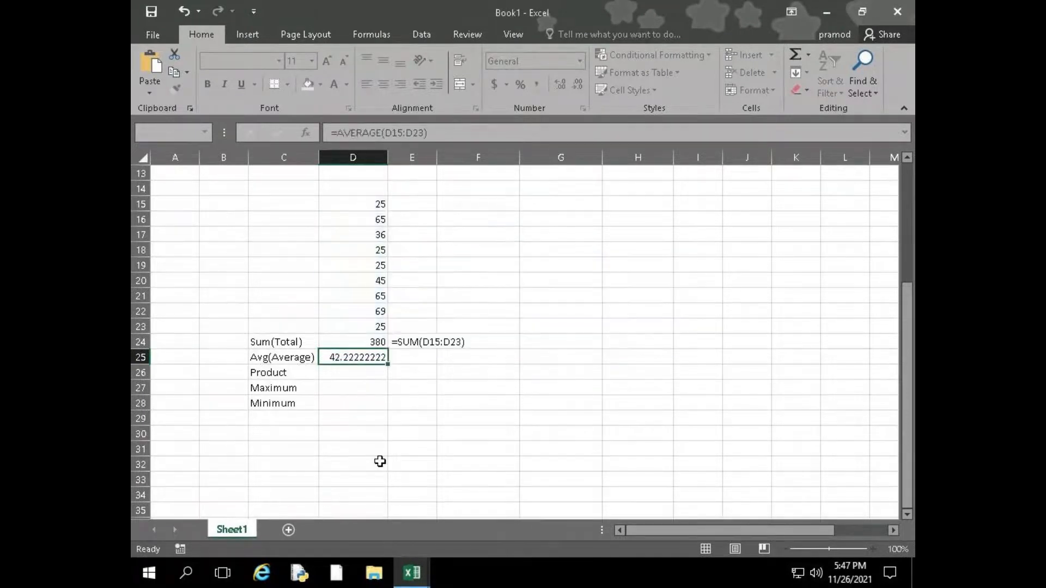
Change the function name in D25's formula to AVg and accept the suggested correction to =AVERAGE(D15:D23)
{"action": "key", "text": "Up"}
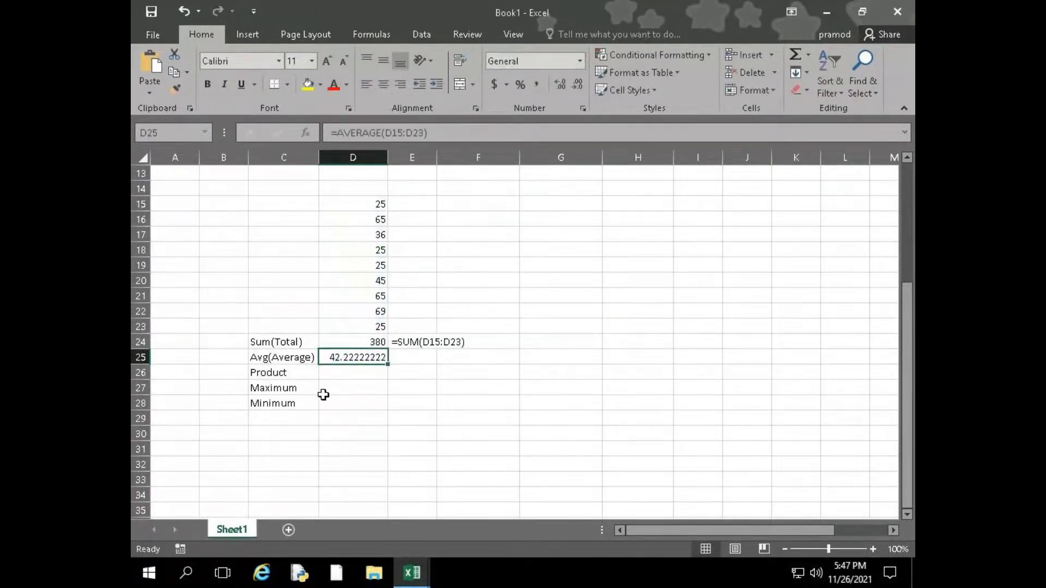
{"action": "left_click", "coordinate": [380, 132]}
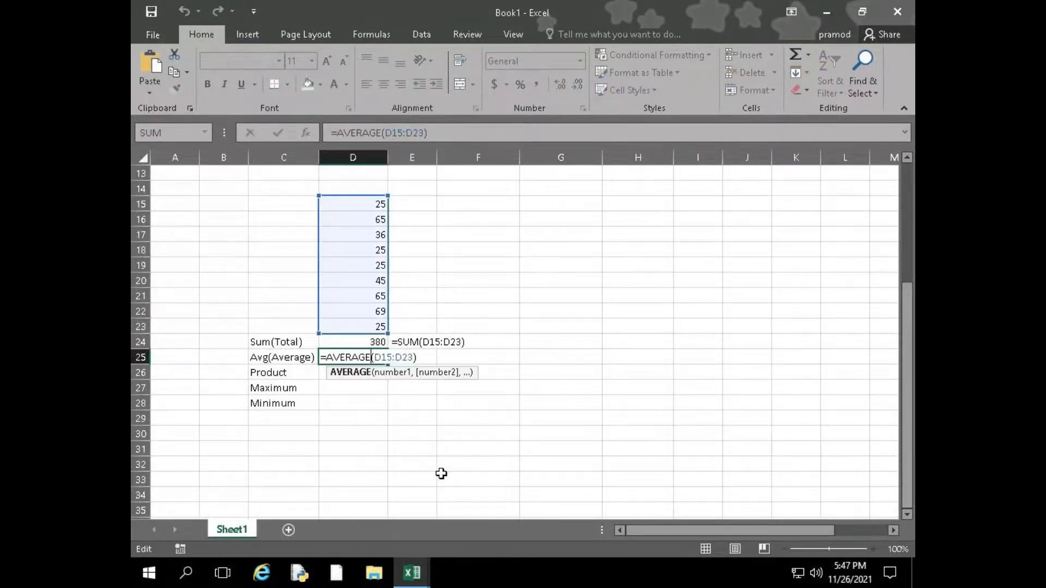
{"action": "key", "text": "BackSpace"}
{"action": "key", "text": "BackSpace"}
{"action": "key", "text": "BackSpace"}
{"action": "key", "text": "BackSpace"}
{"action": "key", "text": "BackSpace"}
{"action": "type", "text": "g"}
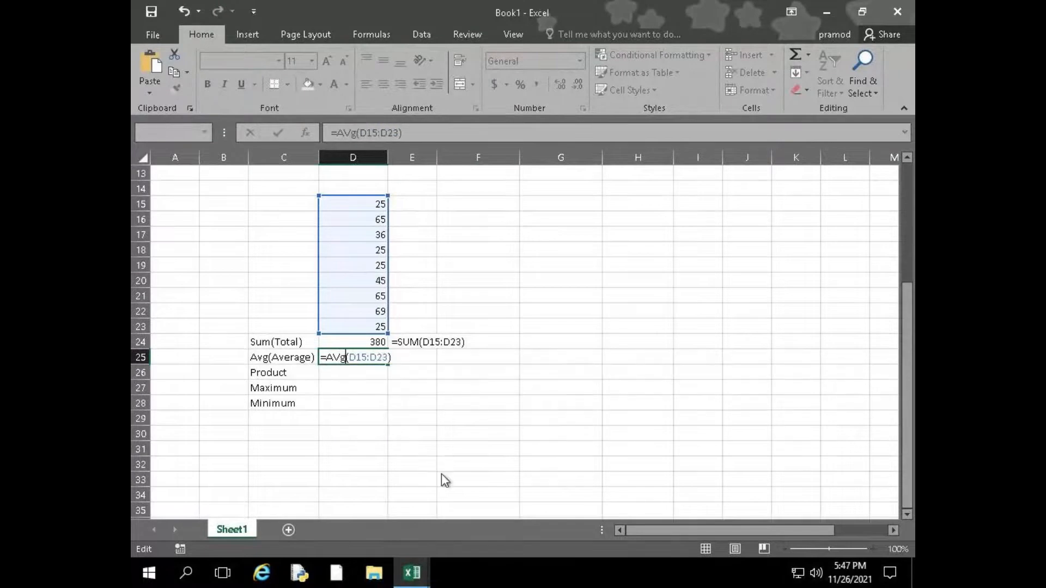
{"action": "key", "text": "Return"}
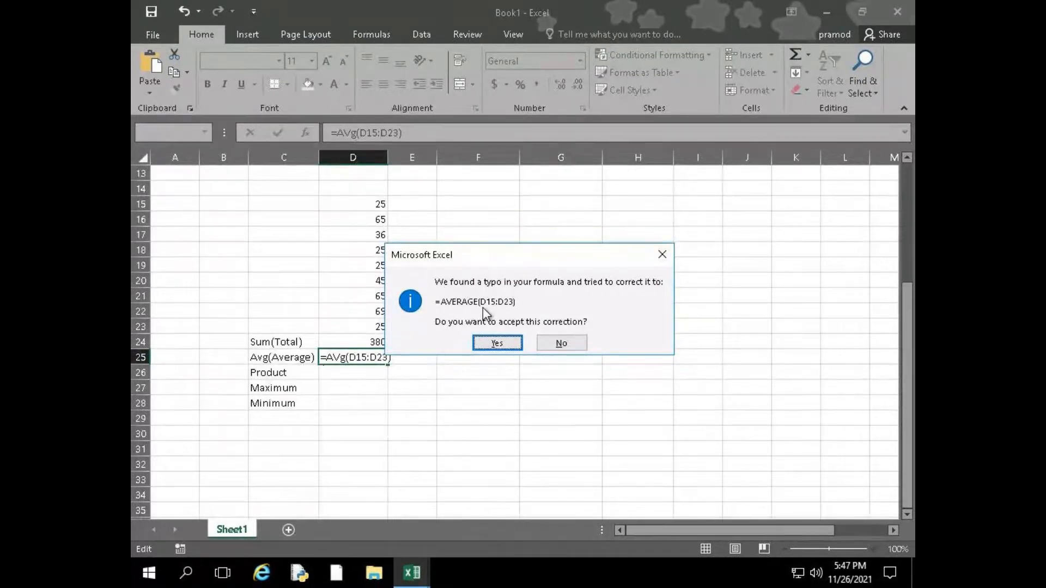
{"action": "left_click", "coordinate": [487, 345]}
Paste the copied formula text into E25 and change its function name from SUM to avg
{"action": "left_click", "coordinate": [403, 357]}
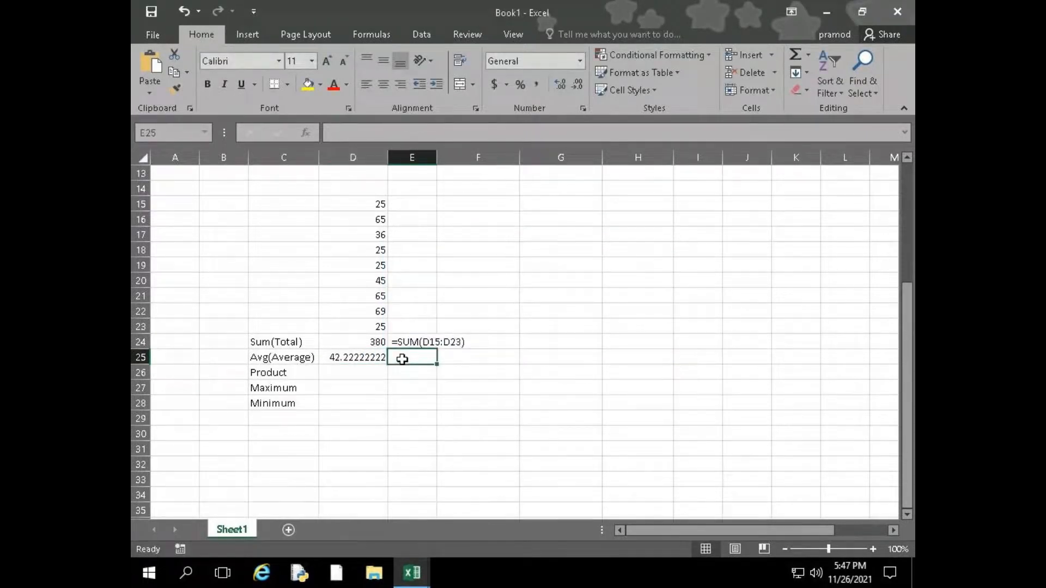
{"action": "key", "text": "ctrl+v"}
{"action": "double_click", "coordinate": [417, 358]}
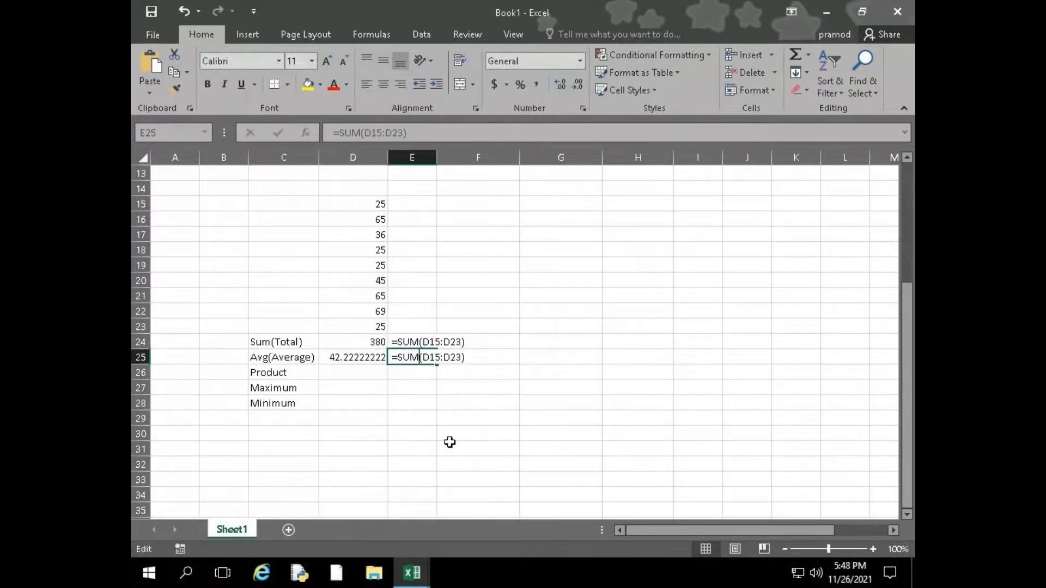
{"action": "key", "text": "BackSpace"}
{"action": "key", "text": "BackSpace"}
{"action": "key", "text": "BackSpace"}
{"action": "type", "text": "avg"}
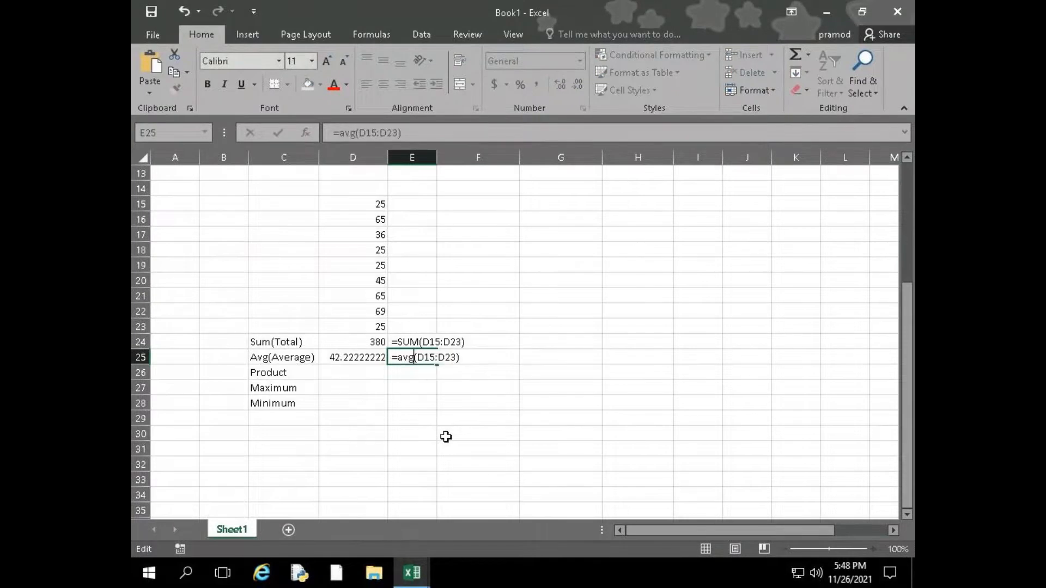
{"action": "key", "text": "Return"}
Enter the formula =PRODUCT(D15:D18) in D26, selecting the range on the sheet
{"action": "key", "text": "Left"}
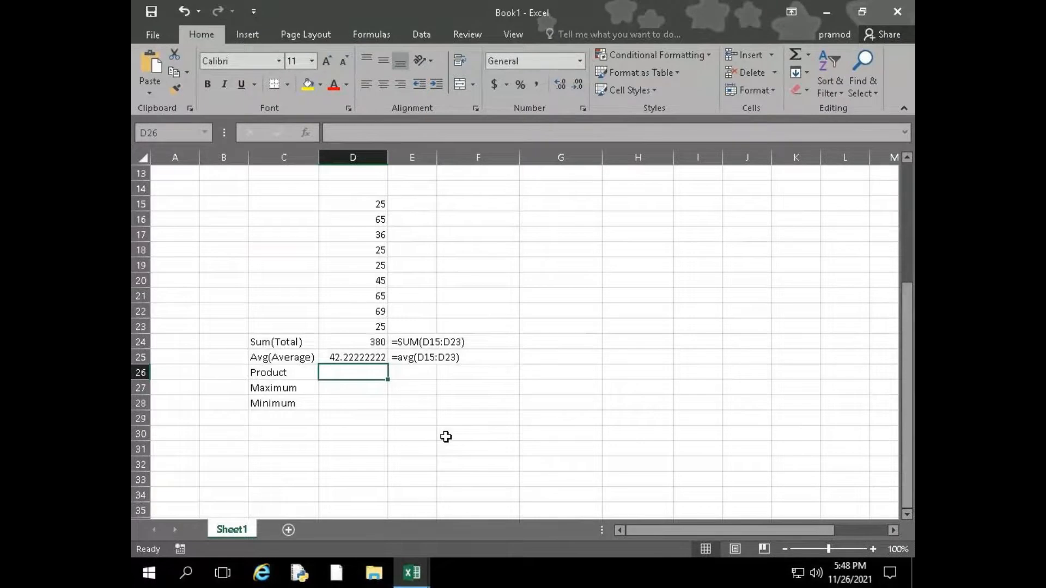
{"action": "type", "text": "="}
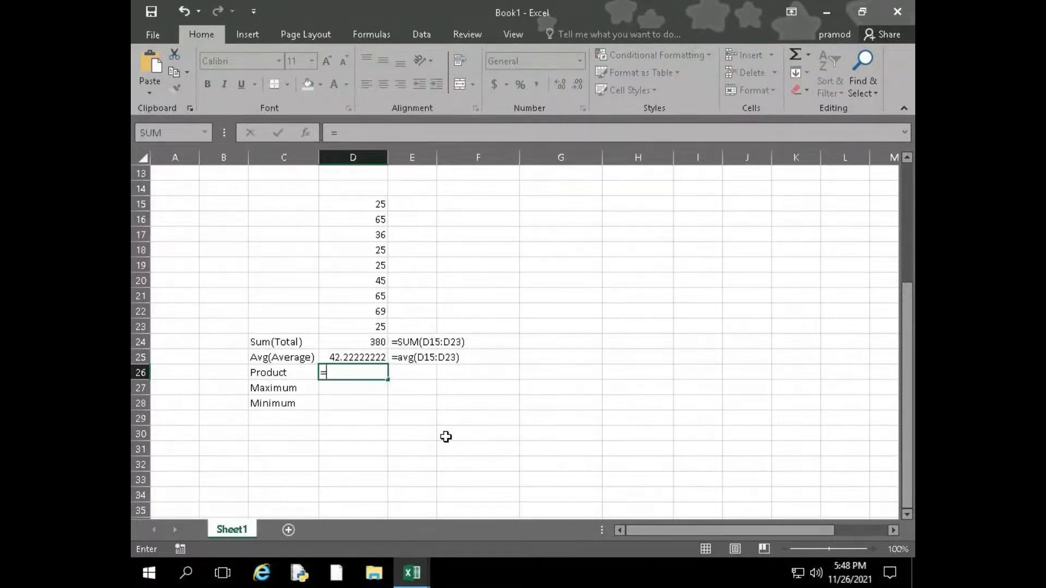
{"action": "type", "text": "pro"}
{"action": "key", "text": "Down"}
{"action": "key", "text": "Tab"}
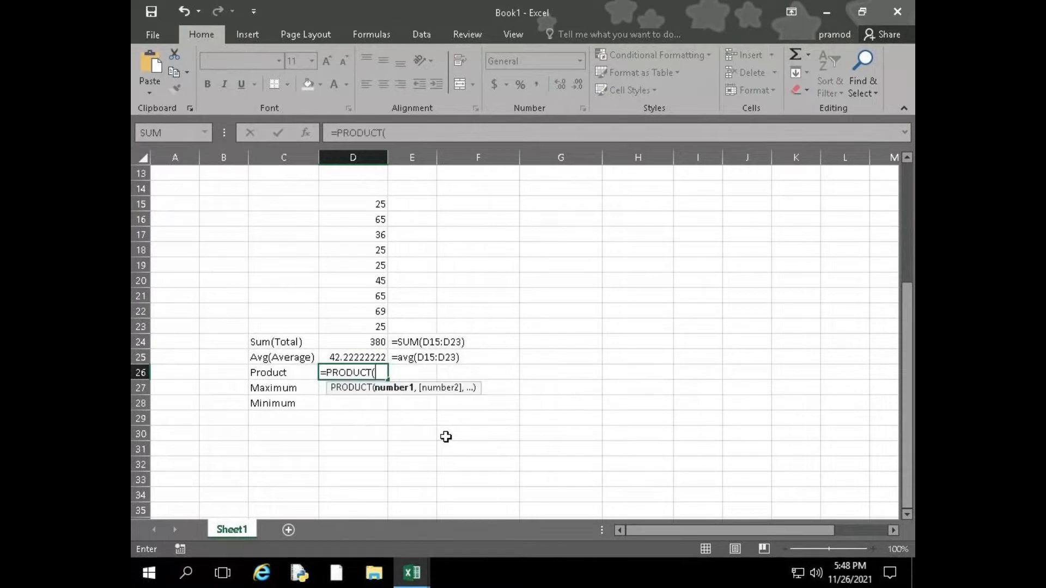
{"action": "left_click", "coordinate": [354, 210]}
{"action": "left_click_drag", "start_coordinate": [354, 211], "coordinate": [354, 250]}
{"action": "type", "text": ")"}
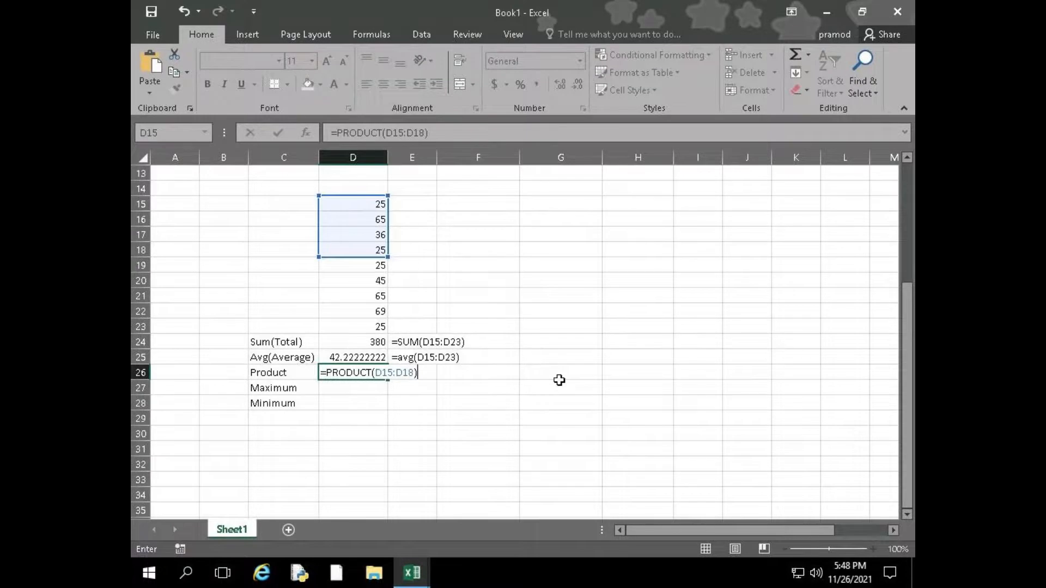
{"action": "key", "text": "Return"}
Paste the copied formula text into E26 and change its function name to product
{"action": "key", "text": "Up"}
{"action": "key", "text": "Right"}
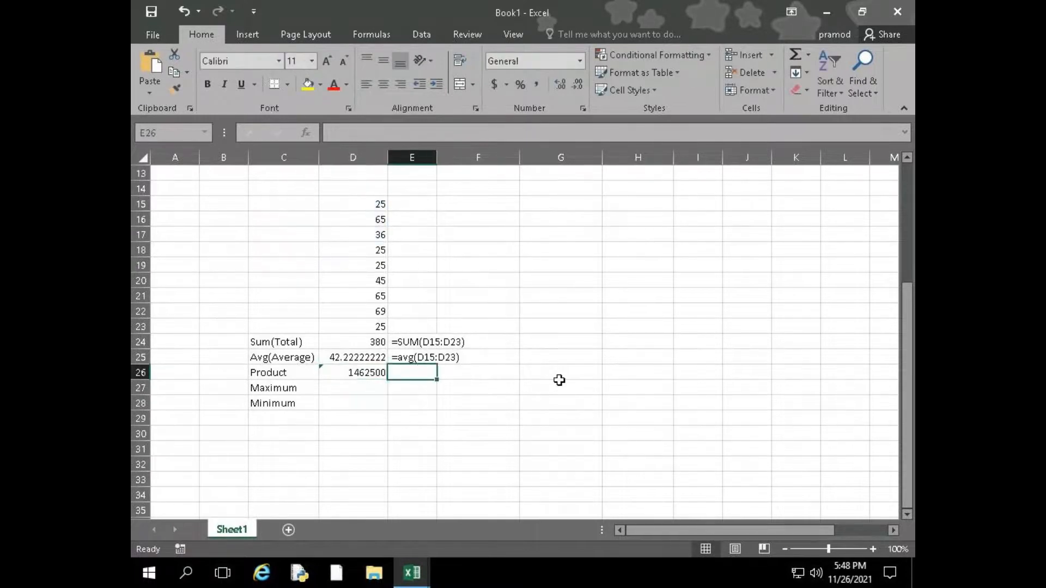
{"action": "key", "text": "ctrl+v"}
{"action": "key", "text": "F2"}
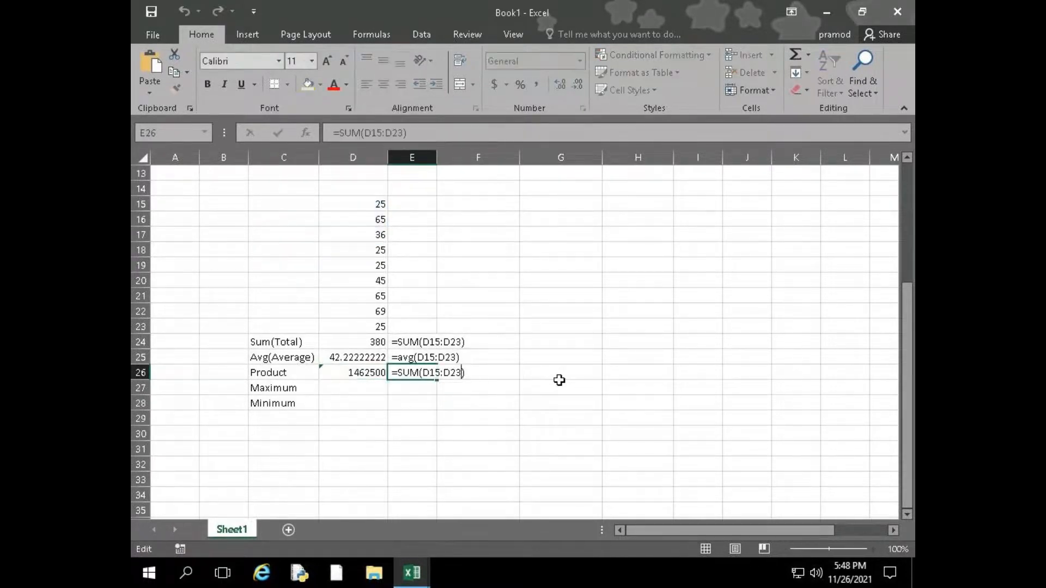
{"action": "key", "text": "Left"}
{"action": "key", "text": "Left"}
{"action": "key", "text": "Left"}
{"action": "key", "text": "Left"}
{"action": "key", "text": "Left"}
{"action": "key", "text": "Left"}
{"action": "key", "text": "Left"}
{"action": "key", "text": "Left"}
{"action": "key", "text": "Left"}
{"action": "key", "text": "BackSpace"}
{"action": "key", "text": "BackSpace"}
{"action": "key", "text": "BackSpace"}
{"action": "type", "text": "product"}
{"action": "key", "text": "Return"}
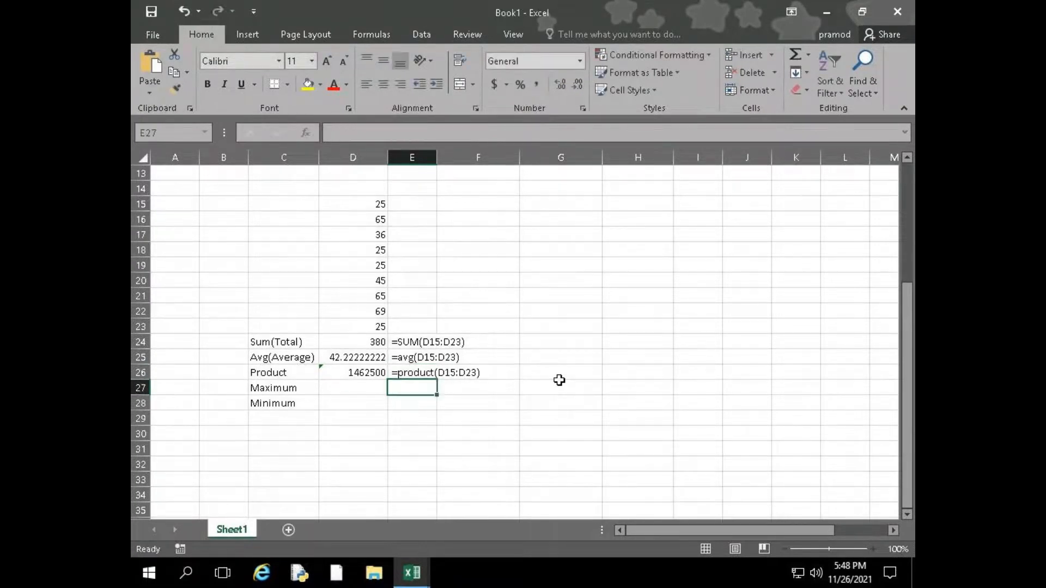
Enter the formula =MAX(D15:D23) in D27, selecting the range on the sheet
{"action": "key", "text": "Left"}
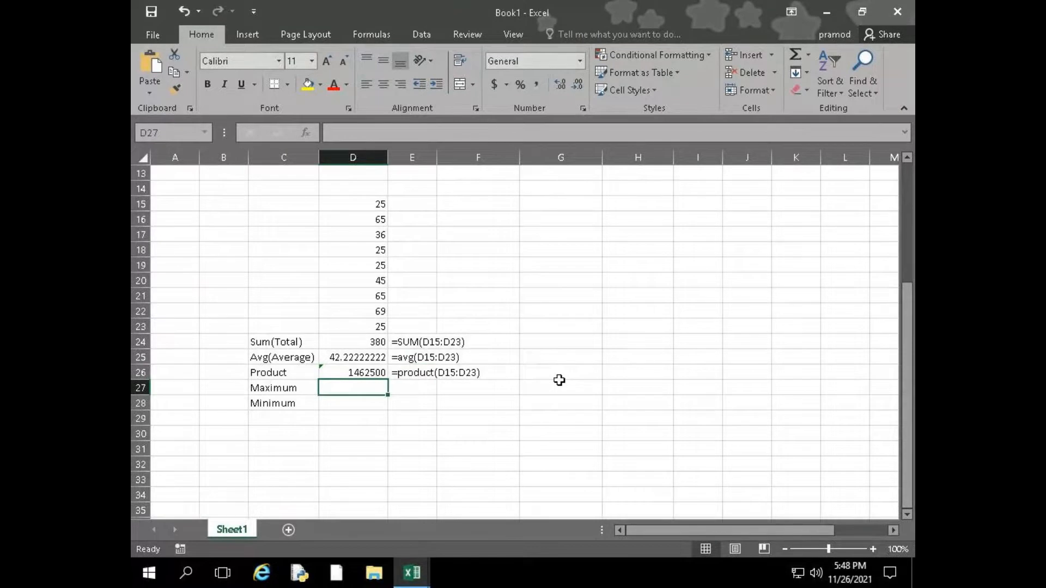
{"action": "type", "text": "=max"}
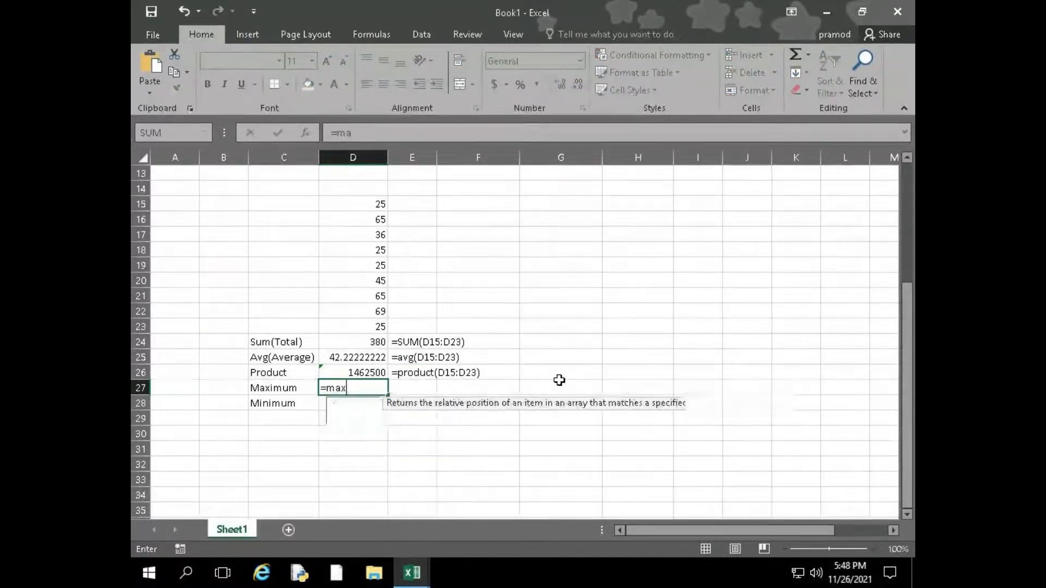
{"action": "key", "text": "Tab"}
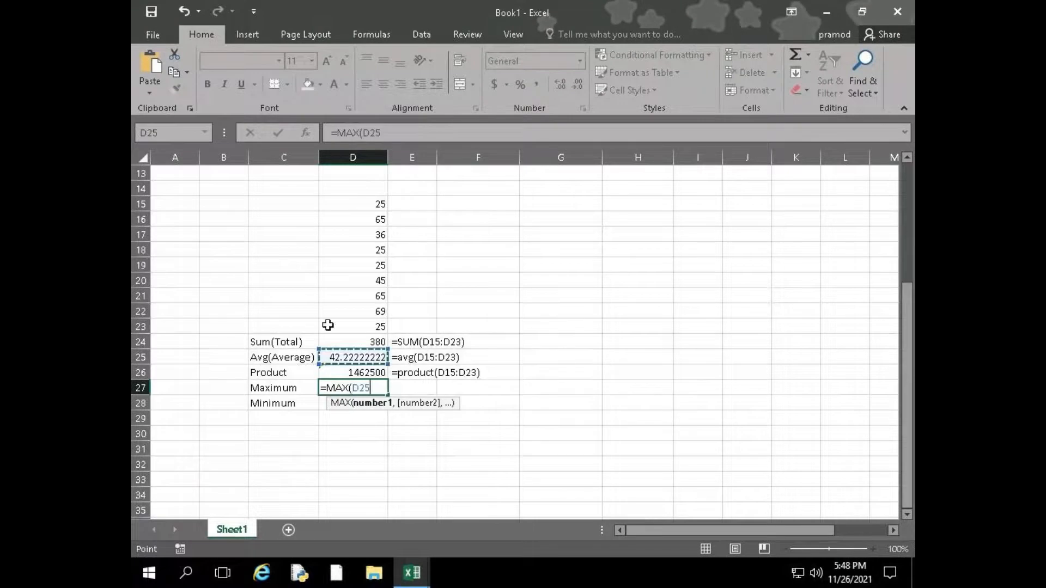
{"action": "left_click_drag", "start_coordinate": [362, 208], "coordinate": [359, 326]}
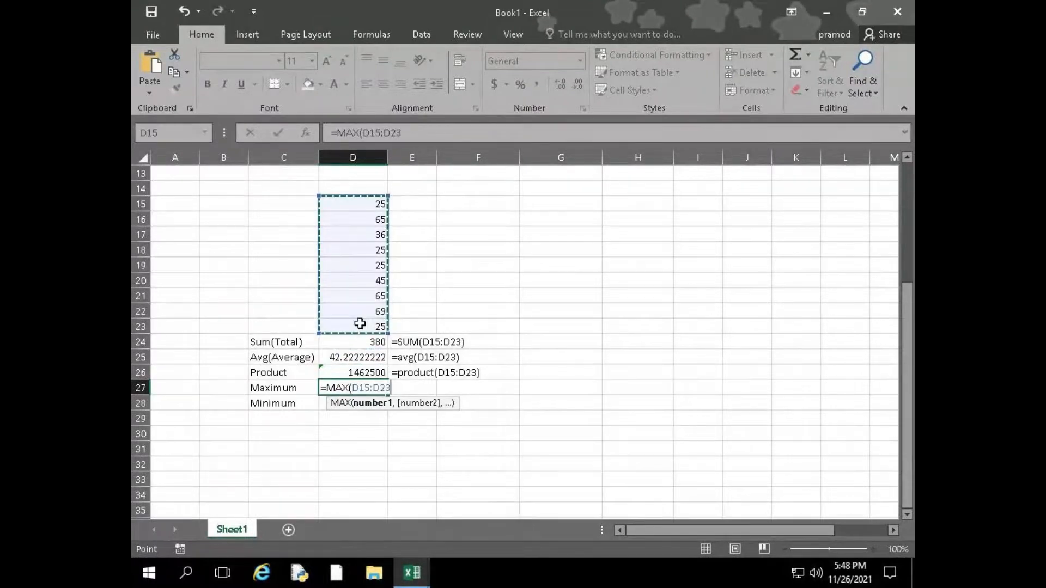
{"action": "type", "text": ")"}
{"action": "key", "text": "Return"}
Paste the copied formula text into E27 and change its function name from SUM to max
{"action": "key", "text": "Up"}
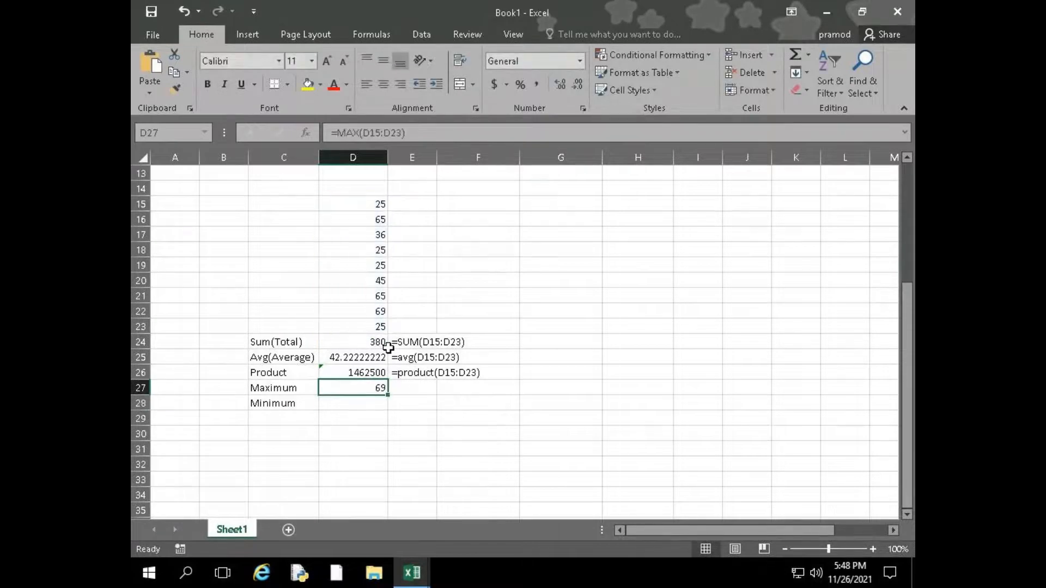
{"action": "key", "text": "Right"}
{"action": "type", "text": "=SUM(D15:D23)"}
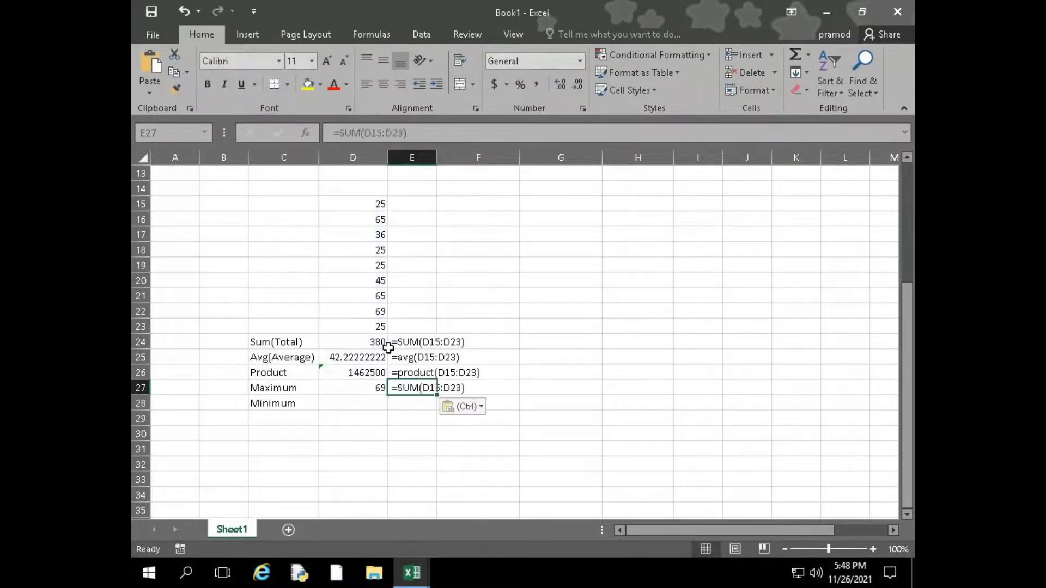
{"action": "key", "text": "Left"}
{"action": "key", "text": "Left"}
{"action": "key", "text": "Right"}
{"action": "key", "text": "Right"}
{"action": "key", "text": "F2"}
{"action": "key", "text": "Left"}
{"action": "key", "text": "Left"}
{"action": "key", "text": "Left"}
{"action": "key", "text": "Left"}
{"action": "key", "text": "Left"}
{"action": "key", "text": "Left"}
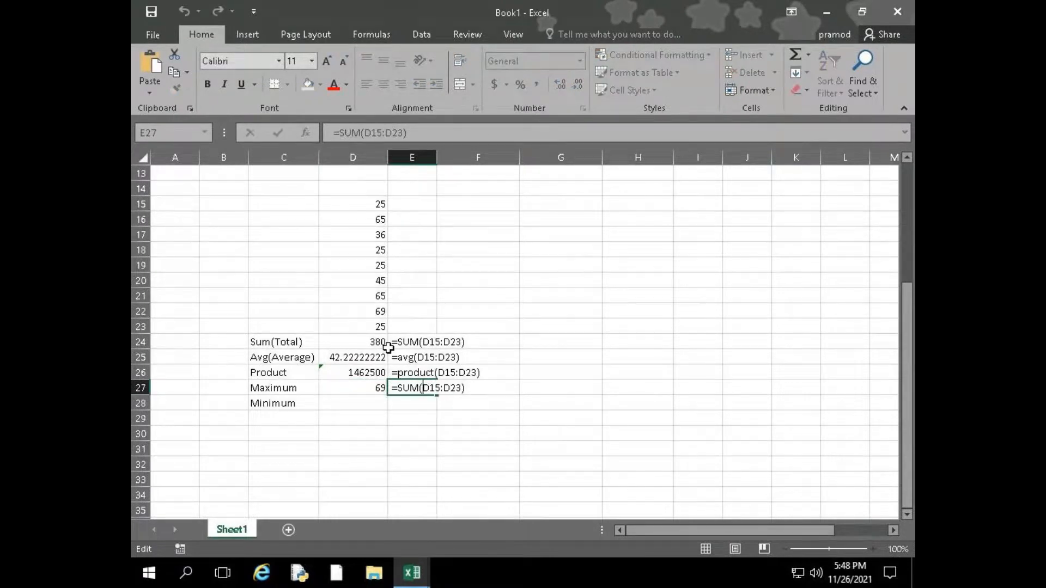
{"action": "key", "text": "BackSpace"}
{"action": "key", "text": "BackSpace"}
{"action": "key", "text": "BackSpace"}
{"action": "type", "text": "max"}
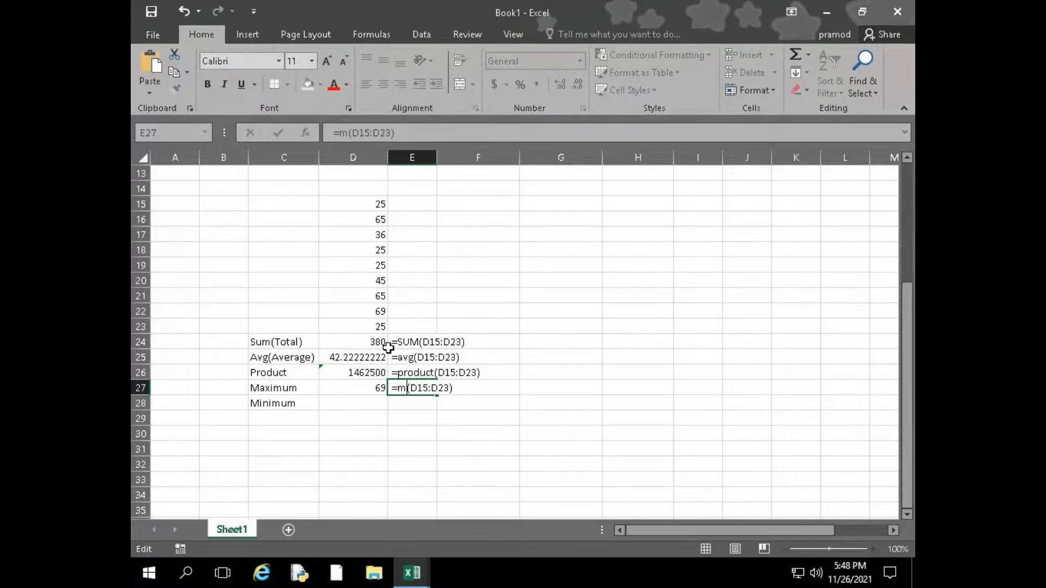
{"action": "key", "text": "ctrl+Return"}
Enter the formula =MIN(D15:D23) in D28 beside the Minimum label
{"action": "key", "text": "Down"}
{"action": "key", "text": "Left"}
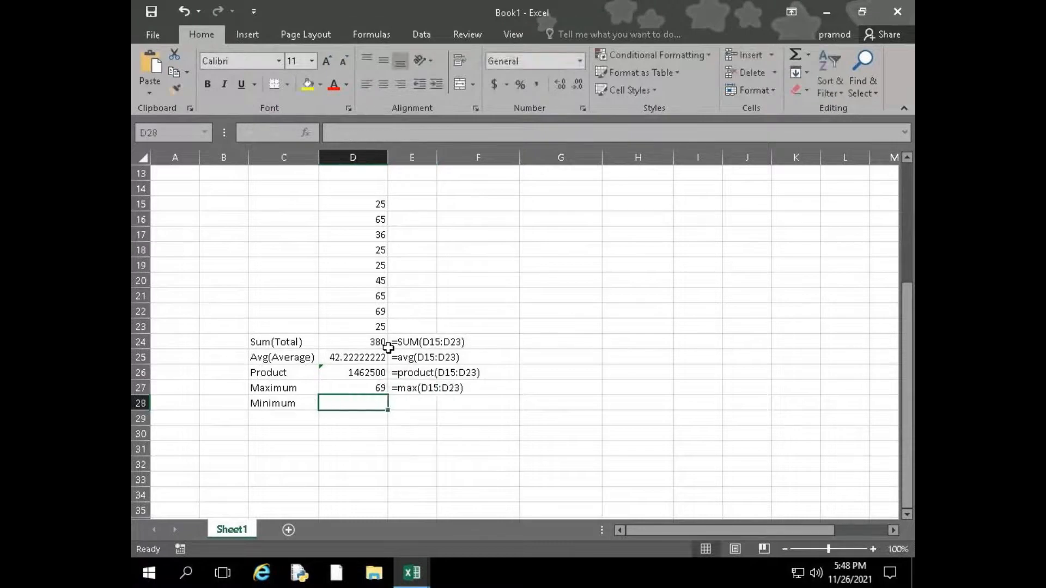
{"action": "type", "text": "=min"}
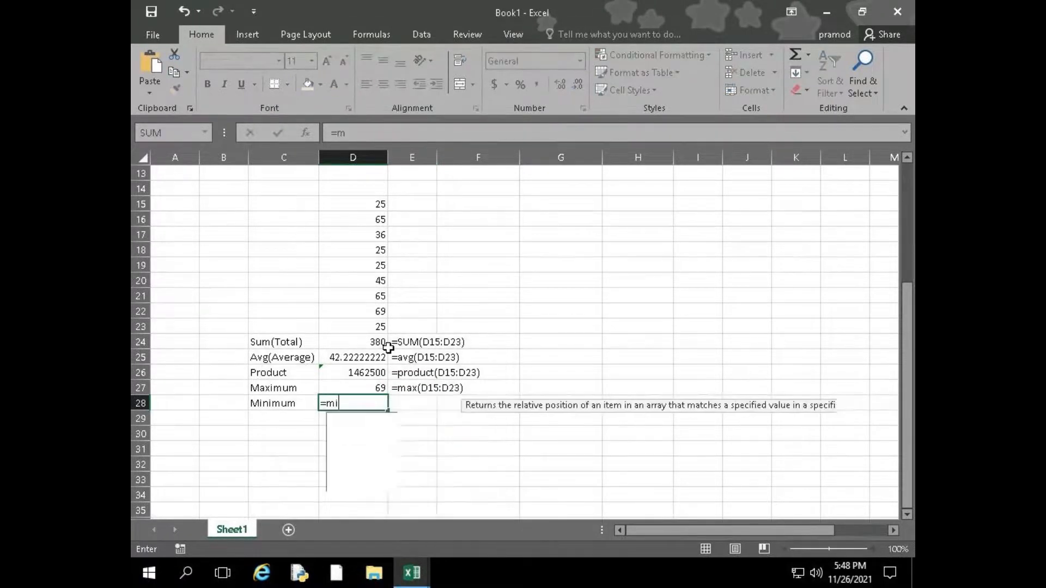
{"action": "key", "text": "Tab"}
{"action": "key", "text": "Up"}
{"action": "key", "text": "Up"}
{"action": "key", "text": "Up"}
{"action": "key", "text": "Up"}
{"action": "key", "text": "Up"}
{"action": "key", "text": "shift+Up"}
{"action": "key", "text": "shift+Up"}
{"action": "key", "text": "shift+Up"}
{"action": "key", "text": "shift+Up"}
{"action": "key", "text": "shift+Up"}
{"action": "key", "text": "shift+Up"}
{"action": "key", "text": "shift+Up"}
{"action": "key", "text": "shift+Up"}
{"action": "type", "text": ")"}
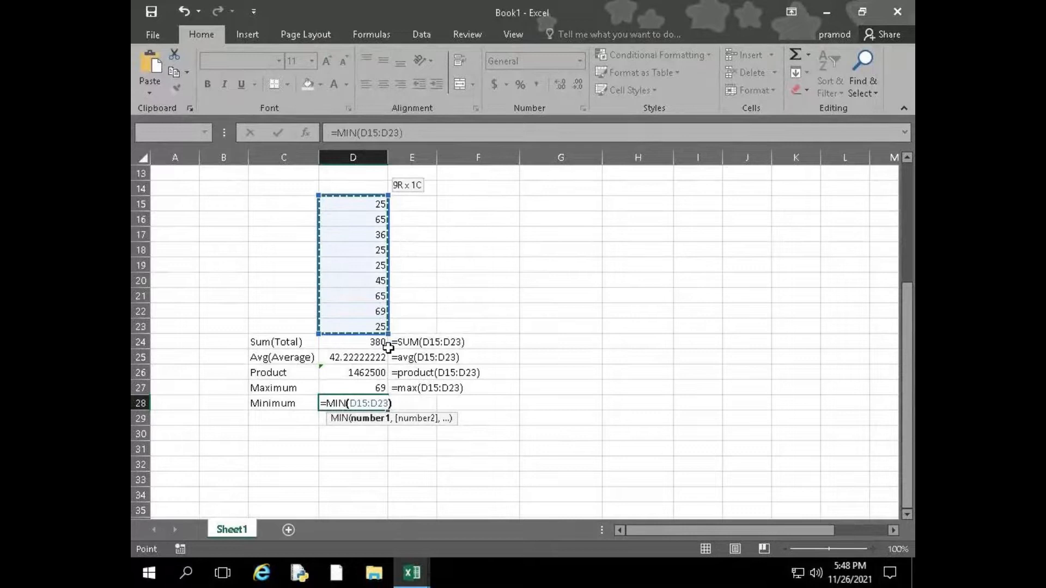
{"action": "key", "text": "Return"}
Paste the copied formula text into E28 and change its function name from SUM to min
{"action": "key", "text": "Up"}
{"action": "key", "text": "Right"}
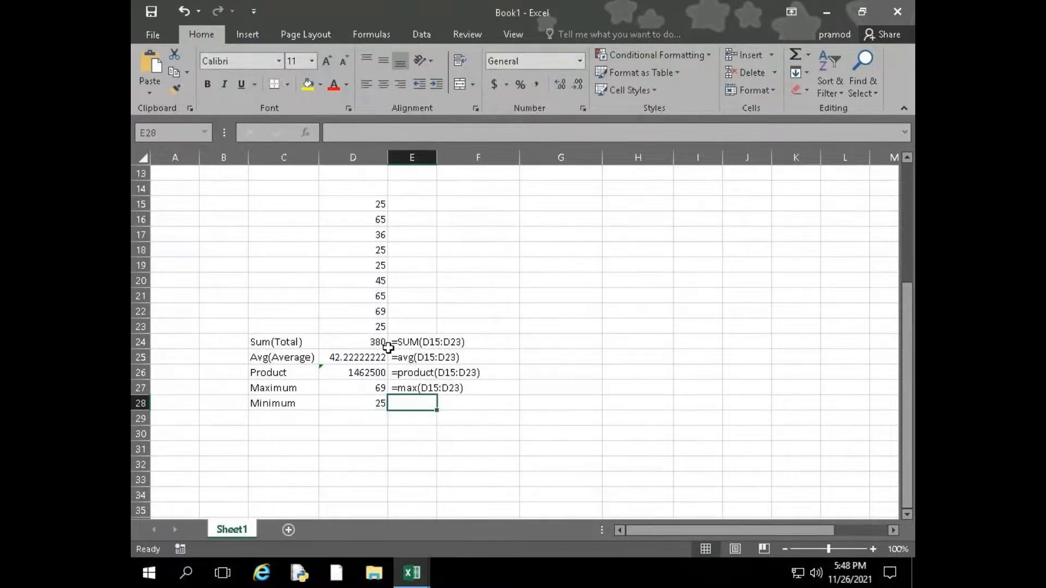
{"action": "type", "text": "=SUM(D15:D23)"}
{"action": "key", "text": "F2"}
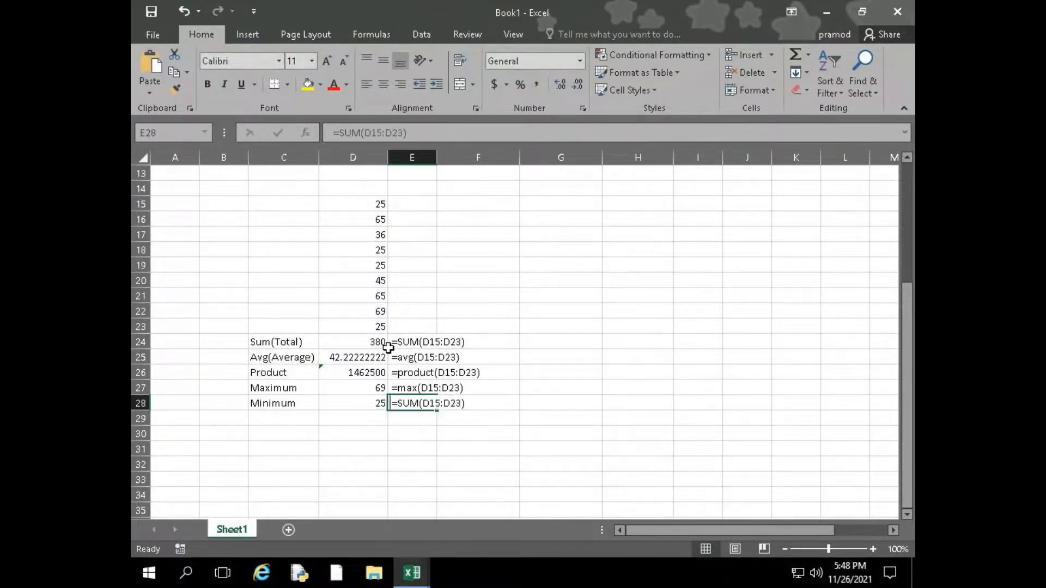
{"action": "key", "text": "Home"}
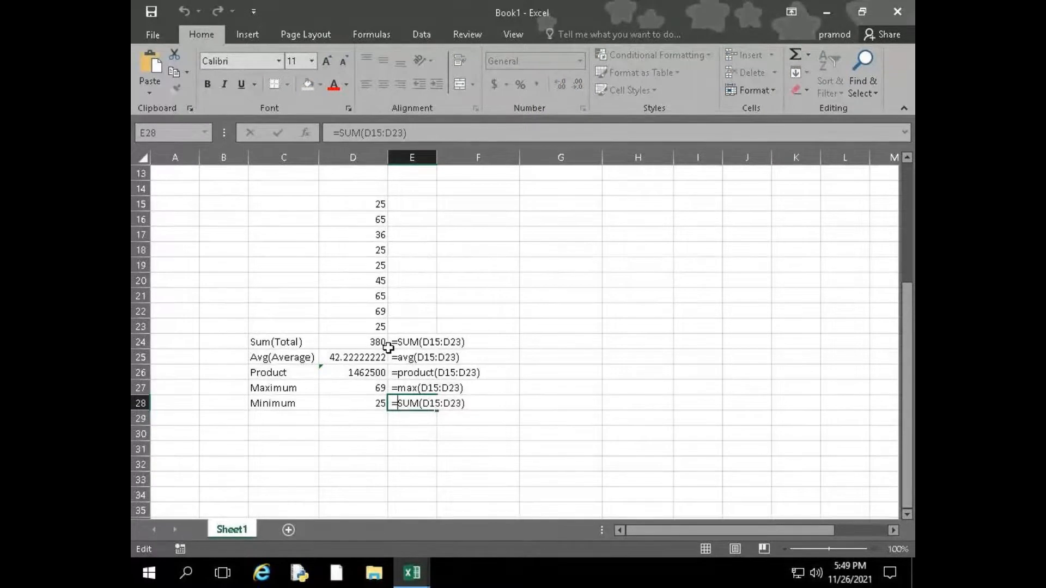
{"action": "key", "text": "Delete"}
{"action": "key", "text": "Delete"}
{"action": "key", "text": "Delete"}
{"action": "type", "text": "min"}
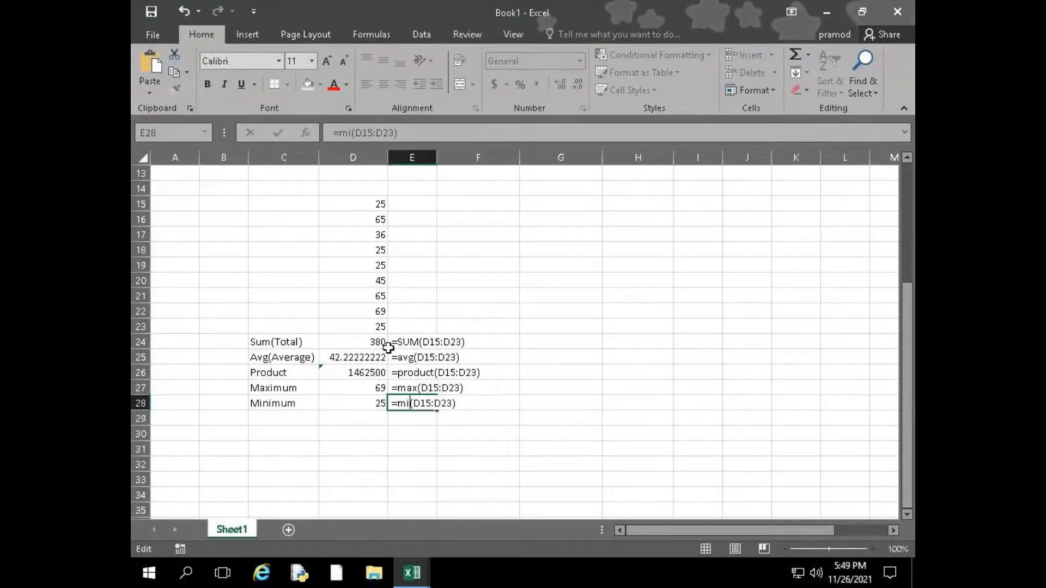
{"action": "key", "text": "Return"}
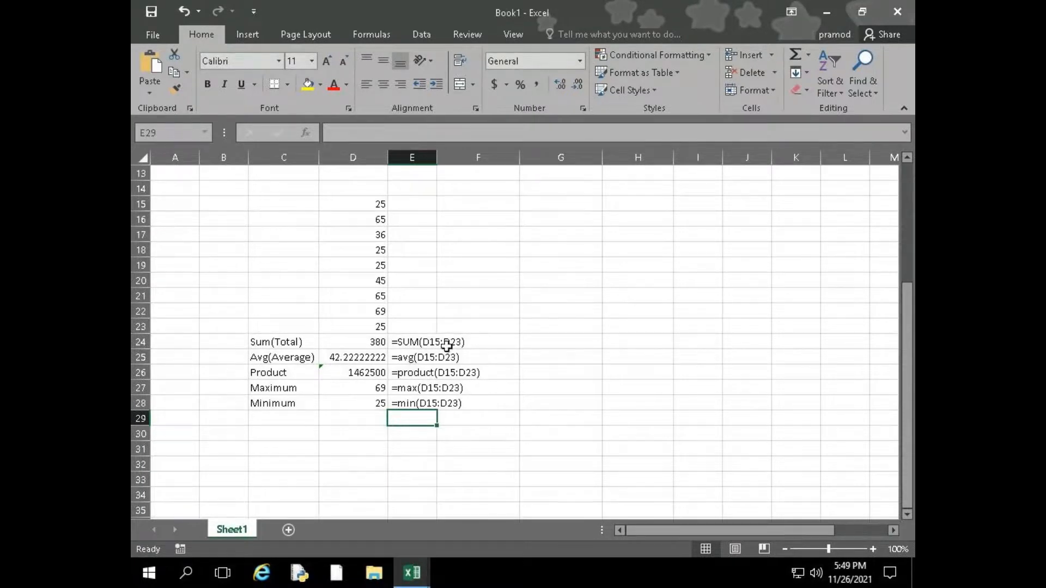
Start a formula in G19 that adds the cells D15 to D20 one by one with plus signs
{"action": "left_click", "coordinate": [555, 266]}
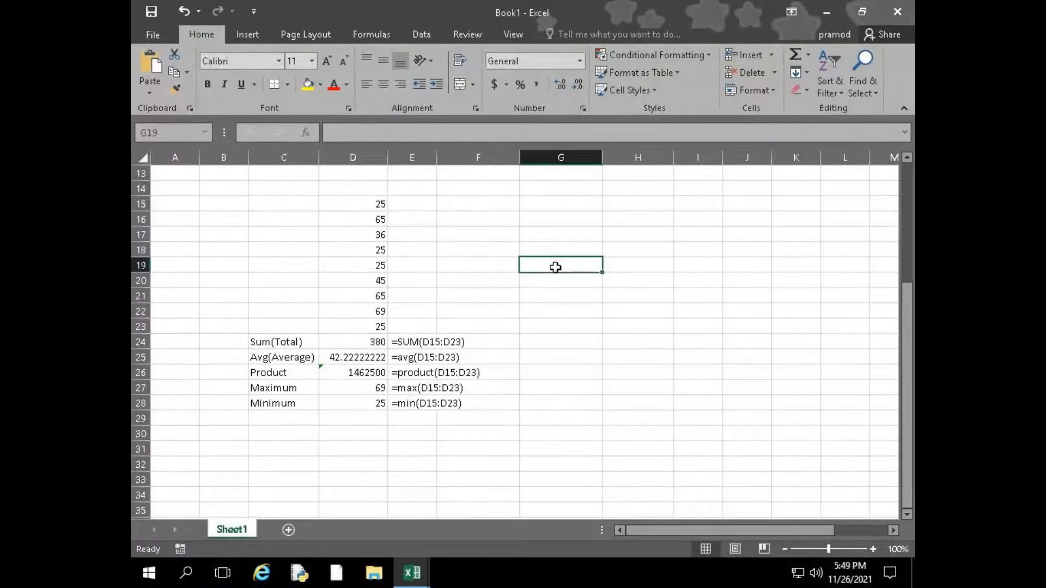
{"action": "type", "text": "="}
{"action": "left_click", "coordinate": [365, 206]}
{"action": "type", "text": "+"}
{"action": "left_click", "coordinate": [369, 223]}
{"action": "type", "text": "+"}
{"action": "left_click", "coordinate": [367, 234]}
{"action": "type", "text": "+"}
{"action": "left_click", "coordinate": [364, 248]}
{"action": "type", "text": "+"}
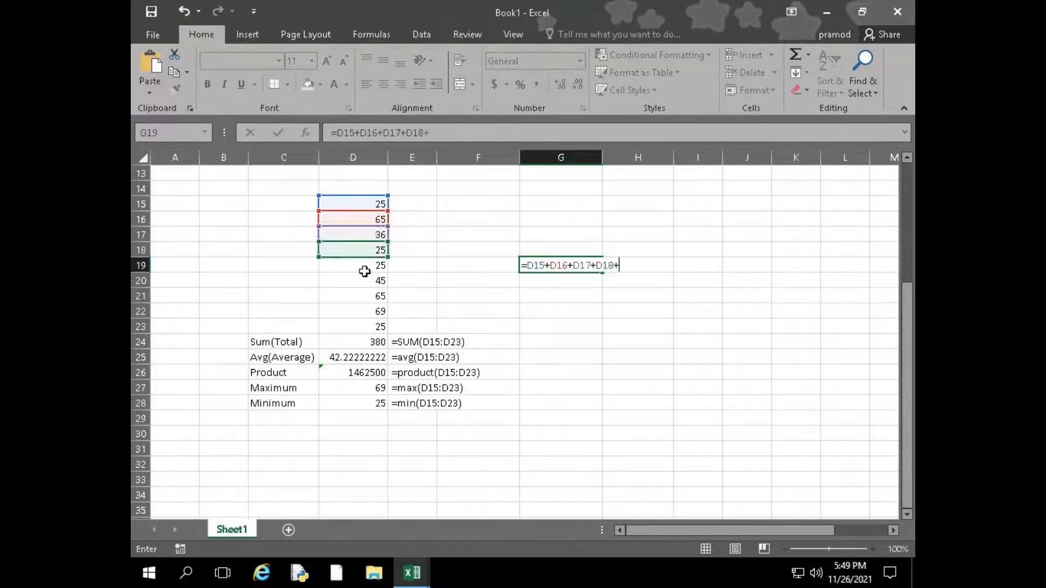
{"action": "left_click", "coordinate": [364, 266]}
{"action": "type", "text": "+"}
{"action": "left_click", "coordinate": [366, 281]}
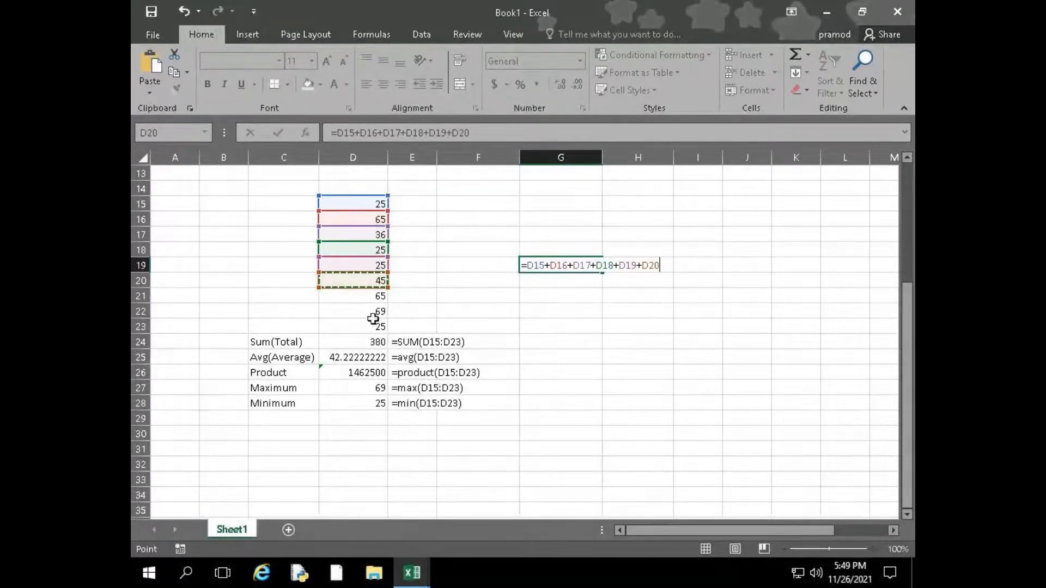
Discard the unfinished cell-by-cell addition formula in G19
{"action": "key", "text": "BackSpace"}
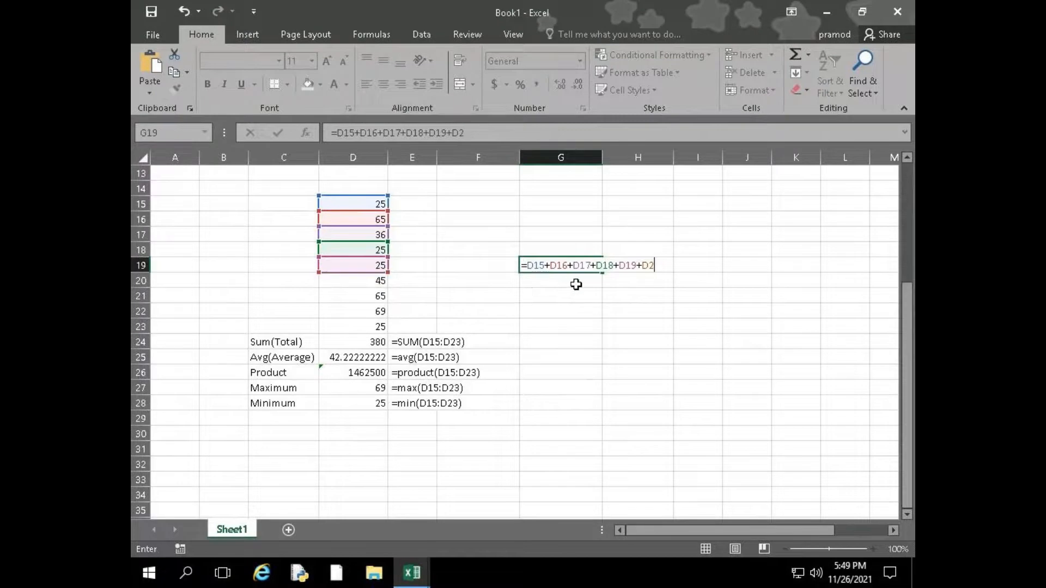
{"action": "key", "text": "BackSpace"}
{"action": "key", "text": "BackSpace"}
{"action": "key", "text": "BackSpace"}
{"action": "key", "text": "BackSpace"}
{"action": "key", "text": "BackSpace"}
{"action": "key", "text": "BackSpace"}
{"action": "key", "text": "BackSpace"}
{"action": "key", "text": "BackSpace"}
{"action": "key", "text": "BackSpace"}
{"action": "key", "text": "BackSpace"}
{"action": "key", "text": "BackSpace"}
{"action": "key", "text": "BackSpace"}
{"action": "key", "text": "BackSpace"}
{"action": "key", "text": "BackSpace"}
{"action": "key", "text": "BackSpace"}
{"action": "key", "text": "BackSpace"}
{"action": "key", "text": "BackSpace"}
{"action": "key", "text": "BackSpace"}
{"action": "key", "text": "BackSpace"}
{"action": "key", "text": "BackSpace"}
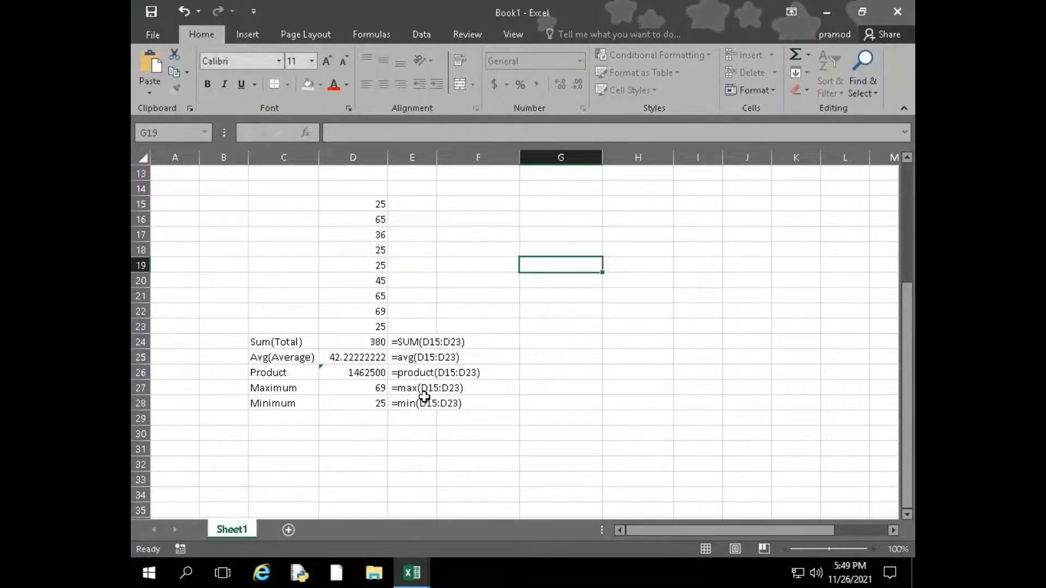
{"action": "key", "text": "Return"}
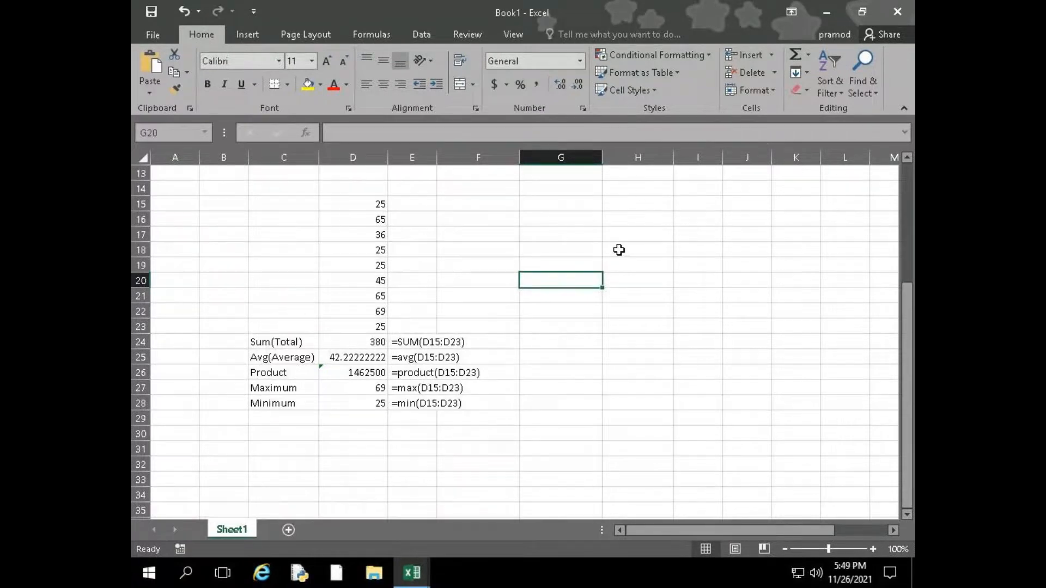
Enter the scattered sample numbers 58 in G15 and 25 in I19
{"action": "left_click", "coordinate": [563, 202]}
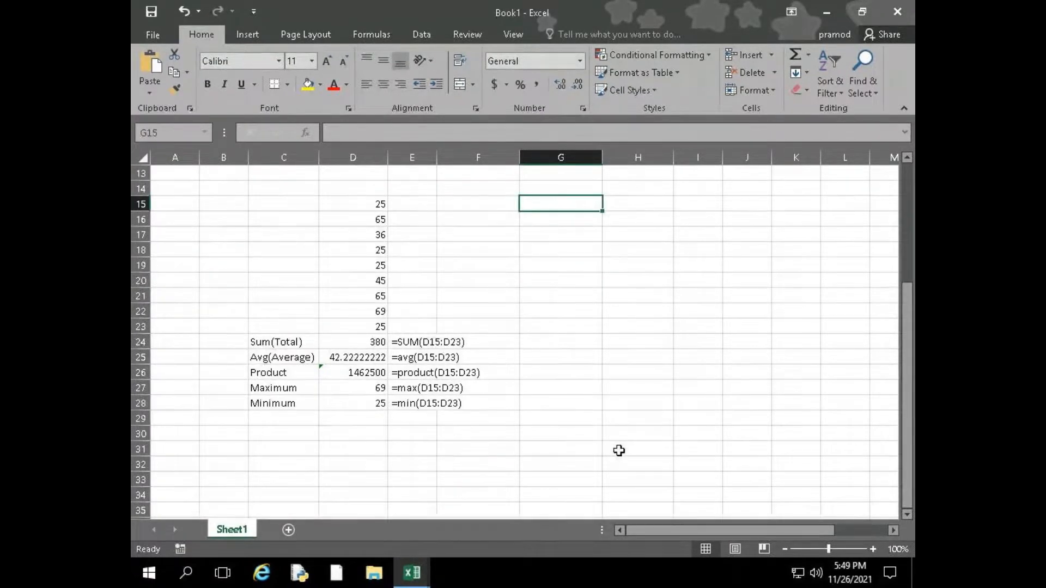
{"action": "type", "text": "58"}
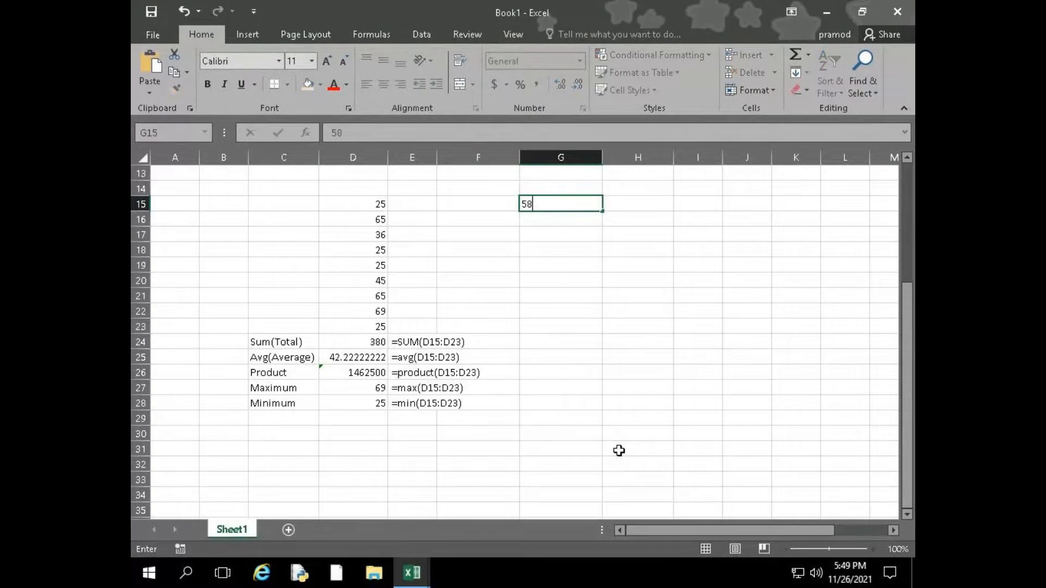
{"action": "key", "text": "Return"}
{"action": "key", "text": "Down"}
{"action": "key", "text": "Down"}
{"action": "key", "text": "Down"}
{"action": "key", "text": "Right"}
{"action": "key", "text": "Right"}
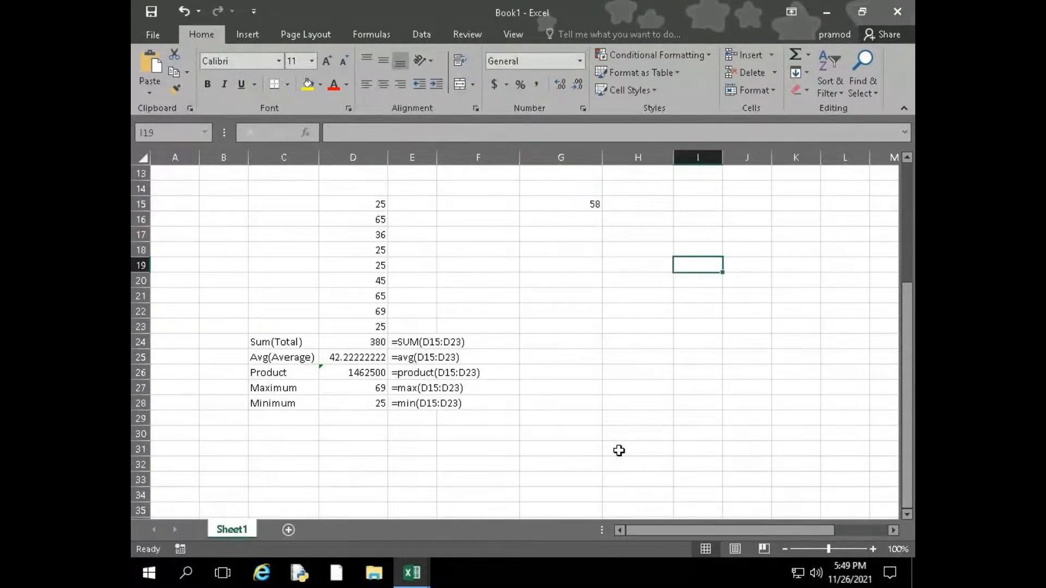
{"action": "type", "text": "25"}
{"action": "key", "text": "Return"}
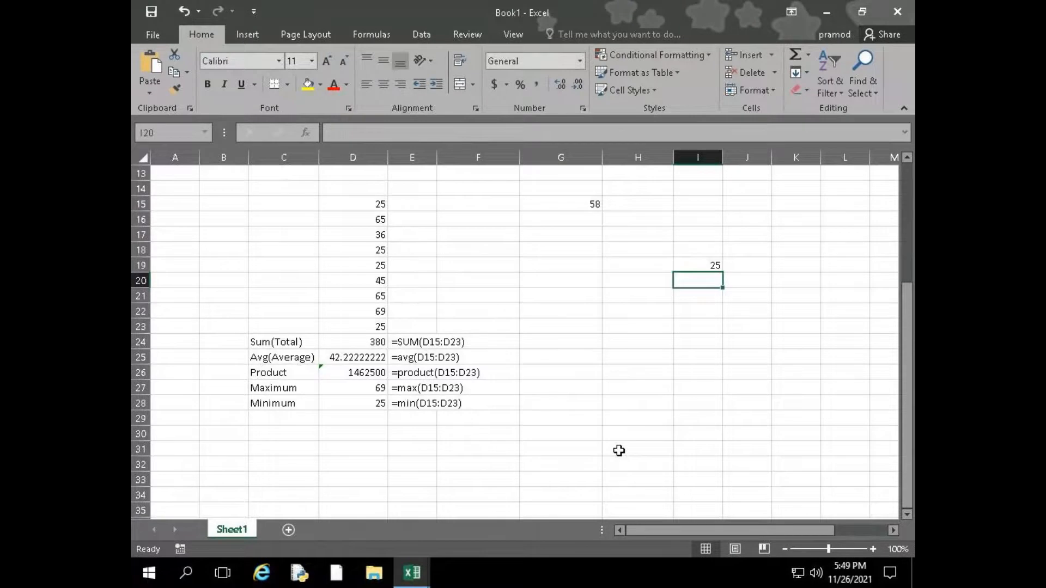
{"action": "key", "text": "Down"}
{"action": "key", "text": "Left"}
{"action": "key", "text": "Left"}
{"action": "key", "text": "Down"}
{"action": "key", "text": "Down"}
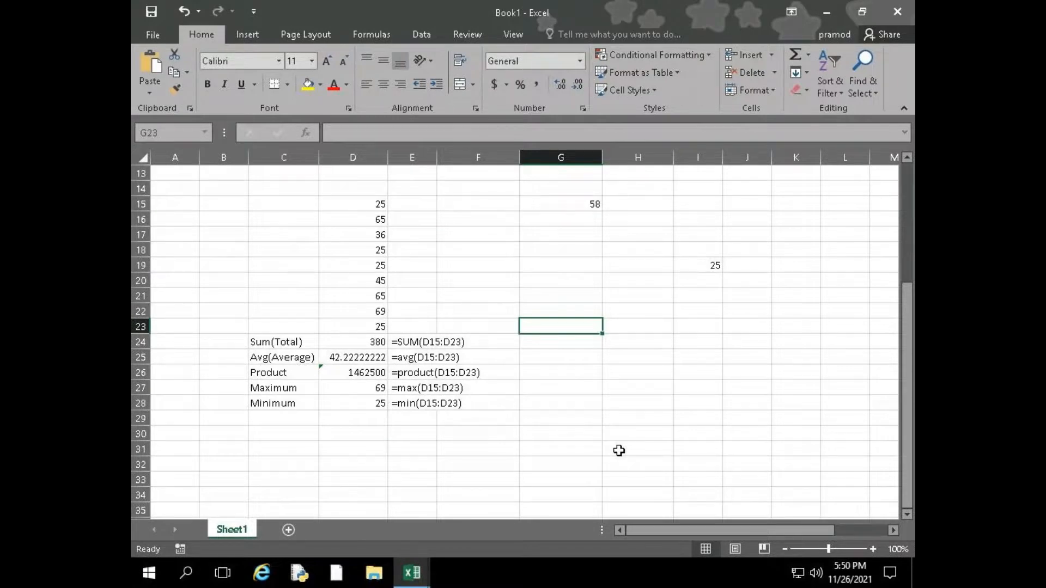
{"action": "type", "text": "=su"}
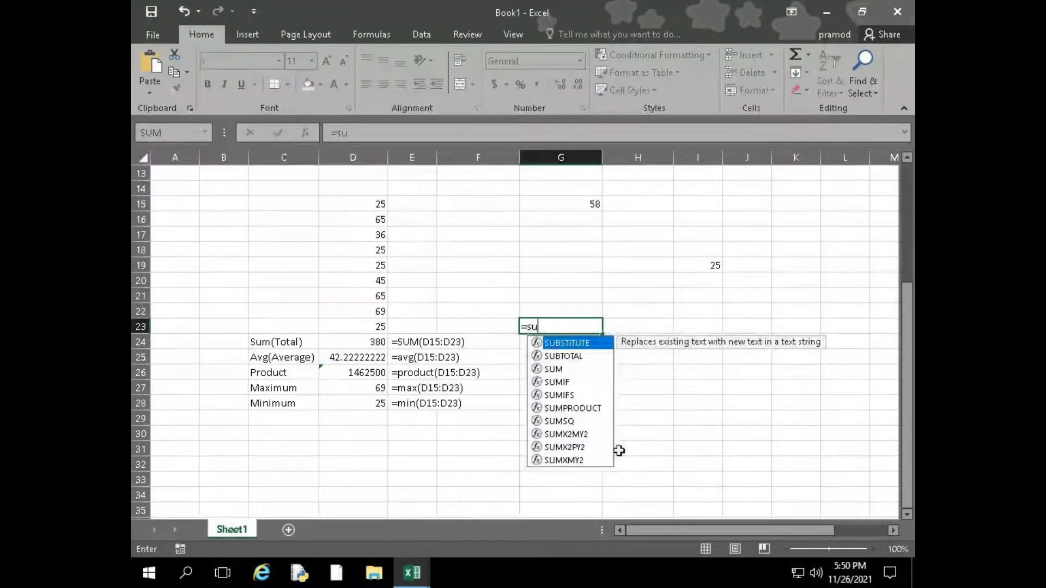
{"action": "type", "text": "m"}
{"action": "key", "text": "BackSpace"}
{"action": "key", "text": "BackSpace"}
{"action": "key", "text": "BackSpace"}
{"action": "key", "text": "BackSpace"}
{"action": "key", "text": "Up"}
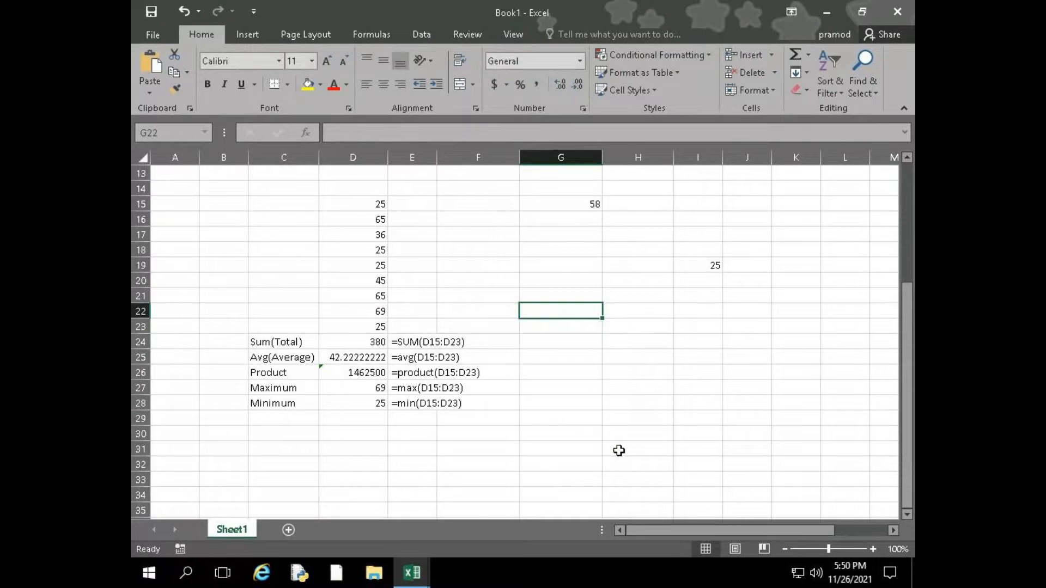
Enter more scattered sample numbers: 25 in F21, 65 in F17 and 25 in E17
{"action": "key", "text": "Up"}
{"action": "key", "text": "Left"}
{"action": "type", "text": "25"}
{"action": "key", "text": "Up"}
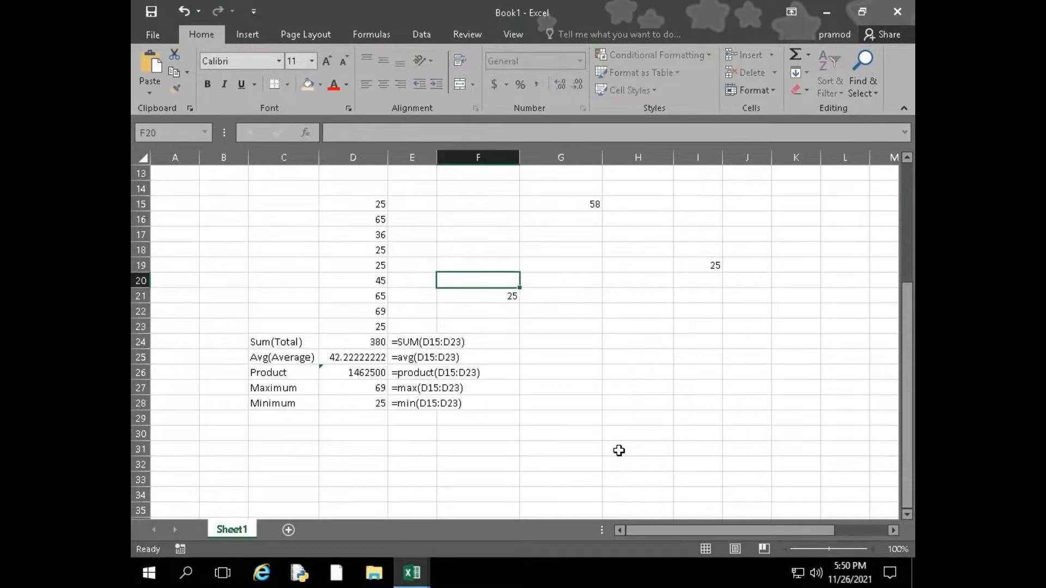
{"action": "key", "text": "Up"}
{"action": "key", "text": "Up"}
{"action": "key", "text": "Up"}
{"action": "type", "text": "65"}
{"action": "key", "text": "Left"}
{"action": "key", "text": "Left"}
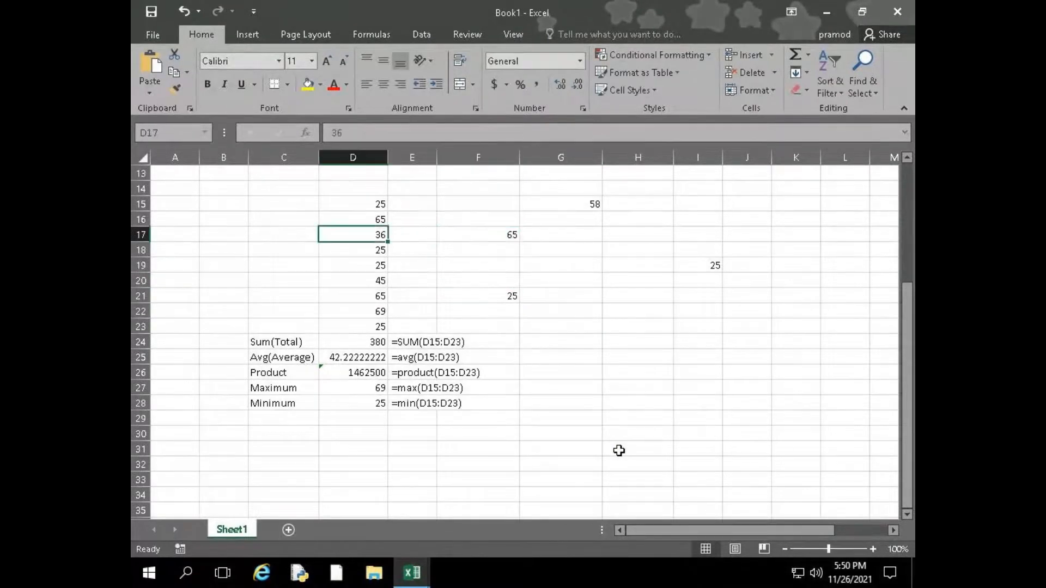
{"action": "key", "text": "Right"}
{"action": "type", "text": "25"}
{"action": "key", "text": "Return"}
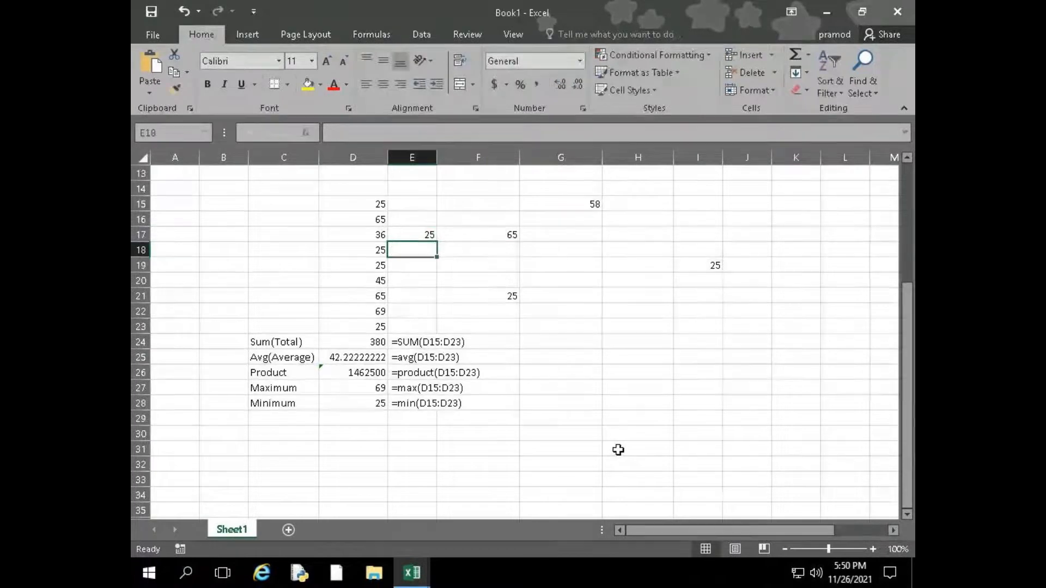
Enter =SUM(E17,F17,F21,I19,G15) in G24 to total the scattered numbers
{"action": "left_click", "coordinate": [564, 343]}
{"action": "type", "text": "=su,m"}
{"action": "key", "text": "BackSpace"}
{"action": "key", "text": "BackSpace"}
{"action": "type", "text": "m"}
{"action": "key", "text": "Tab"}
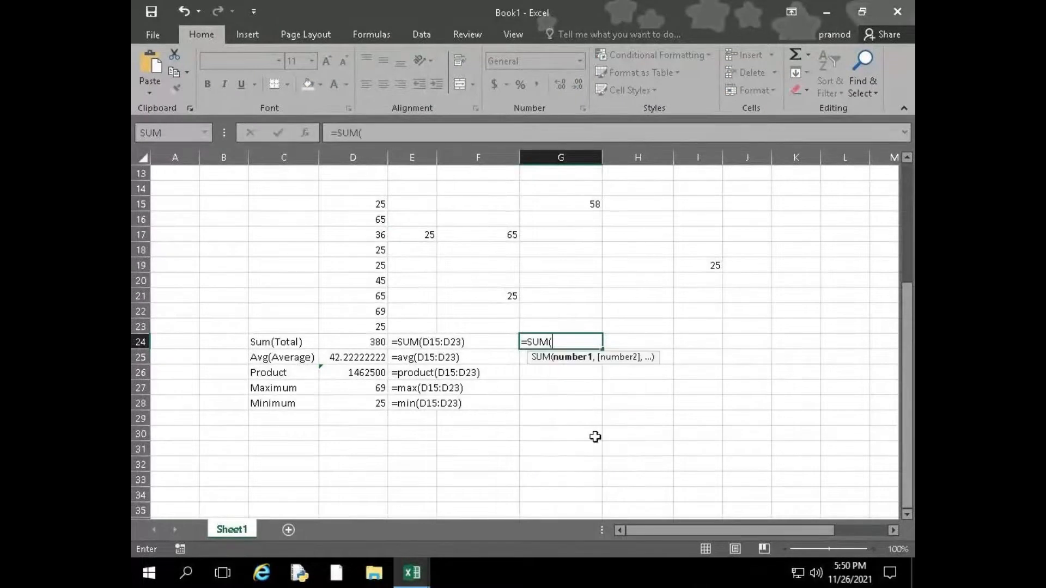
{"action": "left_click", "coordinate": [430, 232]}
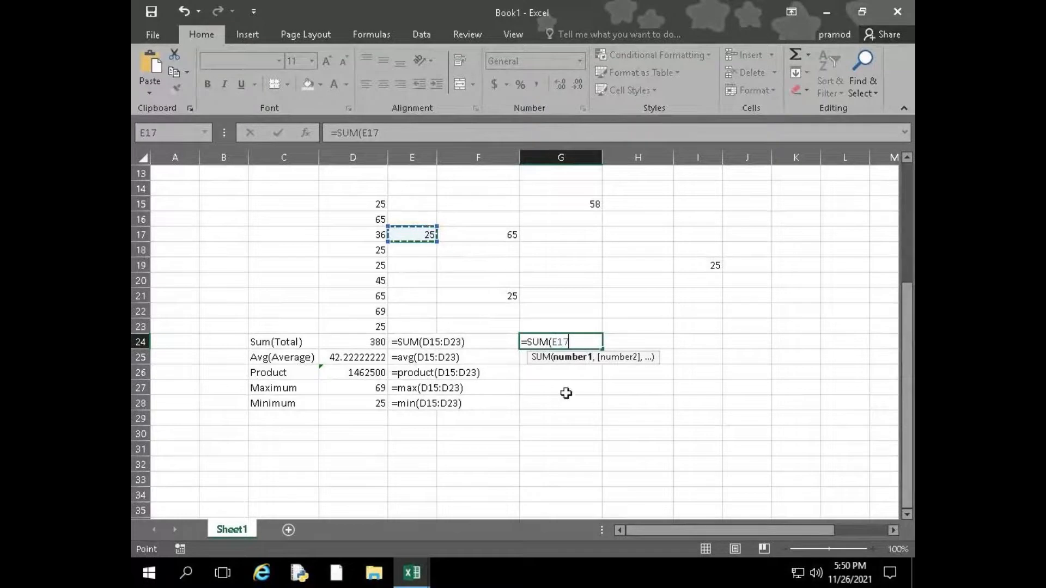
{"action": "type", "text": ","}
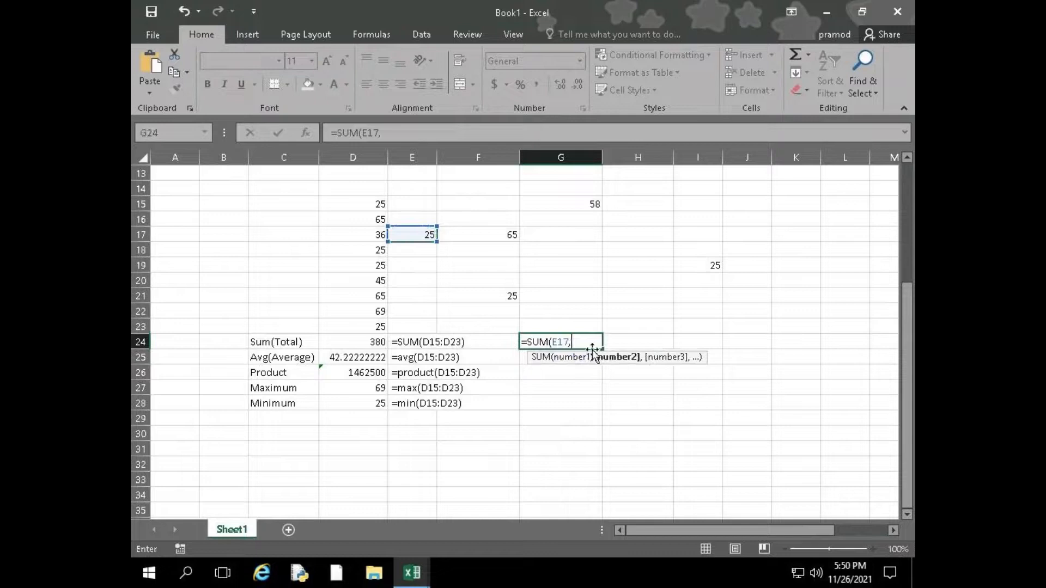
{"action": "left_click", "coordinate": [508, 235]}
{"action": "type", "text": ","}
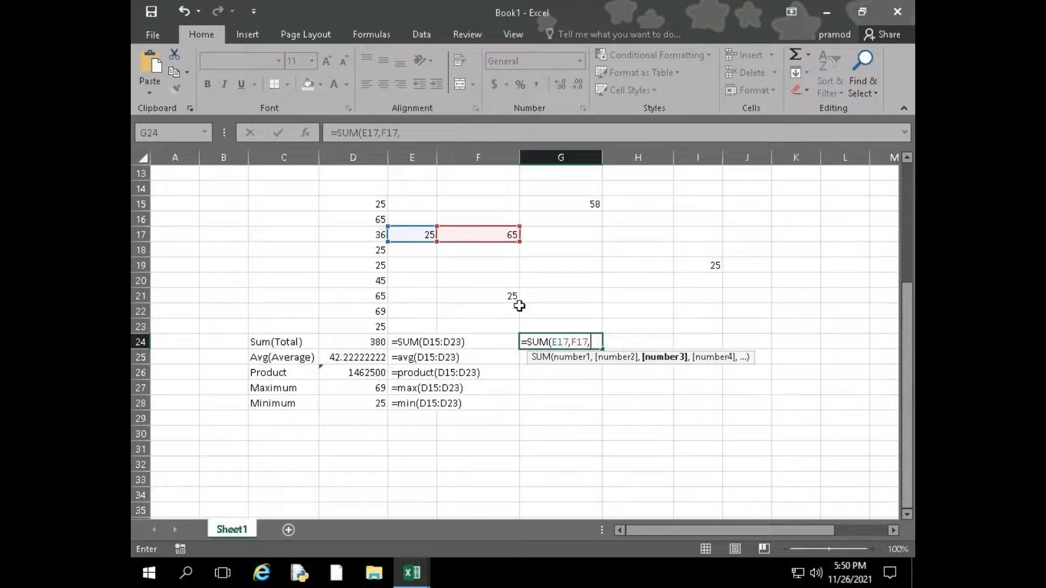
{"action": "left_click", "coordinate": [509, 296]}
{"action": "type", "text": ","}
{"action": "left_click", "coordinate": [714, 264]}
{"action": "type", "text": ","}
{"action": "left_click", "coordinate": [577, 204]}
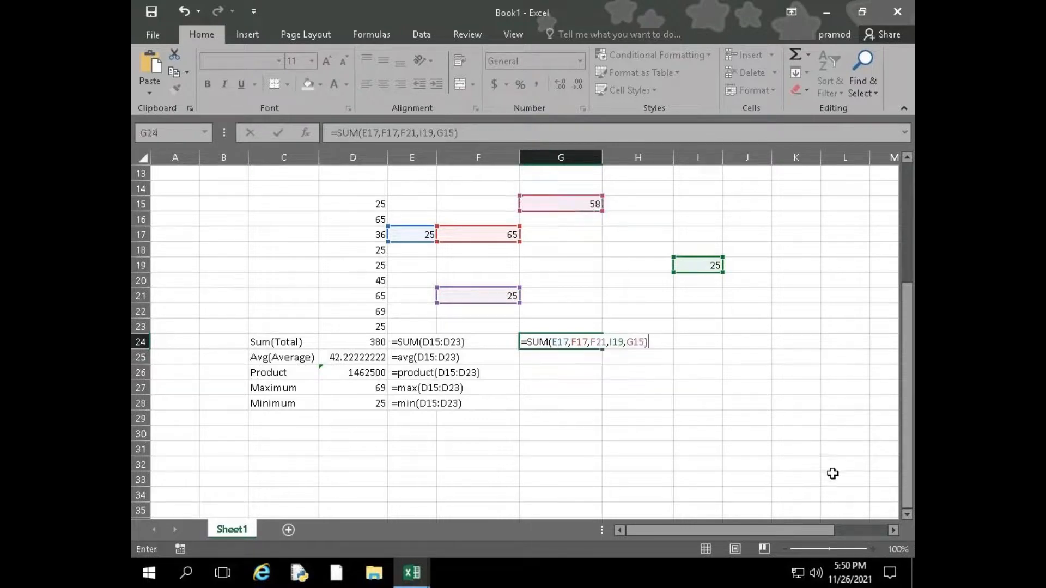
{"action": "key", "text": "Return"}
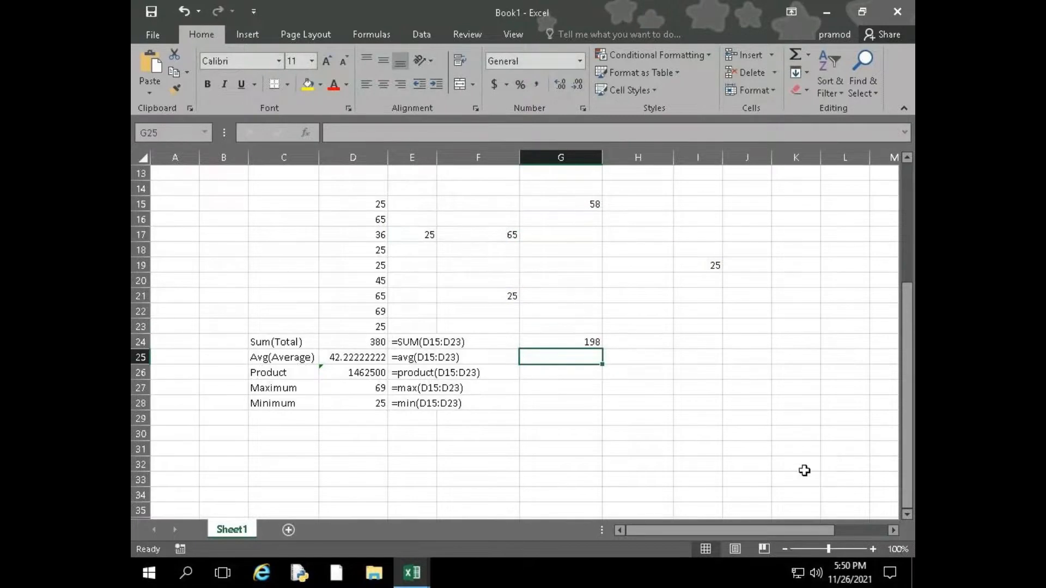
Review the comma-separated cell references in G24's SUM formula
{"action": "left_click", "coordinate": [570, 342]}
{"action": "double_click", "coordinate": [577, 341]}
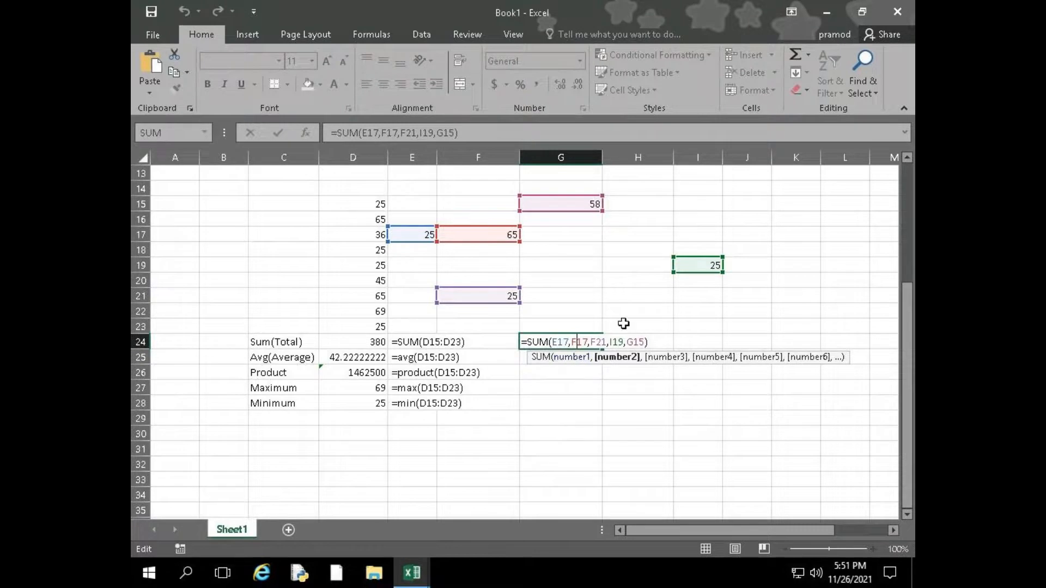
{"action": "left_click", "coordinate": [639, 342]}
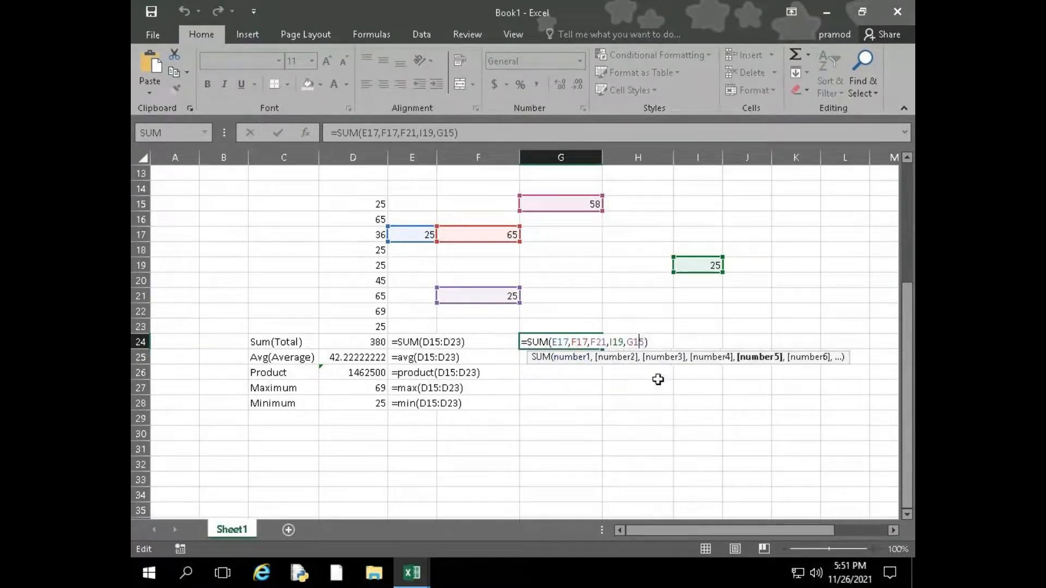
{"action": "left_click", "coordinate": [553, 409]}
{"action": "left_click", "coordinate": [568, 341]}
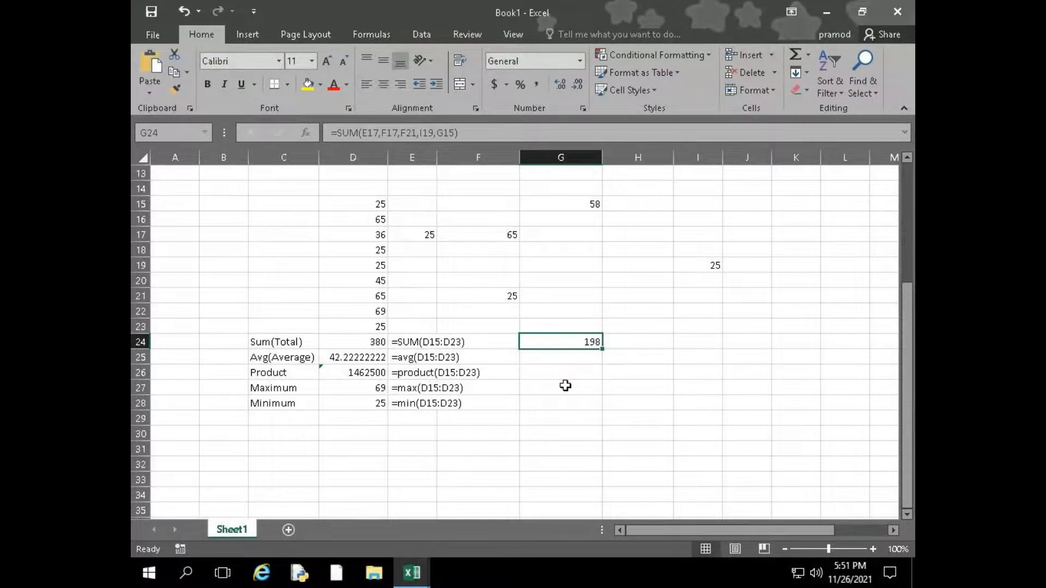
{"action": "double_click", "coordinate": [560, 342]}
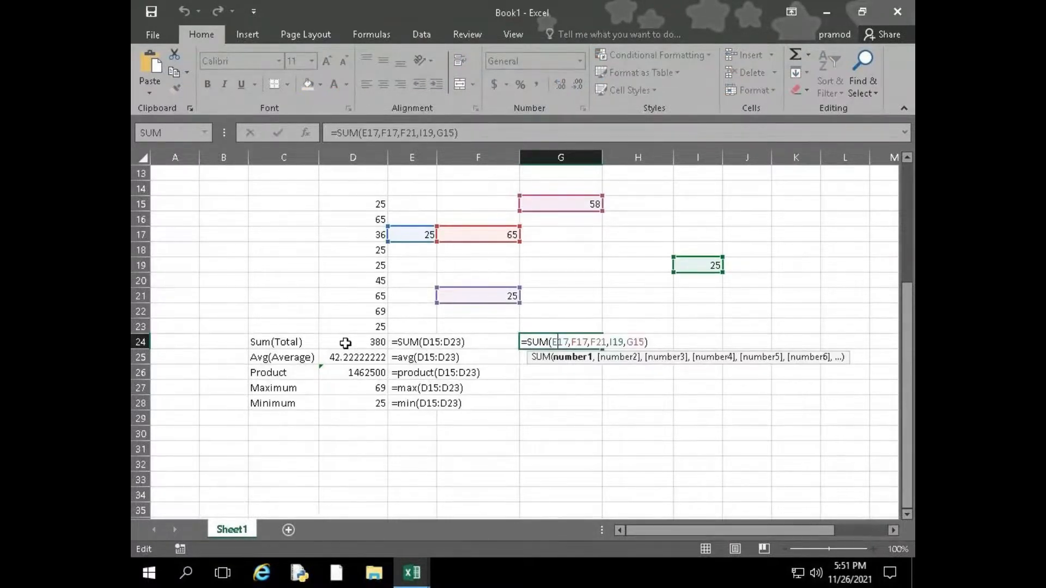
{"action": "left_click", "coordinate": [565, 402]}
{"action": "key", "text": "Up"}
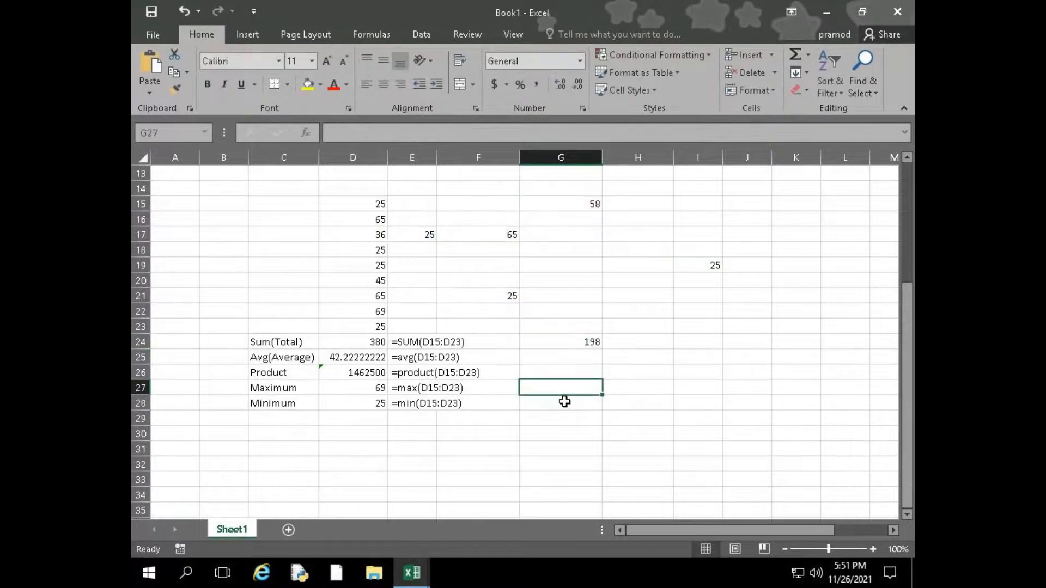
{"action": "type", "text": "="}
{"action": "key", "text": "Escape"}
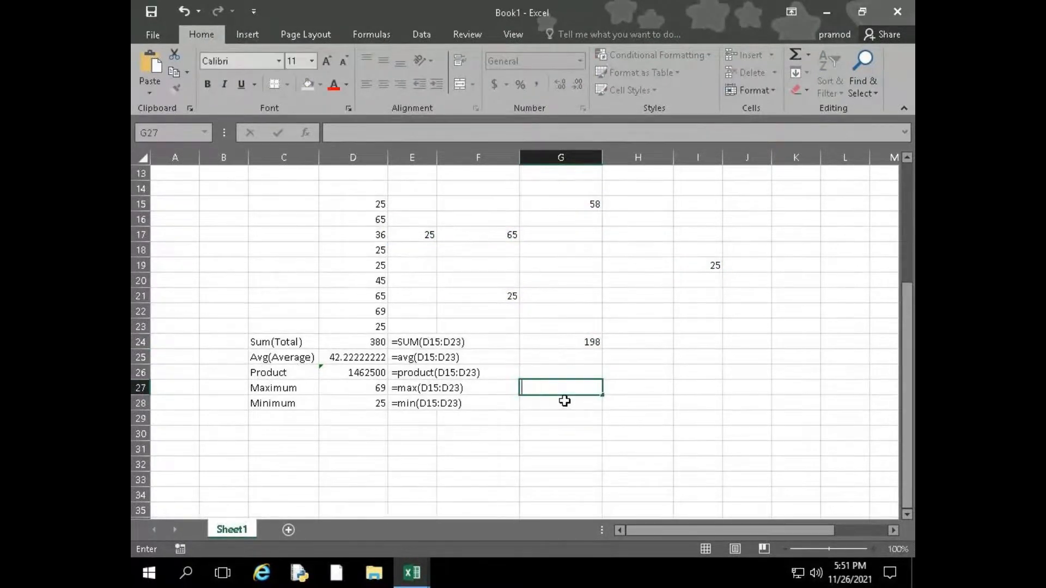
Change G24's formula to =D24-SUM(E17,F17,F21,I19,G15) so the scattered numbers are subtracted from the column total
{"action": "double_click", "coordinate": [558, 341]}
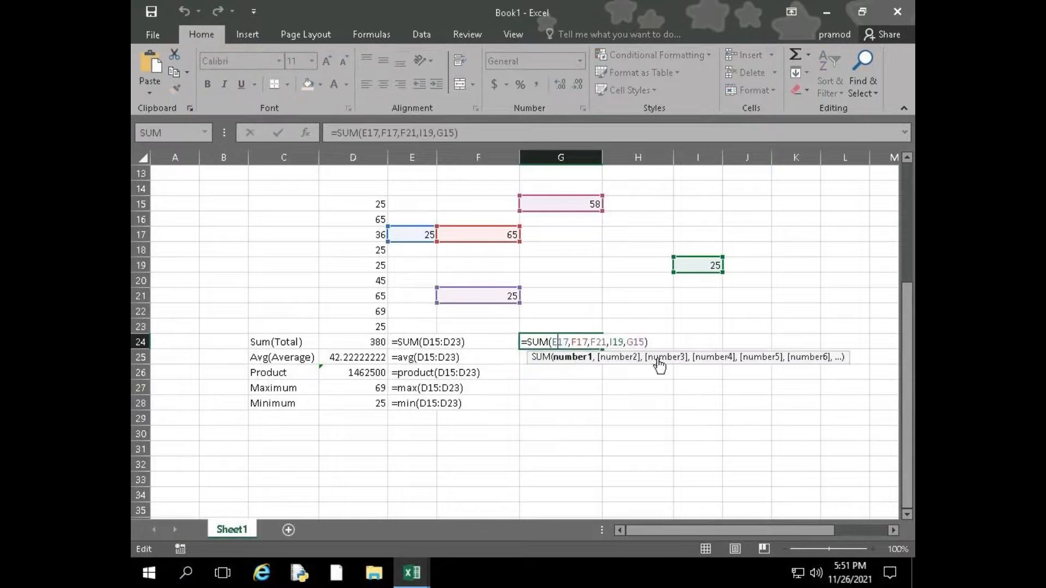
{"action": "left_click", "coordinate": [529, 342]}
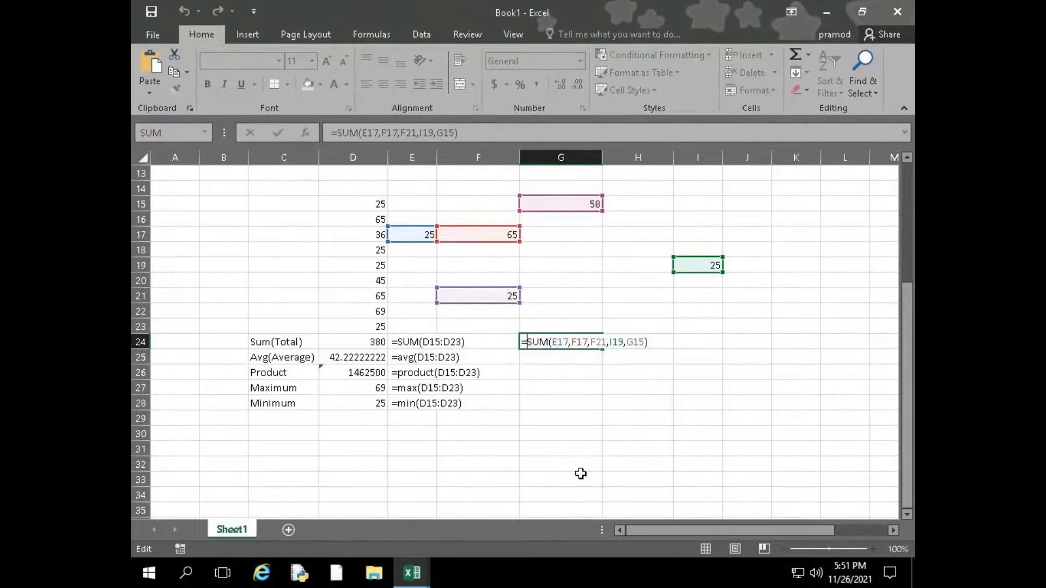
{"action": "left_click", "coordinate": [350, 341]}
{"action": "type", "text": "-"}
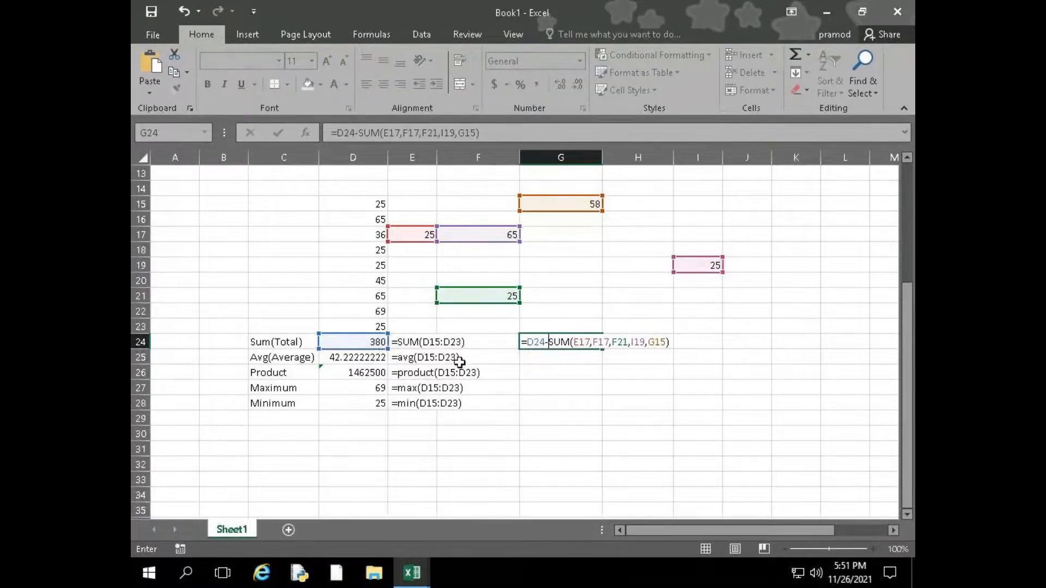
{"action": "left_click_drag", "start_coordinate": [528, 343], "coordinate": [666, 343]}
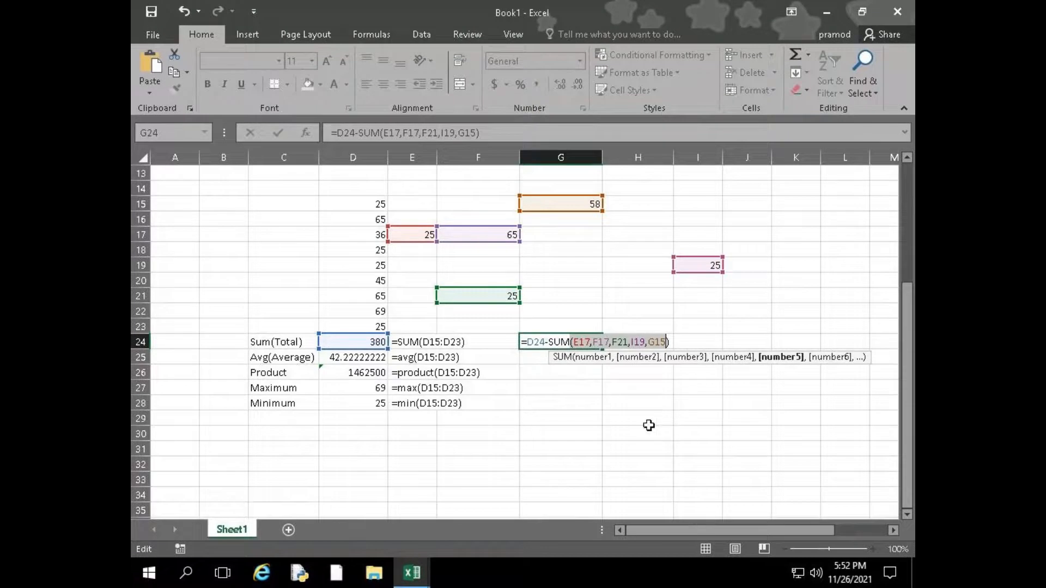
{"action": "key", "text": "Return"}
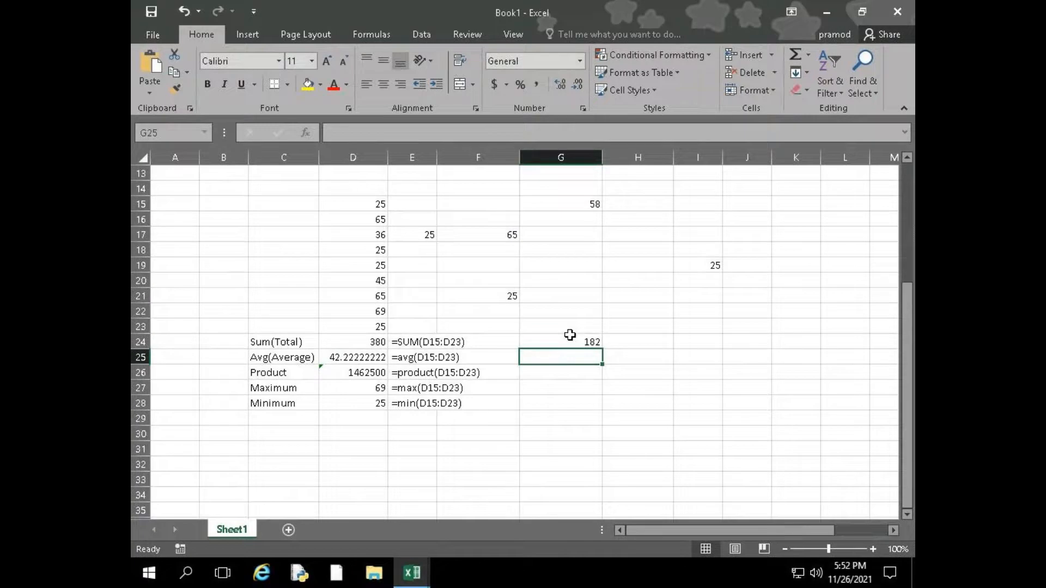
Enter =SUM(E17,F21,F17,G15,I19) in G25 to total the scattered numbers separately
{"action": "double_click", "coordinate": [580, 360]}
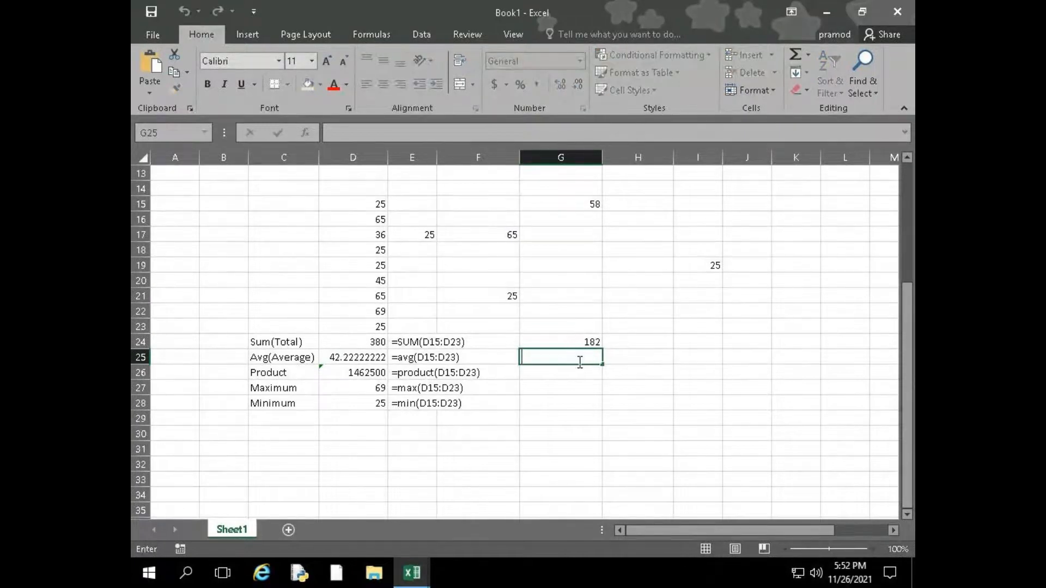
{"action": "type", "text": "=sum"}
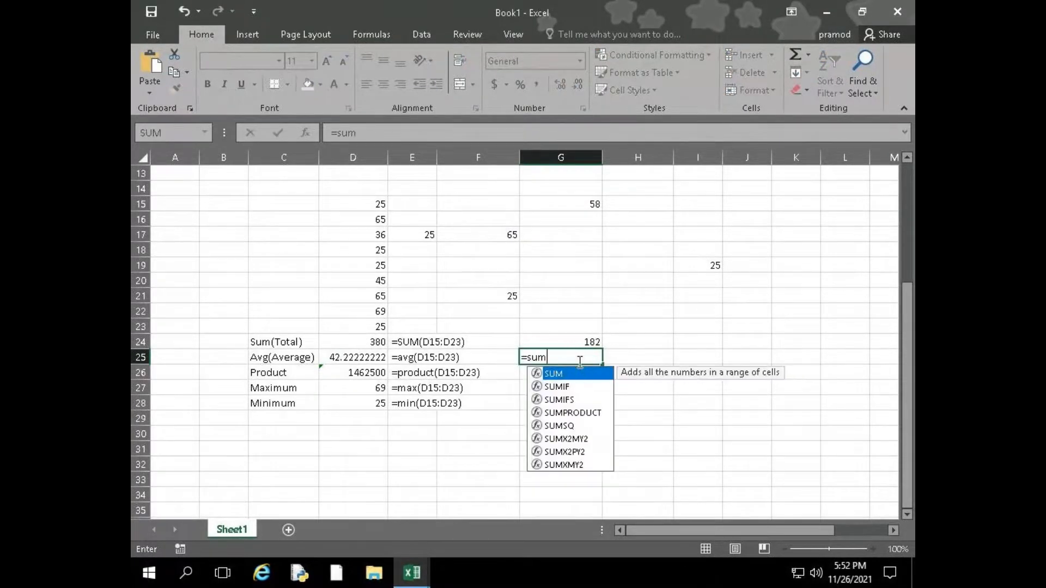
{"action": "key", "text": "Tab"}
{"action": "left_click", "coordinate": [420, 232]}
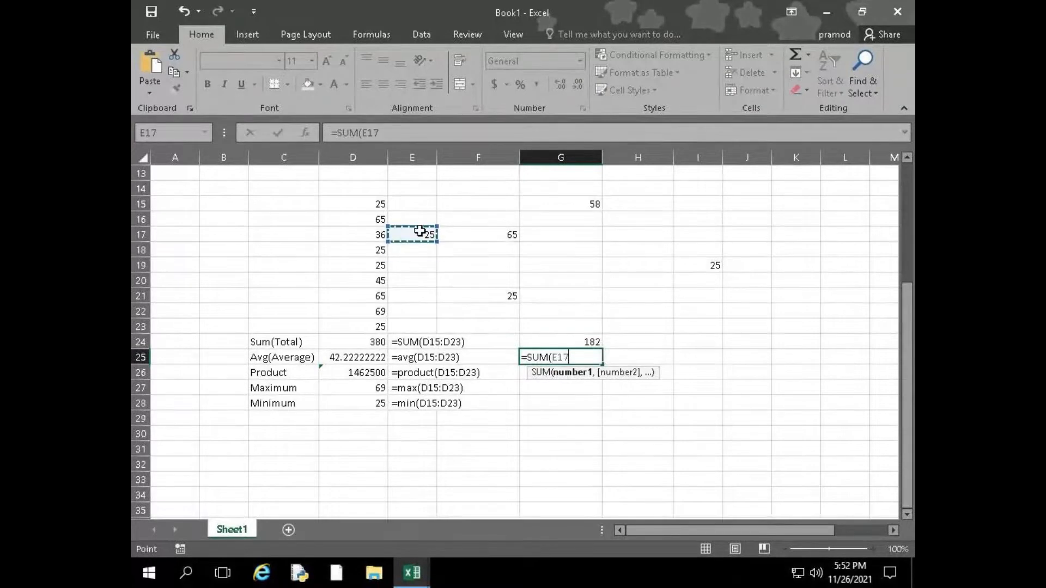
{"action": "type", "text": ","}
{"action": "left_click", "coordinate": [497, 294]}
{"action": "type", "text": ","}
{"action": "left_click", "coordinate": [493, 236]}
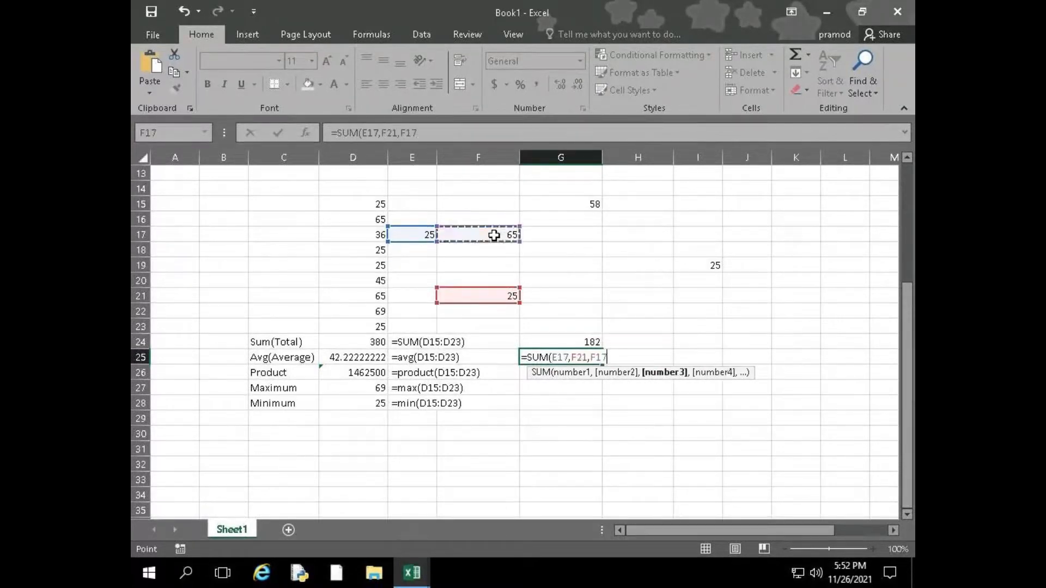
{"action": "type", "text": ","}
{"action": "left_click", "coordinate": [591, 205]}
{"action": "type", "text": ","}
{"action": "left_click", "coordinate": [714, 265]}
{"action": "type", "text": ")"}
{"action": "key", "text": "Return"}
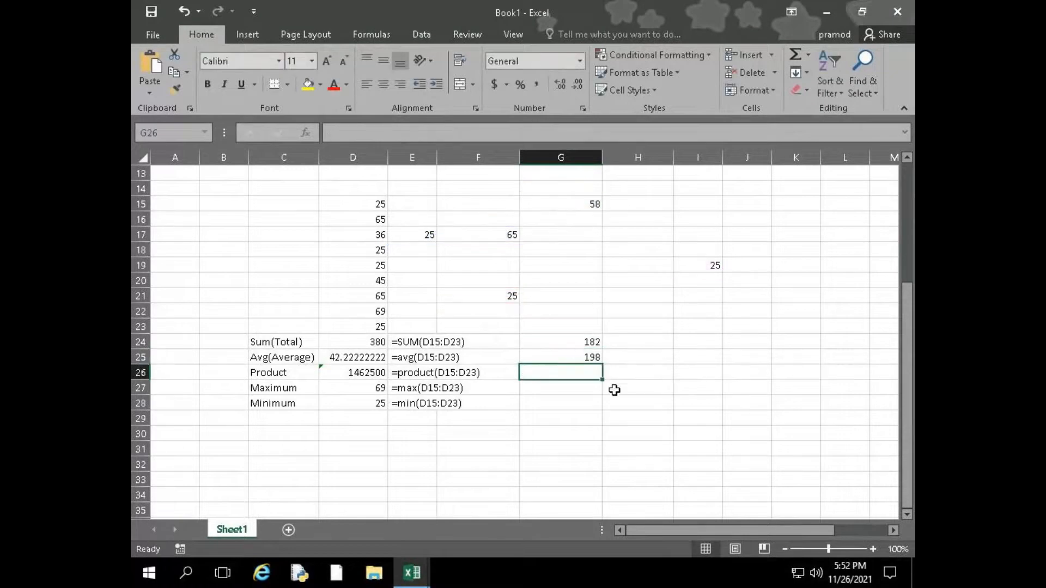
Enter the check calculation =380-198 in I27
{"action": "left_click", "coordinate": [682, 391]}
{"action": "type", "text": "="}
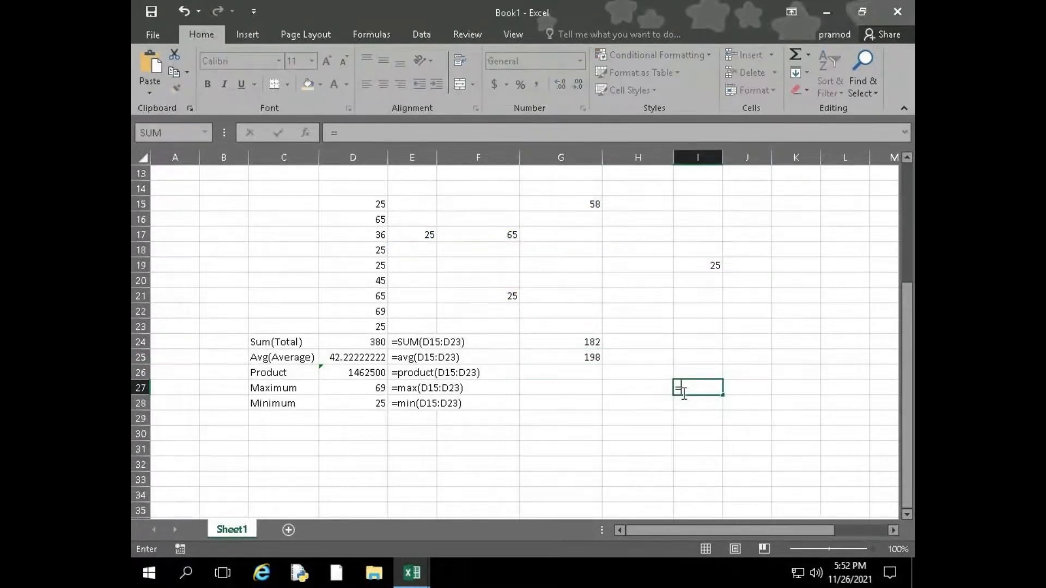
{"action": "type", "text": "380-198"}
{"action": "key", "text": "Return"}
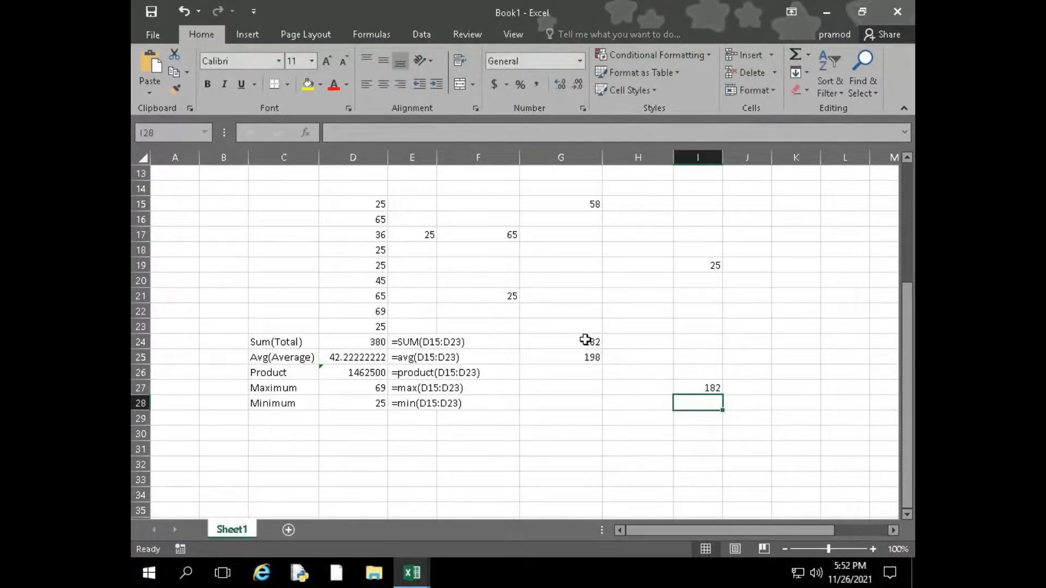
Review which cells G24's subtraction formula refers to
{"action": "left_click", "coordinate": [583, 341]}
{"action": "double_click", "coordinate": [578, 341]}
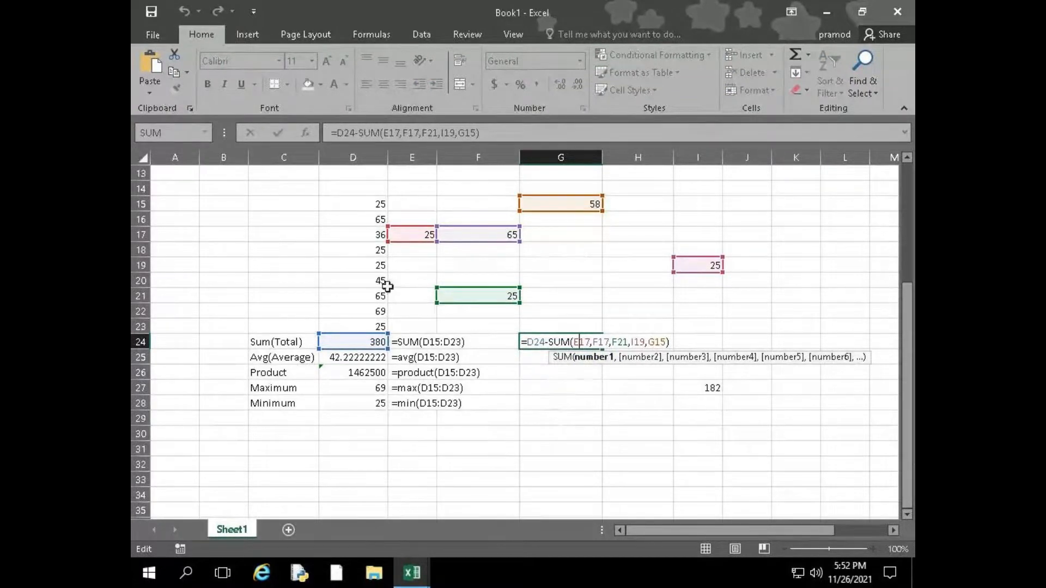
{"action": "left_click", "coordinate": [544, 413]}
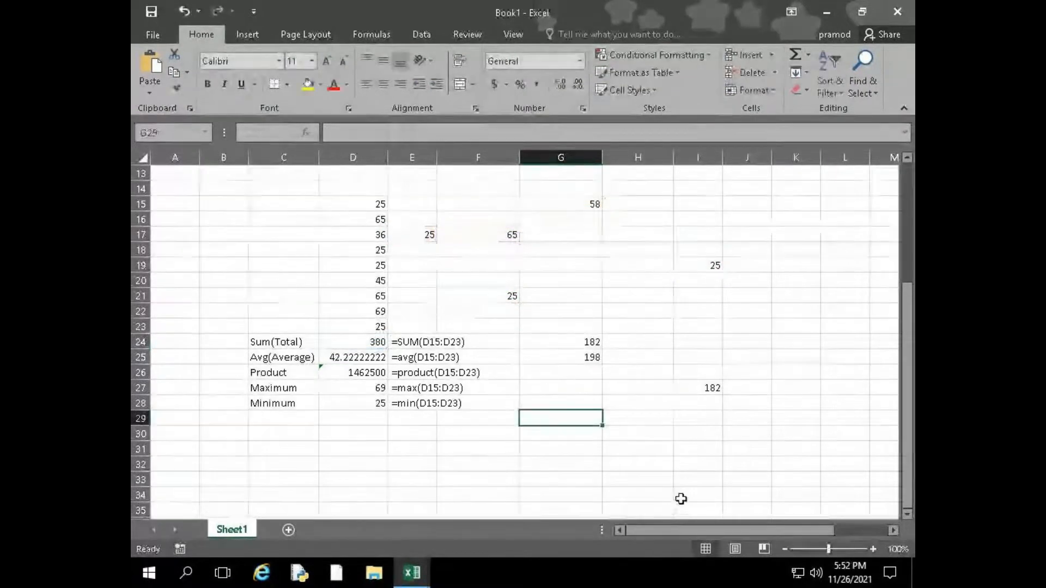
Enter =D24-SUM(D15:D18) in G29 to subtract the first four column values from the total
{"action": "type", "text": "="}
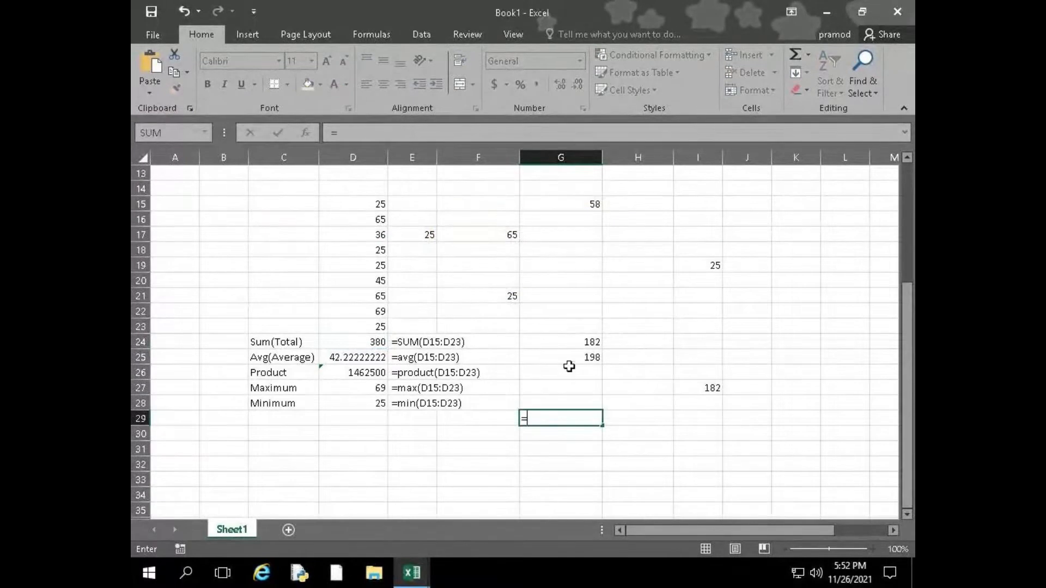
{"action": "left_click", "coordinate": [369, 341]}
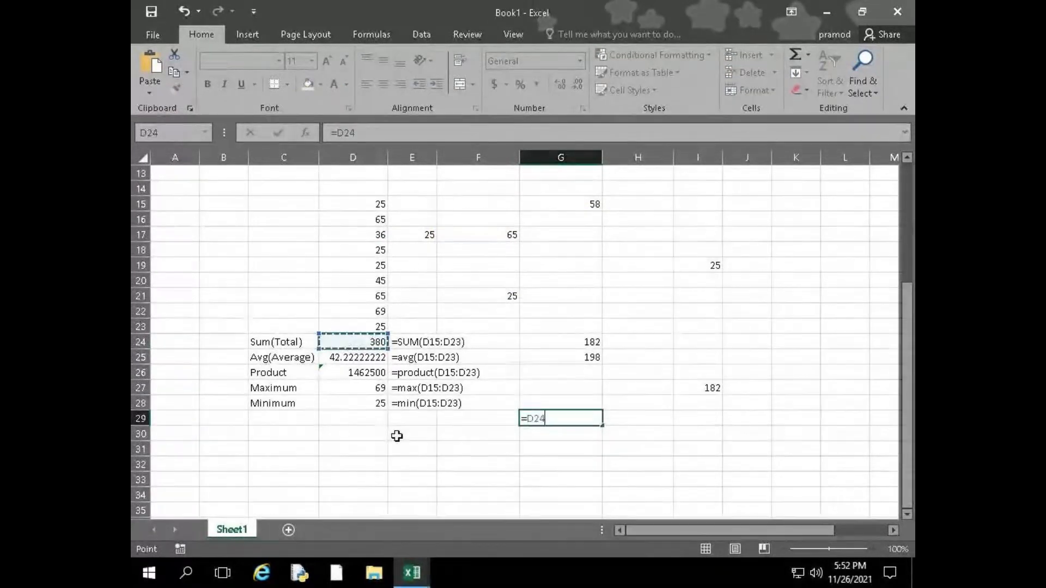
{"action": "type", "text": "-"}
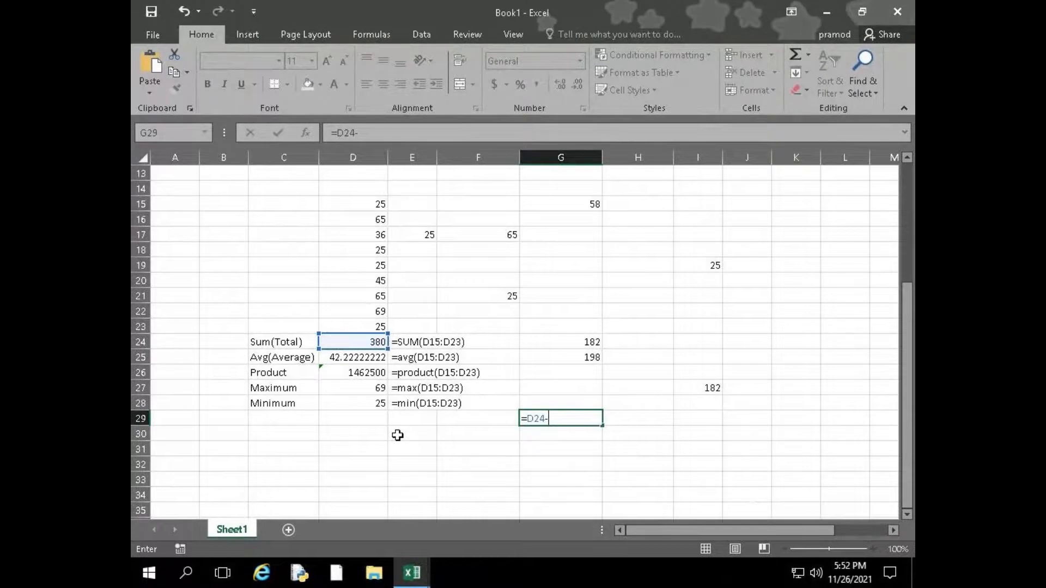
{"action": "type", "text": "sum("}
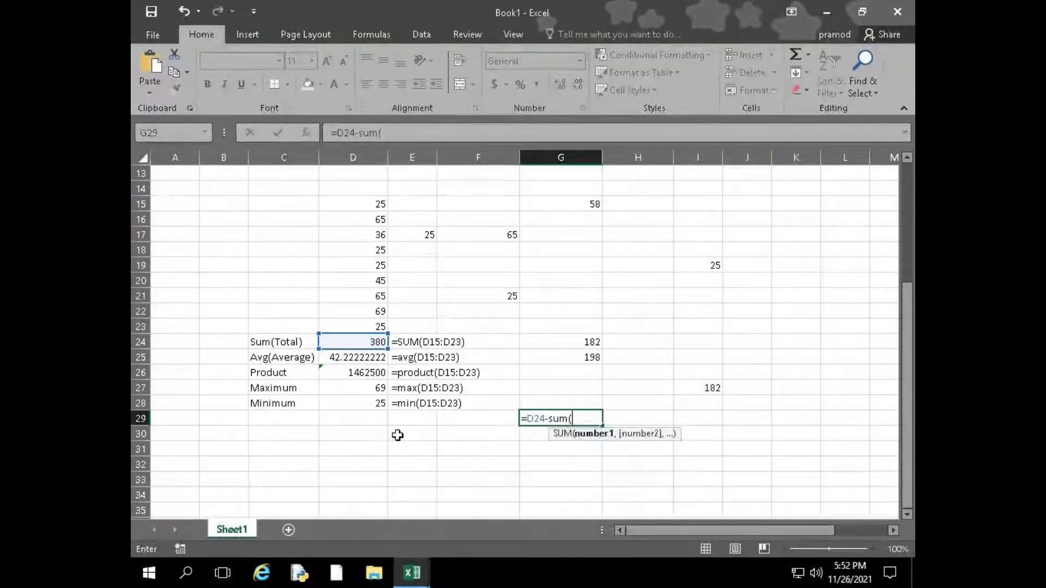
{"action": "left_click_drag", "start_coordinate": [360, 205], "coordinate": [359, 251]}
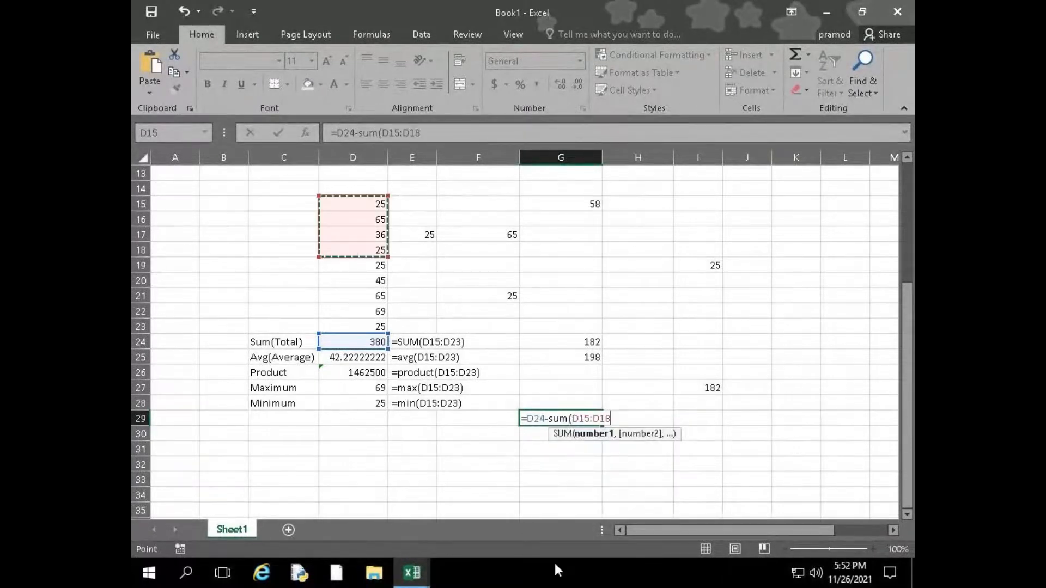
{"action": "key", "text": "Return"}
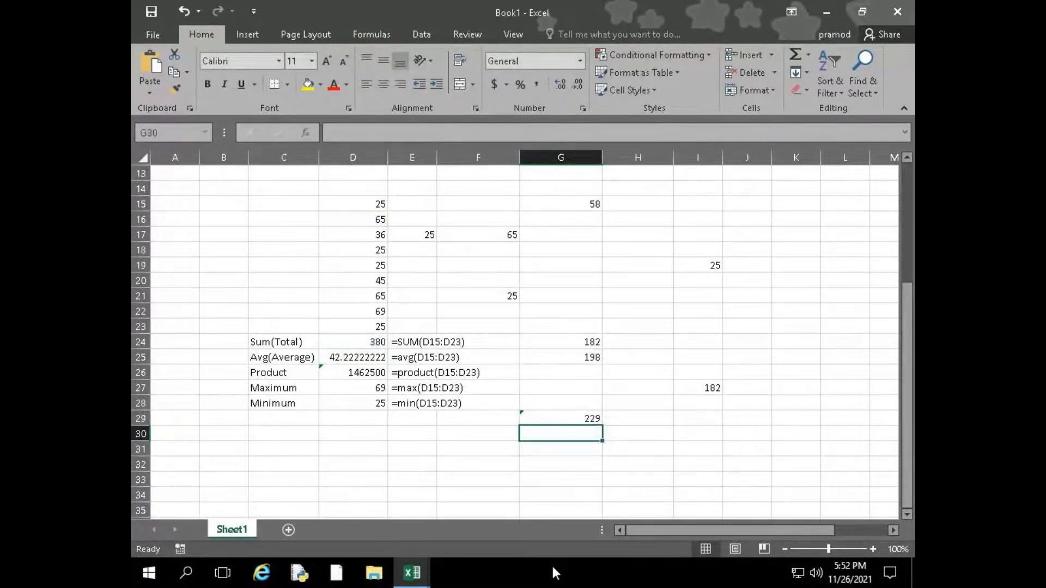
Try G29's formula without the SUM function, as =D24-(D15:D18)
{"action": "left_click", "coordinate": [583, 417]}
{"action": "double_click", "coordinate": [583, 417]}
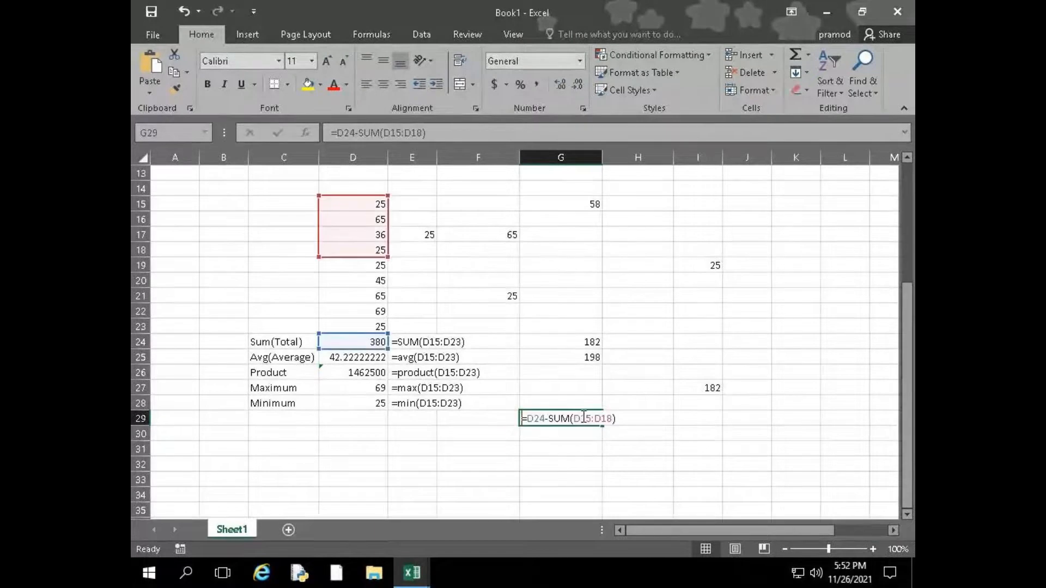
{"action": "left_click_drag", "start_coordinate": [548, 418], "coordinate": [568, 417]}
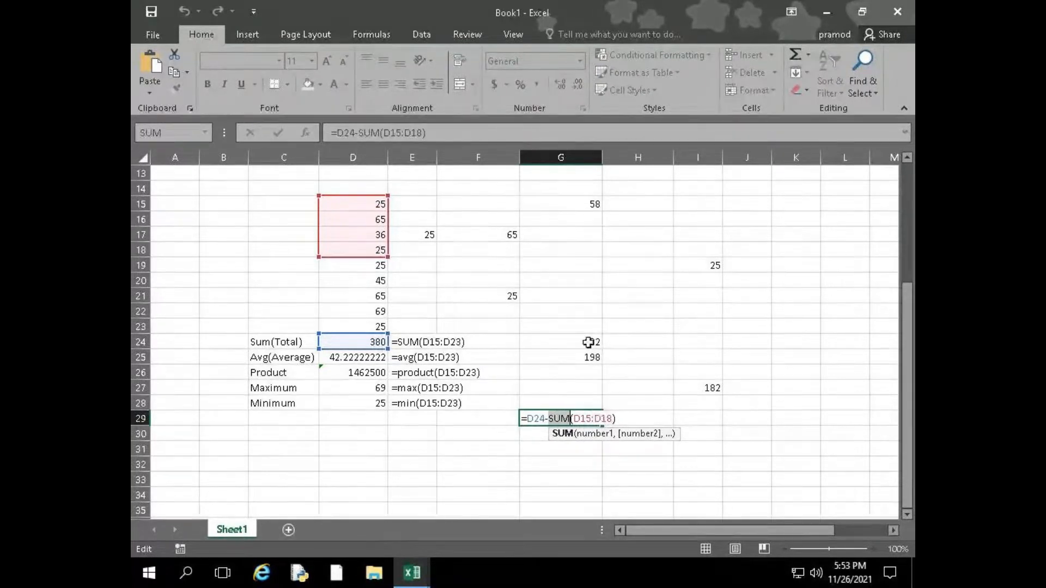
{"action": "left_click", "coordinate": [563, 477]}
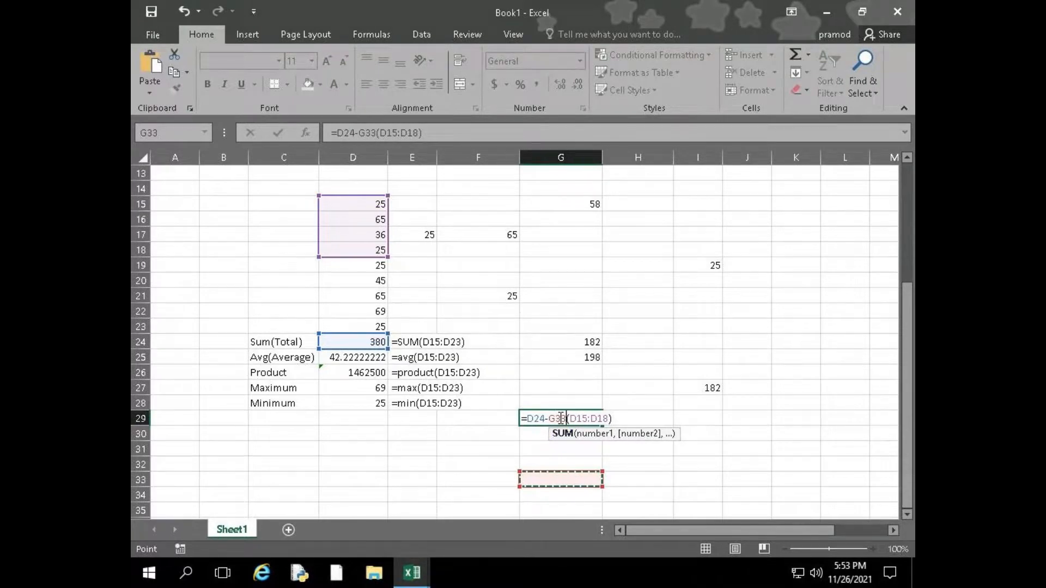
{"action": "key", "text": "BackSpace"}
{"action": "key", "text": "BackSpace"}
{"action": "key", "text": "BackSpace"}
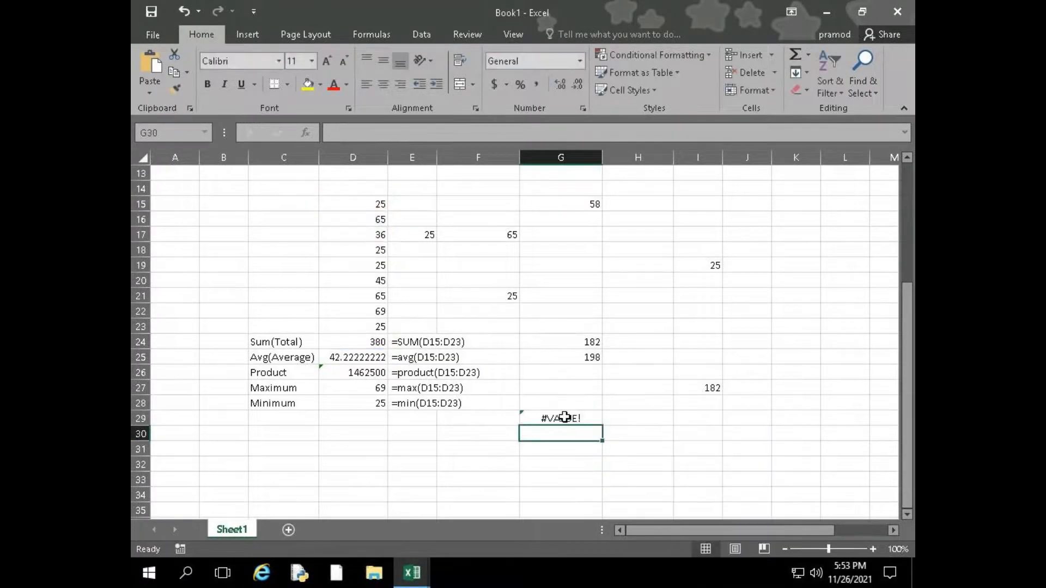
Put the SUM function back into G29's formula so that it reads =D24-SUM(D15:D18)
{"action": "left_click", "coordinate": [550, 418]}
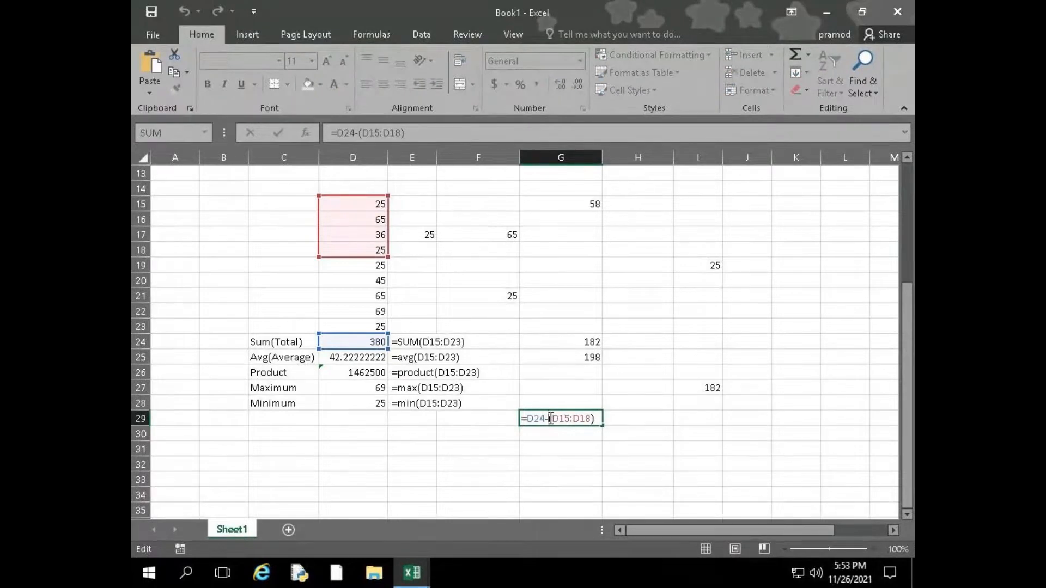
{"action": "type", "text": "SUM"}
{"action": "key", "text": "Return"}
{"action": "left_click", "coordinate": [567, 420]}
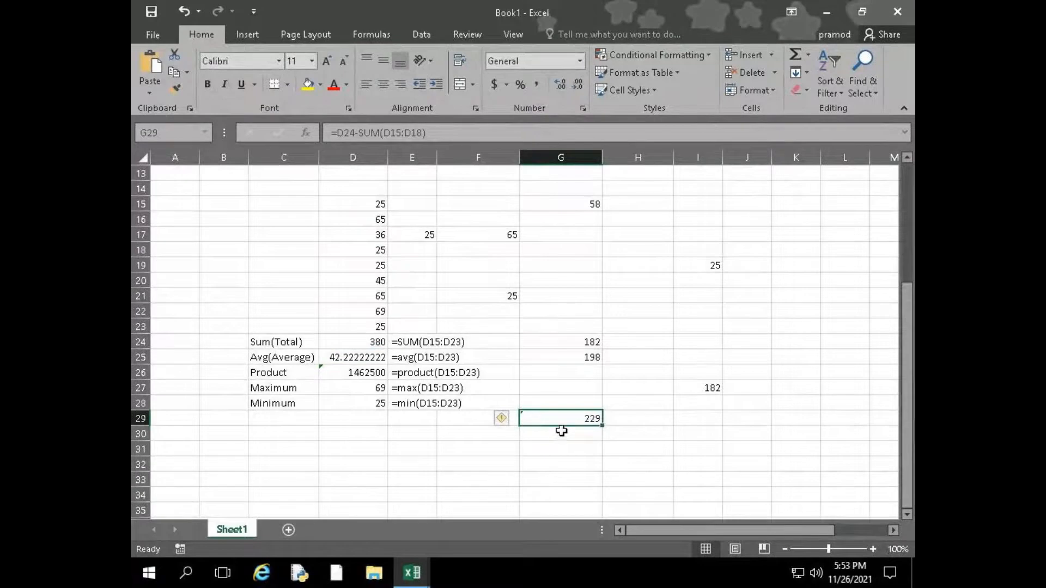
Turn the formulas in G29, G25 and G24 into text so the cells display the formulas themselves
{"action": "double_click", "coordinate": [557, 416]}
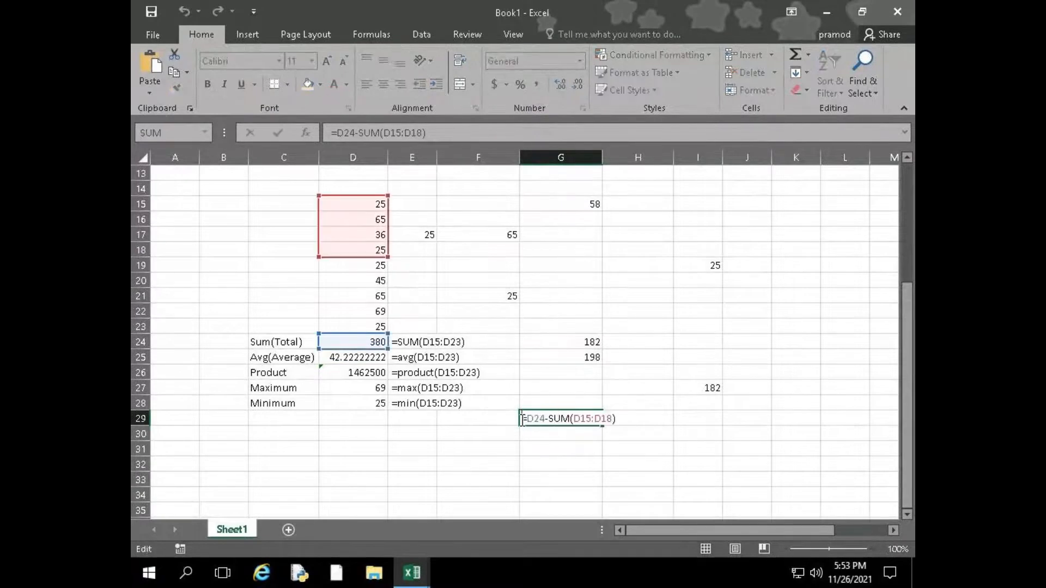
{"action": "left_click", "coordinate": [553, 354]}
{"action": "double_click", "coordinate": [527, 357]}
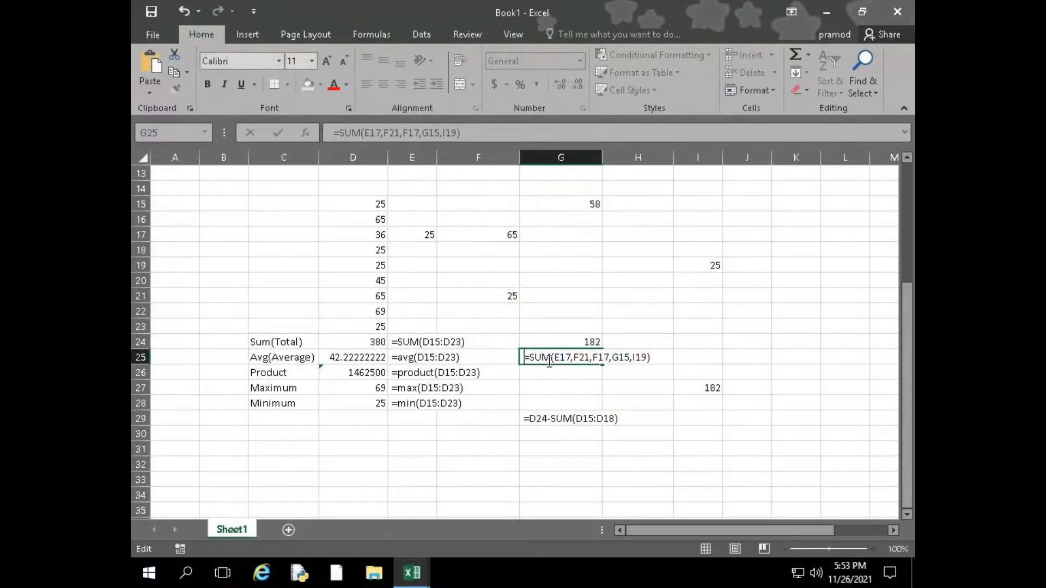
{"action": "left_click", "coordinate": [532, 341]}
{"action": "double_click", "coordinate": [556, 341]}
{"action": "left_click", "coordinate": [523, 342]}
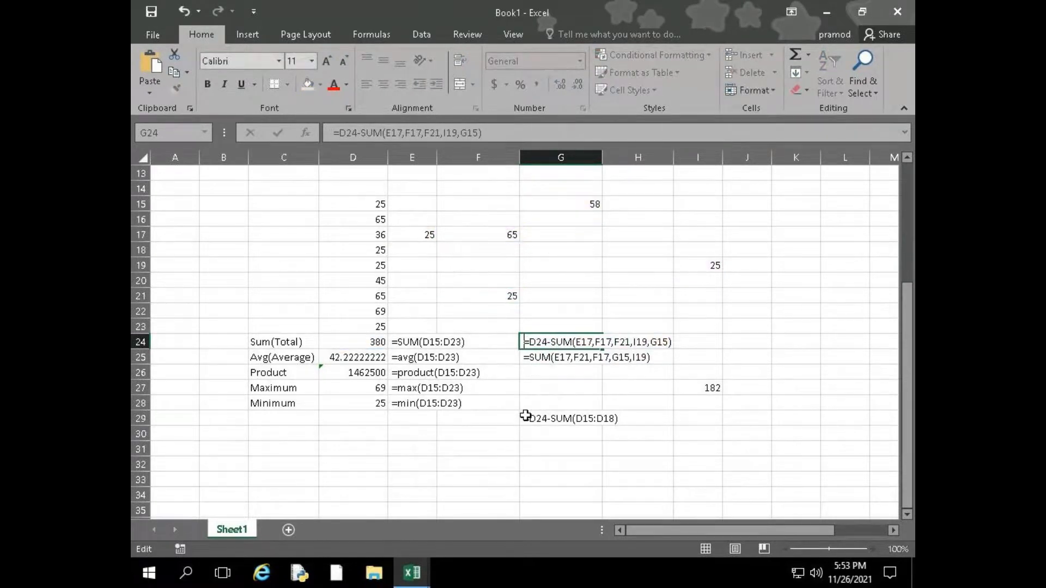
{"action": "left_click", "coordinate": [870, 579]}
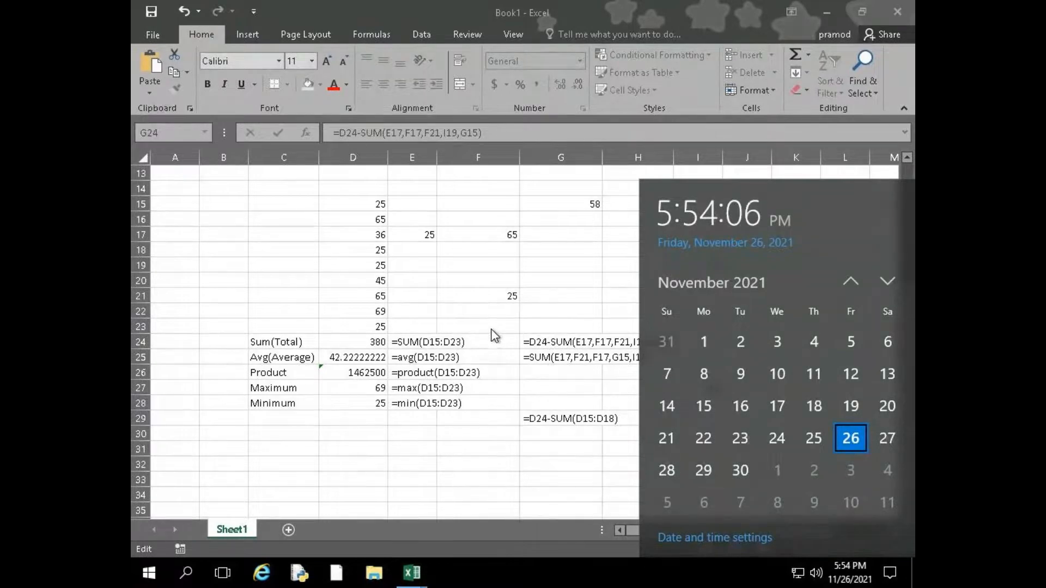
{"action": "left_click", "coordinate": [495, 361]}
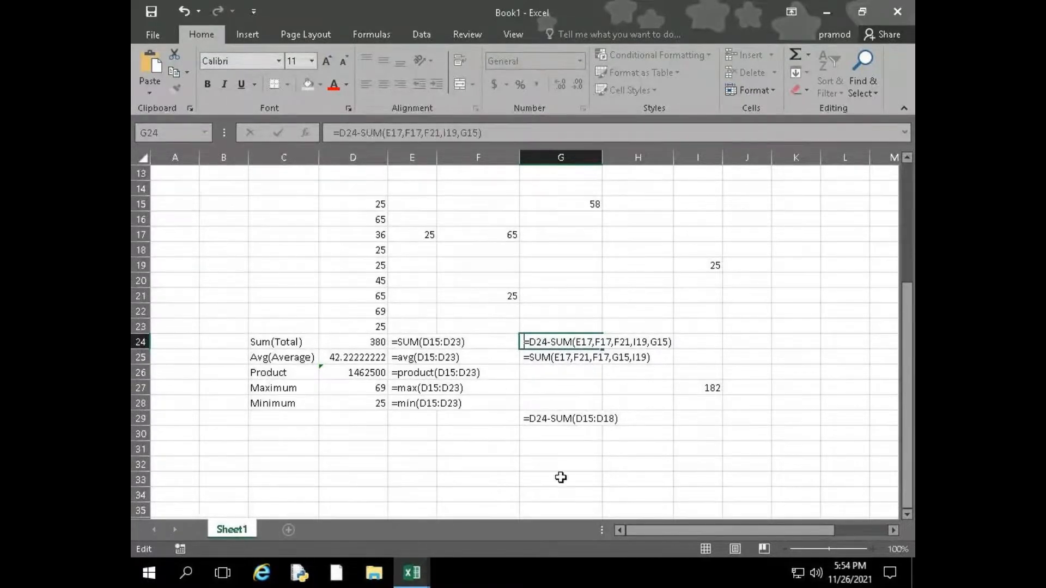
{"action": "left_click", "coordinate": [554, 398]}
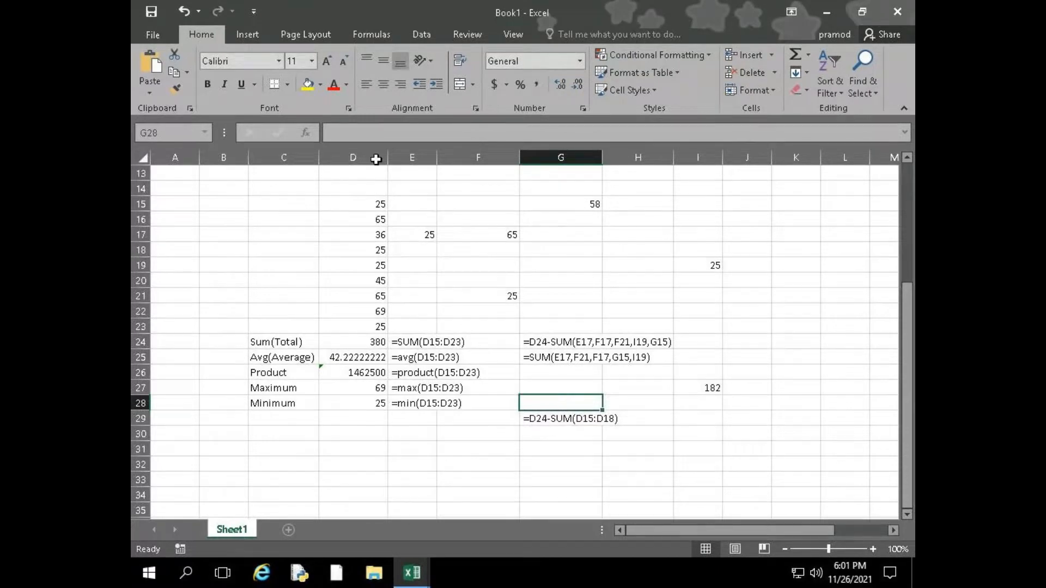
Enter =COUNT(D15:D28) in D30 to count the numeric cells in the column
{"action": "mouse_move", "coordinate": [528, 13]}
{"action": "left_click_drag", "start_coordinate": [363, 209], "coordinate": [351, 327]}
{"action": "scroll", "coordinate": [352, 330], "scroll_direction": "down", "scroll_amount": 1}
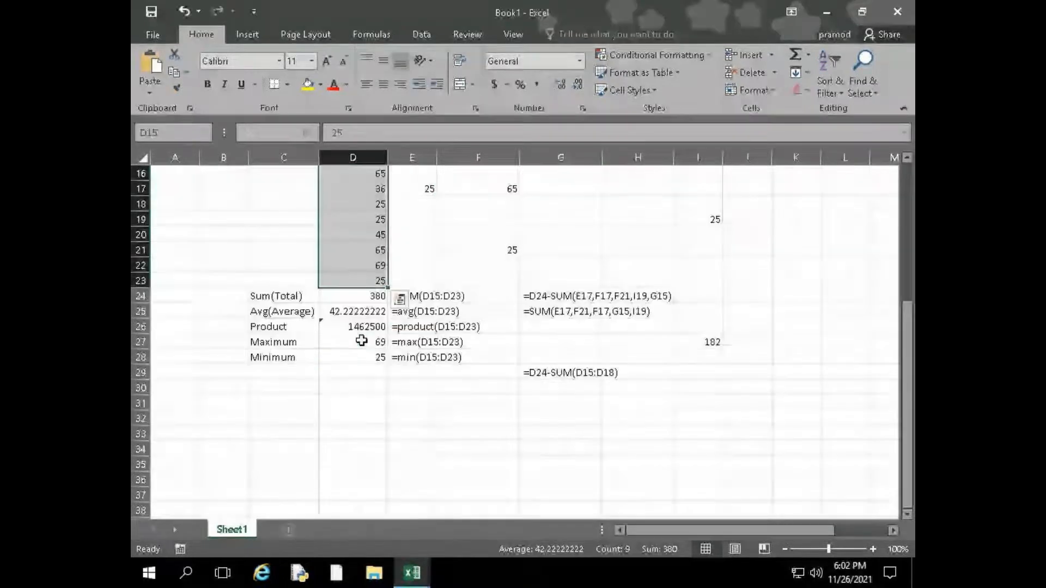
{"action": "scroll", "coordinate": [362, 302], "scroll_direction": "up", "scroll_amount": 2}
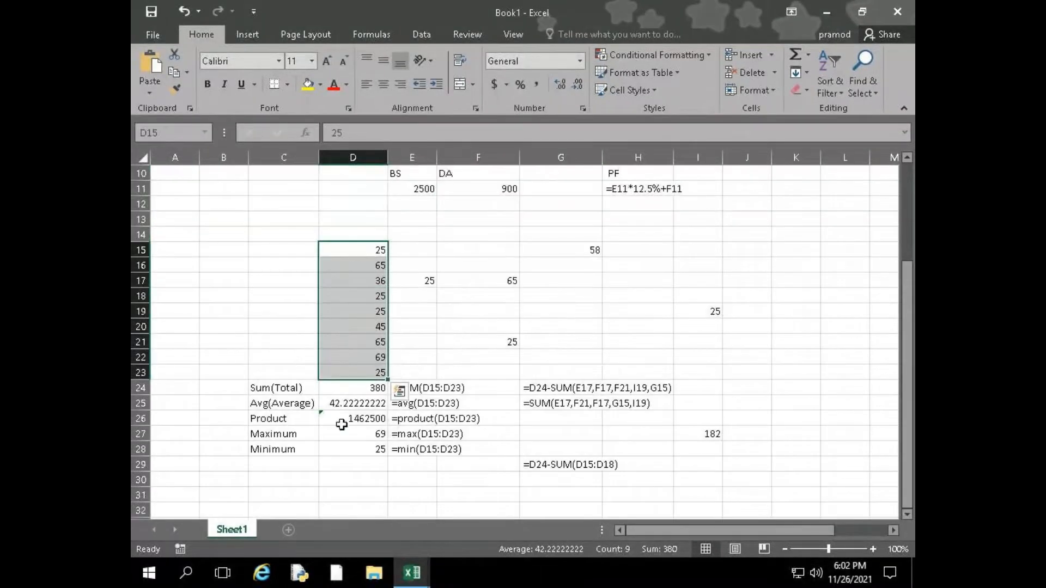
{"action": "scroll", "coordinate": [357, 333], "scroll_direction": "down", "scroll_amount": 2}
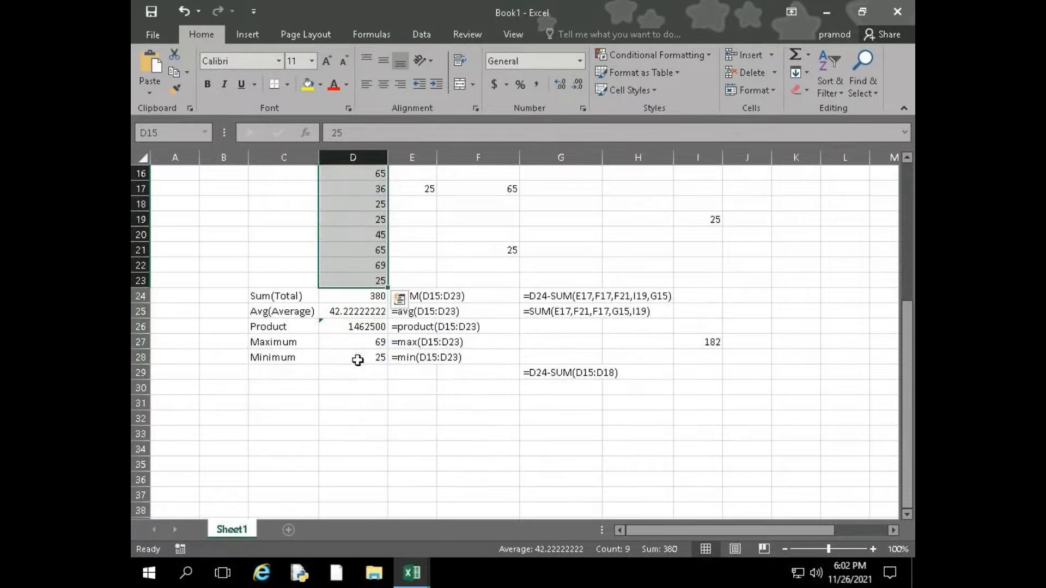
{"action": "left_click", "coordinate": [372, 402]}
{"action": "left_click", "coordinate": [357, 390]}
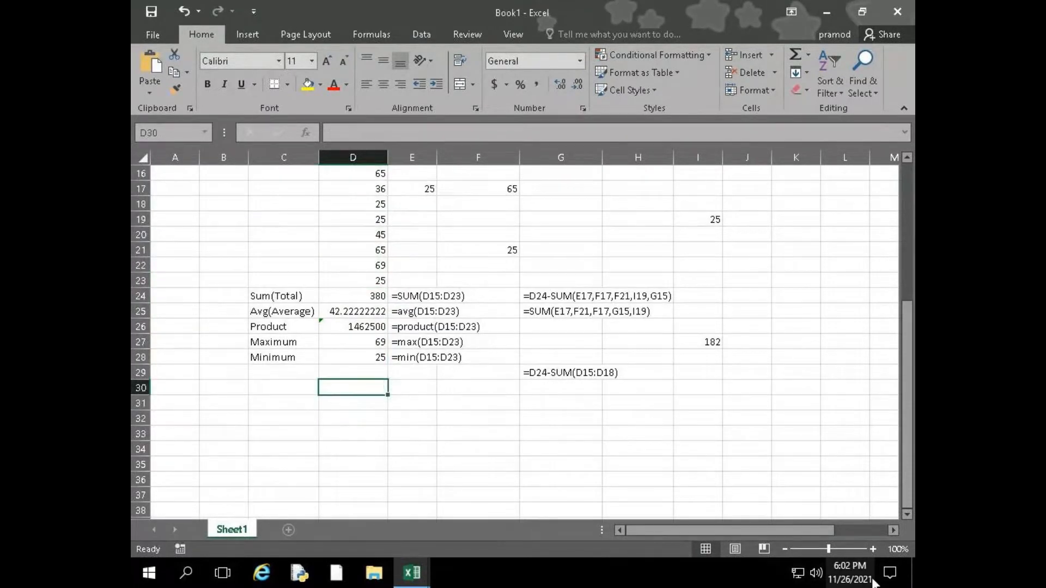
{"action": "type", "text": "=COUNT("}
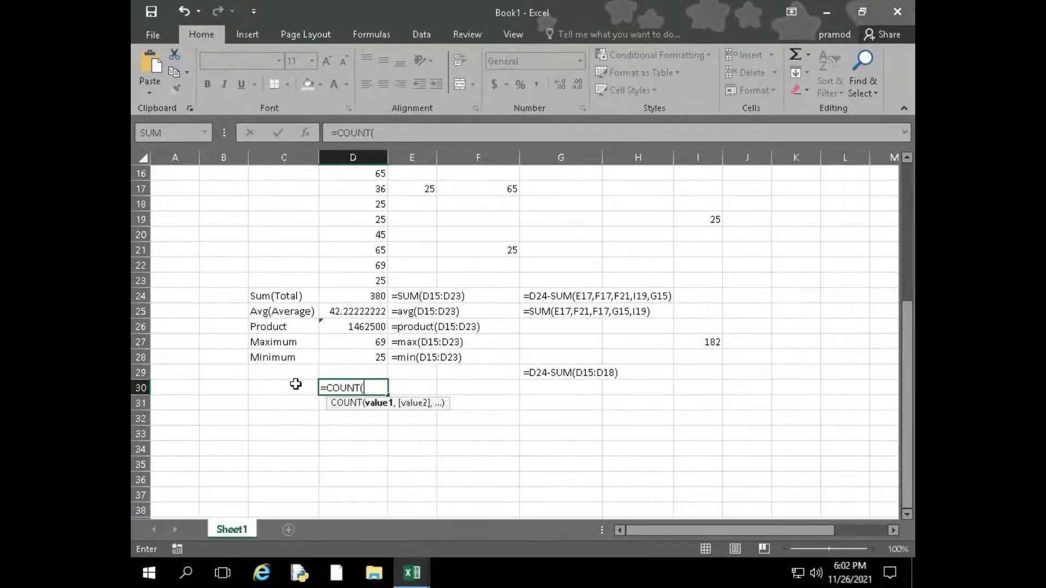
{"action": "scroll", "coordinate": [377, 214], "scroll_direction": "up", "scroll_amount": 1}
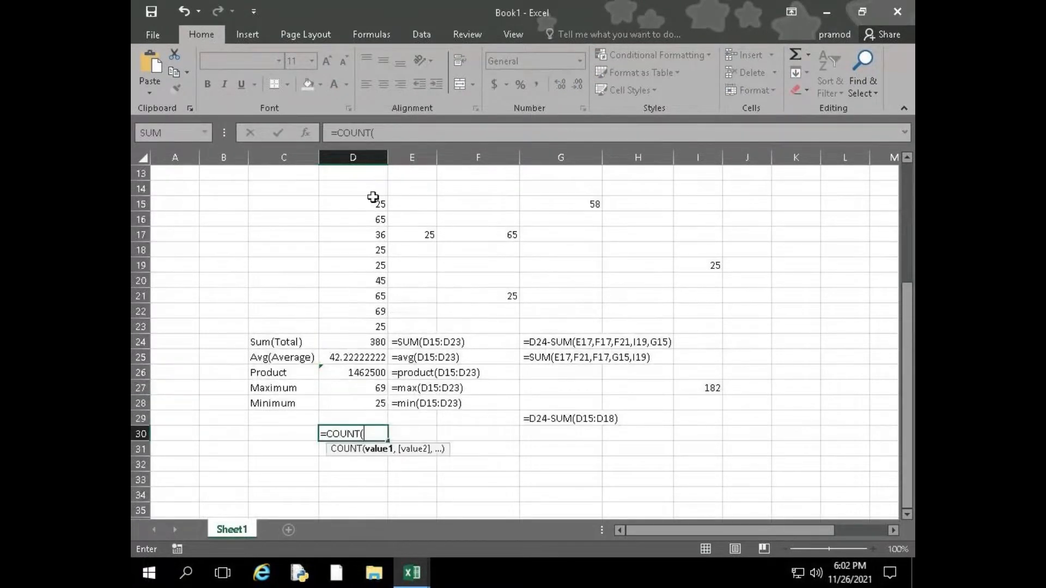
{"action": "left_click_drag", "start_coordinate": [369, 208], "coordinate": [366, 403]}
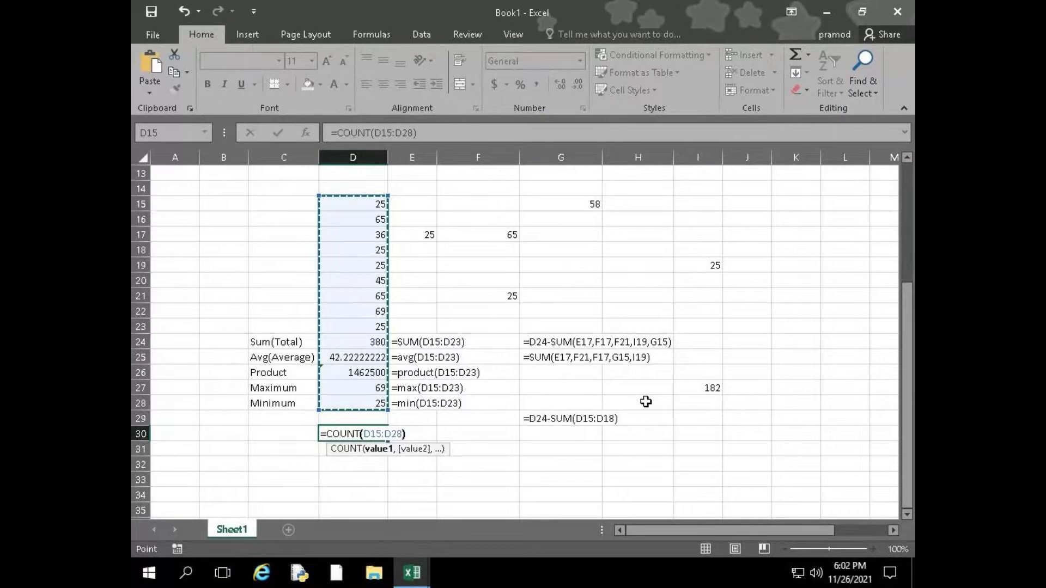
{"action": "key", "text": "Return"}
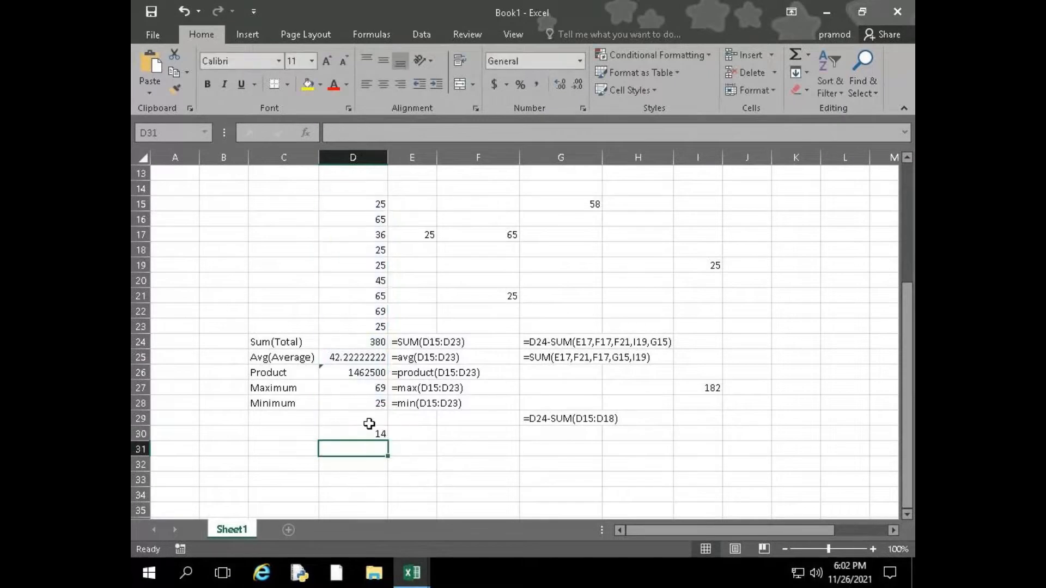
{"action": "left_click", "coordinate": [366, 432]}
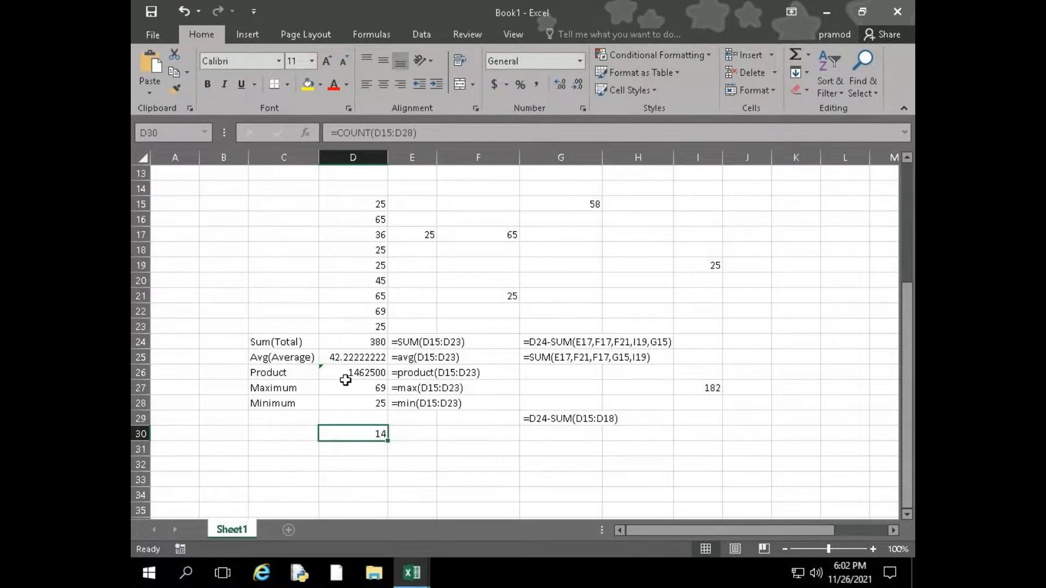
Enter =COUNT(C24:C28) in C30 to try counting the text labels
{"action": "left_click", "coordinate": [276, 441]}
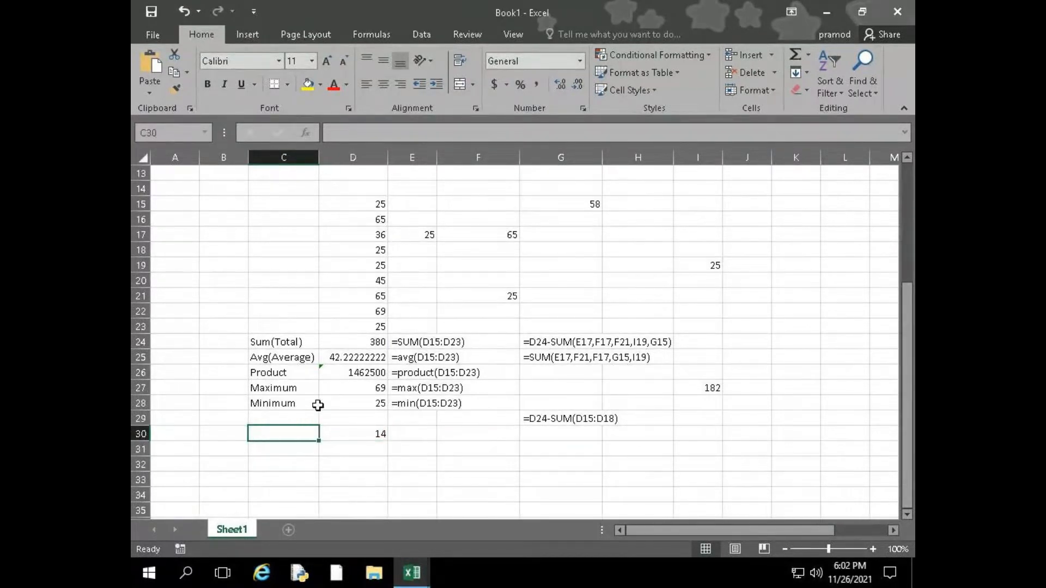
{"action": "type", "text": "=count"}
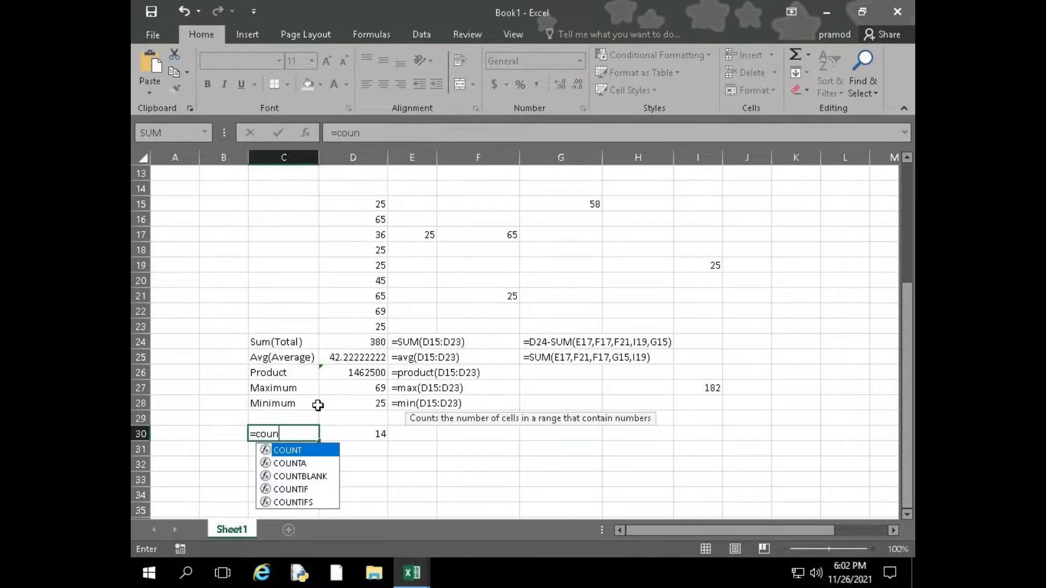
{"action": "key", "text": "Tab"}
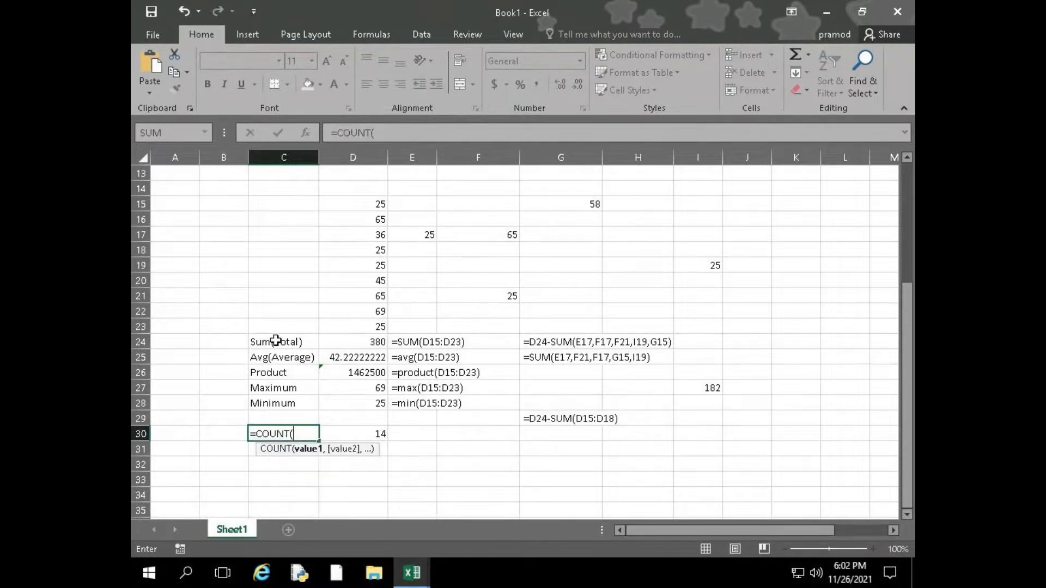
{"action": "left_click_drag", "start_coordinate": [275, 341], "coordinate": [275, 403]}
{"action": "type", "text": ")"}
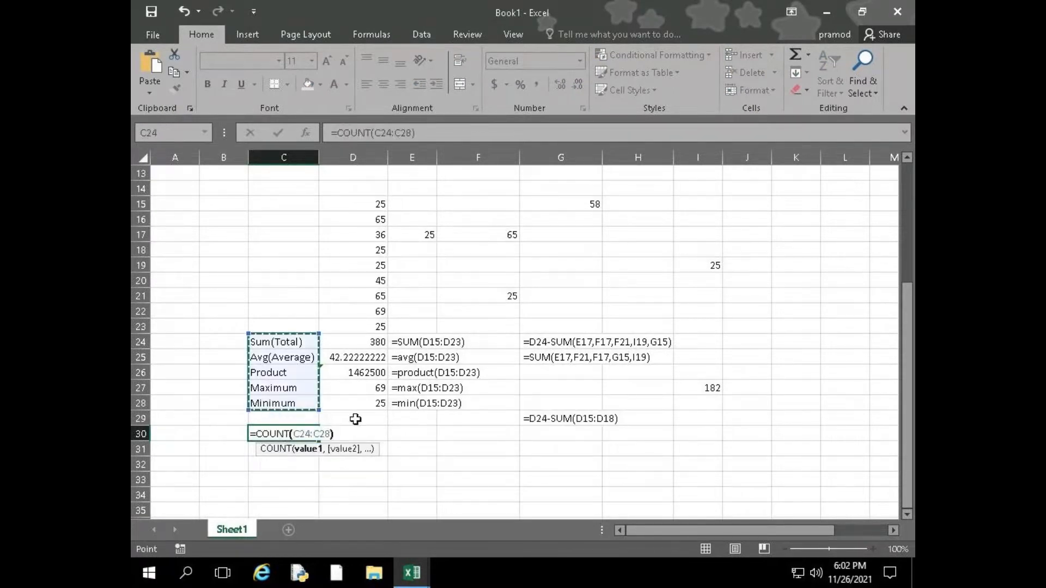
{"action": "key", "text": "Return"}
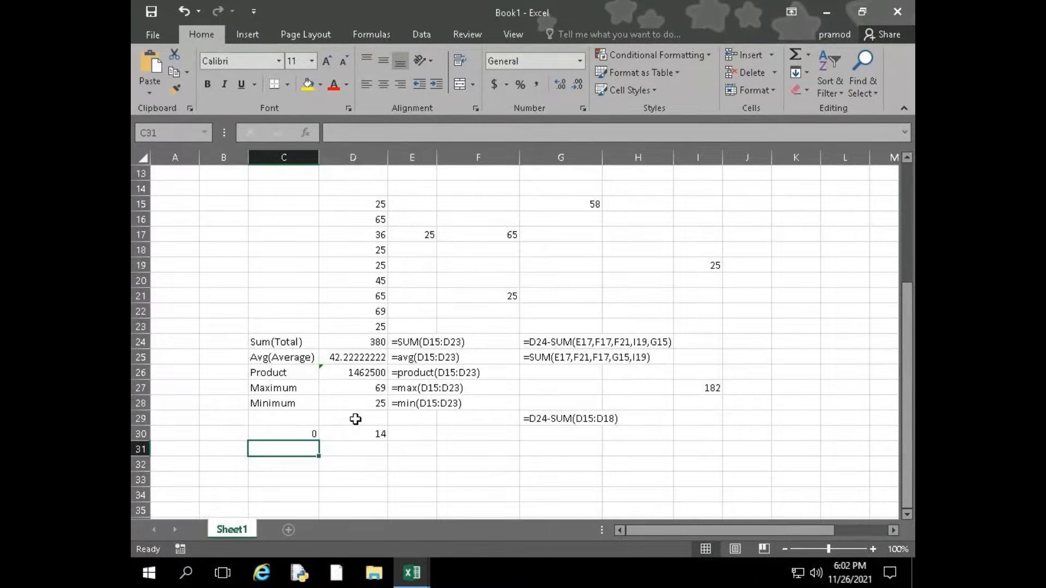
Review which cells the COUNT formula in D30 refers to
{"action": "key", "text": "Up"}
{"action": "key", "text": "Right"}
{"action": "key", "text": "F2"}
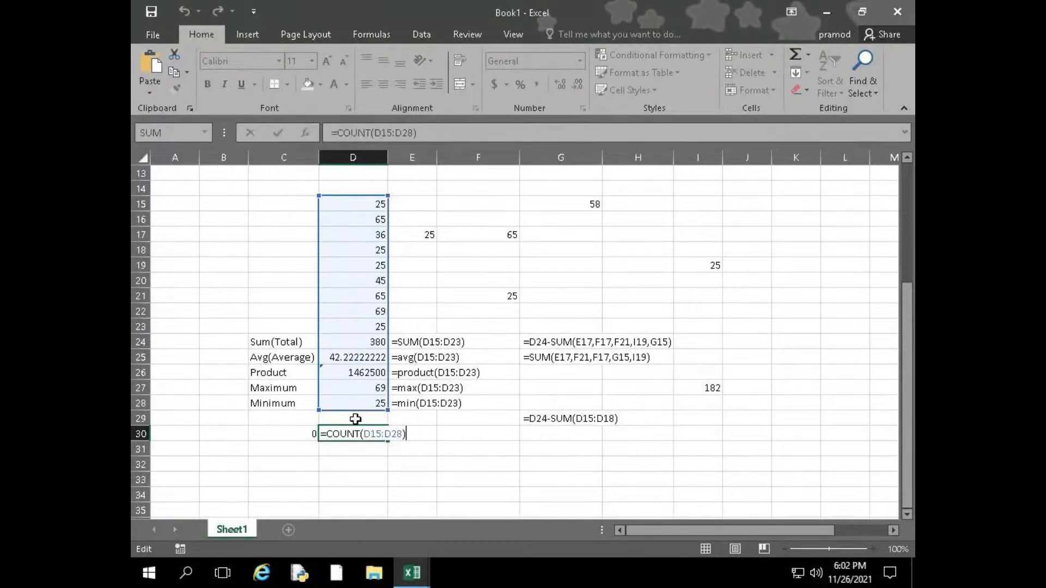
{"action": "key", "text": "Return"}
{"action": "key", "text": "Up"}
{"action": "key", "text": "Left"}
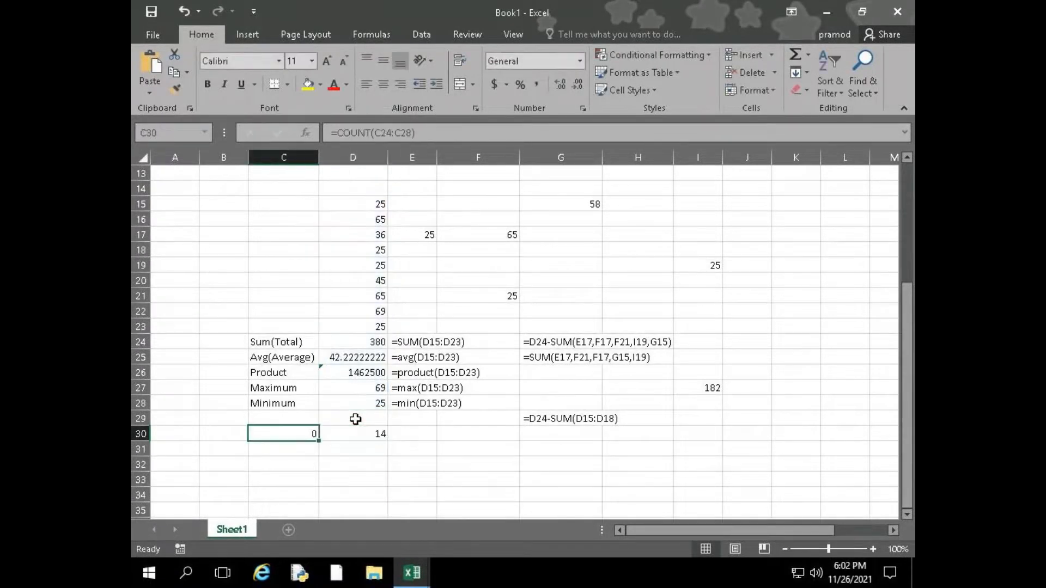
Replace the formula in C30 with =COUNTA(C24:C28) to count the non-empty label cells
{"action": "type", "text": "=COUNT("}
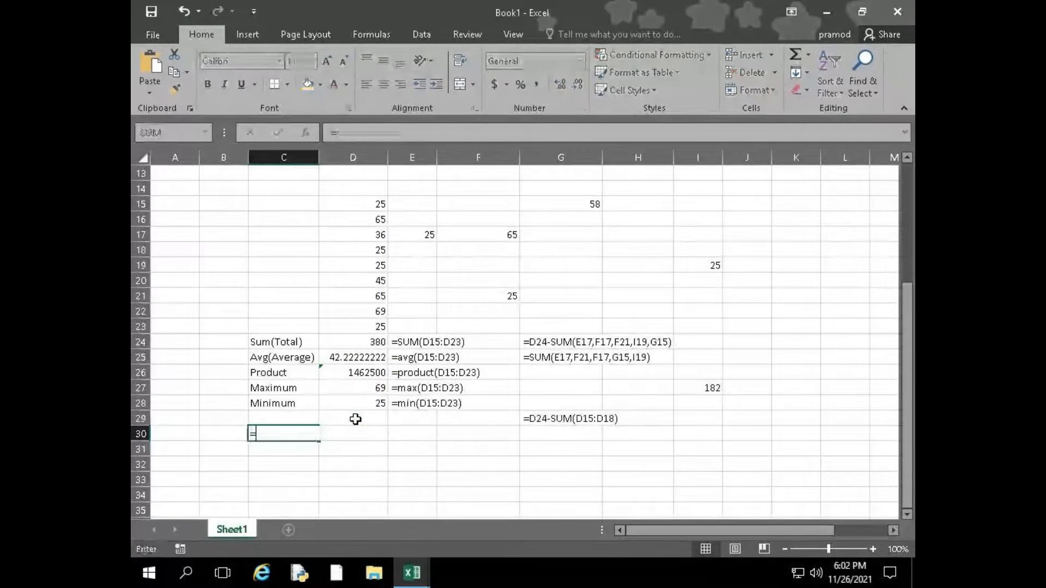
{"action": "key", "text": "BackSpace"}
{"action": "key", "text": "Down"}
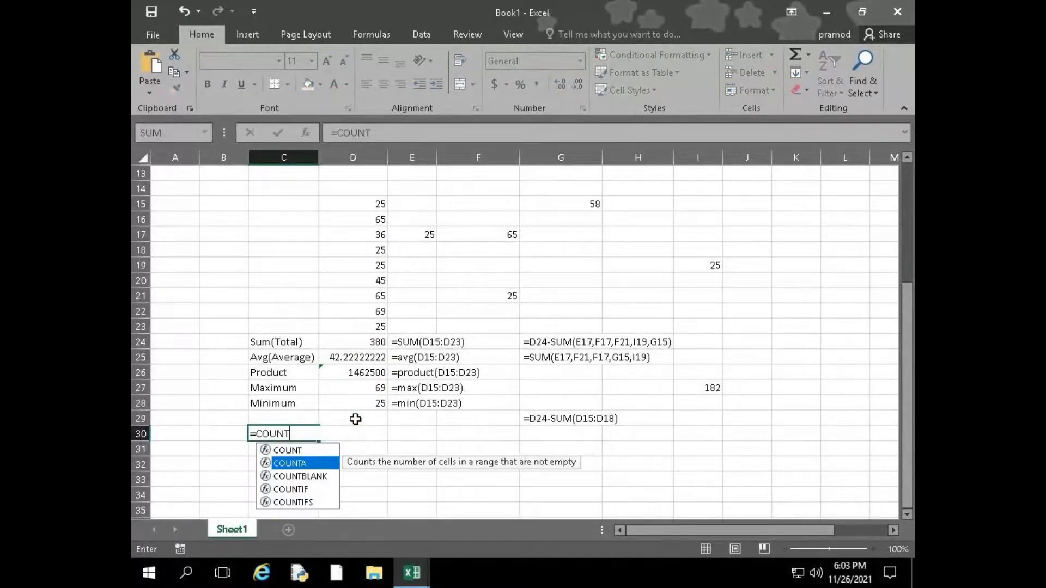
{"action": "key", "text": "Tab"}
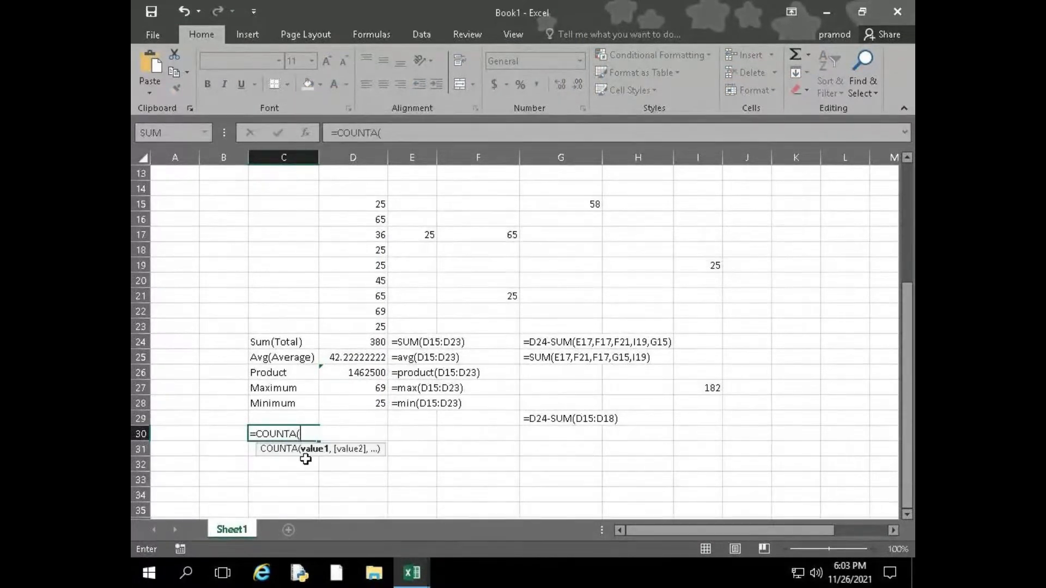
{"action": "left_click_drag", "start_coordinate": [289, 343], "coordinate": [293, 404]}
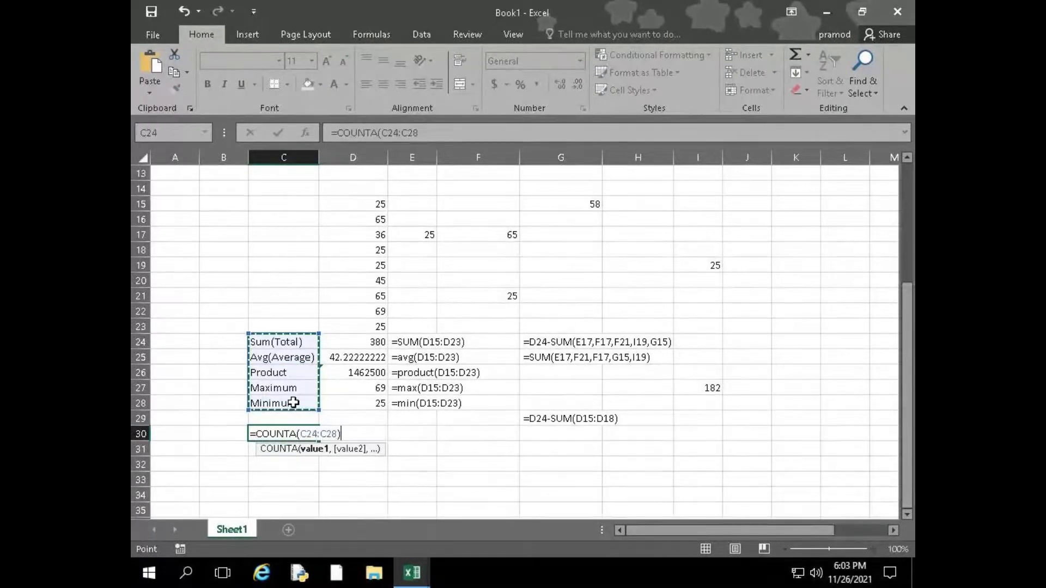
{"action": "key", "text": "Return"}
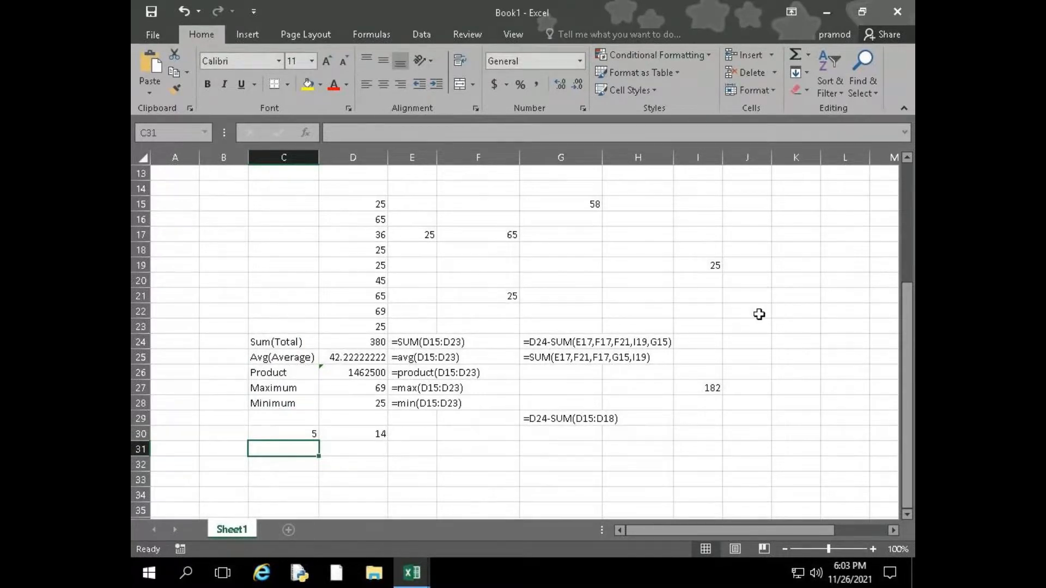
Enter the mixed sample values a, 4 and g in cells J21 to J23
{"action": "left_click", "coordinate": [759, 298]}
{"action": "type", "text": "a"}
{"action": "key", "text": "Return"}
{"action": "key", "text": "Return"}
{"action": "key", "text": "Up"}
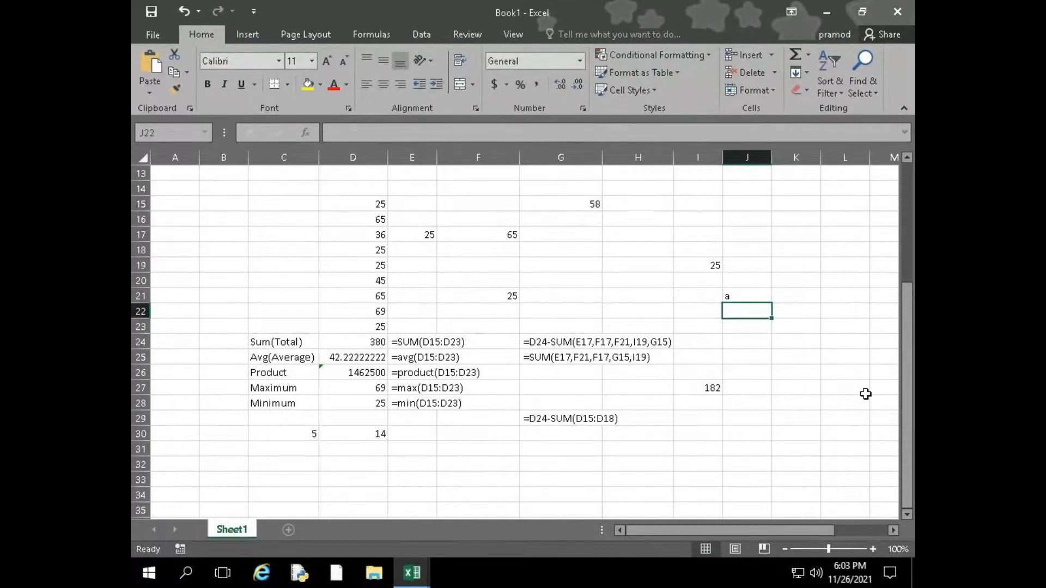
{"action": "type", "text": "4"}
{"action": "key", "text": "Return"}
{"action": "type", "text": "g"}
Continue the mixed sample list by entering 6, &, 2.5 and 3r in cells J24 to J27
{"action": "key", "text": "Return"}
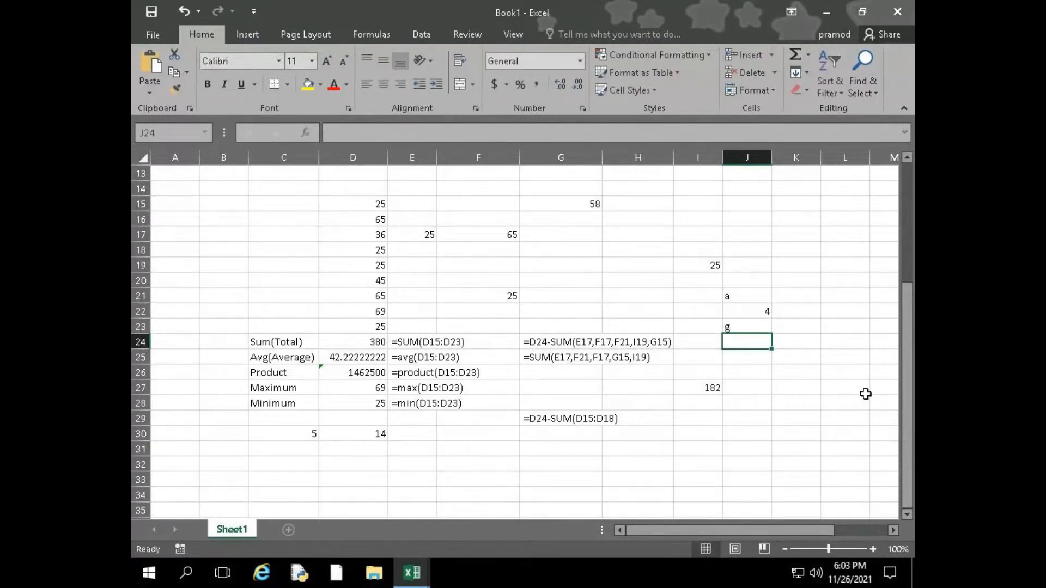
{"action": "type", "text": "6"}
{"action": "key", "text": "Return"}
{"action": "type", "text": "&"}
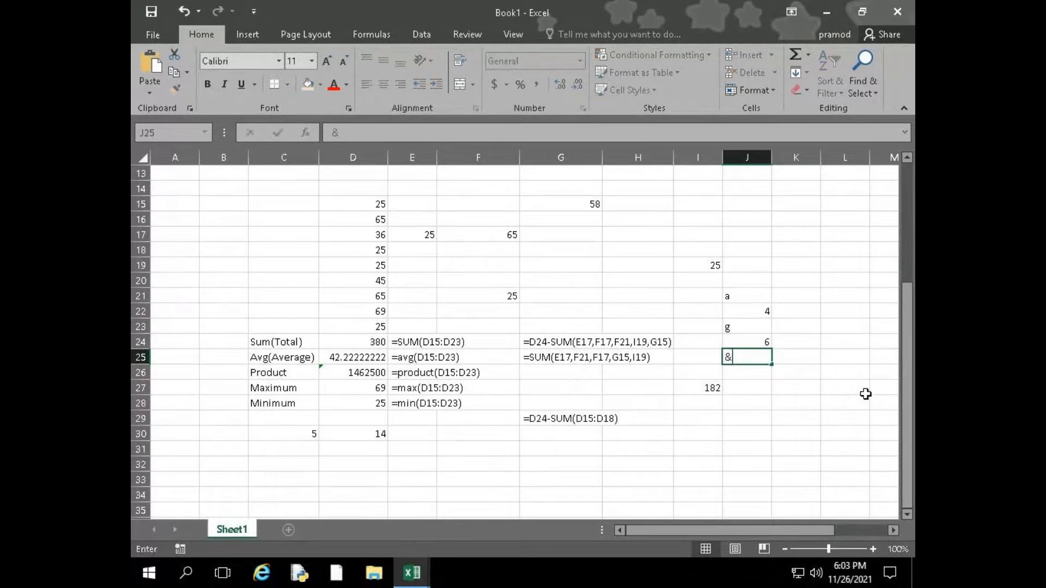
{"action": "key", "text": "Return"}
{"action": "type", "text": "2.5"}
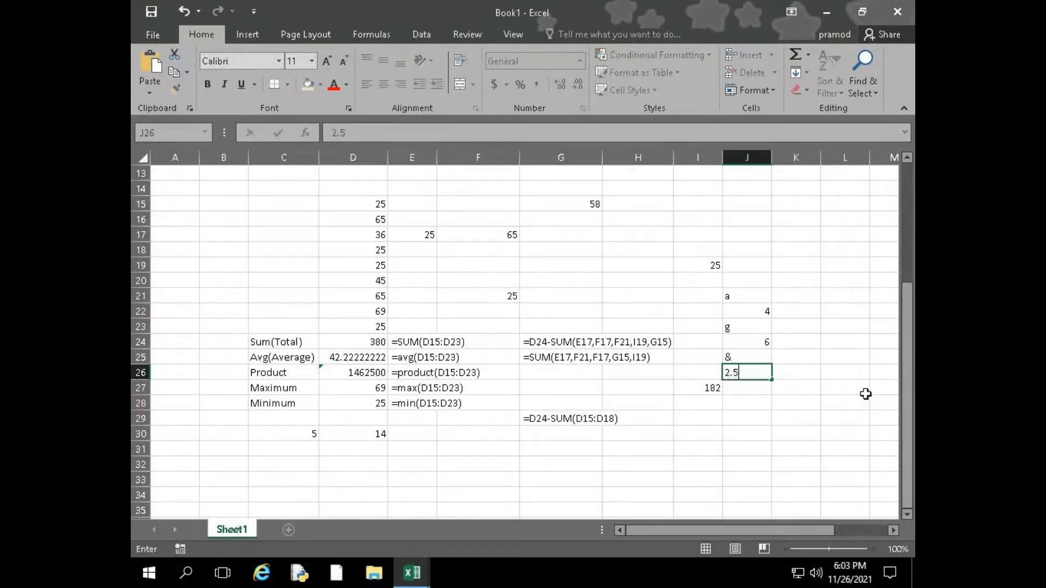
{"action": "key", "text": "Return"}
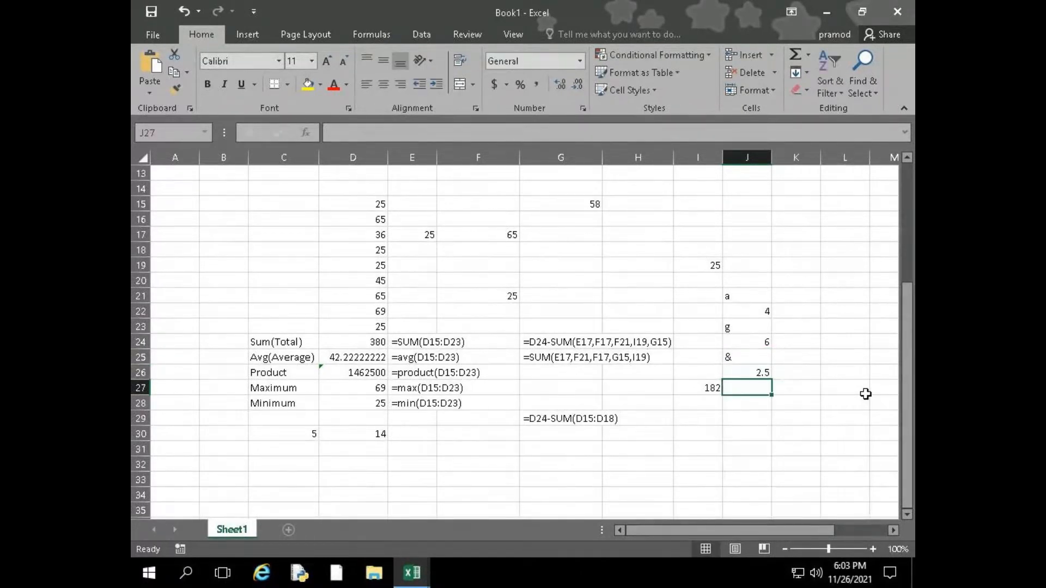
{"action": "type", "text": "3r"}
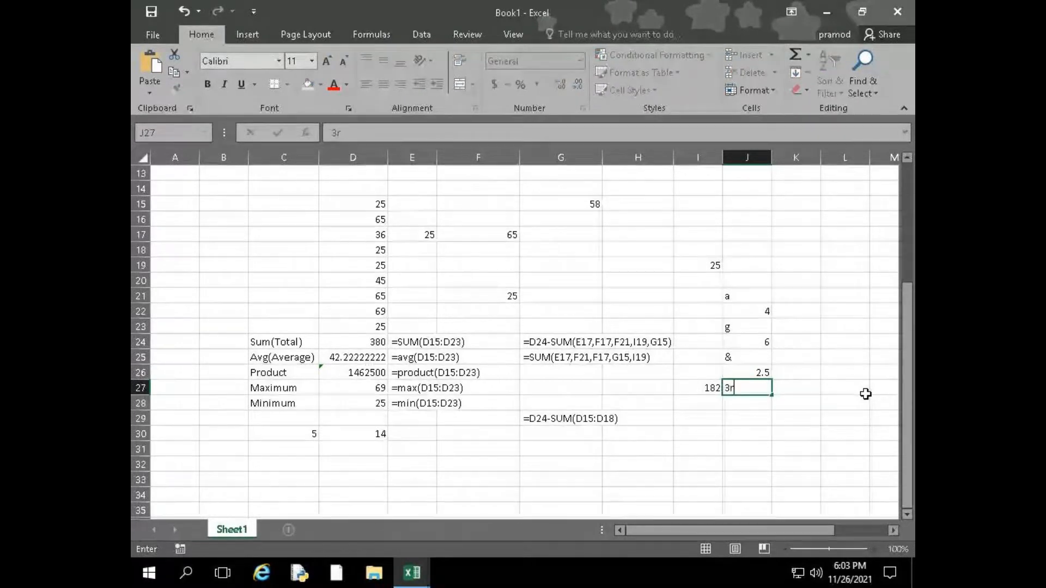
{"action": "key", "text": "Return"}
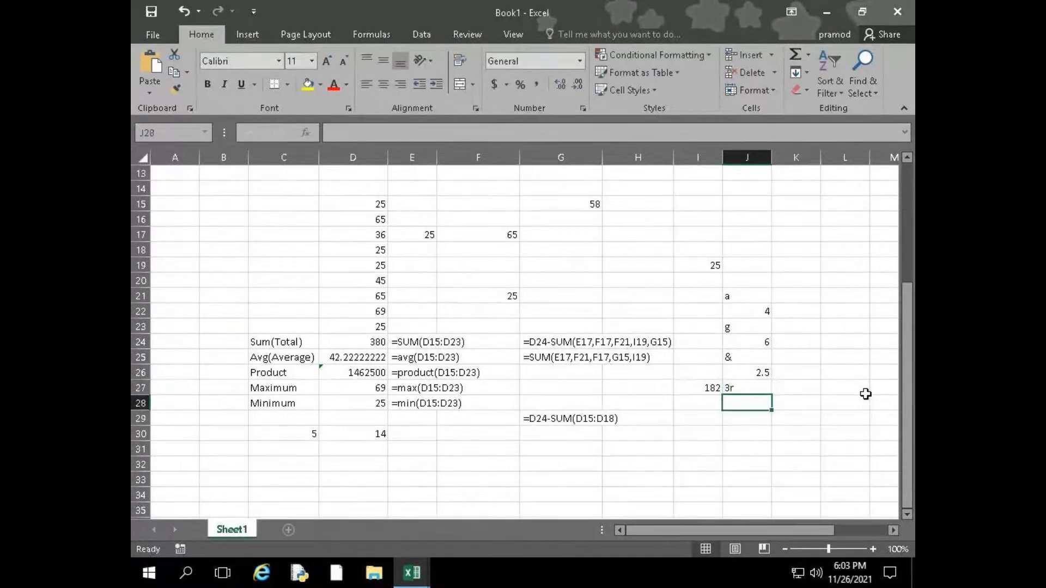
Enter =COUNTA(J21:J27) in J28 to count the mixed sample values
{"action": "type", "text": "=COUNTA("}
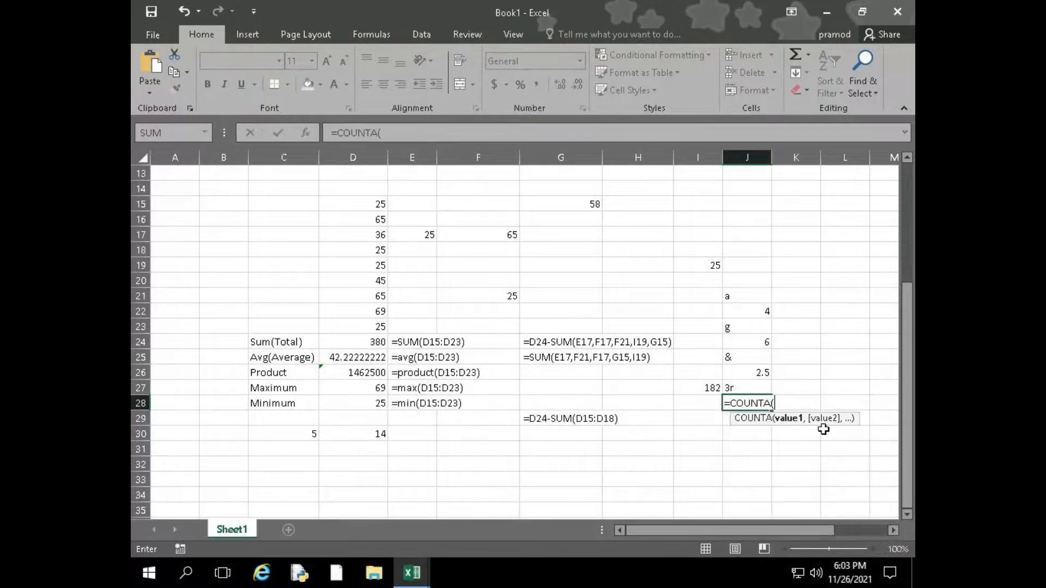
{"action": "left_click_drag", "start_coordinate": [750, 293], "coordinate": [747, 388]}
{"action": "type", "text": ")"}
{"action": "key", "text": "Return"}
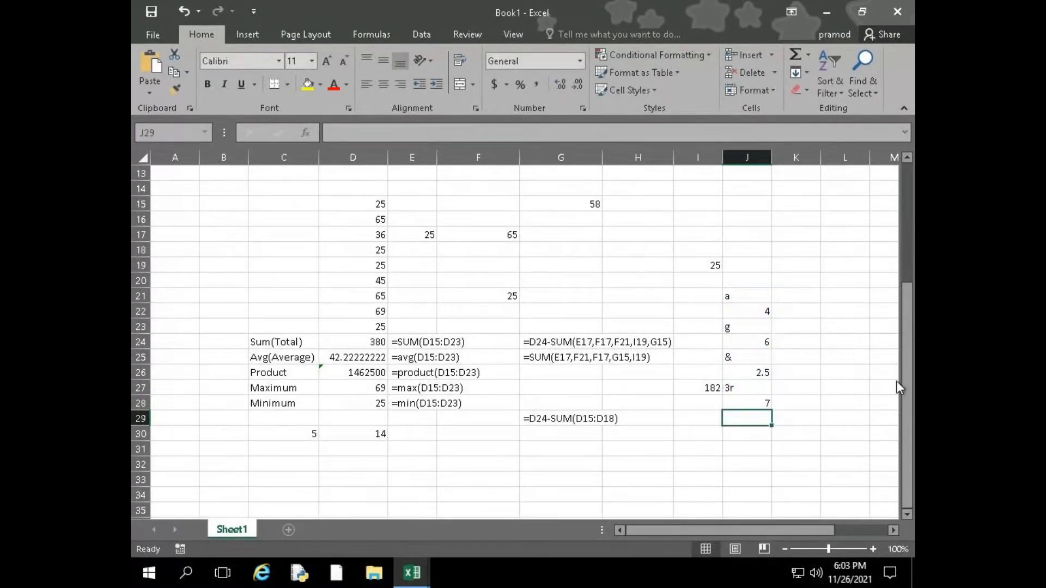
Review the sample entries in J21 to J27 and the range used by the COUNTA formula in J28
{"action": "left_click_drag", "start_coordinate": [736, 296], "coordinate": [739, 376]}
{"action": "left_click", "coordinate": [742, 341]}
{"action": "left_click", "coordinate": [744, 388]}
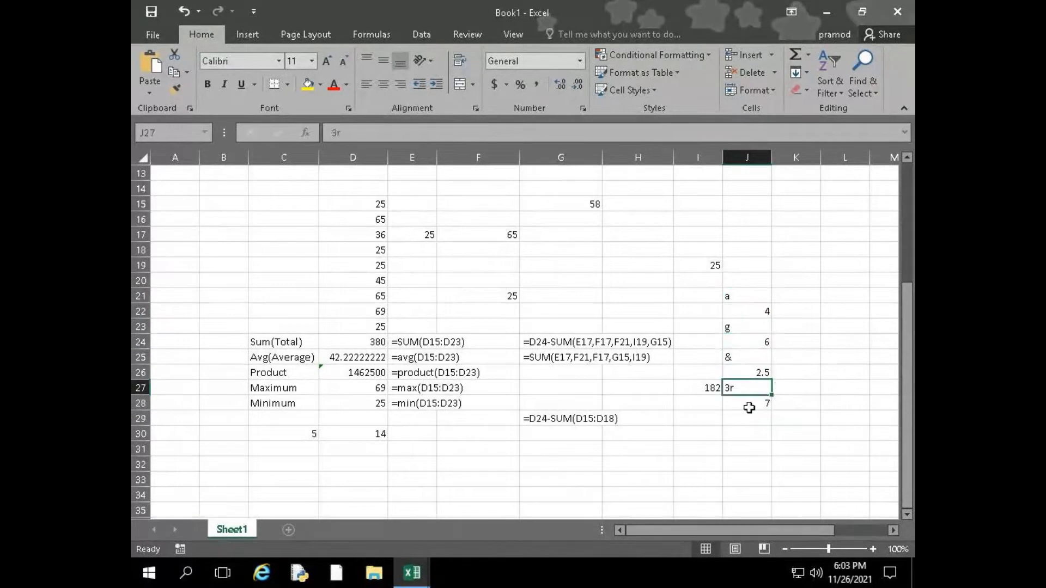
{"action": "left_click", "coordinate": [748, 404]}
{"action": "double_click", "coordinate": [749, 404]}
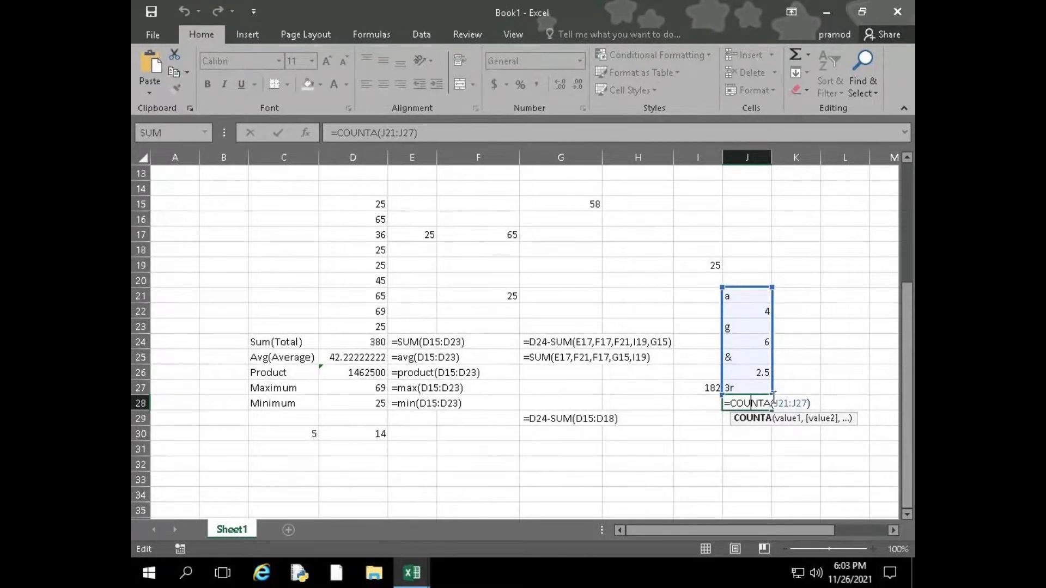
Start a COUNTIF formula in F31 with D15:D23 as its range, ready for the criteria argument
{"action": "left_click", "coordinate": [449, 448]}
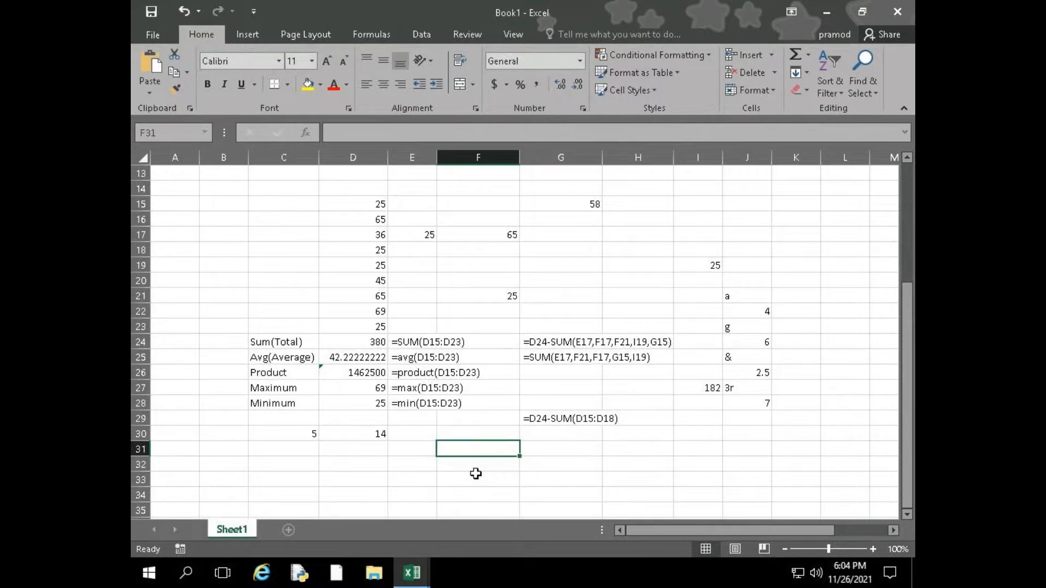
{"action": "type", "text": "=countif`"}
{"action": "key", "text": "BackSpace"}
{"action": "key", "text": "Tab"}
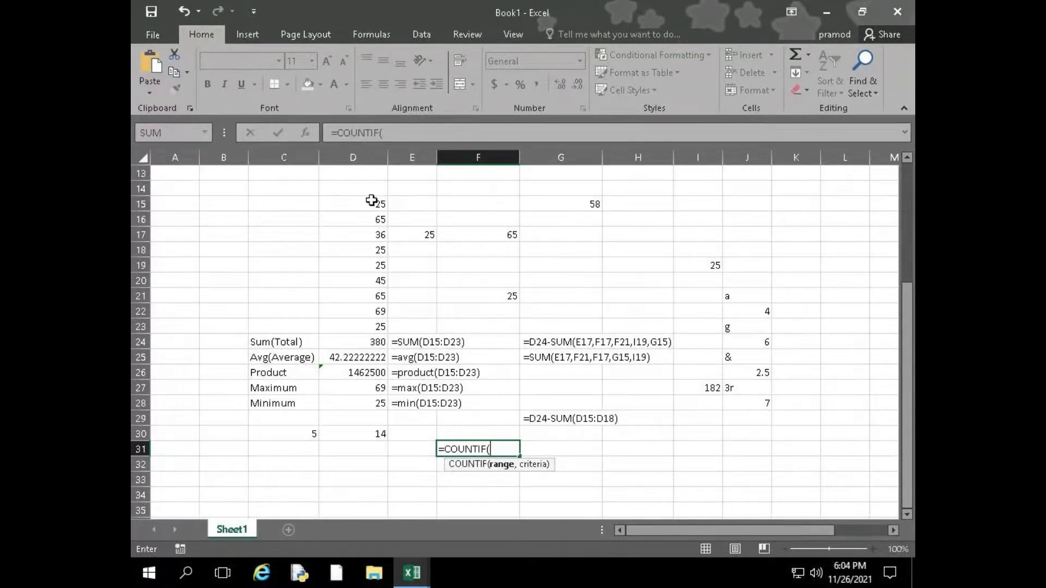
{"action": "left_click_drag", "start_coordinate": [376, 203], "coordinate": [360, 327]}
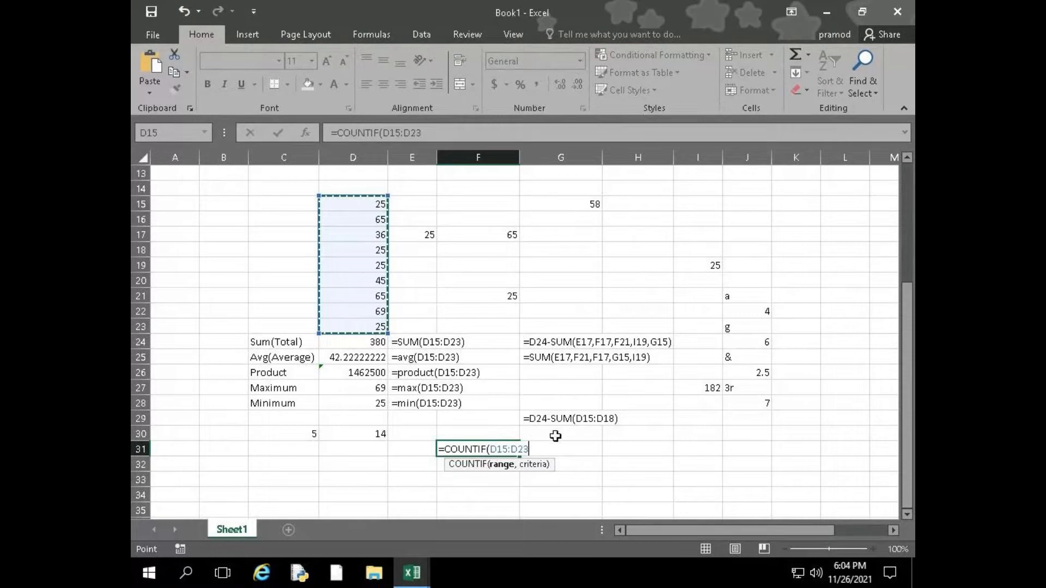
{"action": "type", "text": ","}
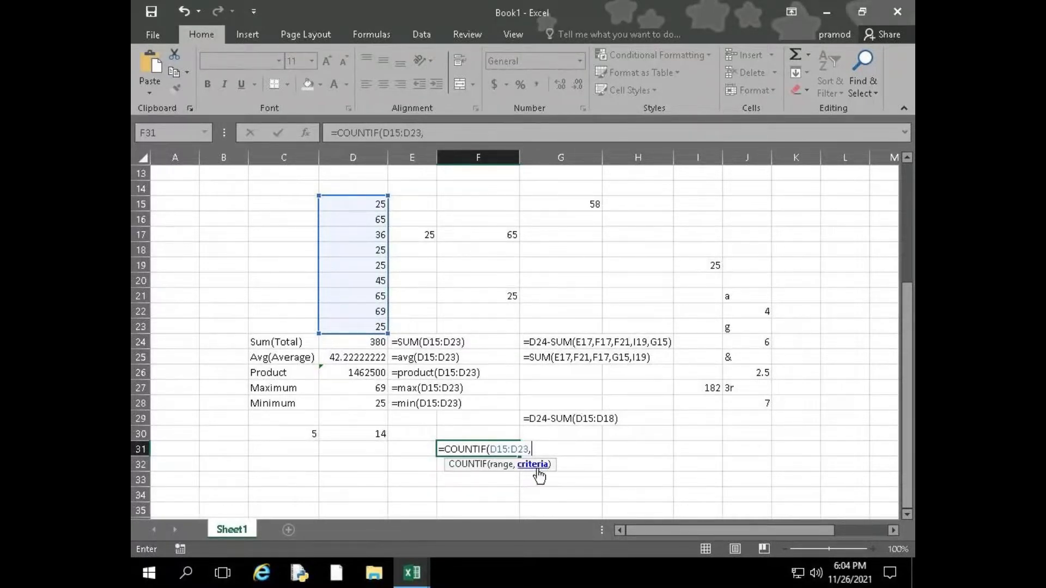
{"action": "left_click", "coordinate": [376, 325]}
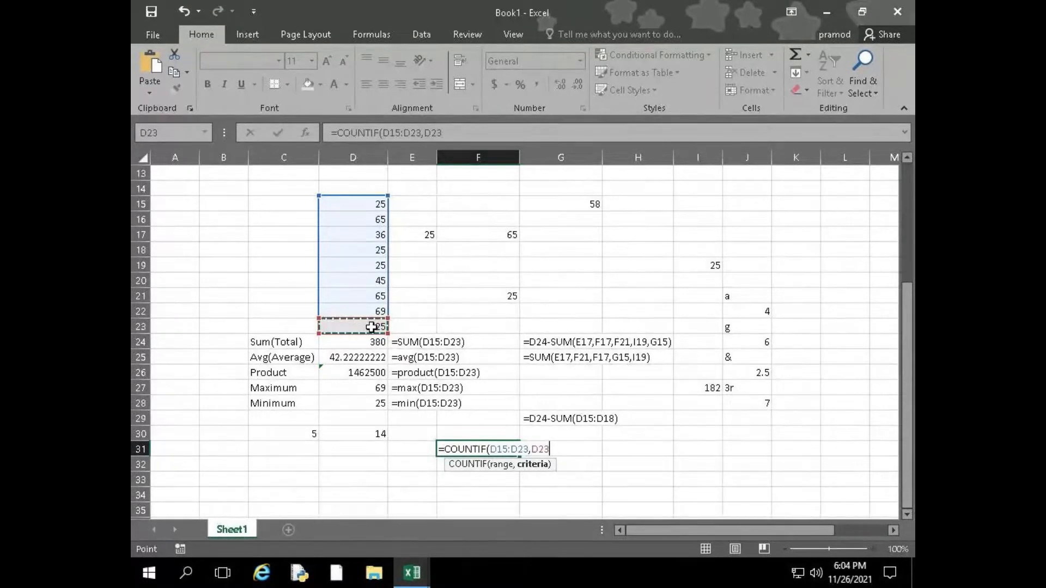
{"action": "key", "text": "BackSpace"}
{"action": "key", "text": "BackSpace"}
{"action": "key", "text": "BackSpace"}
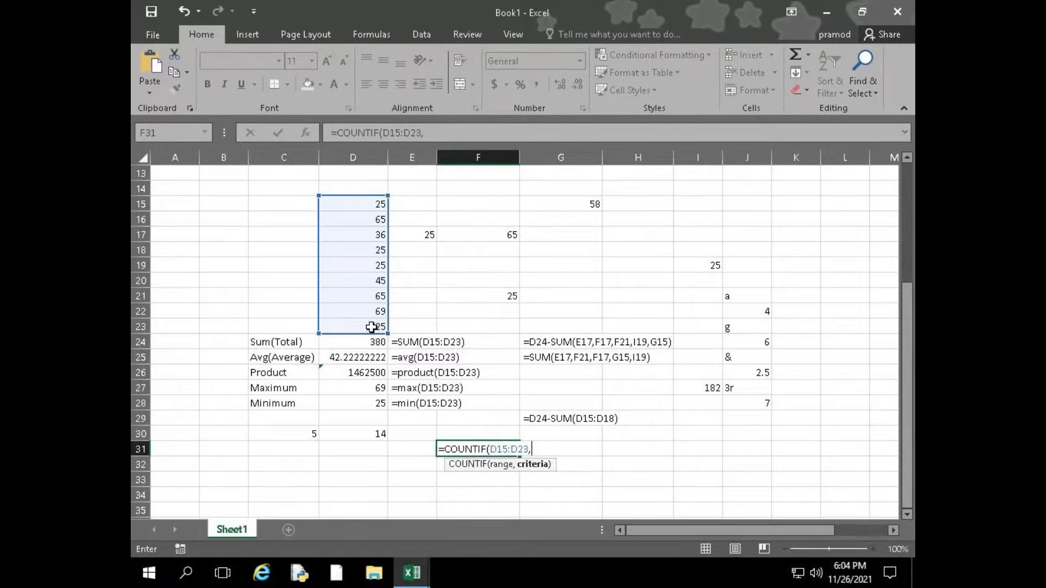
Complete the COUNTIF formula in F31 with 25 as the criterion
{"action": "type", "text": "25)"}
{"action": "key", "text": "Return"}
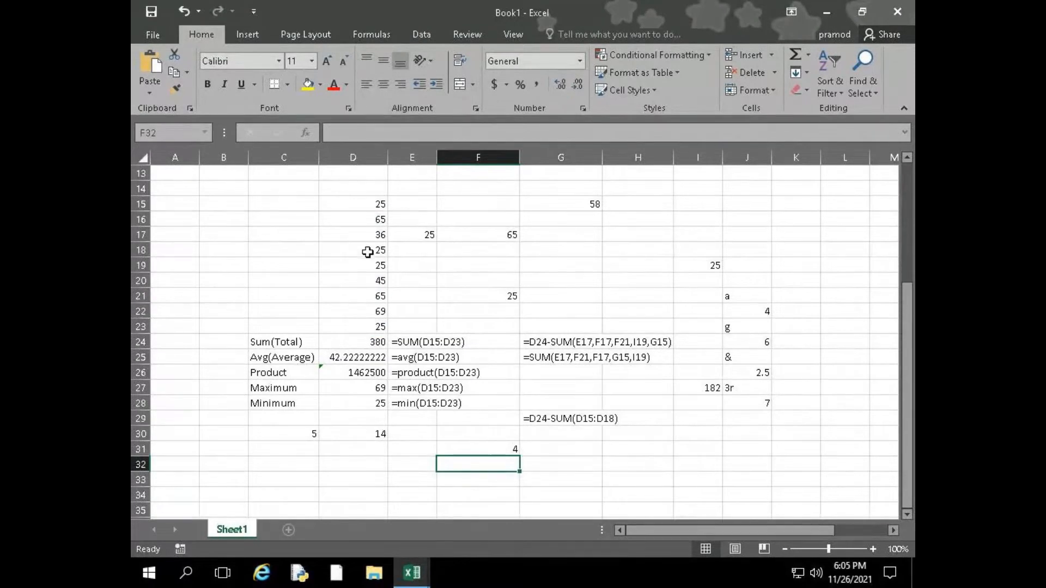
Review the range and criterion of the COUNTIF formula in F31
{"action": "double_click", "coordinate": [466, 449]}
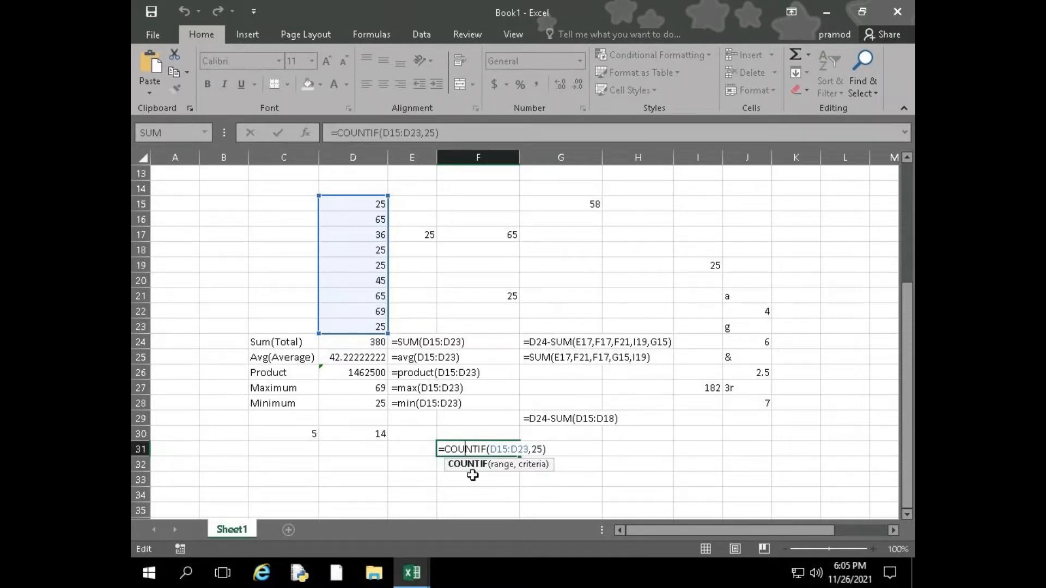
{"action": "key", "text": "Return"}
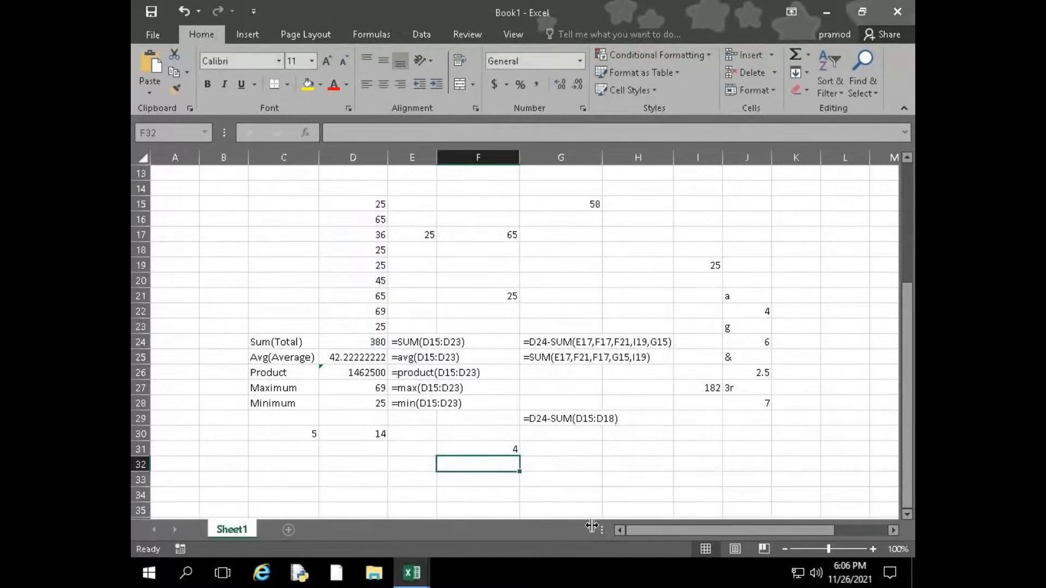
{"action": "double_click", "coordinate": [488, 448]}
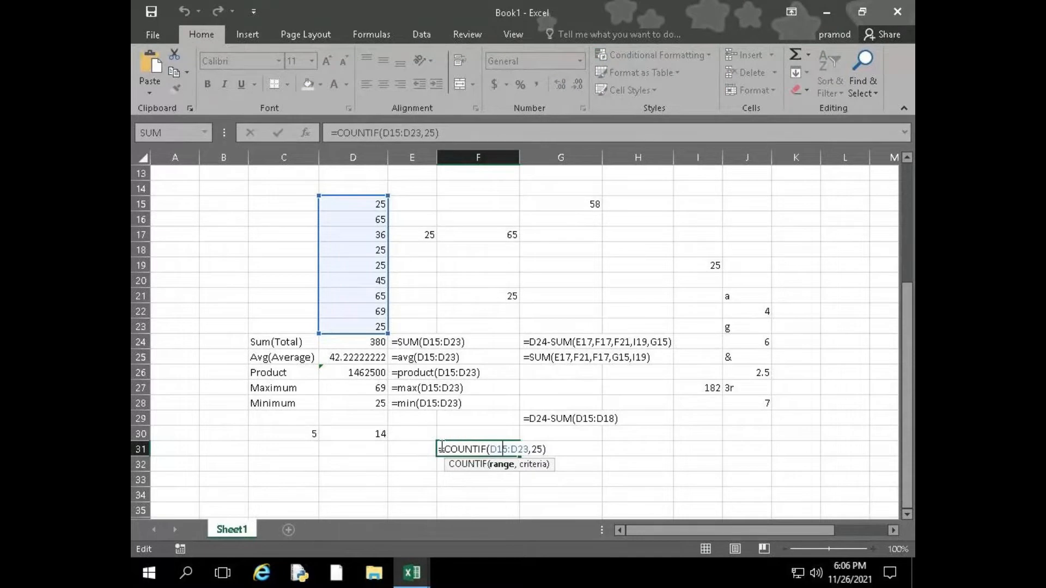
Turn the COUNT formula in D30 and the COUNTIF formula in F31 into text so the cells display them
{"action": "left_click", "coordinate": [359, 434]}
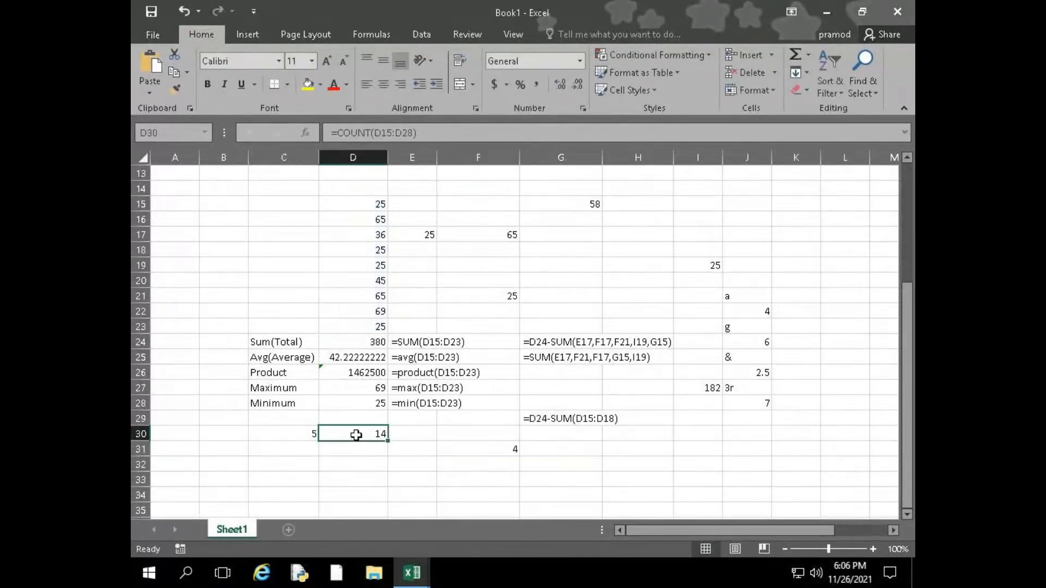
{"action": "double_click", "coordinate": [358, 434]}
{"action": "key", "text": "Escape"}
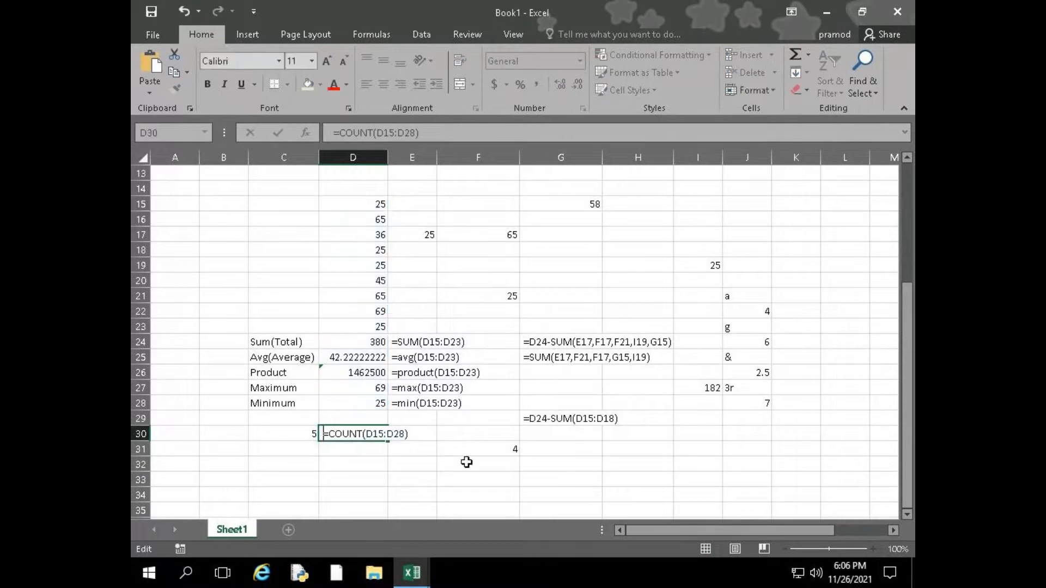
{"action": "left_click", "coordinate": [476, 460]}
{"action": "double_click", "coordinate": [473, 449]}
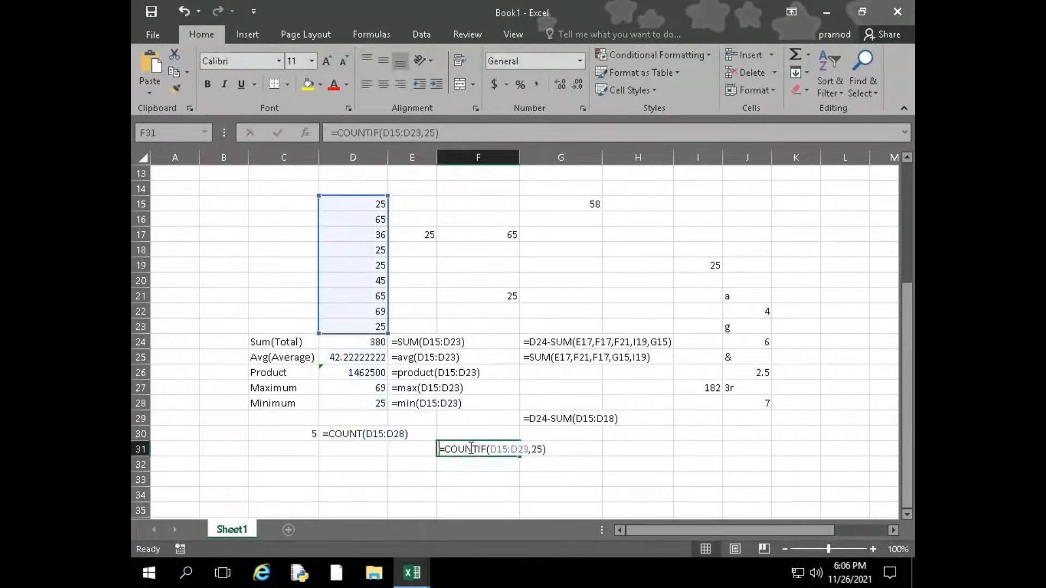
{"action": "left_click", "coordinate": [440, 448]}
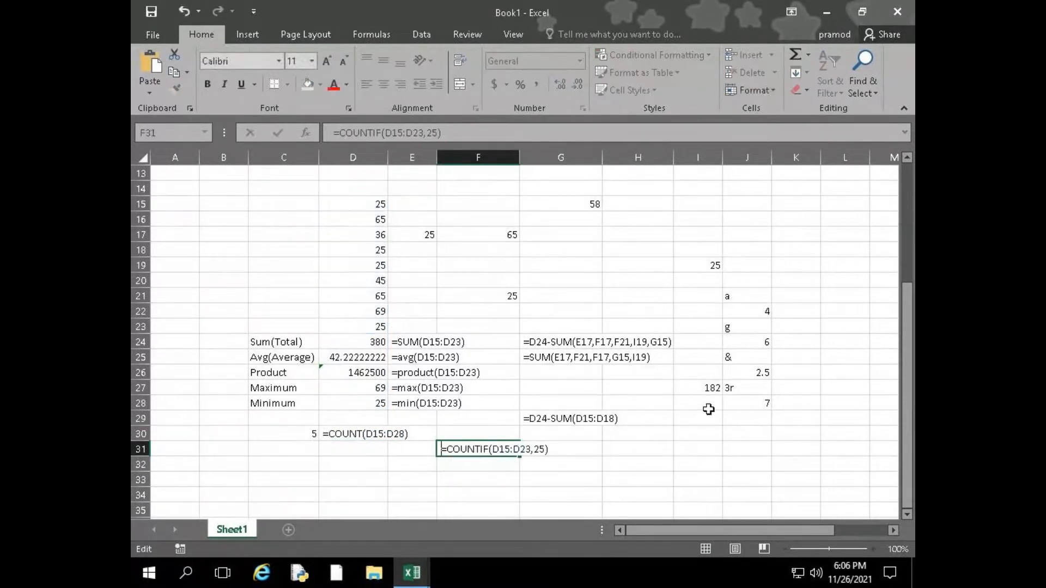
{"action": "left_click", "coordinate": [731, 391]}
Turn the COUNTA formula in J28 into text so the cell displays it
{"action": "left_click", "coordinate": [734, 406]}
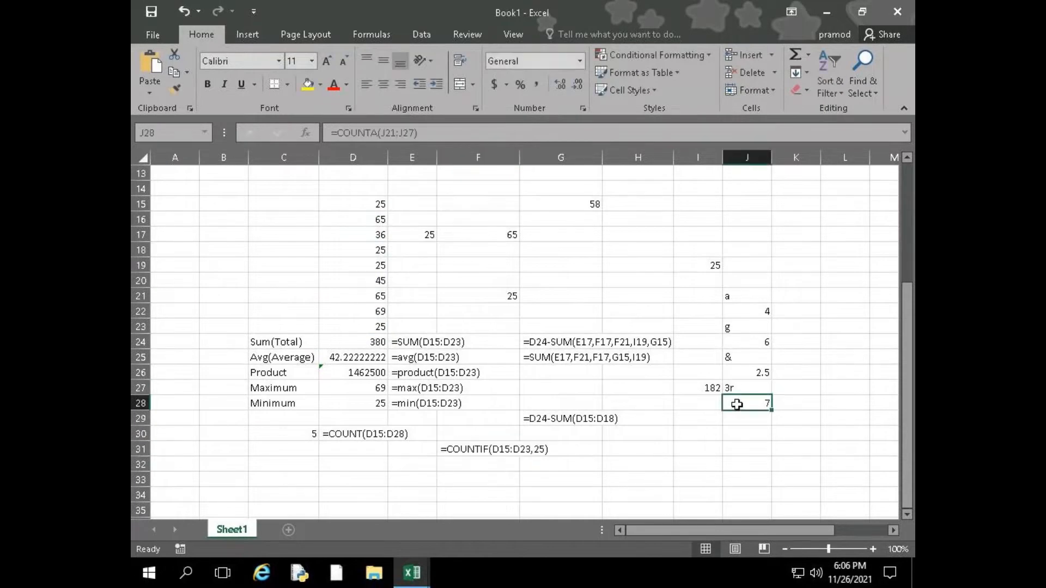
{"action": "double_click", "coordinate": [731, 404]}
{"action": "left_click", "coordinate": [727, 405]}
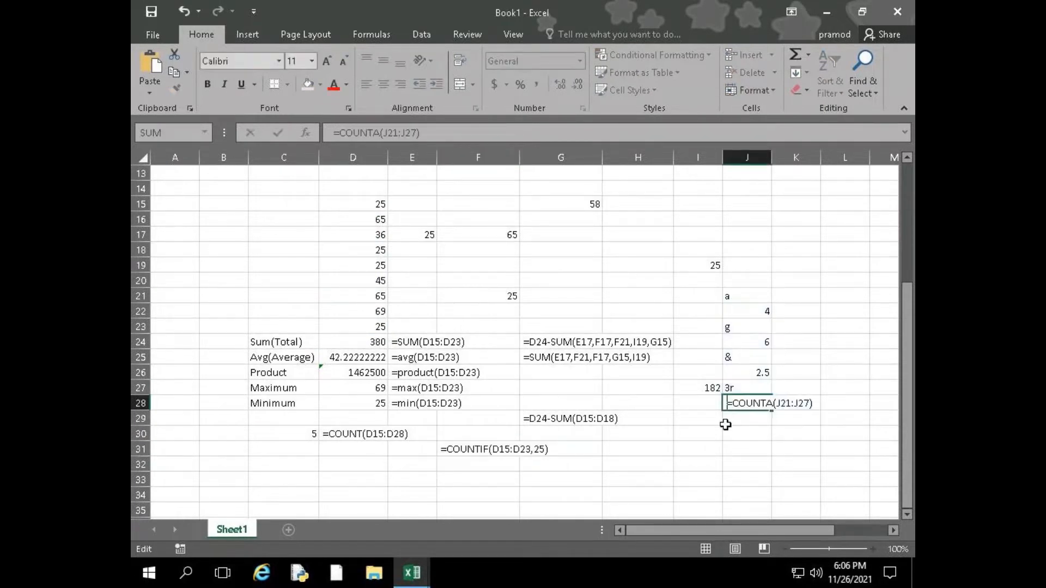
{"action": "left_click", "coordinate": [348, 440]}
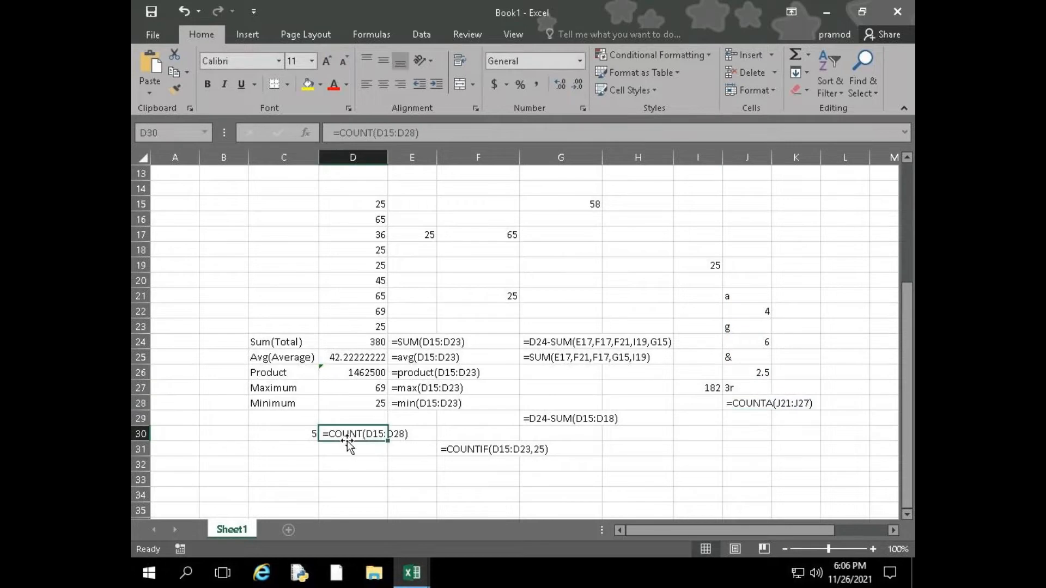
Open the COUNTIF entry in F31 as a live formula again and examine its range and criteria arguments
{"action": "left_click", "coordinate": [467, 452]}
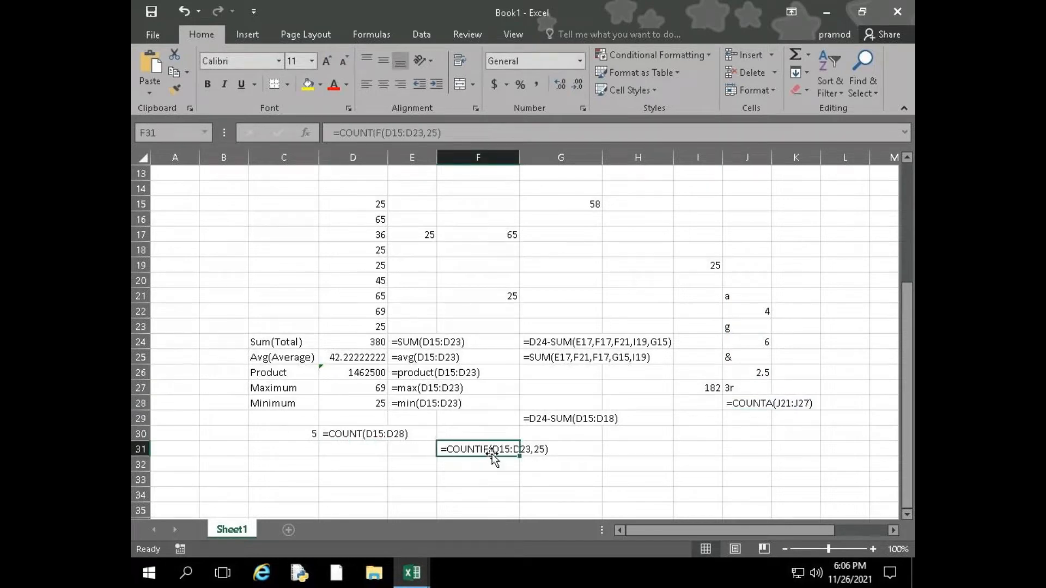
{"action": "double_click", "coordinate": [444, 449]}
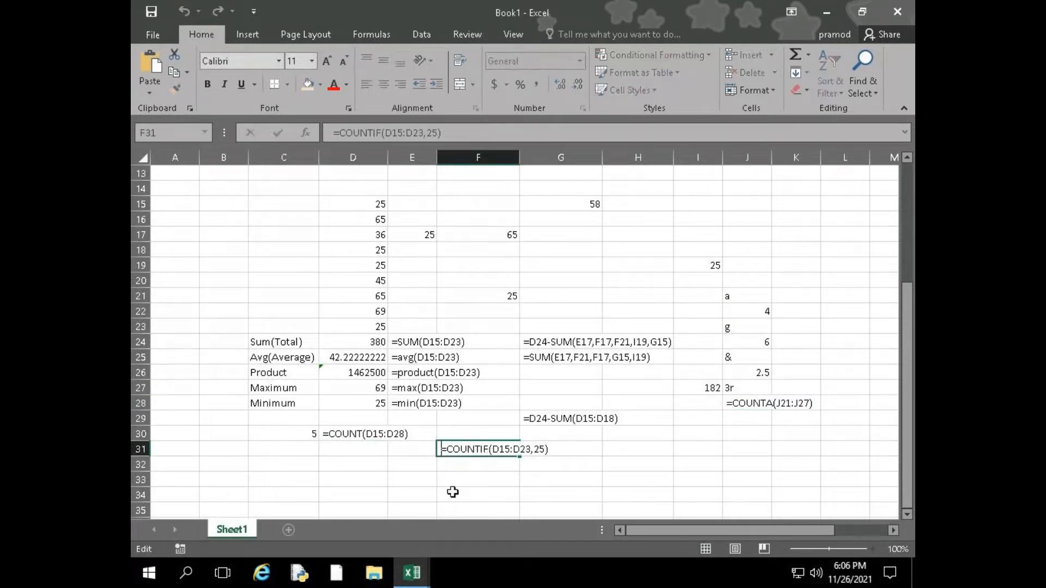
{"action": "left_click", "coordinate": [497, 450]}
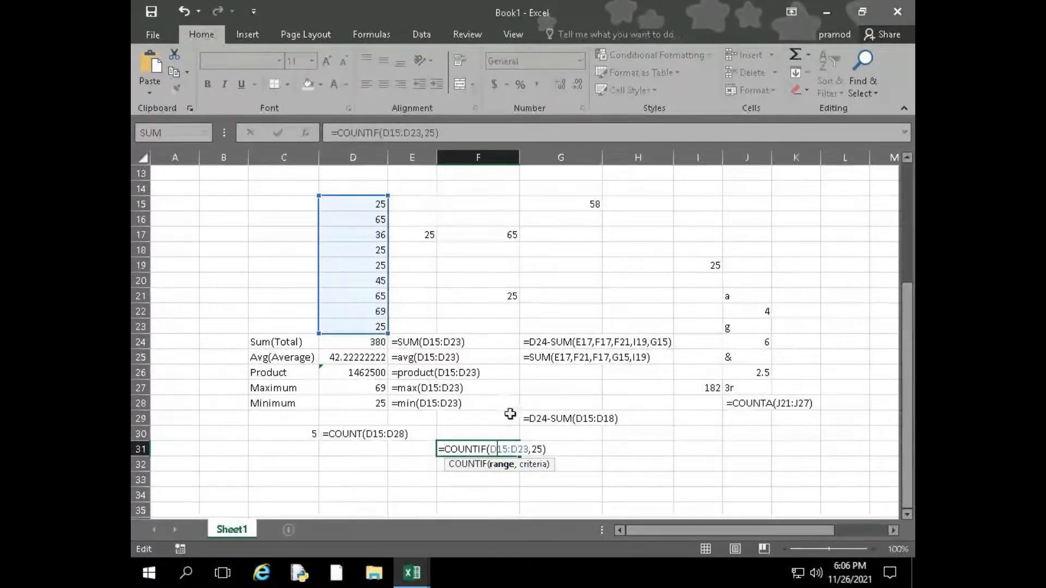
{"action": "left_click", "coordinate": [537, 449]}
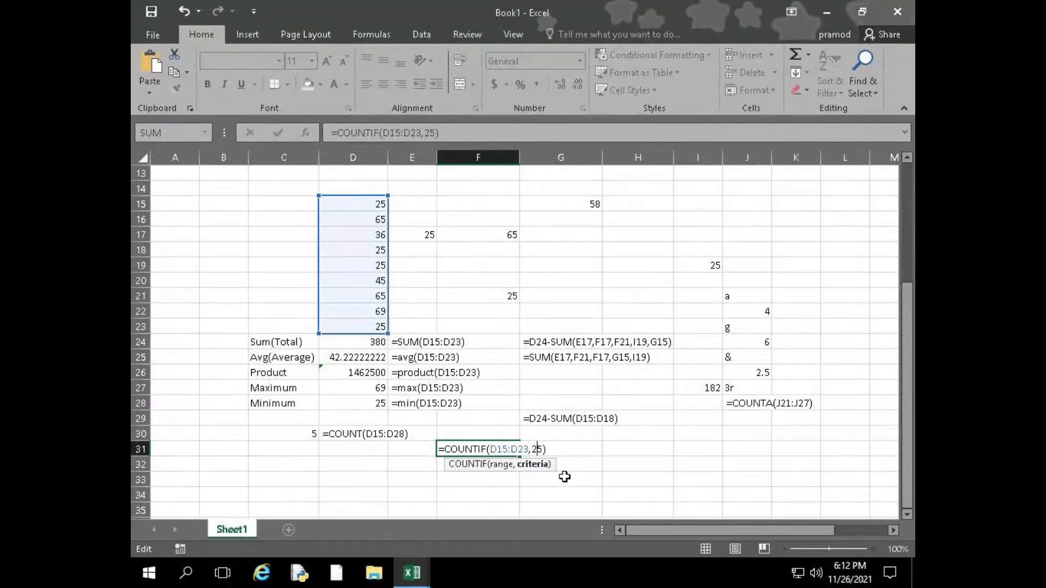
Commit the COUNTIF formula in F31 and enter the heading "Reference as 3 types" in D42
{"action": "key", "text": "Return"}
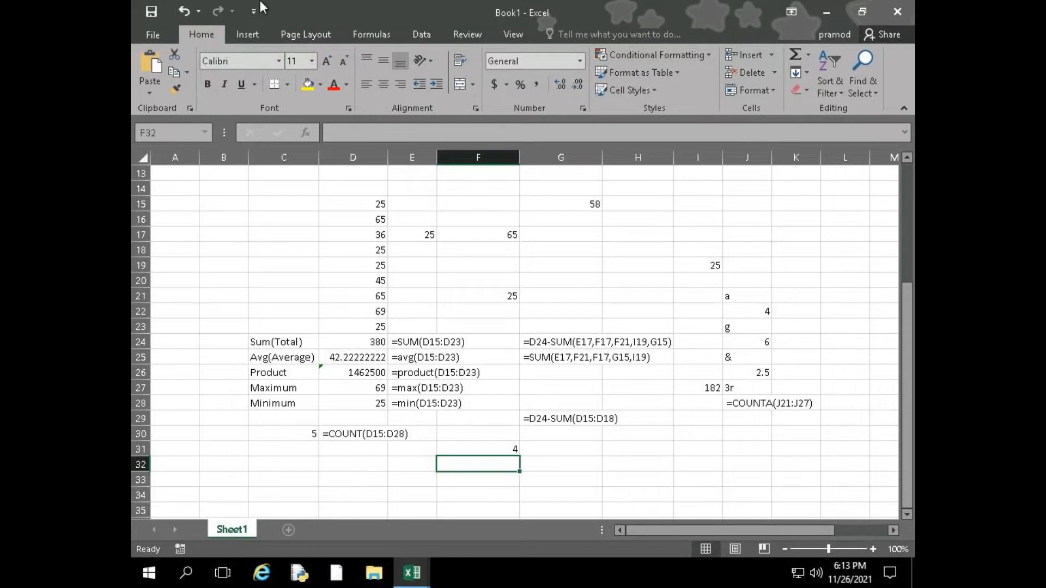
{"action": "scroll", "coordinate": [302, 403], "scroll_direction": "down", "scroll_amount": 6}
{"action": "scroll", "coordinate": [302, 404], "scroll_direction": "down", "scroll_amount": 1}
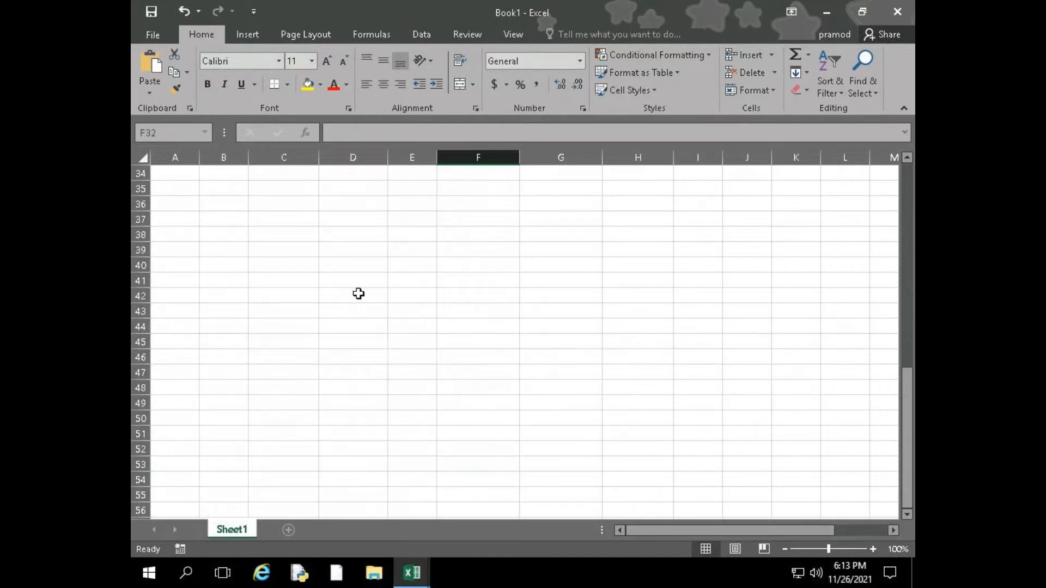
{"action": "left_click", "coordinate": [358, 294]}
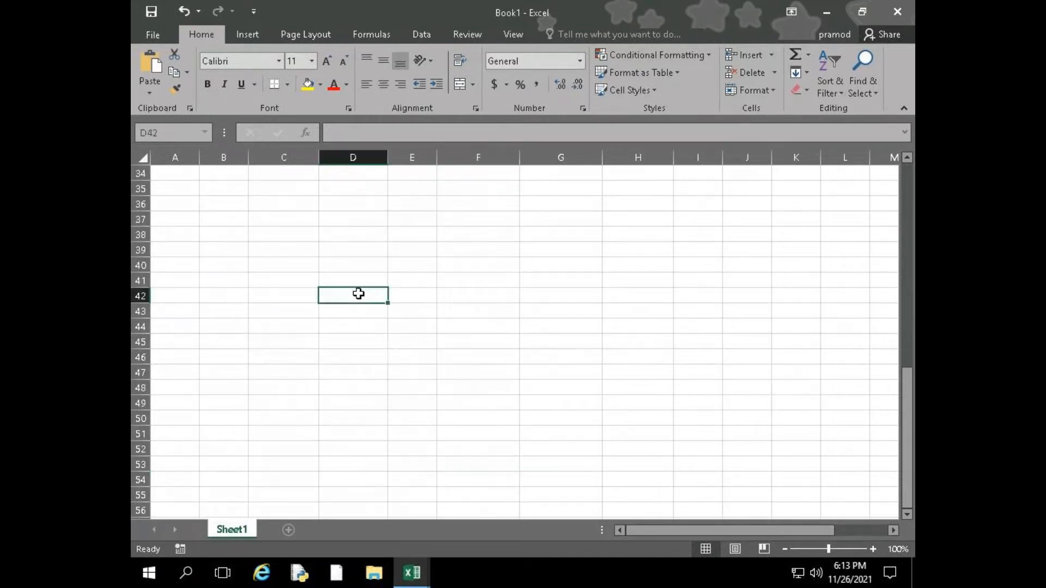
{"action": "type", "text": "A"}
{"action": "key", "text": "BackSpace"}
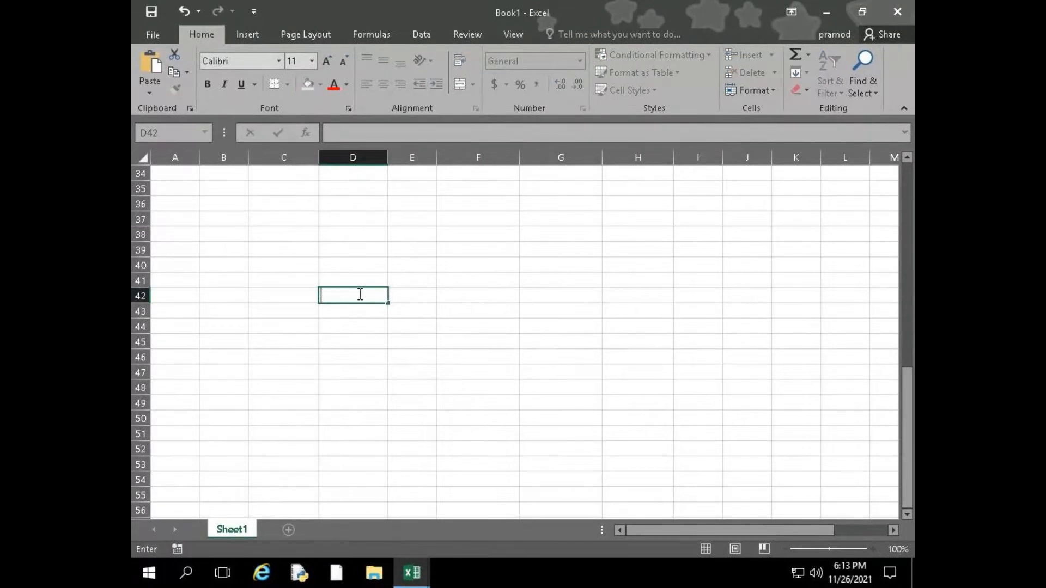
{"action": "type", "text": "Reference "}
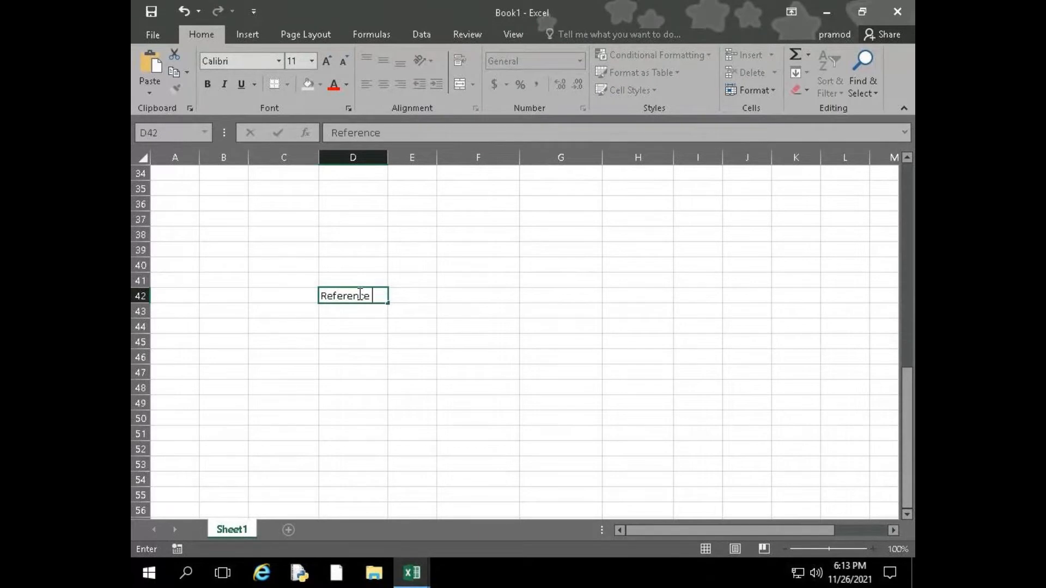
{"action": "type", "text": "as thnree"}
{"action": "key", "text": "BackSpace"}
{"action": "key", "text": "BackSpace"}
{"action": "key", "text": "BackSpace"}
{"action": "key", "text": "BackSpace"}
{"action": "key", "text": "BackSpace"}
{"action": "key", "text": "BackSpace"}
{"action": "key", "text": "BackSpace"}
{"action": "type", "text": "3 types"}
{"action": "key", "text": "Return"}
{"action": "key", "text": "Return"}
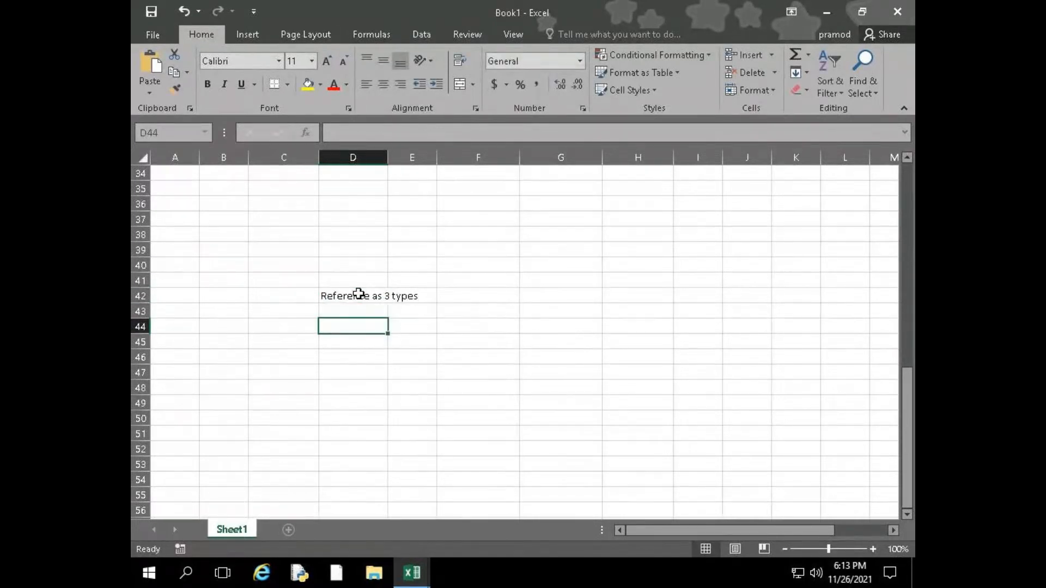
List the reference types "Relative ref", "Absolute ref" and "Mixed ref" in cells D44 to D46
{"action": "type", "text": "Re"}
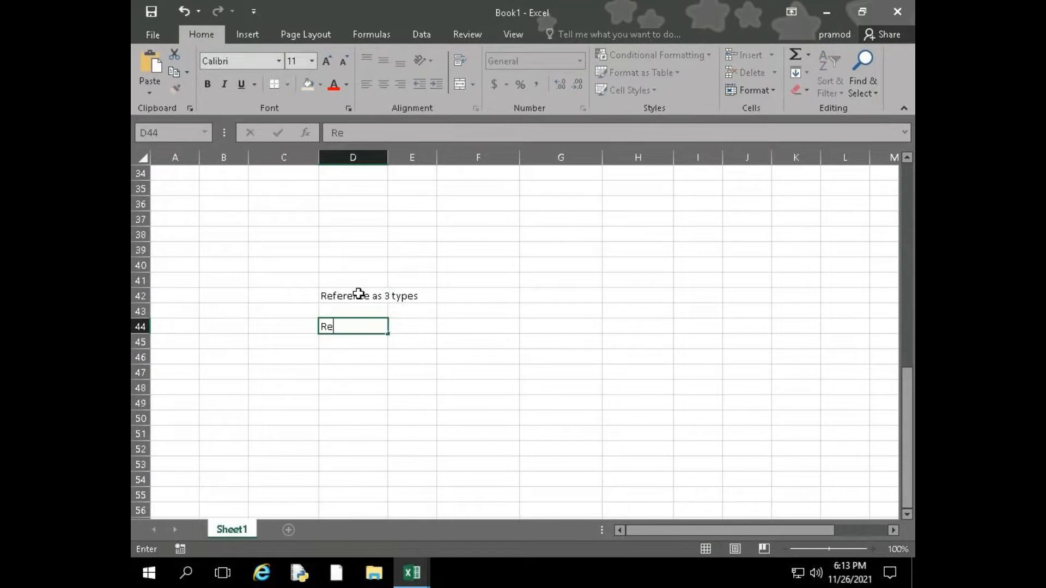
{"action": "type", "text": "lative ref"}
{"action": "key", "text": "Return"}
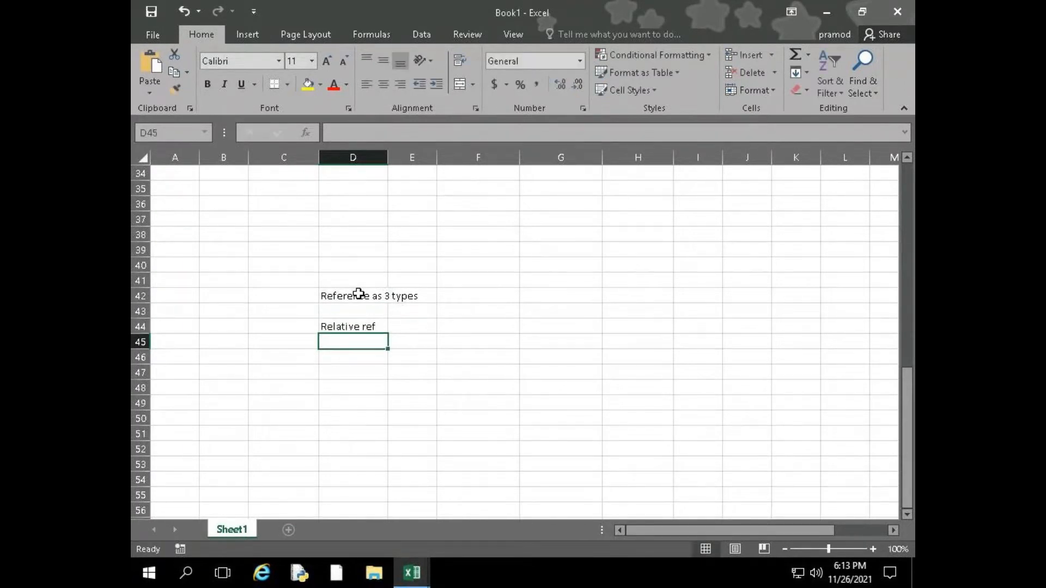
{"action": "type", "text": "Absolute"}
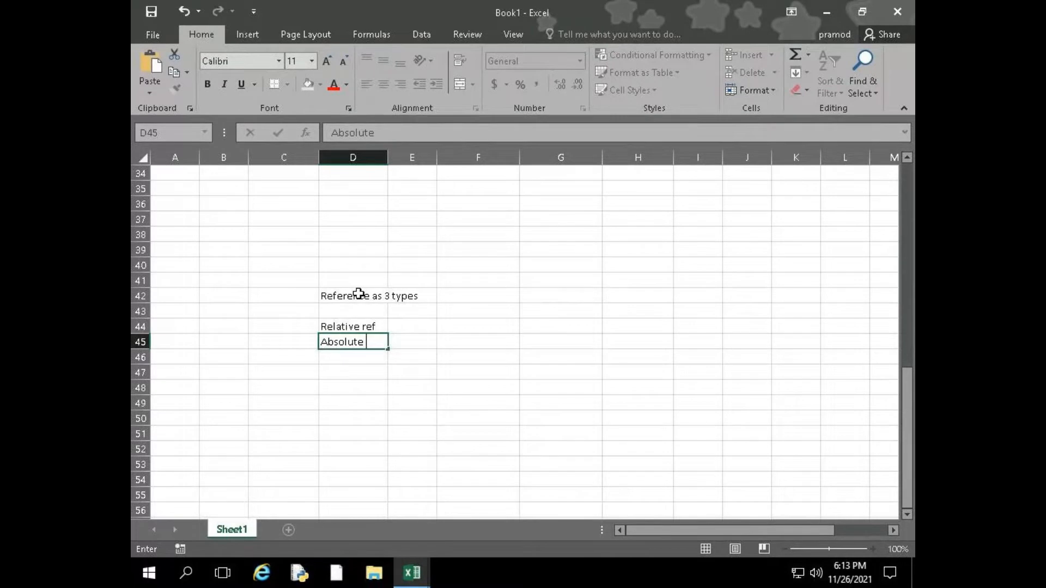
{"action": "type", "text": " ref"}
{"action": "key", "text": "Return"}
{"action": "type", "text": "M"}
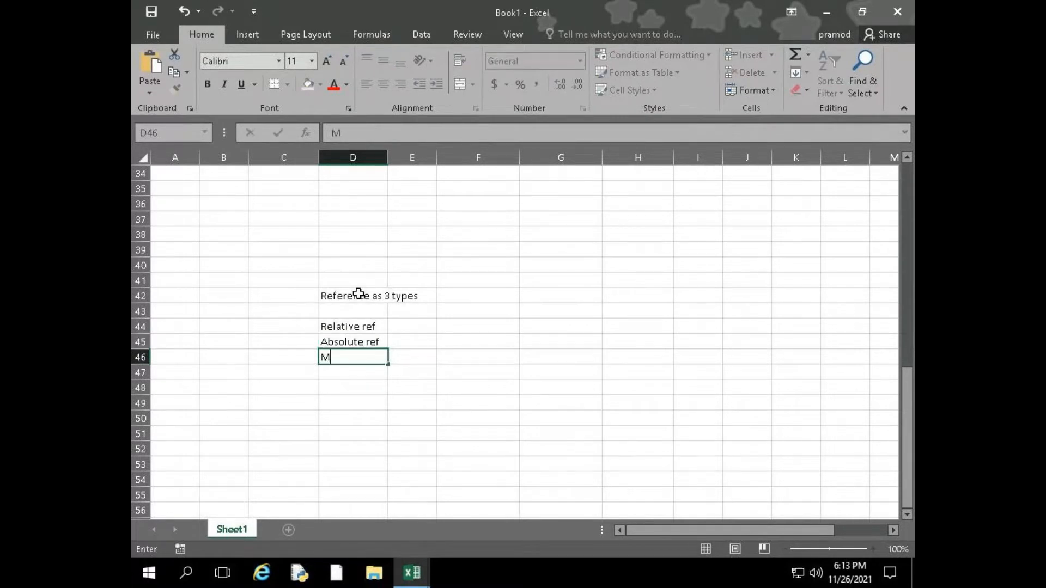
{"action": "type", "text": "ixed ref"}
{"action": "key", "text": "Return"}
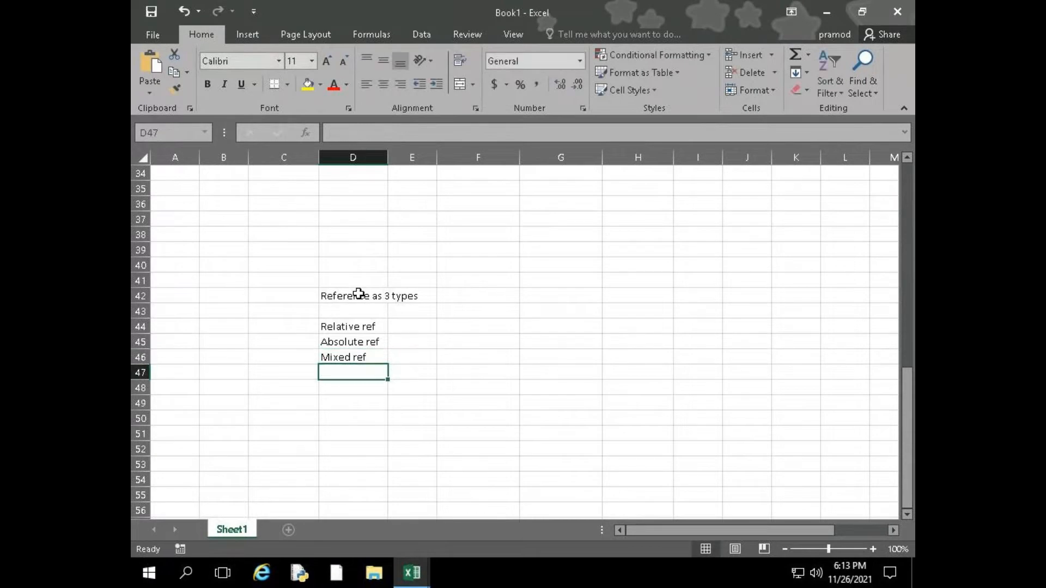
Widen column D to fit the heading and enter the example E44 in the cell beside "Relative ref"
{"action": "key", "text": "Right"}
{"action": "key", "text": "Up"}
{"action": "key", "text": "Up"}
{"action": "key", "text": "Up"}
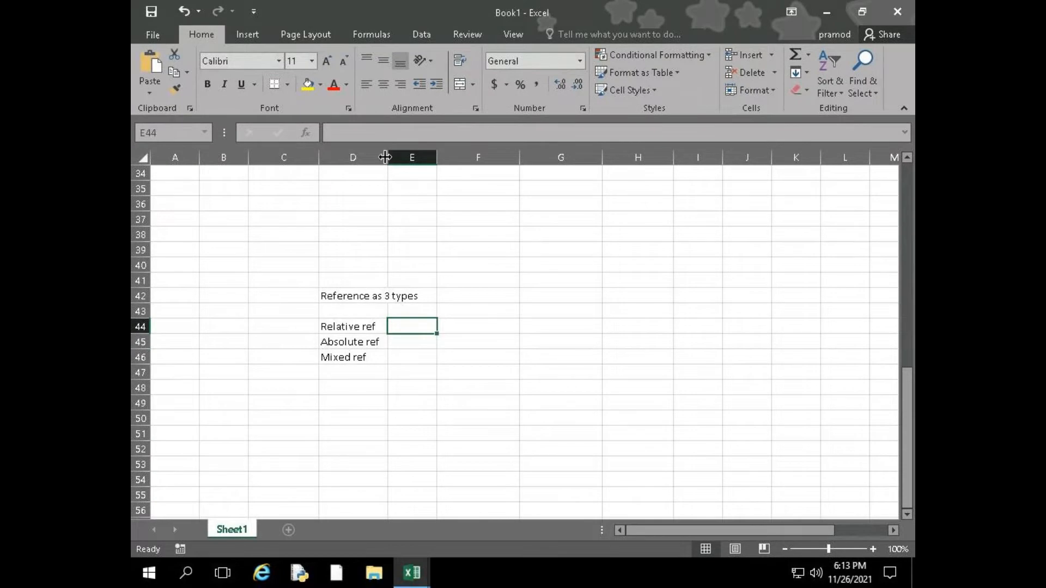
{"action": "left_click_drag", "start_coordinate": [388, 157], "coordinate": [425, 157]}
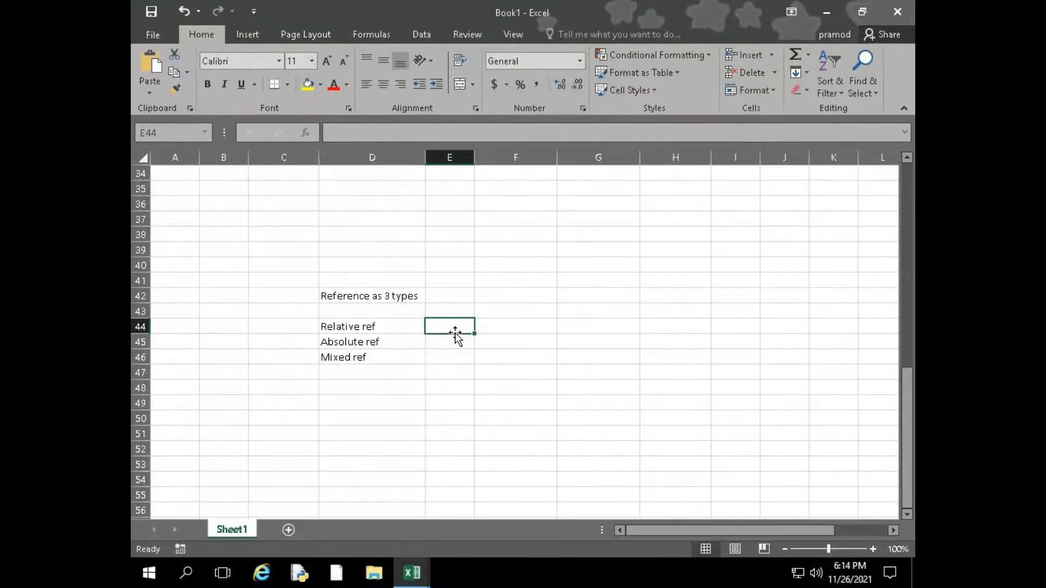
{"action": "type", "text": "E10"}
{"action": "key", "text": "BackSpace"}
{"action": "key", "text": "BackSpace"}
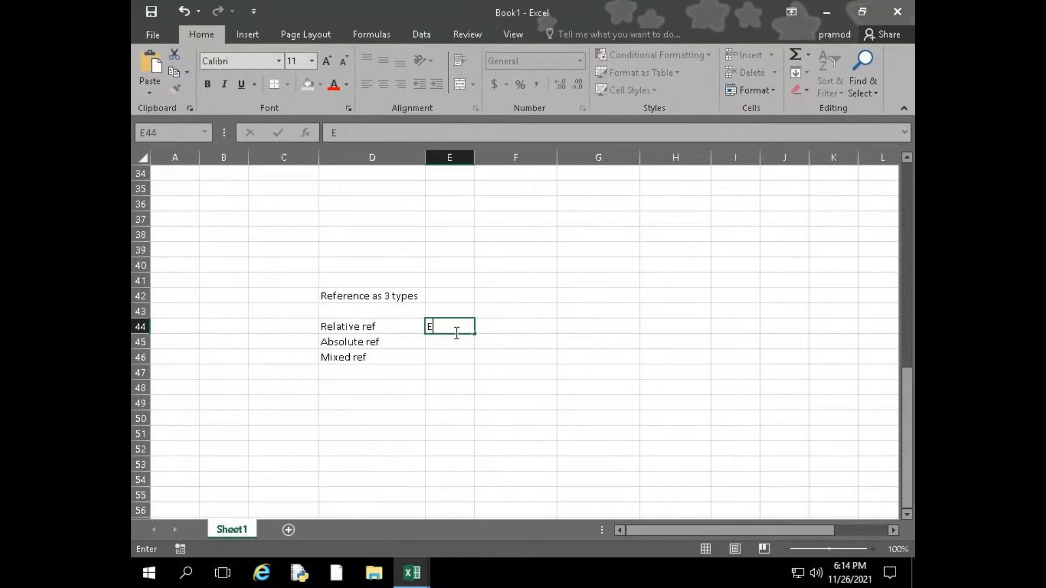
{"action": "type", "text": "44"}
{"action": "key", "text": "Return"}
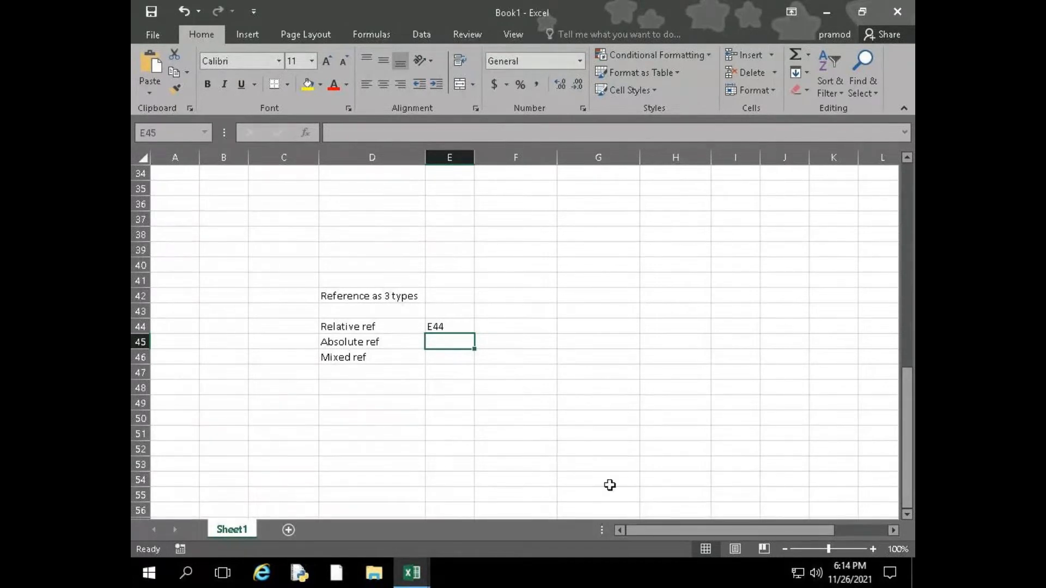
Enter the sample numbers 25, 65, 25 and 35 in cells G39 to G42
{"action": "left_click", "coordinate": [562, 252]}
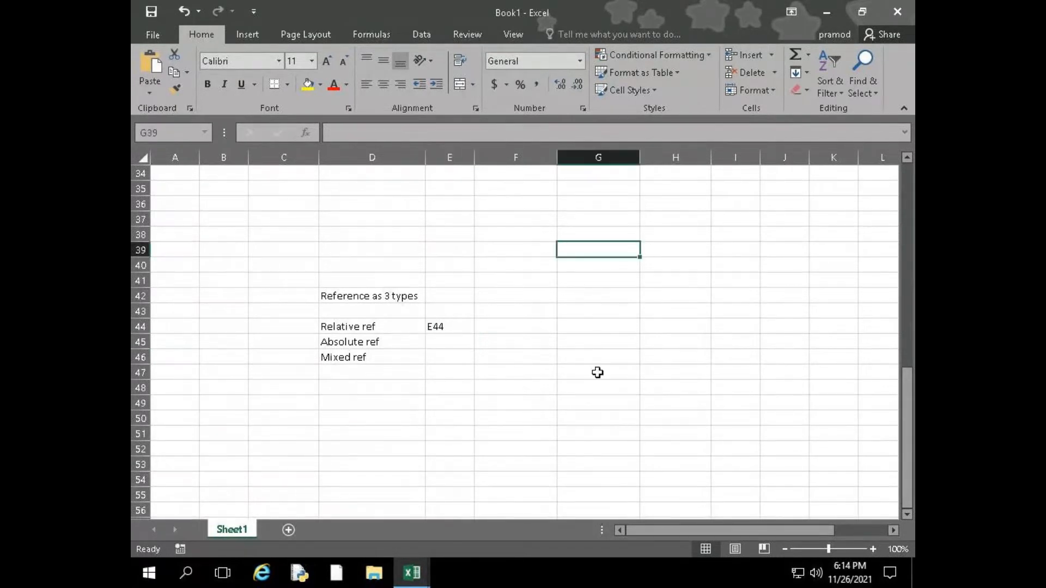
{"action": "type", "text": "25"}
{"action": "key", "text": "Return"}
{"action": "type", "text": "65"}
{"action": "key", "text": "Return"}
{"action": "type", "text": "25"}
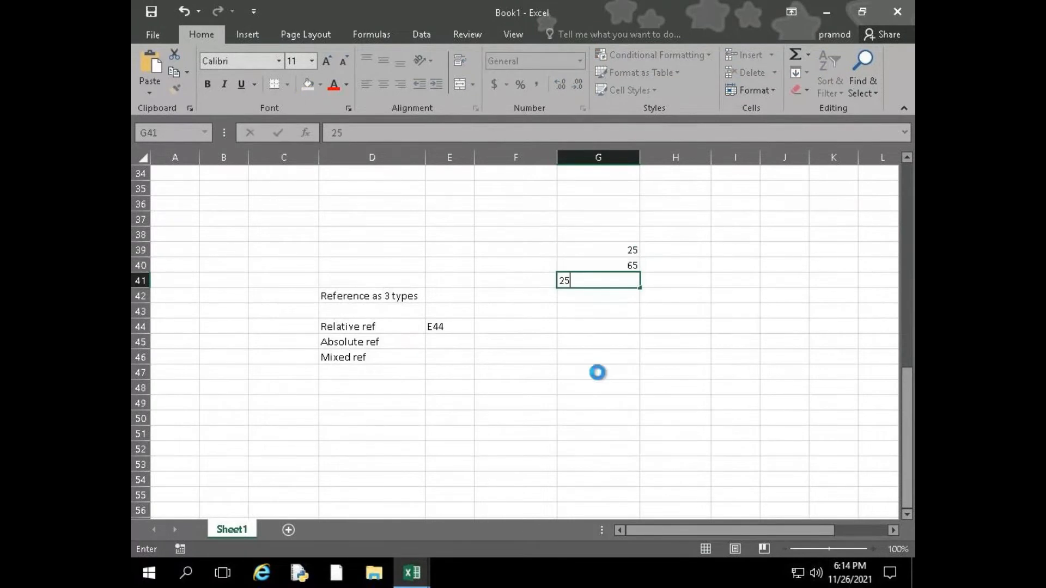
{"action": "key", "text": "Return"}
{"action": "type", "text": "35"}
{"action": "key", "text": "ctrl+Return"}
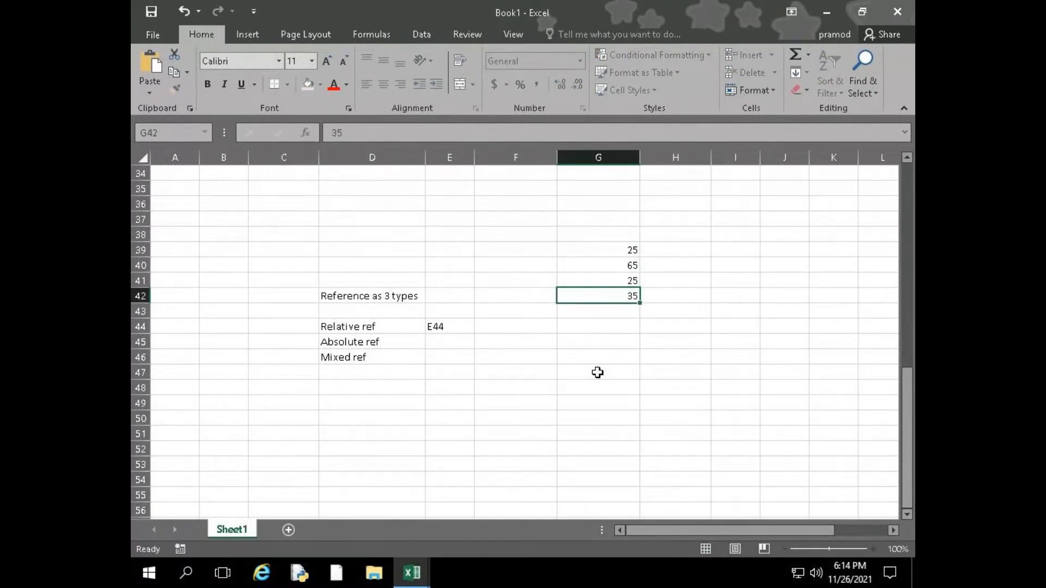
Copy the four numbers in G39:G42 across into columns H and I
{"action": "key", "text": "Up"}
{"action": "key", "text": "Up"}
{"action": "key", "text": "Up"}
{"action": "key", "text": "shift+Down"}
{"action": "key", "text": "shift+Down"}
{"action": "key", "text": "shift+Down"}
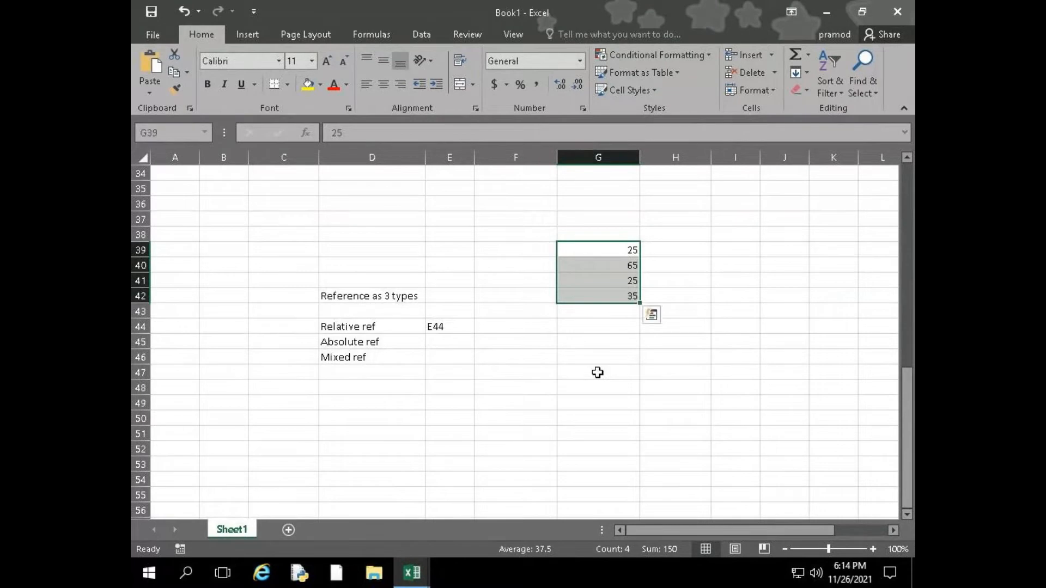
{"action": "key", "text": "shift+Right"}
{"action": "key", "text": "shift+Right"}
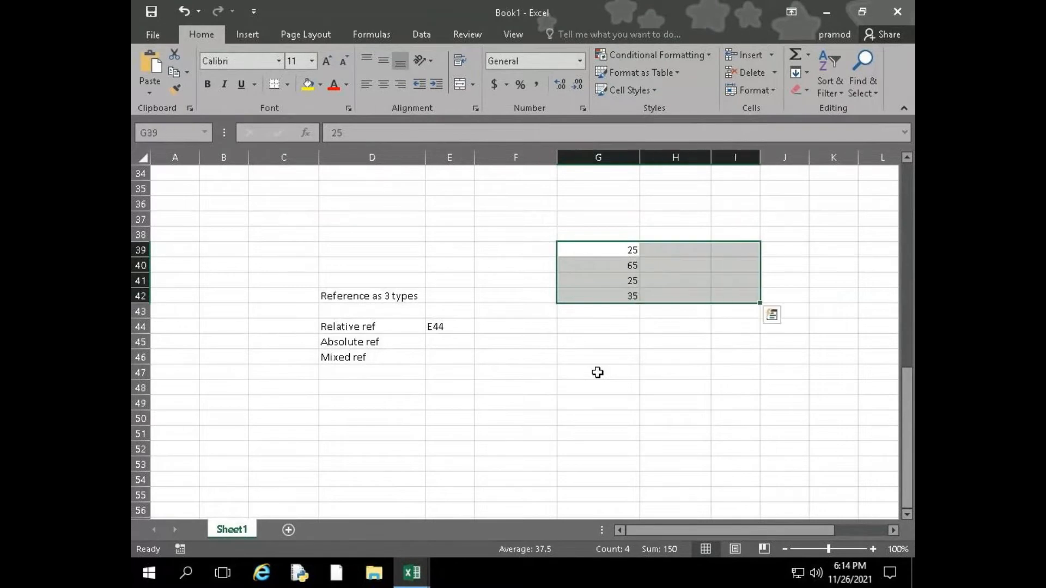
{"action": "key", "text": "ctrl+q"}
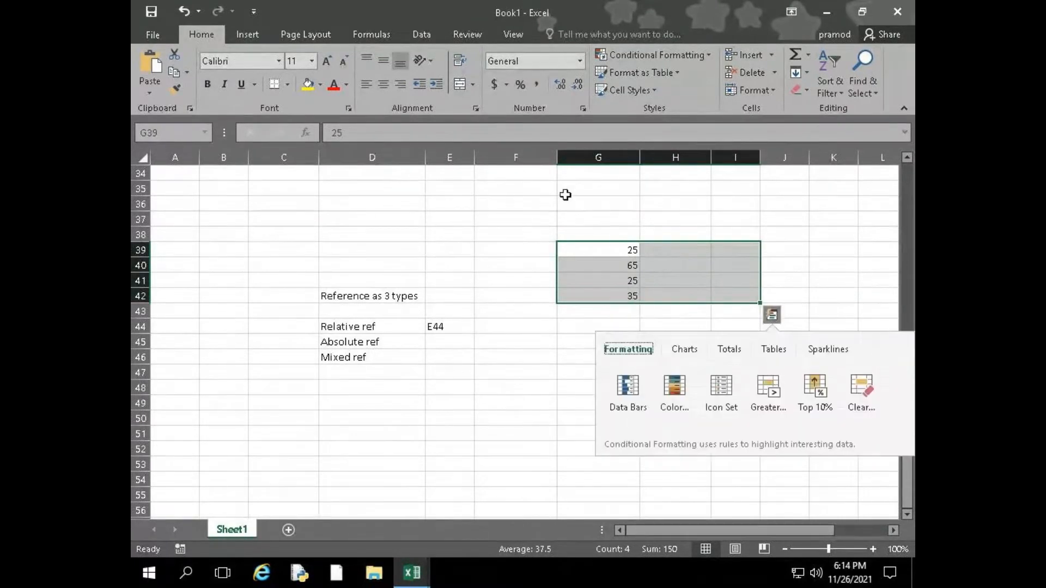
{"action": "left_click_drag", "start_coordinate": [597, 253], "coordinate": [750, 308]}
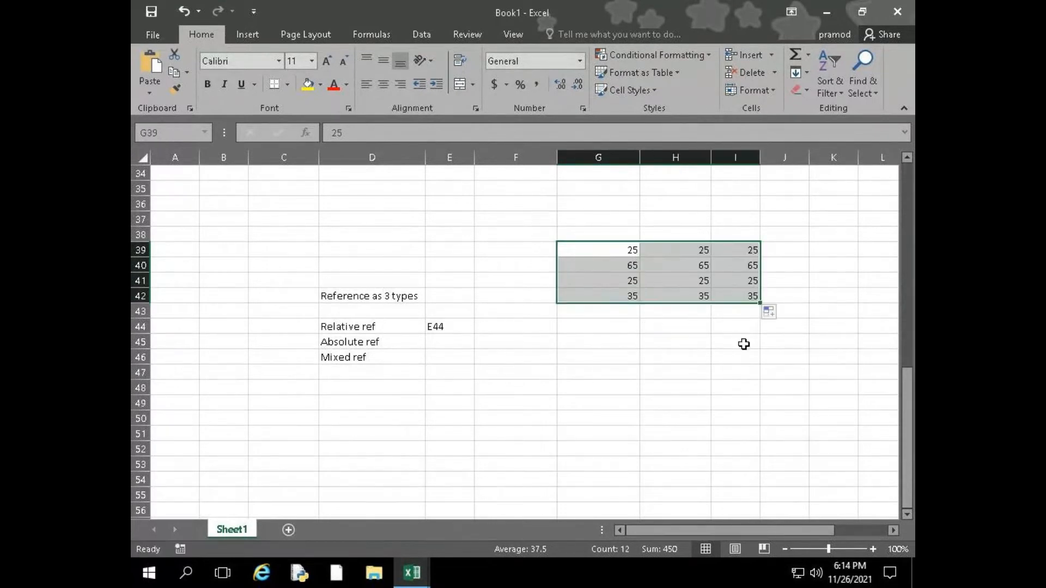
Enter a SUM formula in J39 that totals G39:I39
{"action": "left_click_drag", "start_coordinate": [746, 531], "coordinate": [764, 532]}
{"action": "left_click", "coordinate": [732, 250]}
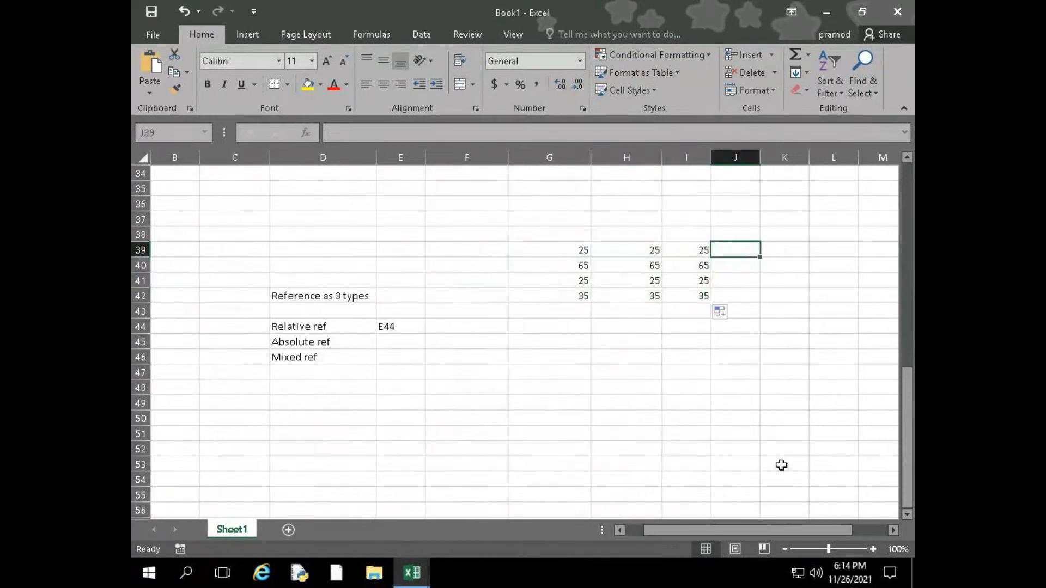
{"action": "type", "text": "=sum"}
{"action": "key", "text": "Tab"}
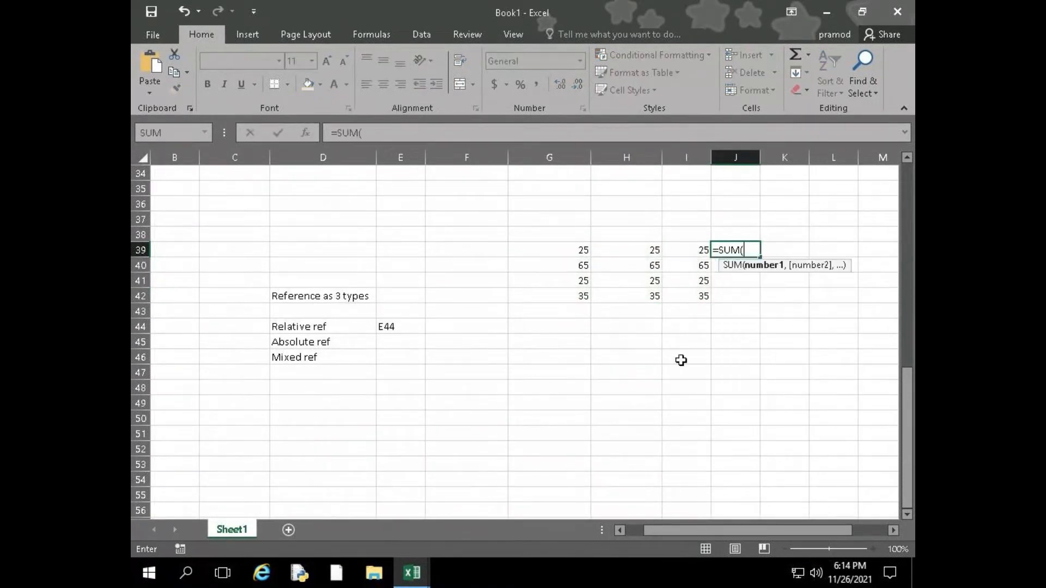
{"action": "left_click_drag", "start_coordinate": [552, 249], "coordinate": [674, 252]}
{"action": "key", "text": "Return"}
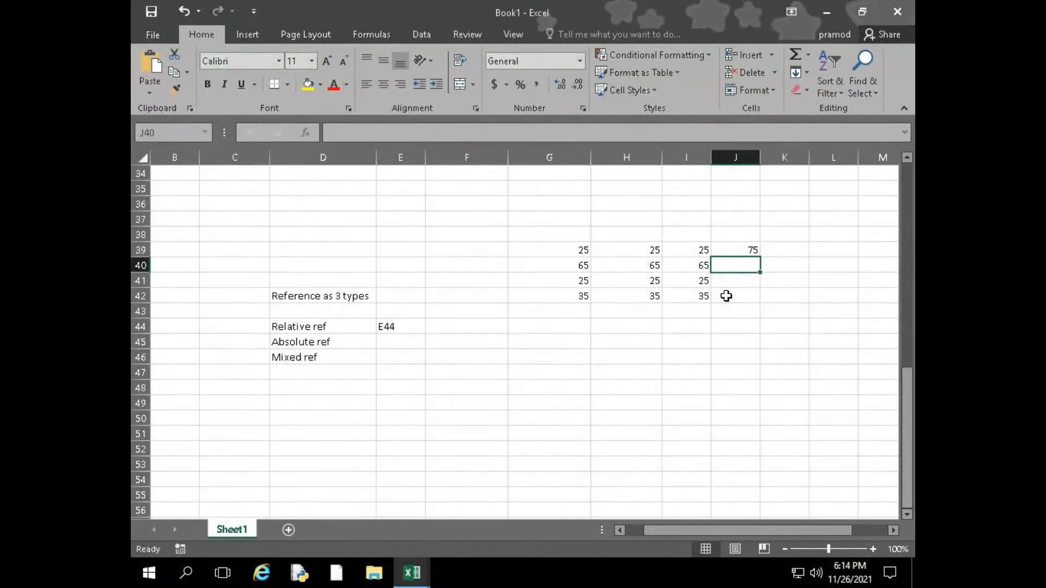
Fill the SUM formula from J39 down to J43 and clear the copies in J40:J43
{"action": "left_click", "coordinate": [738, 249]}
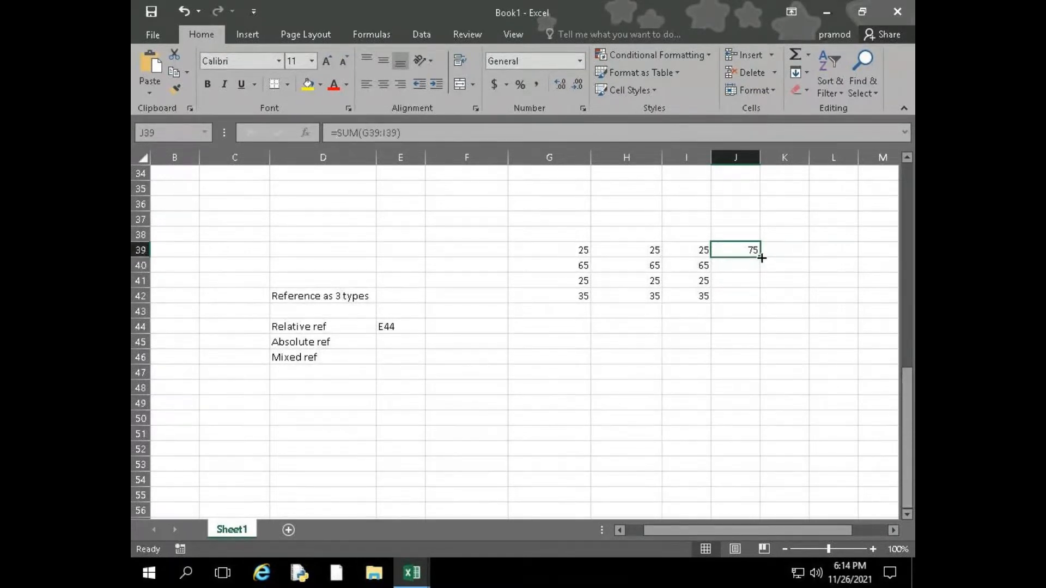
{"action": "left_click_drag", "start_coordinate": [762, 257], "coordinate": [744, 310]}
{"action": "left_click", "coordinate": [751, 266]}
{"action": "key", "text": "Down"}
{"action": "key", "text": "Down"}
{"action": "key", "text": "Delete"}
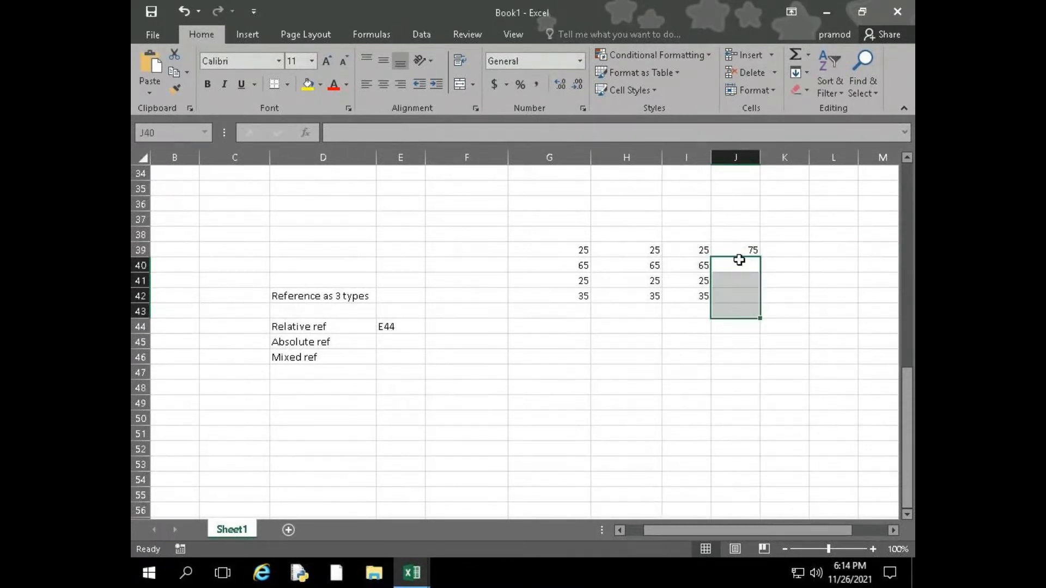
Fill the SUM formula in J39 down through J42 to total each row
{"action": "left_click_drag", "start_coordinate": [739, 251], "coordinate": [736, 297]}
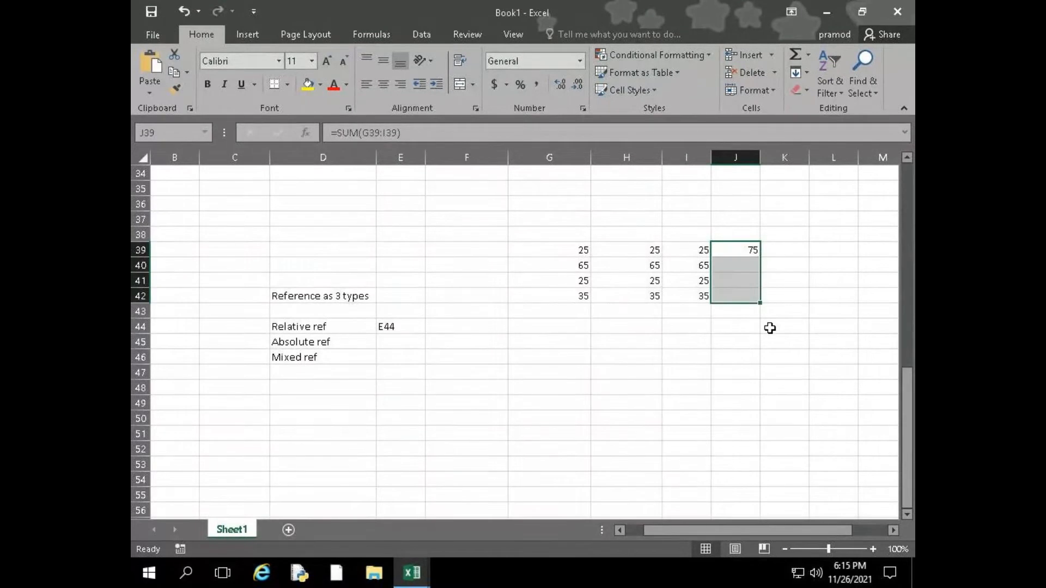
{"action": "key", "text": "ctrl+d"}
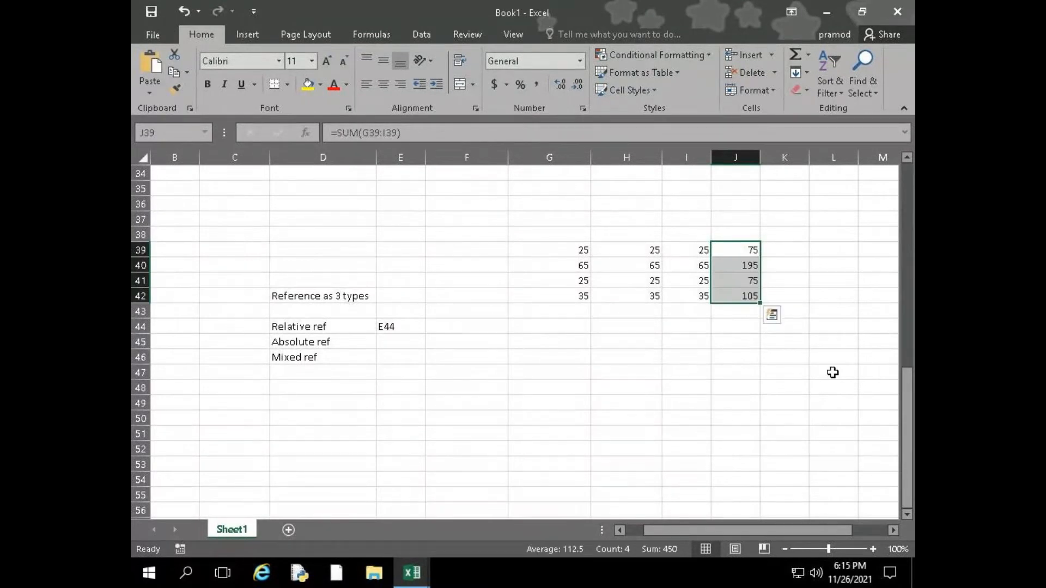
Try to enter an average formula in G43 using the function name avg
{"action": "left_click", "coordinate": [569, 310]}
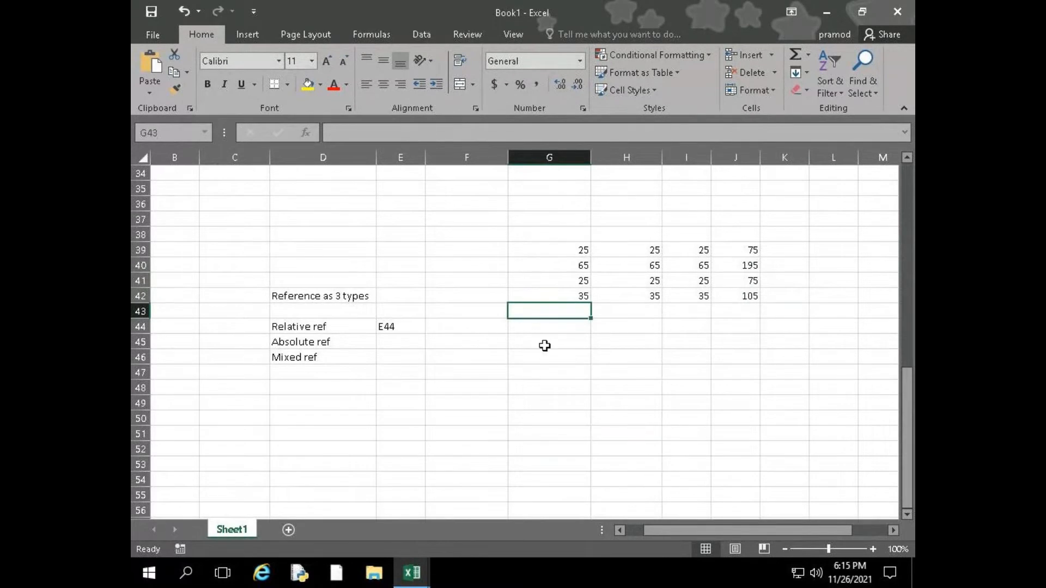
{"action": "type", "text": "=avg"}
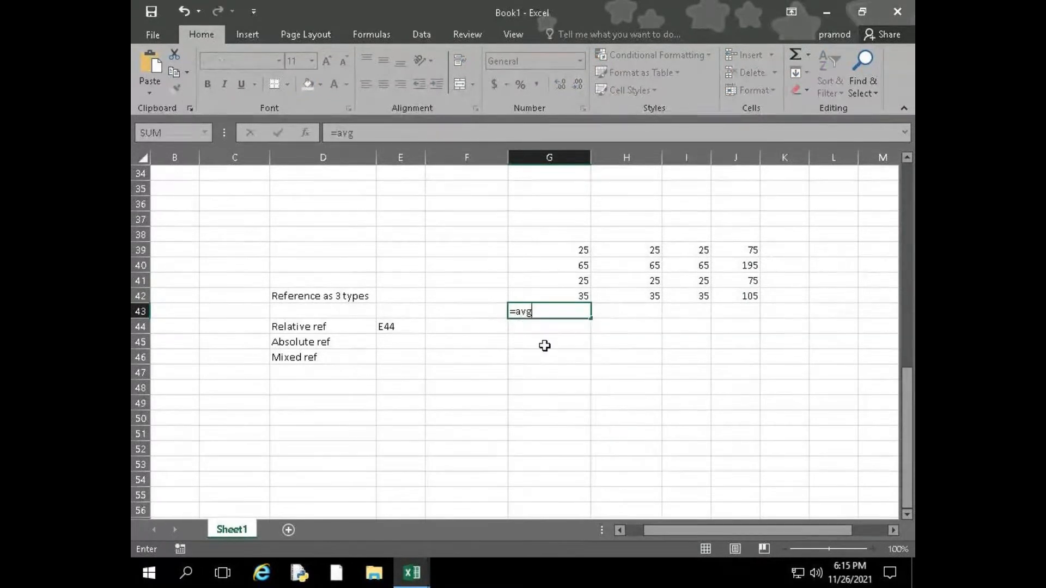
{"action": "key", "text": "Tab"}
{"action": "left_click", "coordinate": [545, 299]}
{"action": "left_click", "coordinate": [545, 314]}
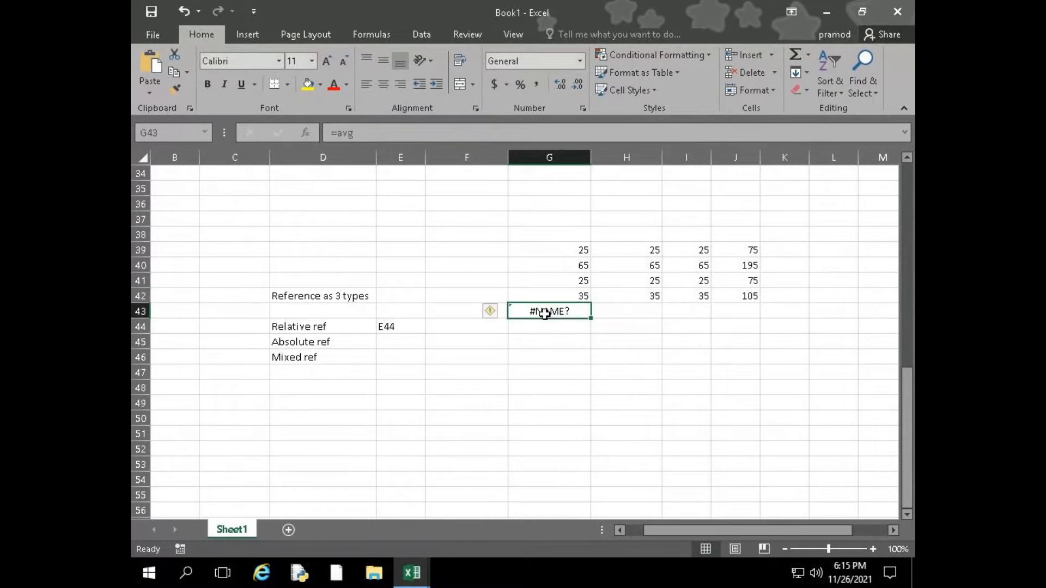
{"action": "type", "text": "=a"}
{"action": "key", "text": "Escape"}
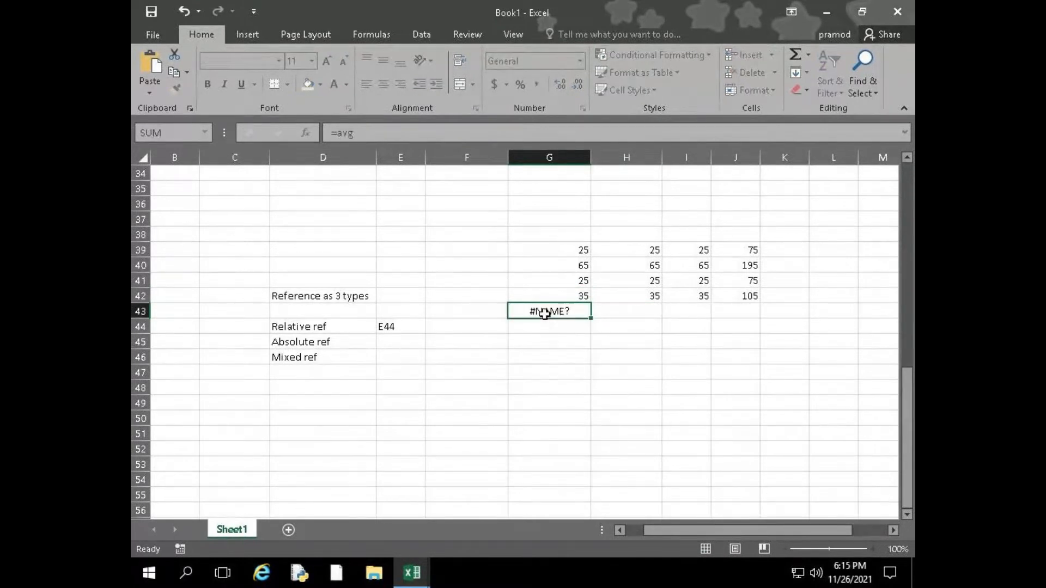
{"action": "key", "text": "Tab"}
{"action": "left_click", "coordinate": [545, 314]}
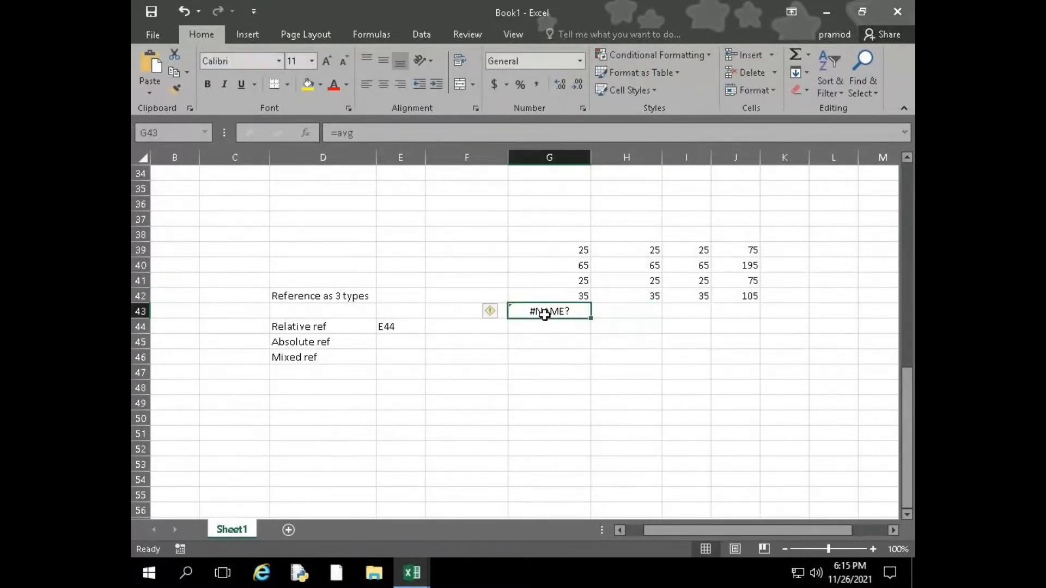
Enter an AVERAGE formula in G43 covering G39:G42
{"action": "double_click", "coordinate": [545, 315]}
{"action": "type", "text": "("}
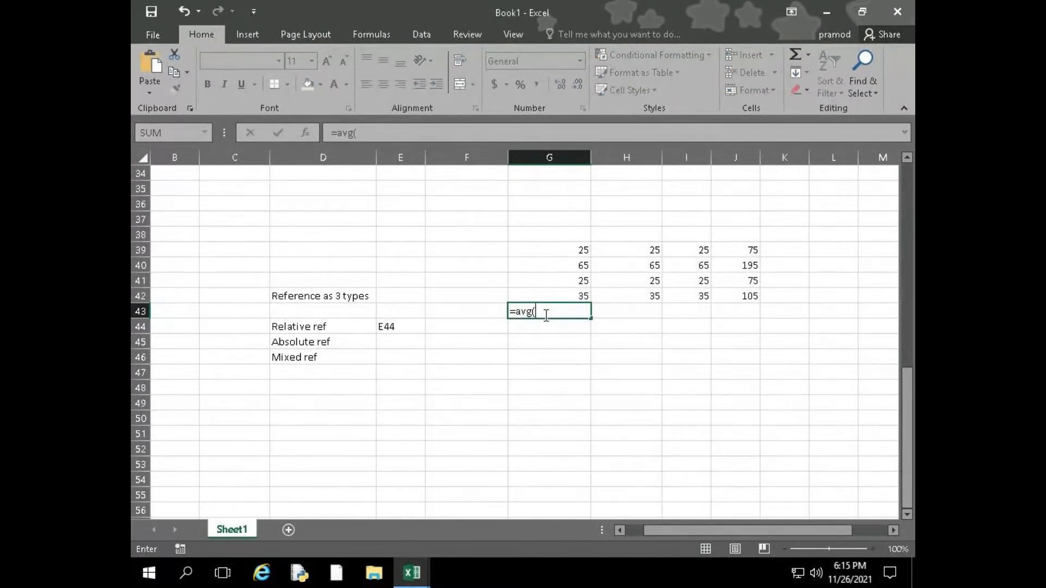
{"action": "left_click_drag", "start_coordinate": [579, 249], "coordinate": [566, 290]}
{"action": "type", "text": ")"}
{"action": "key", "text": "Return"}
{"action": "left_click", "coordinate": [496, 349]}
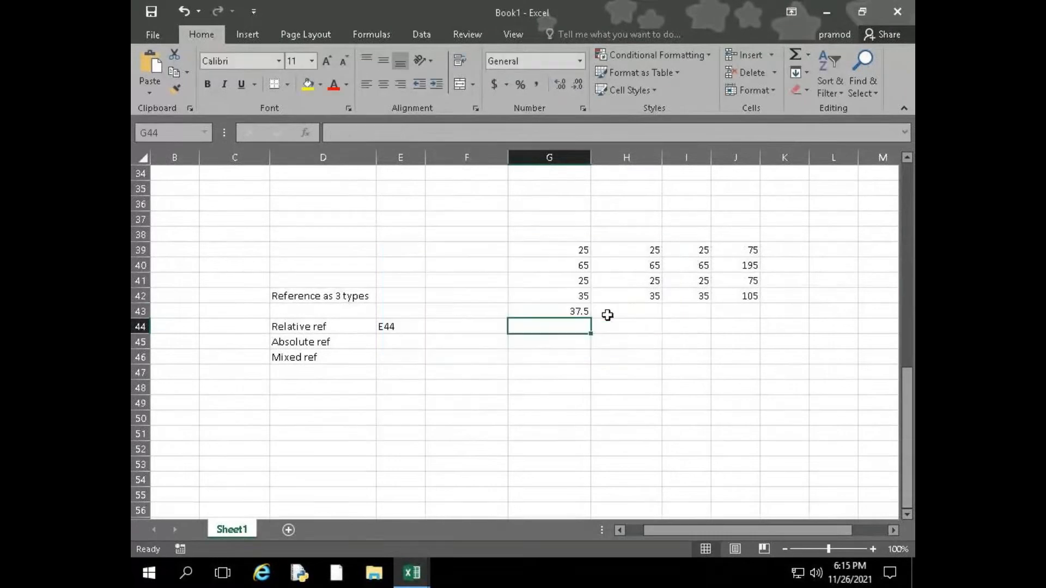
Fill the AVERAGE formula in G43 across to J43 to average each column
{"action": "left_click", "coordinate": [579, 309]}
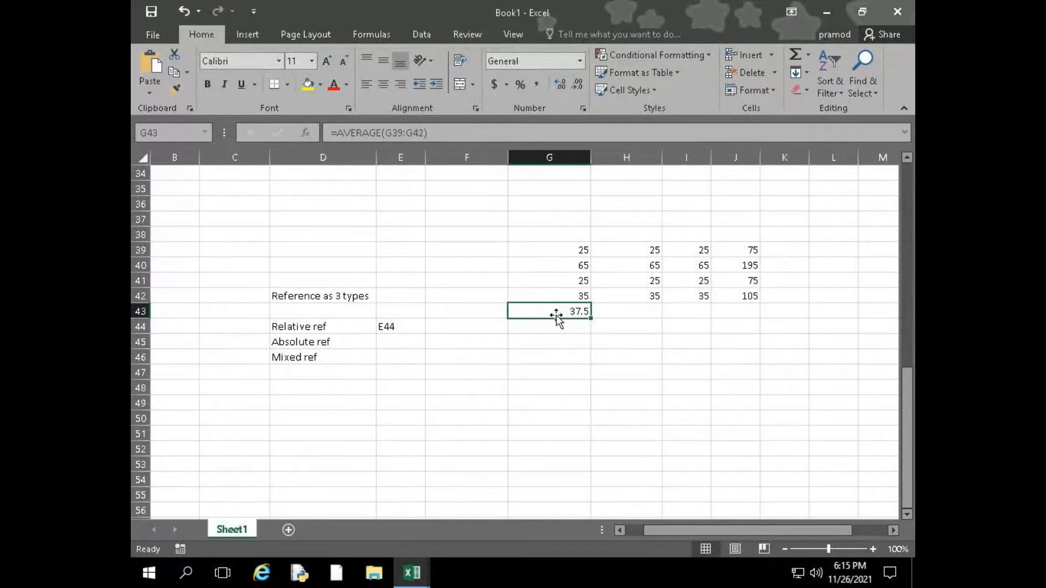
{"action": "left_click_drag", "start_coordinate": [565, 315], "coordinate": [736, 308]}
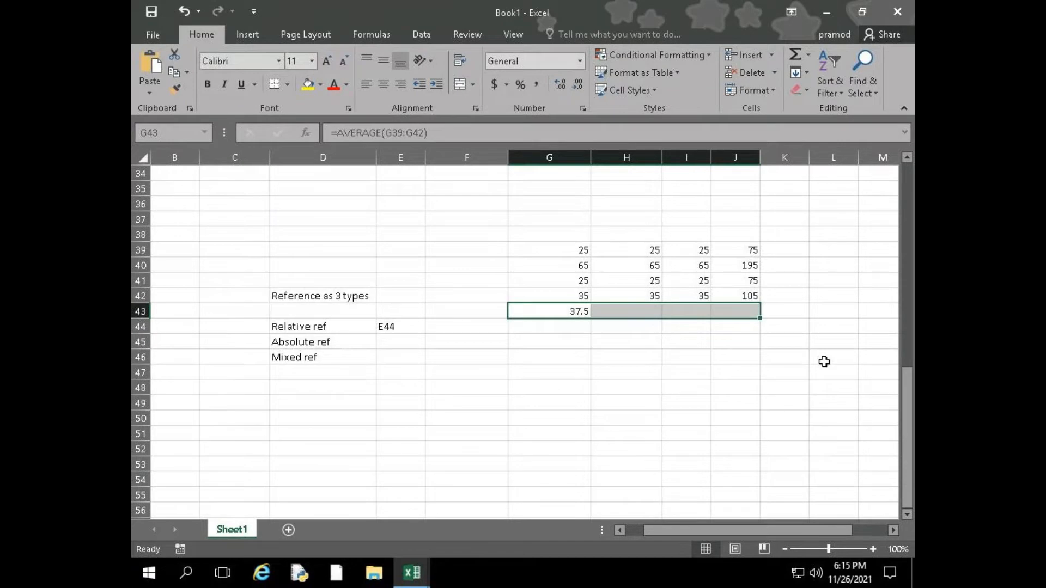
{"action": "key", "text": "ctrl+r"}
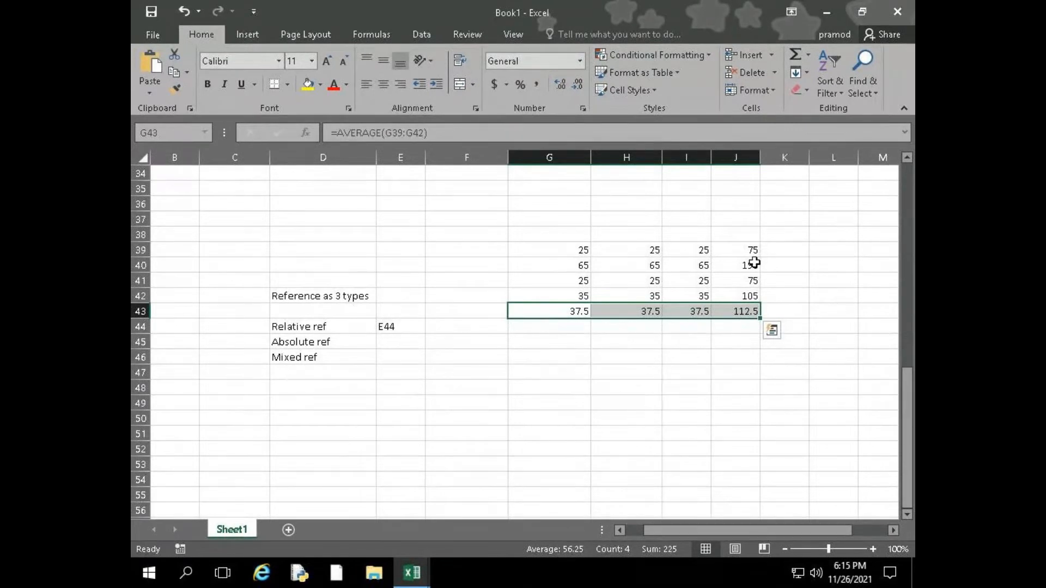
{"action": "left_click", "coordinate": [739, 312]}
{"action": "left_click", "coordinate": [738, 372]}
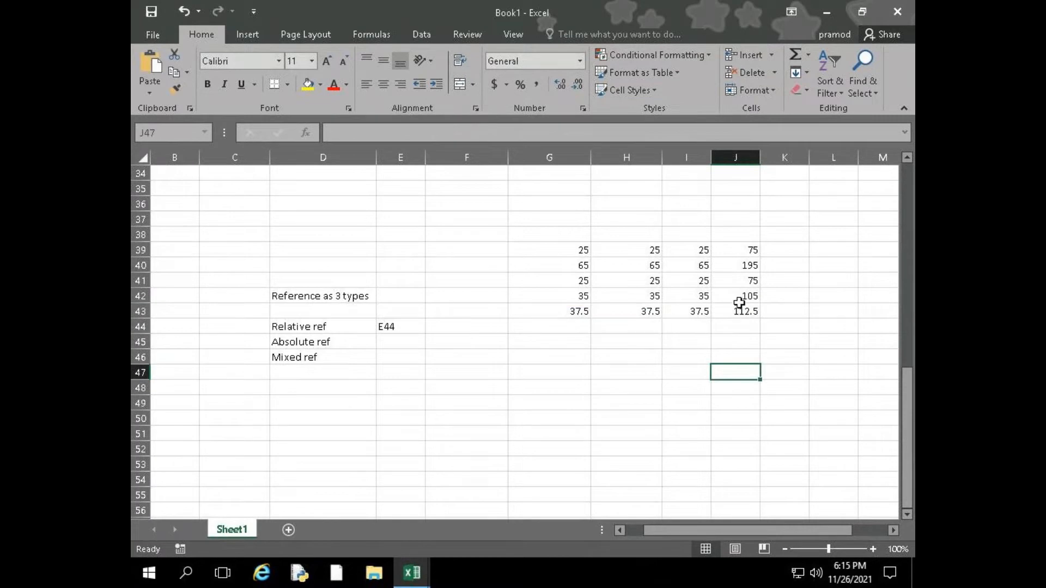
Examine the SUM formulas in J39, J40 and J41 to compare the row ranges they refer to as relative references
{"action": "left_click", "coordinate": [743, 248]}
{"action": "key", "text": "alt+equal"}
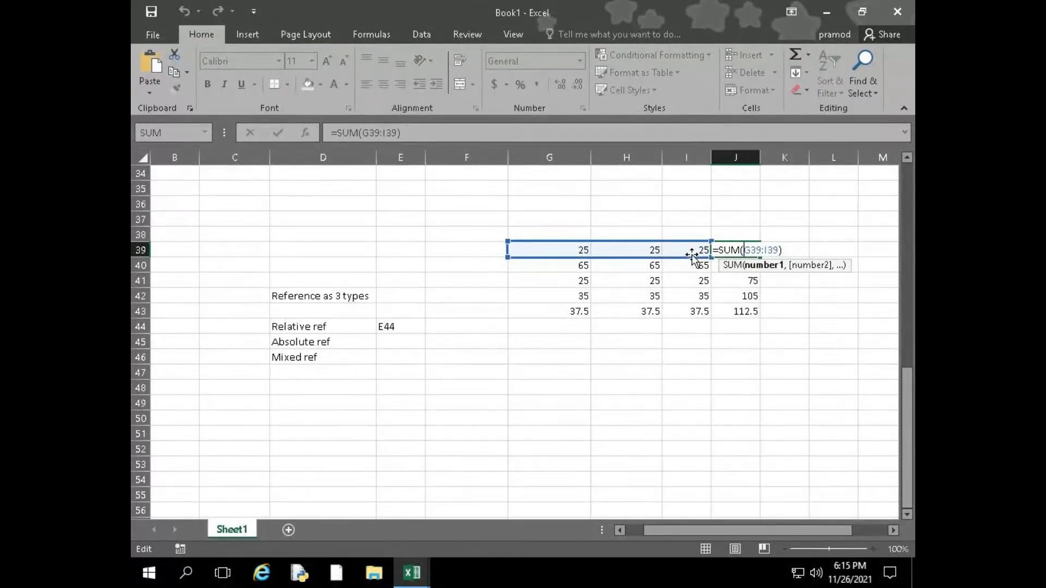
{"action": "key", "text": "Return"}
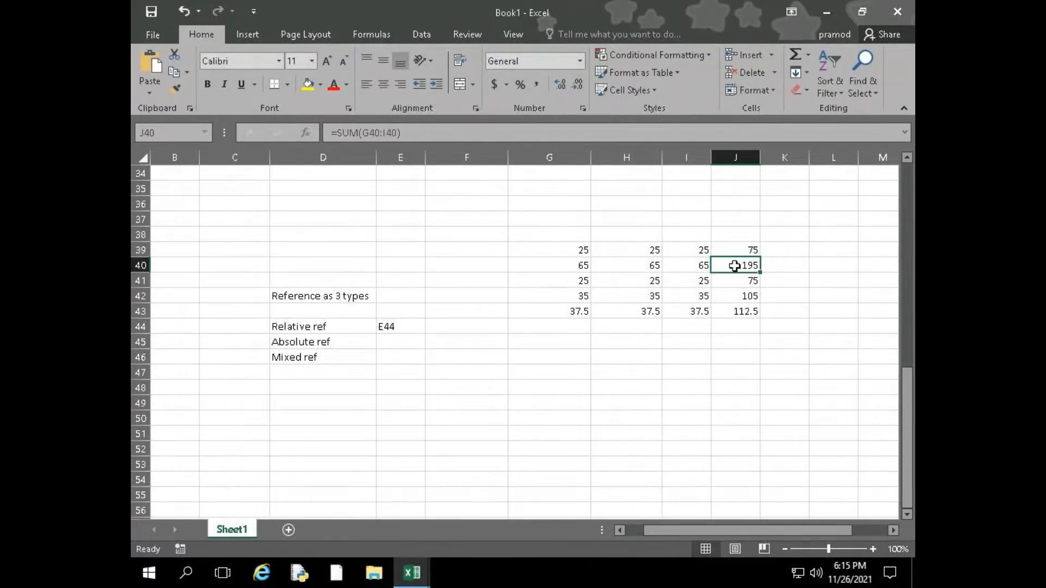
{"action": "double_click", "coordinate": [734, 265]}
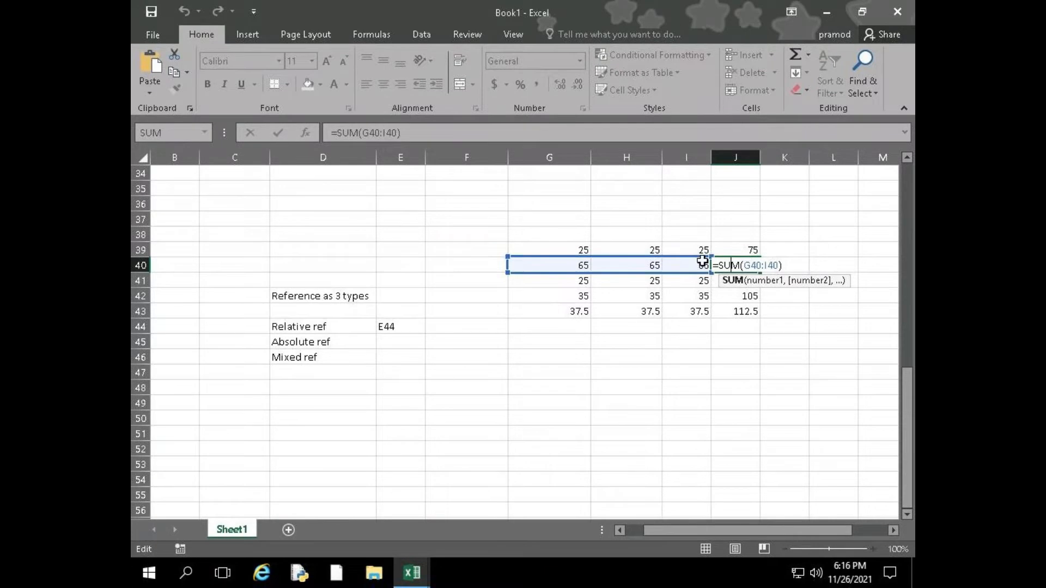
{"action": "key", "text": "Return"}
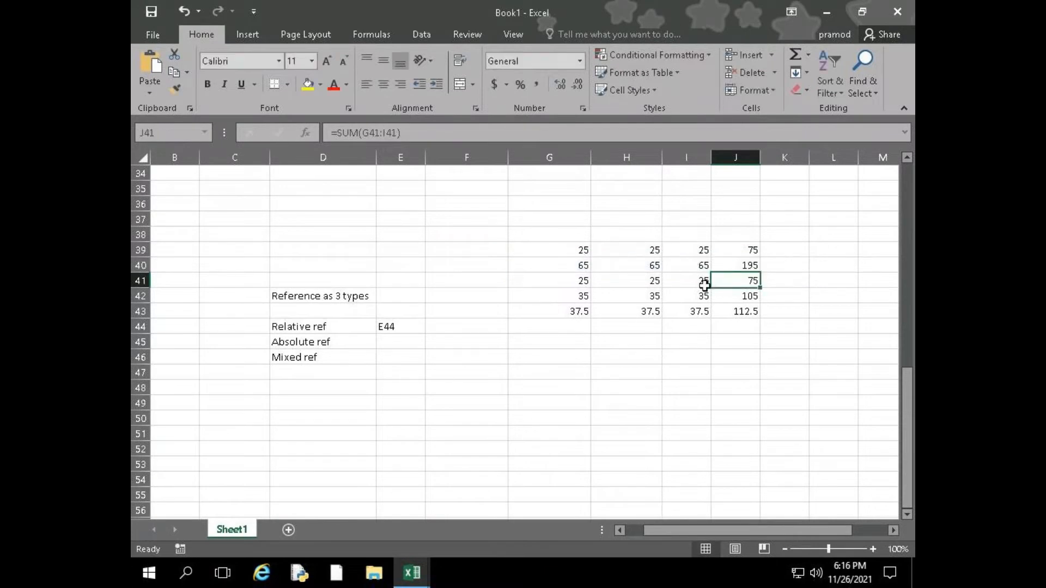
{"action": "double_click", "coordinate": [731, 280]}
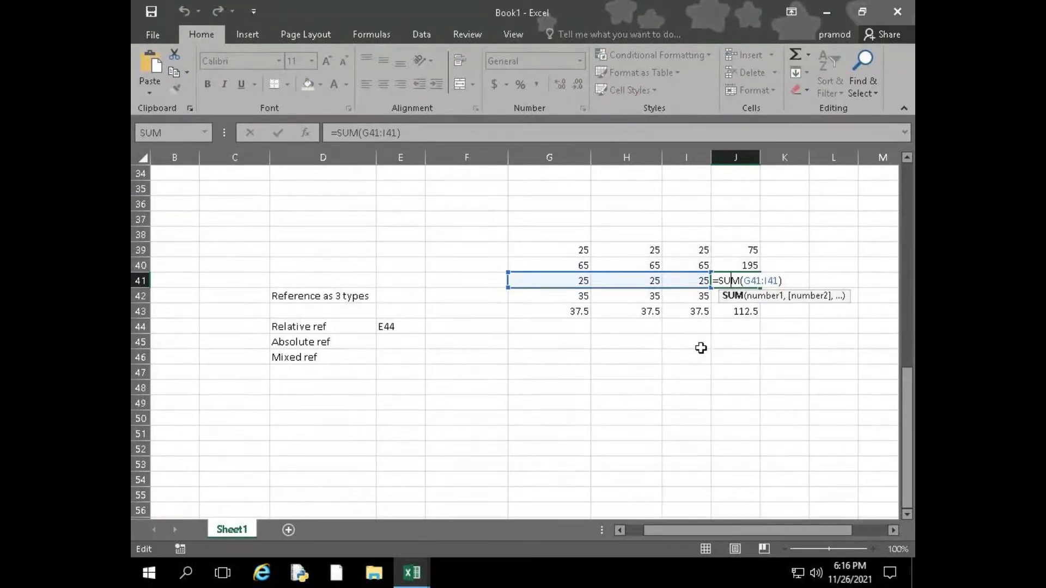
{"action": "key", "text": "Return"}
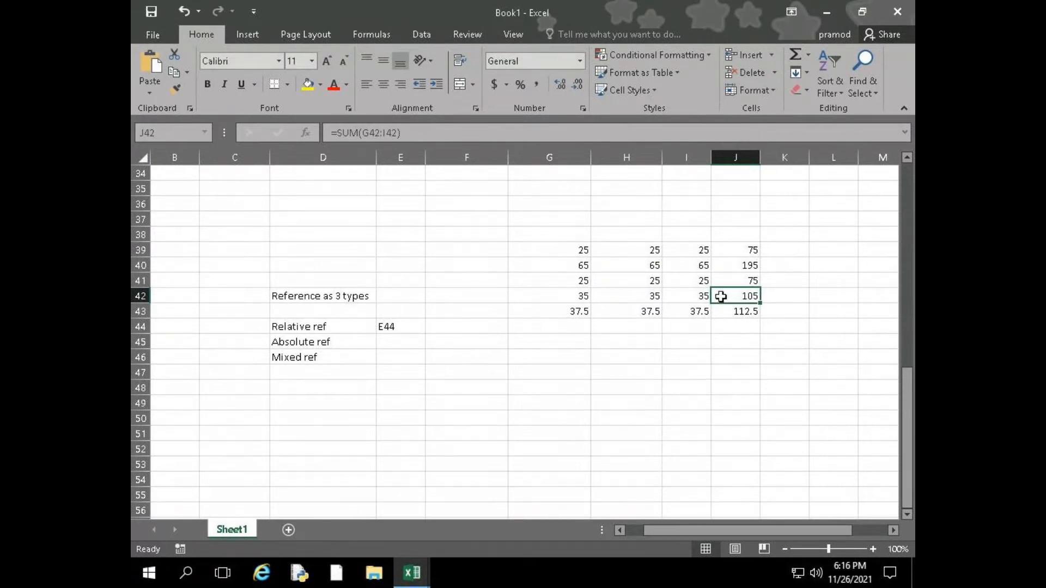
{"action": "left_click", "coordinate": [334, 327]}
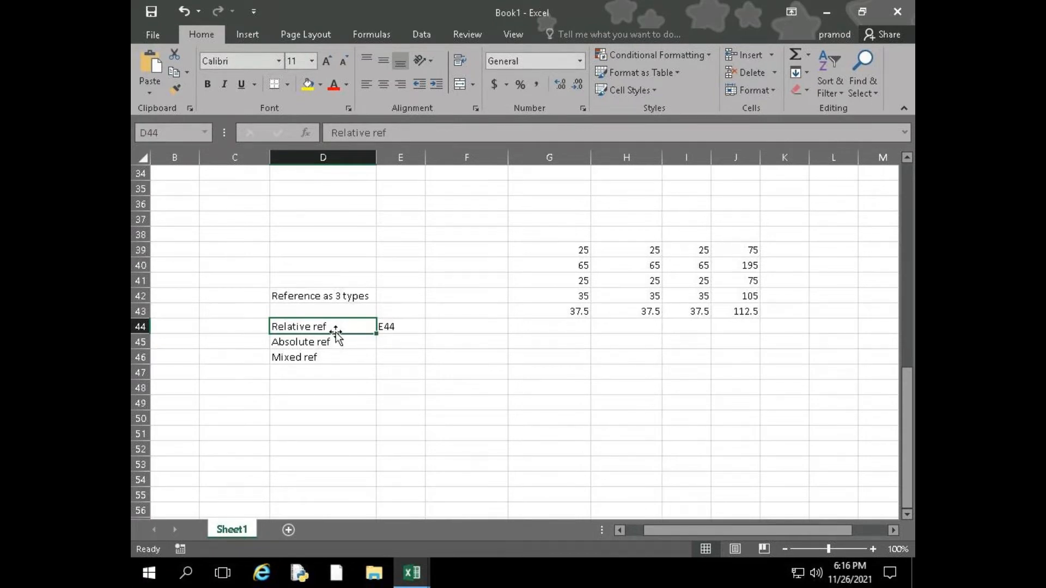
{"action": "left_click", "coordinate": [544, 358]}
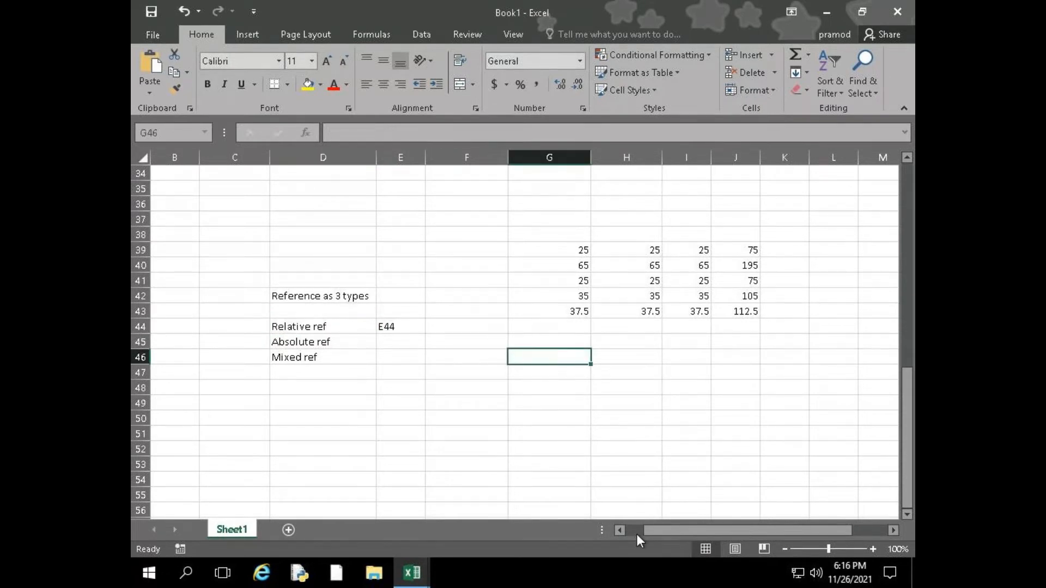
{"action": "type", "text": "Sales value"}
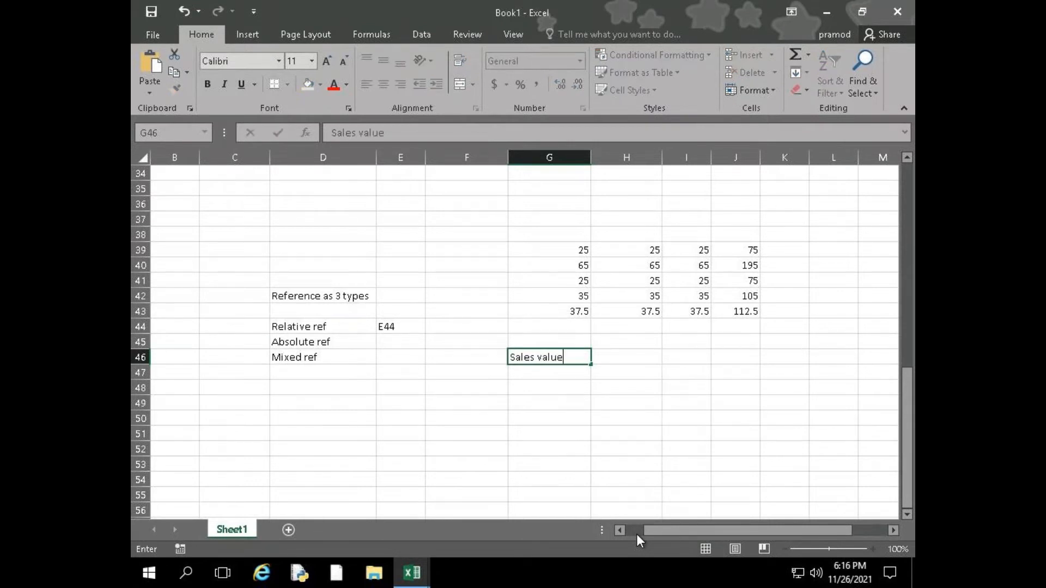
{"action": "key", "text": "Tab"}
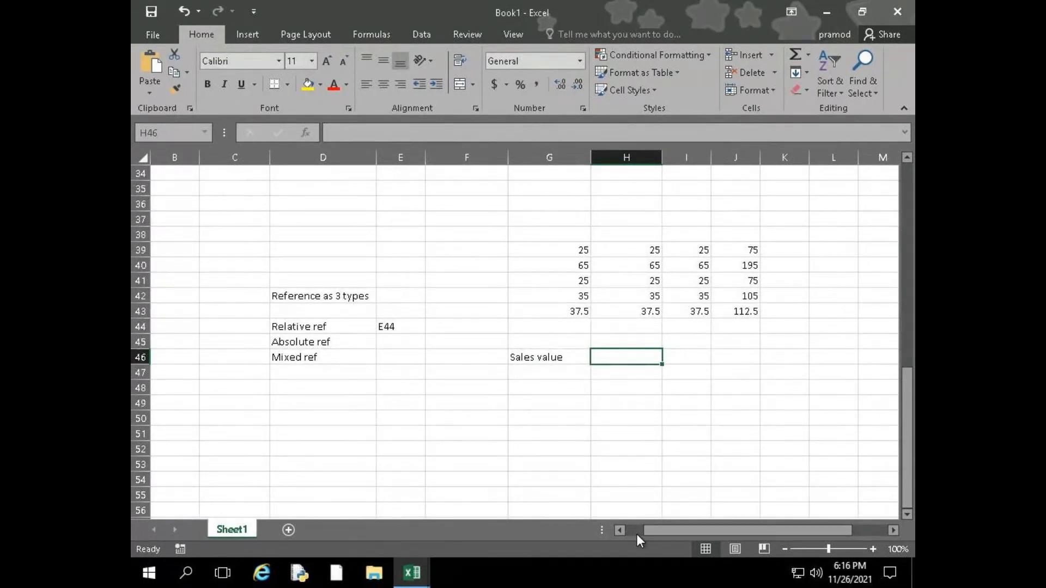
{"action": "key", "text": "Up"}
{"action": "key", "text": "Left"}
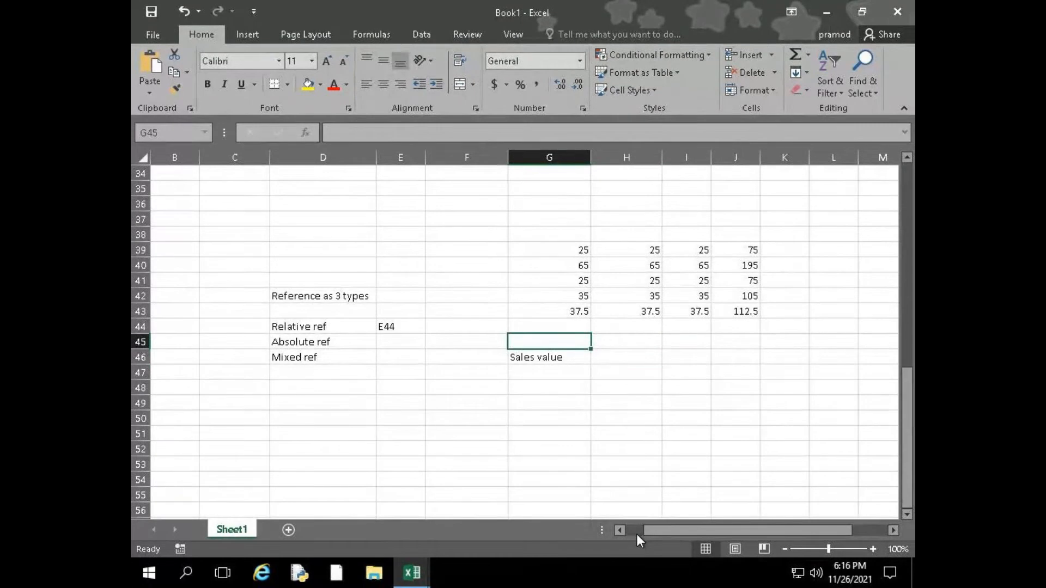
{"action": "key", "text": "Down"}
{"action": "key", "text": "Down"}
{"action": "key", "text": "Up"}
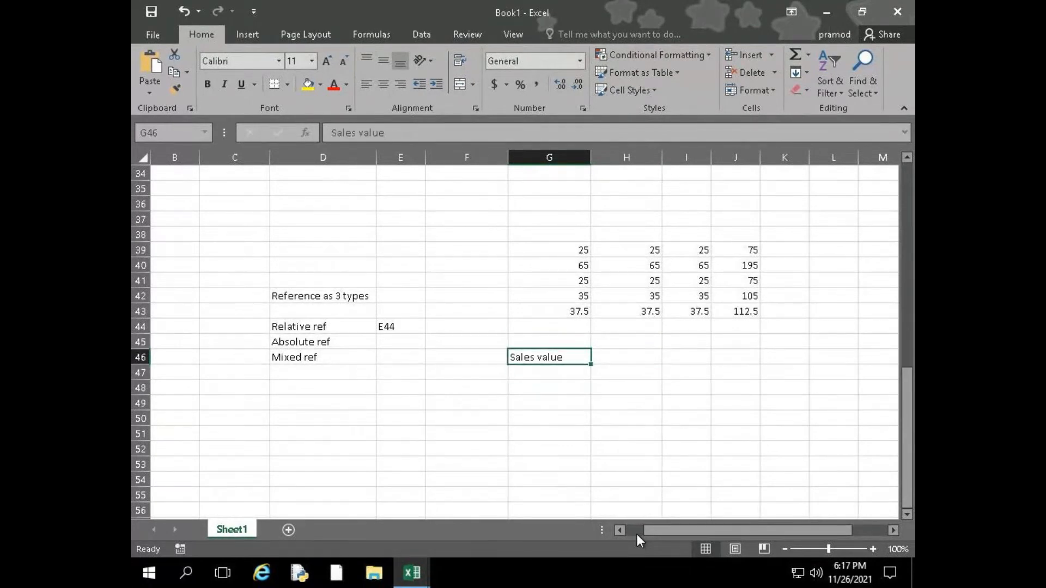
{"action": "key", "text": "Delete"}
Open the recent ExcelDaytodaynotes workbook and show the commission table under Reference on its Day5 & 6 sheet
{"action": "left_click", "coordinate": [164, 30]}
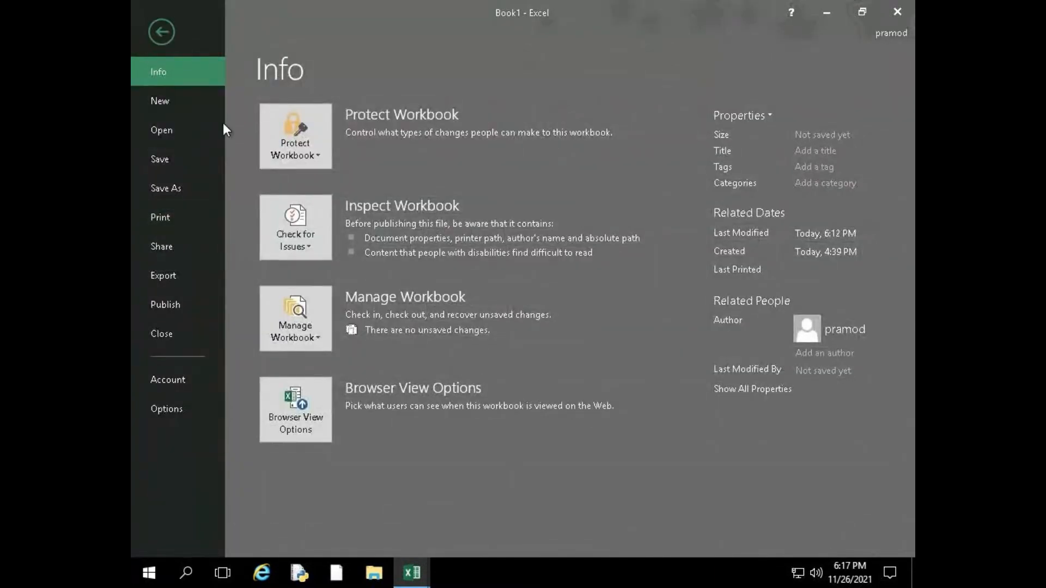
{"action": "key", "text": "Escape"}
{"action": "left_click", "coordinate": [428, 583]}
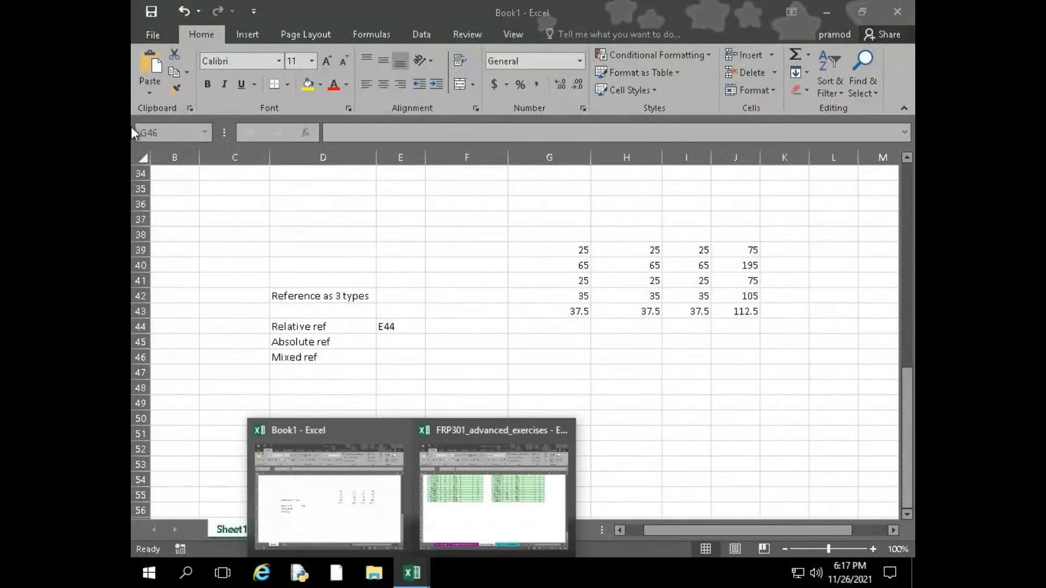
{"action": "left_click", "coordinate": [156, 32]}
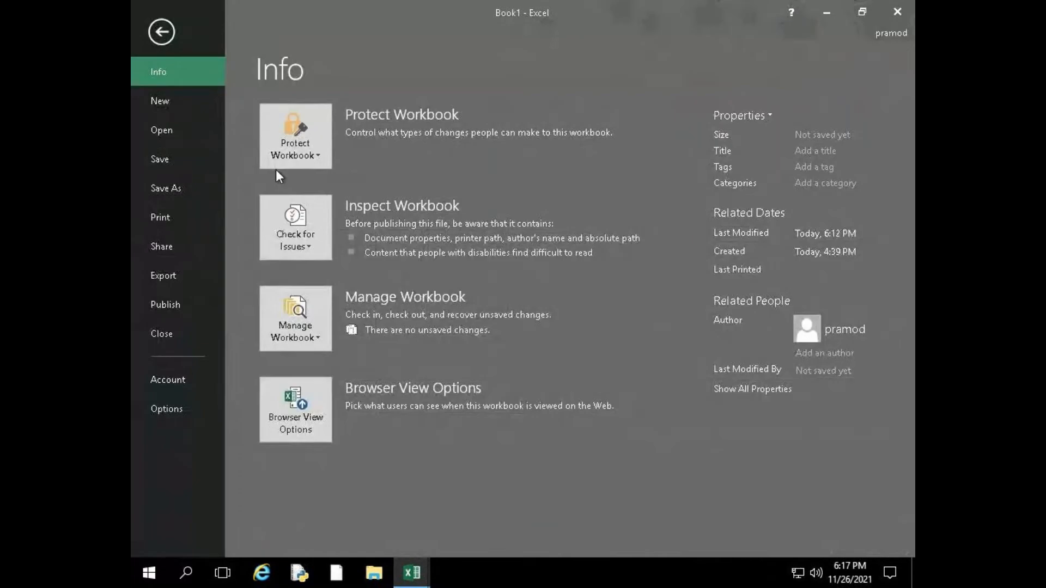
{"action": "left_click", "coordinate": [182, 135]}
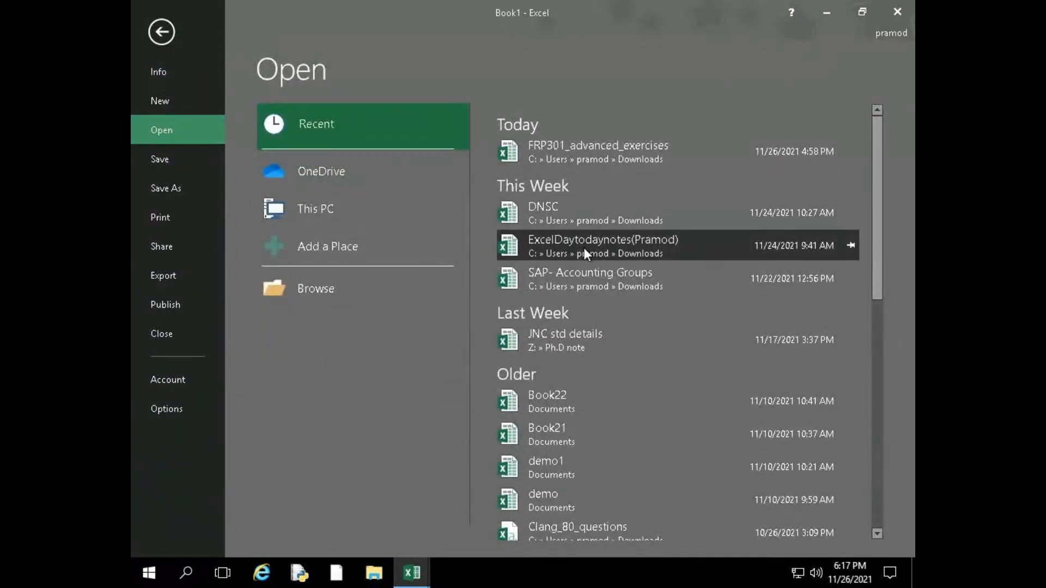
{"action": "left_click", "coordinate": [583, 247]}
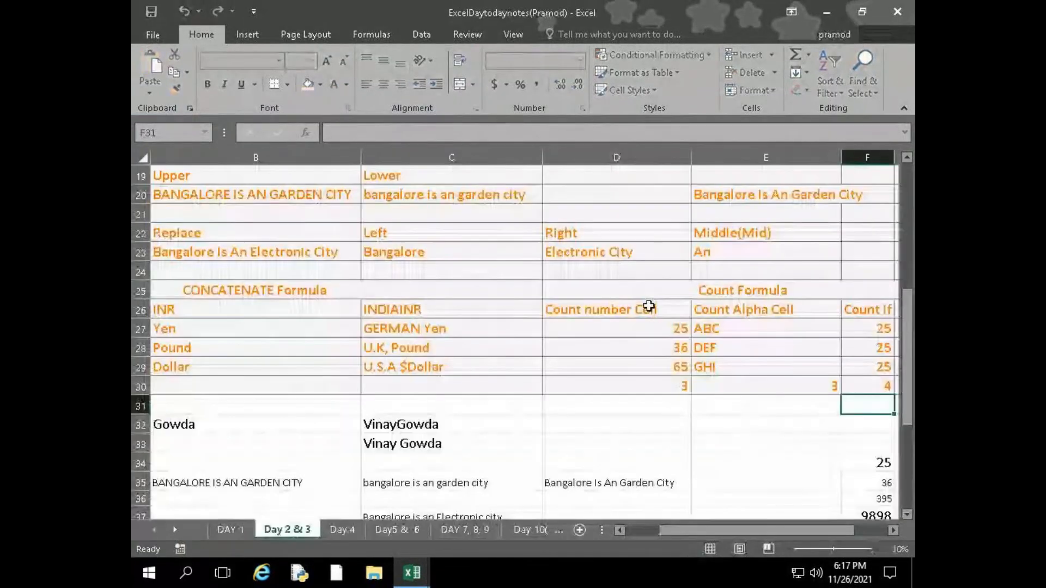
{"action": "left_click", "coordinate": [394, 529]}
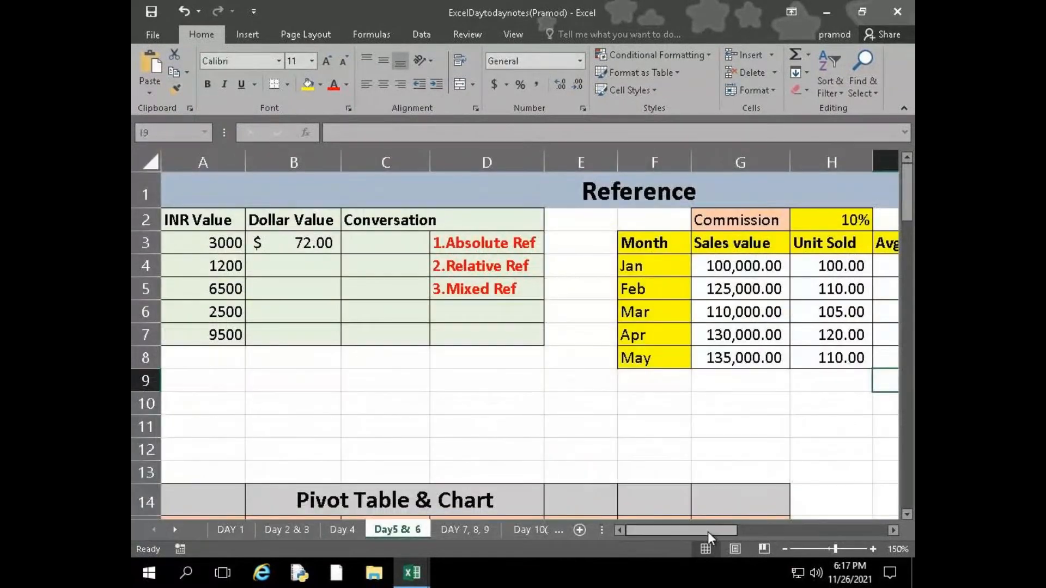
{"action": "left_click_drag", "start_coordinate": [697, 528], "coordinate": [771, 534]}
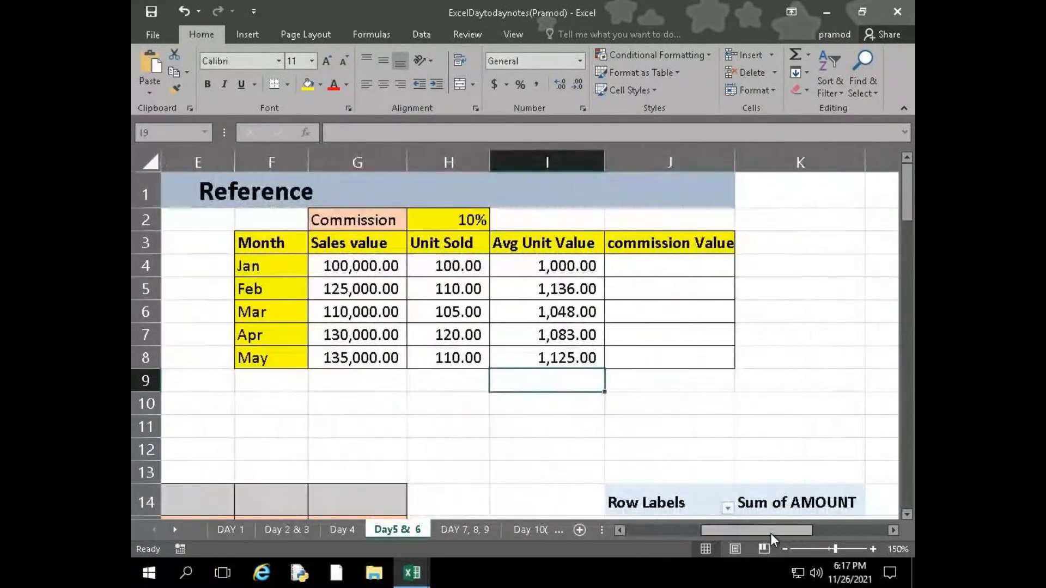
Examine January's sales value in G4, the commission rate in H2 and the commission value cell J4
{"action": "left_click", "coordinate": [652, 268]}
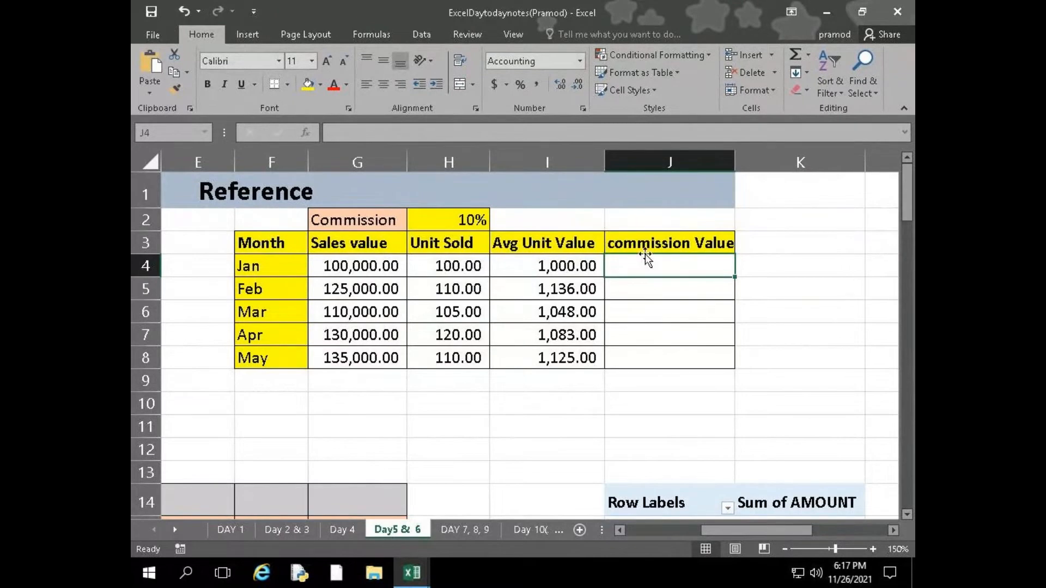
{"action": "left_click", "coordinate": [350, 268]}
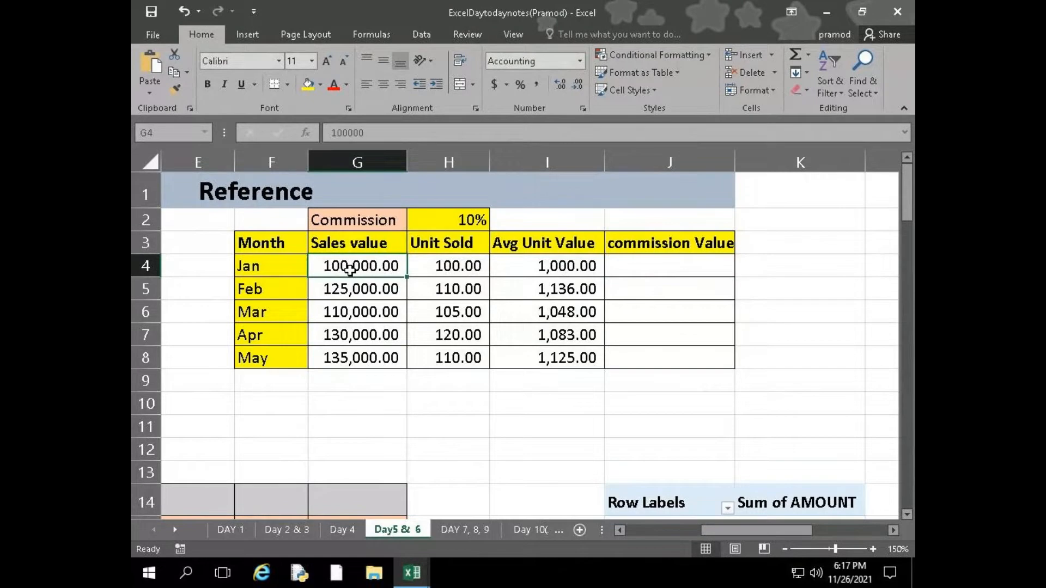
{"action": "left_click", "coordinate": [459, 222]}
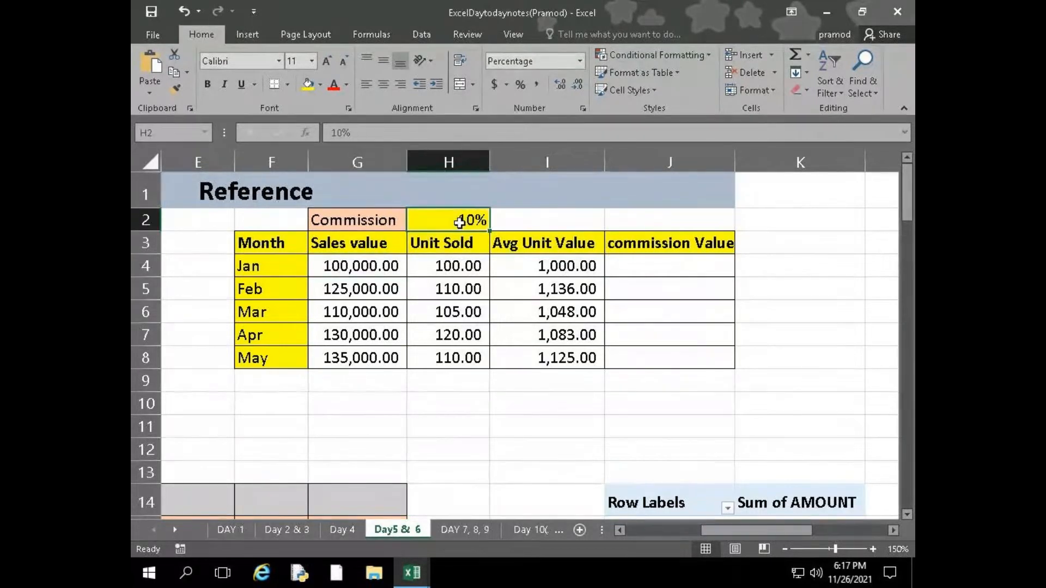
{"action": "left_click", "coordinate": [368, 268]}
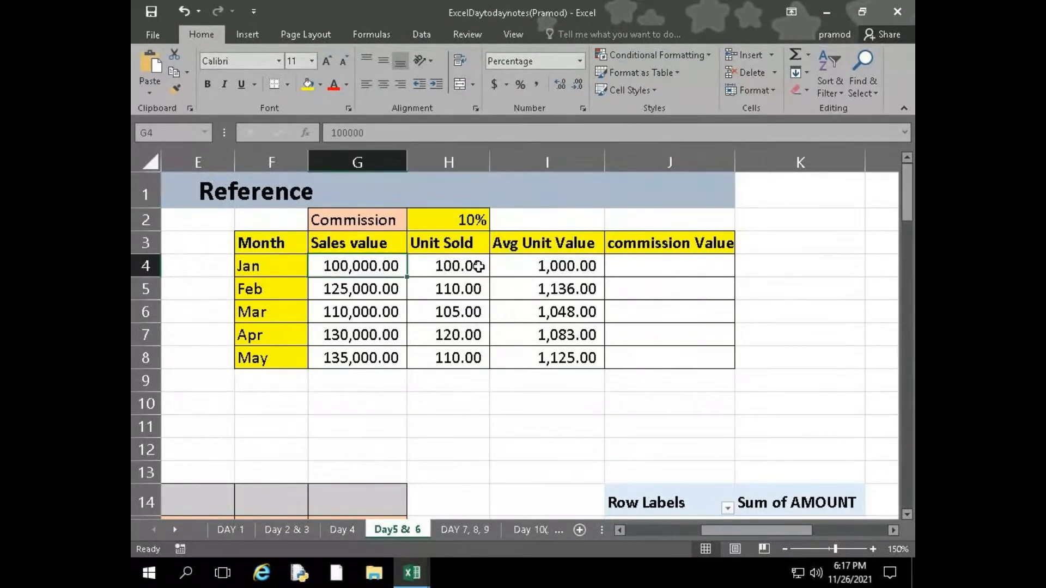
{"action": "left_click", "coordinate": [631, 263]}
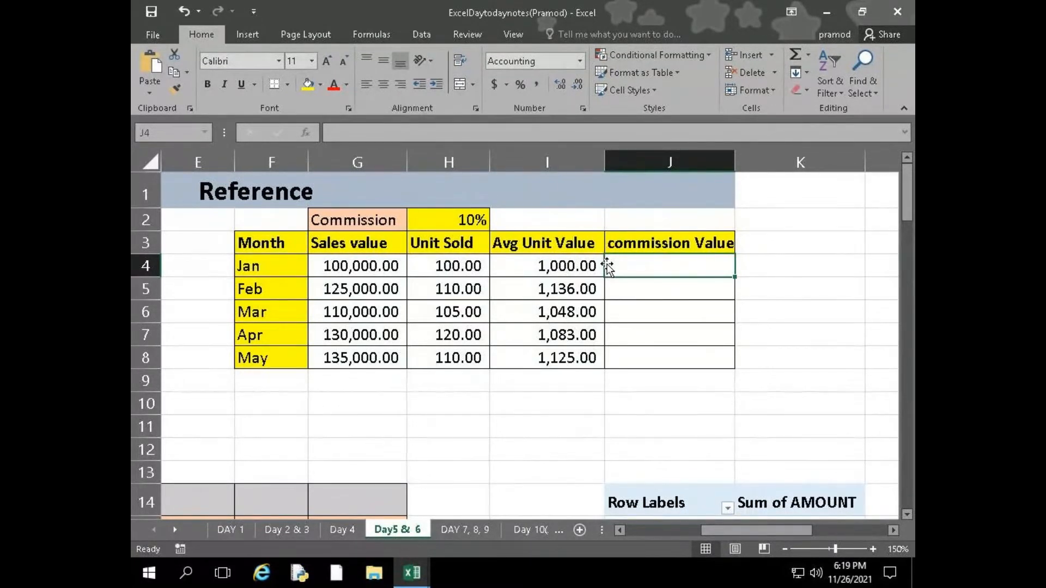
Calculate January's commission value in J4 with the formula =G4*H2
{"action": "type", "text": "="}
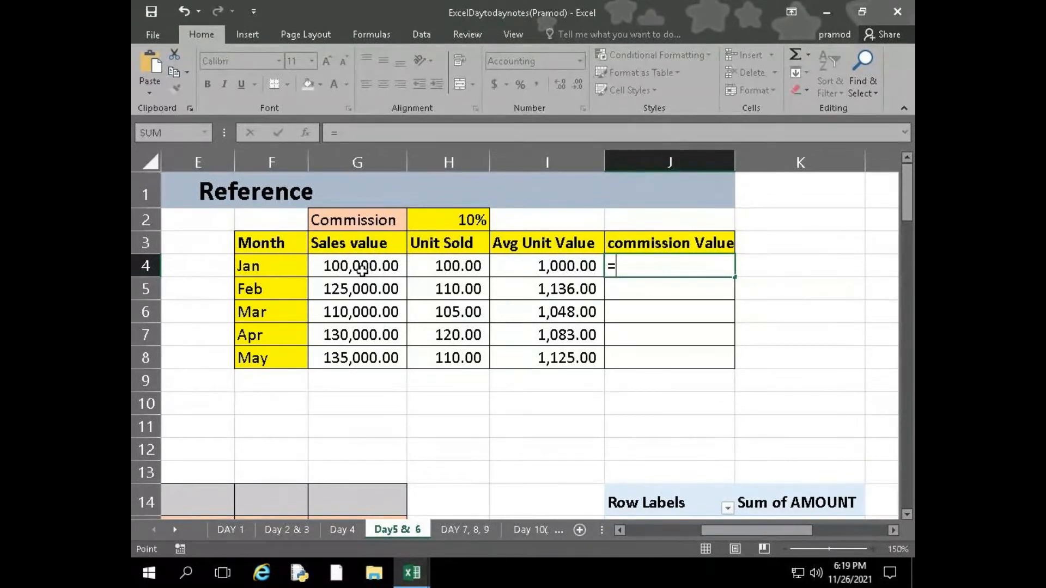
{"action": "left_click", "coordinate": [362, 269]}
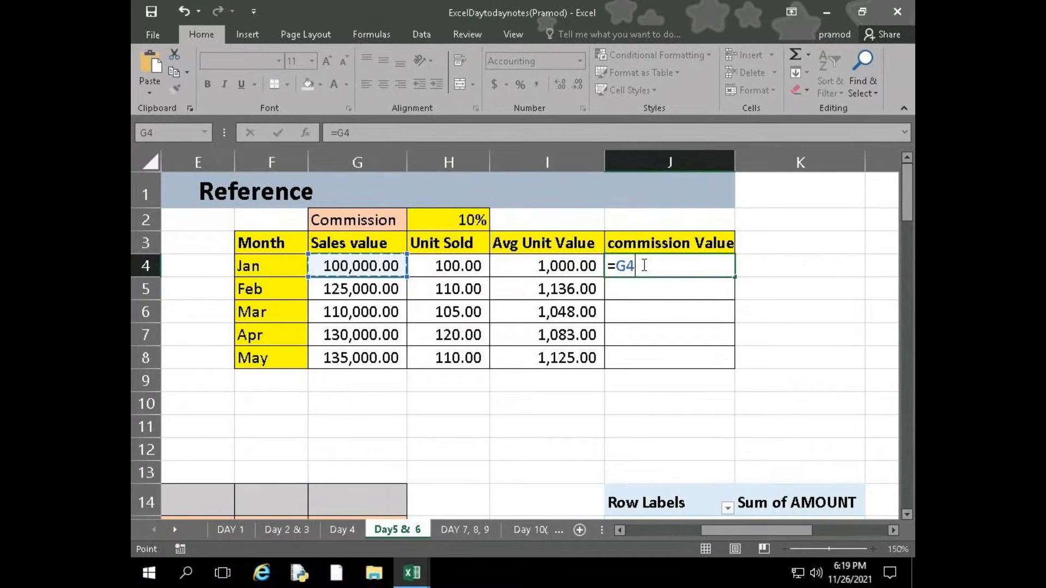
{"action": "type", "text": "*"}
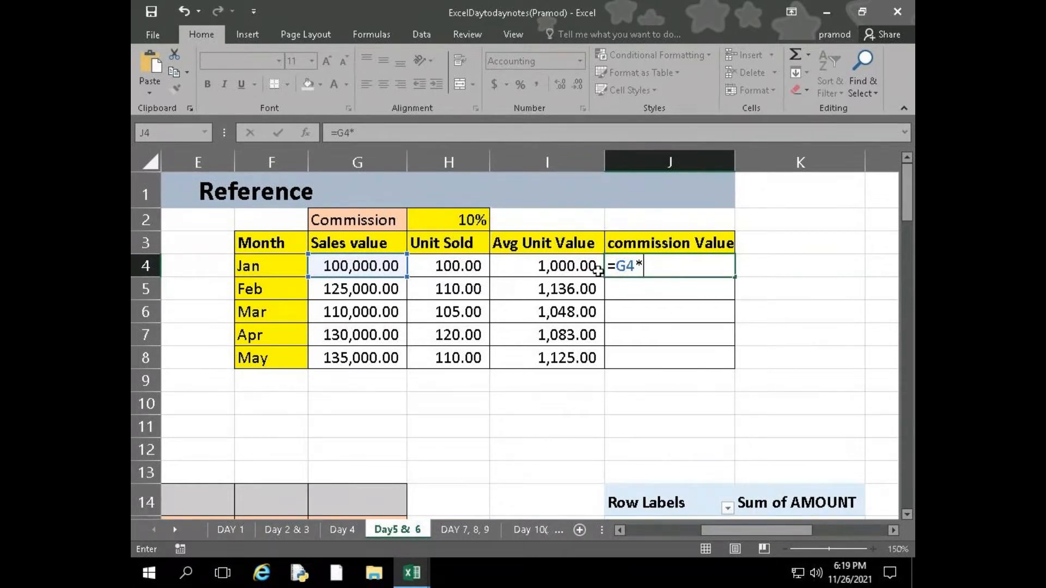
{"action": "left_click", "coordinate": [446, 218]}
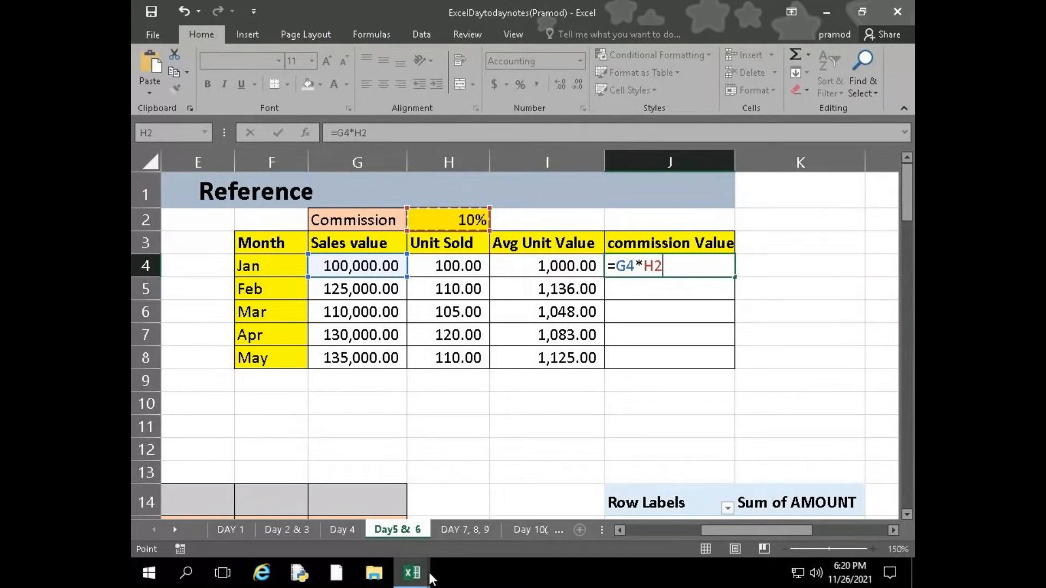
{"action": "mouse_move", "coordinate": [430, 576]}
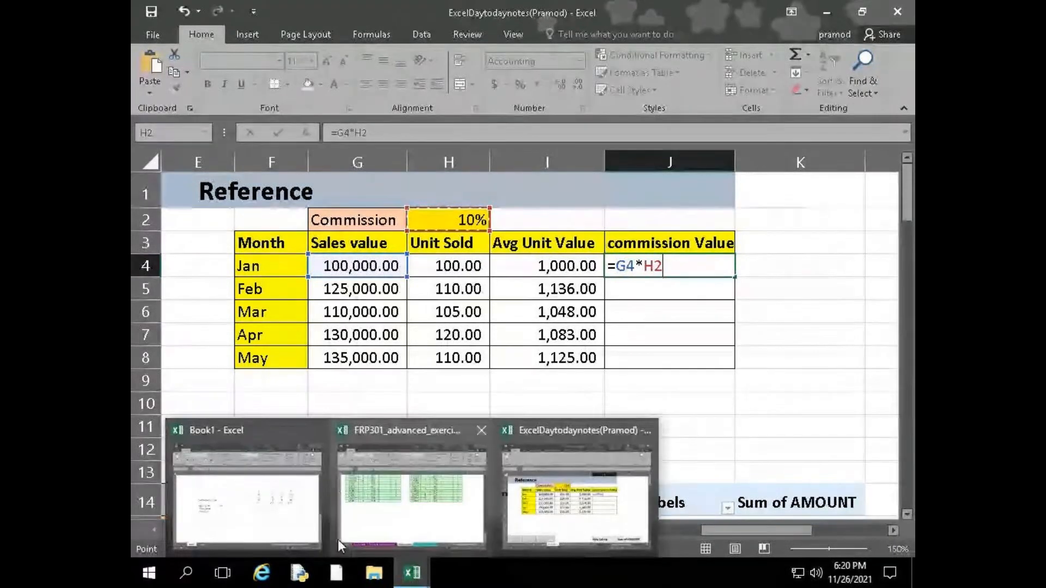
{"action": "left_click", "coordinate": [294, 507]}
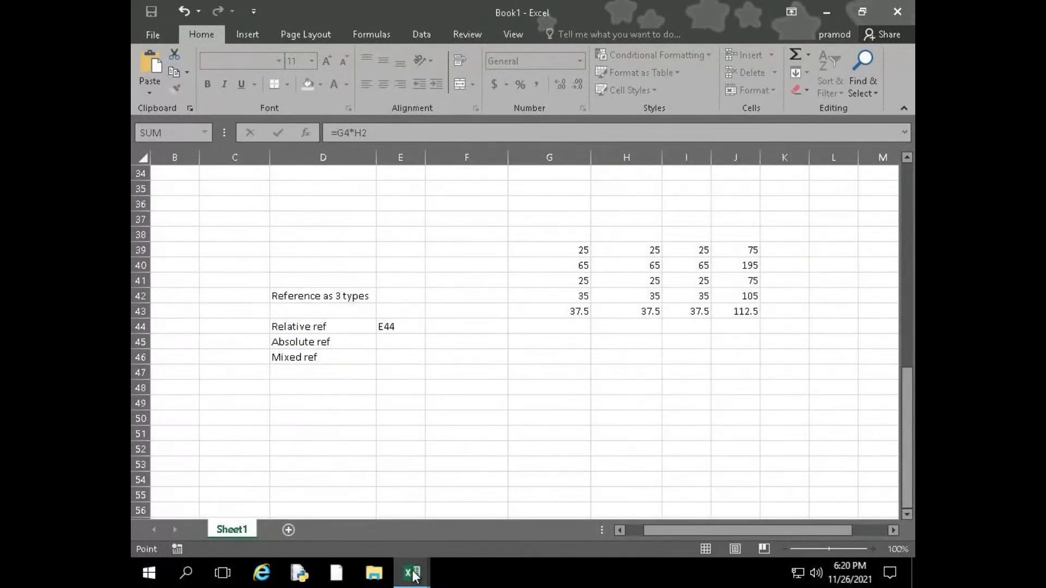
{"action": "mouse_move", "coordinate": [415, 576]}
{"action": "left_click", "coordinate": [537, 518]}
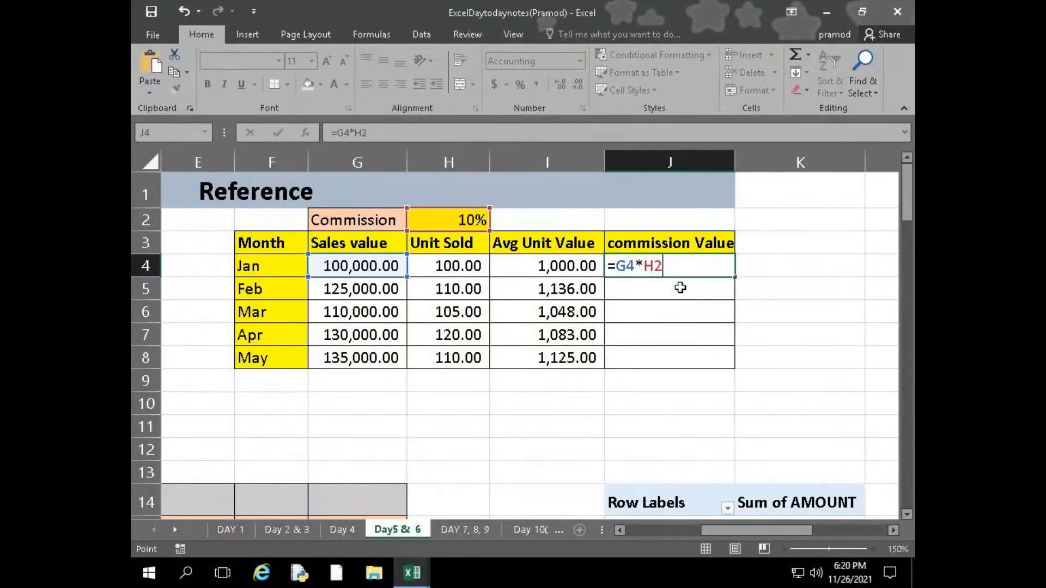
{"action": "key", "text": "Return"}
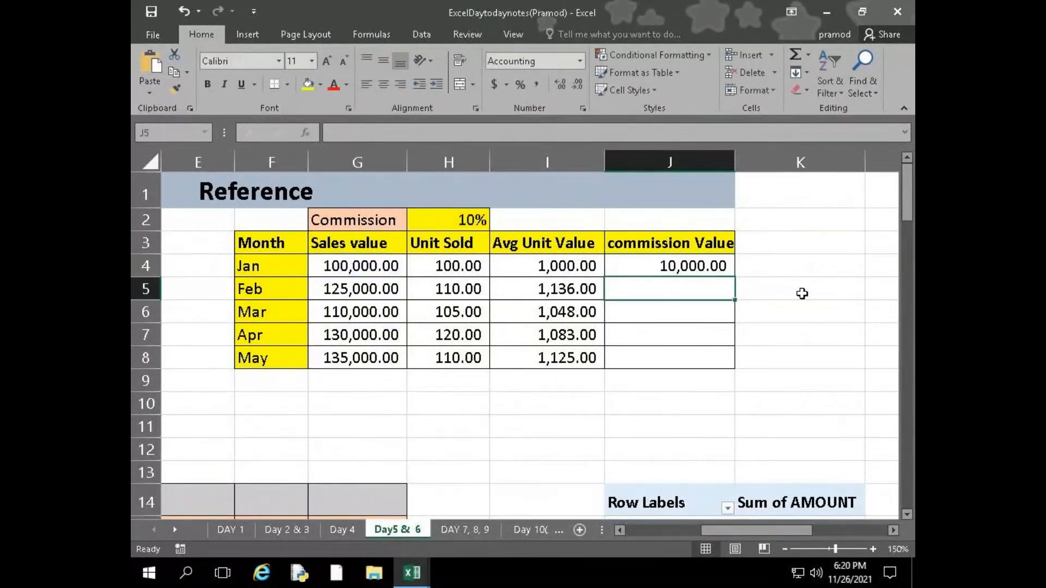
Fill January's commission formula from J4 down to J8 for the remaining months
{"action": "left_click", "coordinate": [667, 261]}
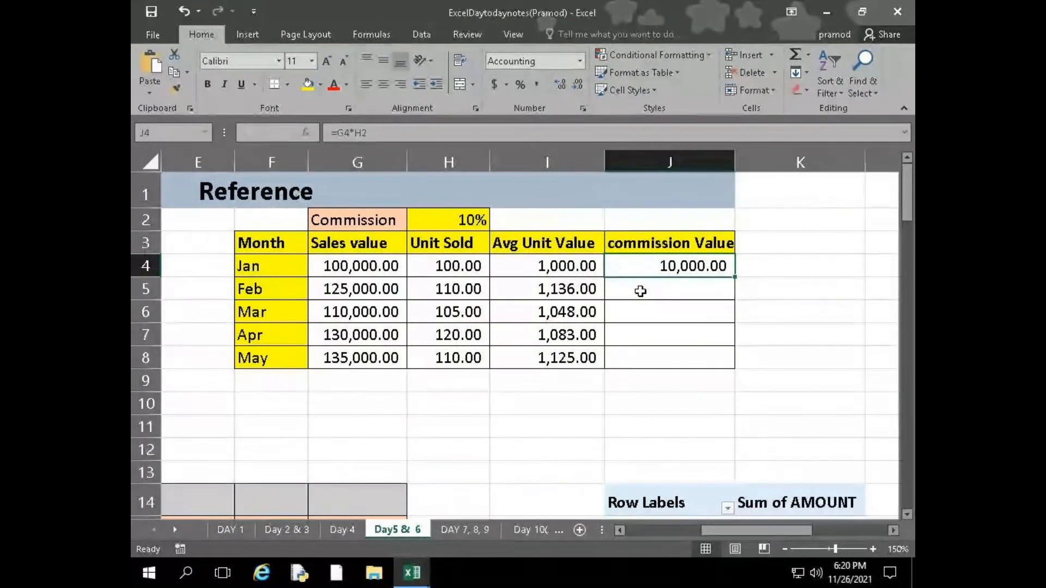
{"action": "left_click", "coordinate": [640, 291]}
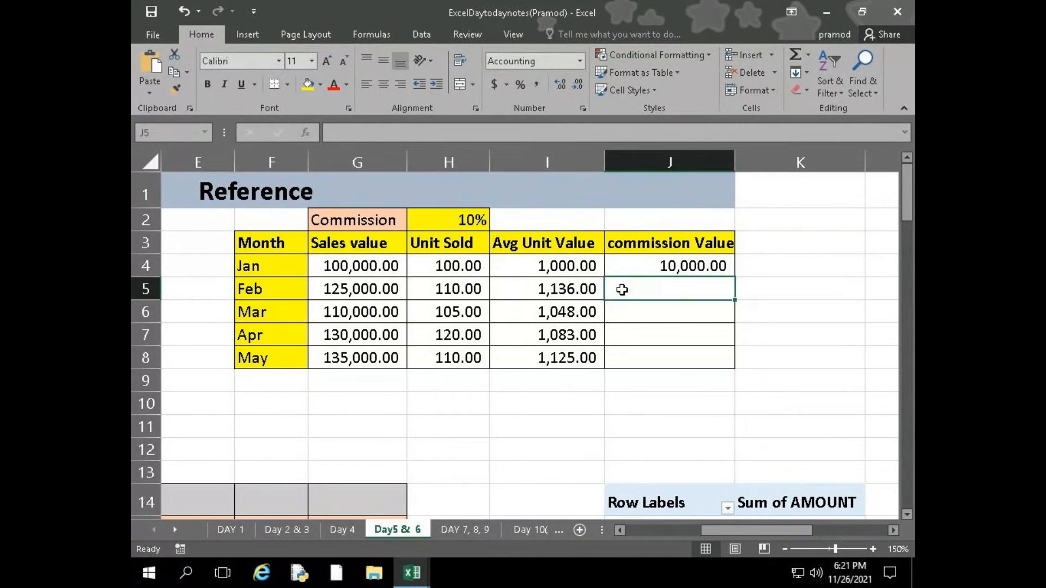
{"action": "left_click", "coordinate": [651, 261]}
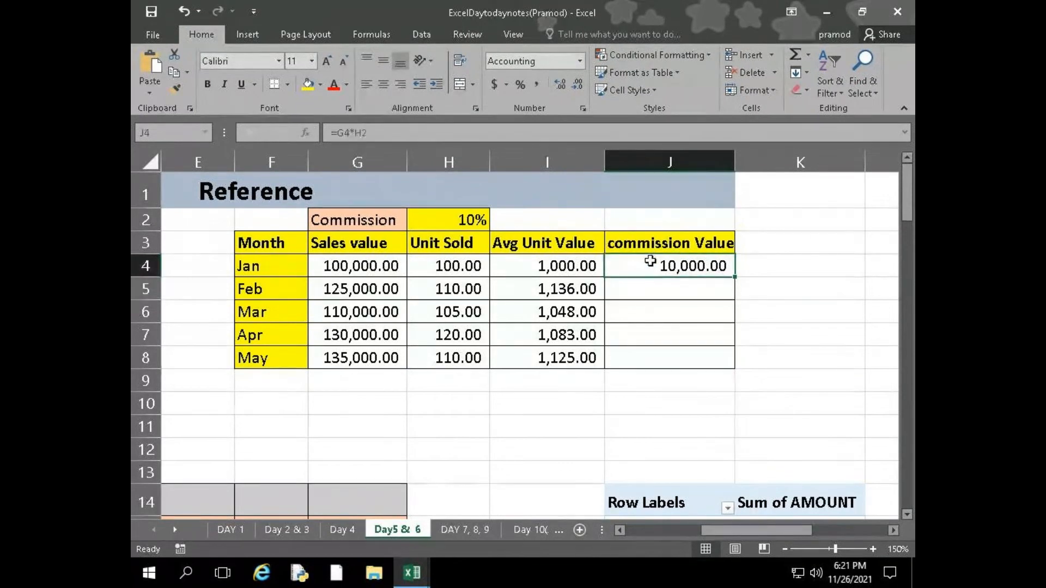
{"action": "left_click_drag", "start_coordinate": [735, 276], "coordinate": [732, 294]}
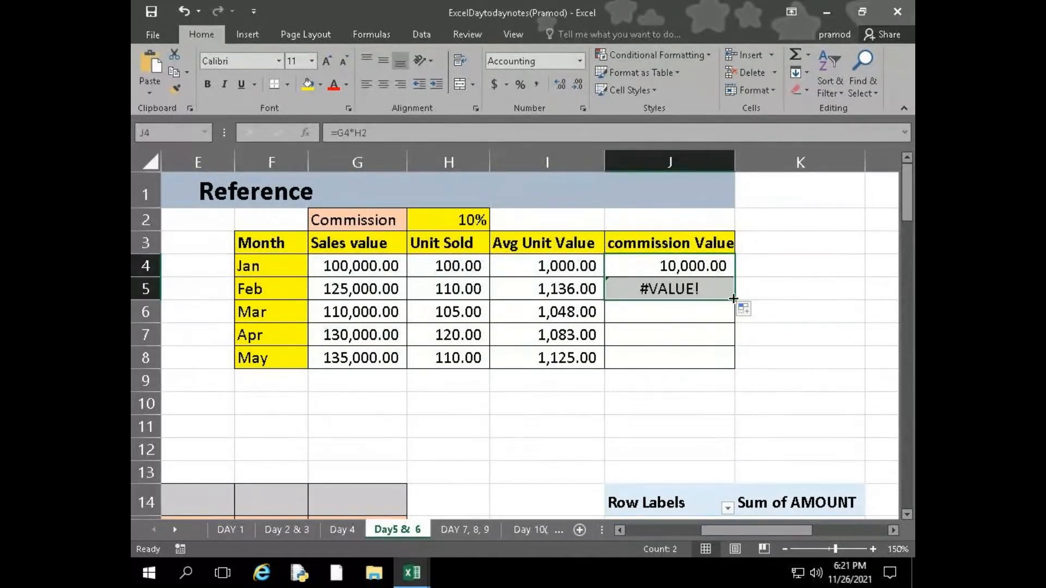
{"action": "left_click_drag", "start_coordinate": [734, 300], "coordinate": [728, 325]}
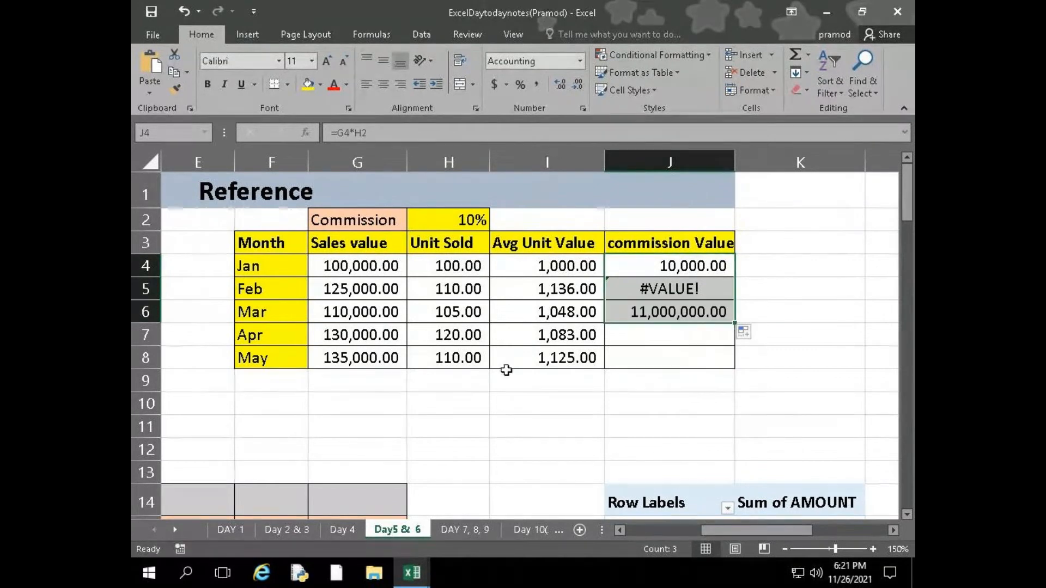
{"action": "left_click_drag", "start_coordinate": [734, 323], "coordinate": [737, 370]}
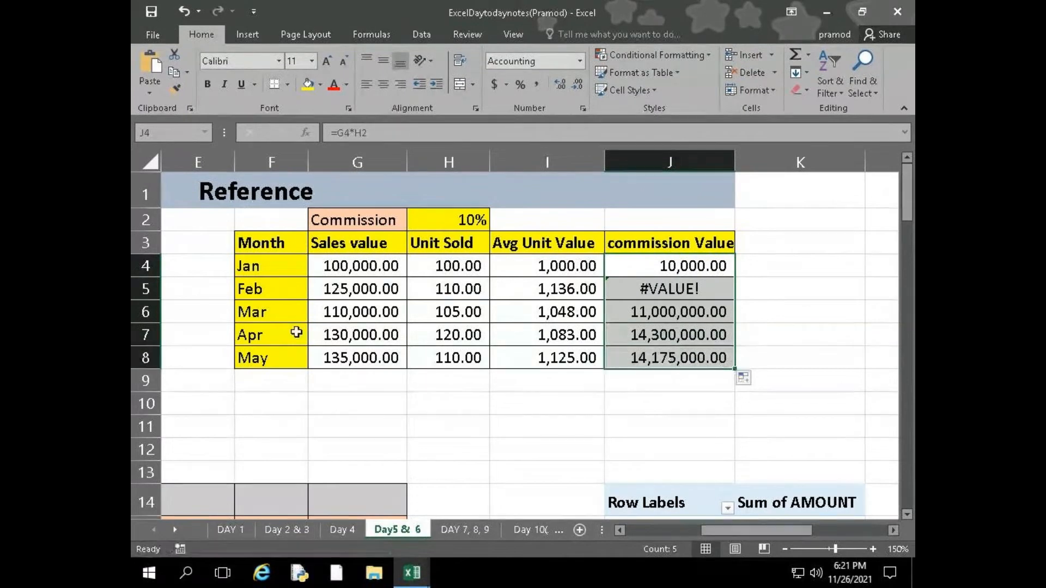
{"action": "left_click", "coordinate": [689, 352]}
{"action": "left_click", "coordinate": [836, 332]}
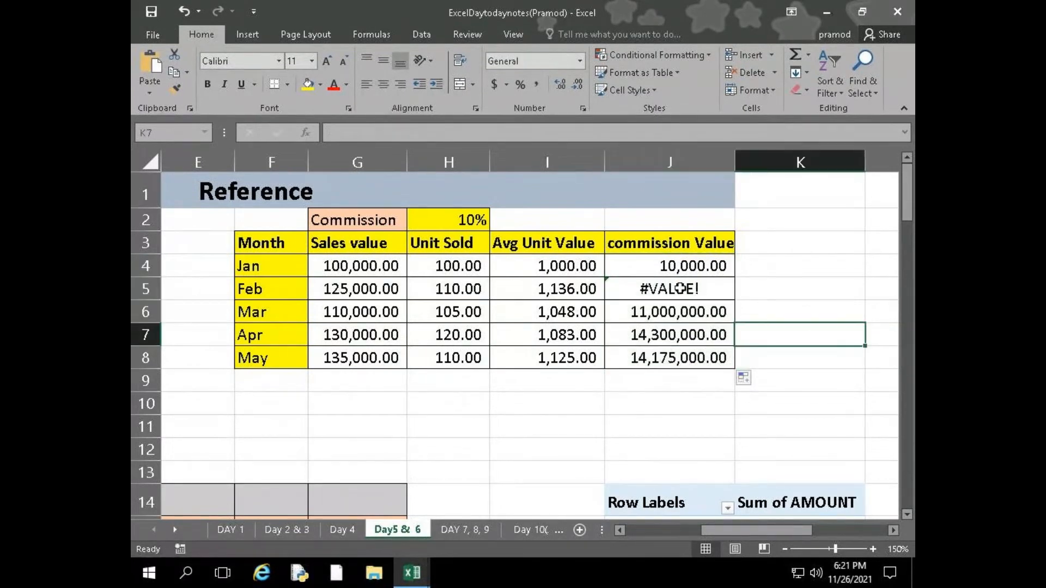
Examine the commission formulas in J5, J6 and J4 to compare which rate cell each one refers to
{"action": "left_click", "coordinate": [678, 292]}
{"action": "double_click", "coordinate": [669, 290]}
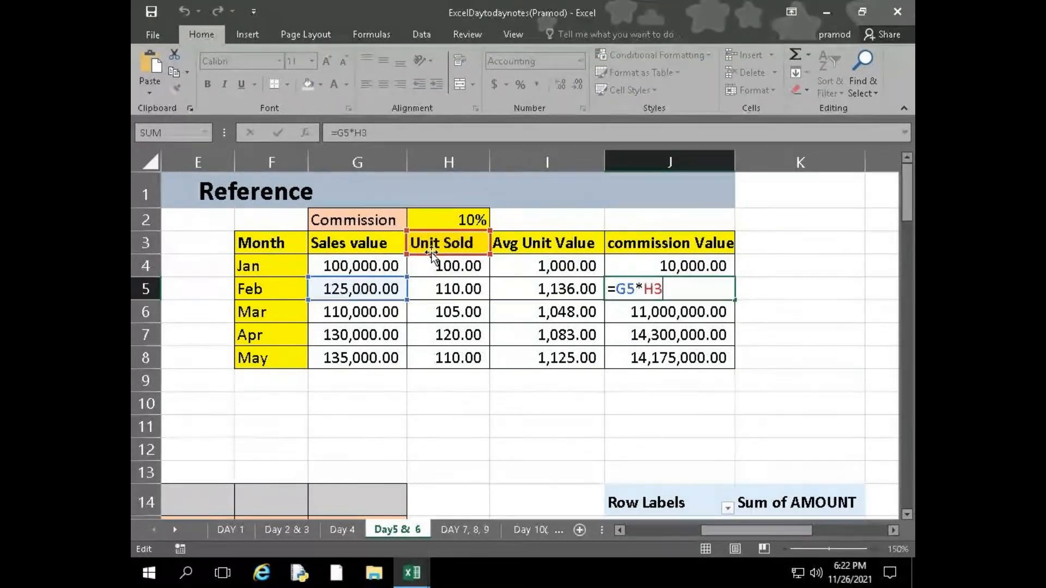
{"action": "key", "text": "Return"}
{"action": "double_click", "coordinate": [673, 311]}
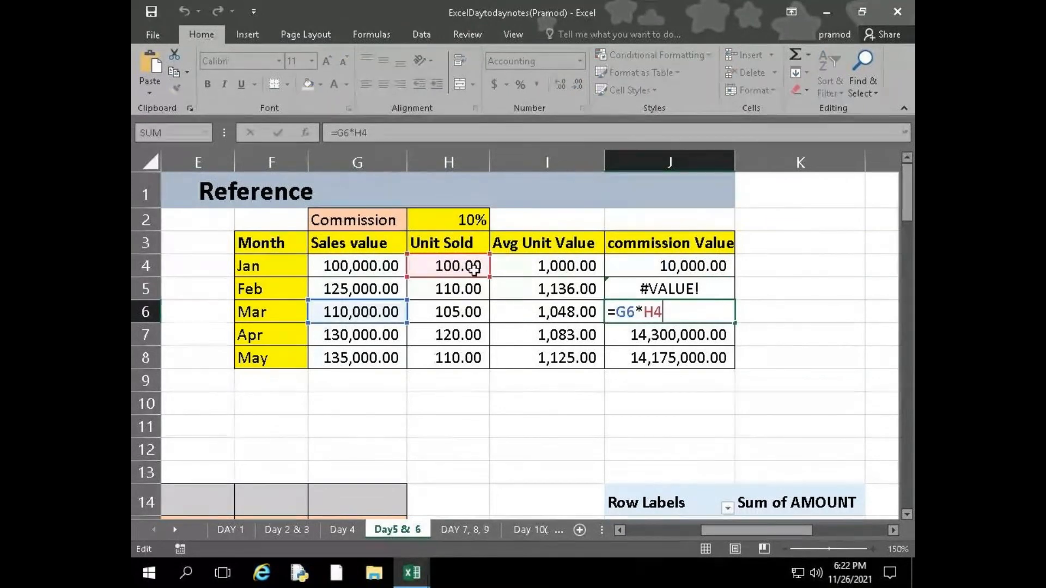
{"action": "key", "text": "Return"}
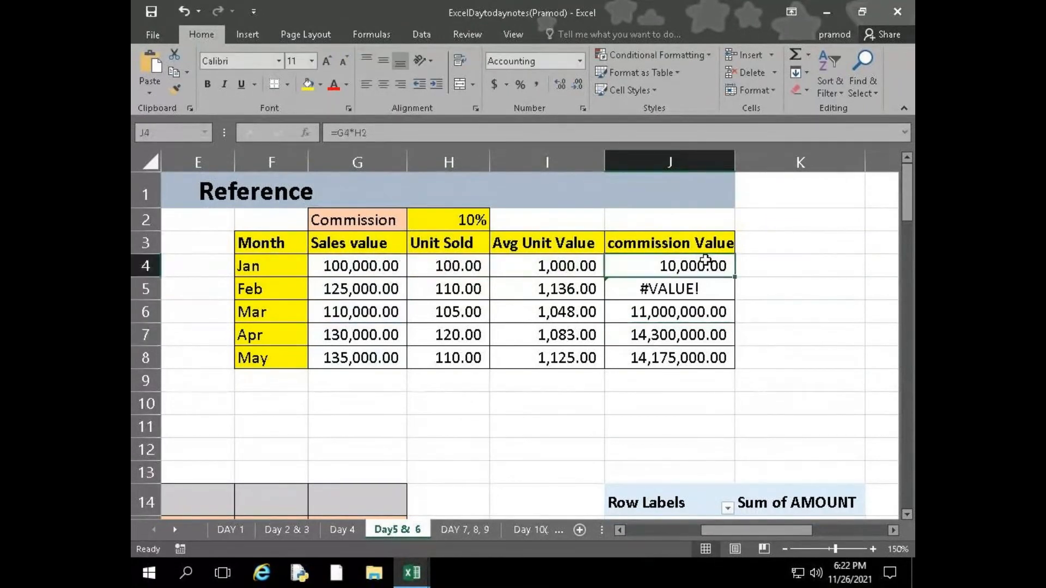
{"action": "double_click", "coordinate": [697, 265]}
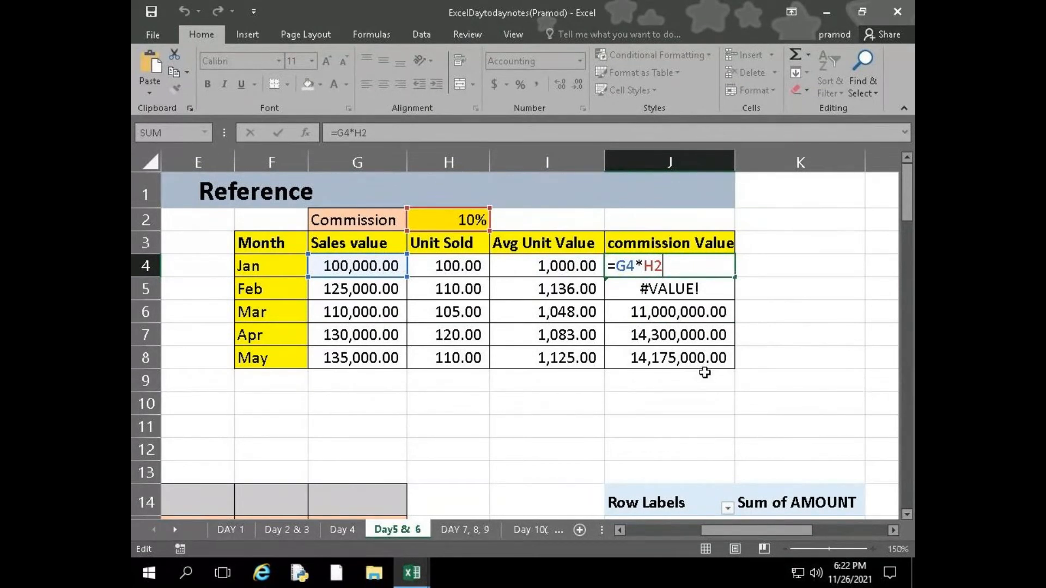
{"action": "key", "text": "Return"}
Make the commission rate reference in J4 absolute as =G4*$H$2 and fill the formula down to J8
{"action": "double_click", "coordinate": [652, 266]}
{"action": "key", "text": "F4"}
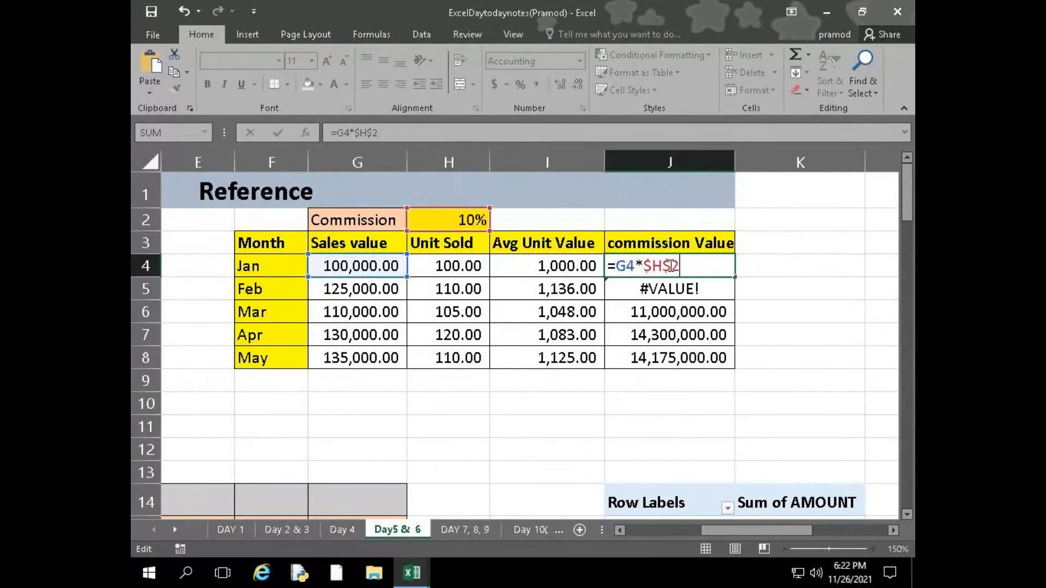
{"action": "key", "text": "Return"}
{"action": "left_click", "coordinate": [709, 267]}
{"action": "left_click_drag", "start_coordinate": [735, 277], "coordinate": [722, 362]}
{"action": "left_click", "coordinate": [720, 394]}
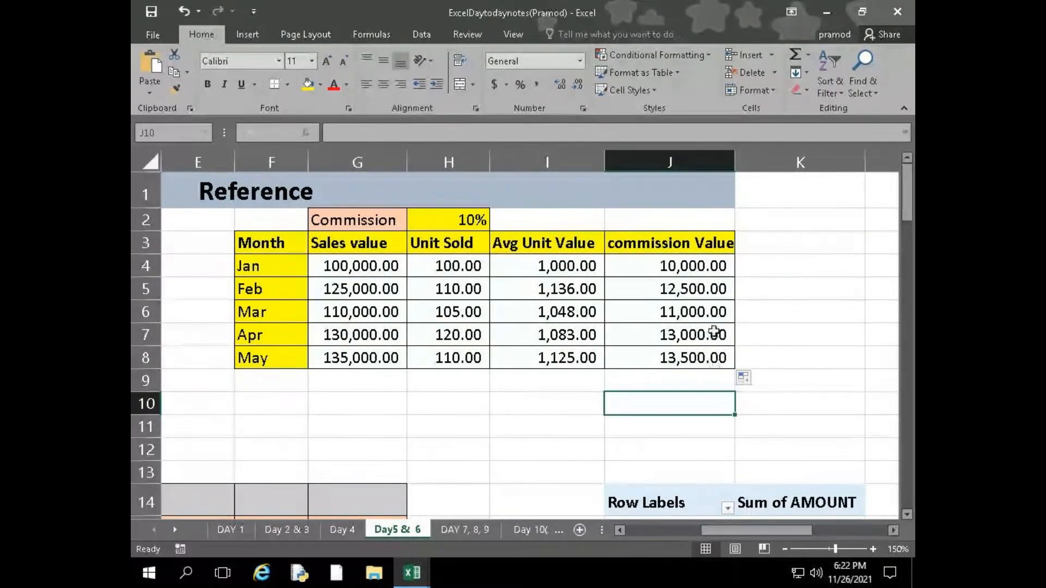
Examine the commission formulas in J5 through J8 and in J4 to compare their sales and rate references
{"action": "double_click", "coordinate": [681, 287]}
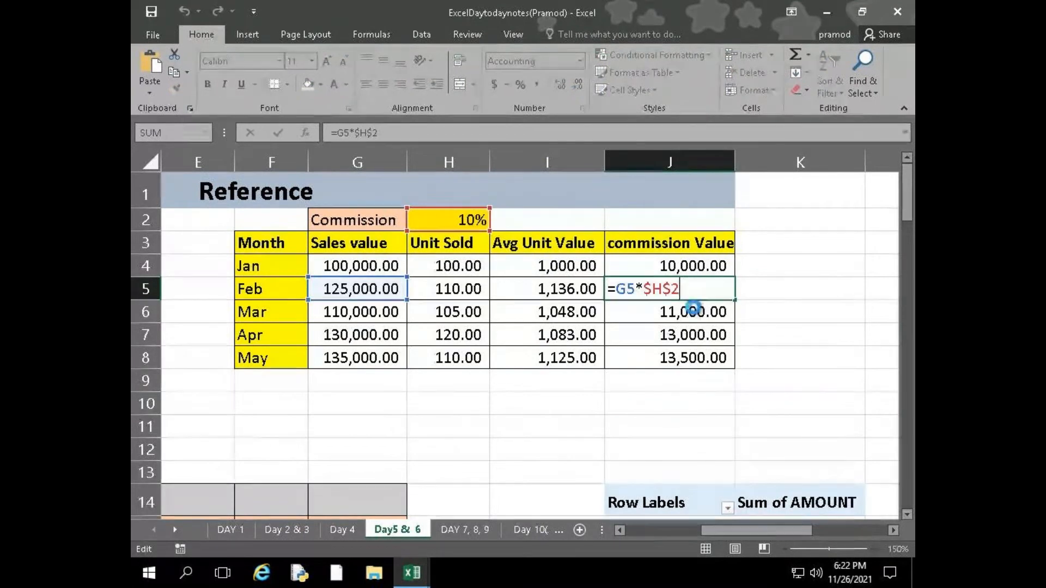
{"action": "left_click", "coordinate": [695, 309]}
{"action": "double_click", "coordinate": [695, 309]}
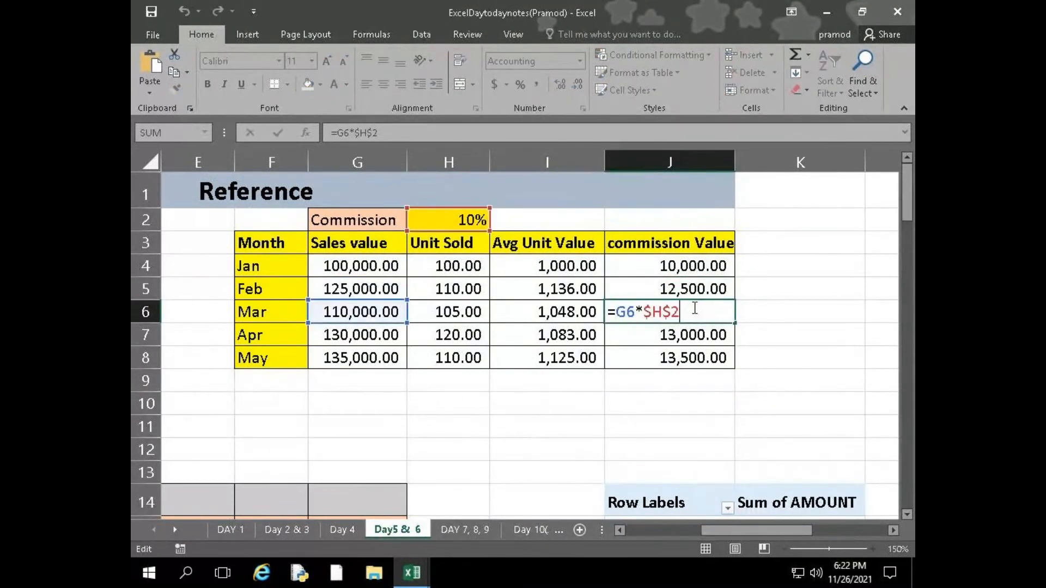
{"action": "left_click", "coordinate": [694, 332]}
{"action": "double_click", "coordinate": [692, 332]}
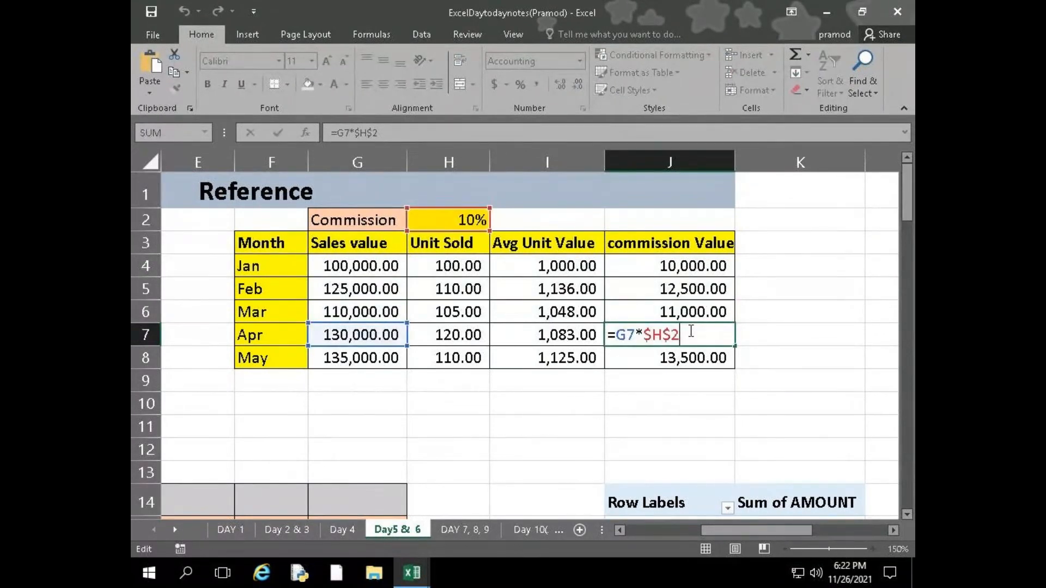
{"action": "left_click", "coordinate": [697, 357]}
{"action": "double_click", "coordinate": [697, 357]}
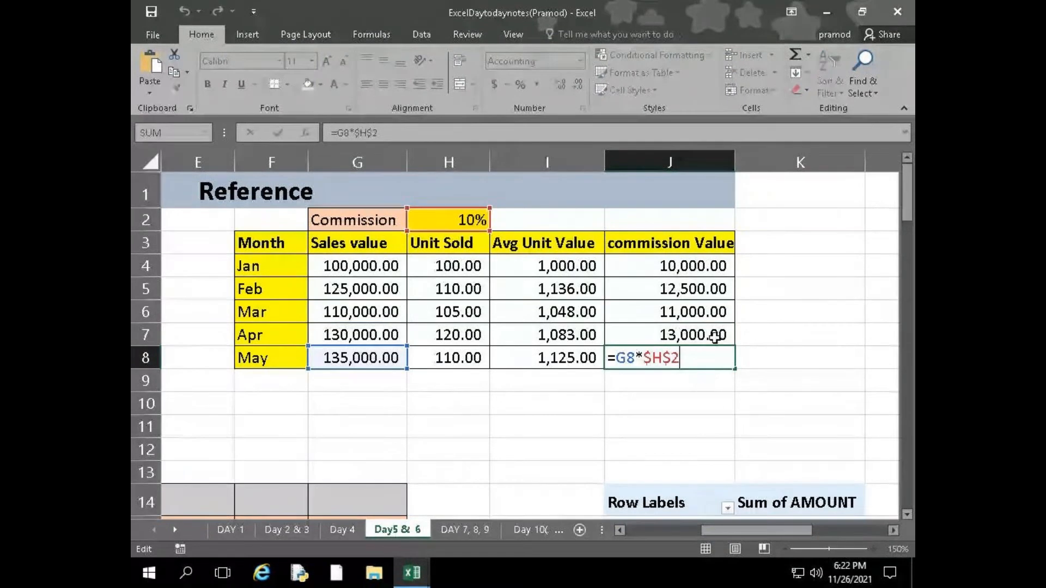
{"action": "left_click", "coordinate": [694, 265]}
{"action": "double_click", "coordinate": [693, 265]}
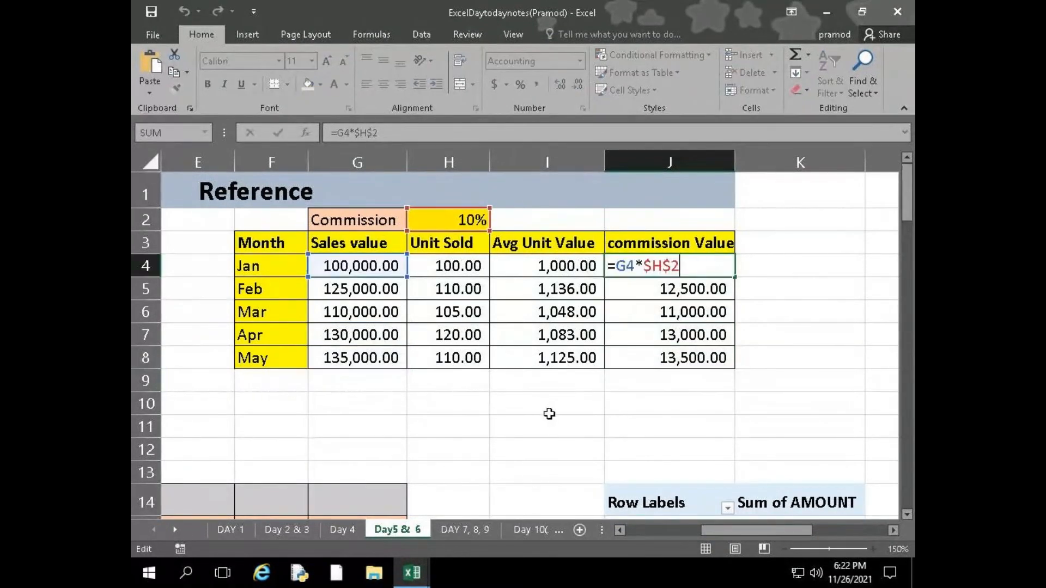
Copy the notes on the three reference types from Book1 and paste them at F10 below the commission table
{"action": "key", "text": "alt+Tab"}
{"action": "key", "text": "alt+Tab"}
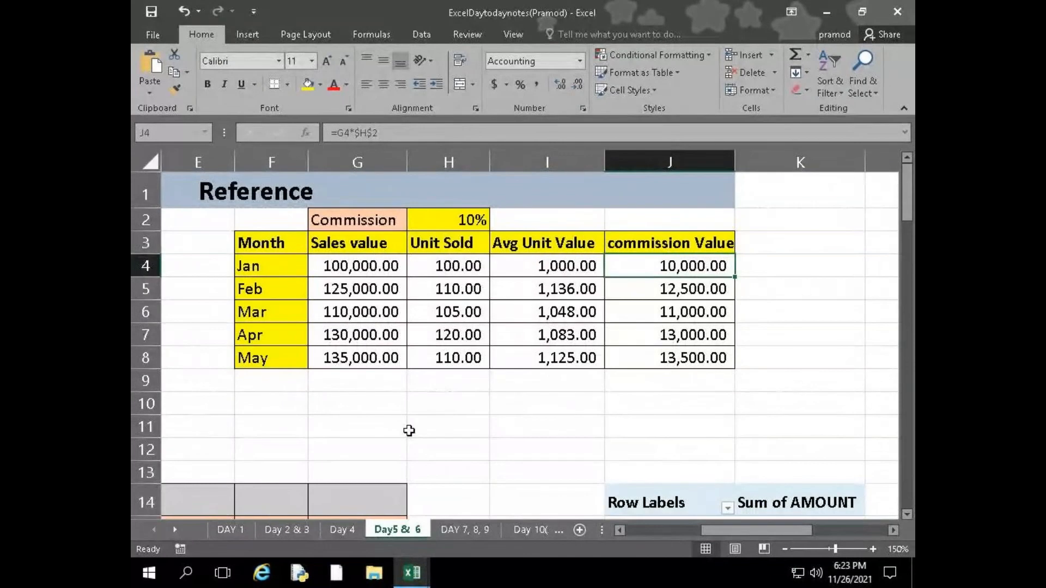
{"action": "key", "text": "alt+Tab"}
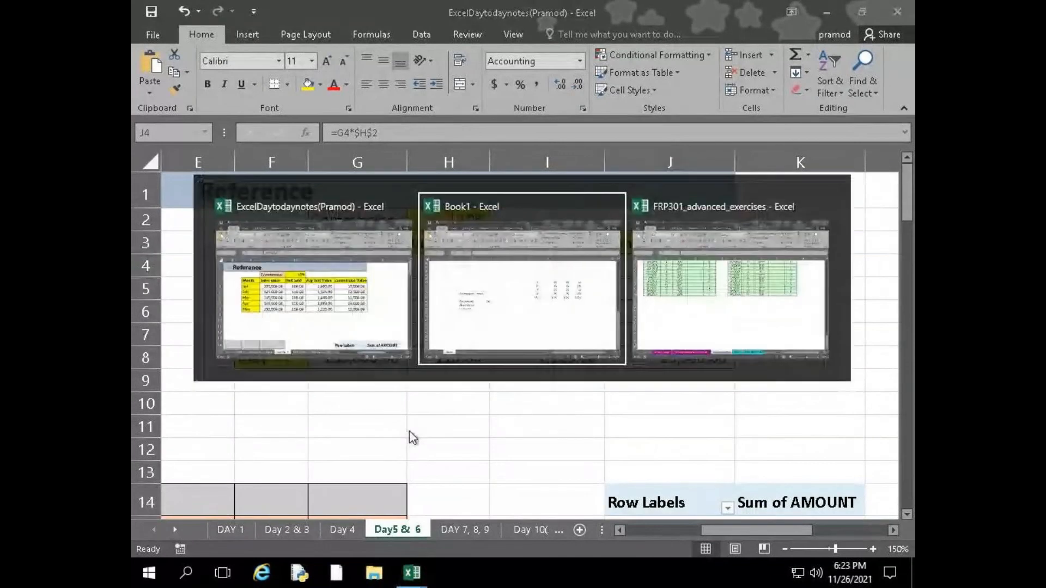
{"action": "left_click_drag", "start_coordinate": [316, 296], "coordinate": [381, 363]}
{"action": "key", "text": "ctrl+c"}
{"action": "key", "text": "alt+Tab"}
{"action": "left_click", "coordinate": [322, 401]}
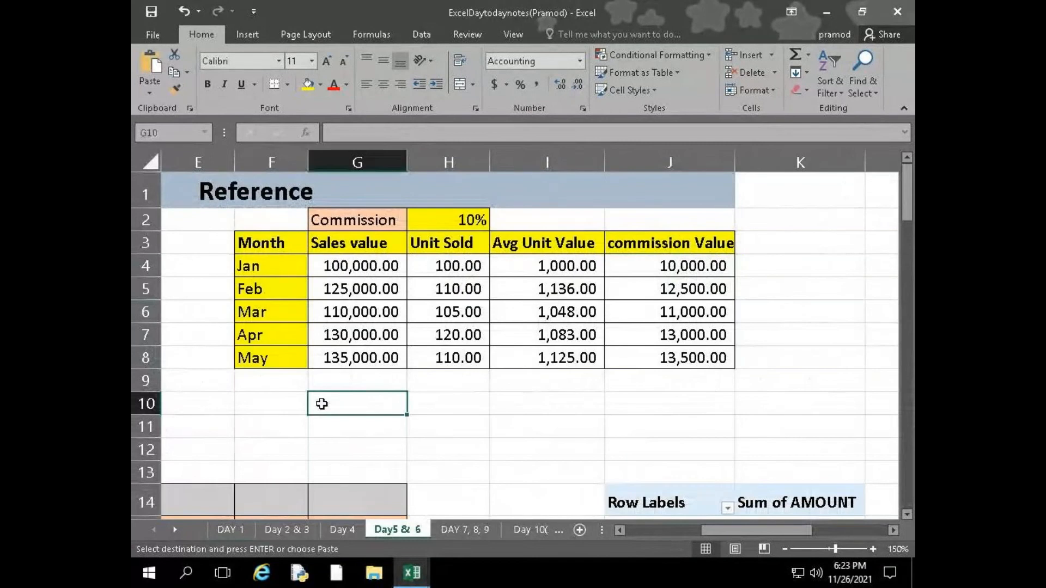
{"action": "left_click", "coordinate": [281, 408]}
{"action": "key", "text": "ctrl+v"}
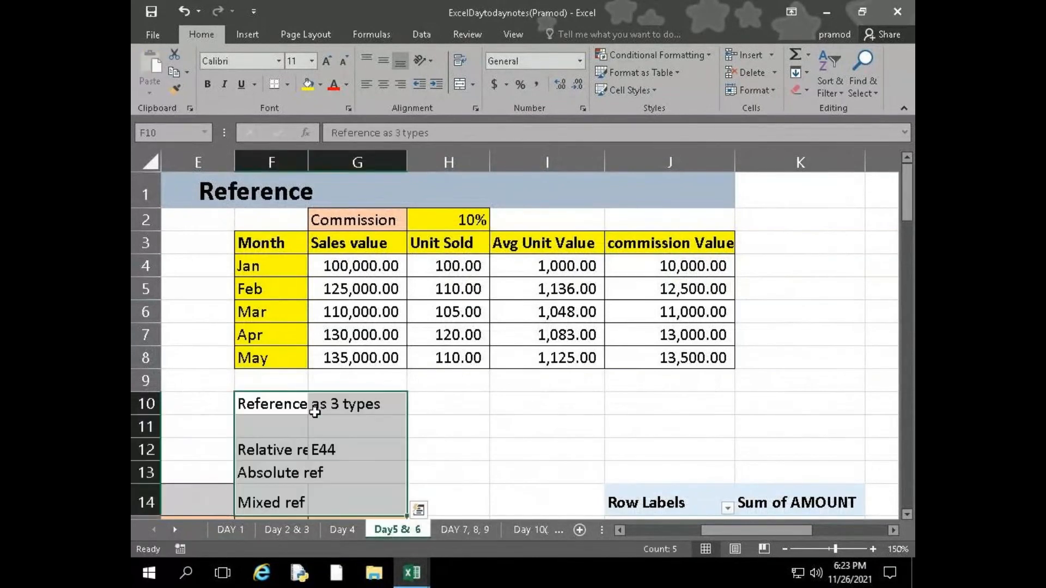
{"action": "scroll", "coordinate": [326, 414], "scroll_direction": "down", "scroll_amount": 1}
{"action": "scroll", "coordinate": [341, 415], "scroll_direction": "up", "scroll_amount": 1}
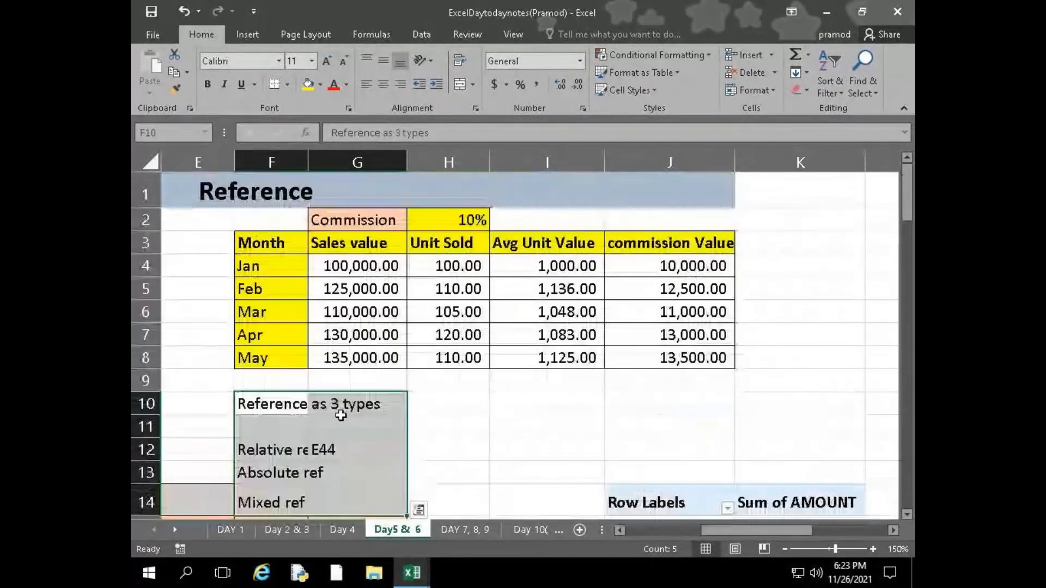
Move the pasted reference notes up one row to start in F9 and widen column F to fit them
{"action": "left_click_drag", "start_coordinate": [289, 393], "coordinate": [294, 377]}
{"action": "left_click", "coordinate": [545, 450]}
{"action": "left_click_drag", "start_coordinate": [307, 162], "coordinate": [394, 162]}
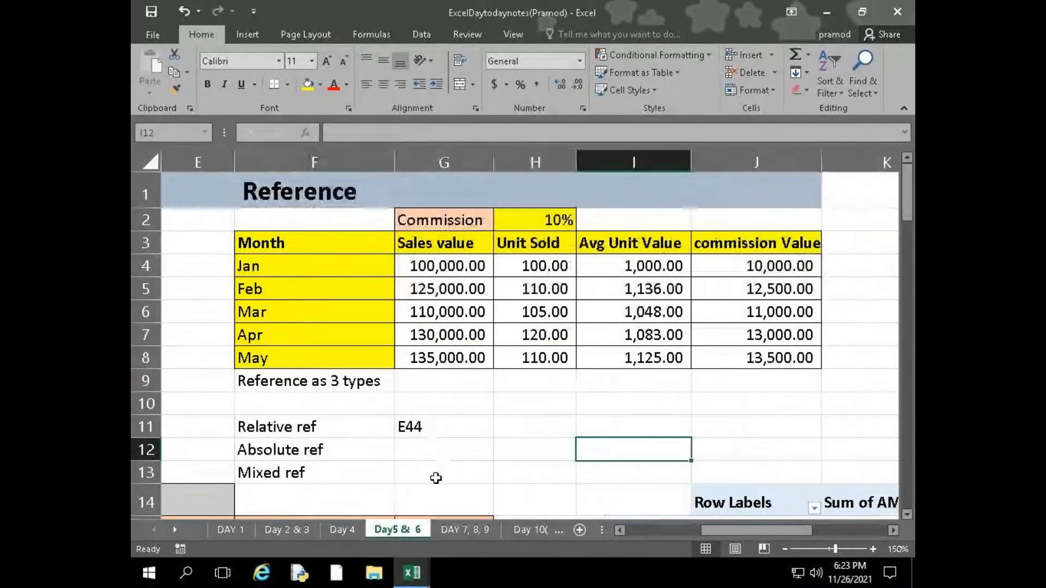
Enter $H$2 in G12 as the example beside the Absolute ref note
{"action": "left_click", "coordinate": [437, 447]}
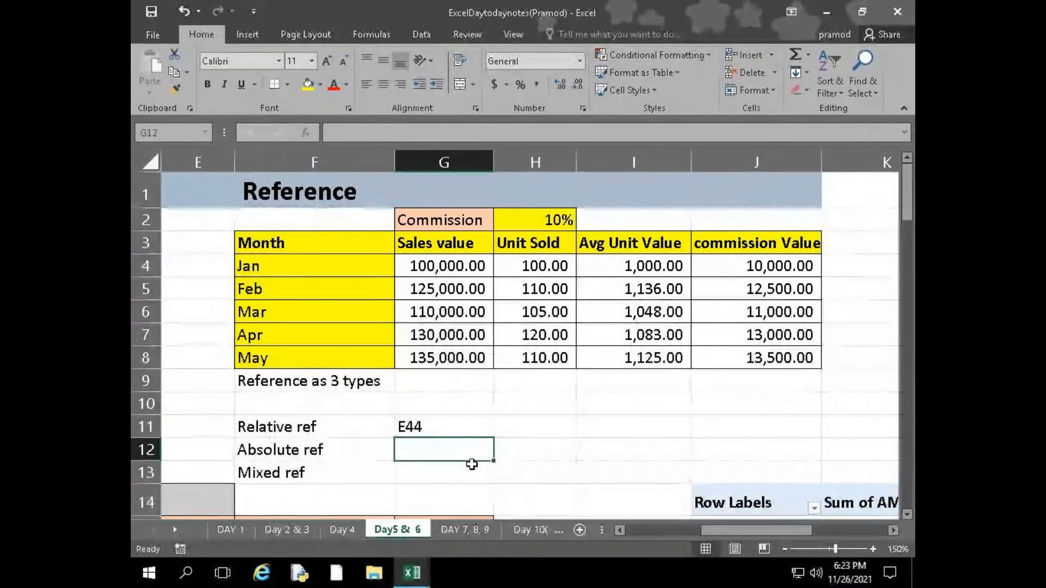
{"action": "type", "text": "H"}
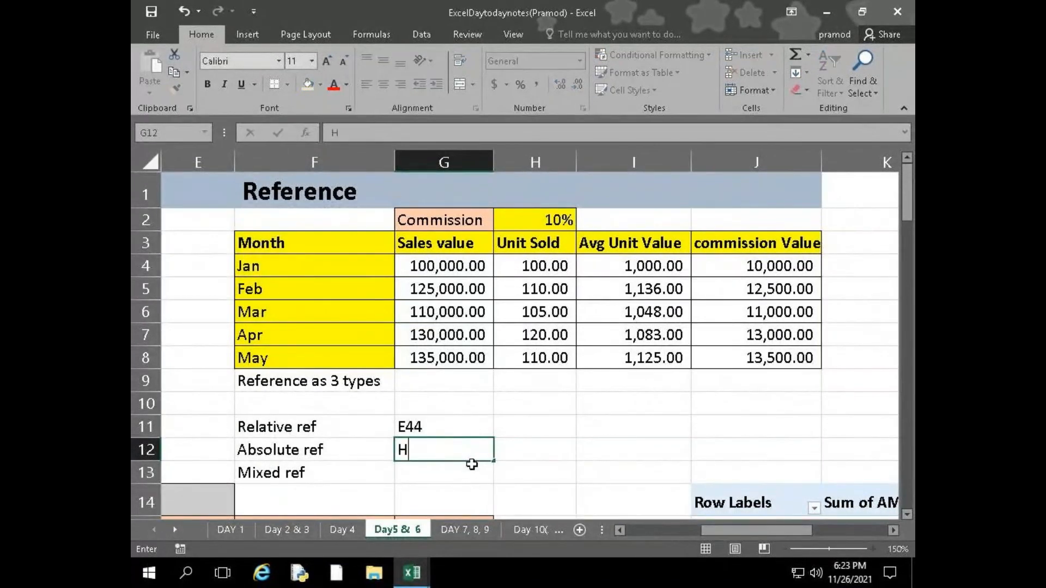
{"action": "key", "text": "ctrl+Return"}
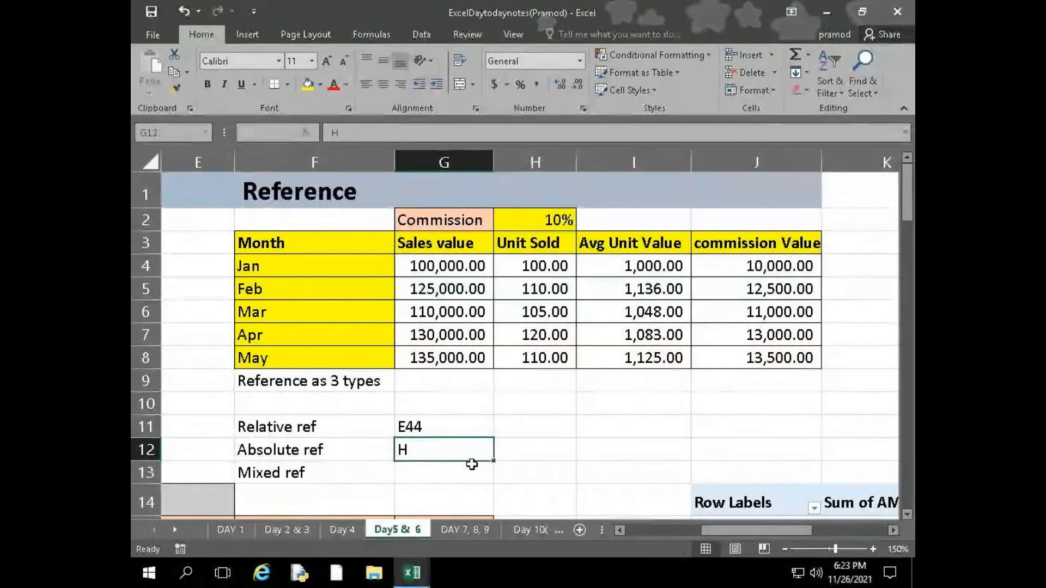
{"action": "type", "text": "$"}
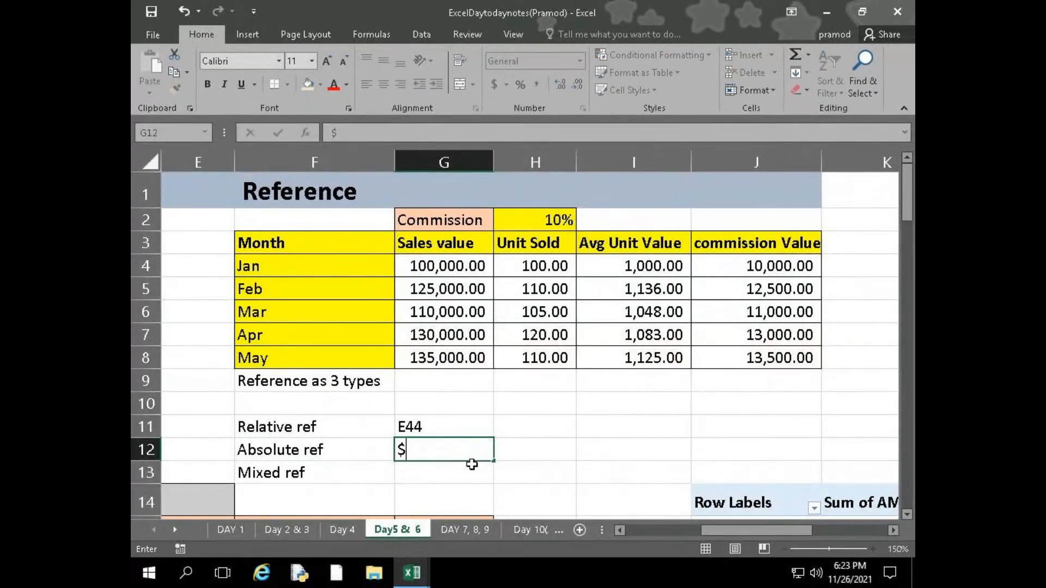
{"action": "type", "text": "H$2"}
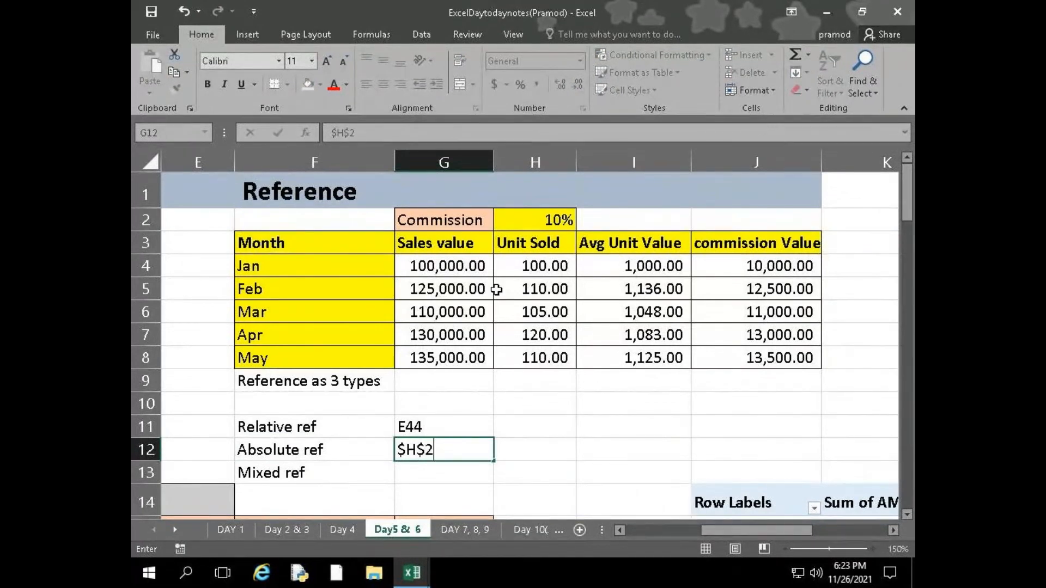
{"action": "key", "text": "Return"}
{"action": "key", "text": "Right"}
{"action": "key", "text": "Up"}
{"action": "key", "text": "Left"}
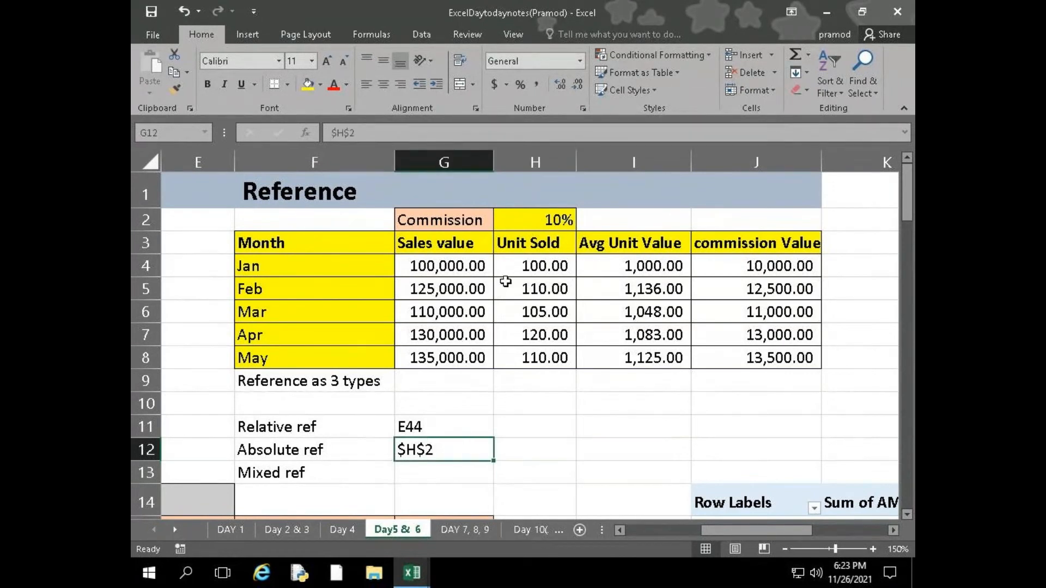
Re-enter the commission rate reference in J4 as h2 and make it absolute, so the formula reads =G4*$H$2
{"action": "left_click", "coordinate": [775, 265]}
{"action": "double_click", "coordinate": [774, 265]}
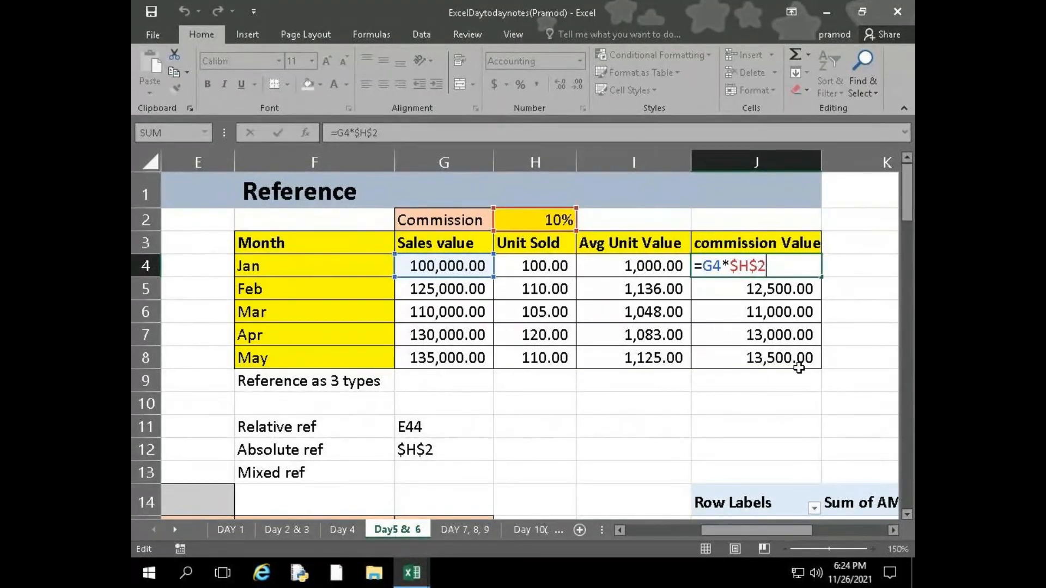
{"action": "key", "text": "BackSpace"}
{"action": "key", "text": "BackSpace"}
{"action": "key", "text": "BackSpace"}
{"action": "key", "text": "BackSpace"}
{"action": "type", "text": "h"}
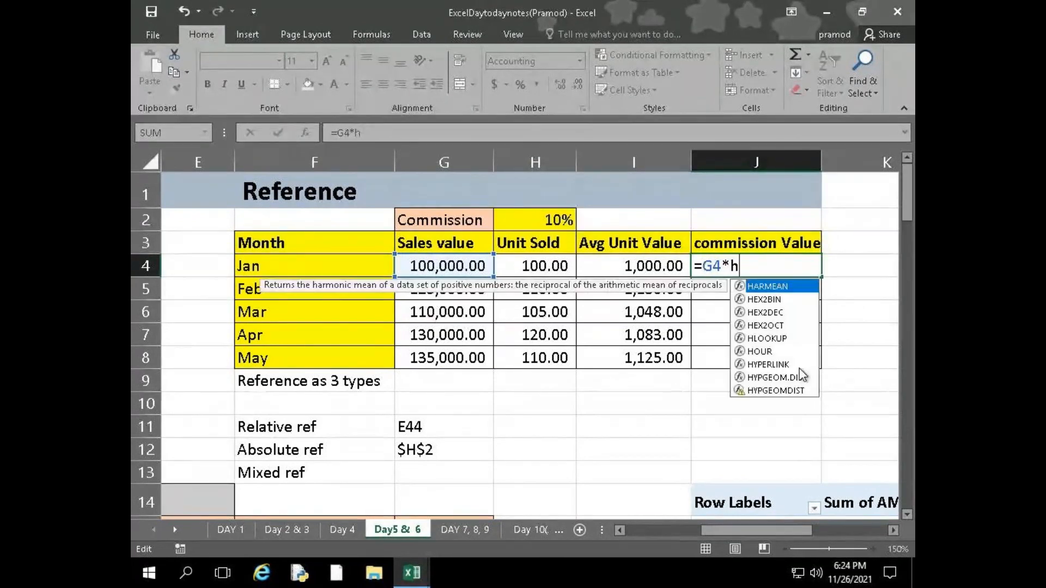
{"action": "key", "text": "F2"}
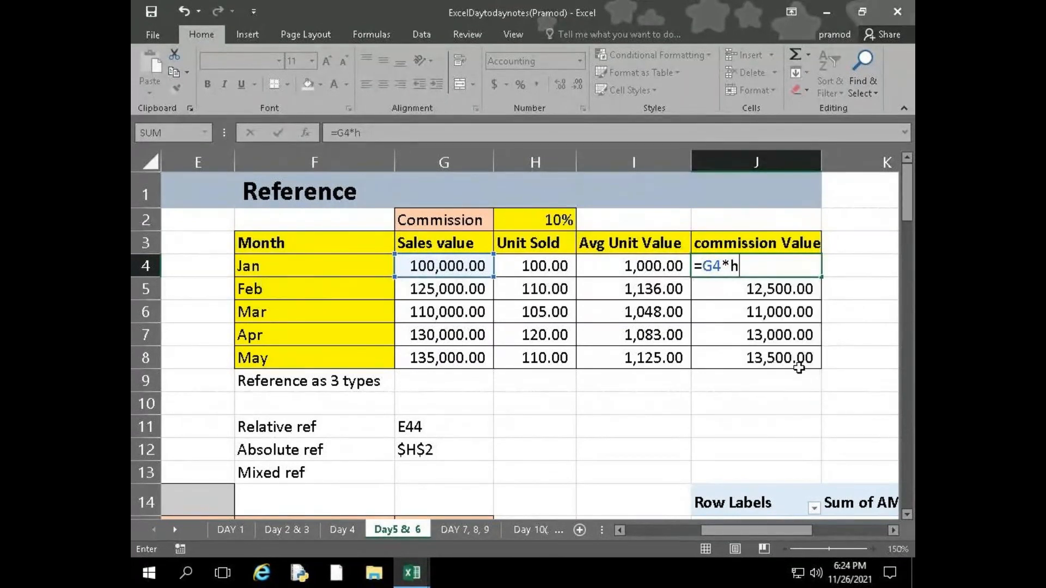
{"action": "type", "text": "2"}
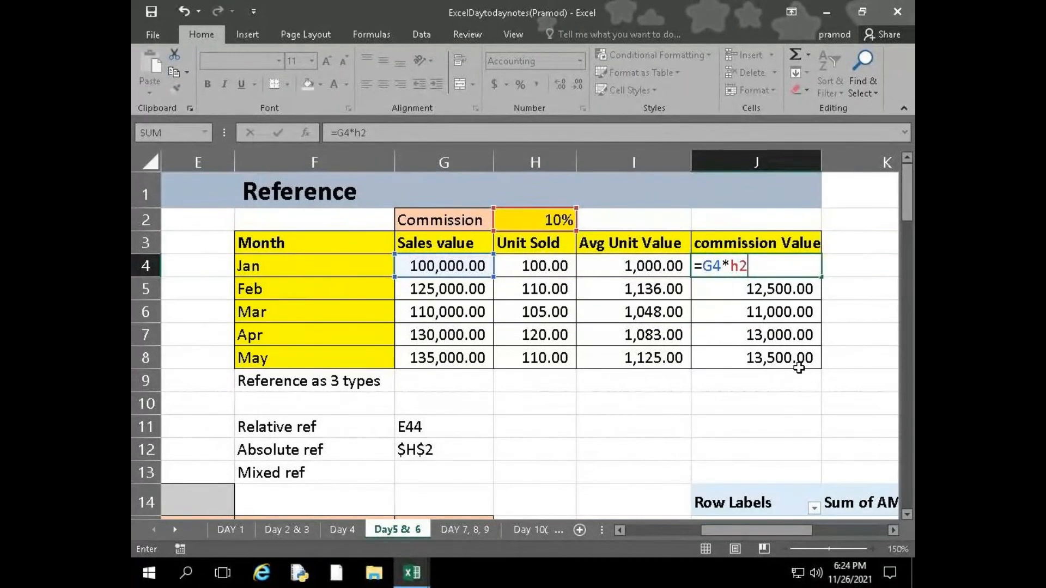
{"action": "key", "text": "F4"}
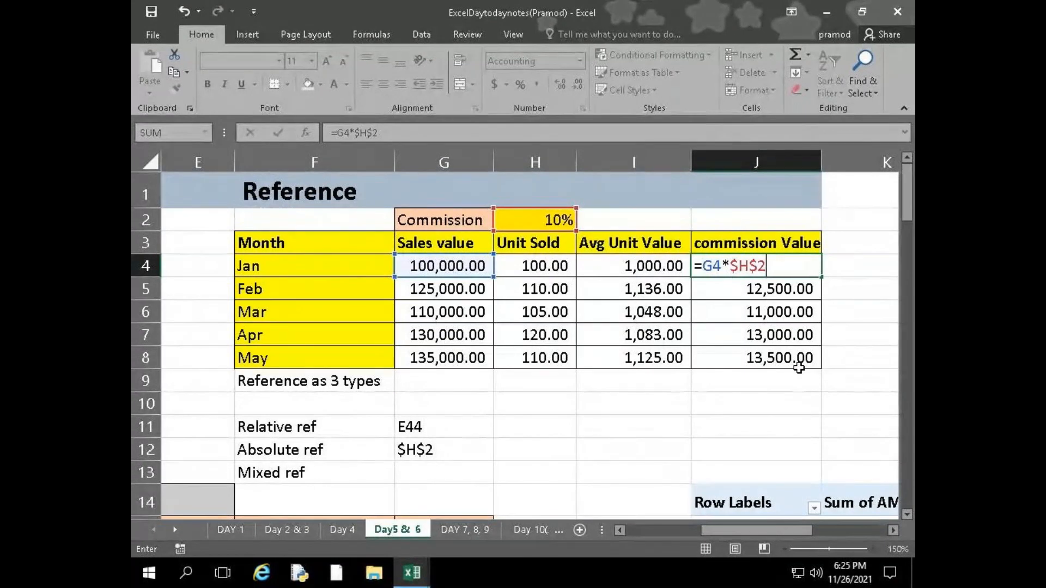
{"action": "key", "text": "Return"}
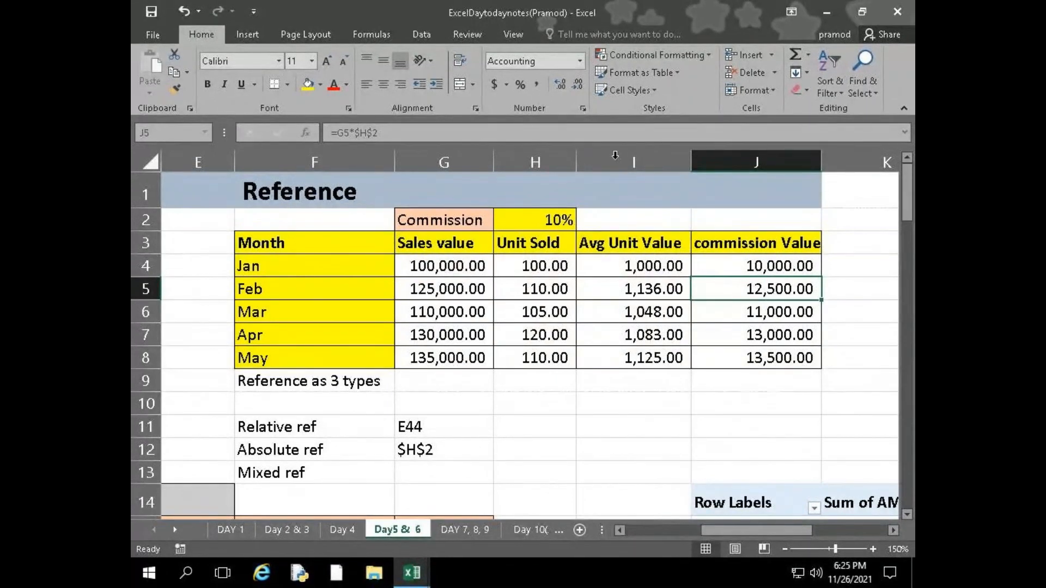
Minimize the remote desktop session to switch to the GoToMeeting window
{"action": "mouse_move", "coordinate": [644, 12]}
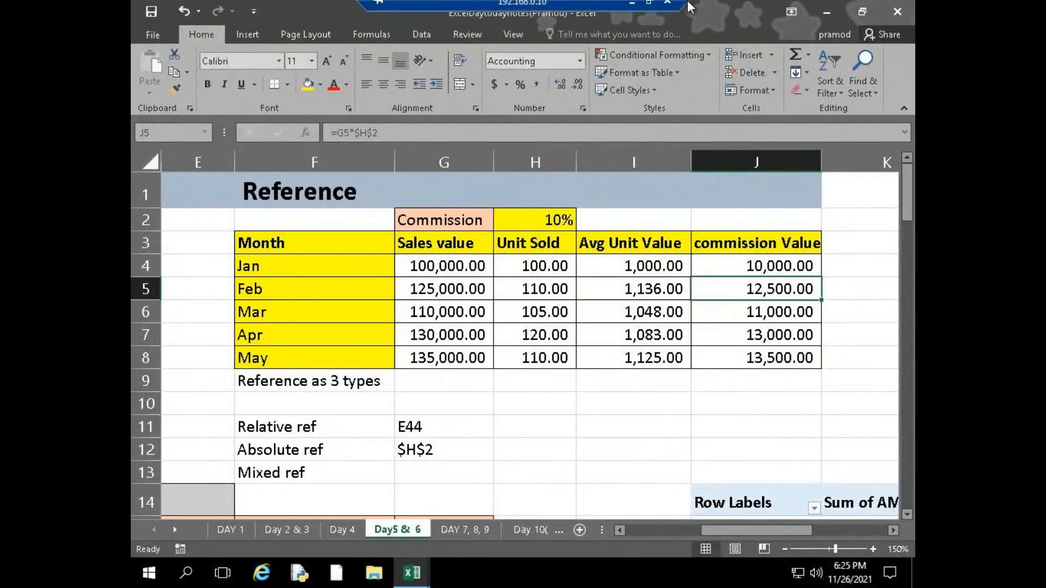
{"action": "left_click", "coordinate": [631, 11]}
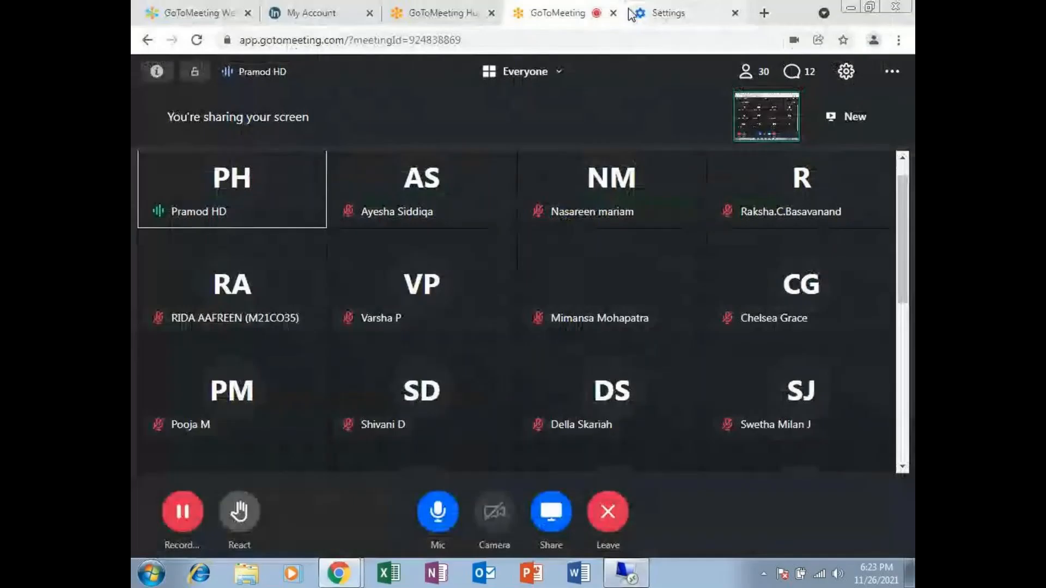